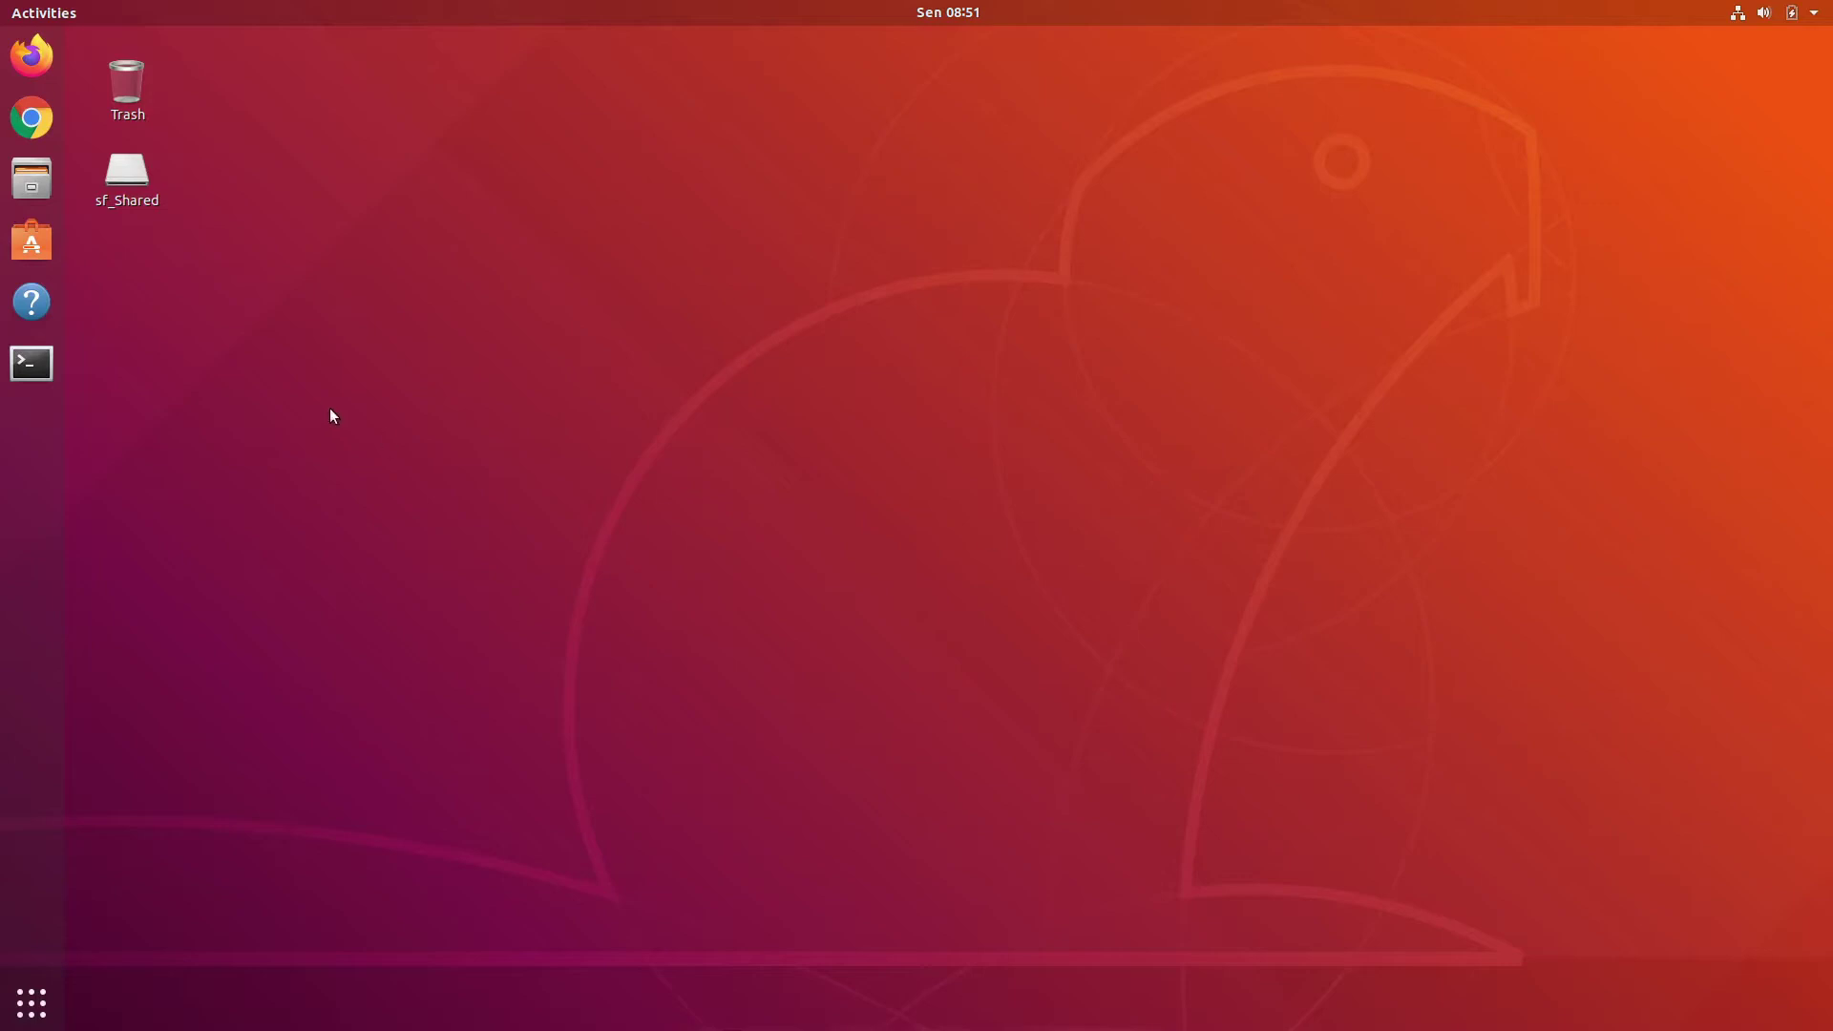
# Step: Search for classroom in Chrome and open the Google Classroom sign-in page
pyautogui.click(11, 123)
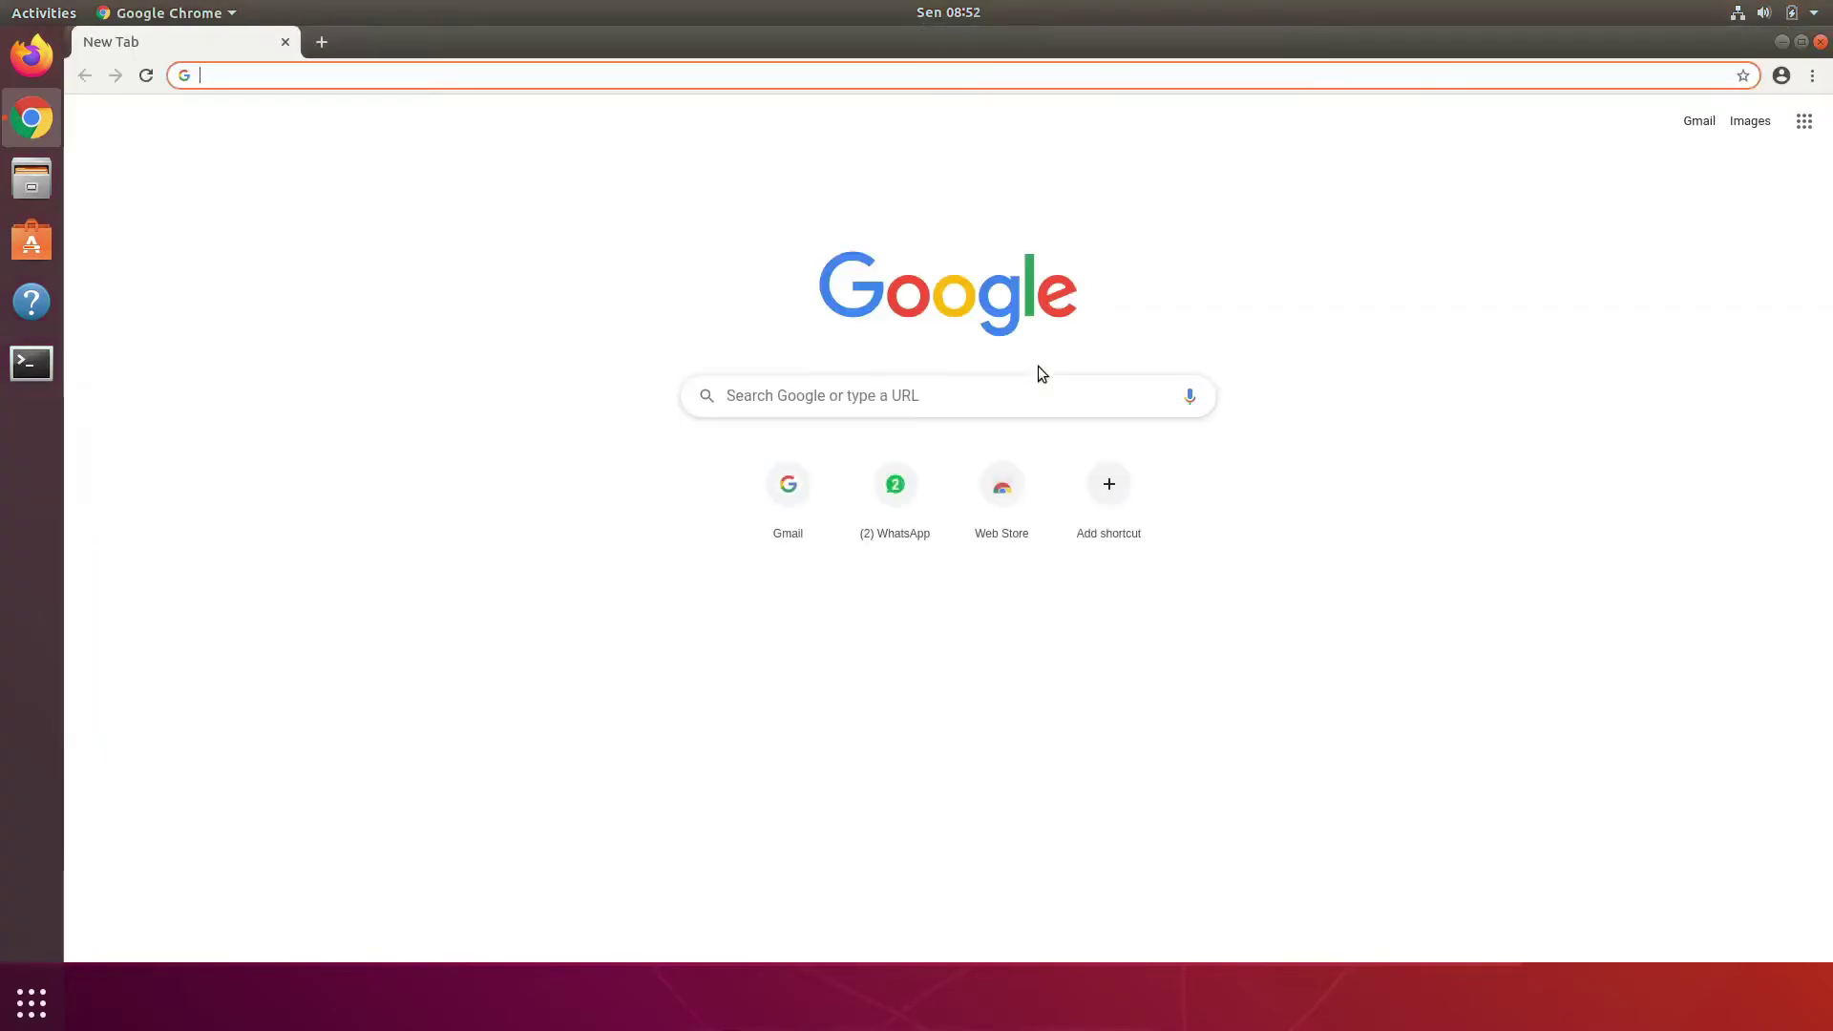
pyautogui.write('cl')
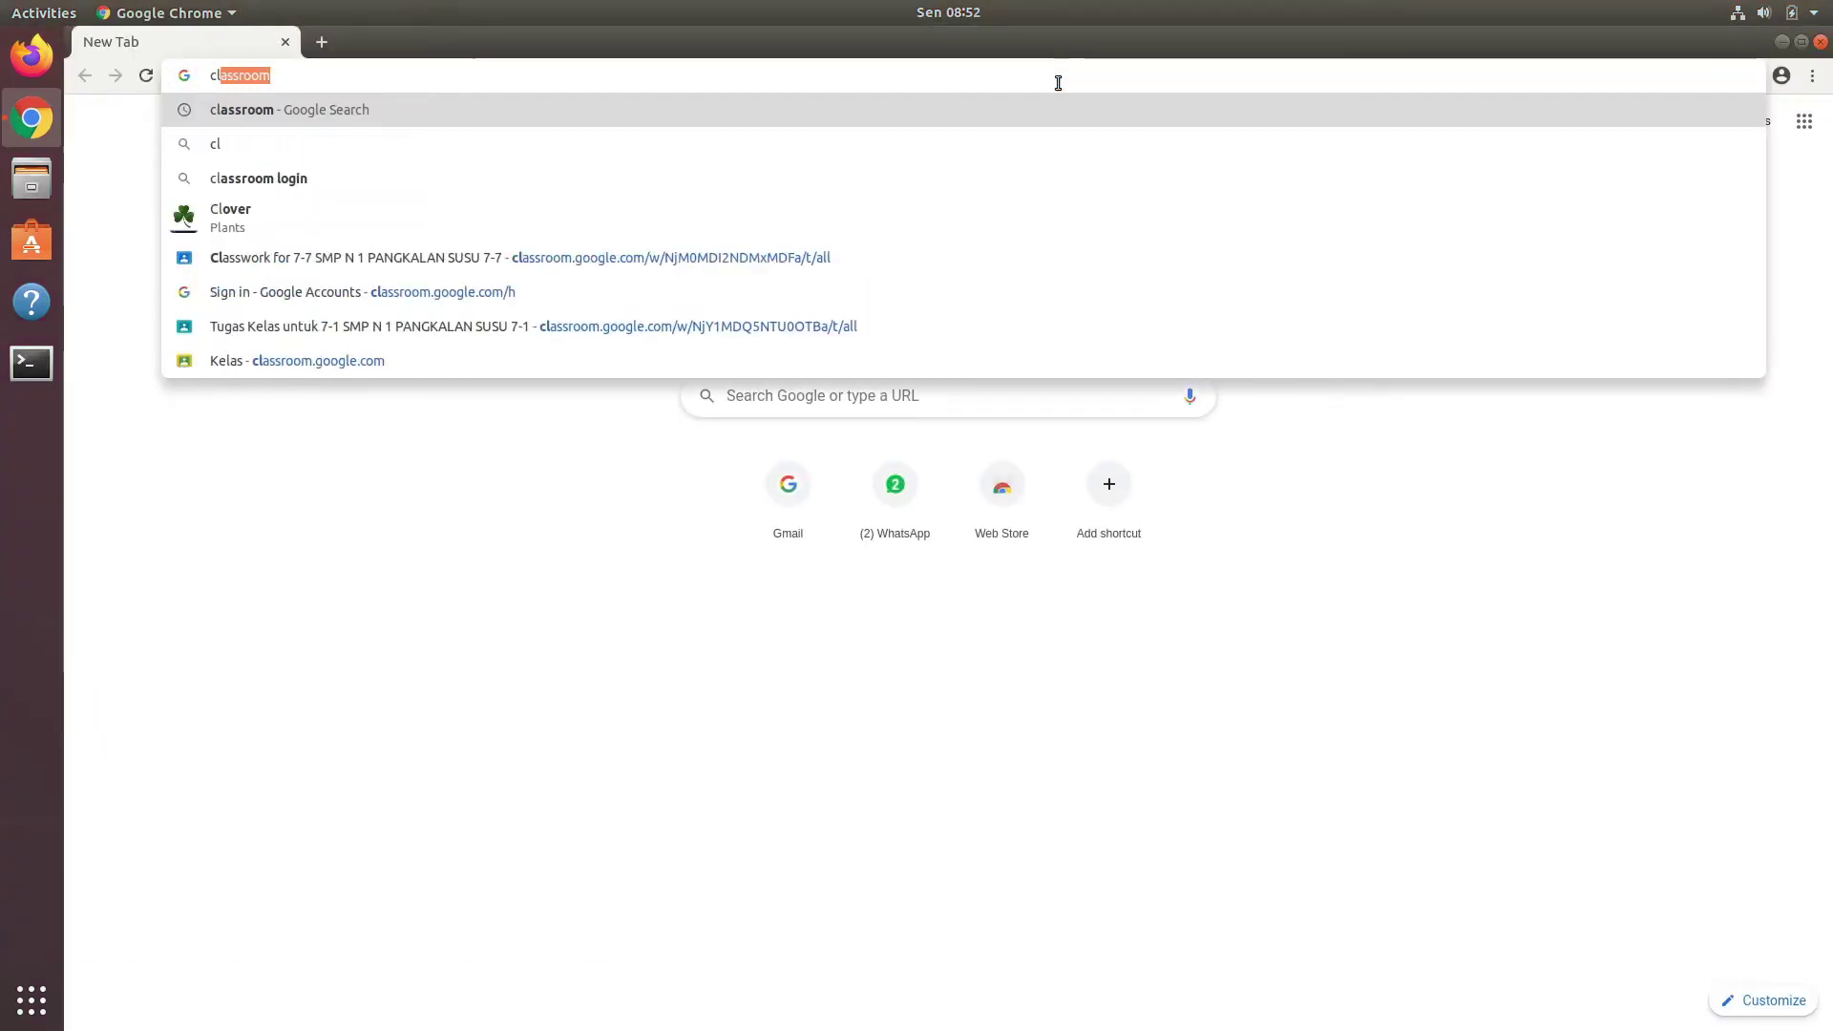
pyautogui.press('Return')
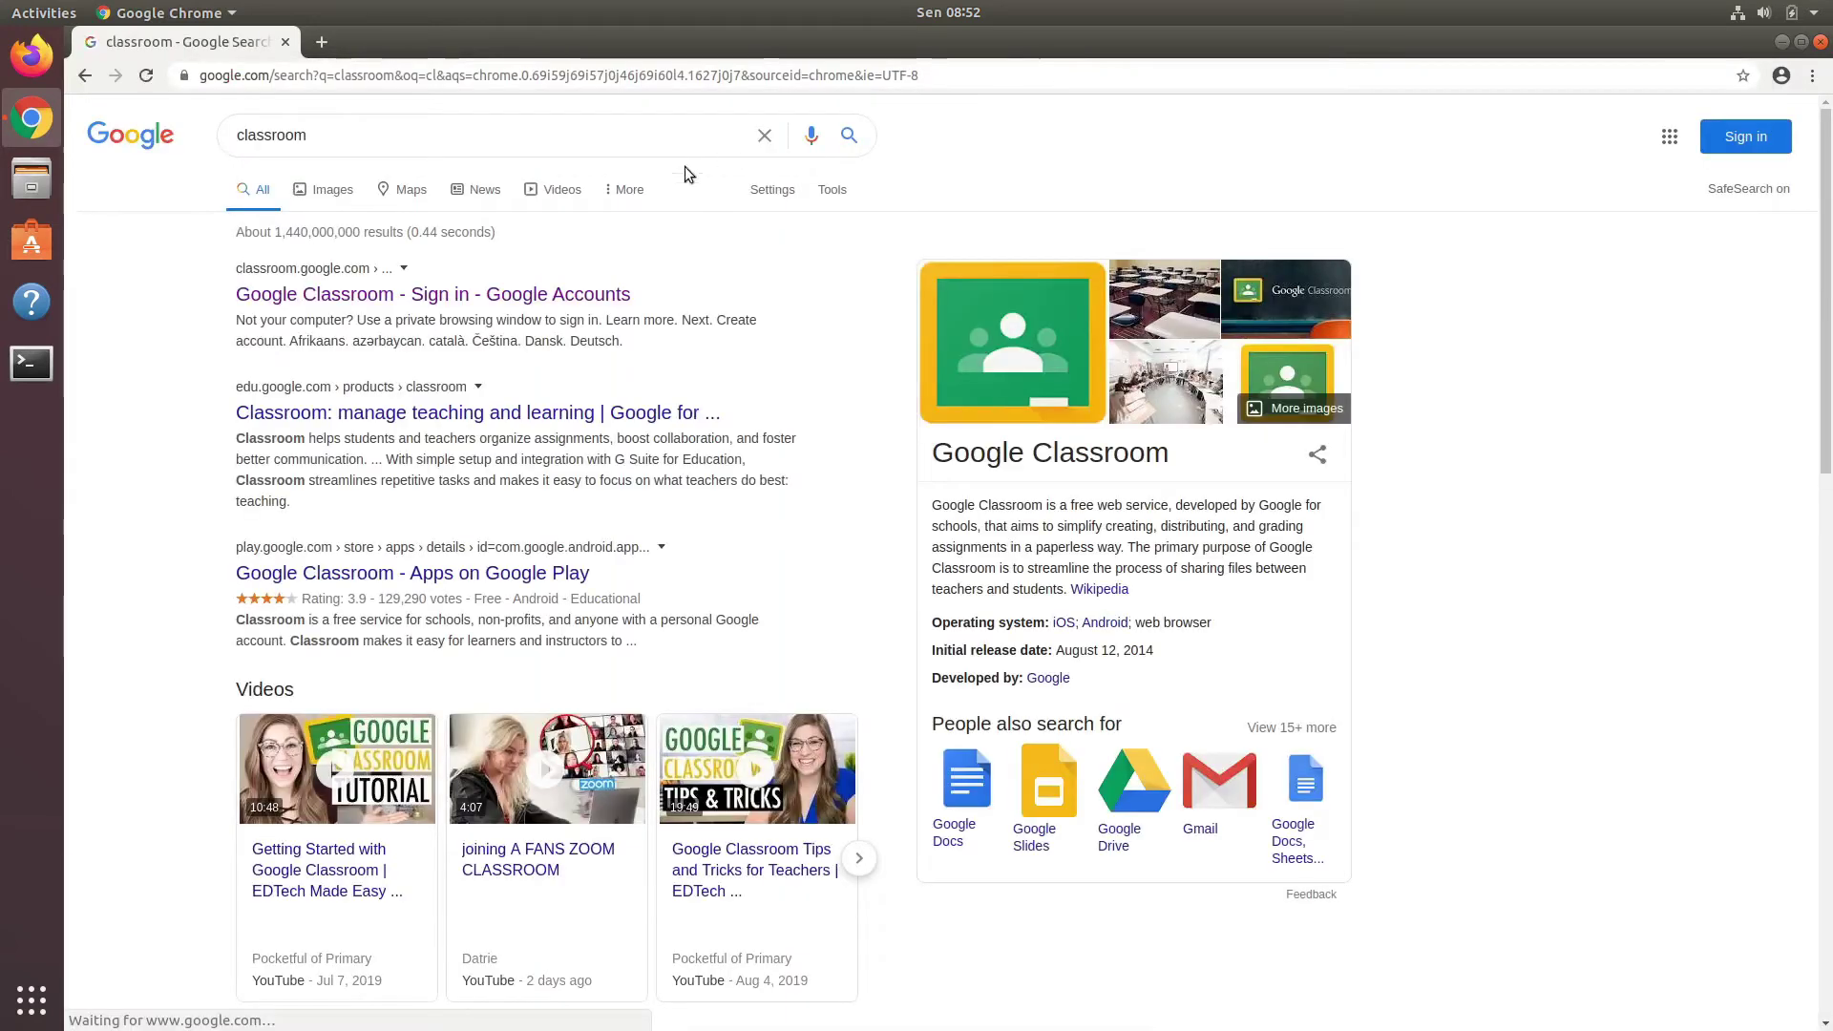
pyautogui.click(548, 296)
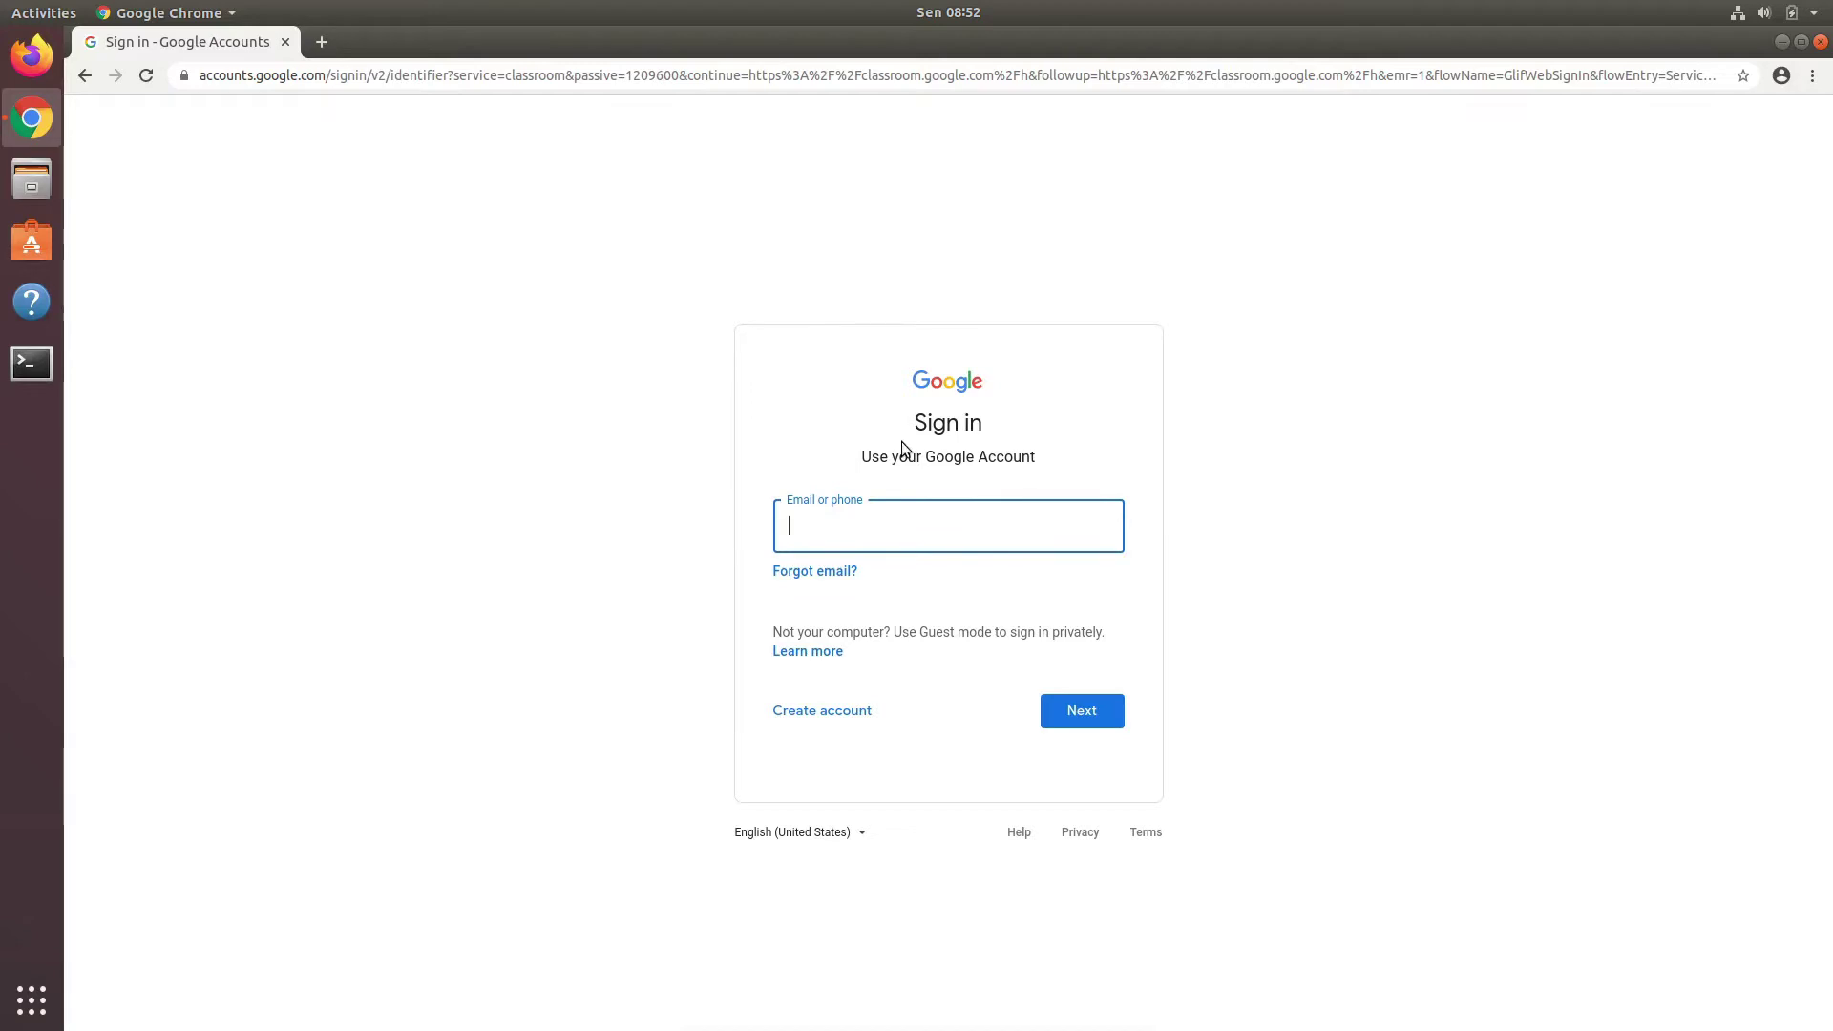
# Step: Sign in to Google Classroom with the school e-mail address and its account password
pyautogui.click(920, 529)
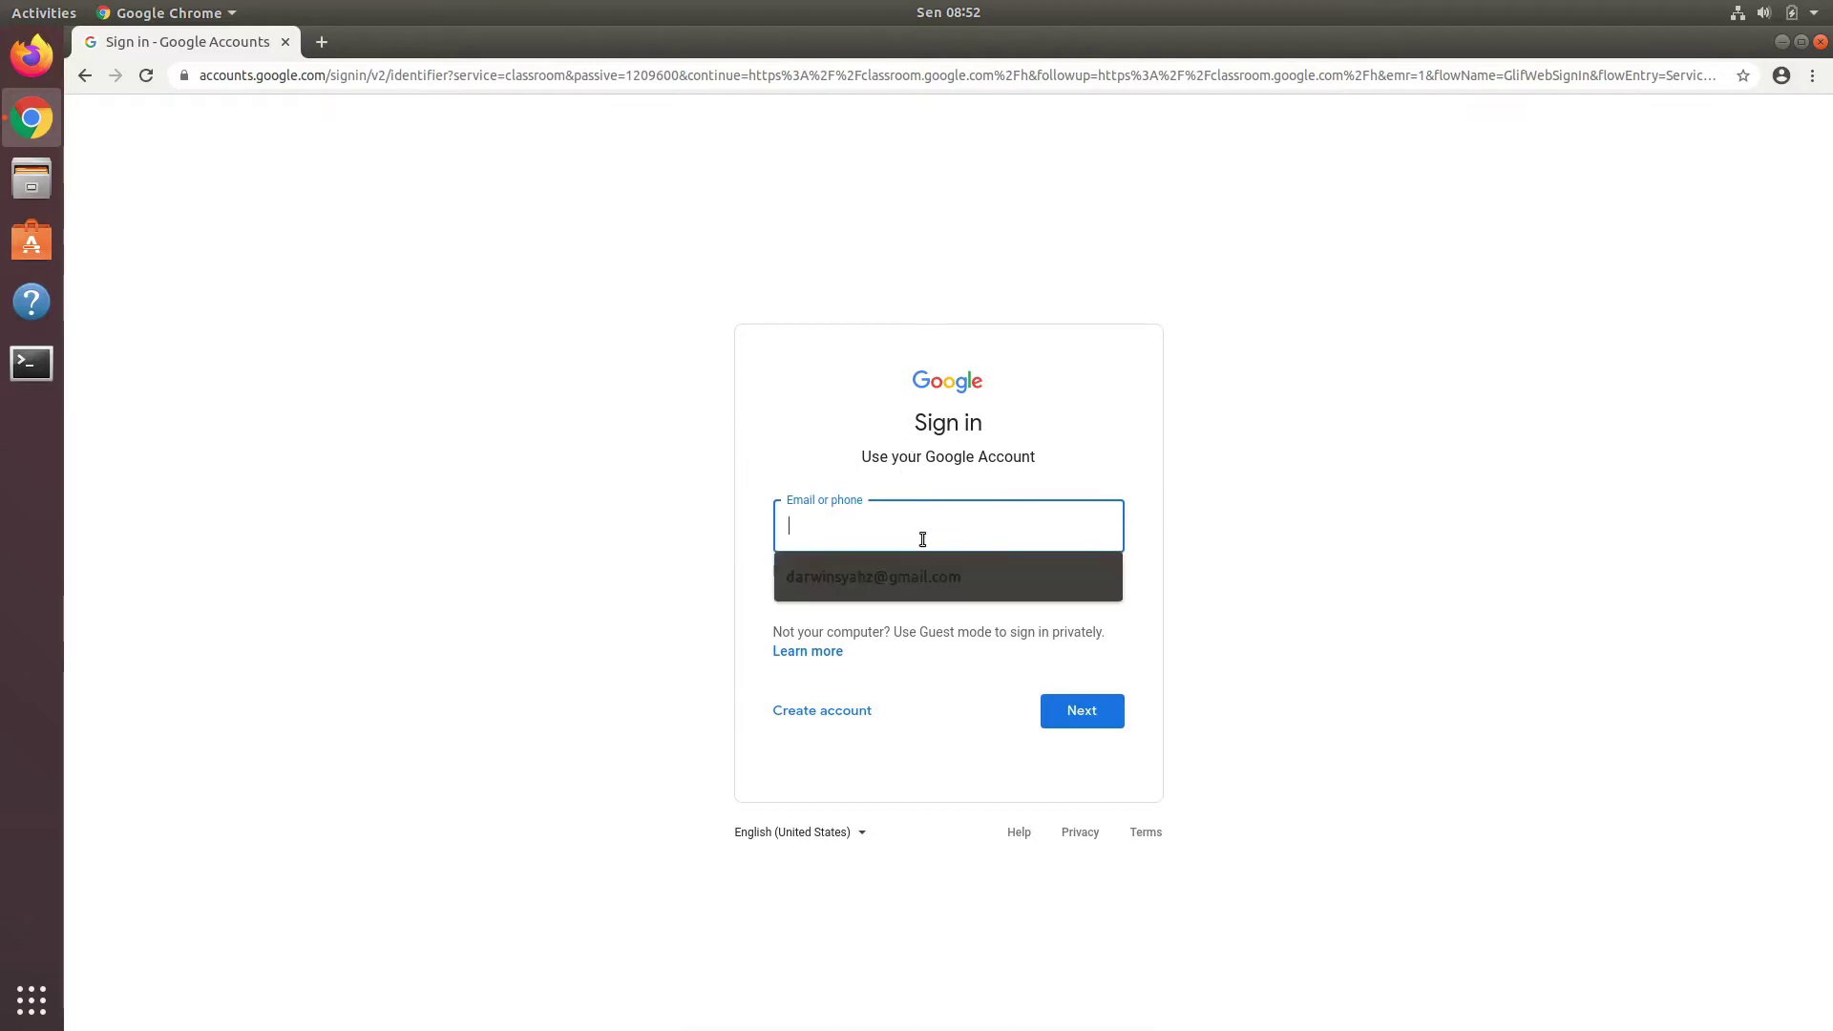
pyautogui.click(1040, 459)
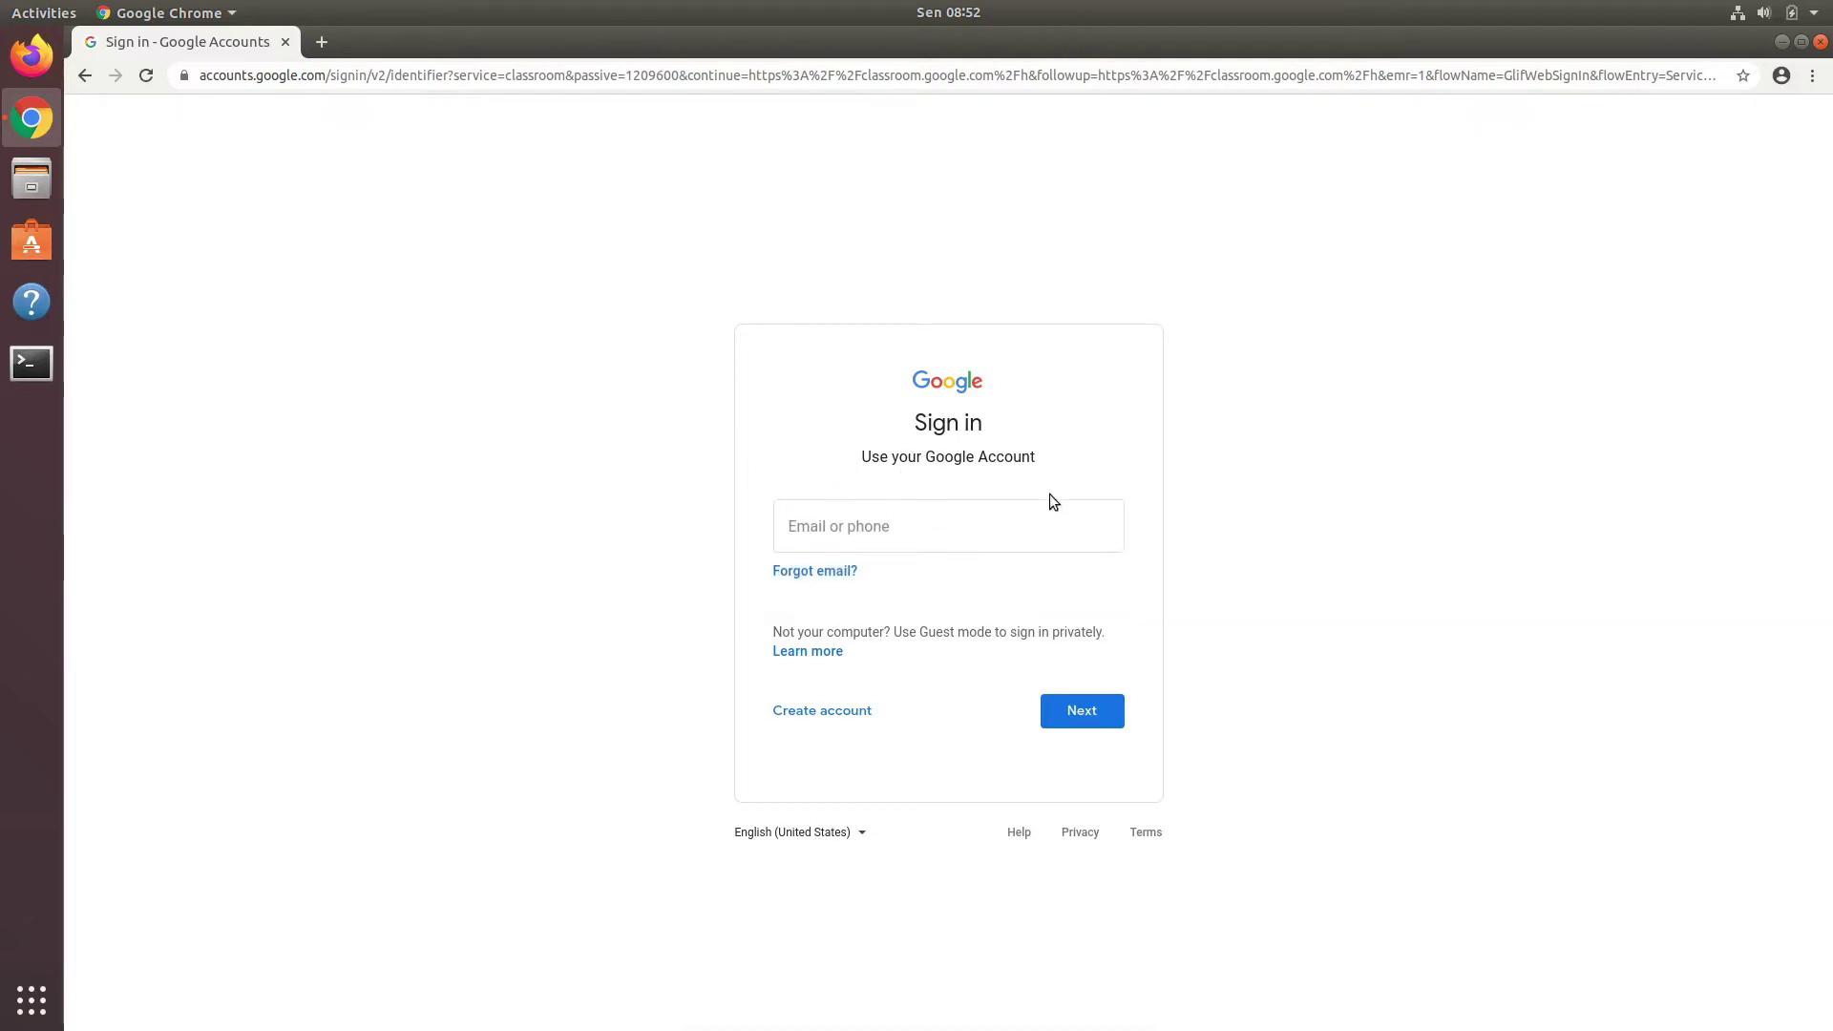
pyautogui.click(948, 530)
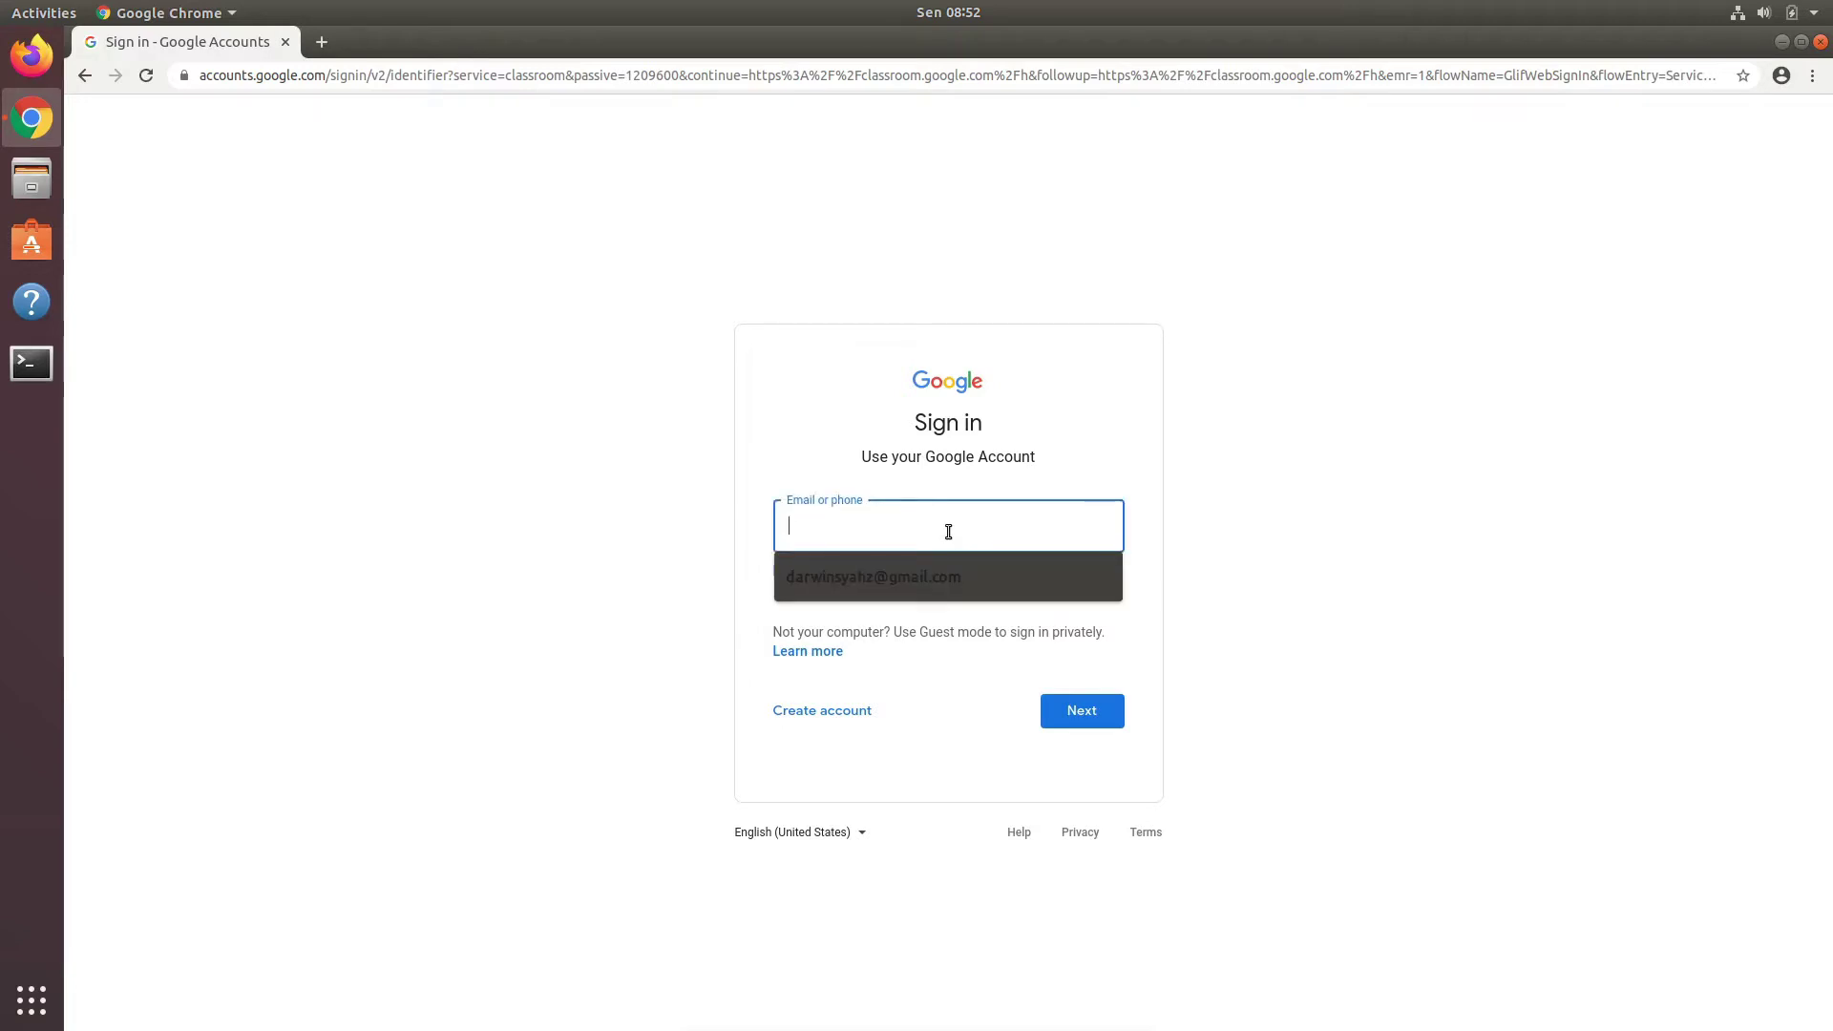
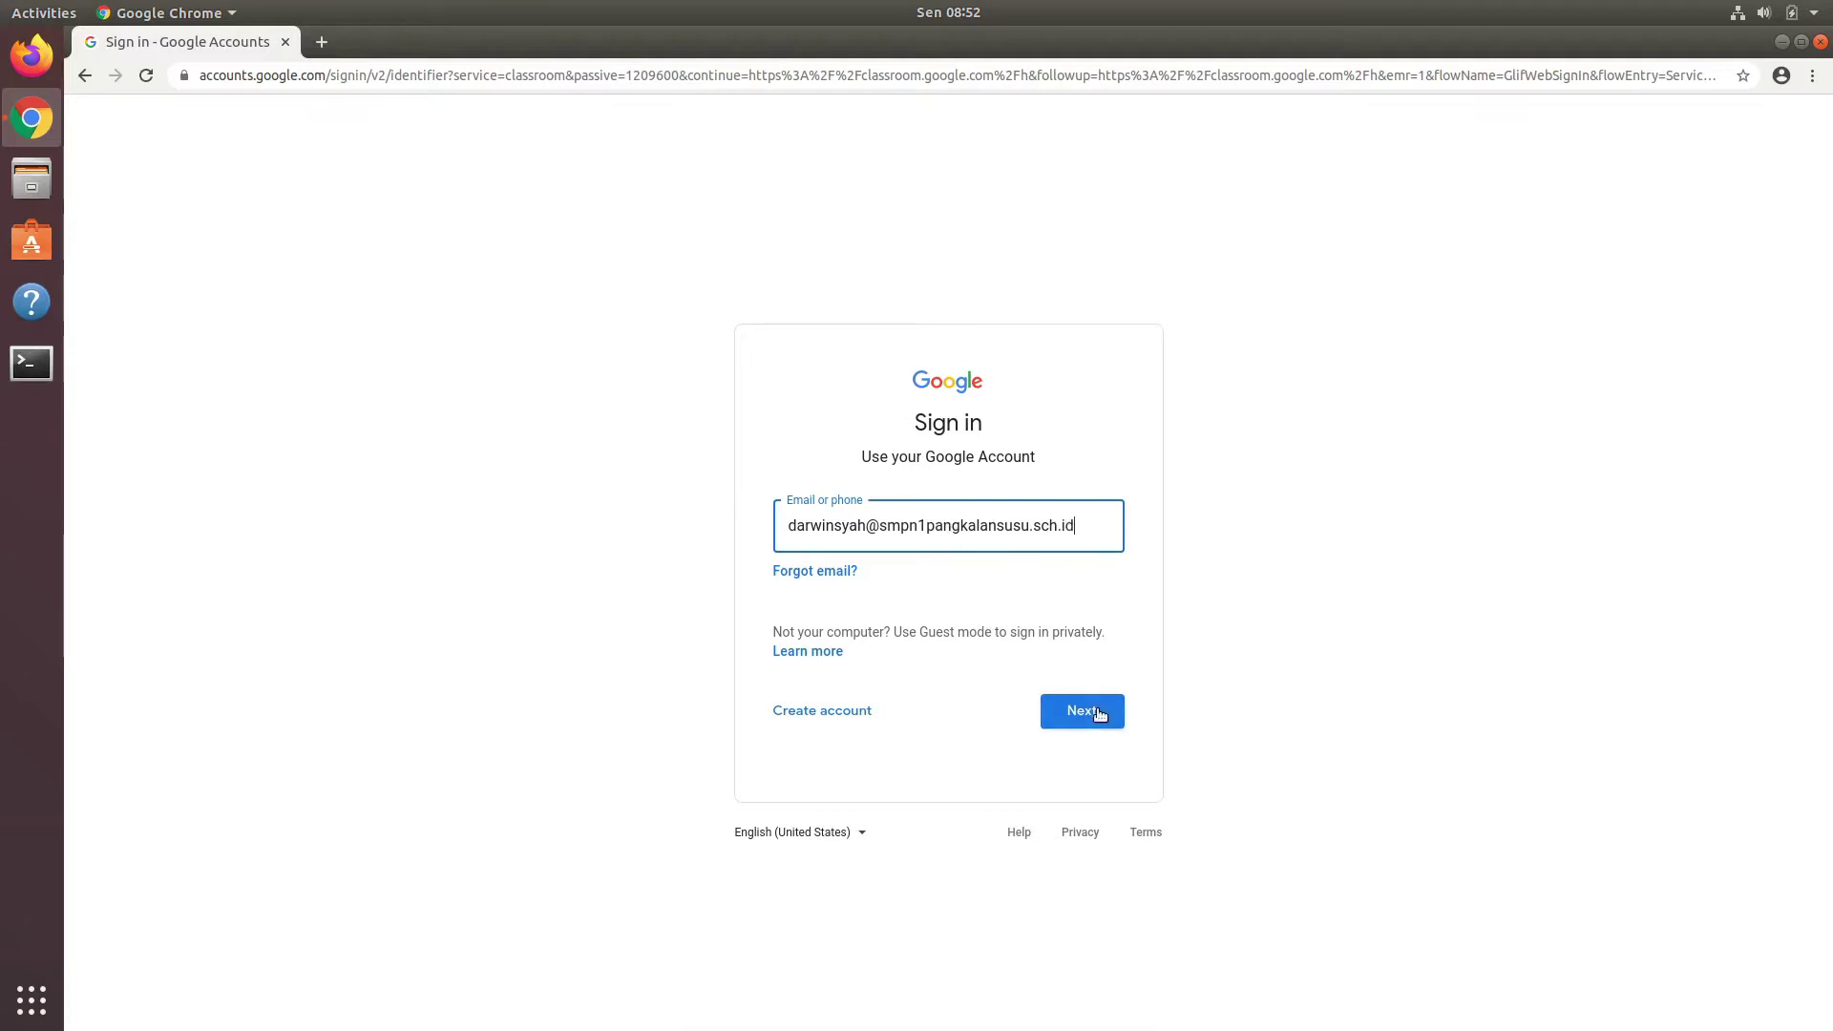
pyautogui.click(1096, 713)
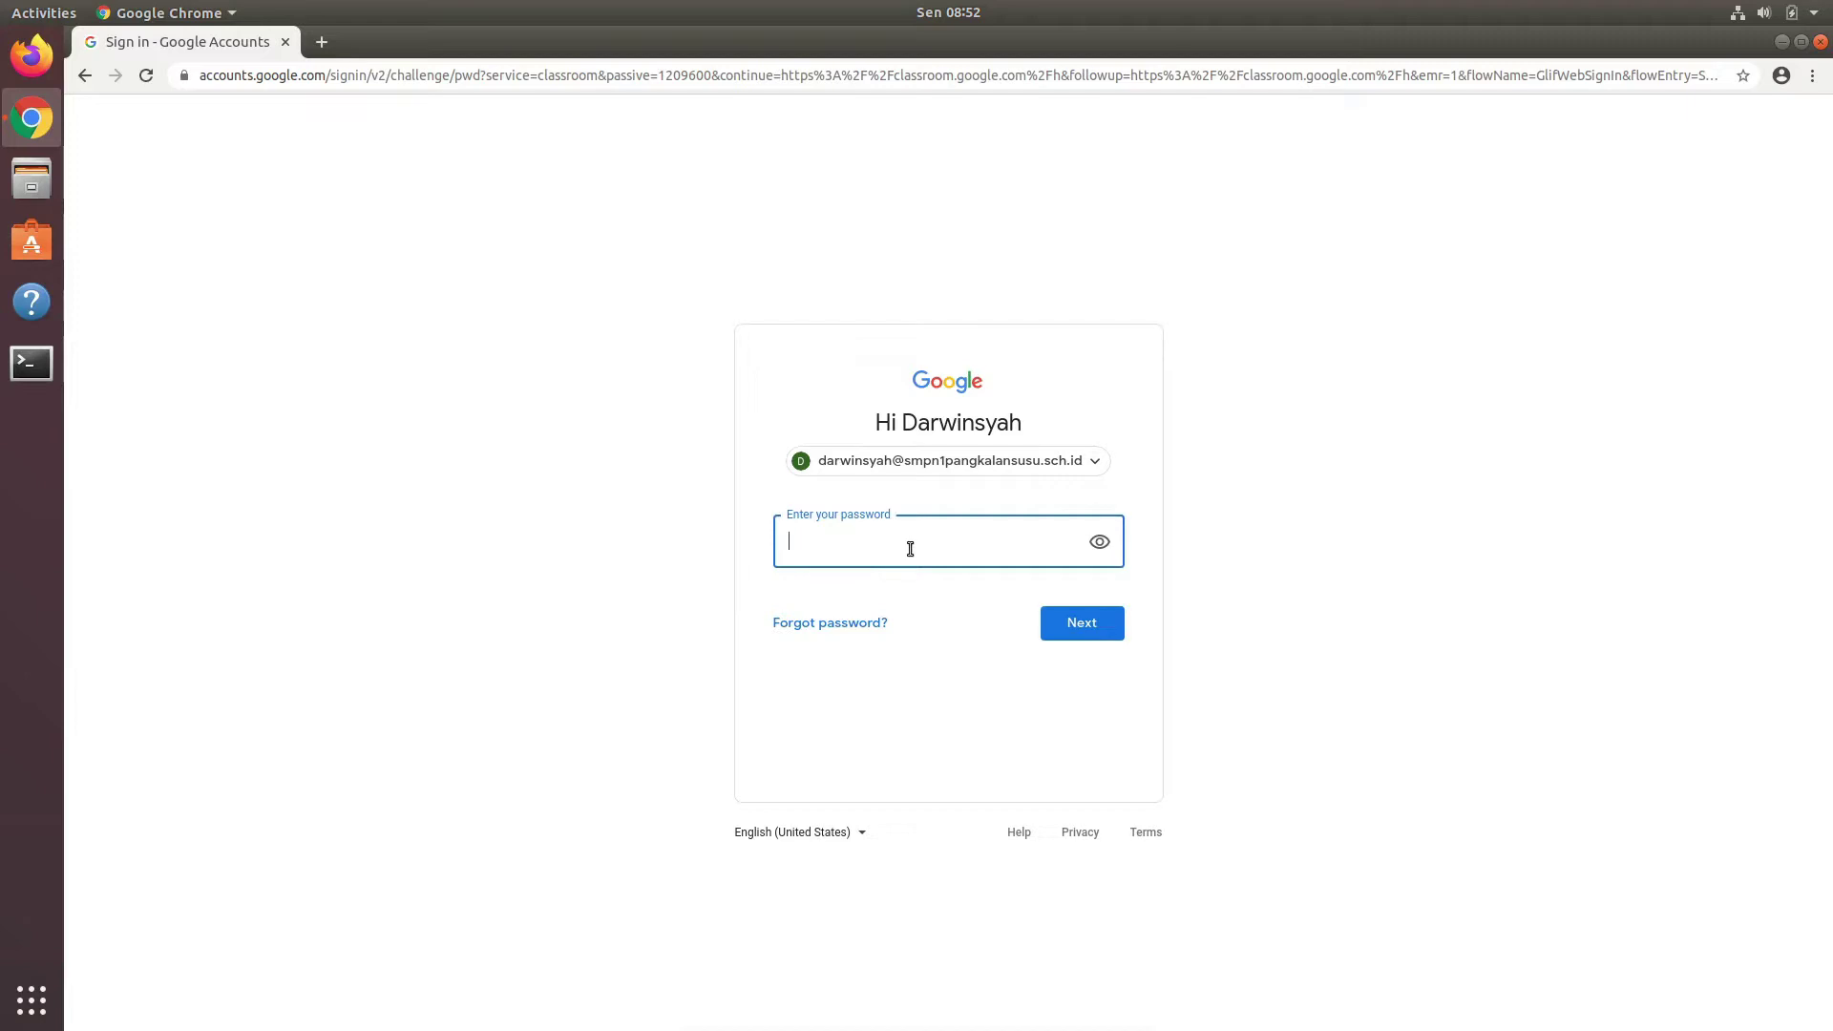
pyautogui.write('••••••••••••')
pyautogui.click(1091, 621)
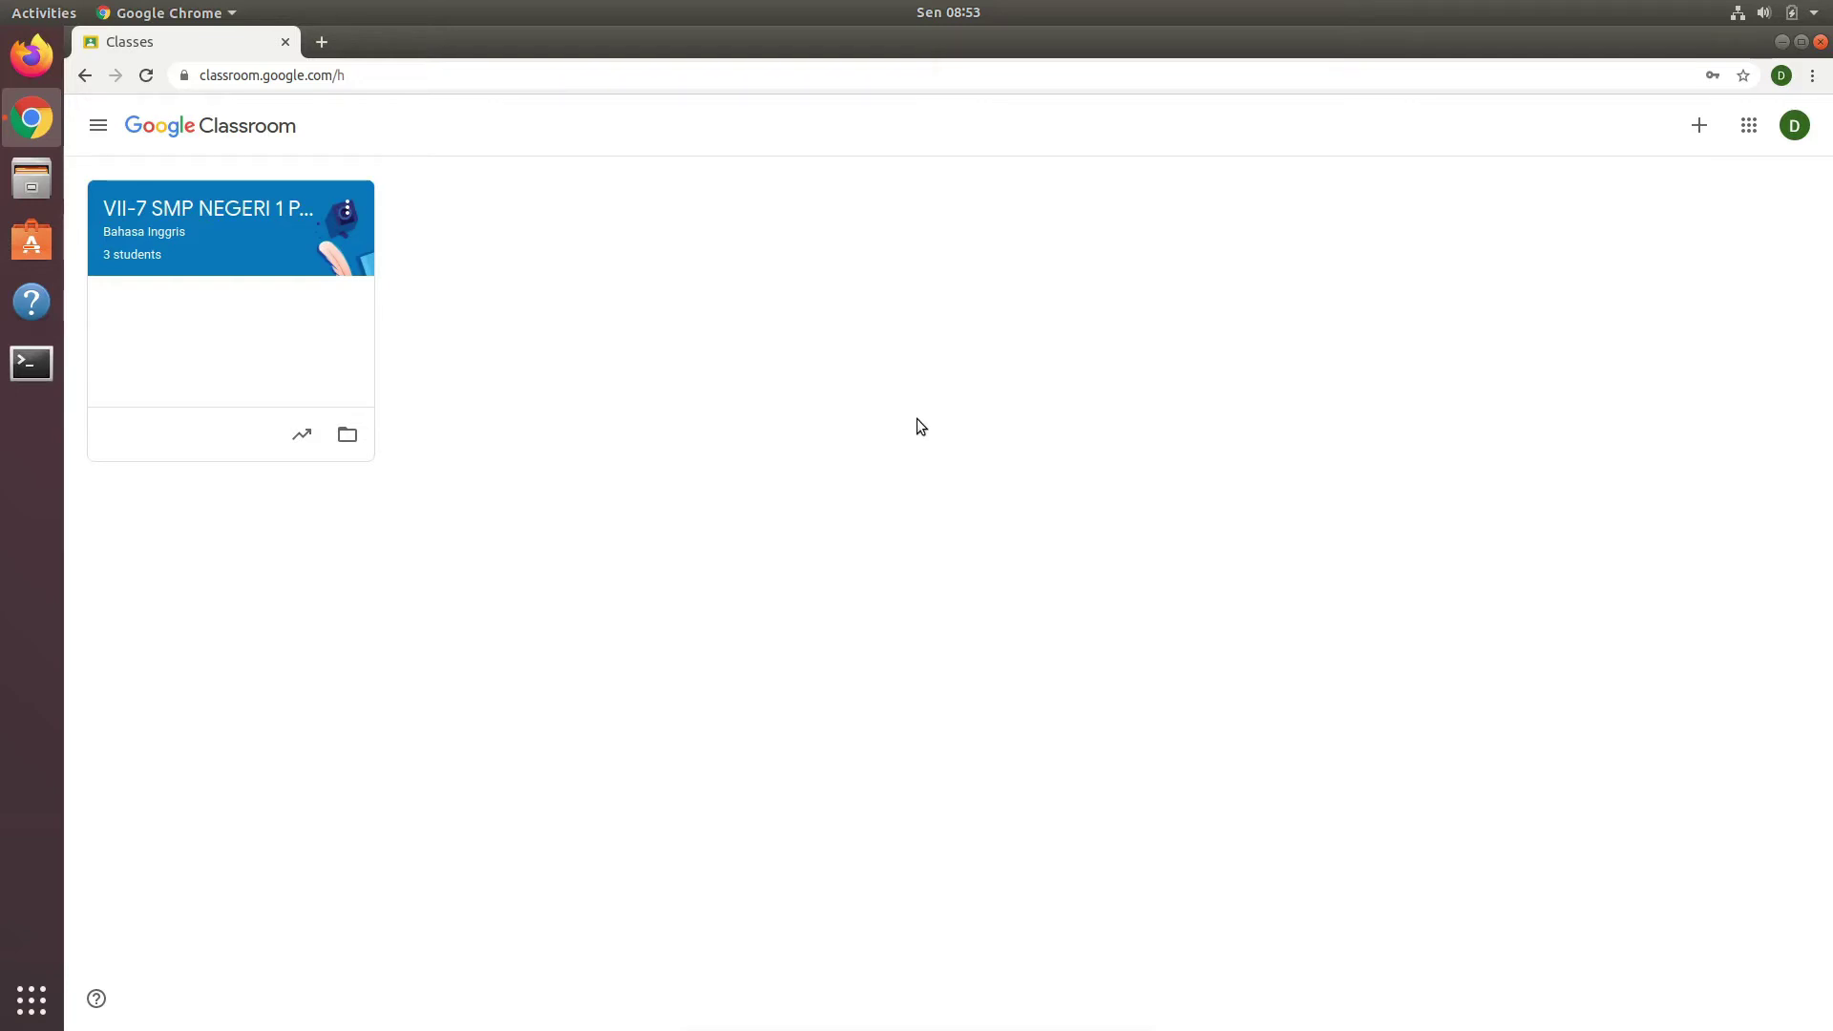
# Step: Open the Create class form from the + menu on the Classes page
pyautogui.click(98, 125)
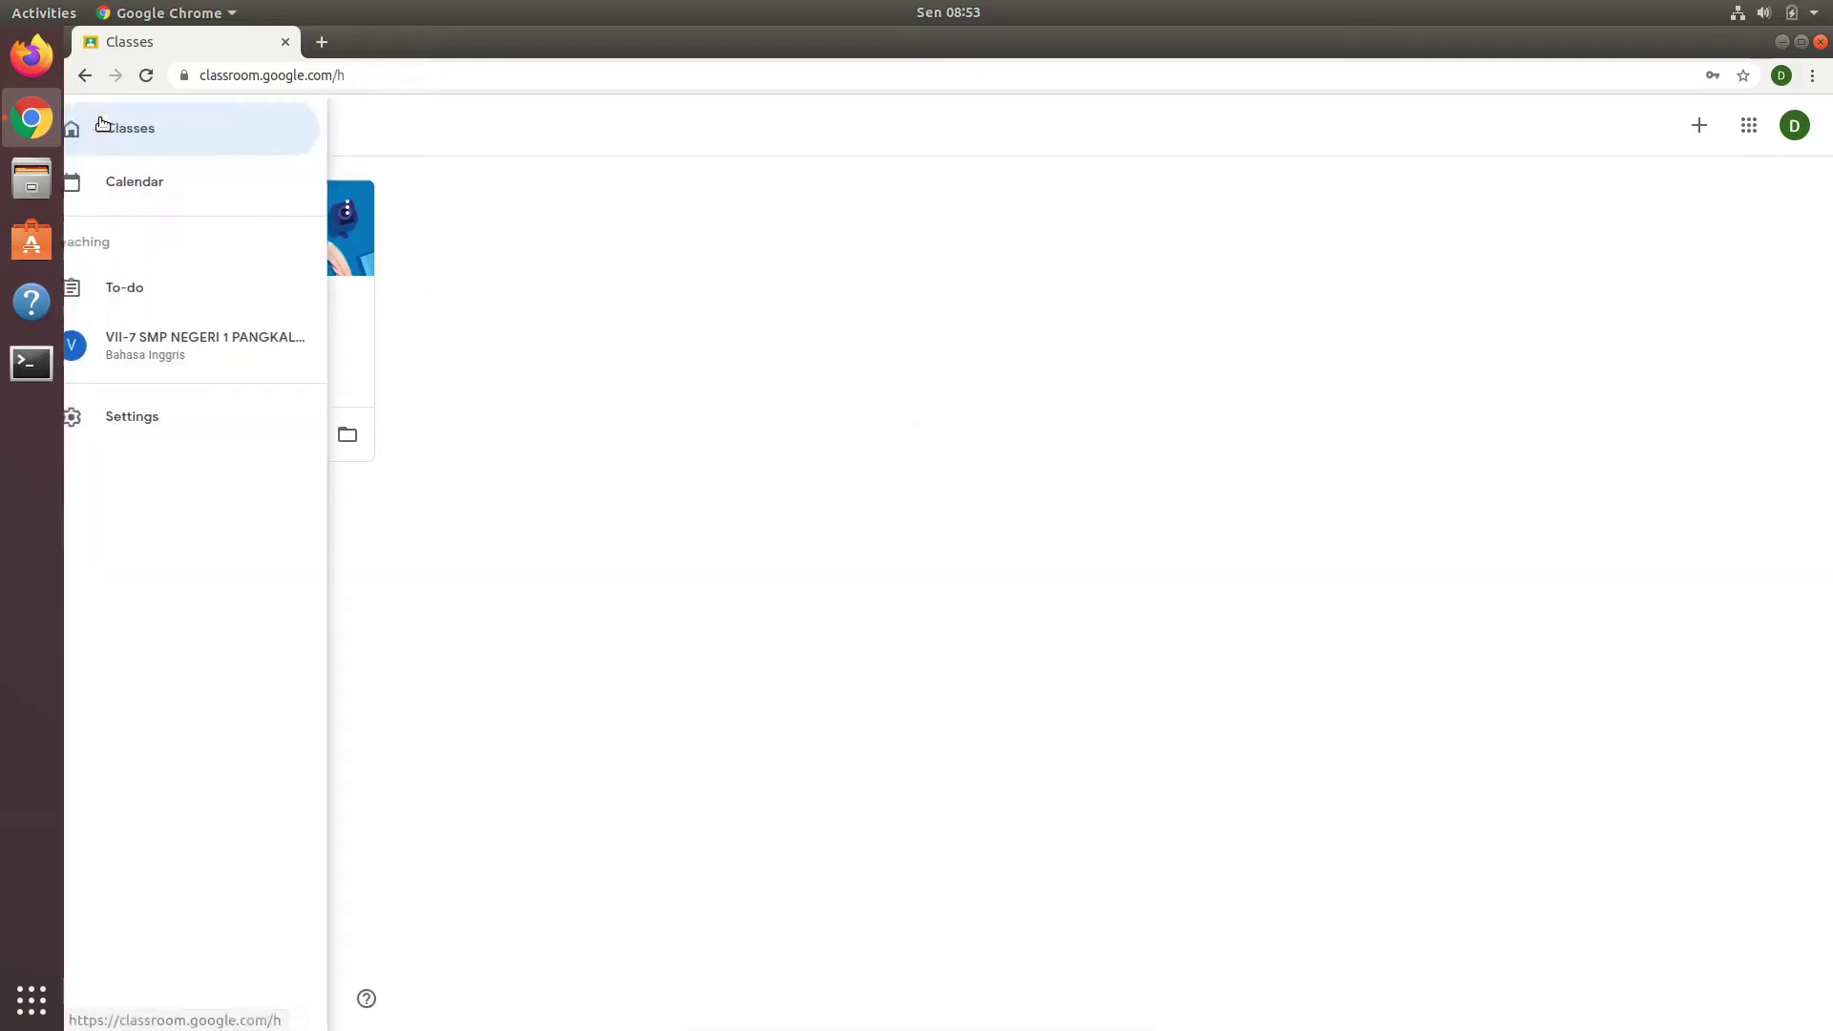
pyautogui.click(825, 226)
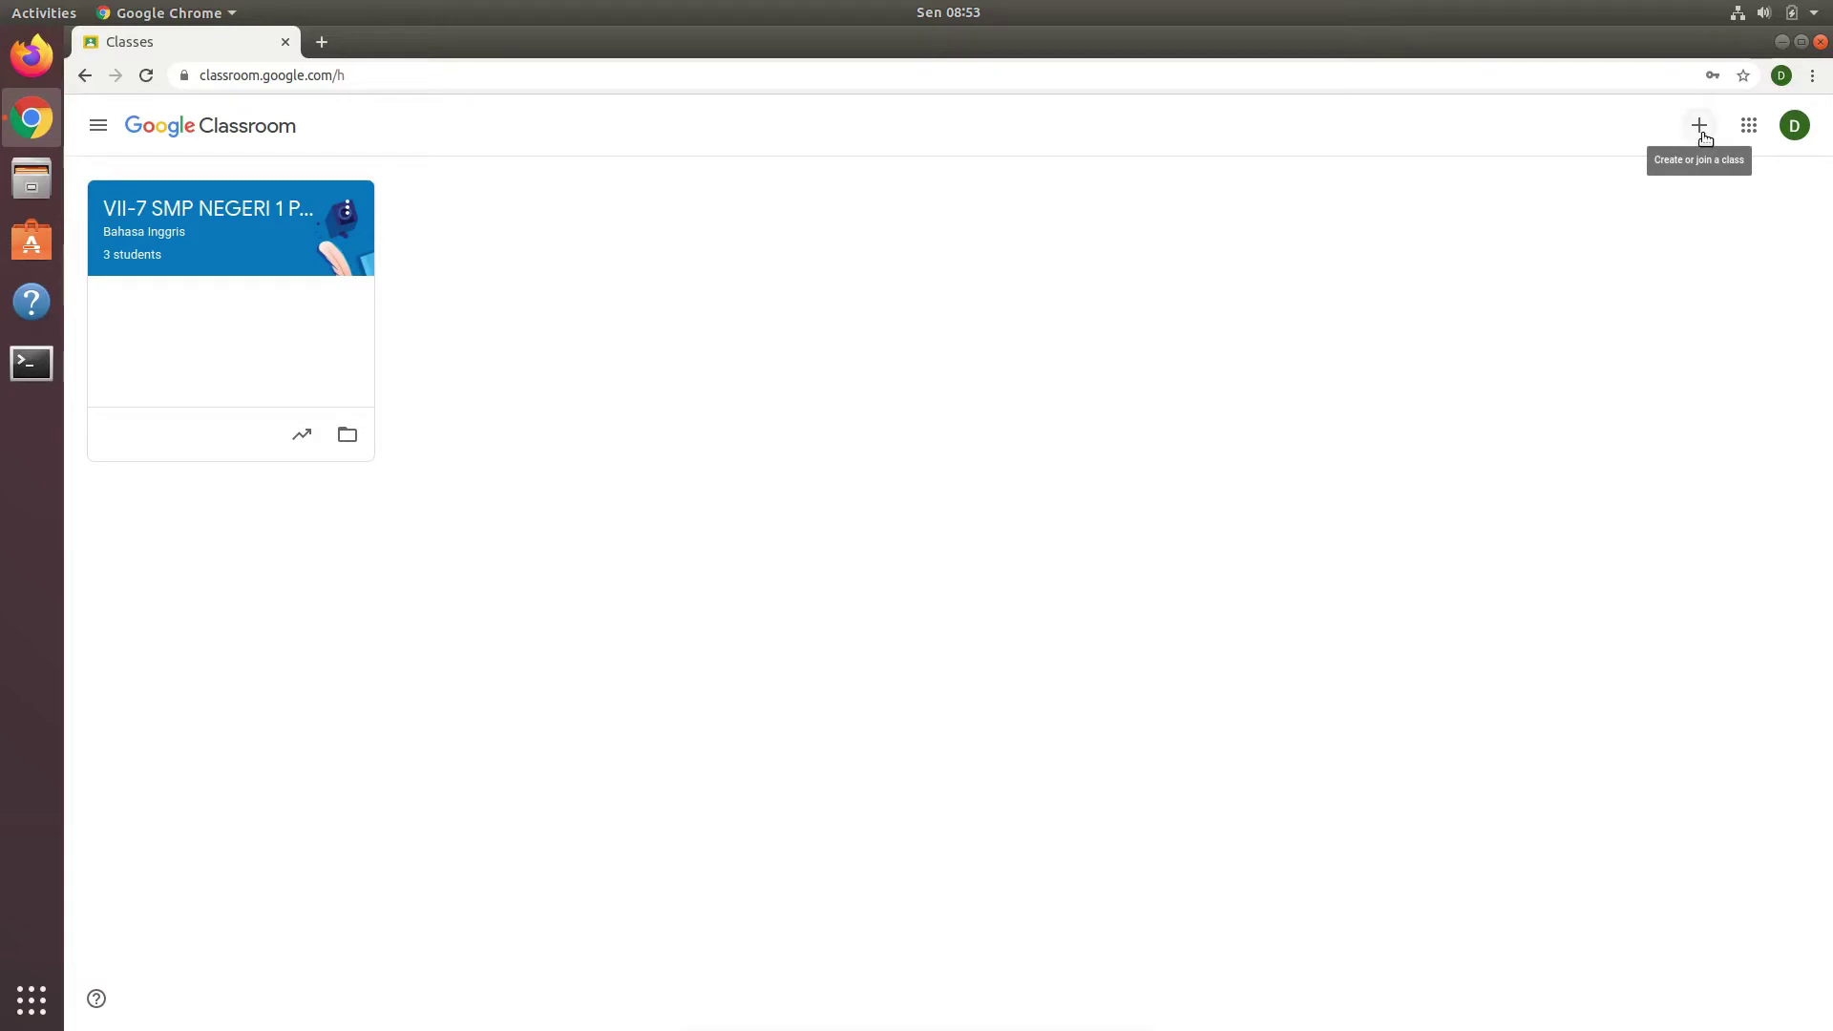
pyautogui.click(1703, 134)
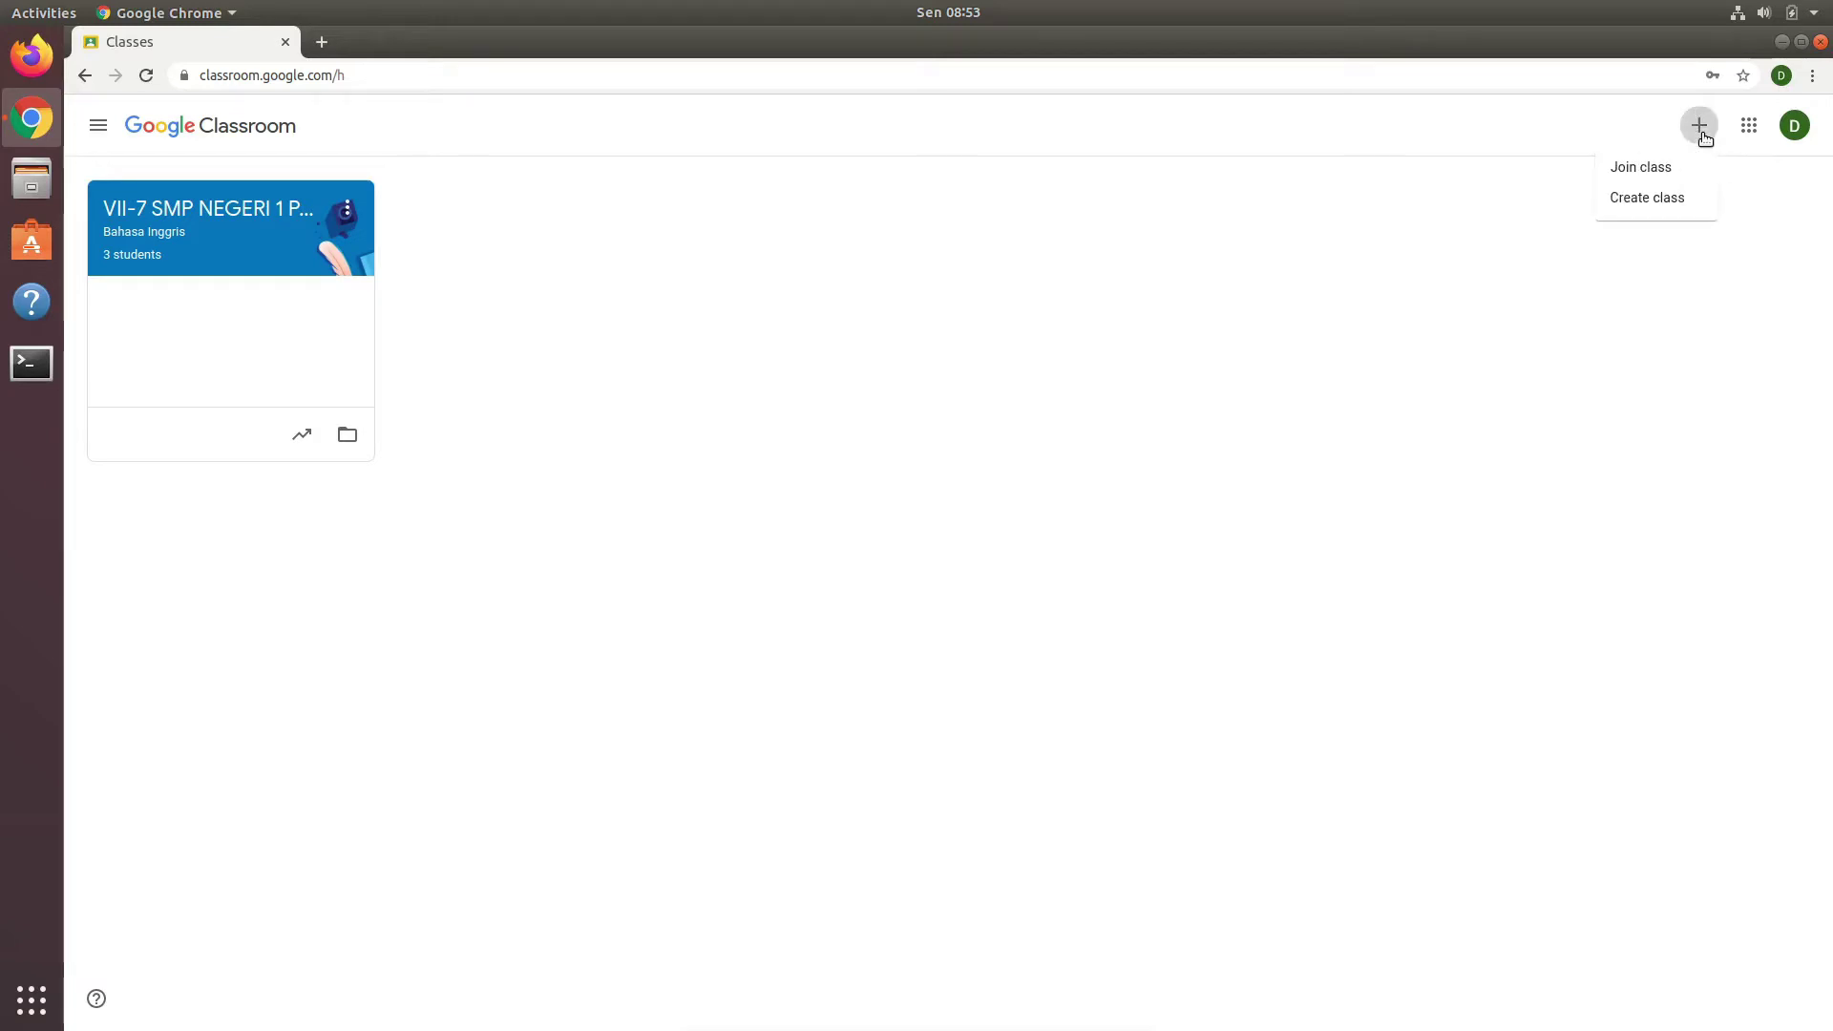
pyautogui.click(1667, 199)
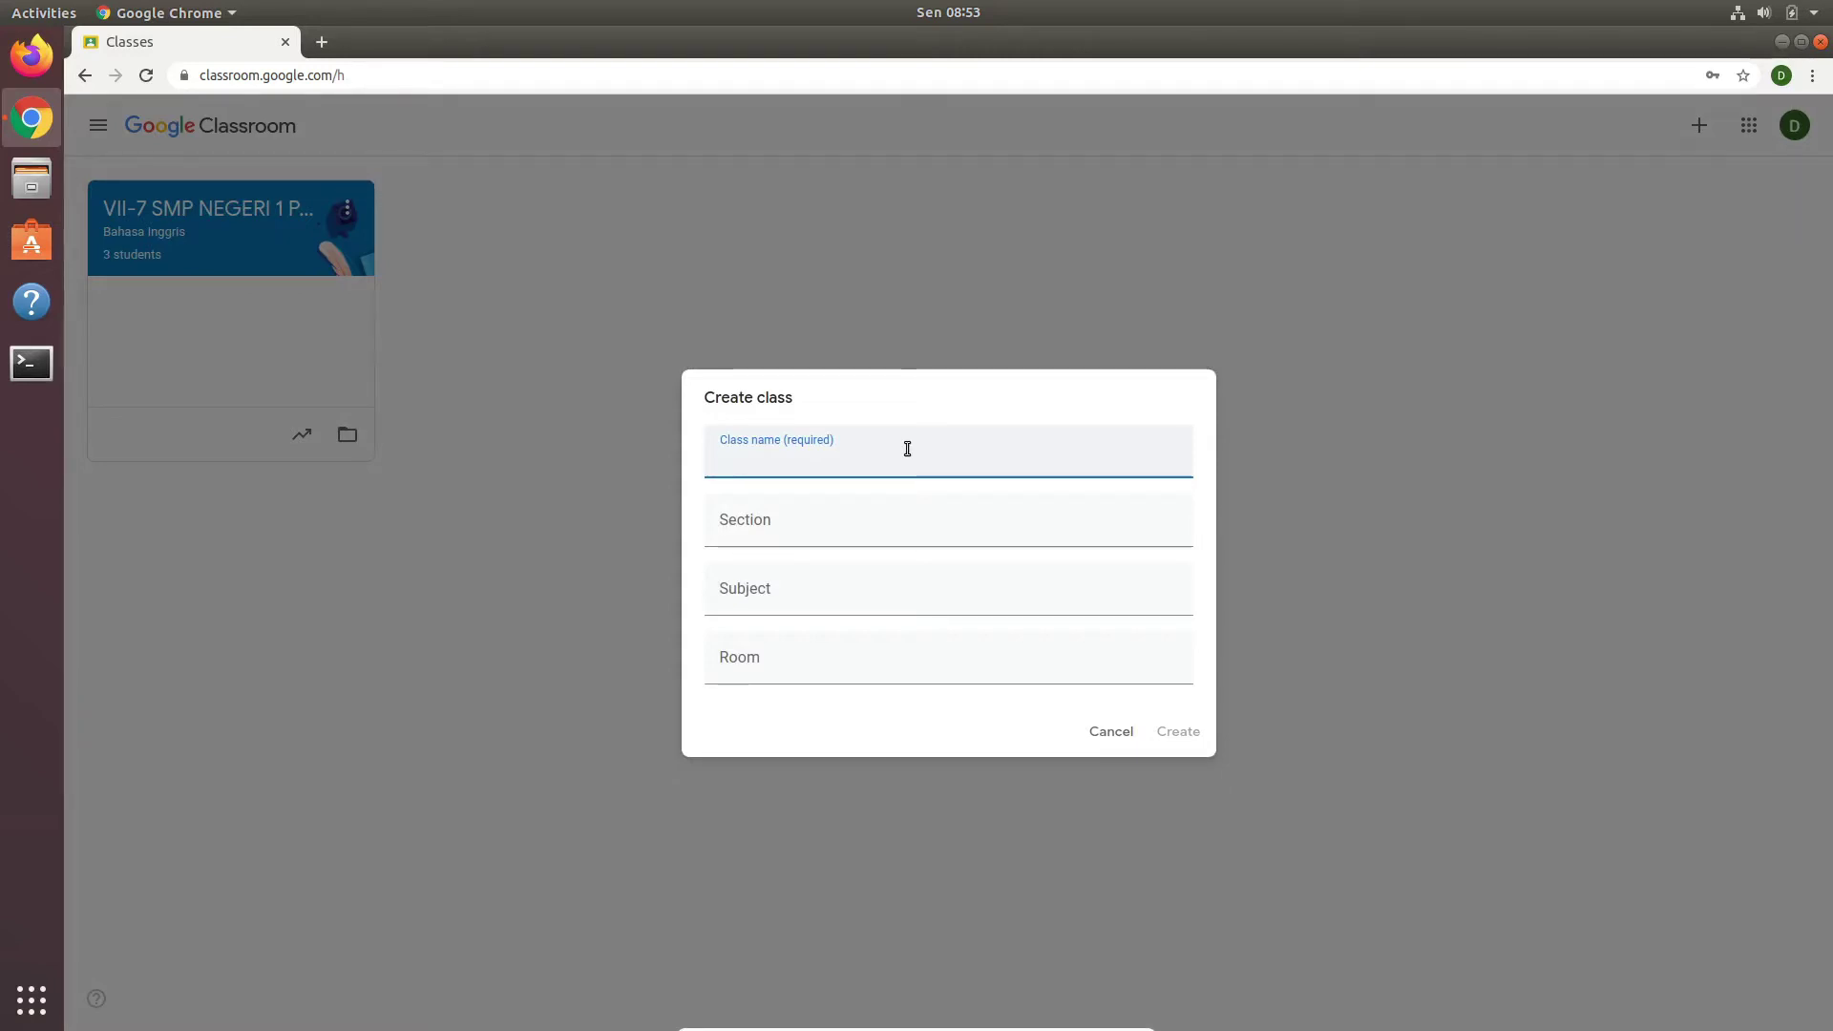
# Step: Enter class name 'VII-1 SMP NEGERI 1 PANGKALAN SUSU' and section 'Bahasa Inggris'
pyautogui.write('VII')
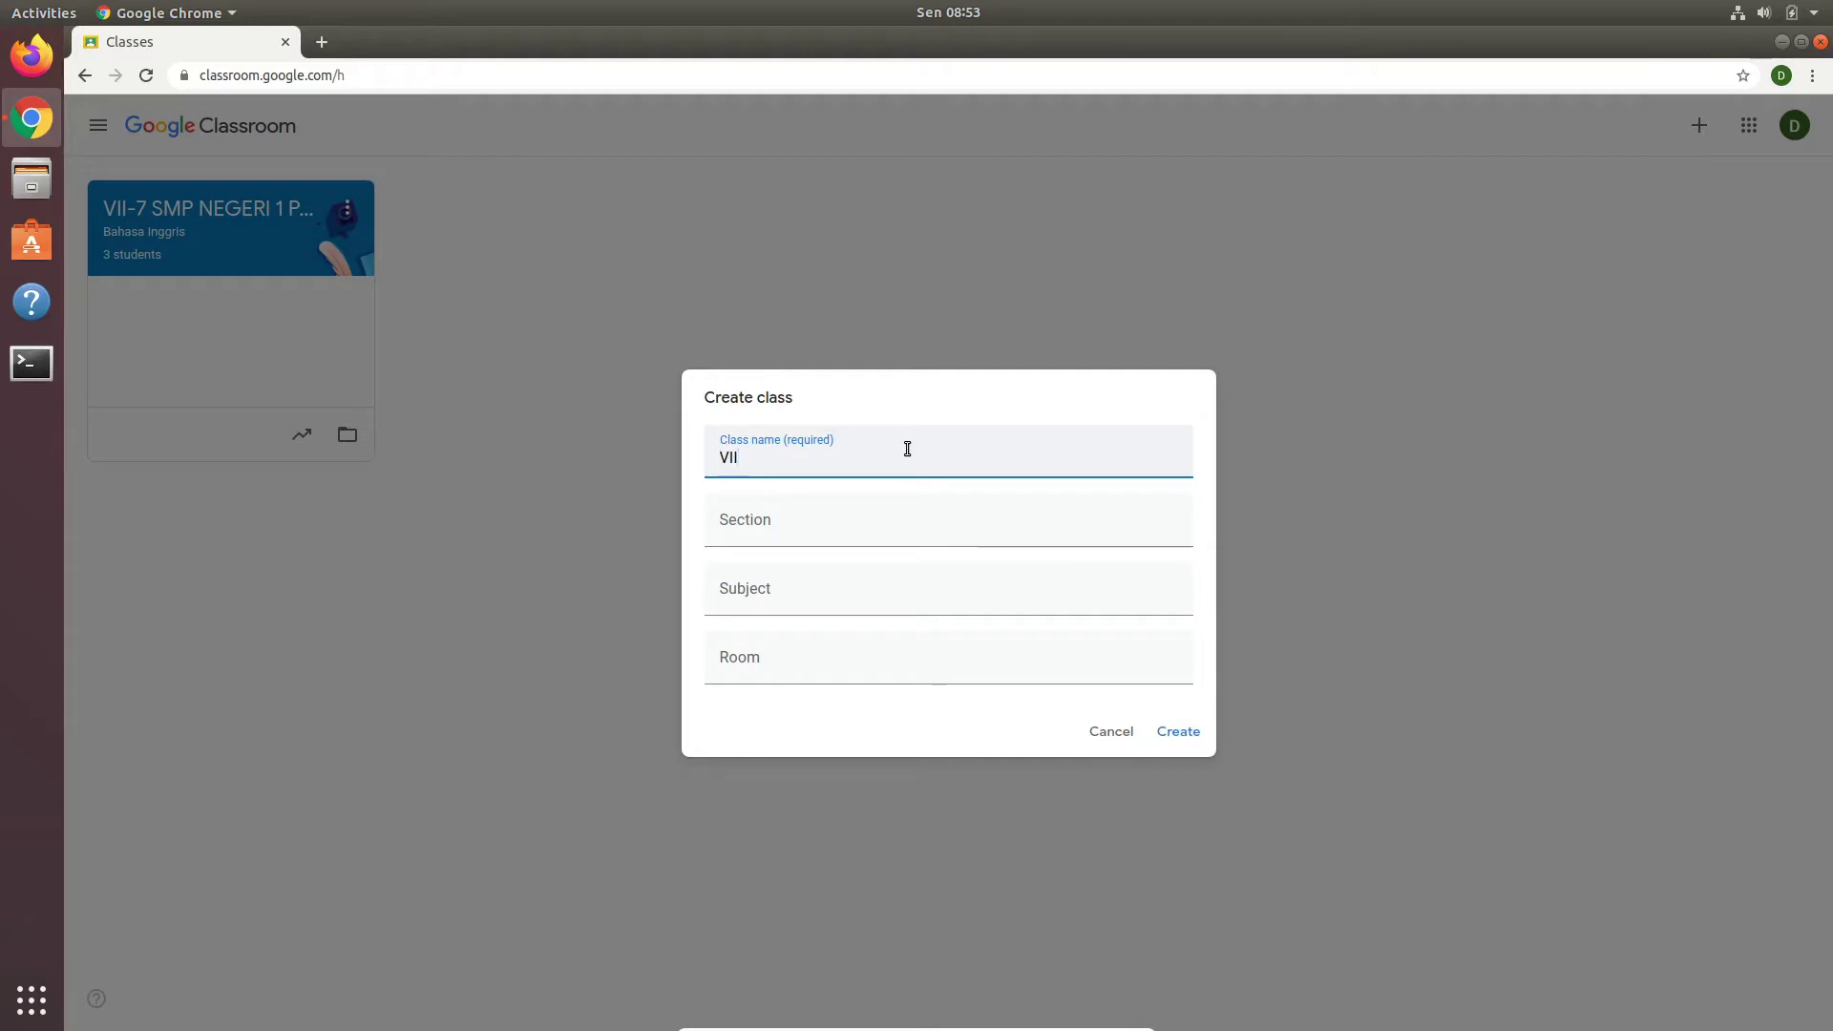
pyautogui.write('-1 SMP NEGE')
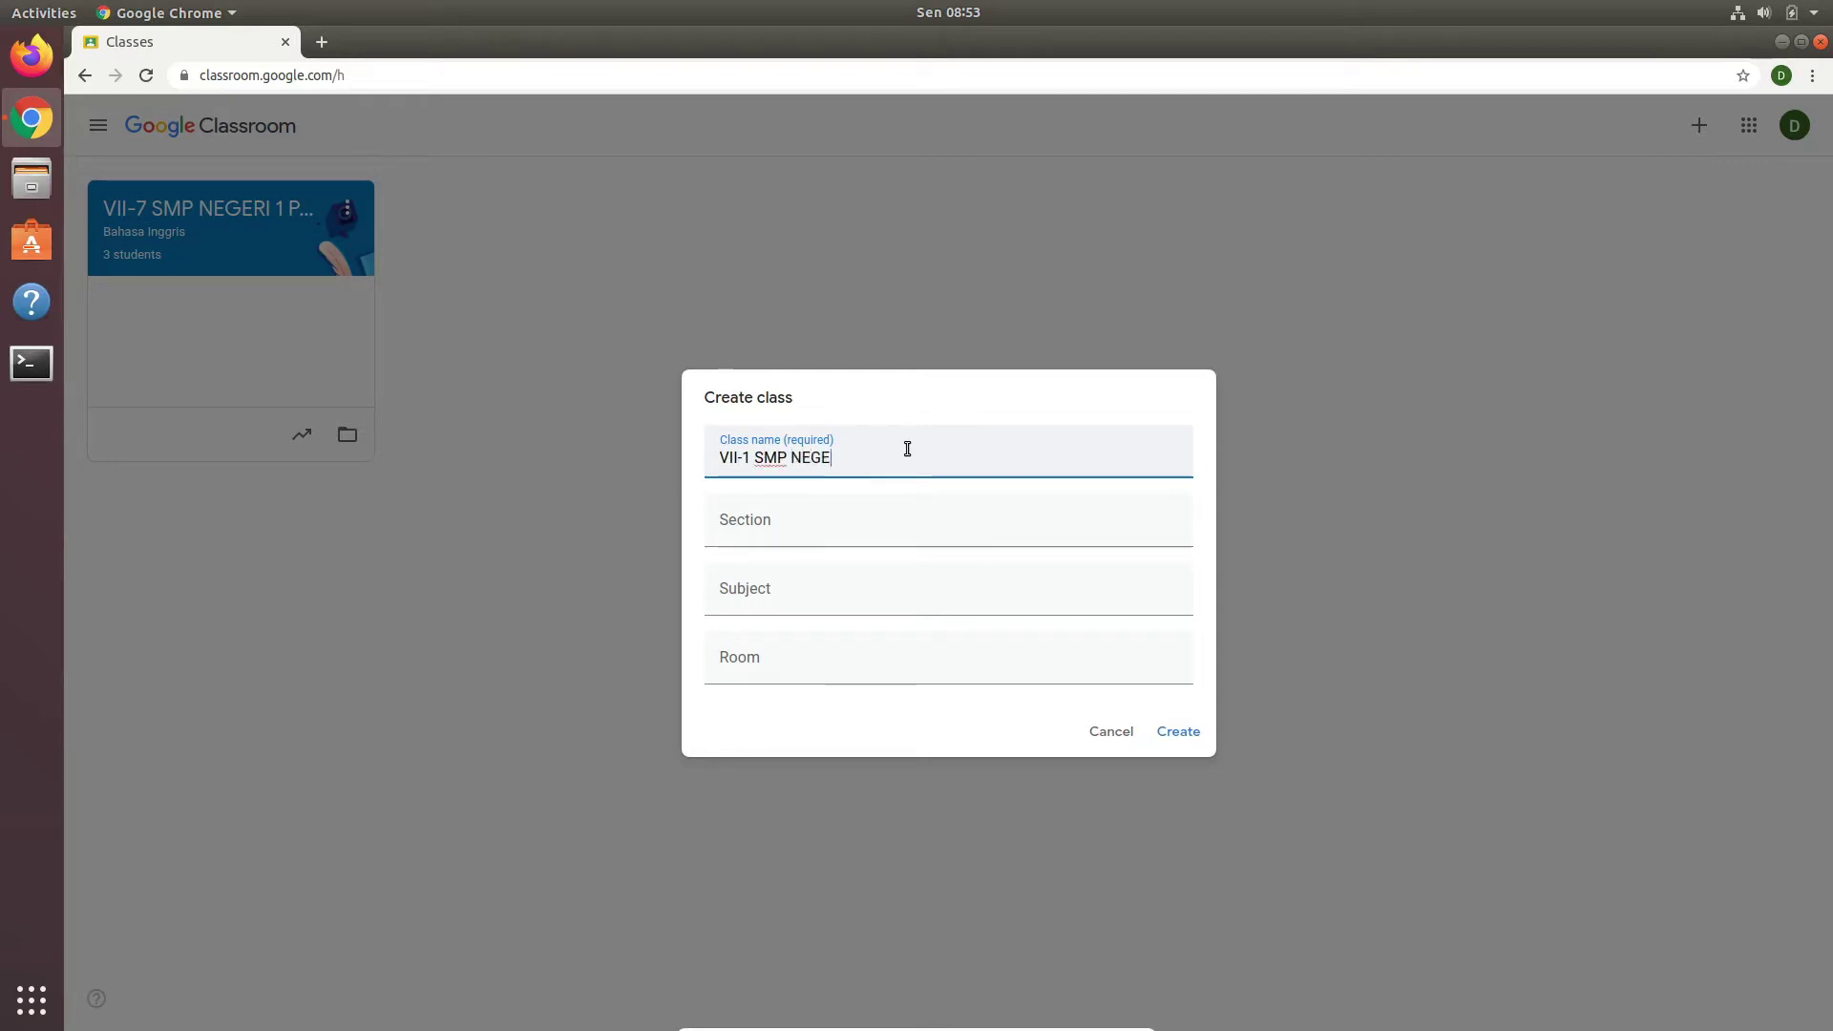
pyautogui.write('RI 1 PANGKALAN SUSU')
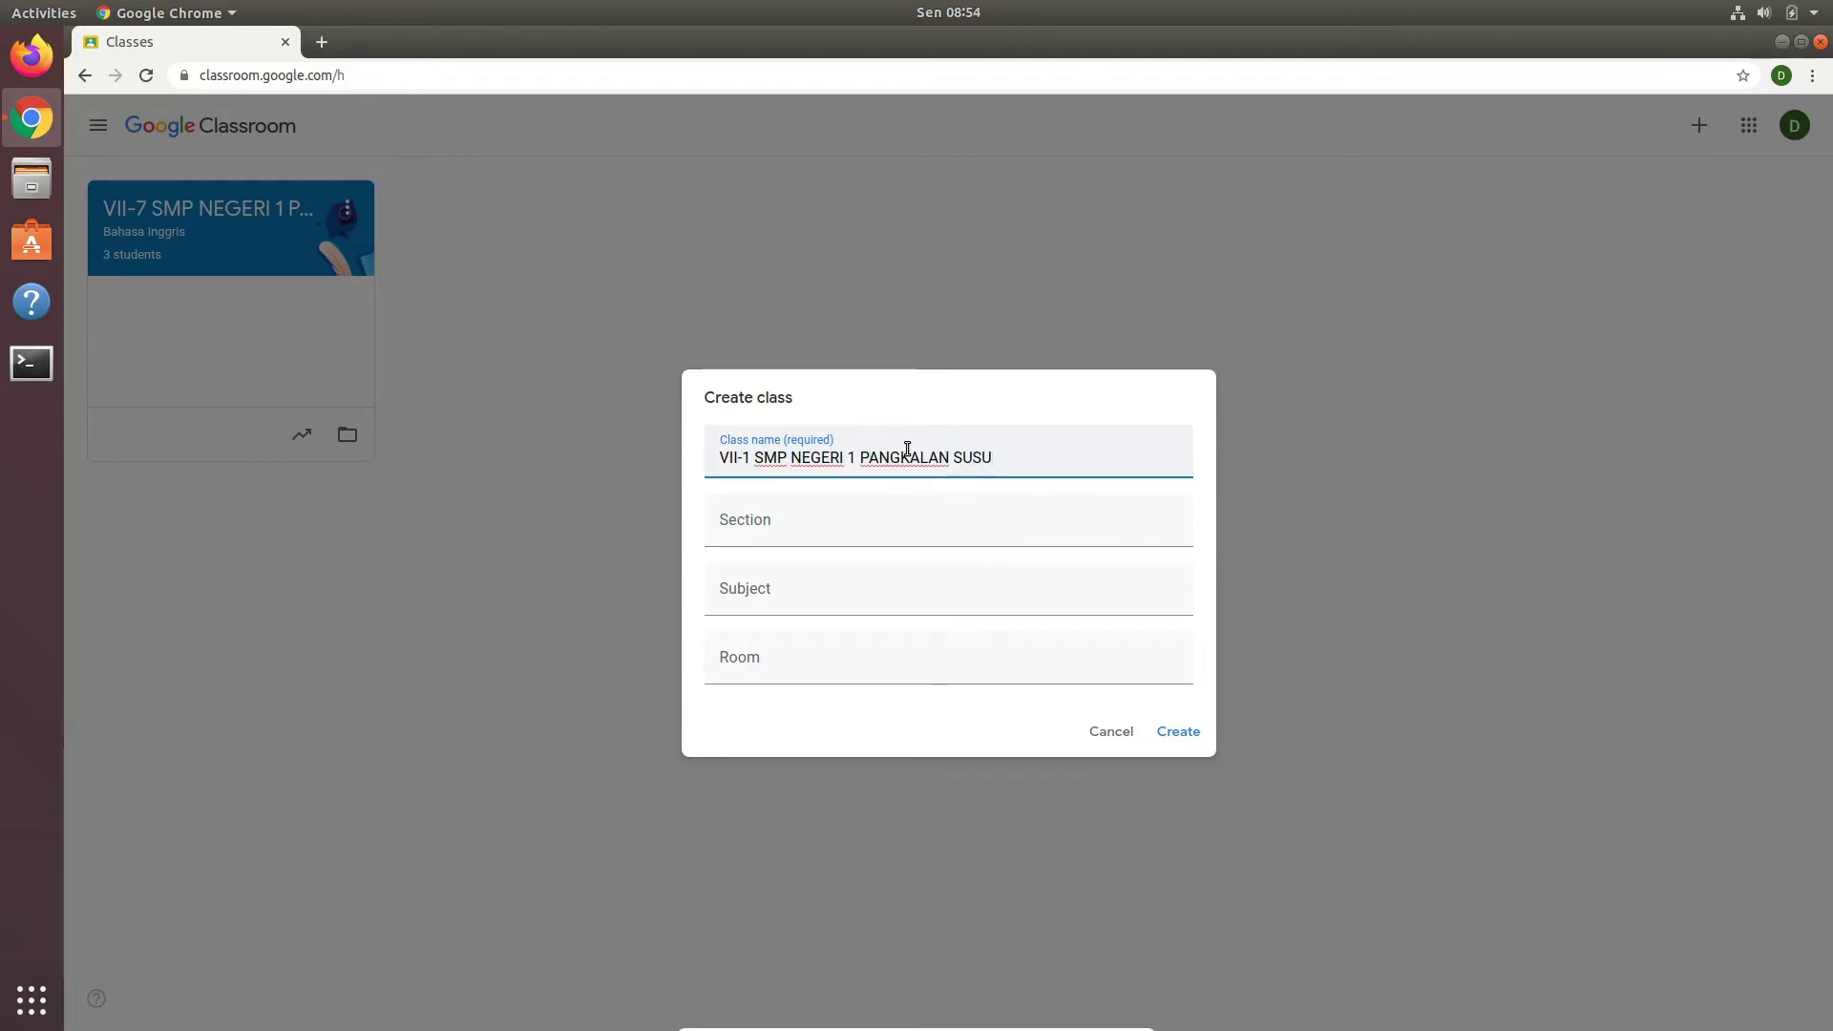
pyautogui.click(852, 521)
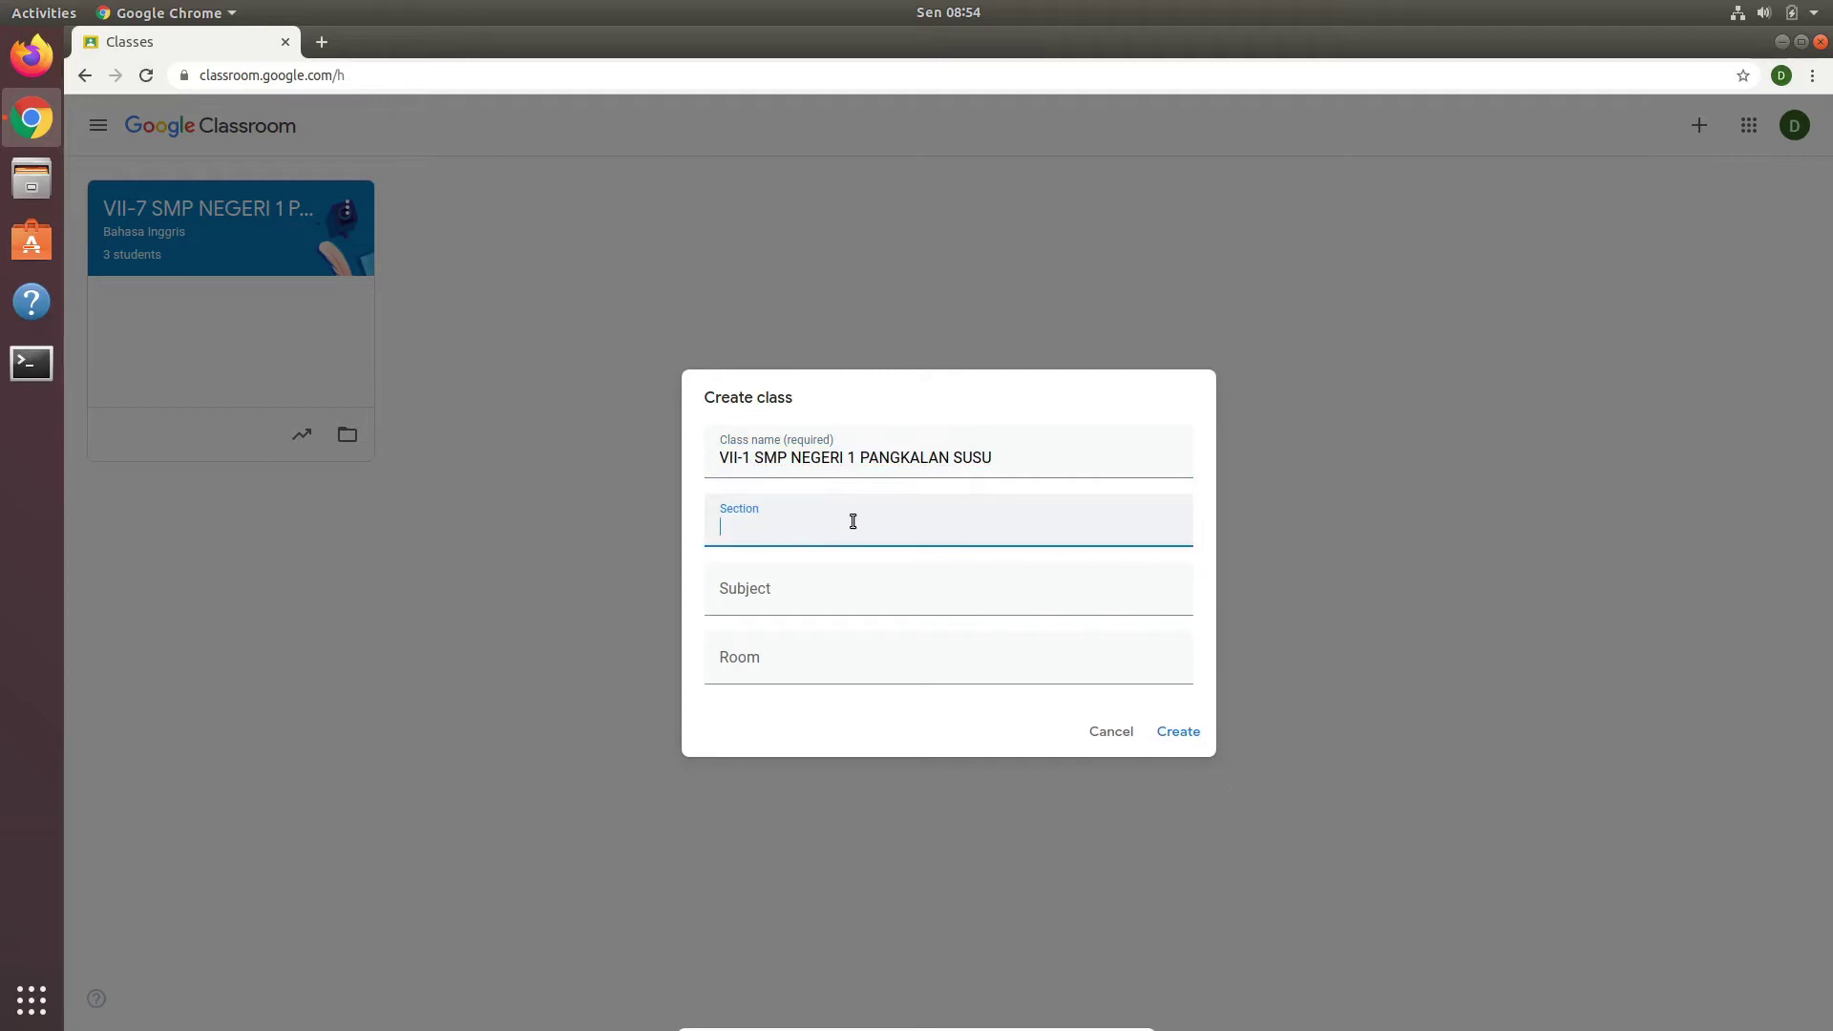
pyautogui.write('Bahasa ')
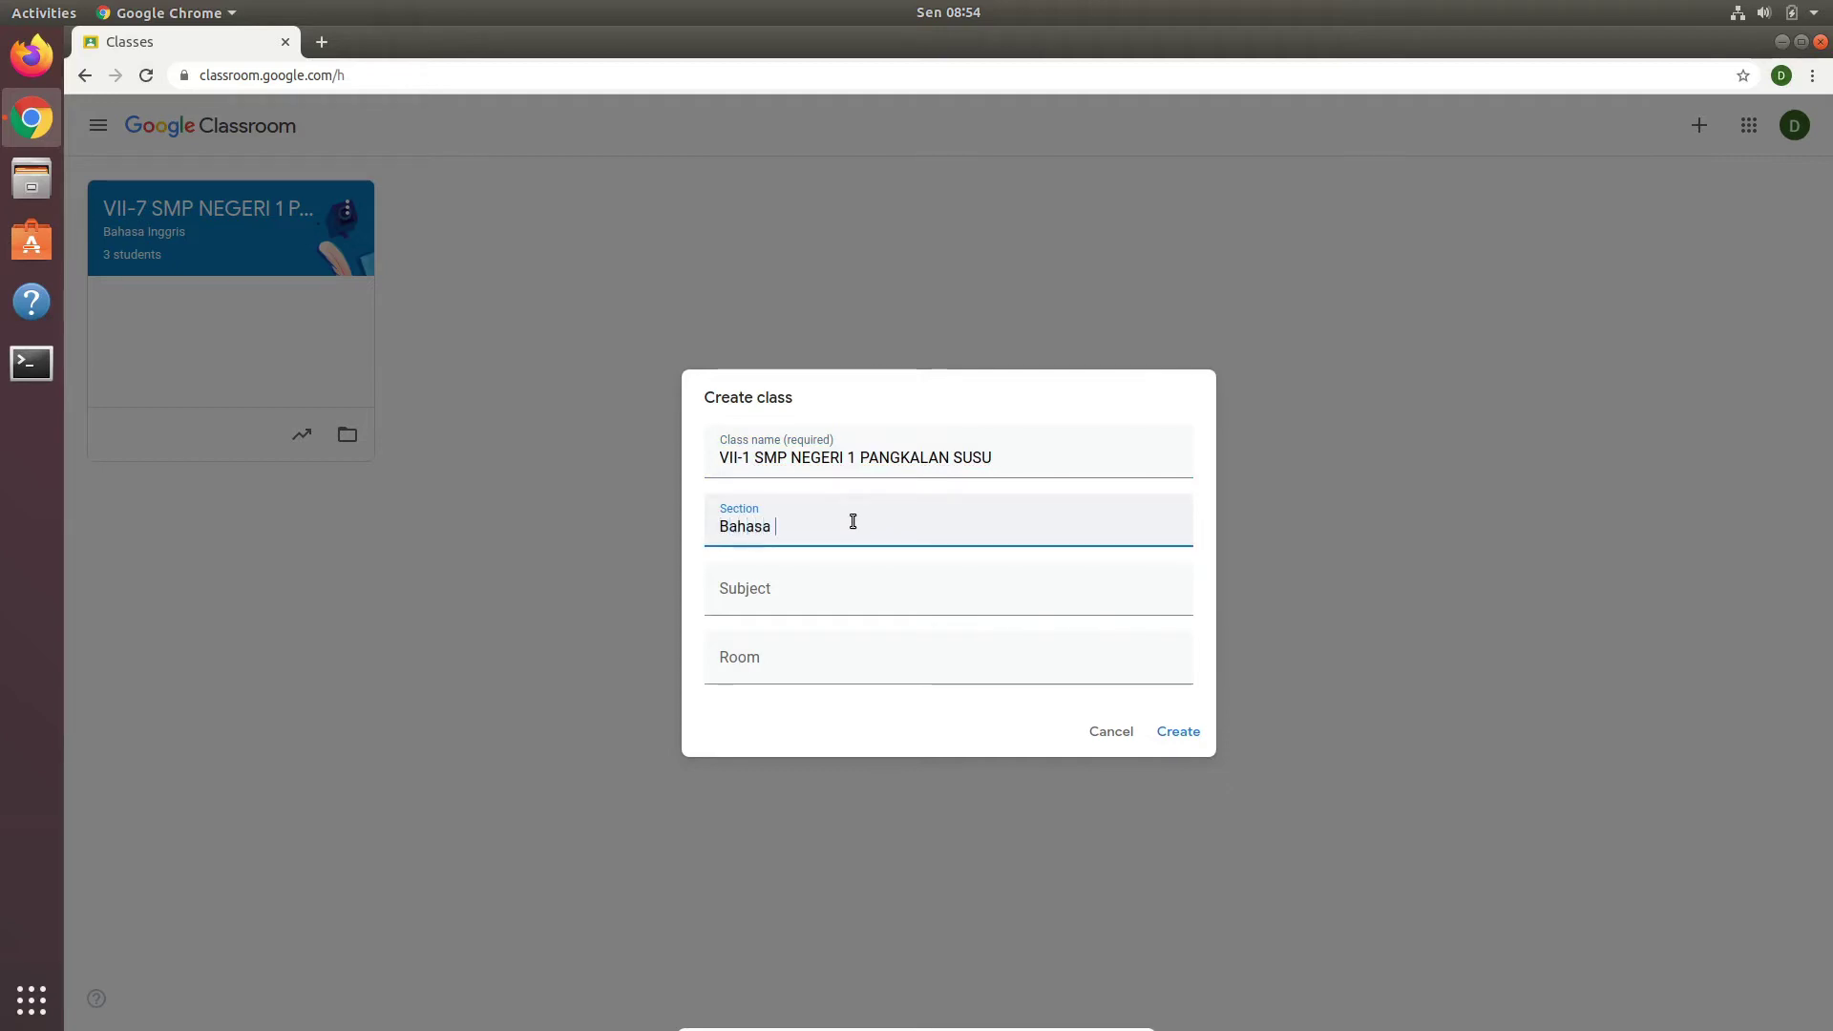
pyautogui.write('Inggris')
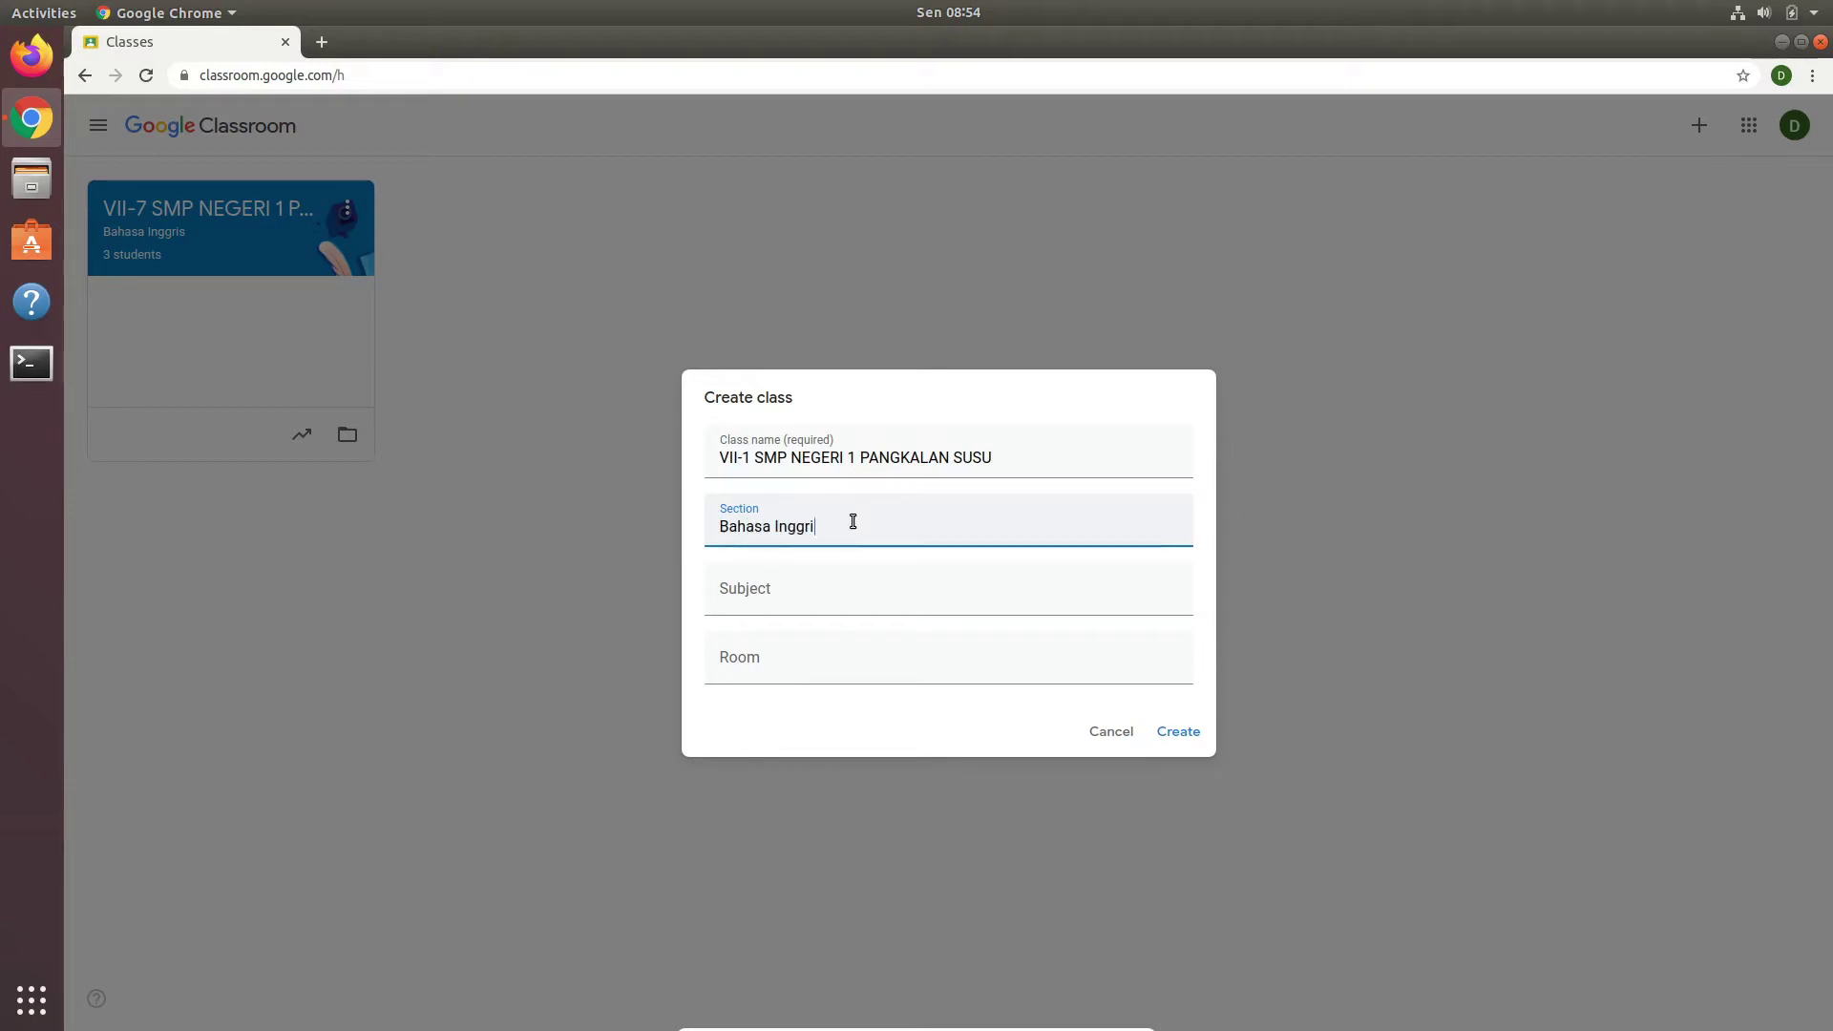
# Step: Copy 'Bahasa Inggris' into Subject, enter room '7-', and create the class
pyautogui.click(859, 582)
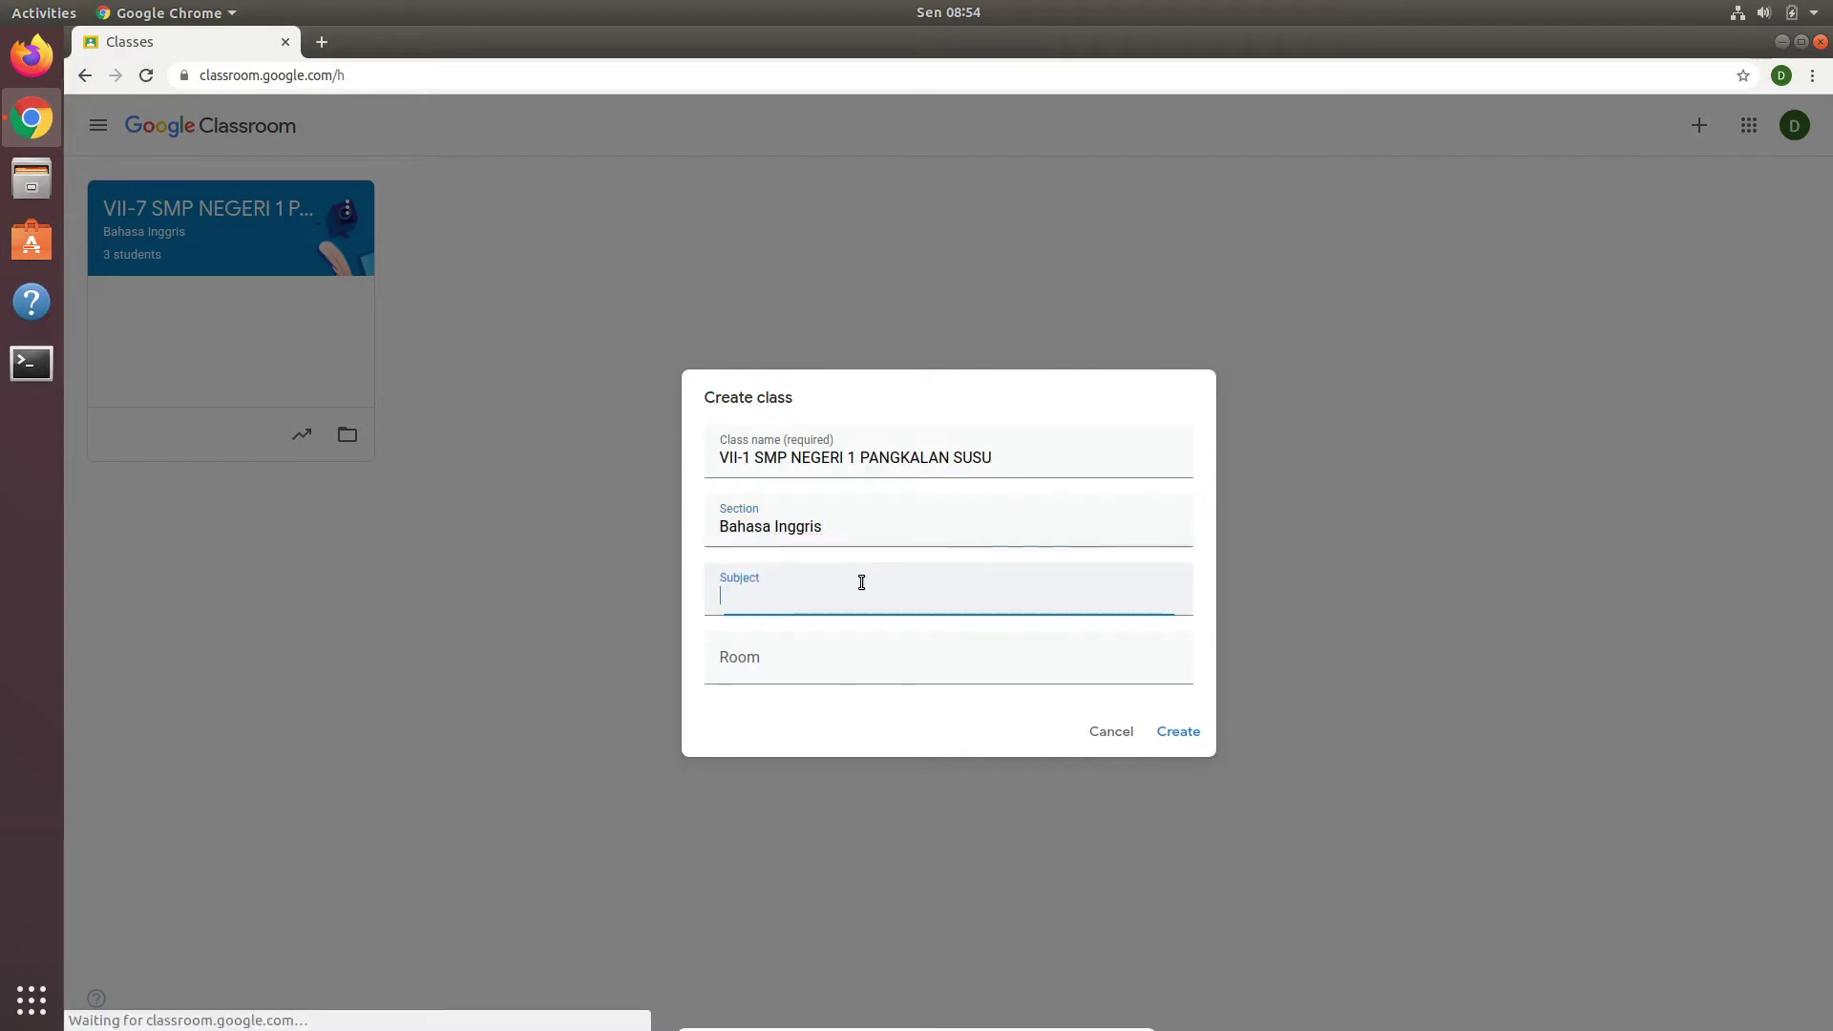
pyautogui.tripleClick(749, 525)
pyautogui.hotkey('ctrl', 'c')
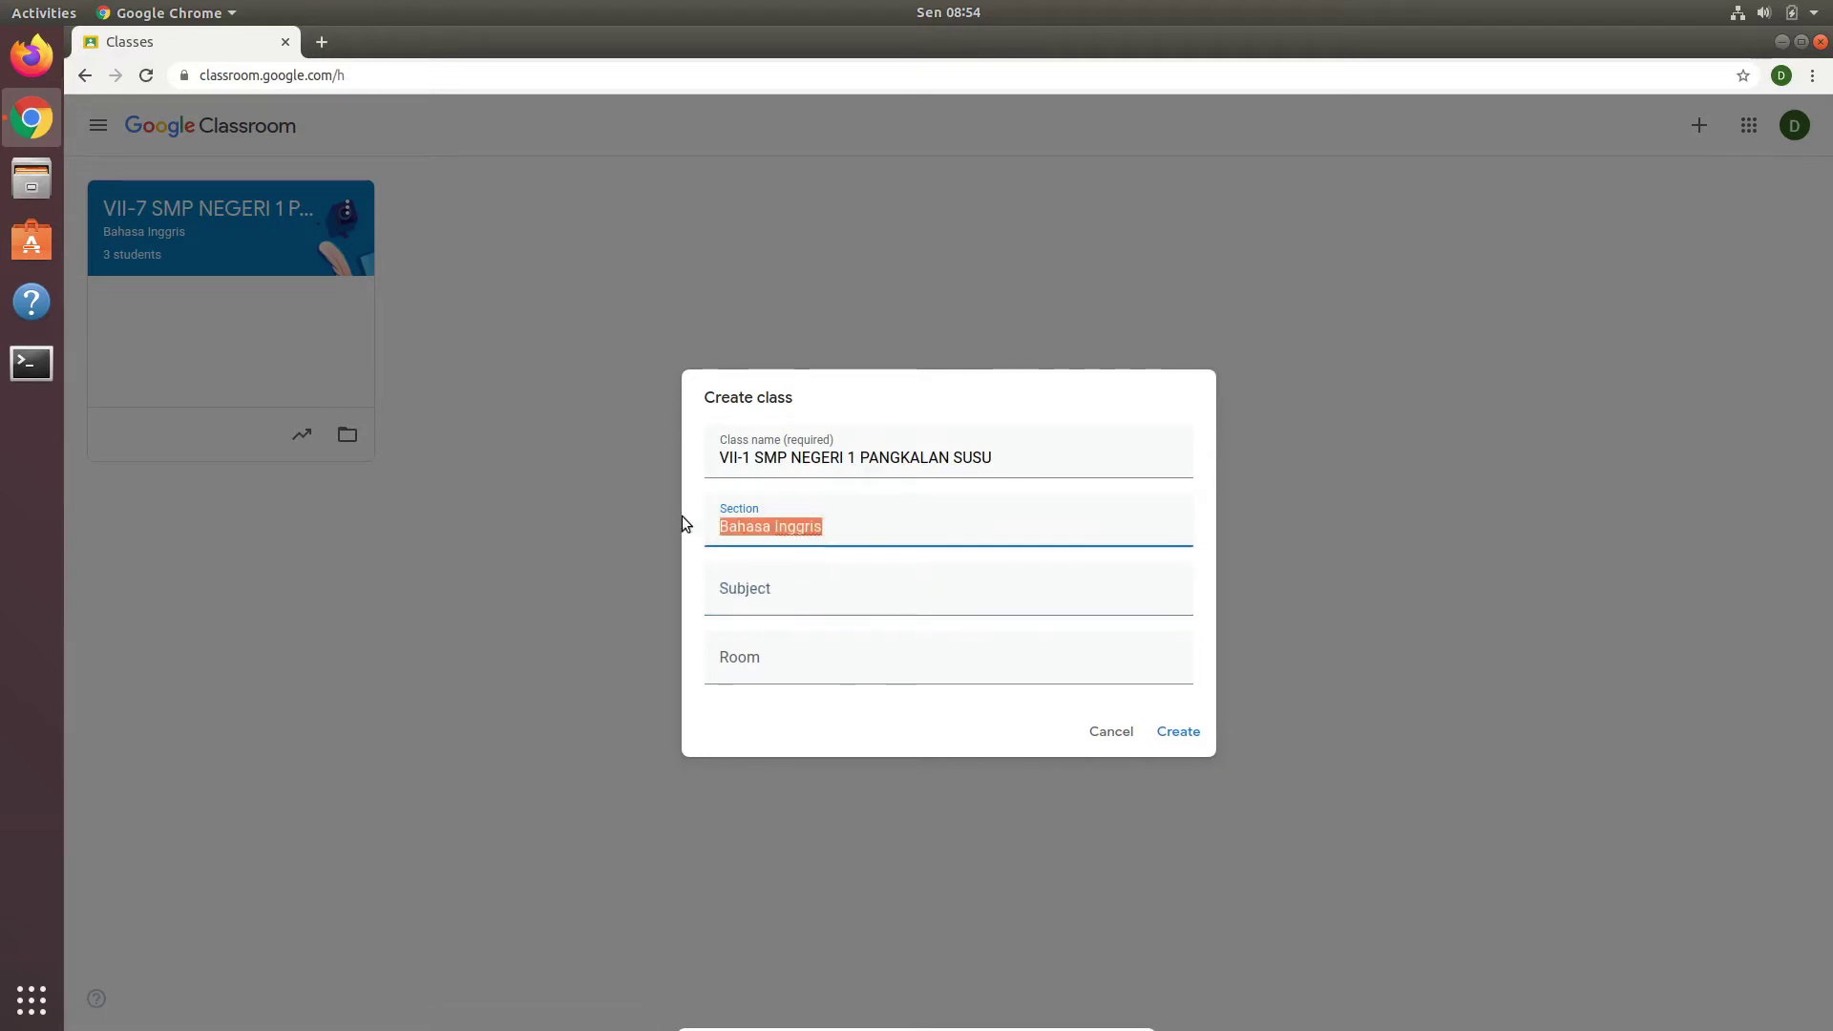
pyautogui.click(811, 592)
pyautogui.hotkey('ctrl', 'v')
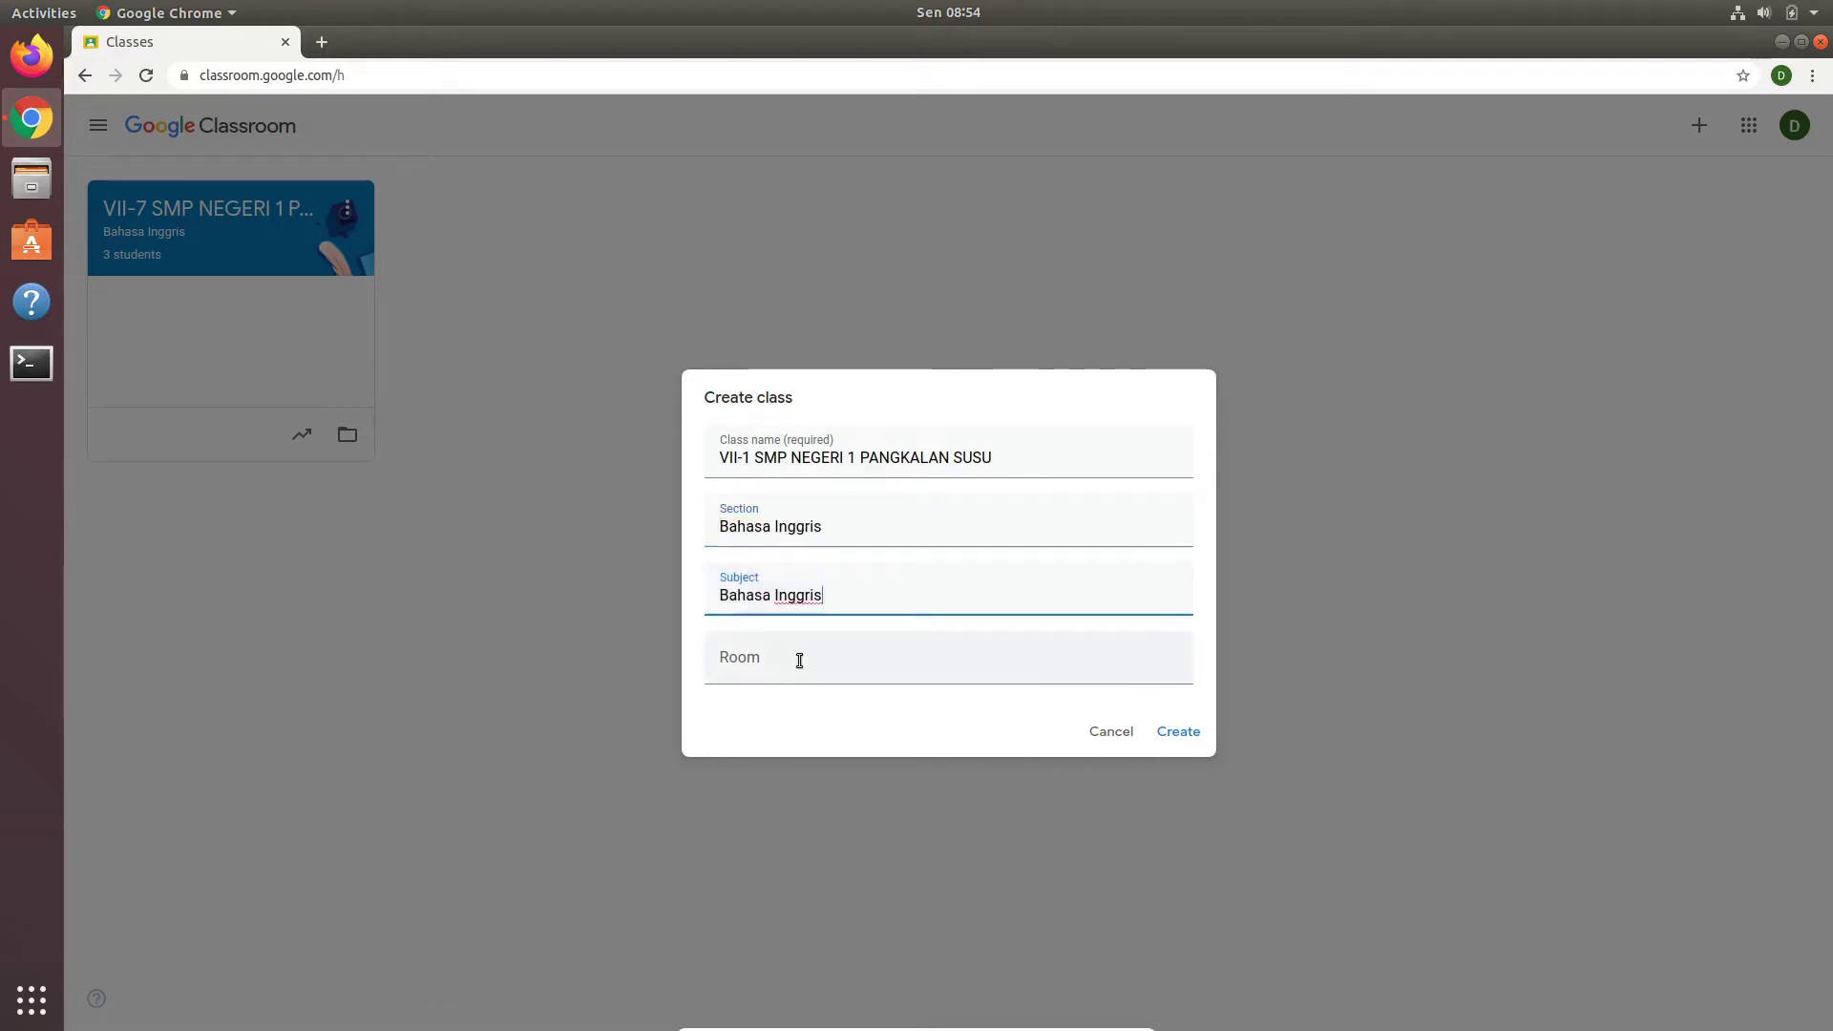
pyautogui.click(798, 661)
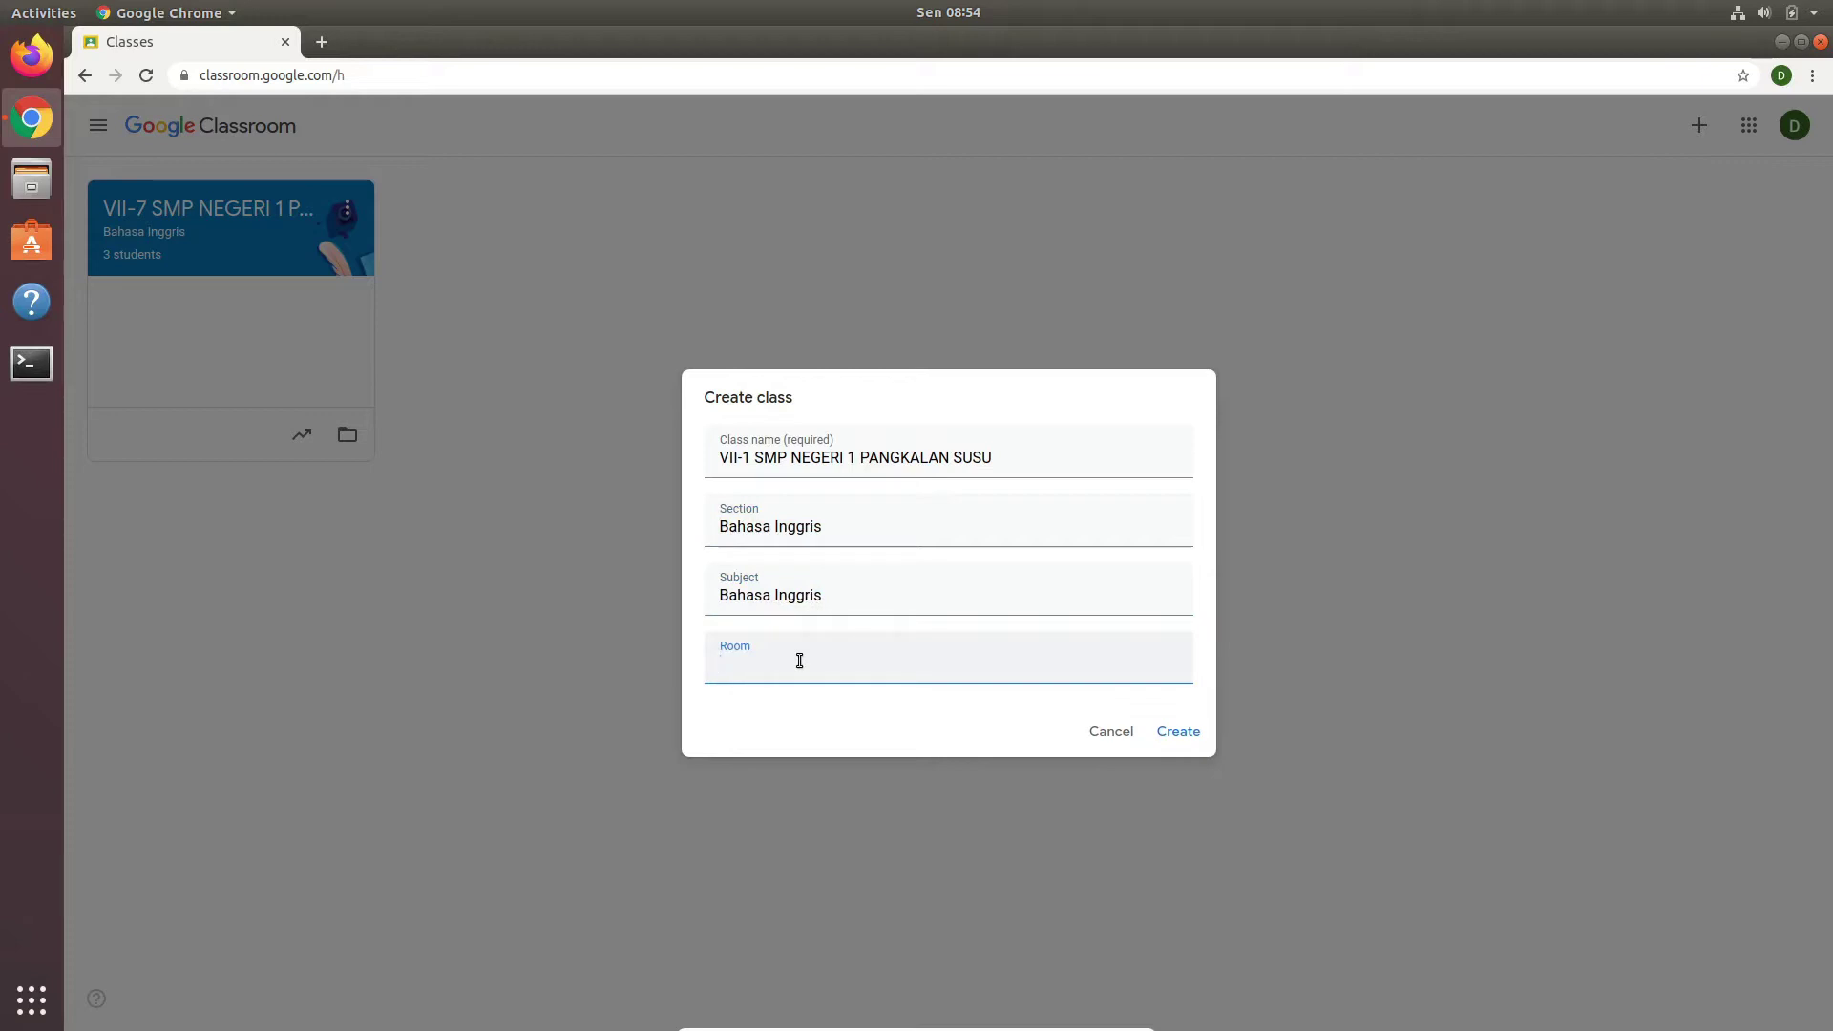
pyautogui.write('7-1')
pyautogui.click(1183, 732)
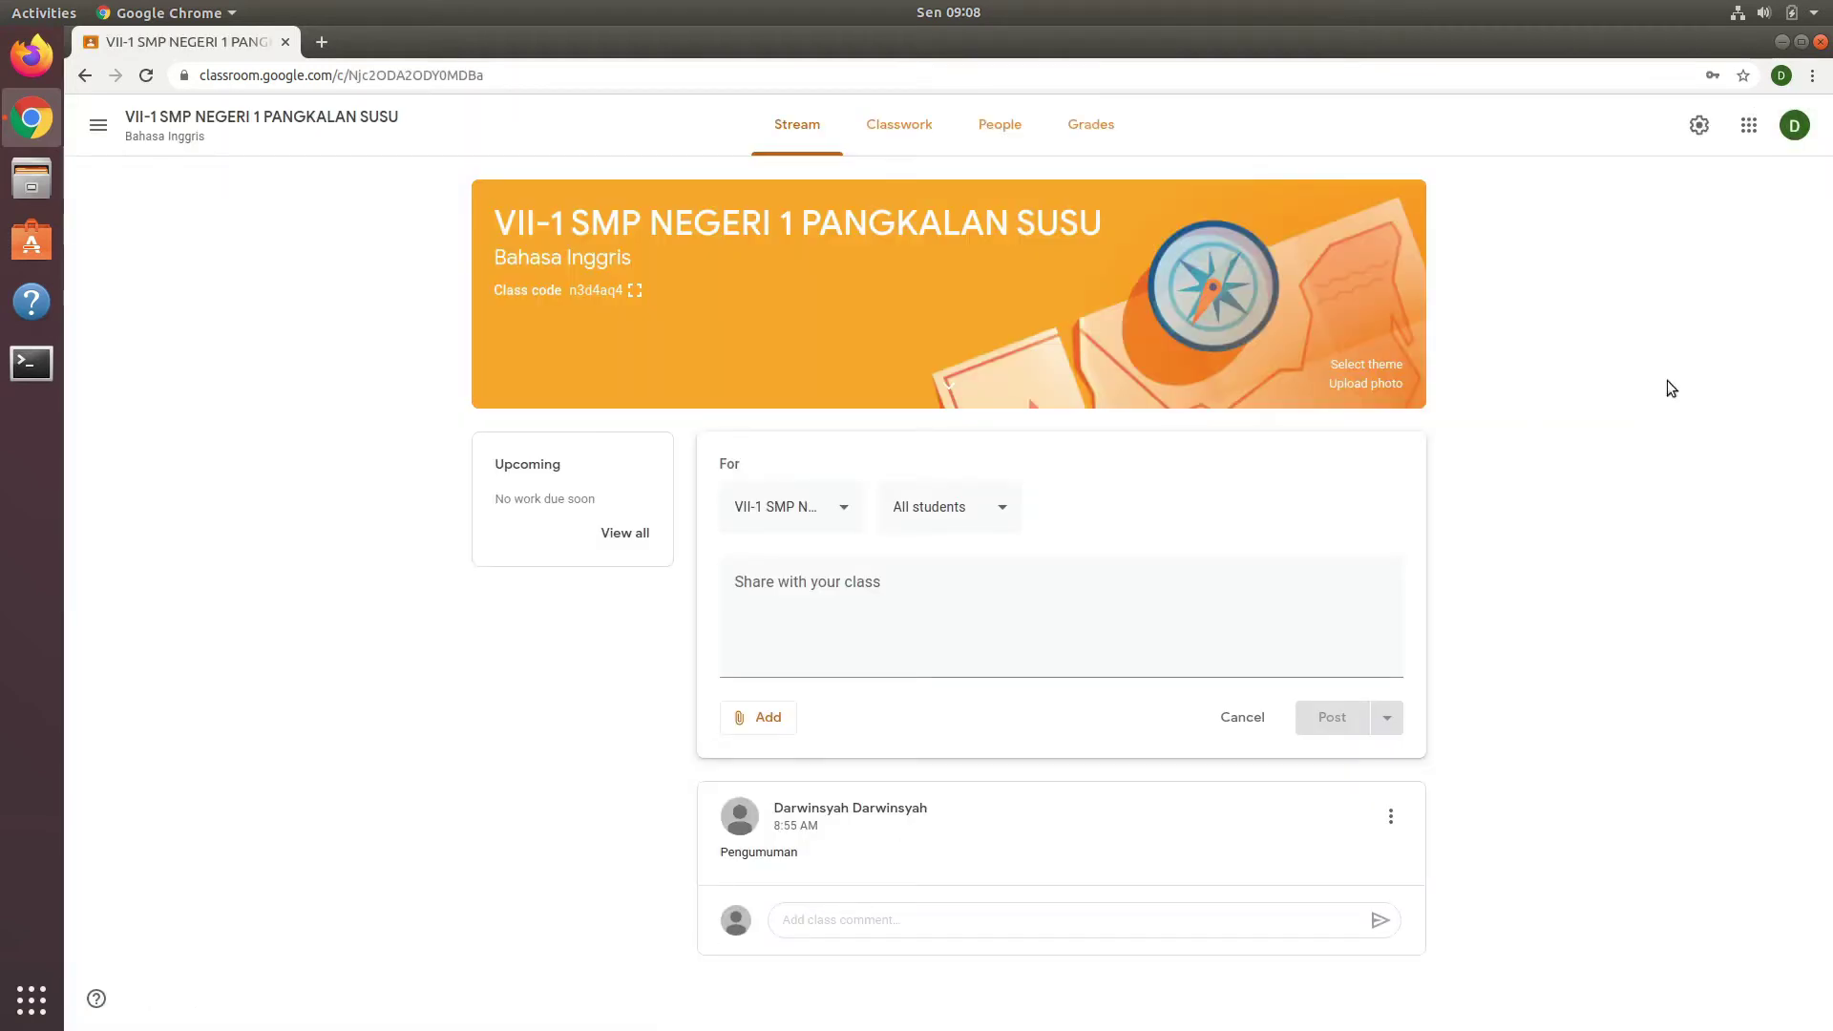
# Step: Discard the announcement draft and view the class's Classwork, then People page
pyautogui.click(1244, 724)
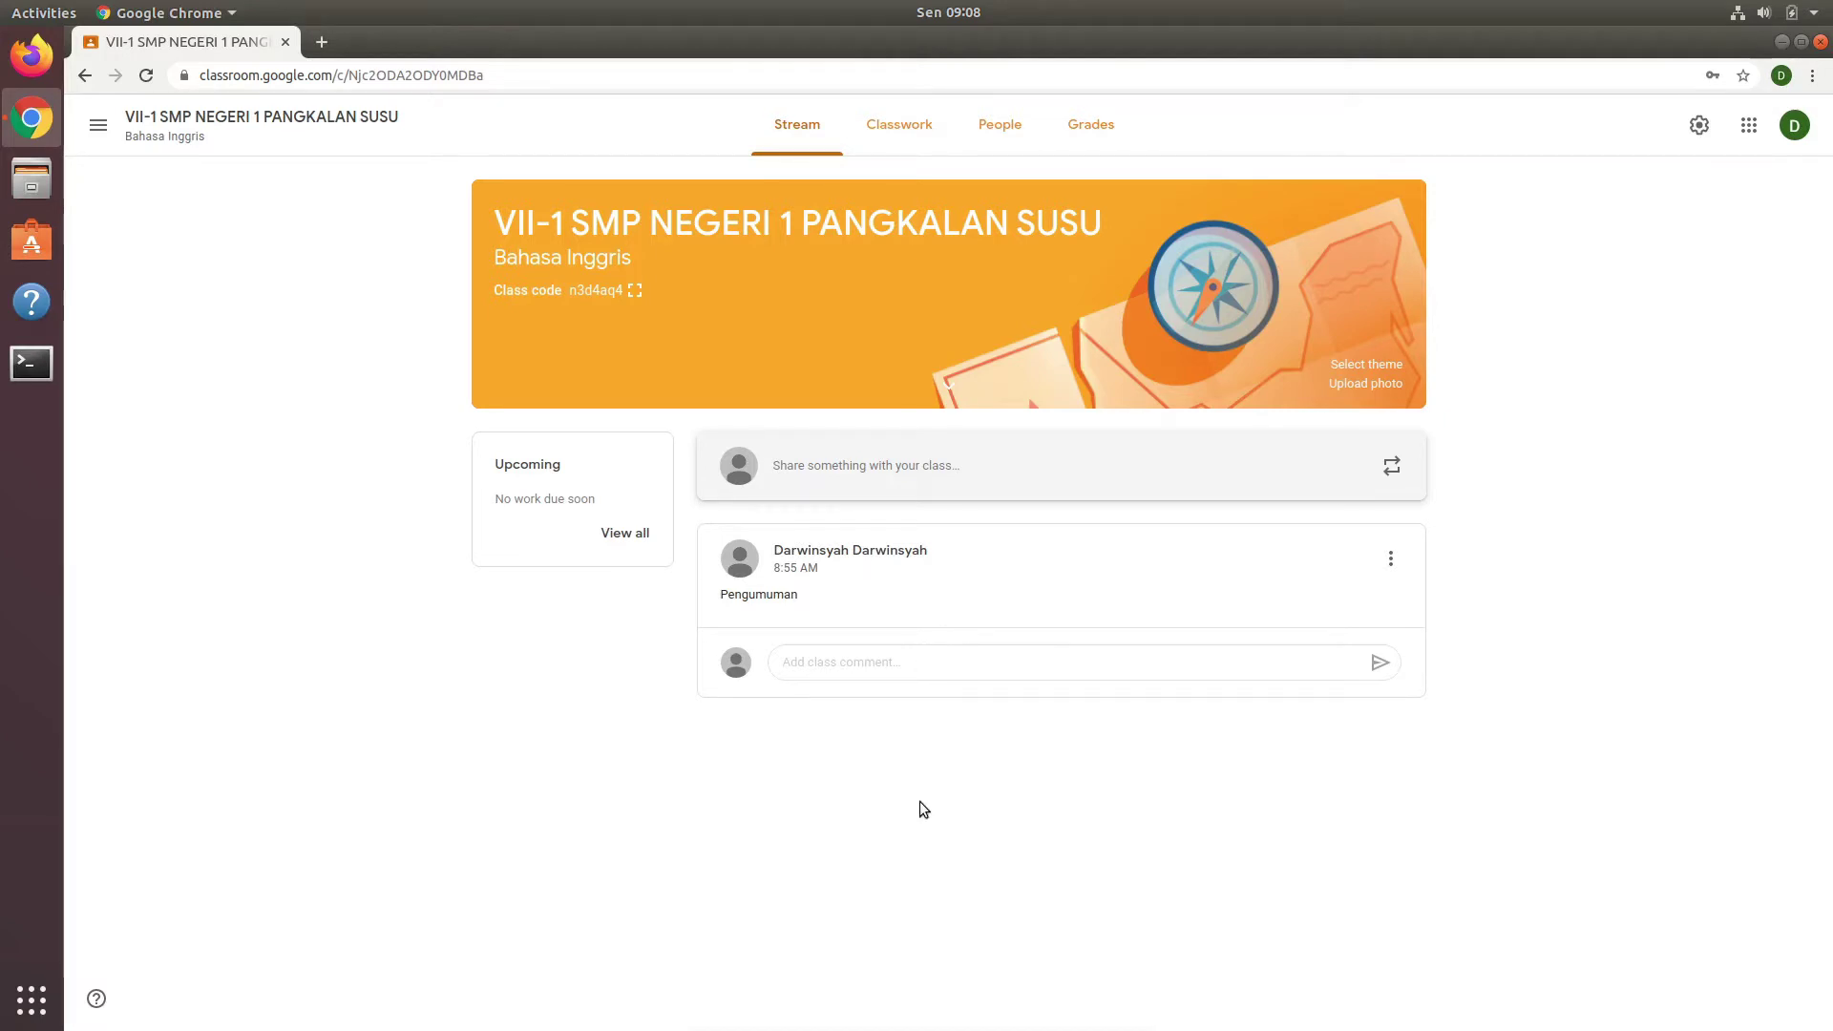
pyautogui.click(905, 130)
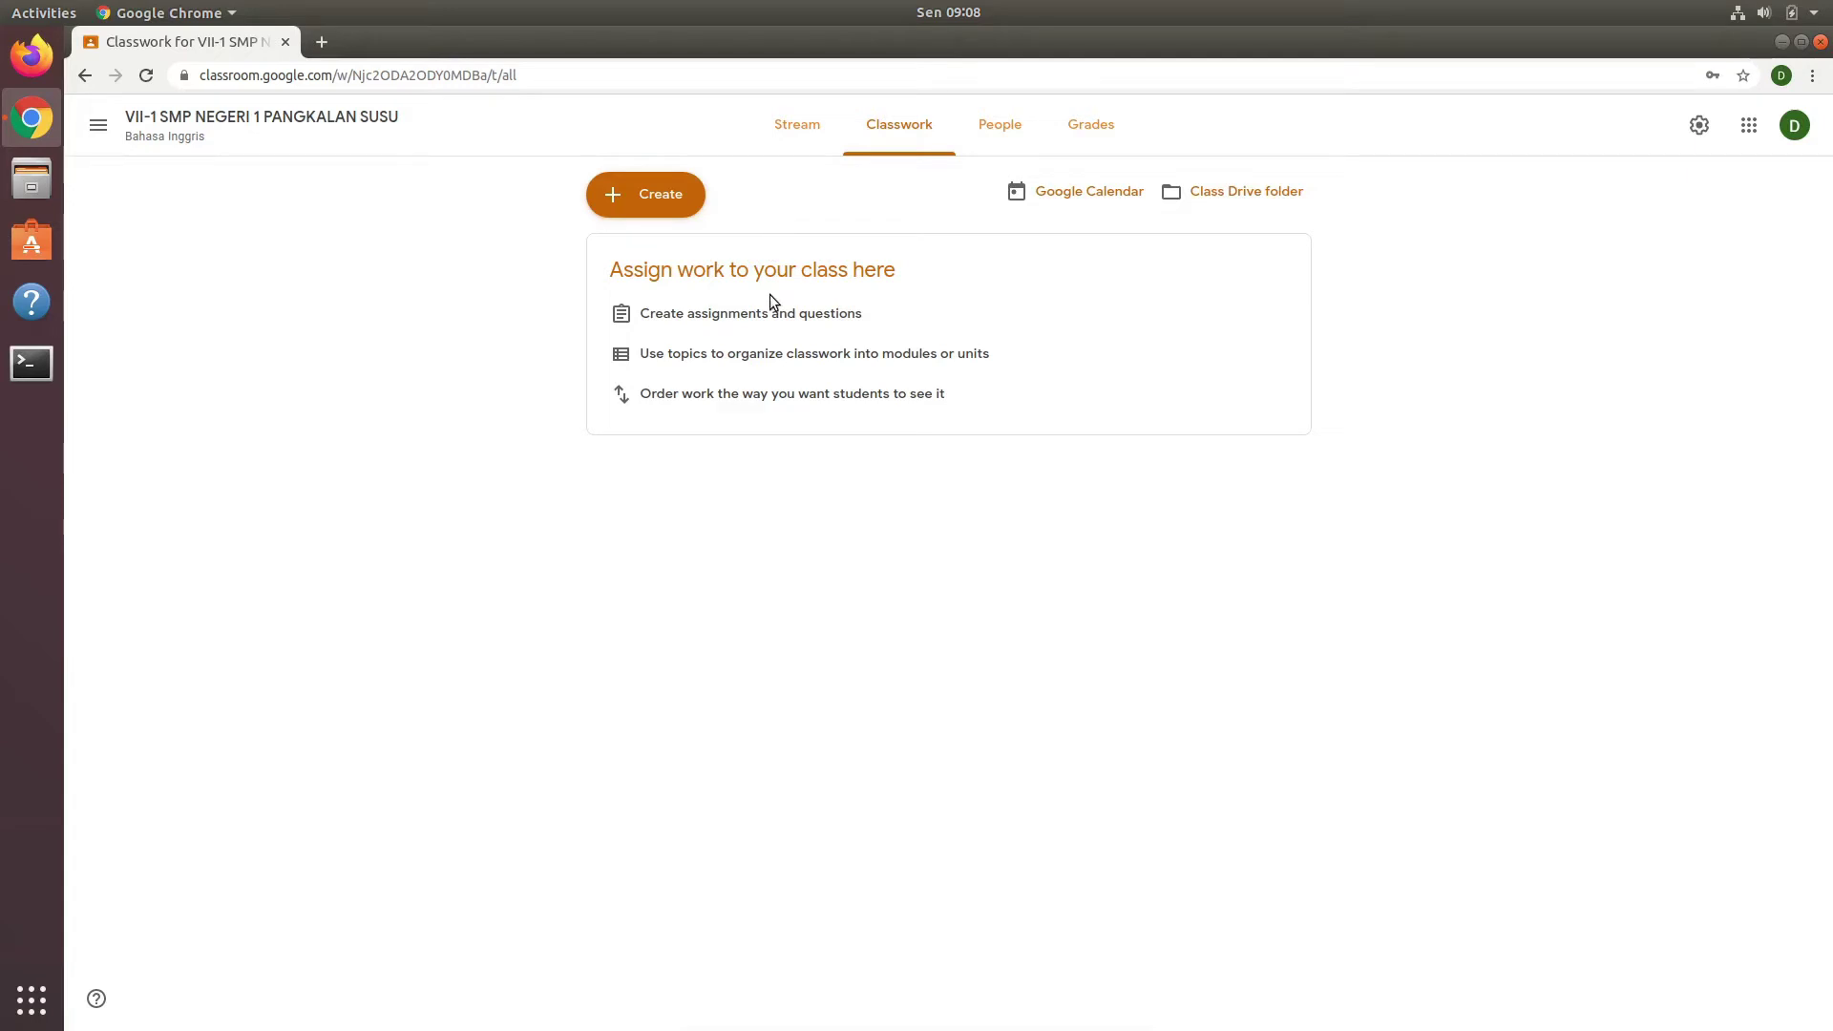
pyautogui.click(994, 126)
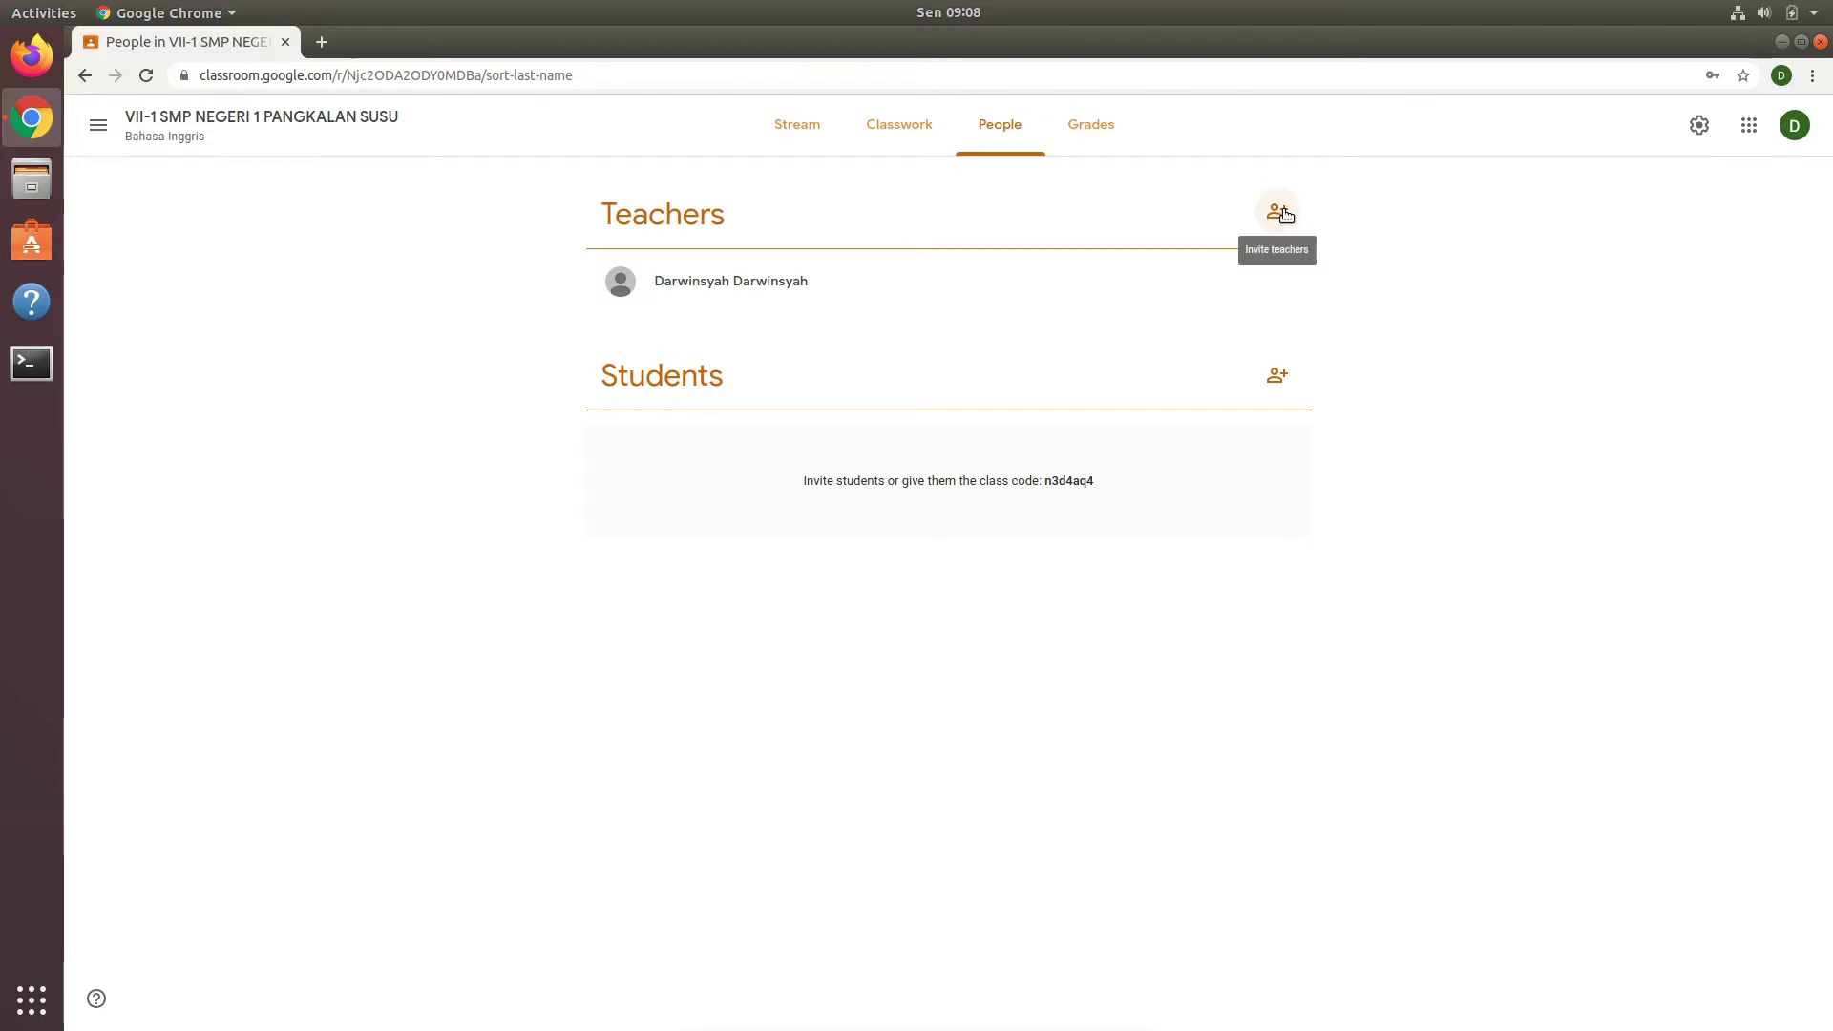
# Step: Open the teacher and student invitation forms and cancel both without inviting anyone
pyautogui.click(1282, 212)
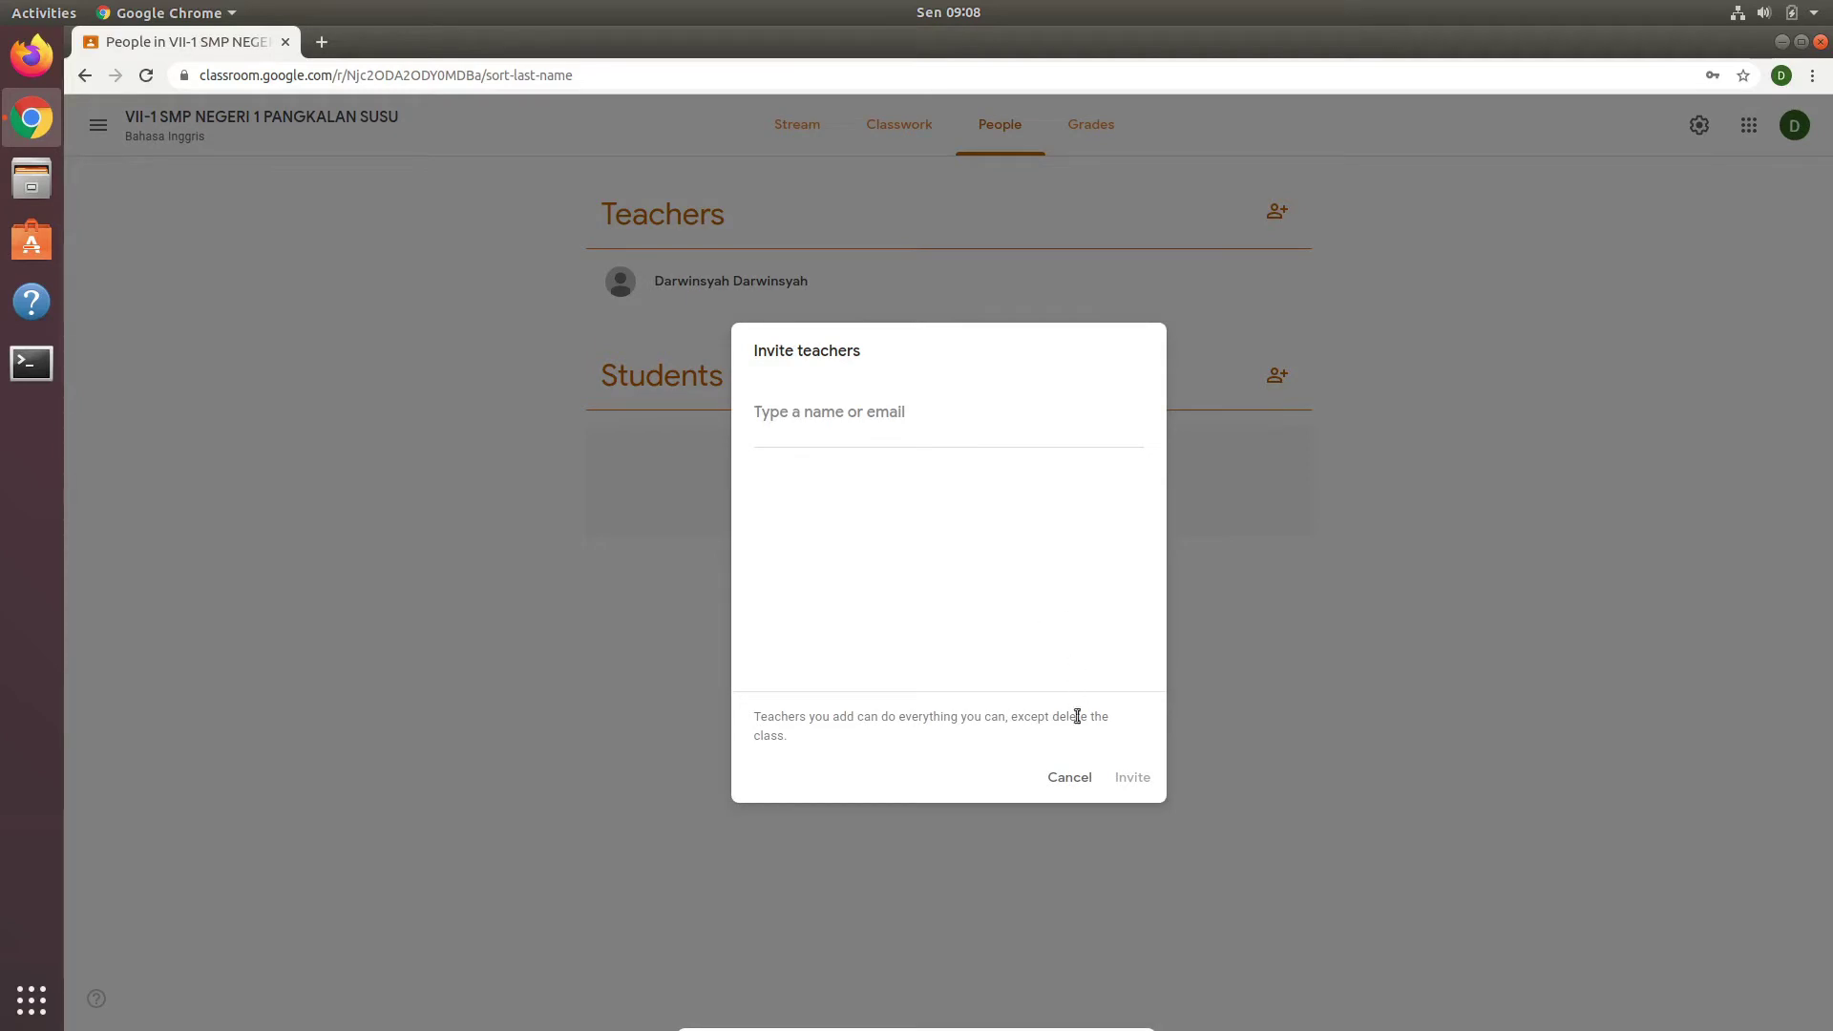
pyautogui.click(1070, 777)
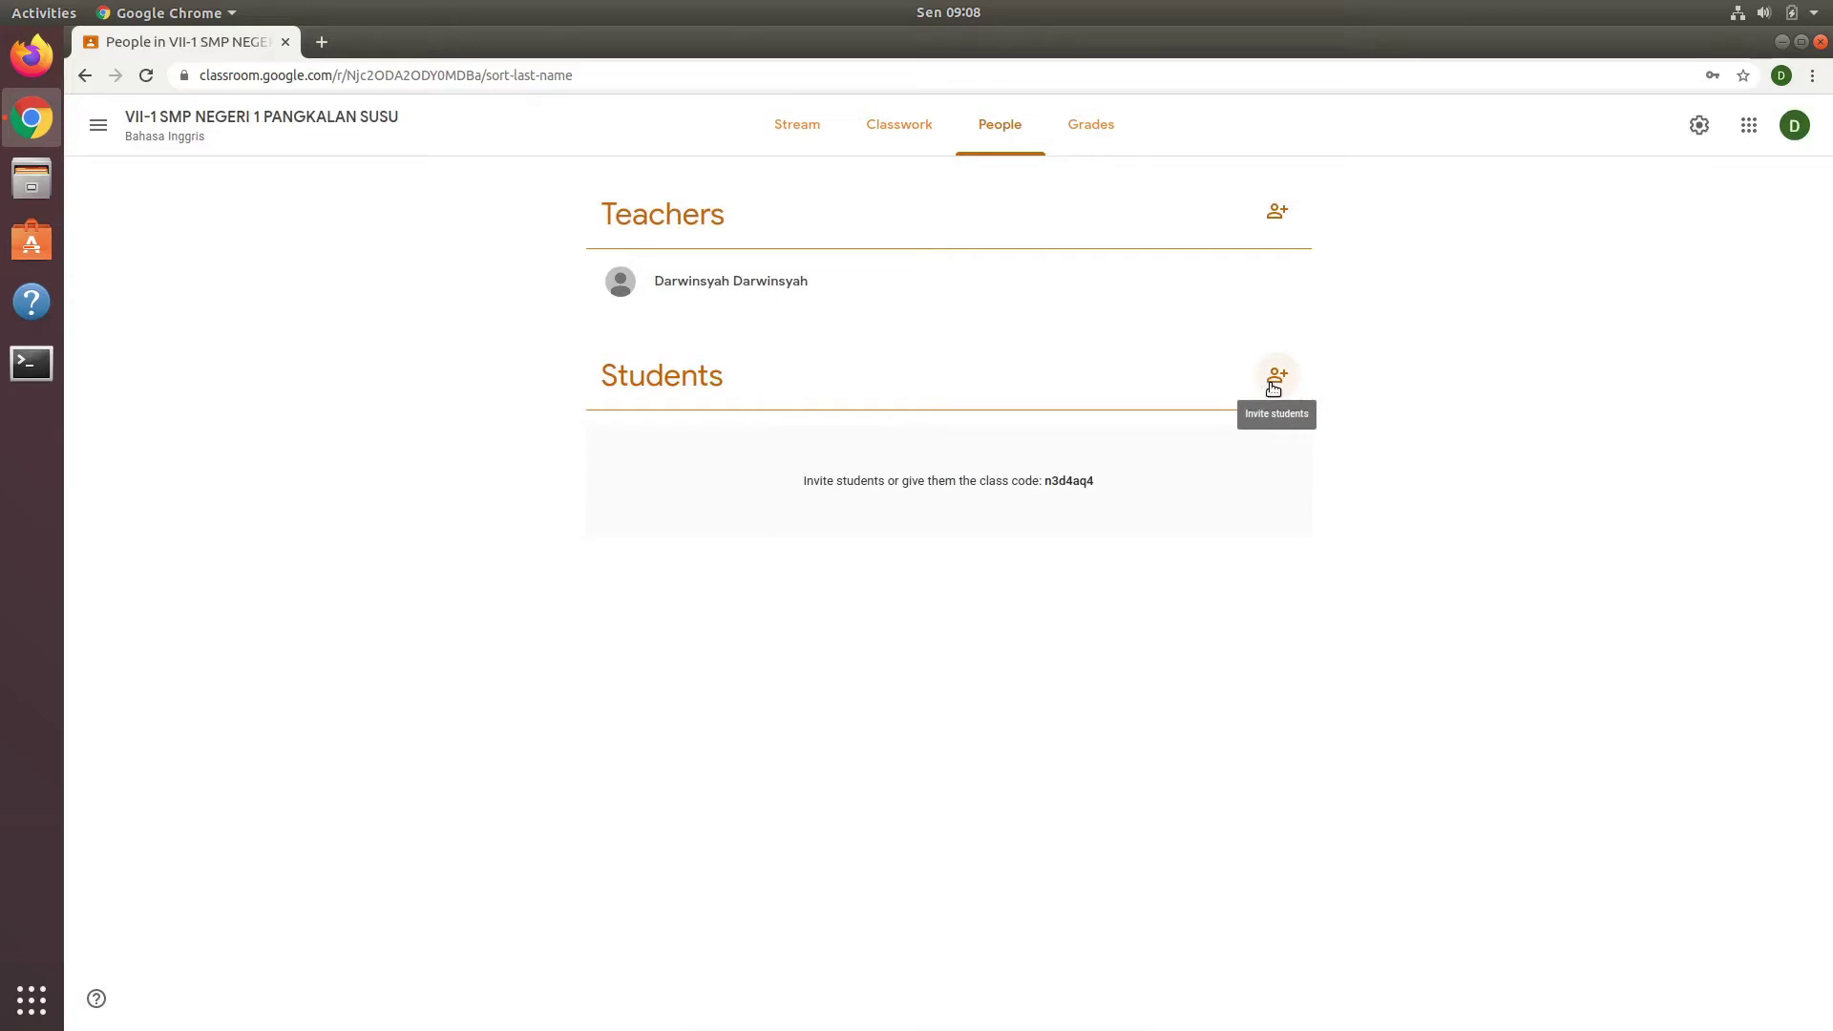
pyautogui.click(1274, 384)
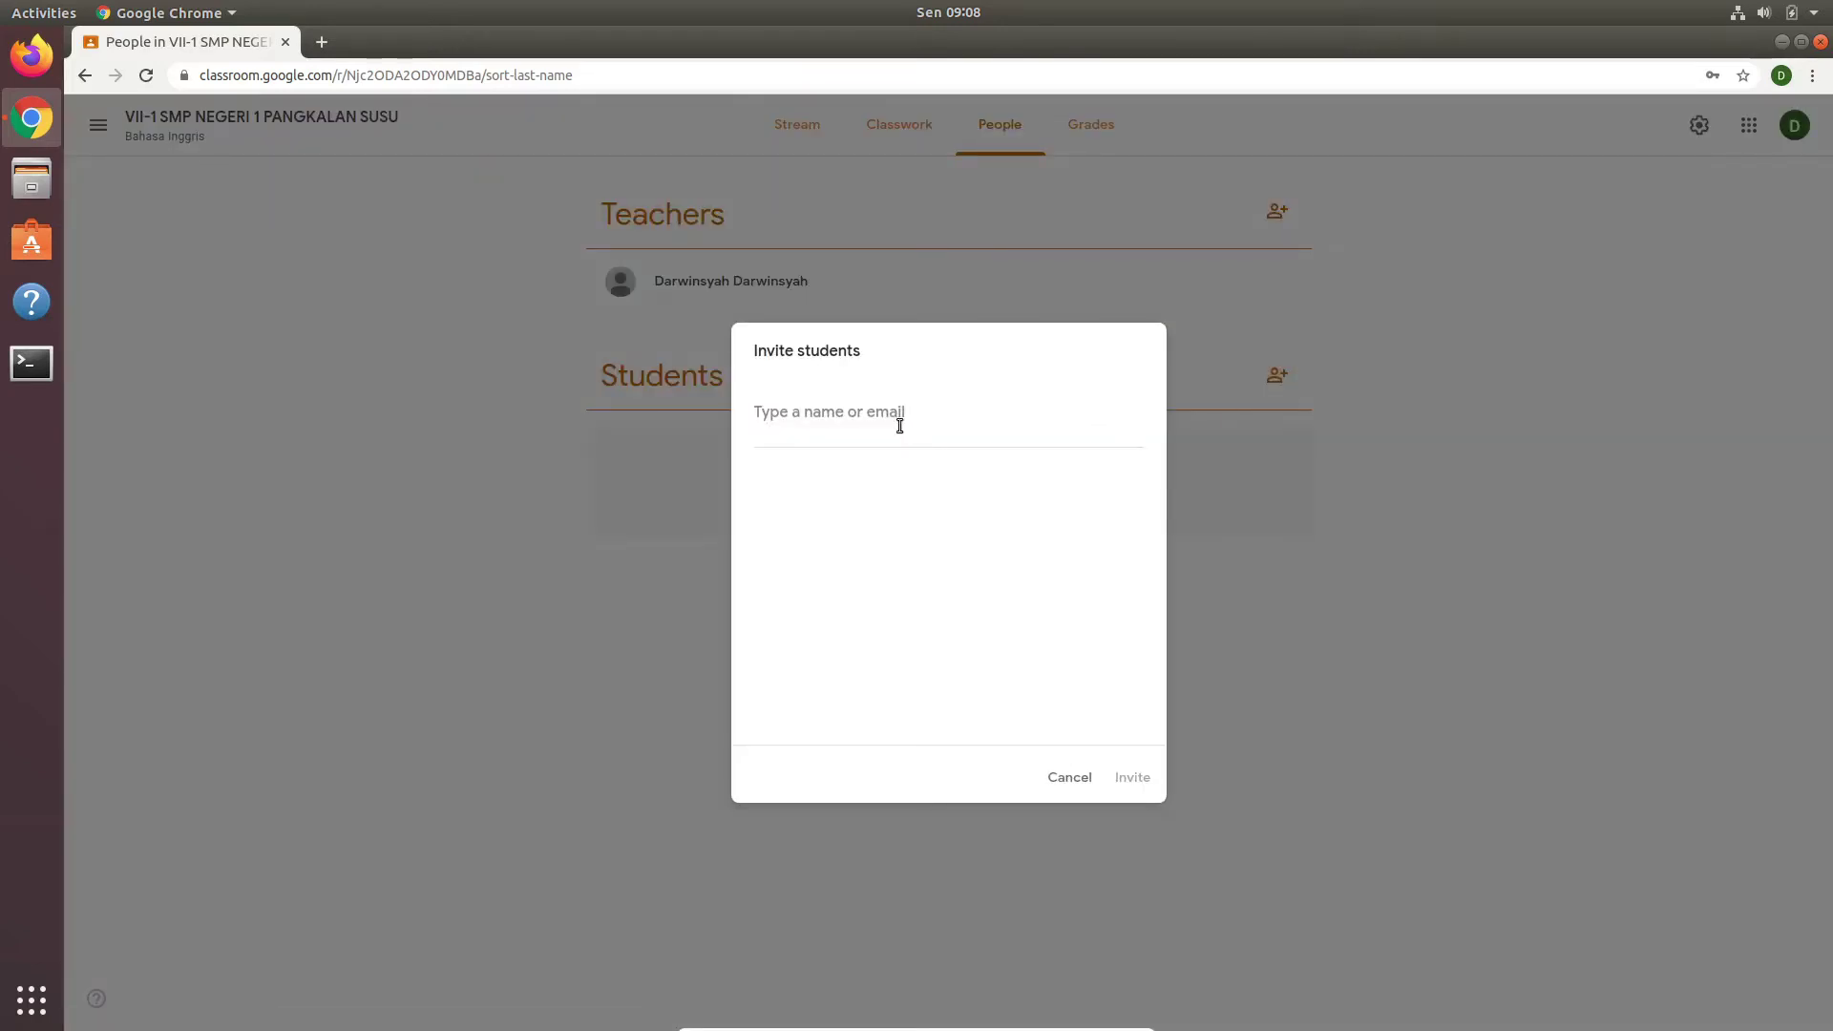
pyautogui.click(1062, 776)
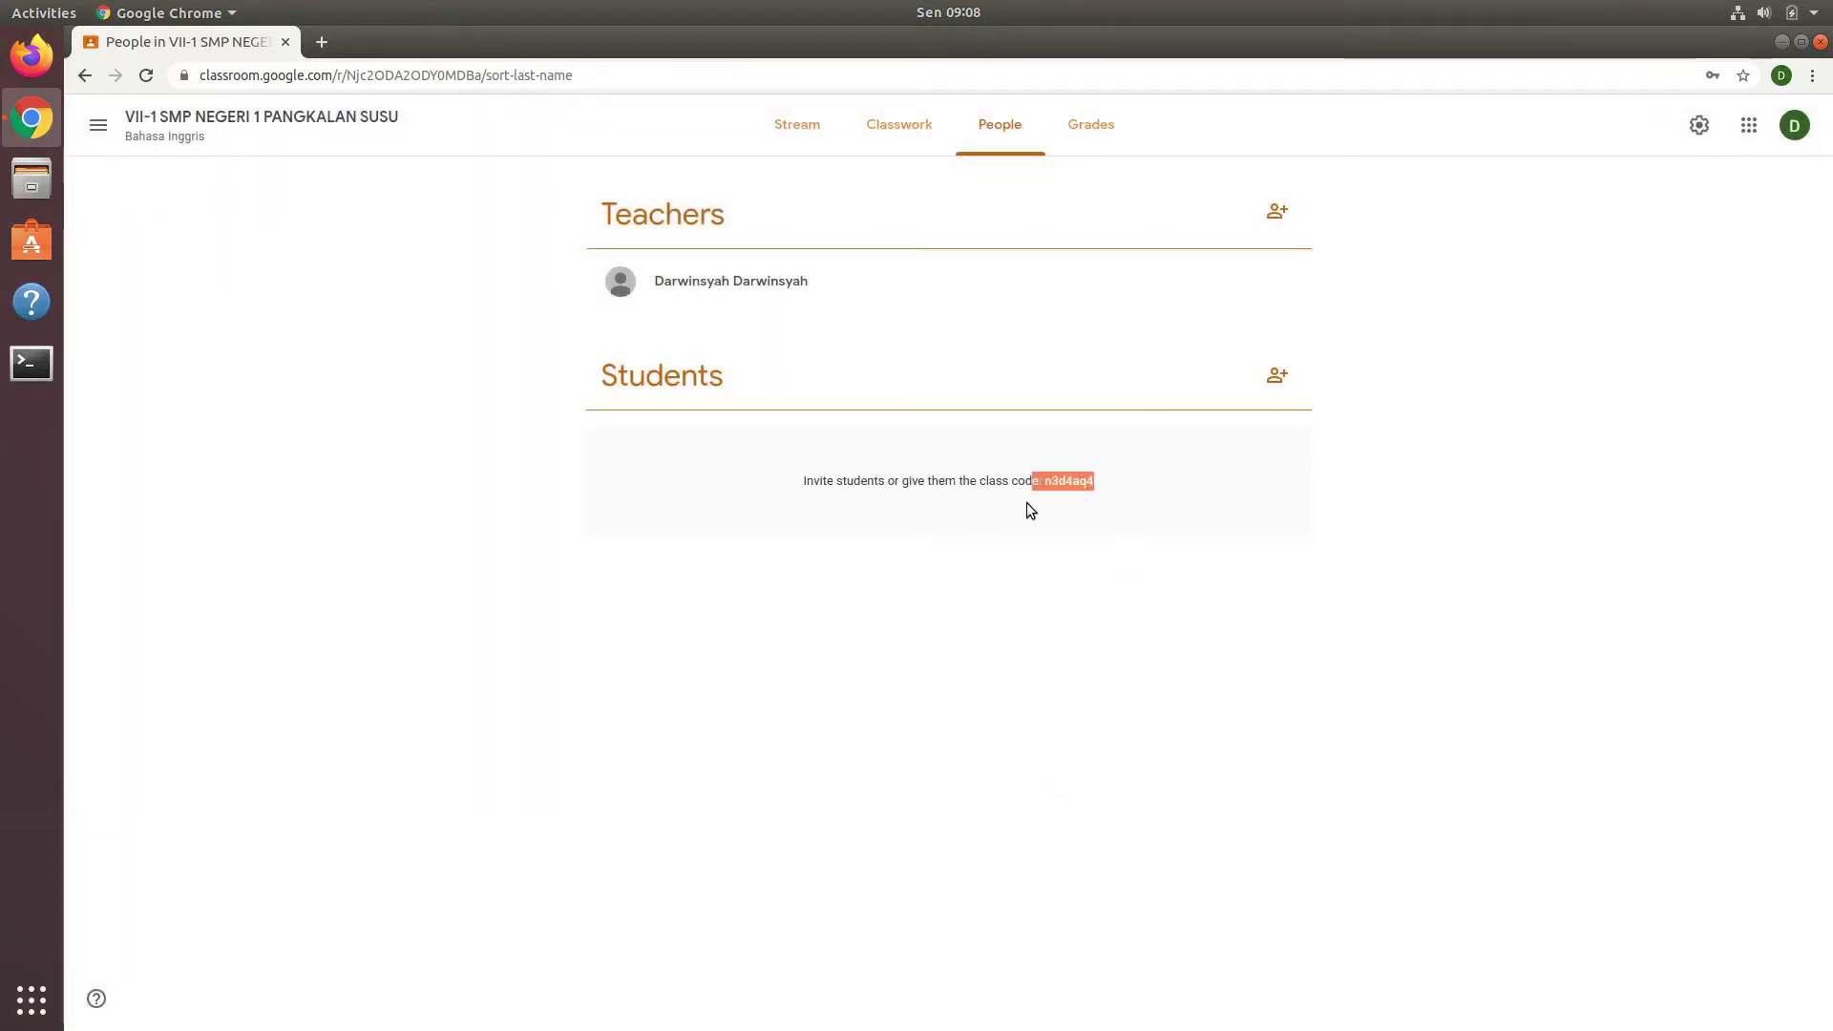
# Step: Select the class code on the People page, then return to the Stream page
pyautogui.moveTo(1027, 502); pyautogui.dragTo(1024, 500)
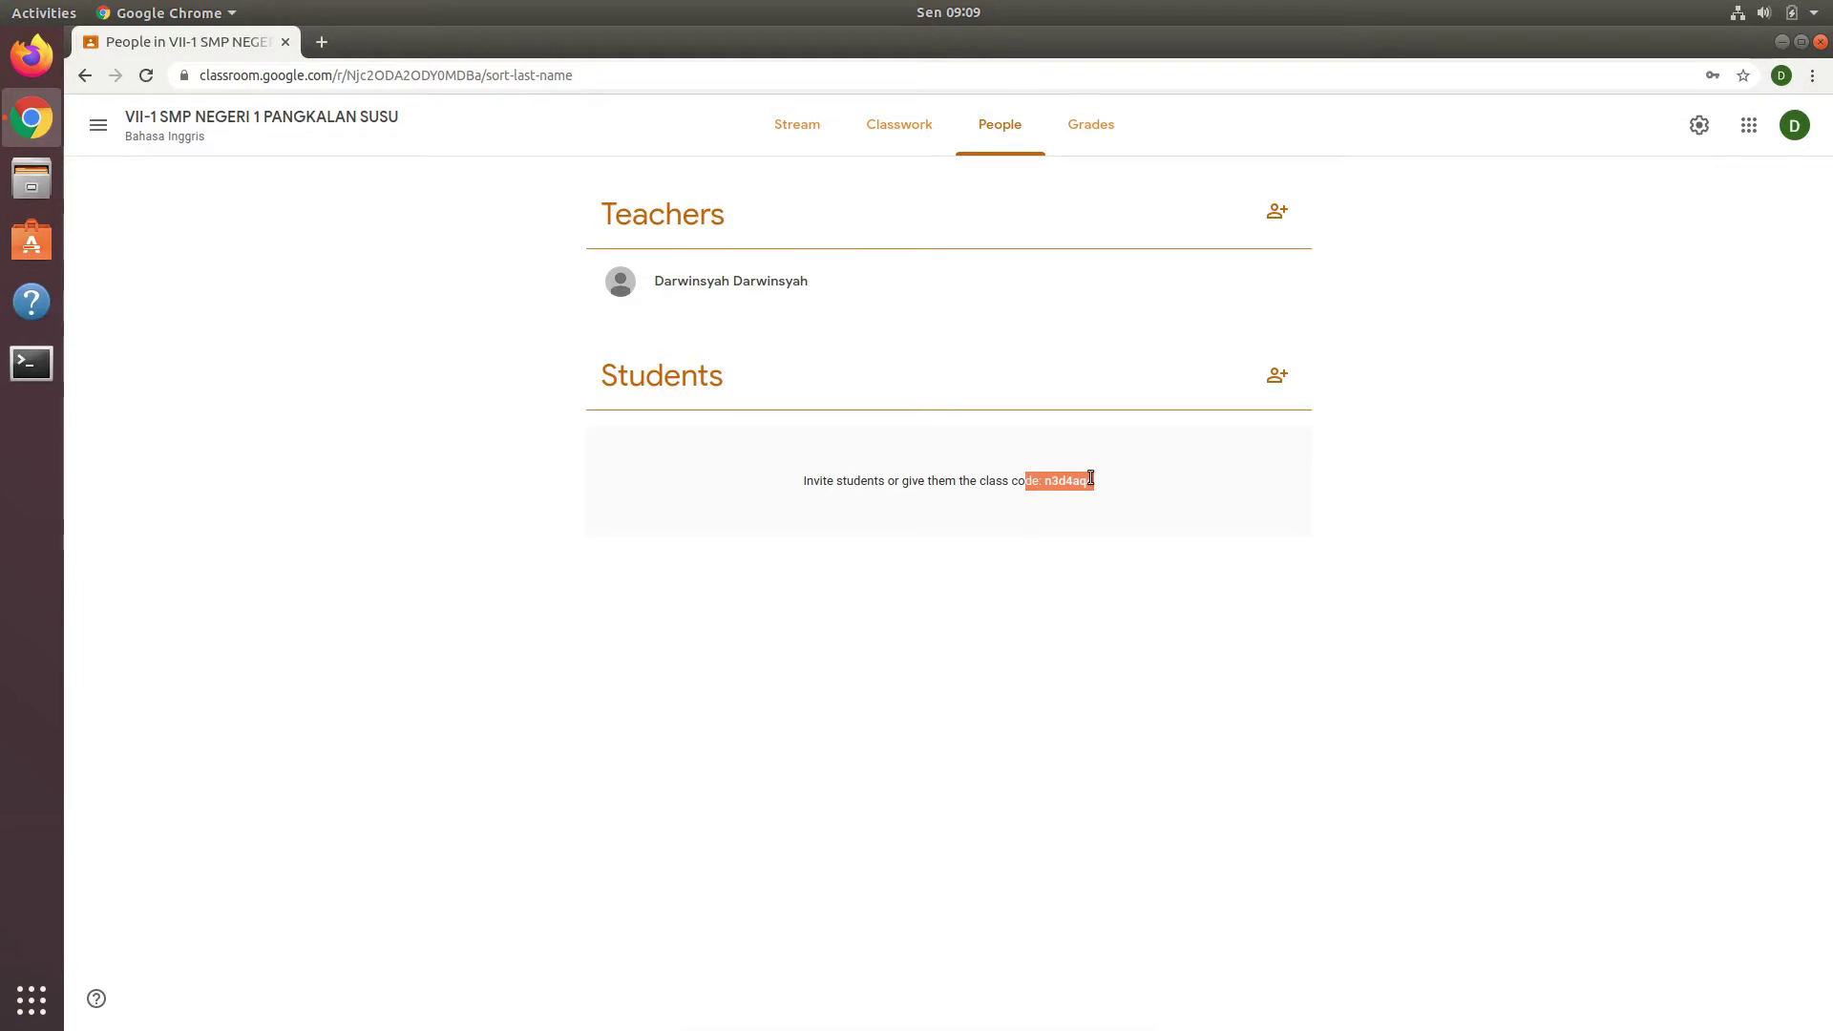
pyautogui.click(1091, 479)
pyautogui.moveTo(1044, 482); pyautogui.dragTo(1094, 483)
pyautogui.click(1107, 502)
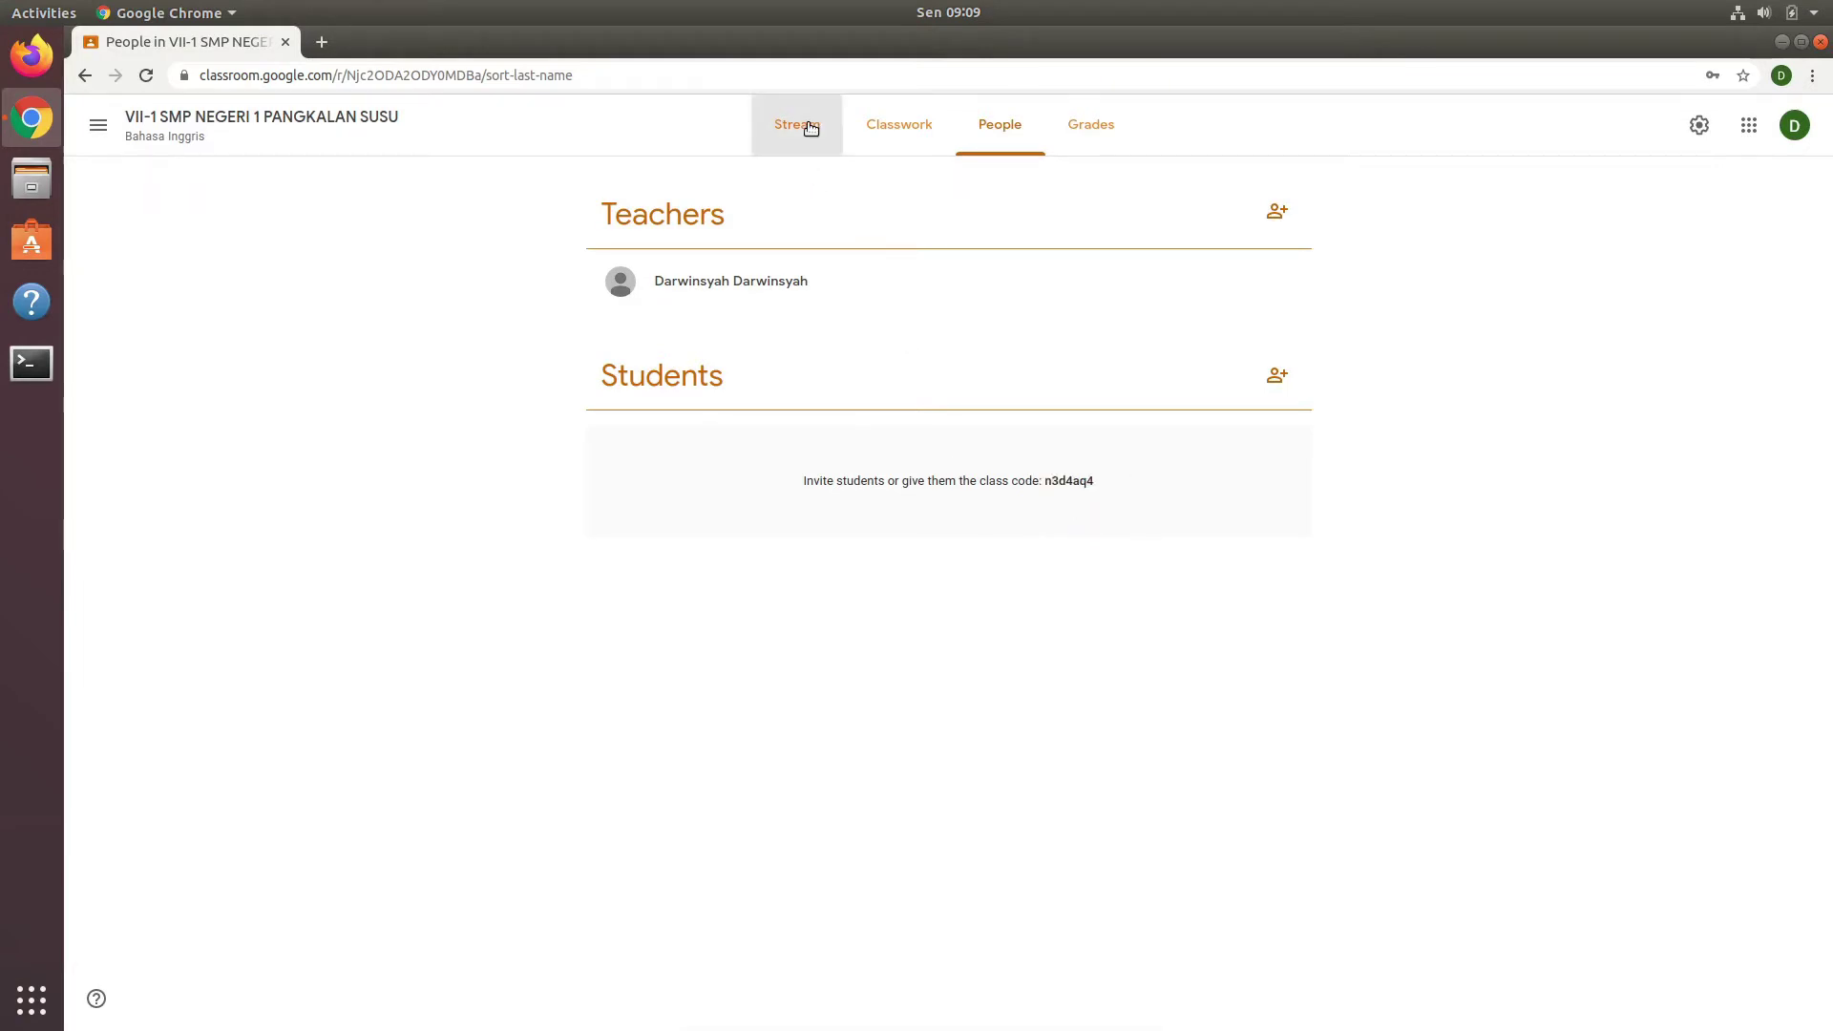
pyautogui.click(802, 124)
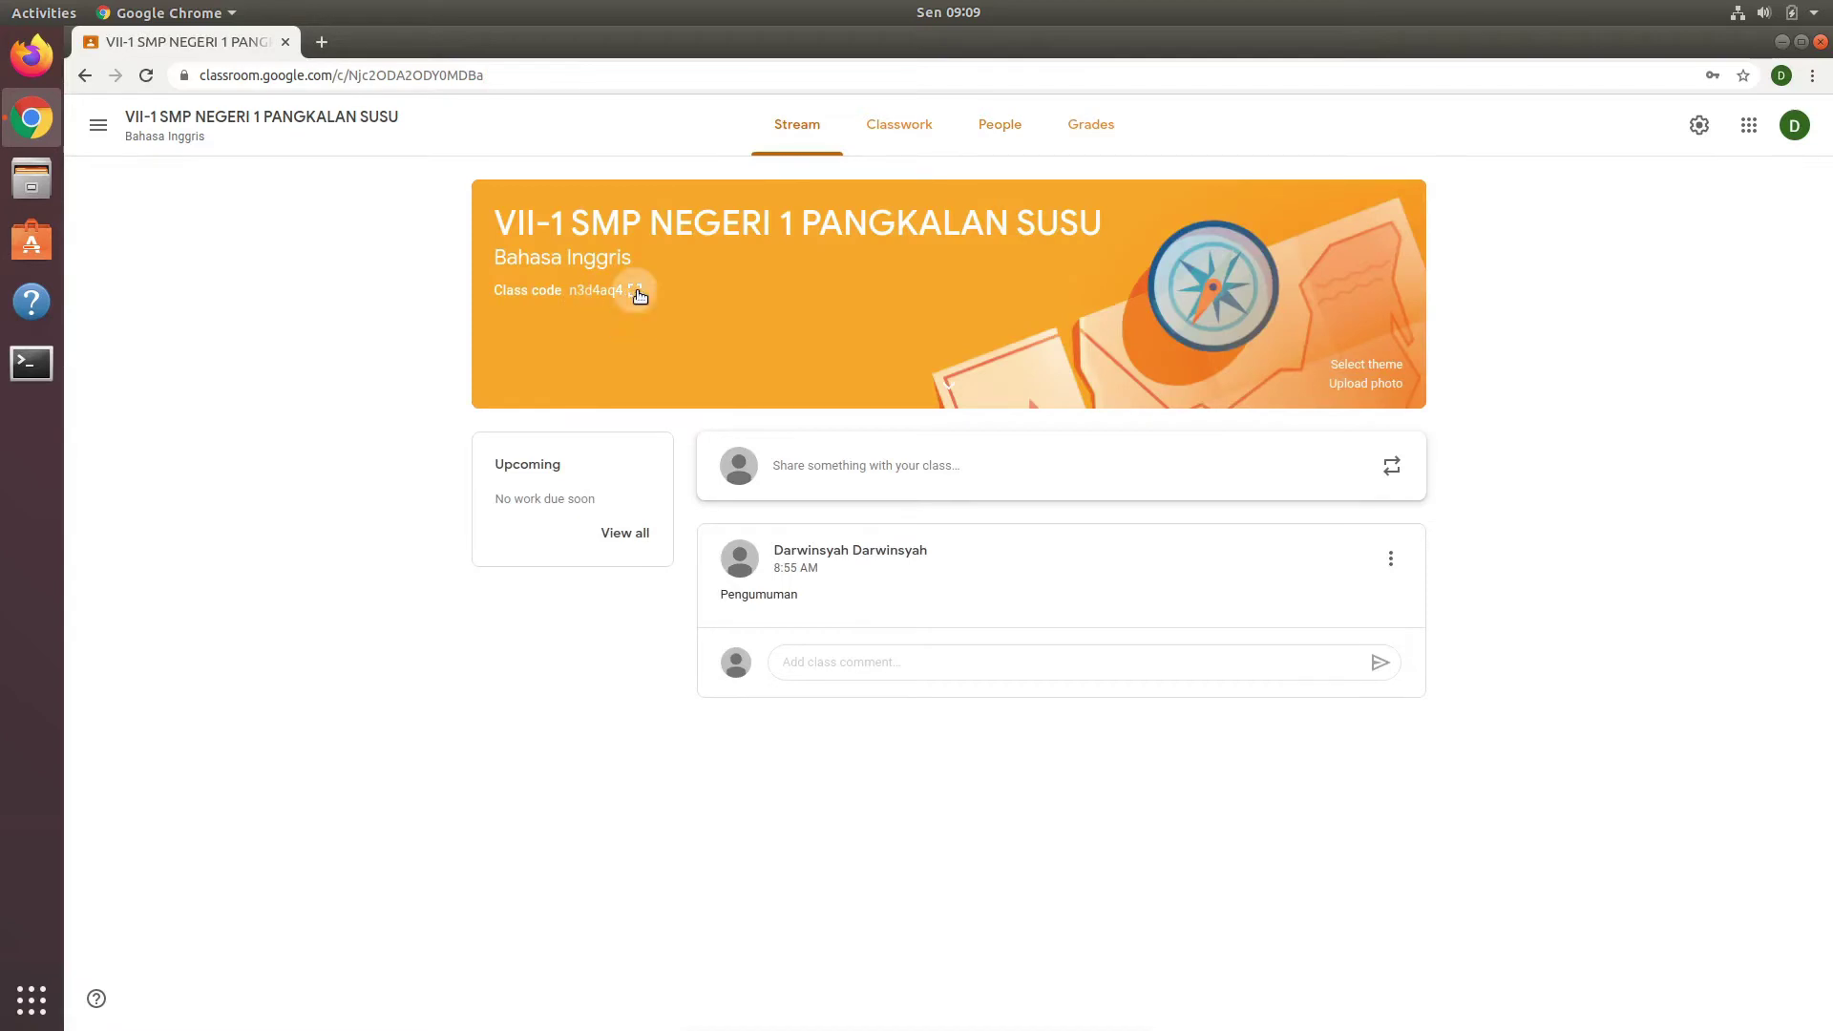
# Step: Display the class code enlarged, close it, and view the empty Grades page
pyautogui.click(635, 292)
pyautogui.moveTo(712, 515); pyautogui.dragTo(1178, 495)
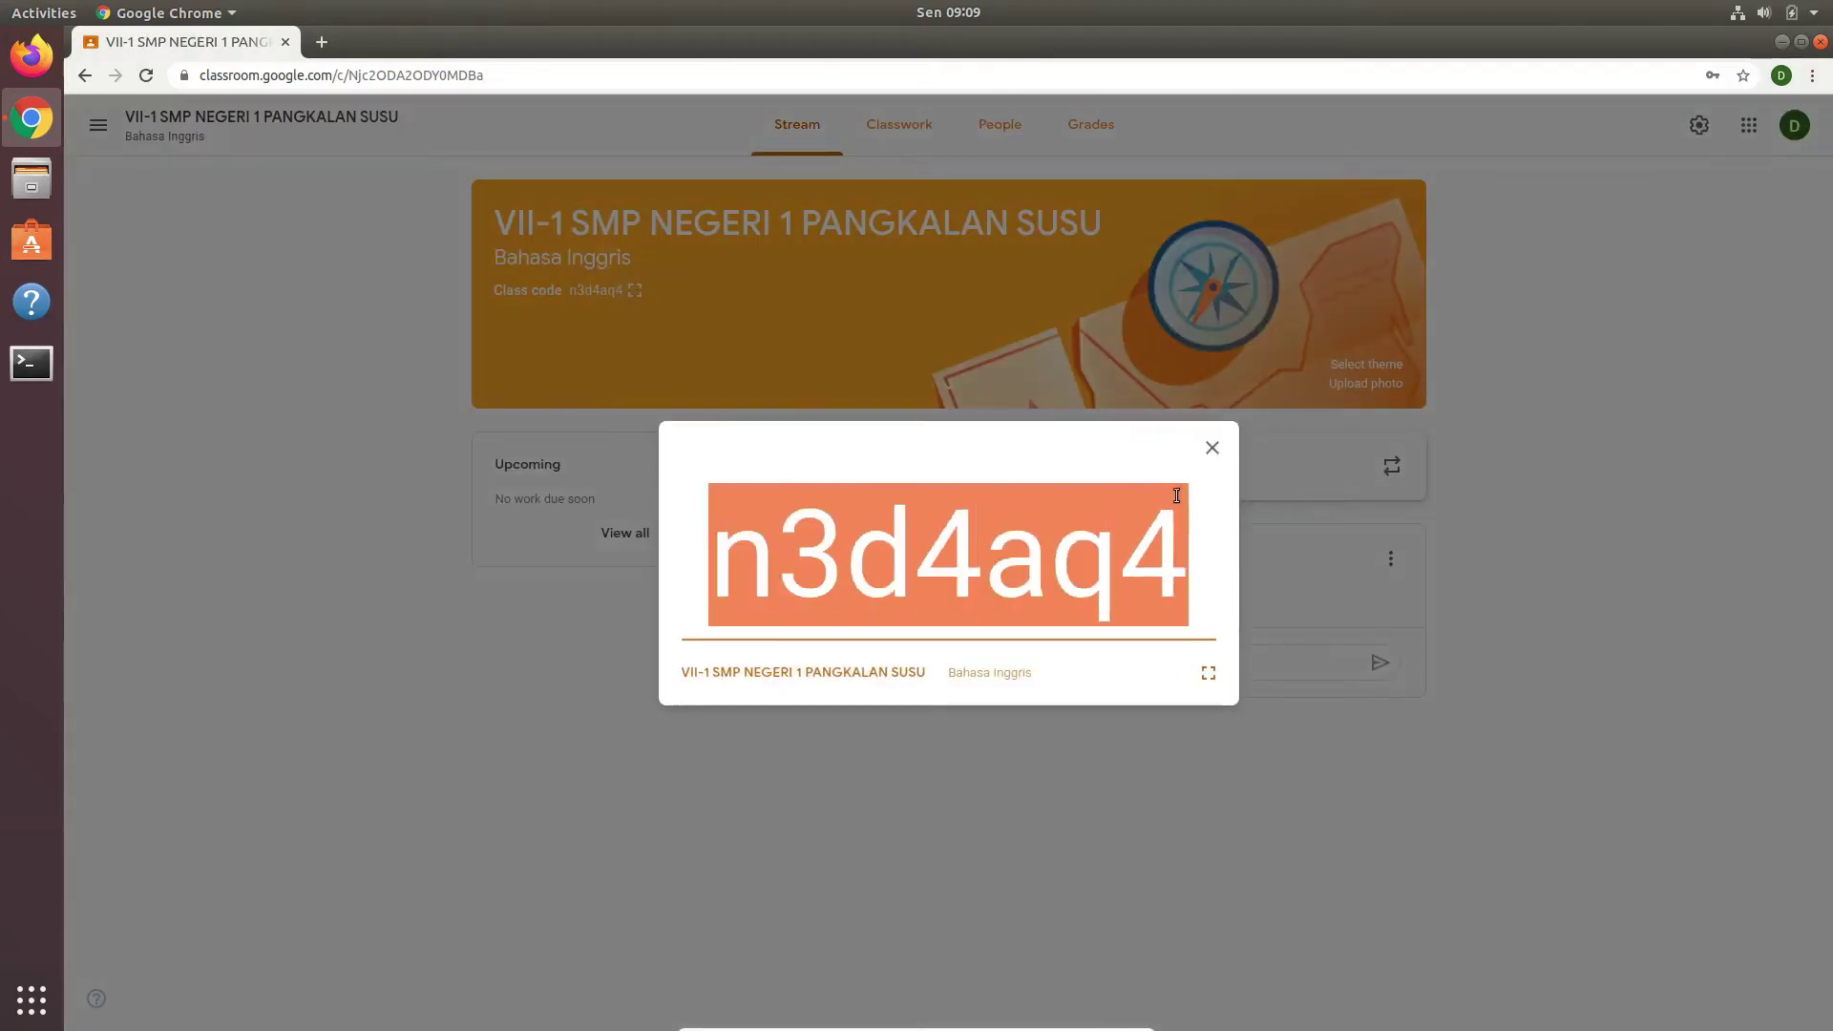
pyautogui.click(1067, 532)
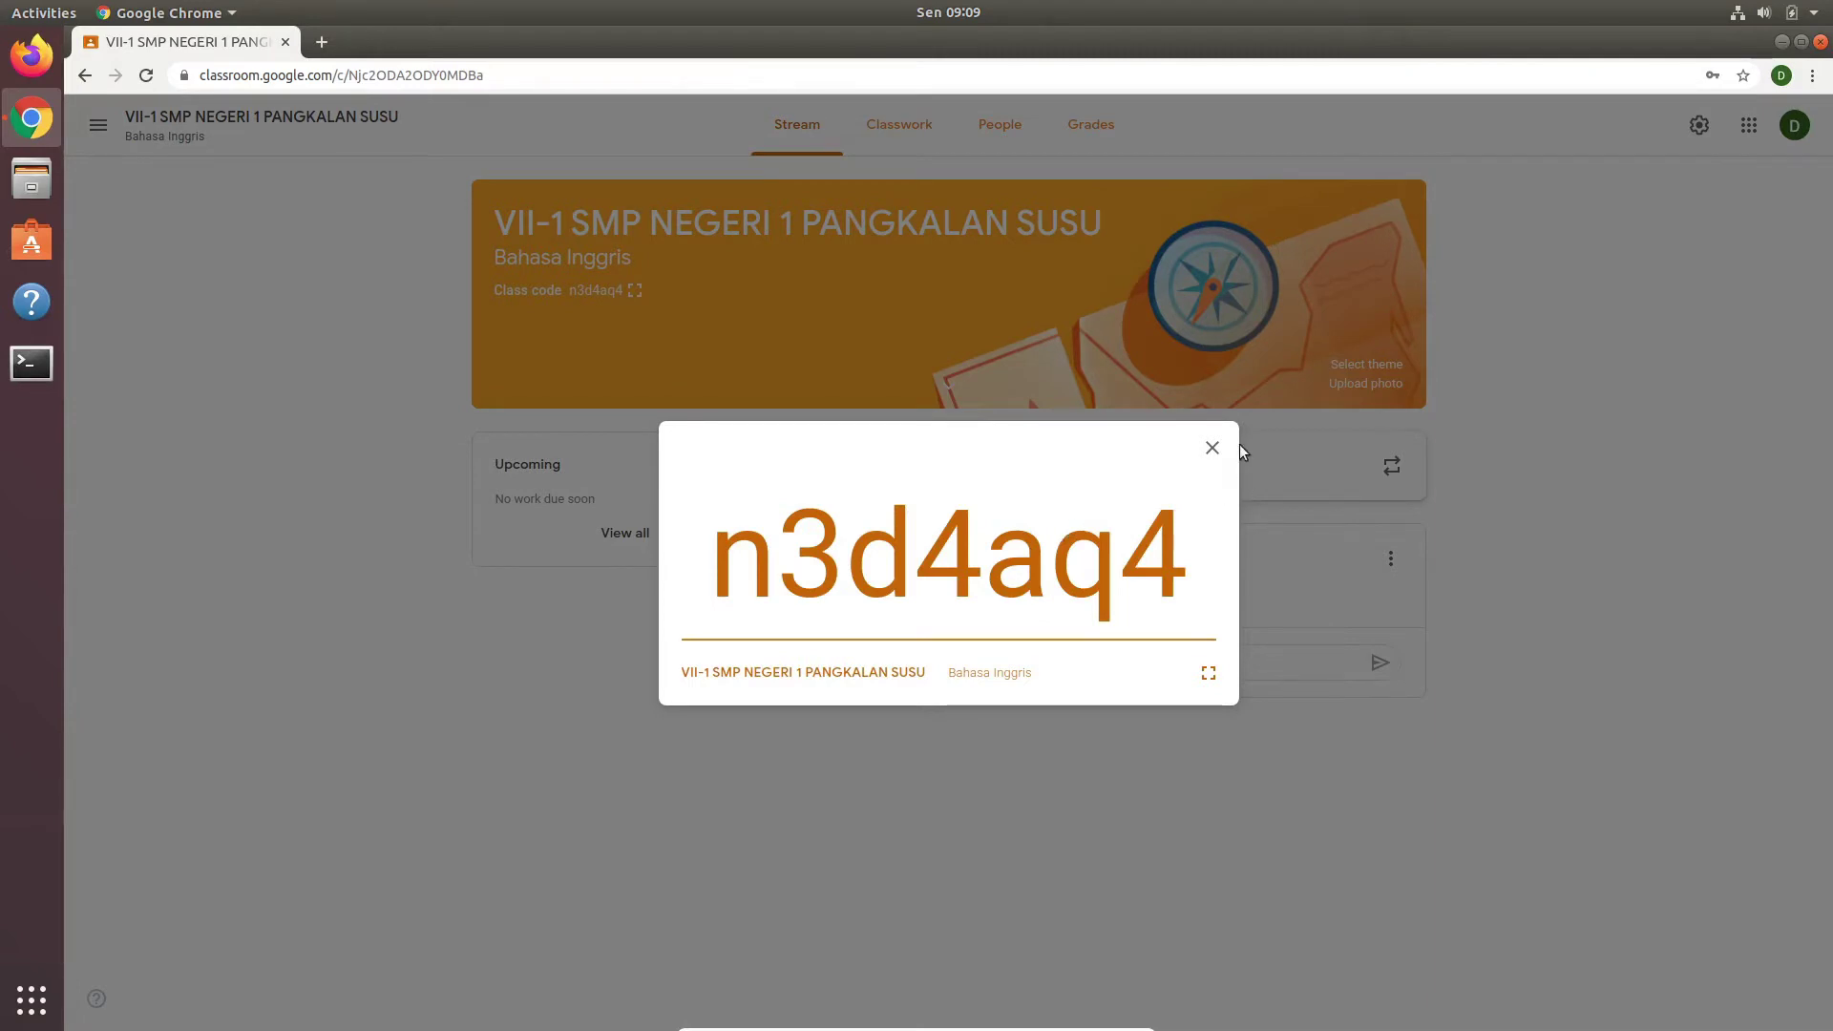
pyautogui.click(1212, 448)
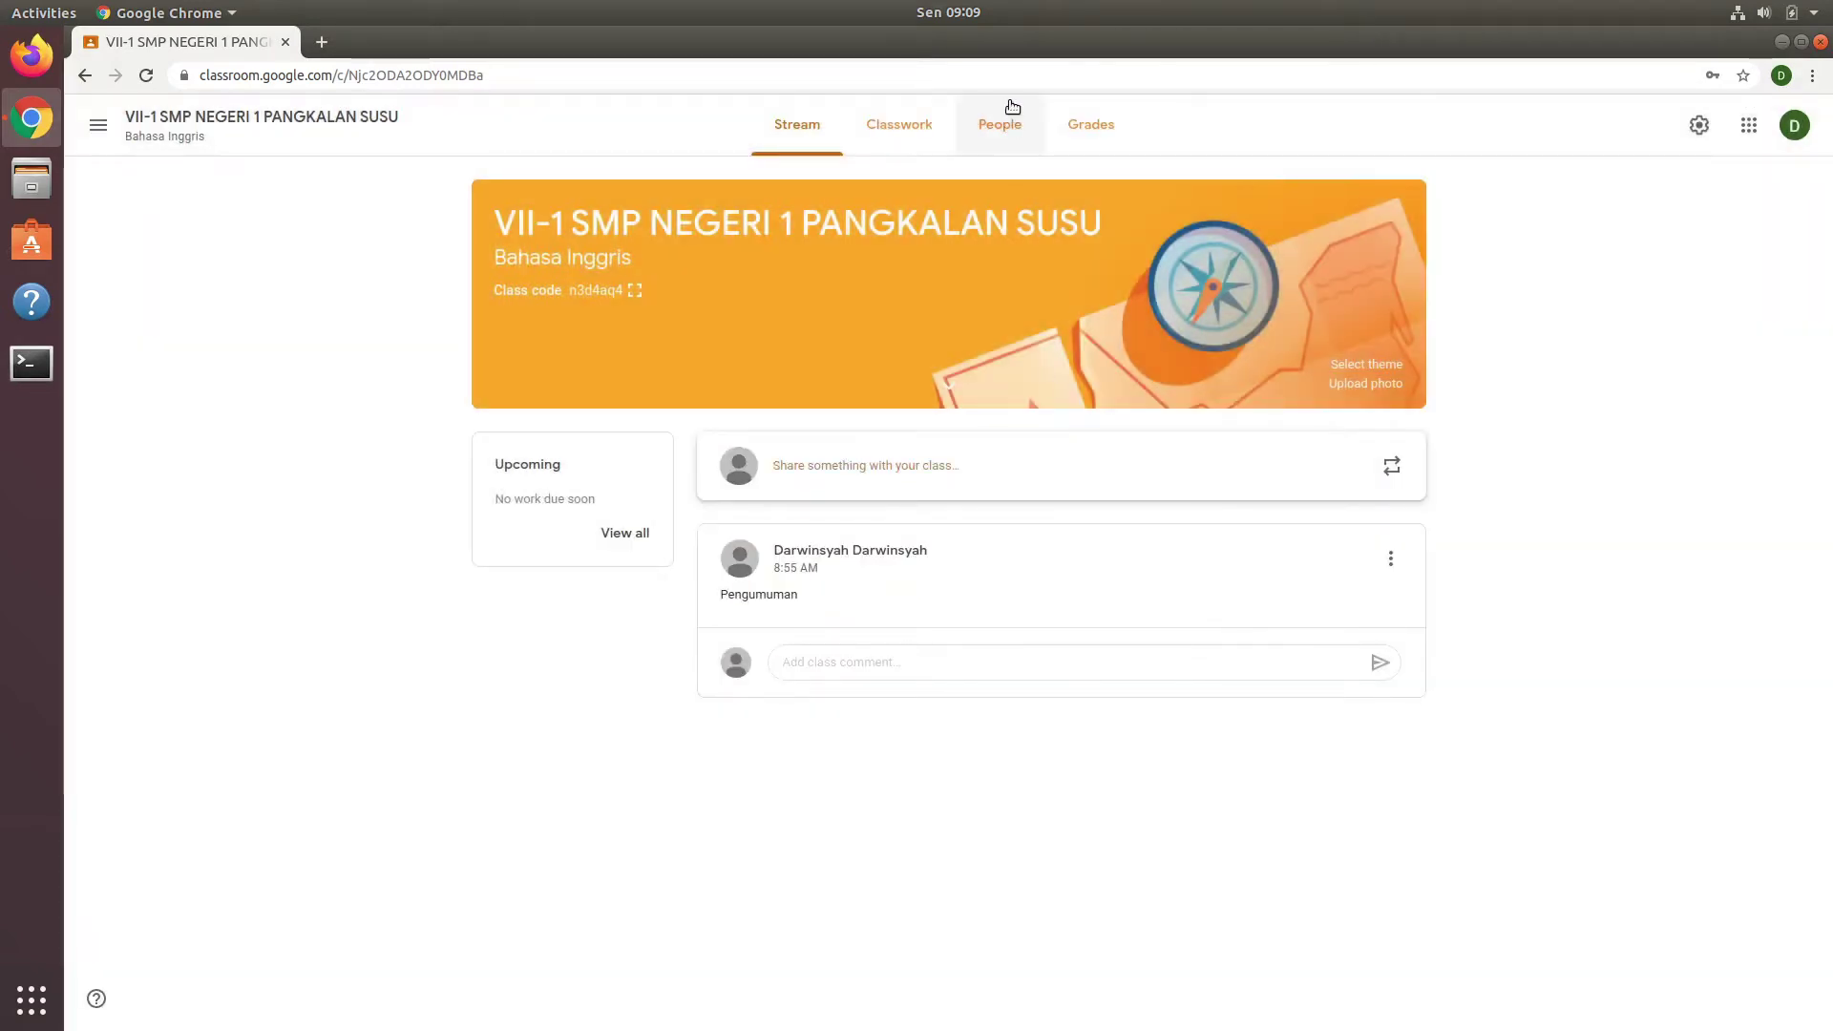
pyautogui.click(1086, 119)
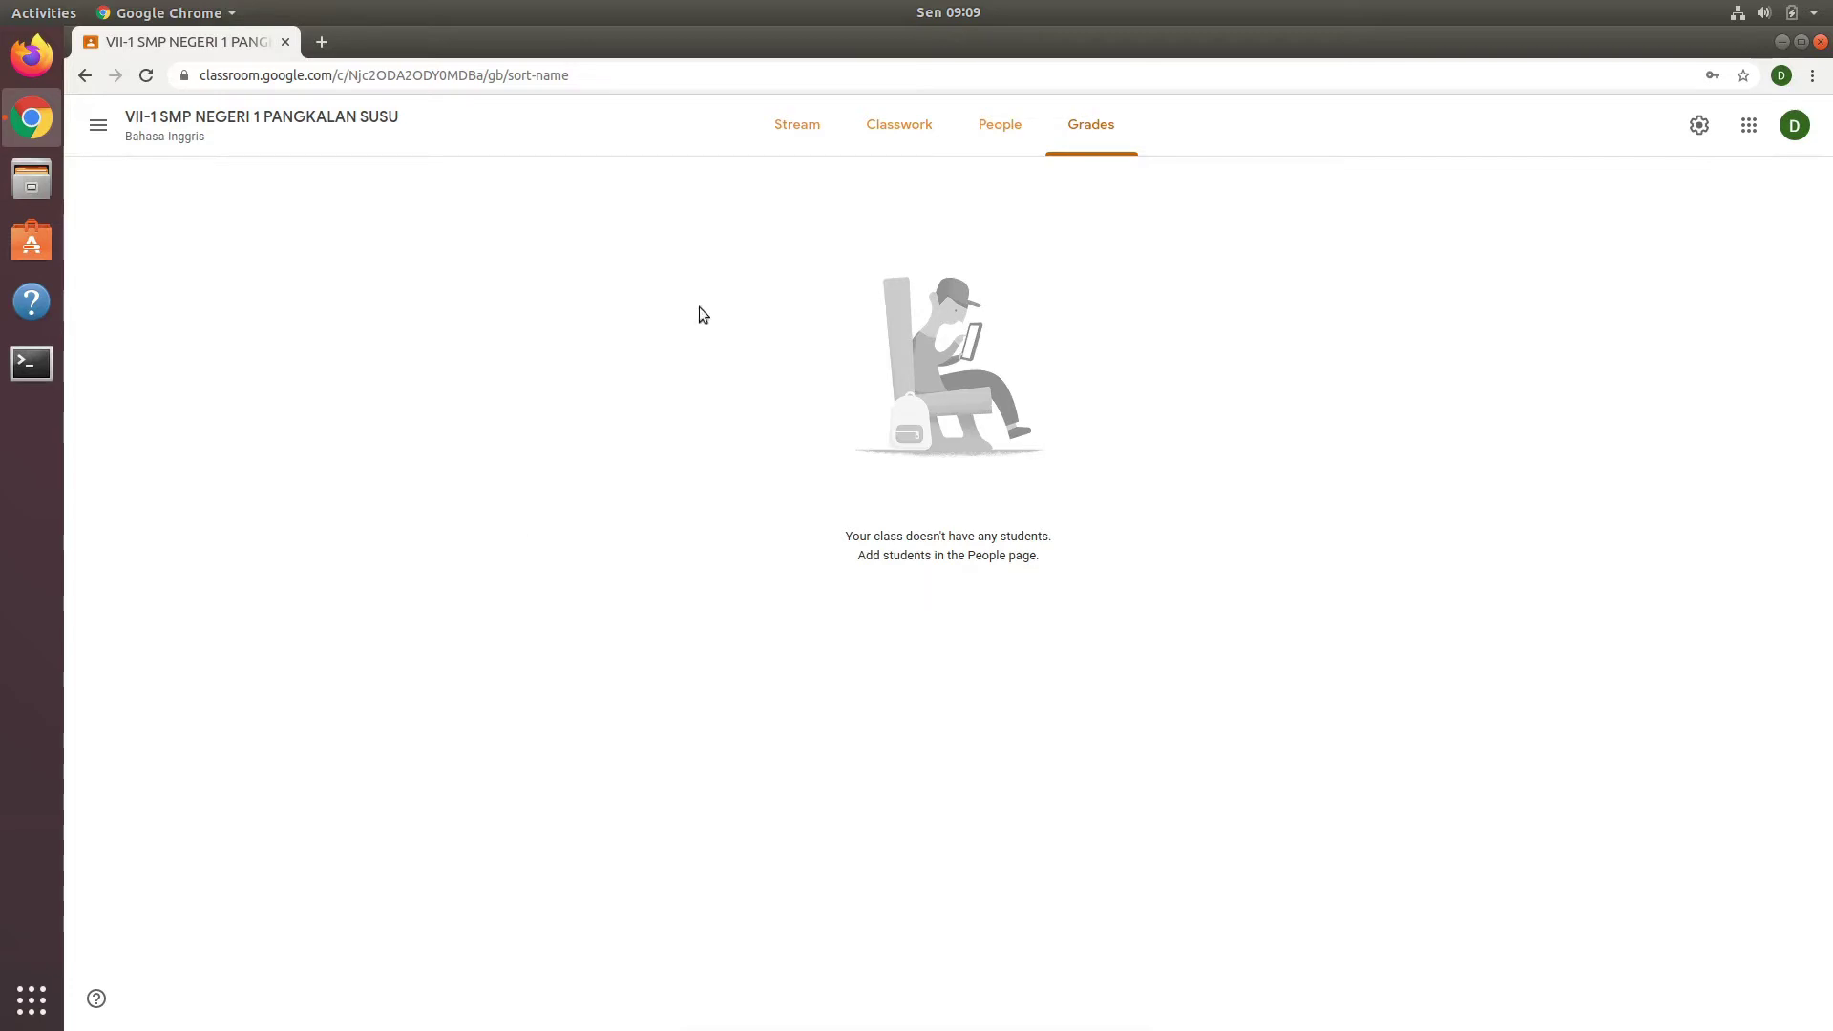
# Step: Add a Classwork topic named 'CHAPTER VI'
pyautogui.click(921, 124)
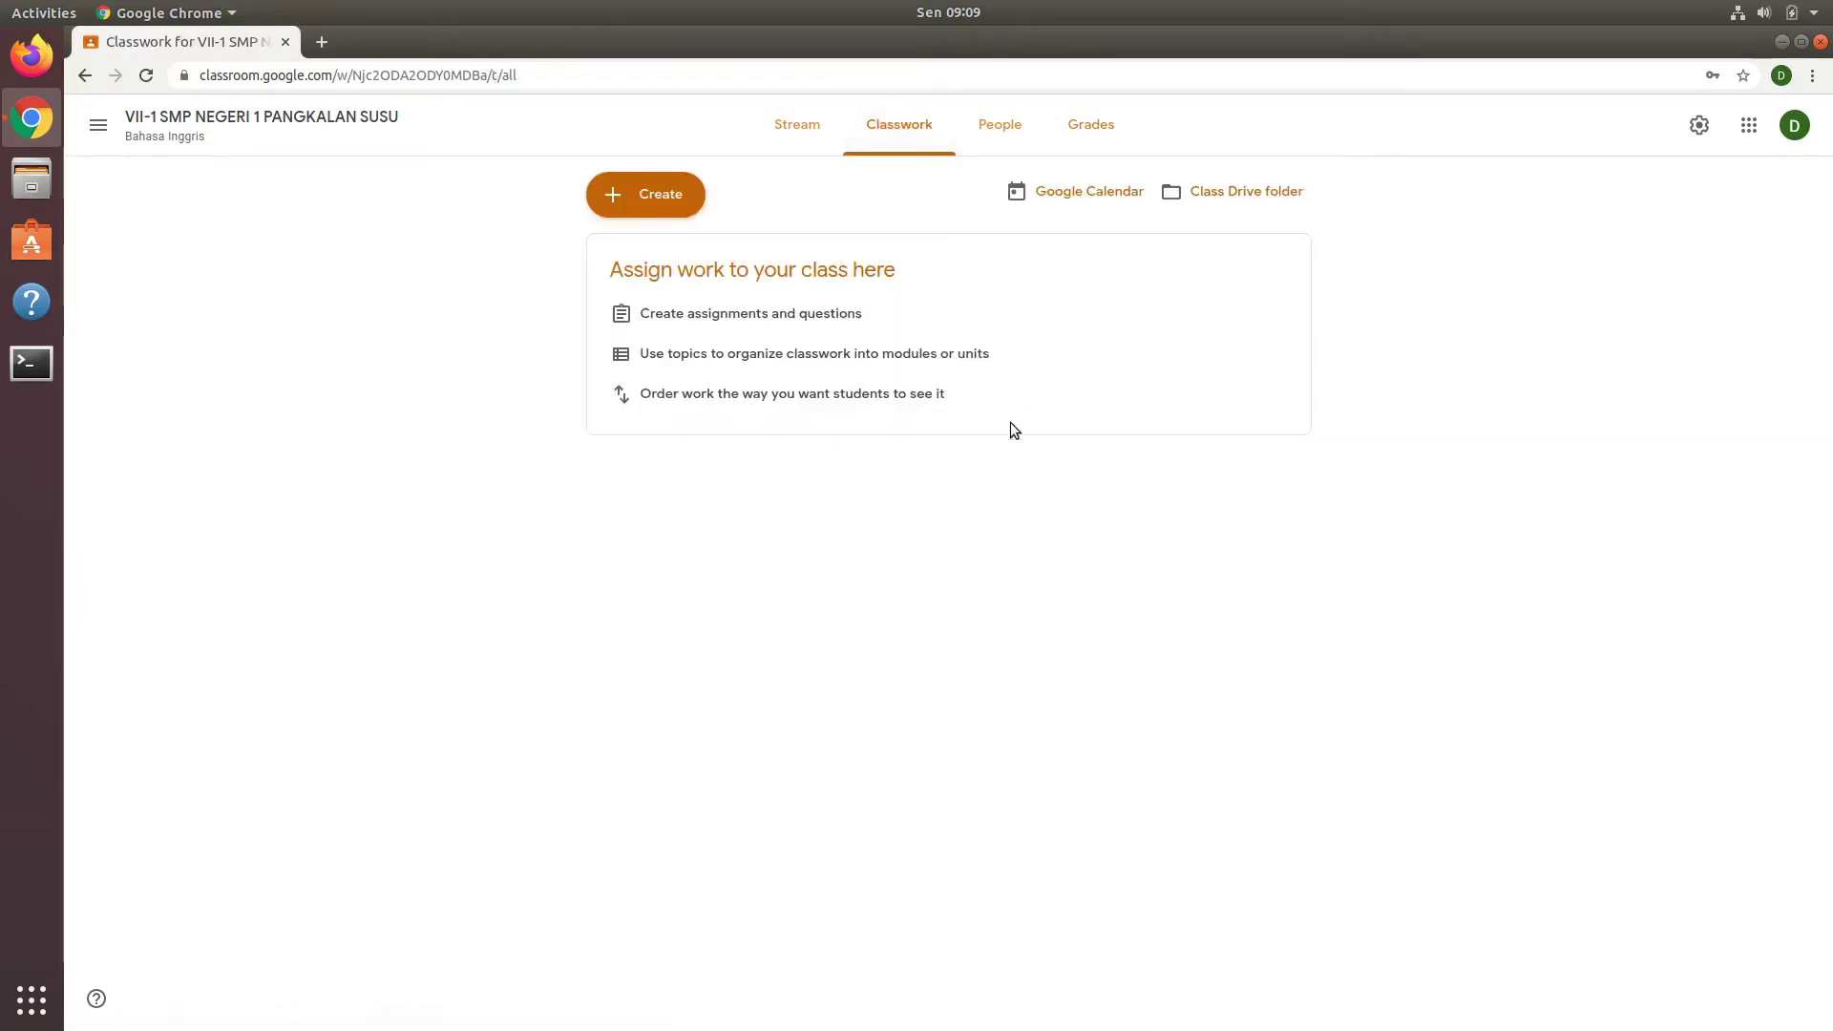
pyautogui.click(664, 196)
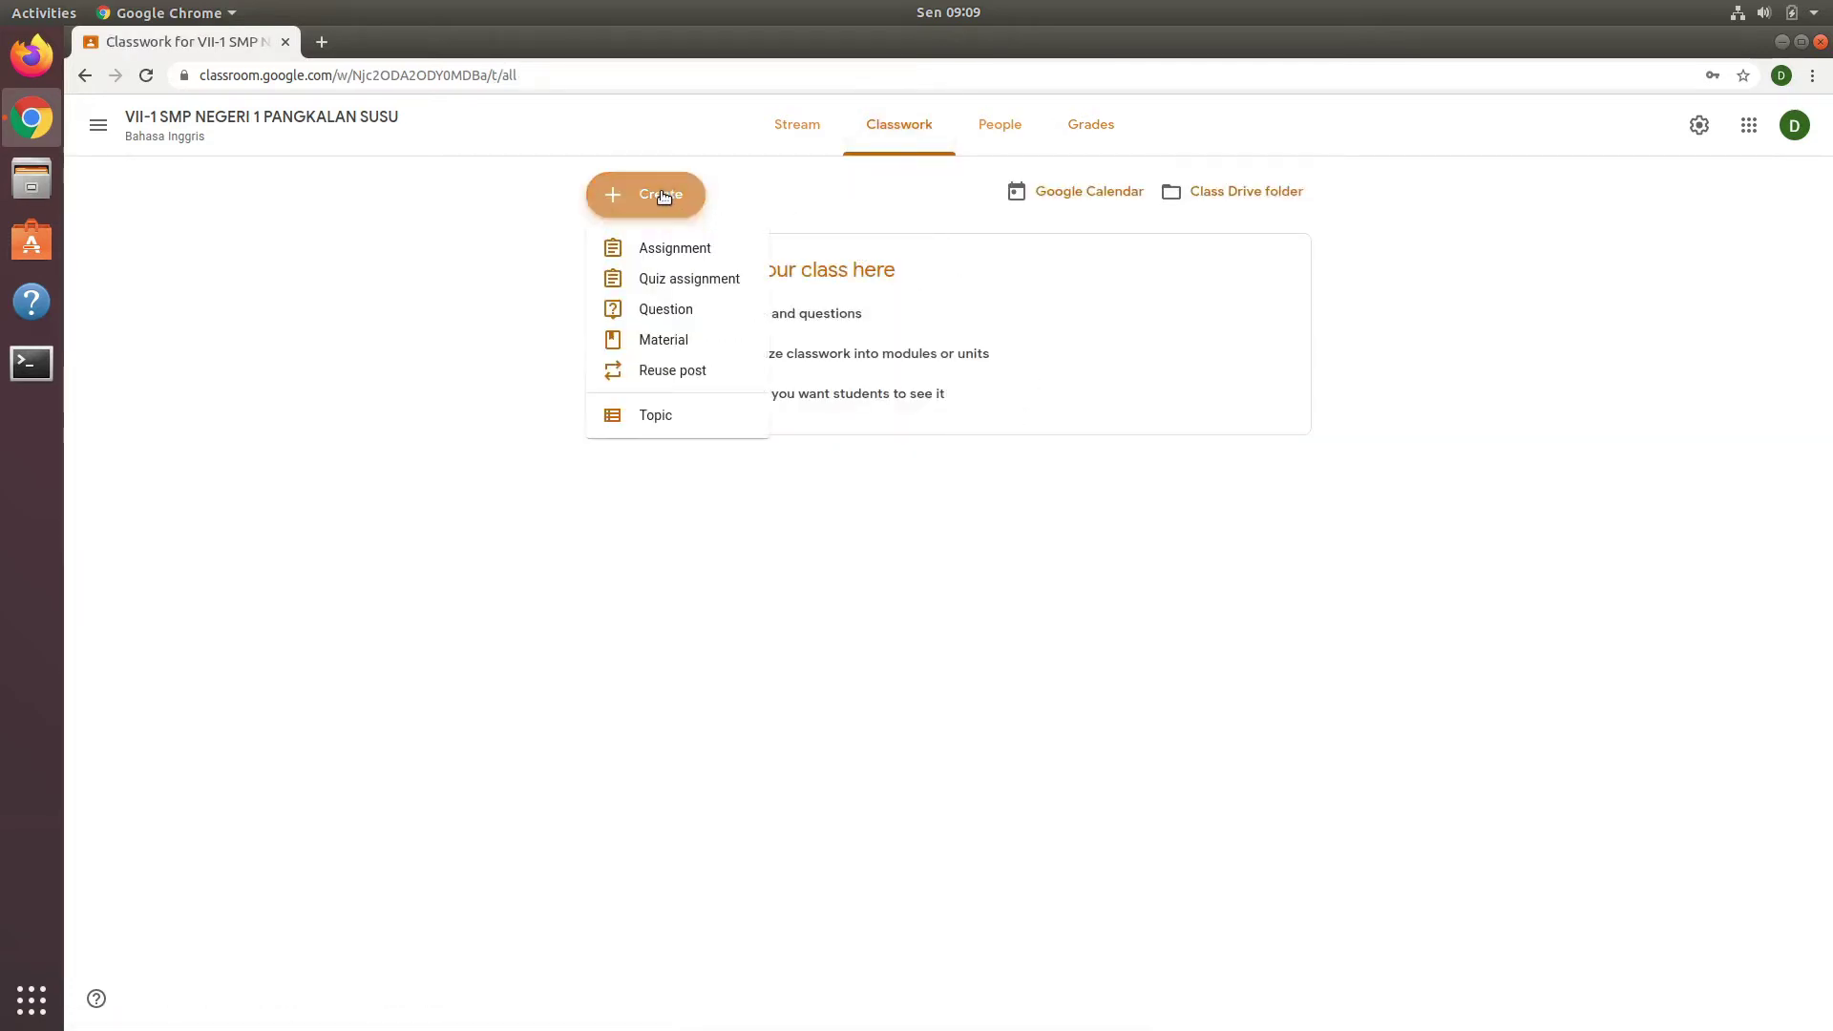
pyautogui.click(667, 413)
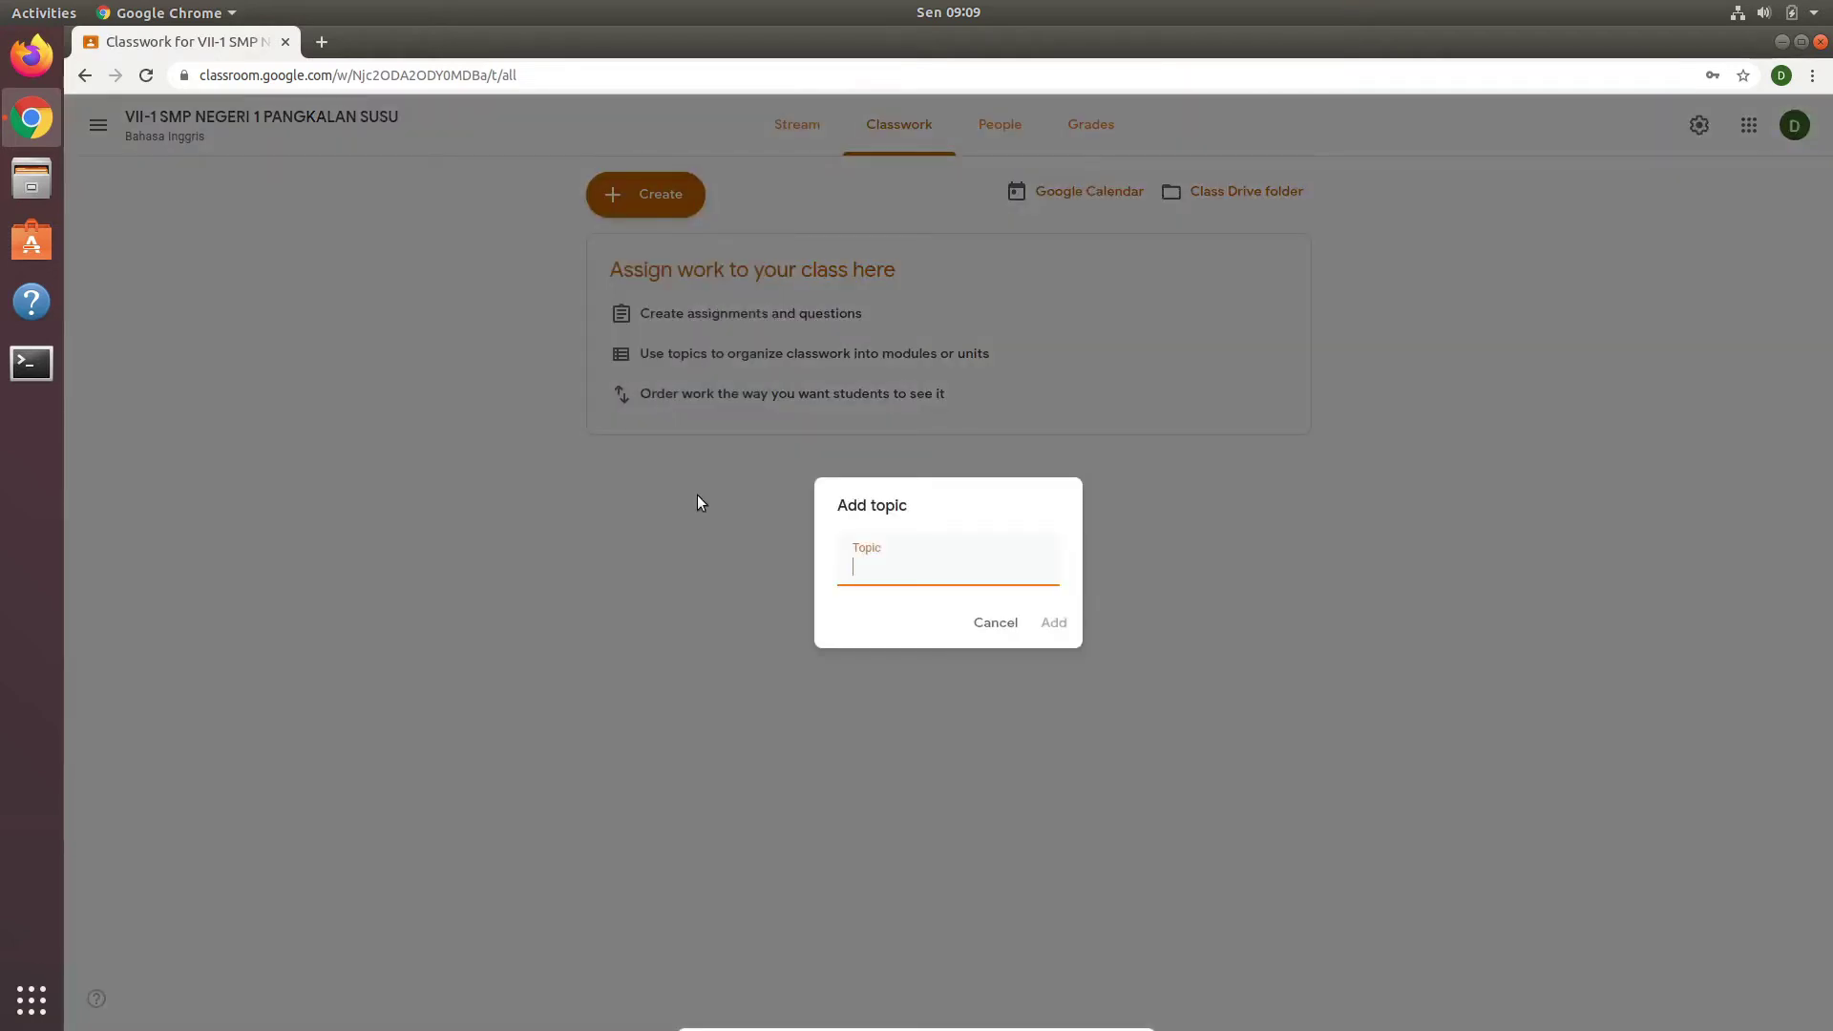
pyautogui.write('CHAPTER VI')
pyautogui.click(1048, 625)
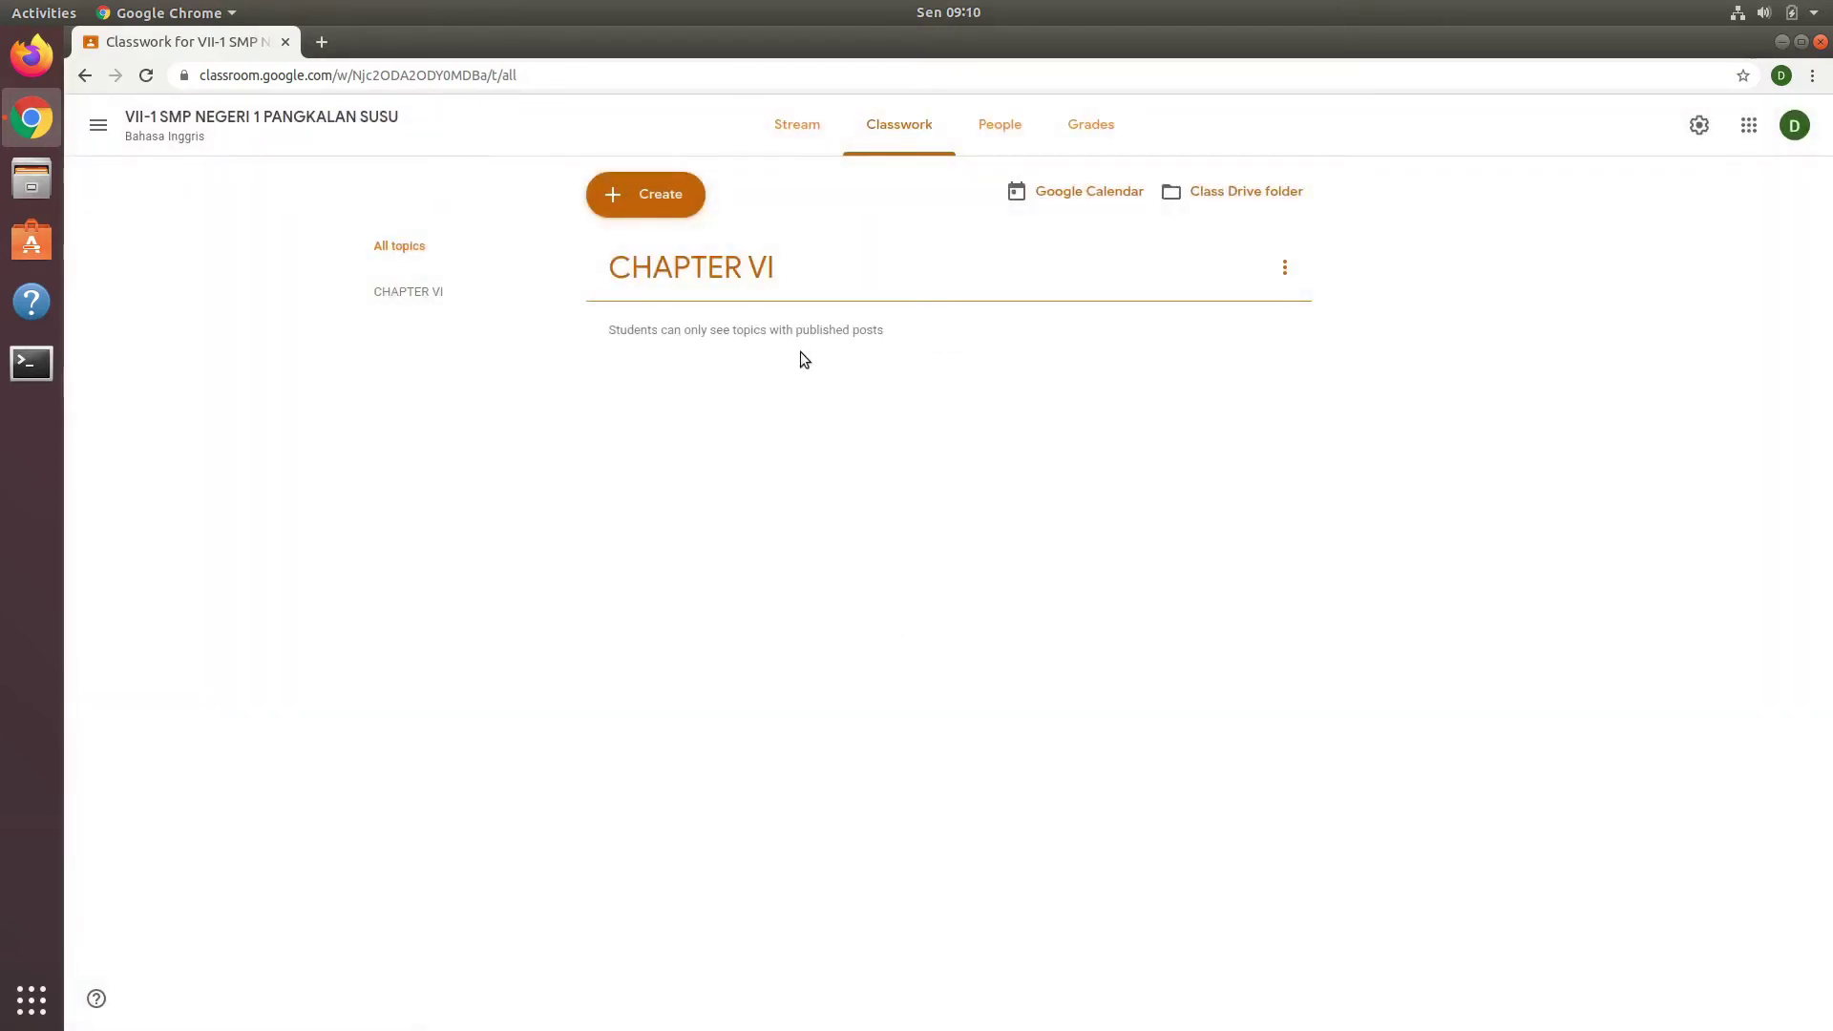
pyautogui.click(647, 195)
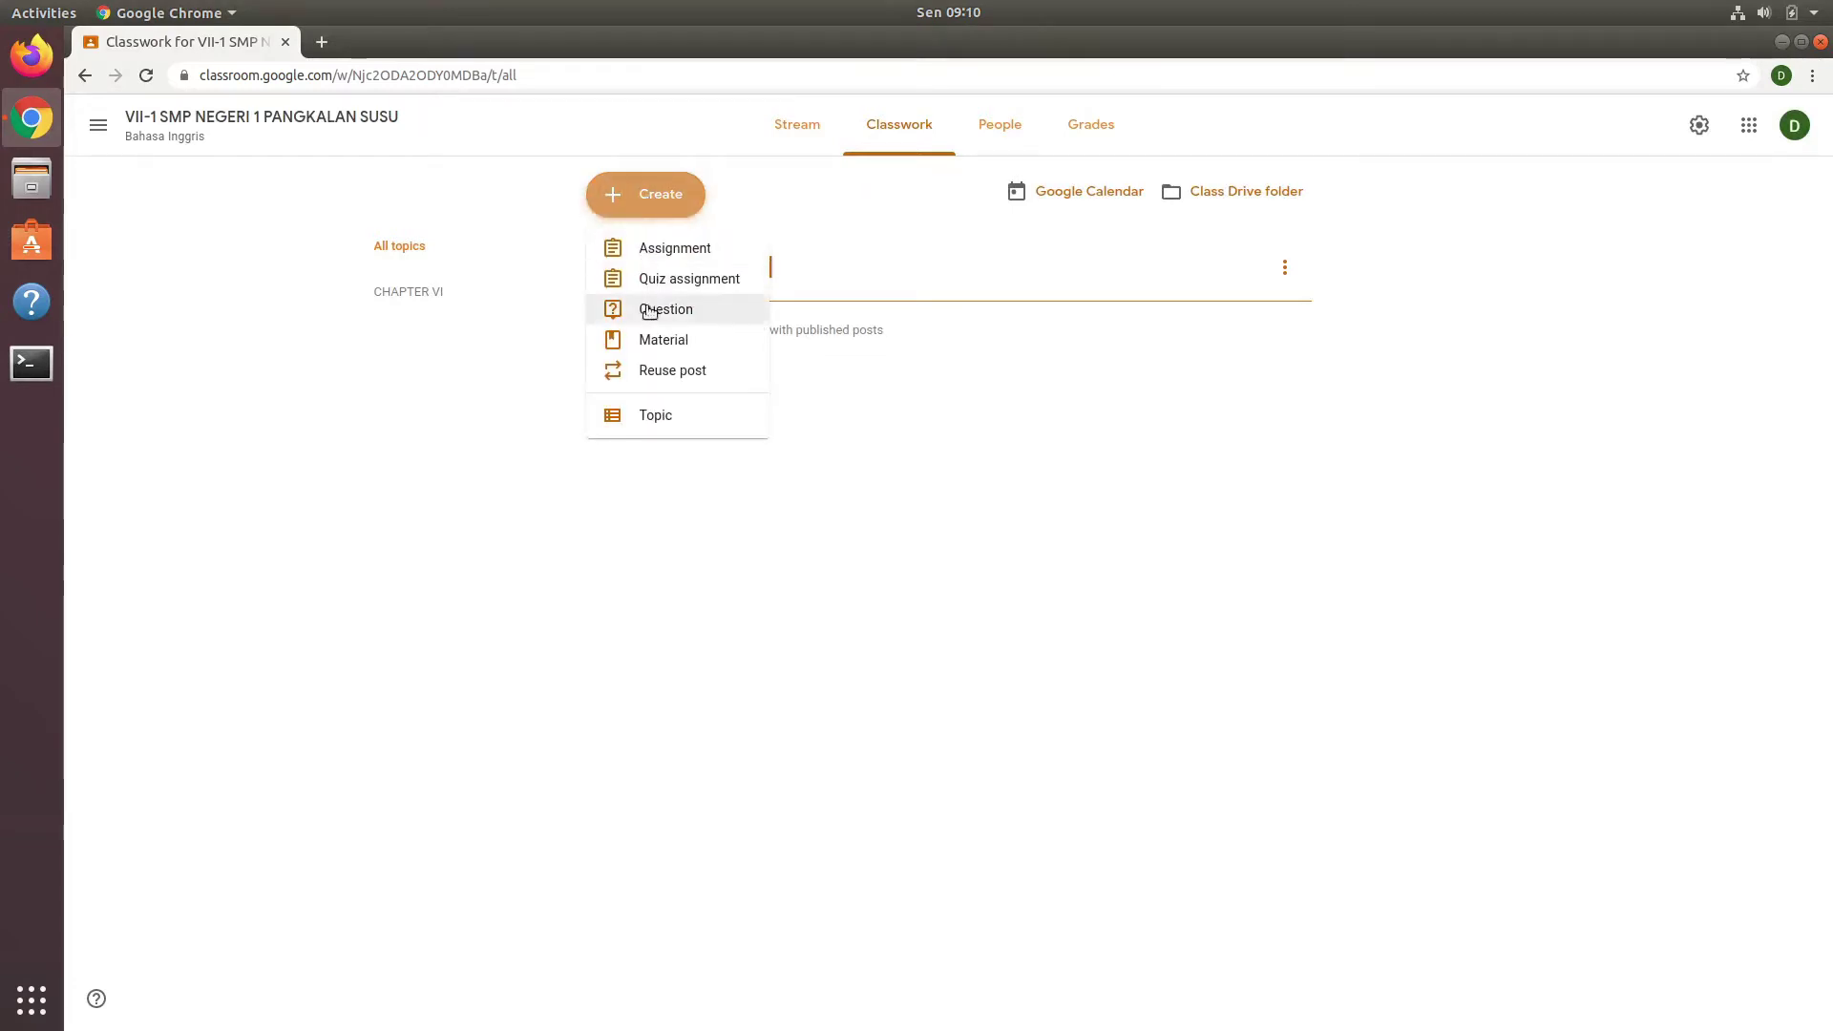
# Step: Create material 'Materi 1' described 'Video pembelajaran cara memanfaatkan sumber belajar dari rumah belajar kemdikbud'
pyautogui.click(645, 341)
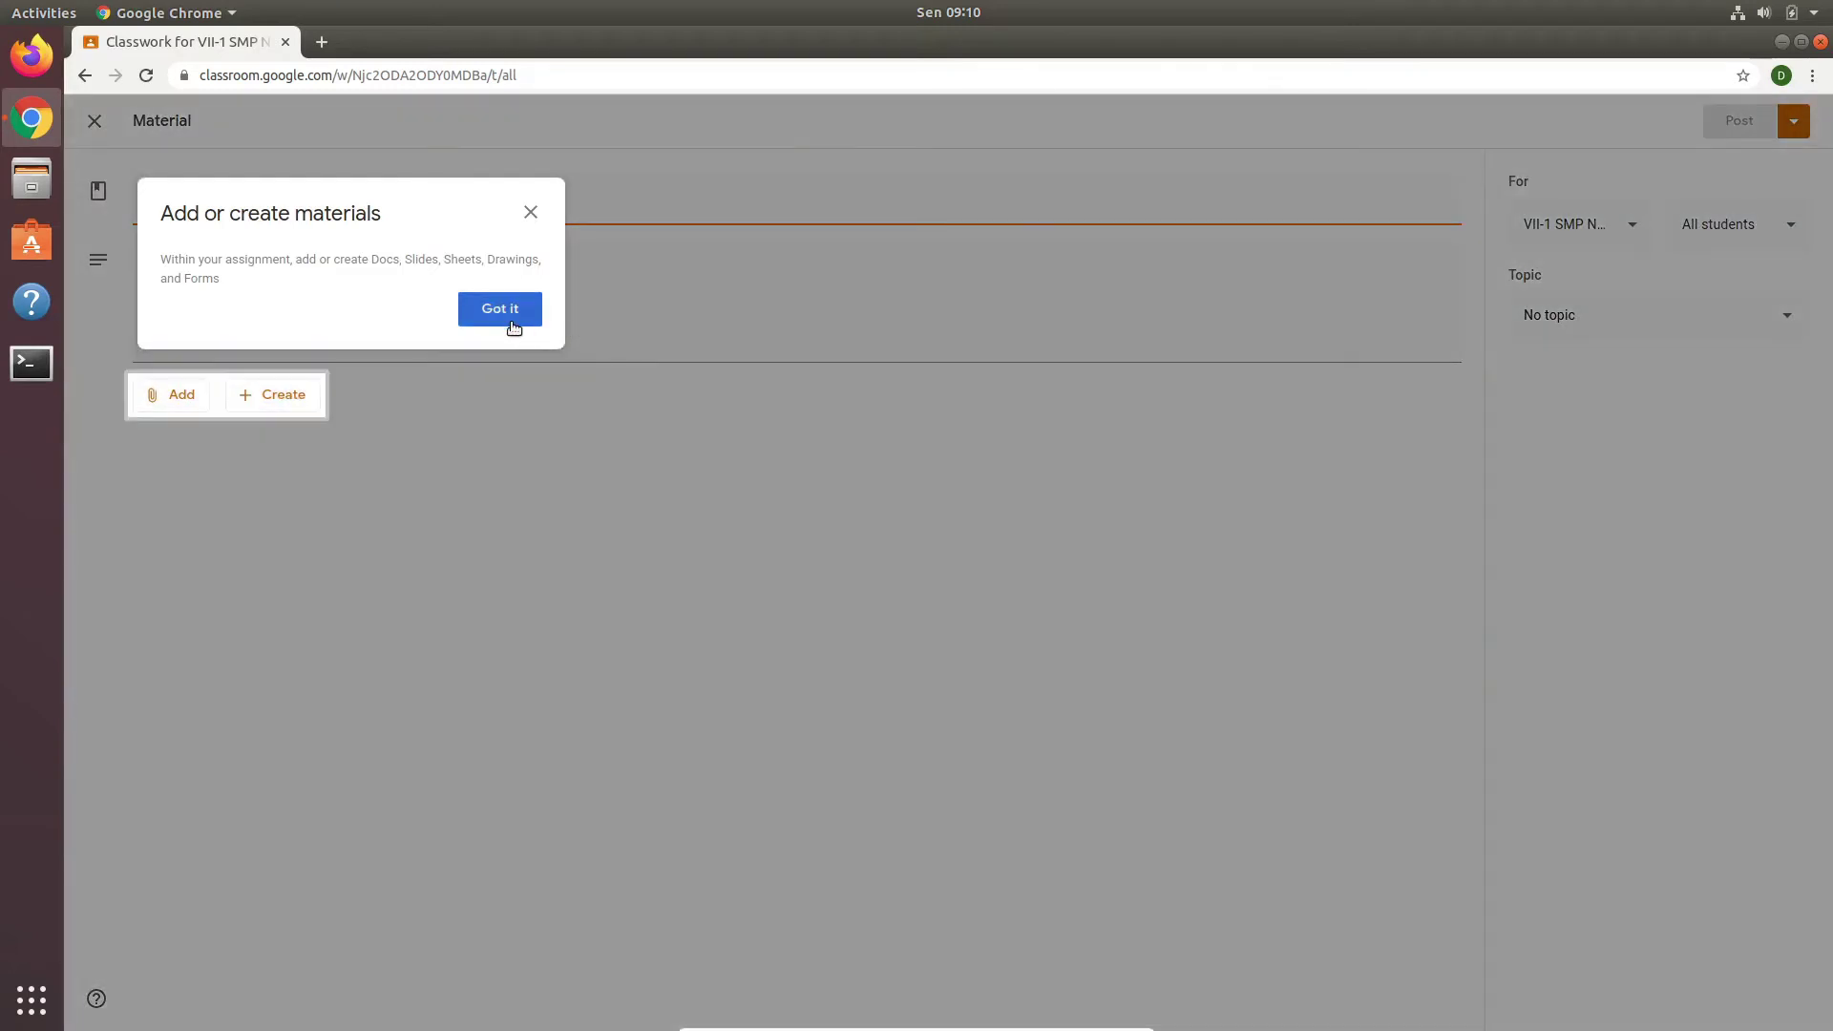
pyautogui.click(514, 312)
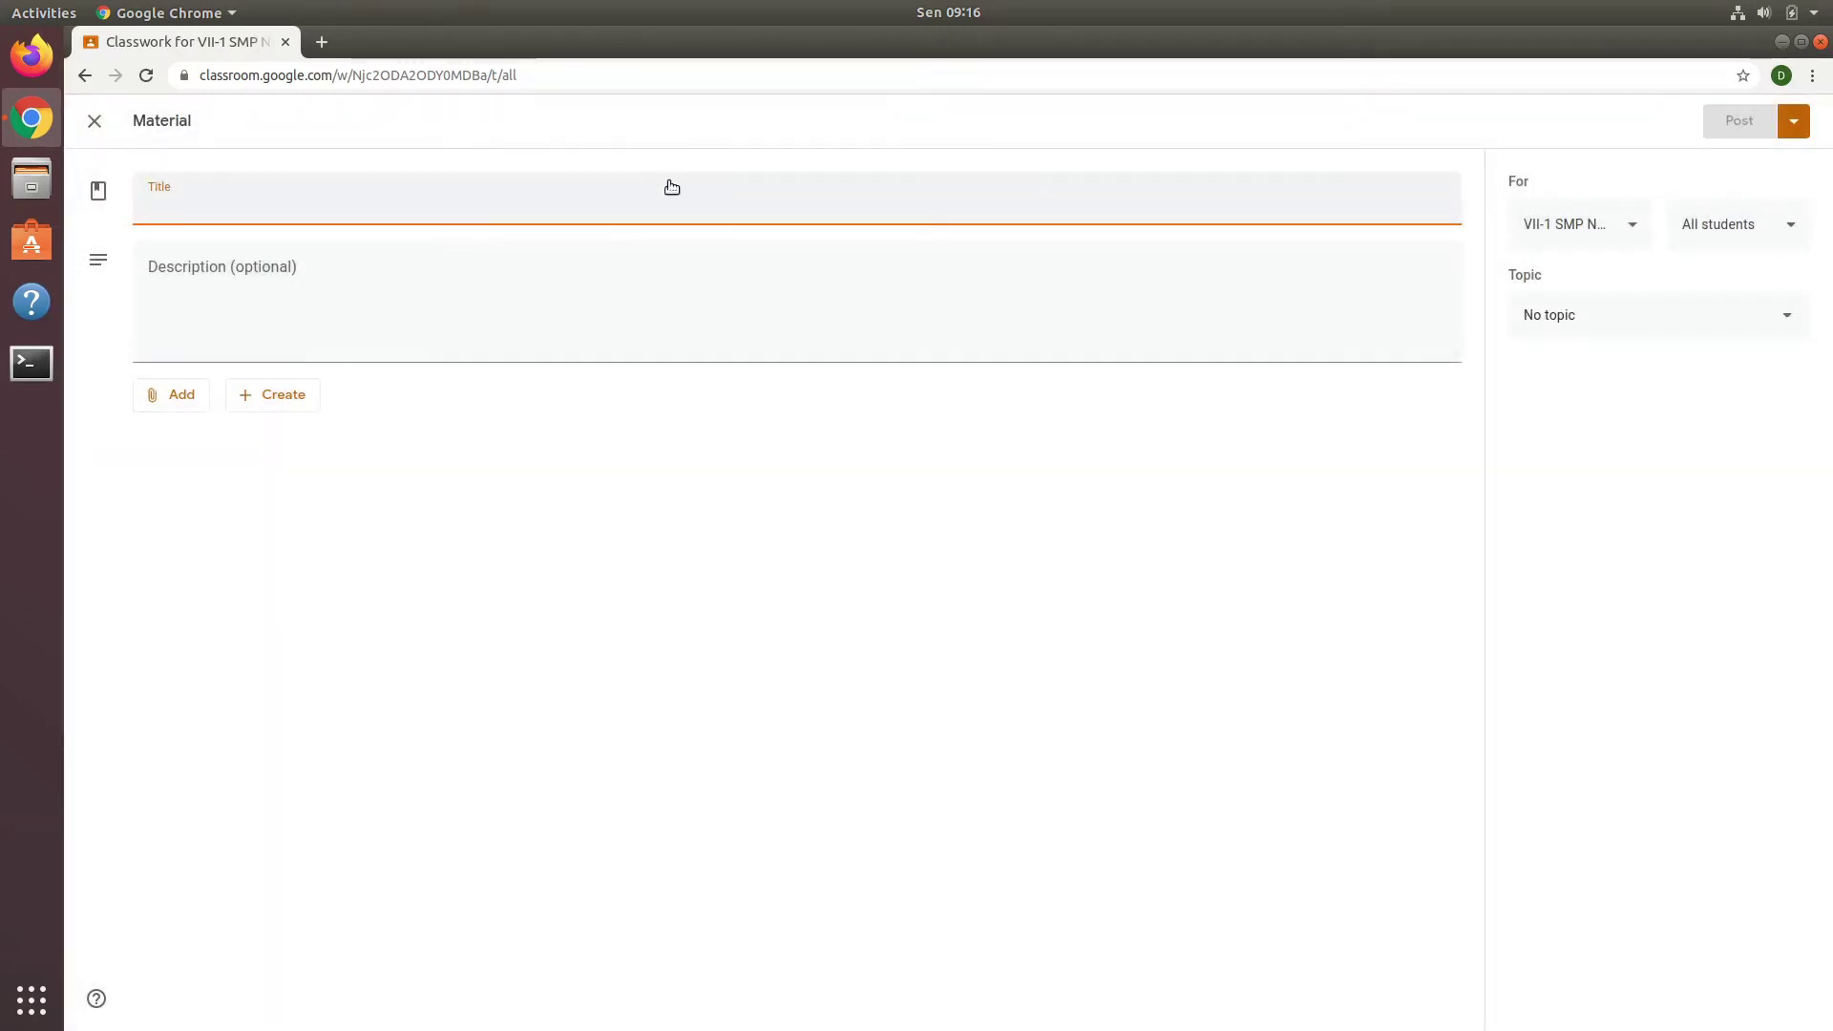
pyautogui.write('V')
pyautogui.press('BackSpace')
pyautogui.write('Mater')
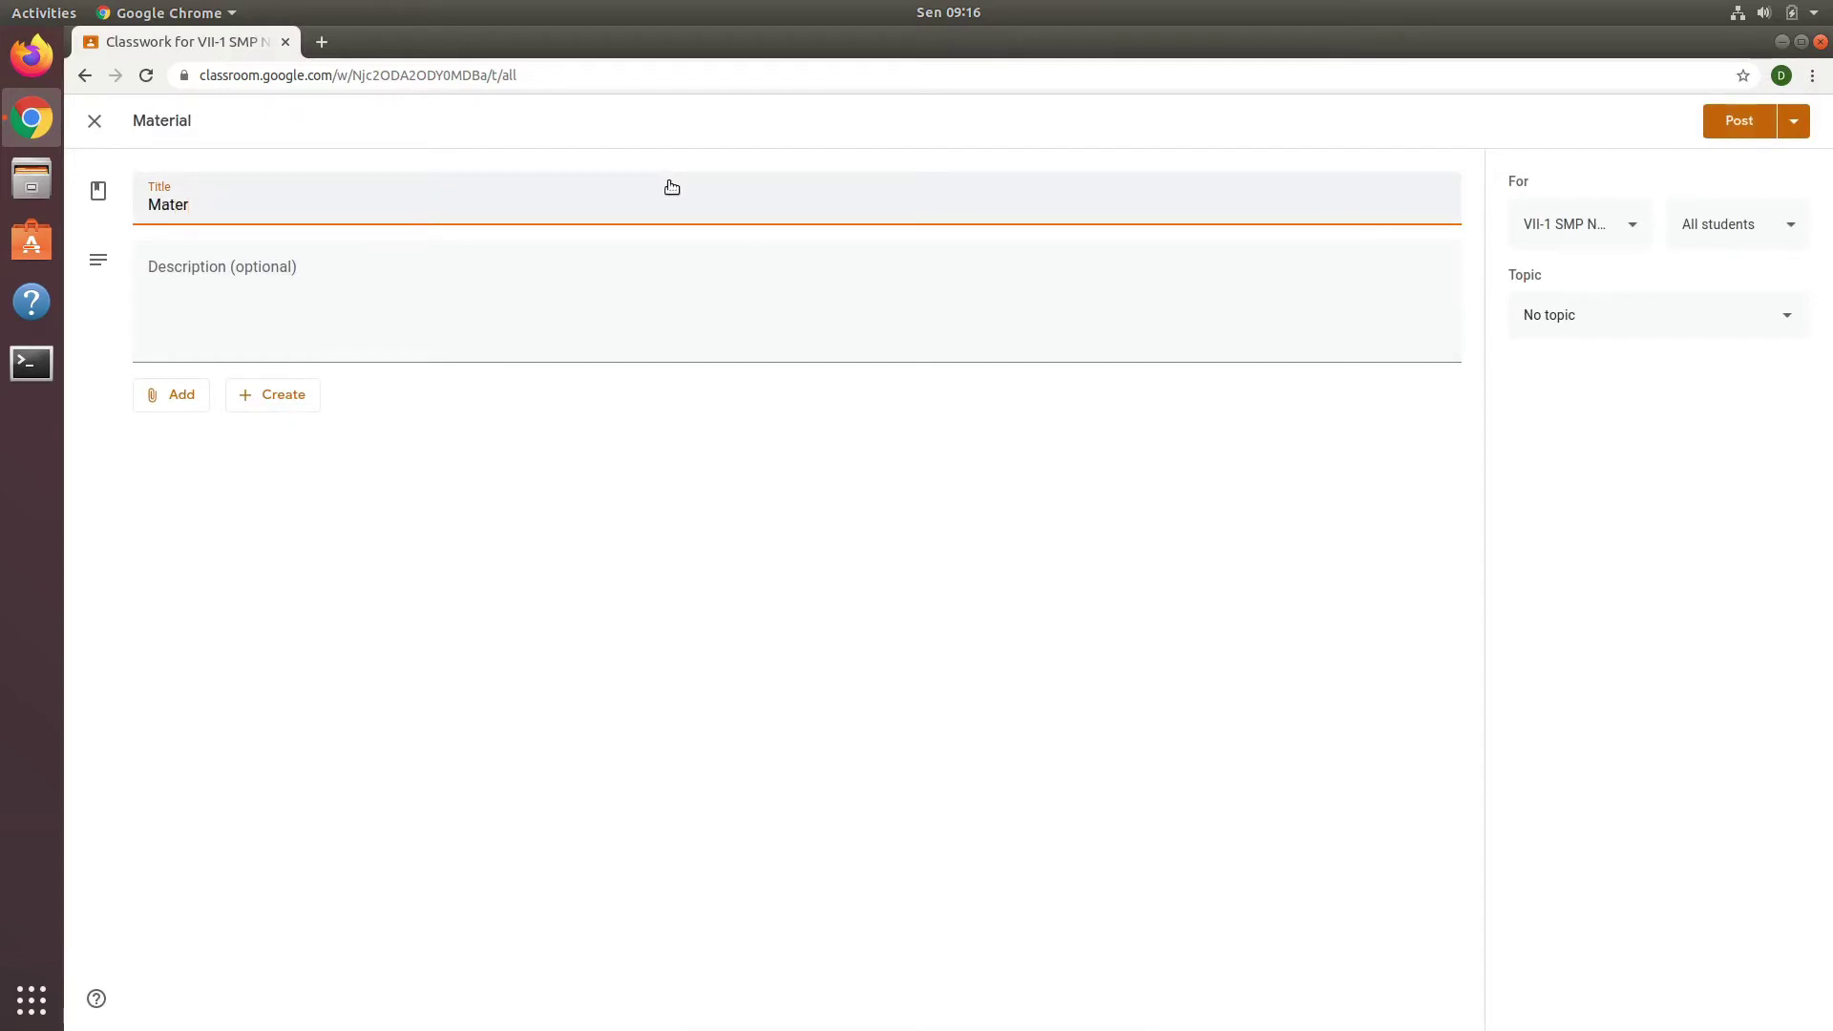
pyautogui.write('i 1')
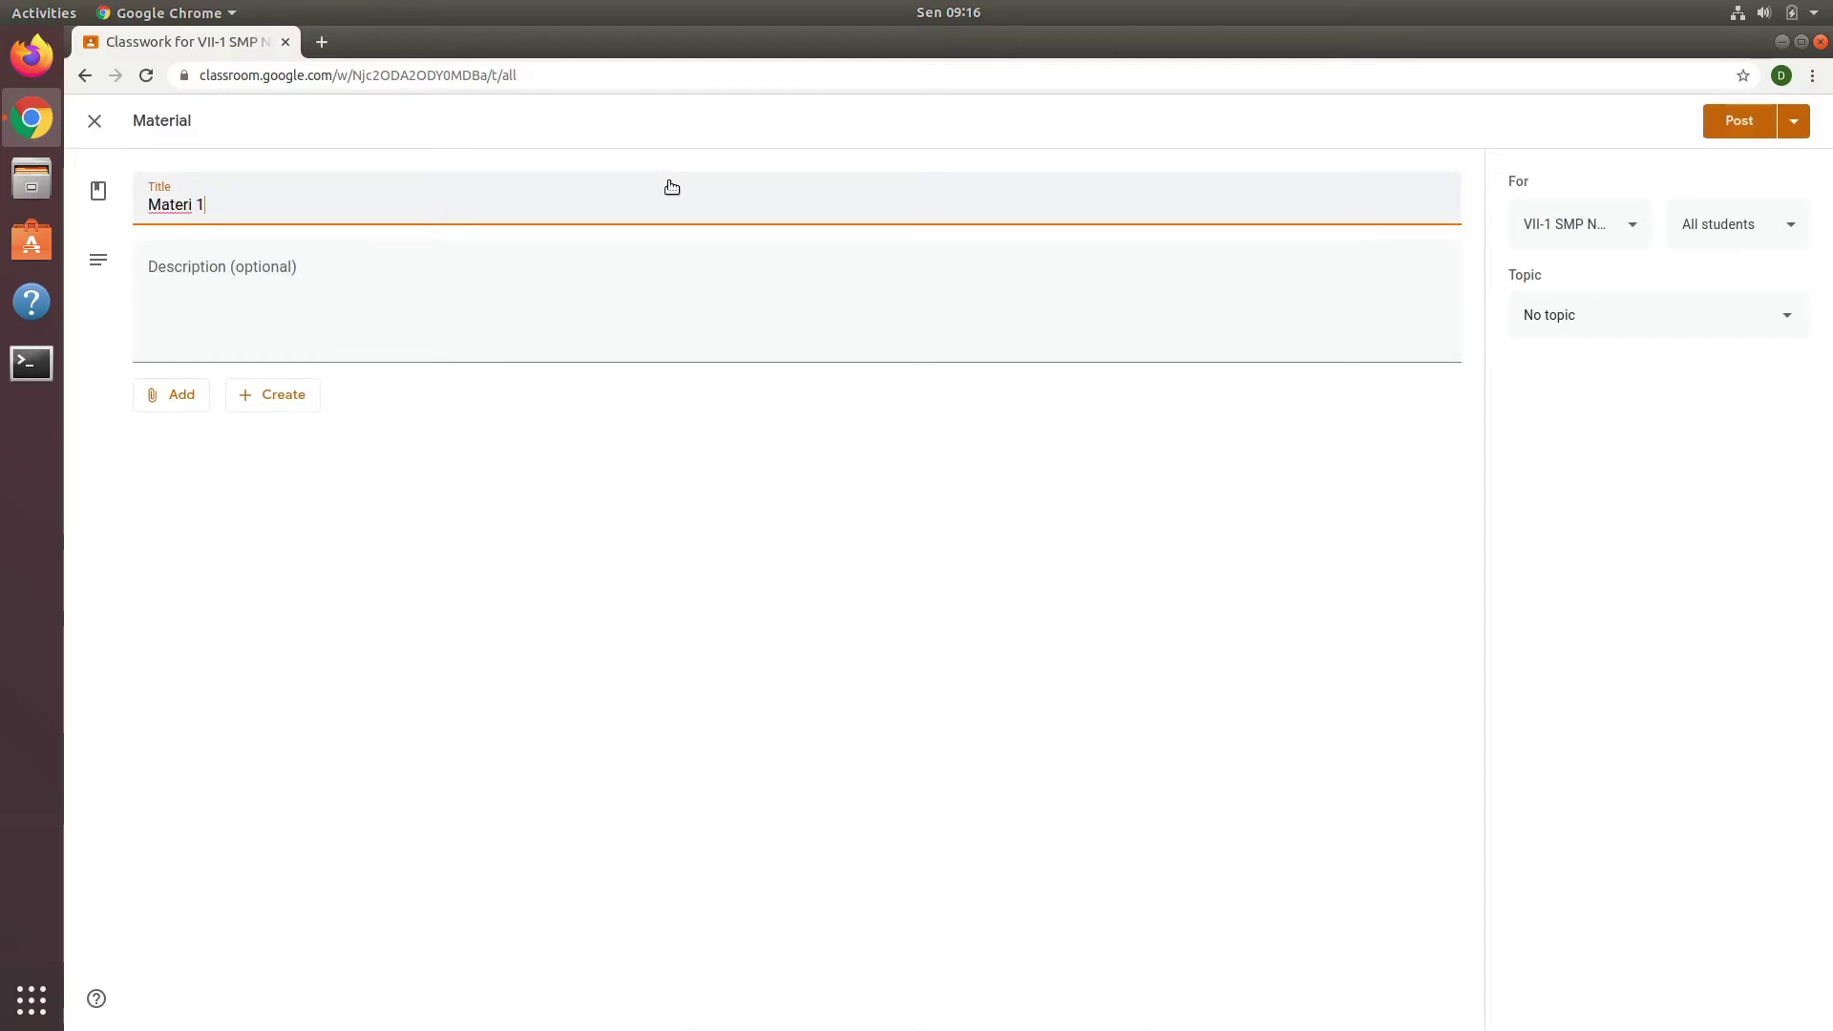
pyautogui.click(521, 254)
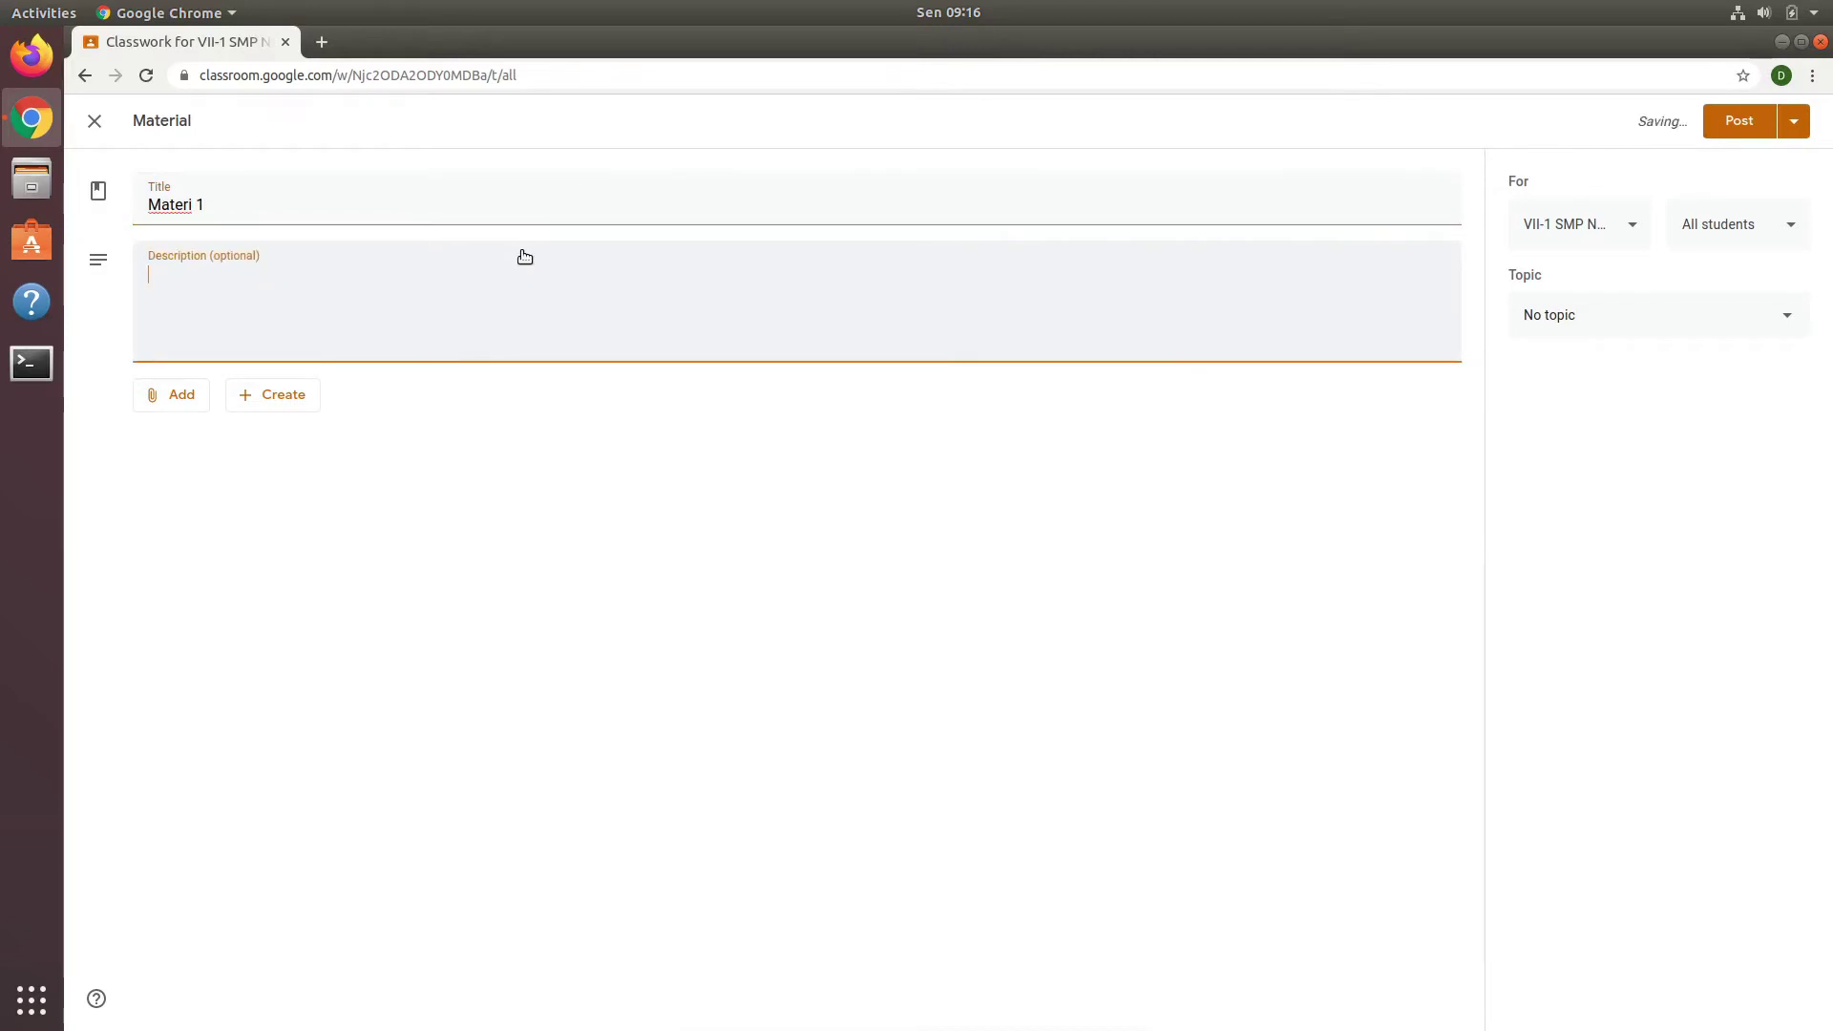
pyautogui.write('Video pembela')
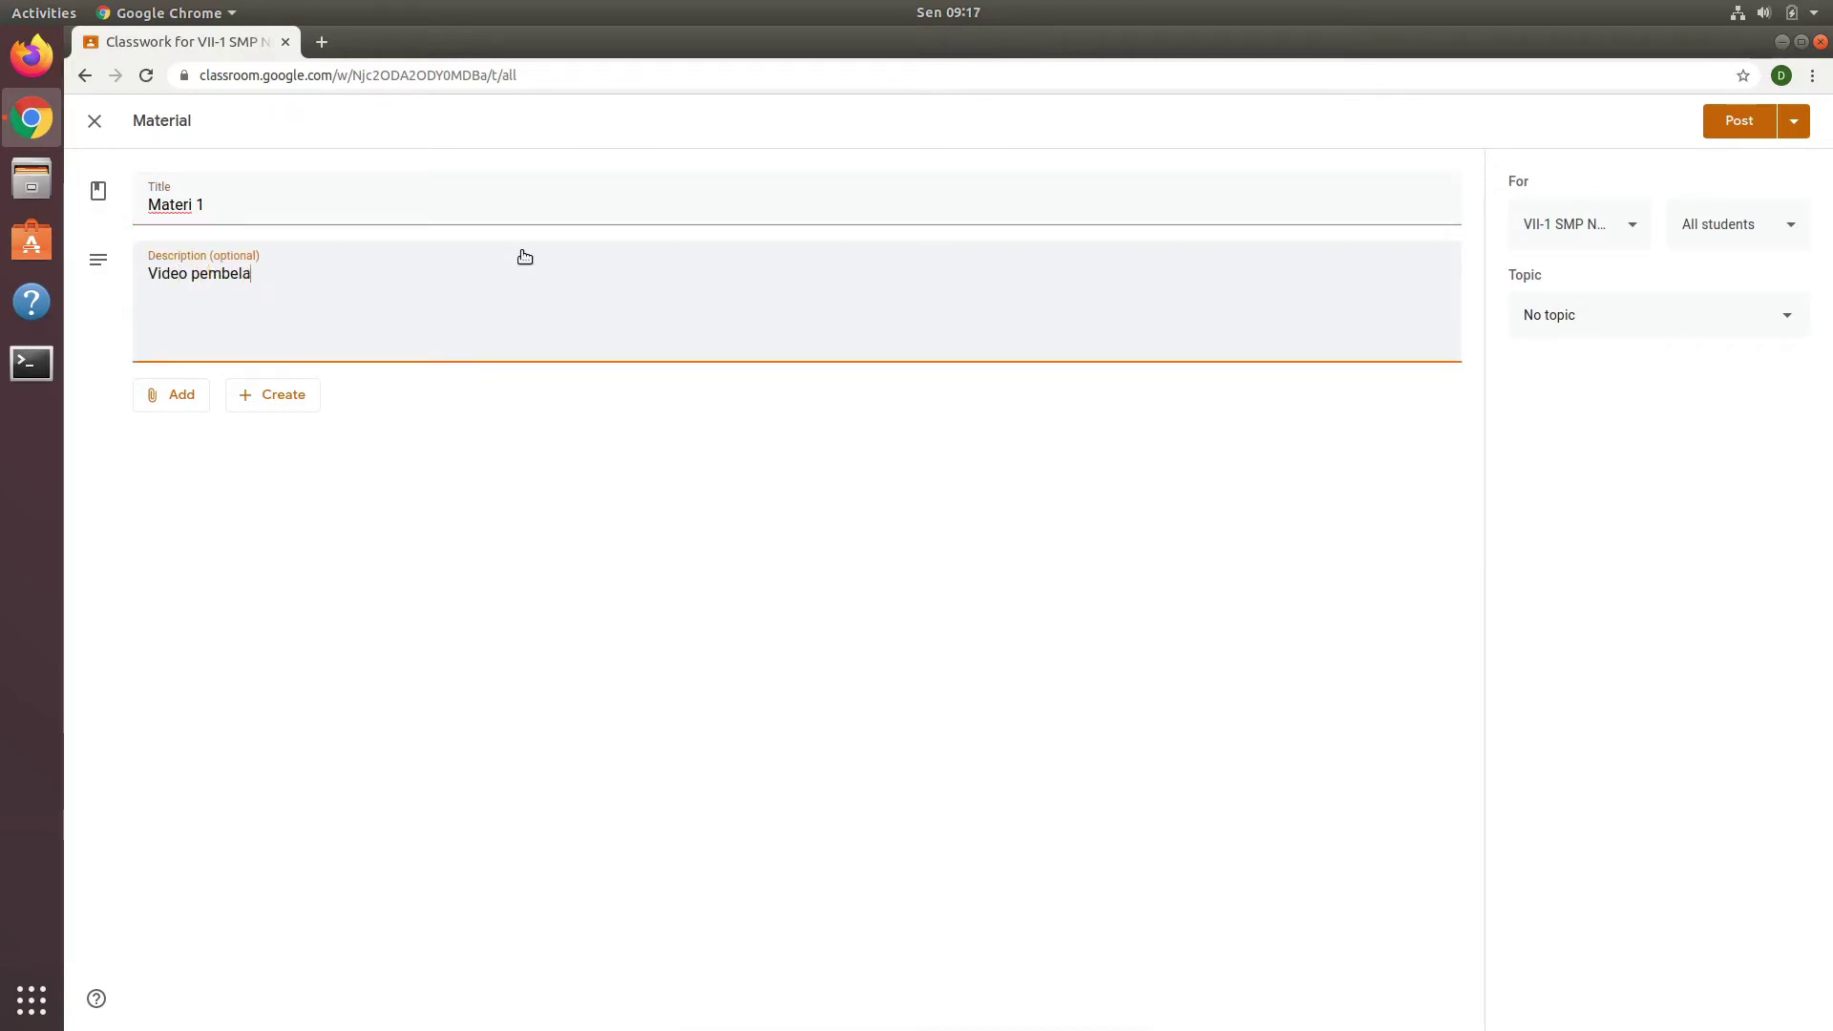
pyautogui.write('jaran c')
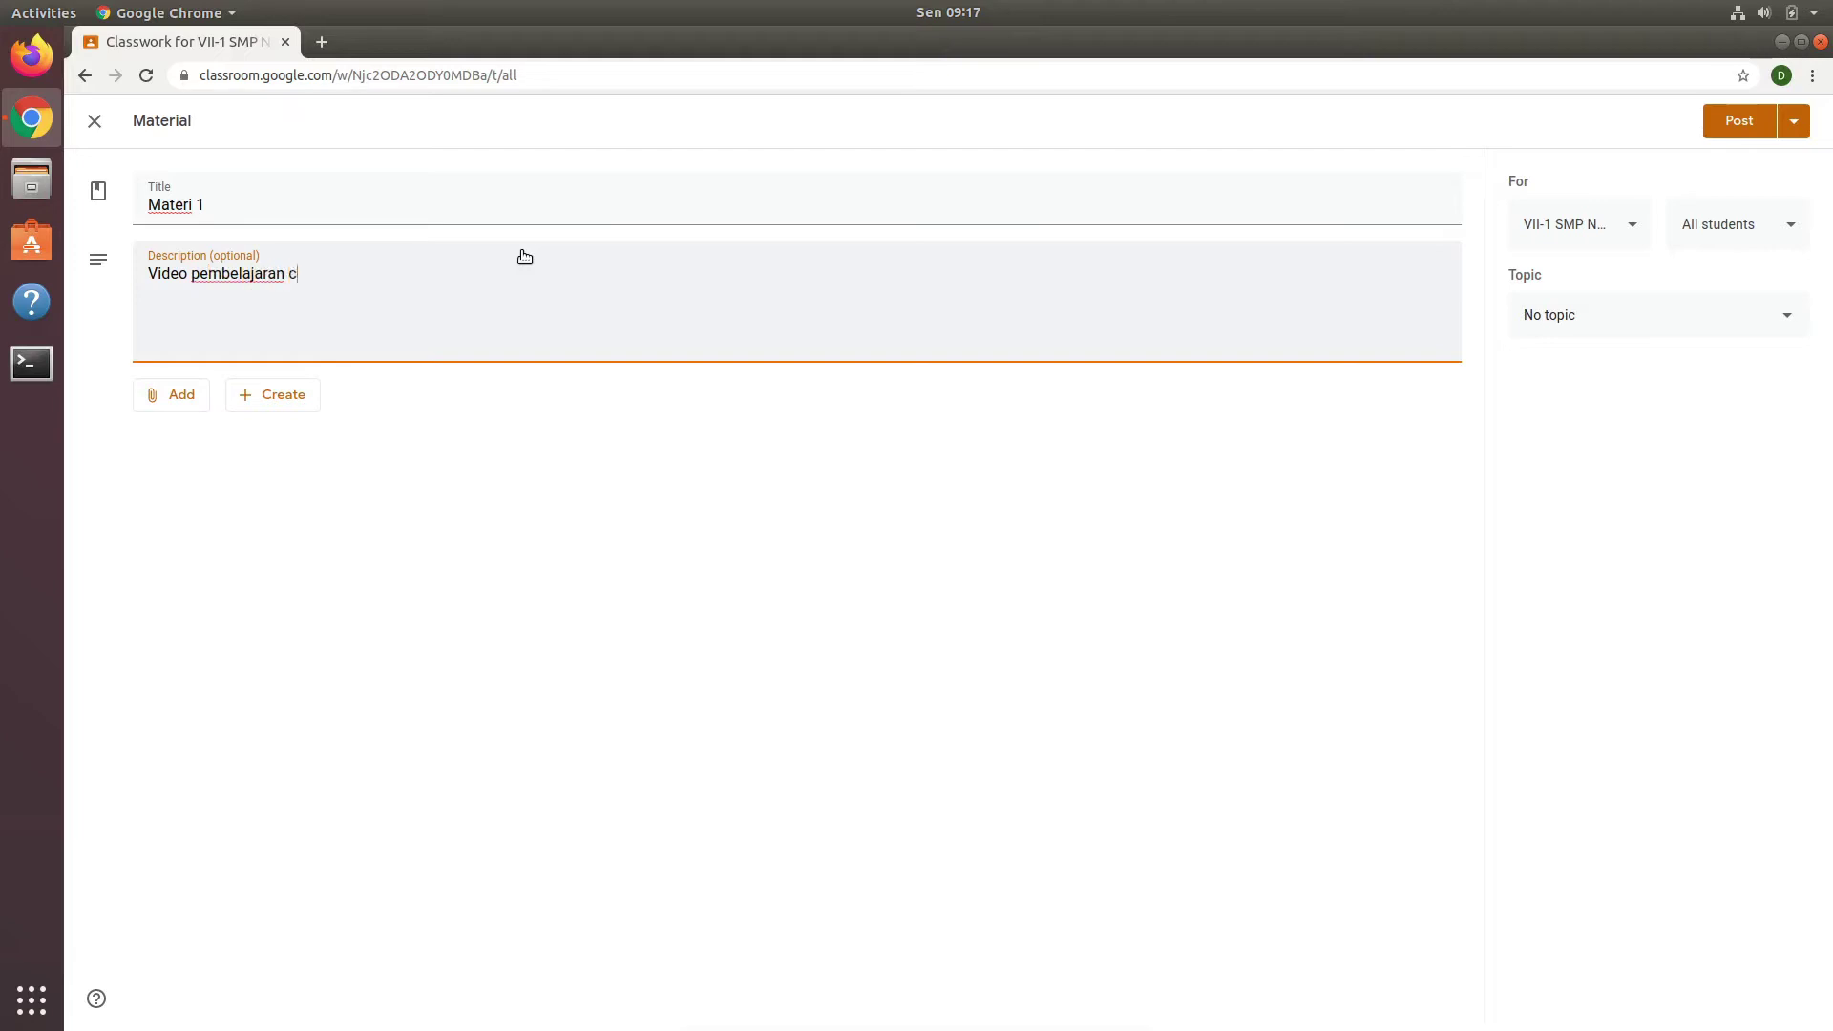
pyautogui.write('ara memanfaatkan ')
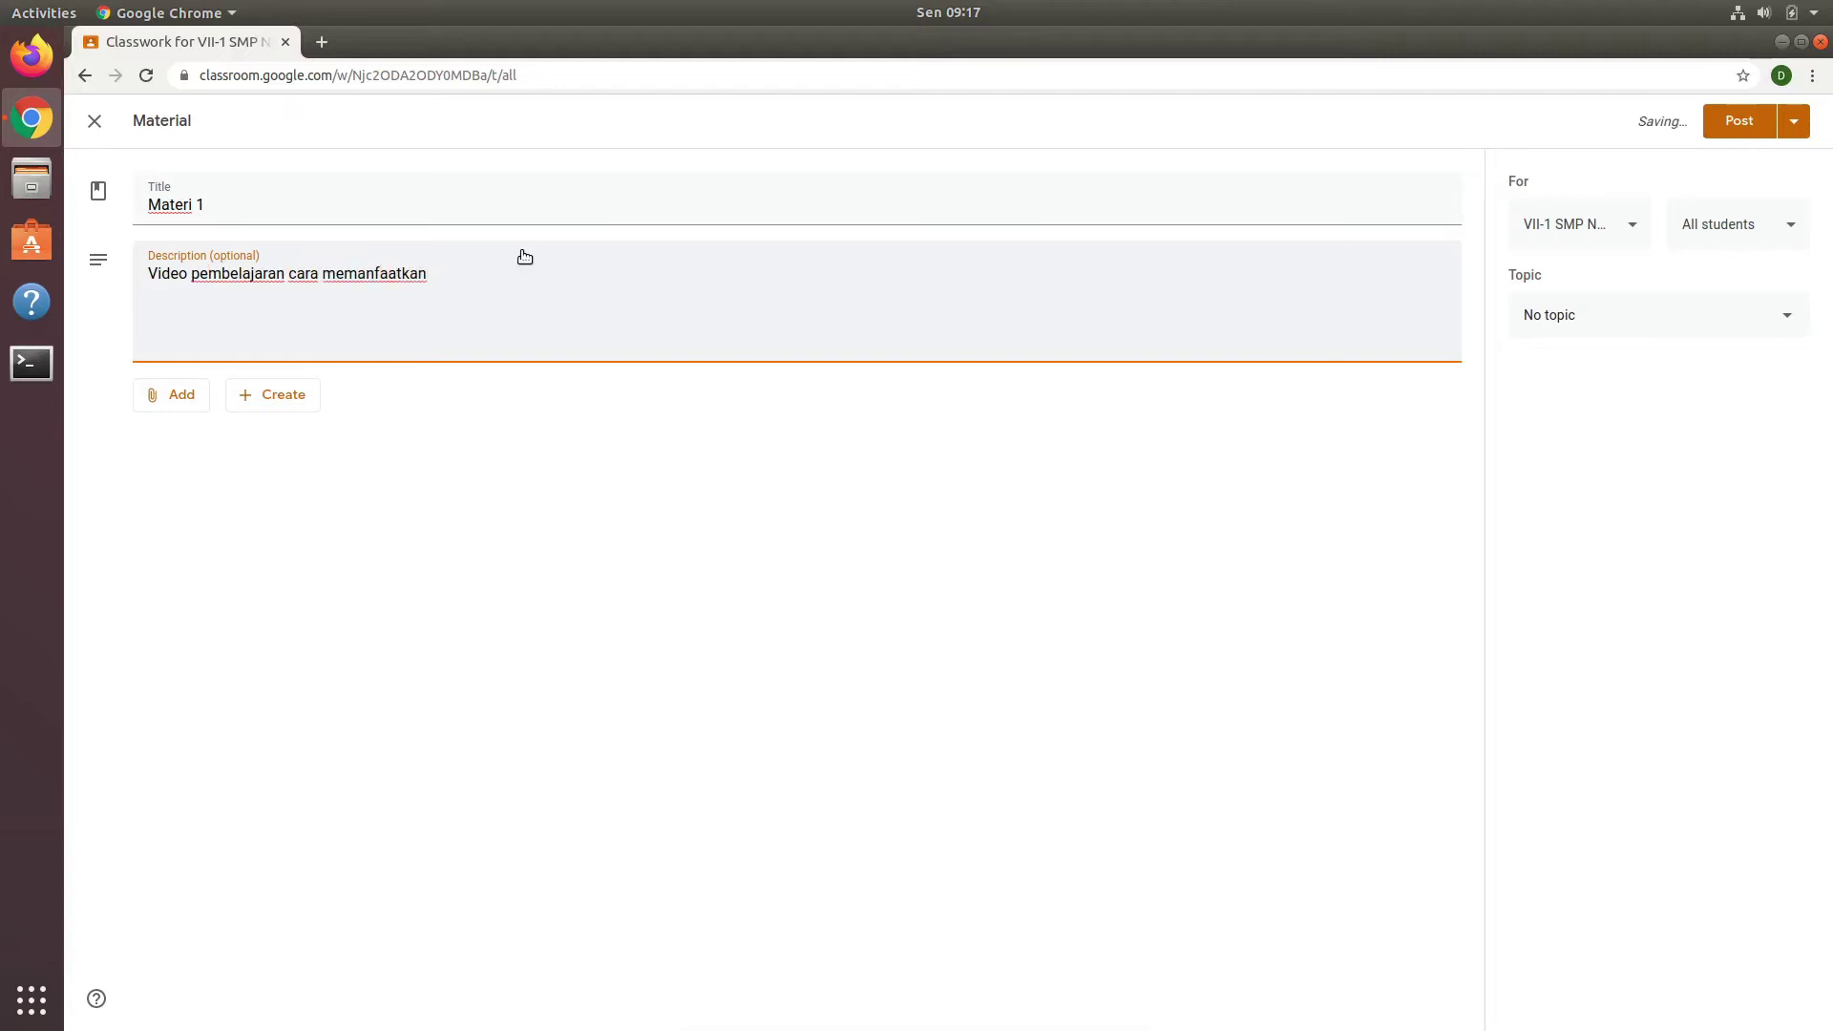
pyautogui.write('sumber belajar dari r')
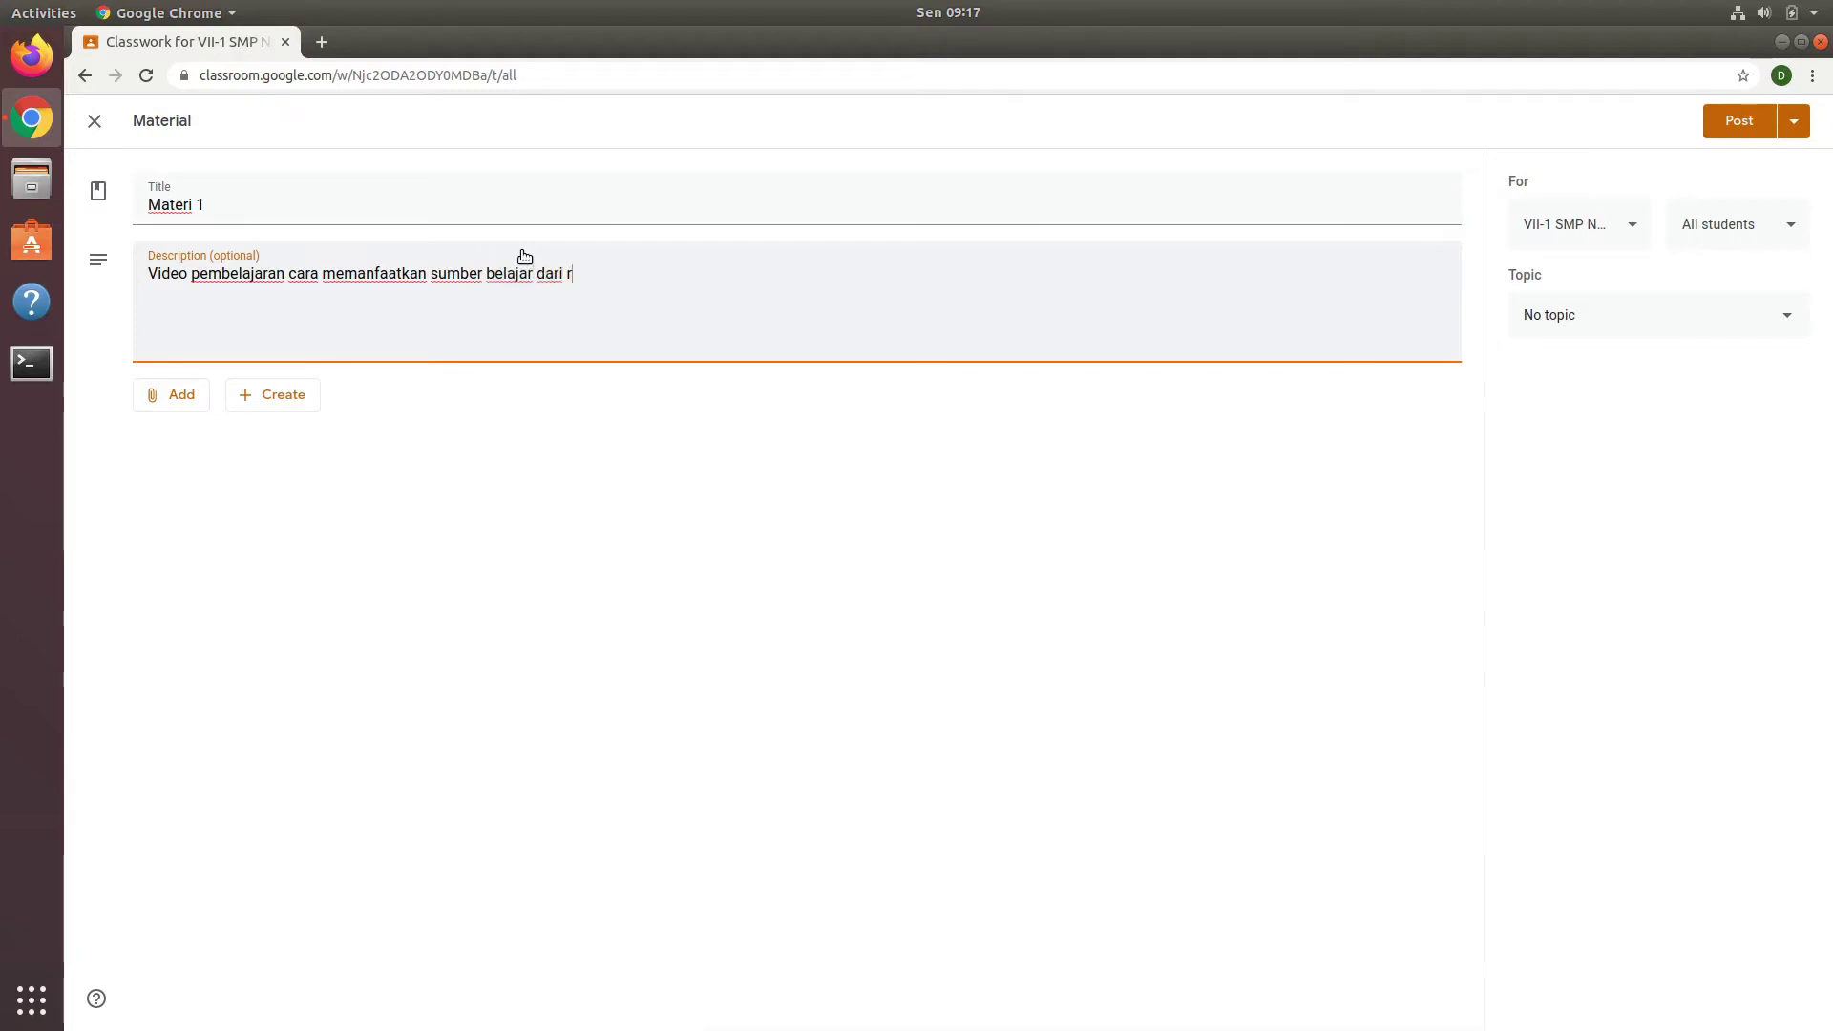
pyautogui.write('umah belajar ')
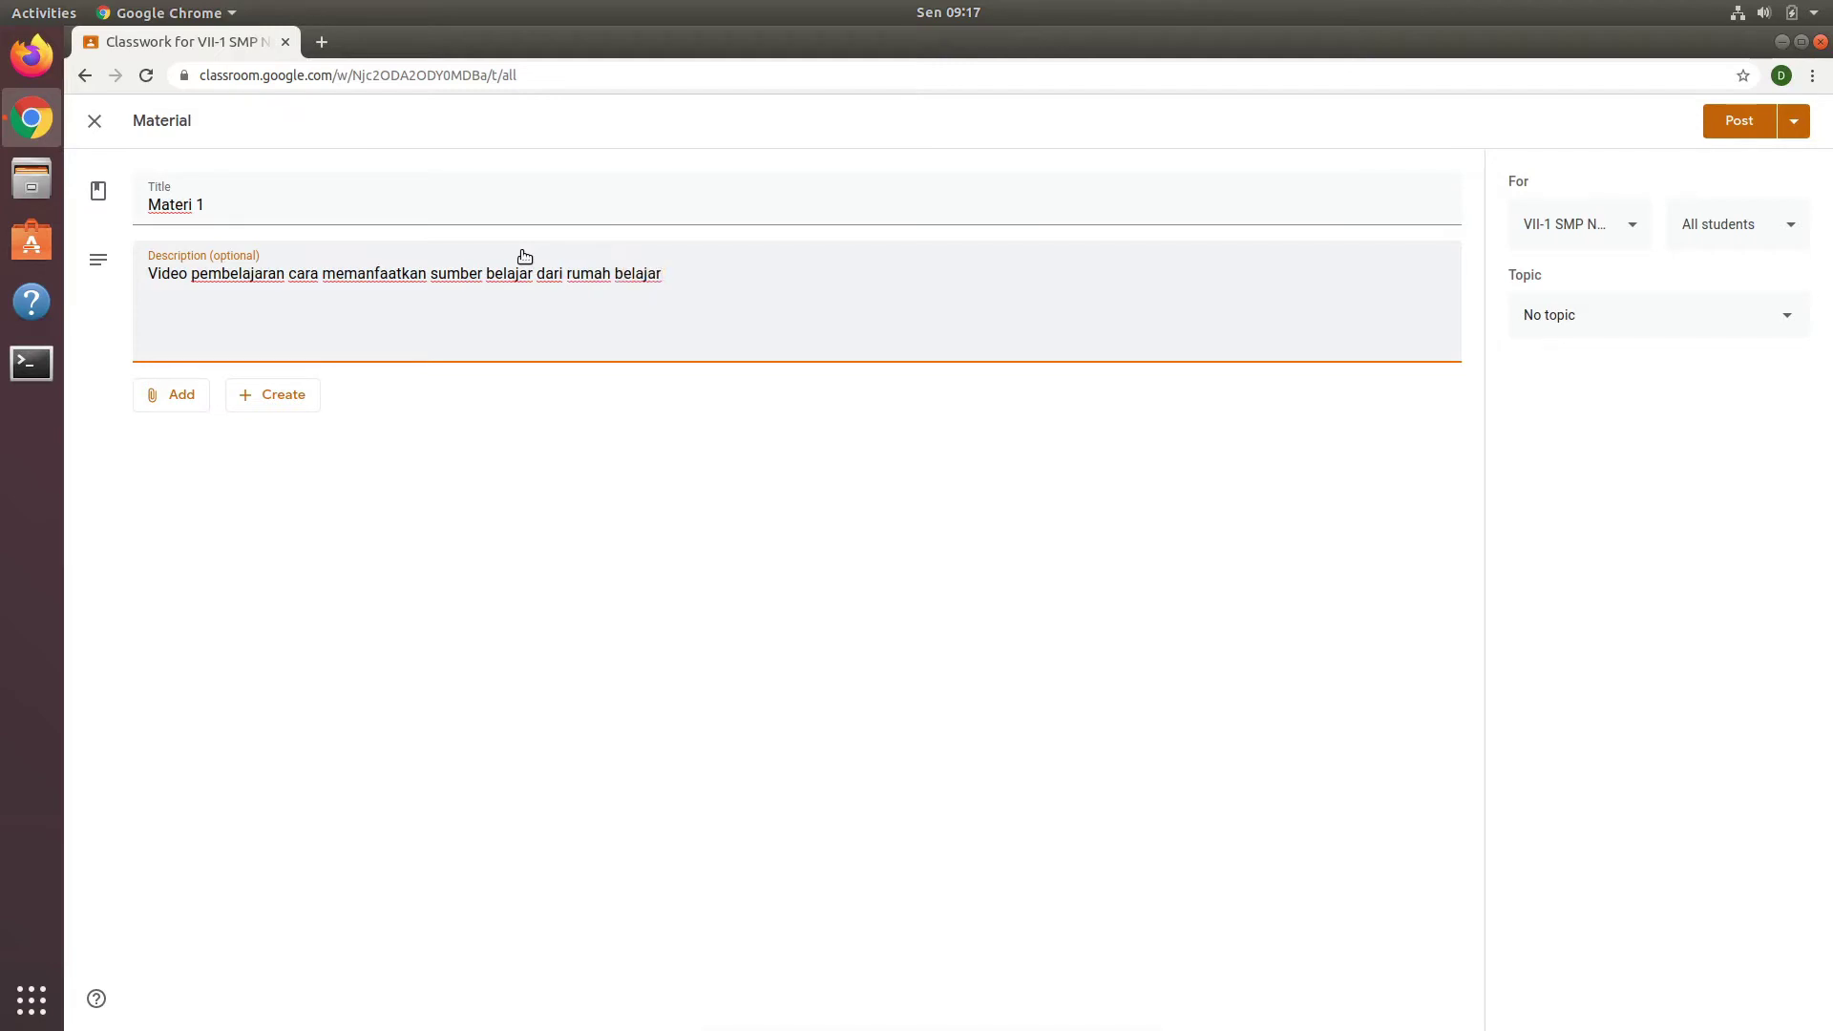
pyautogui.write('kemdikbud')
pyautogui.click(503, 469)
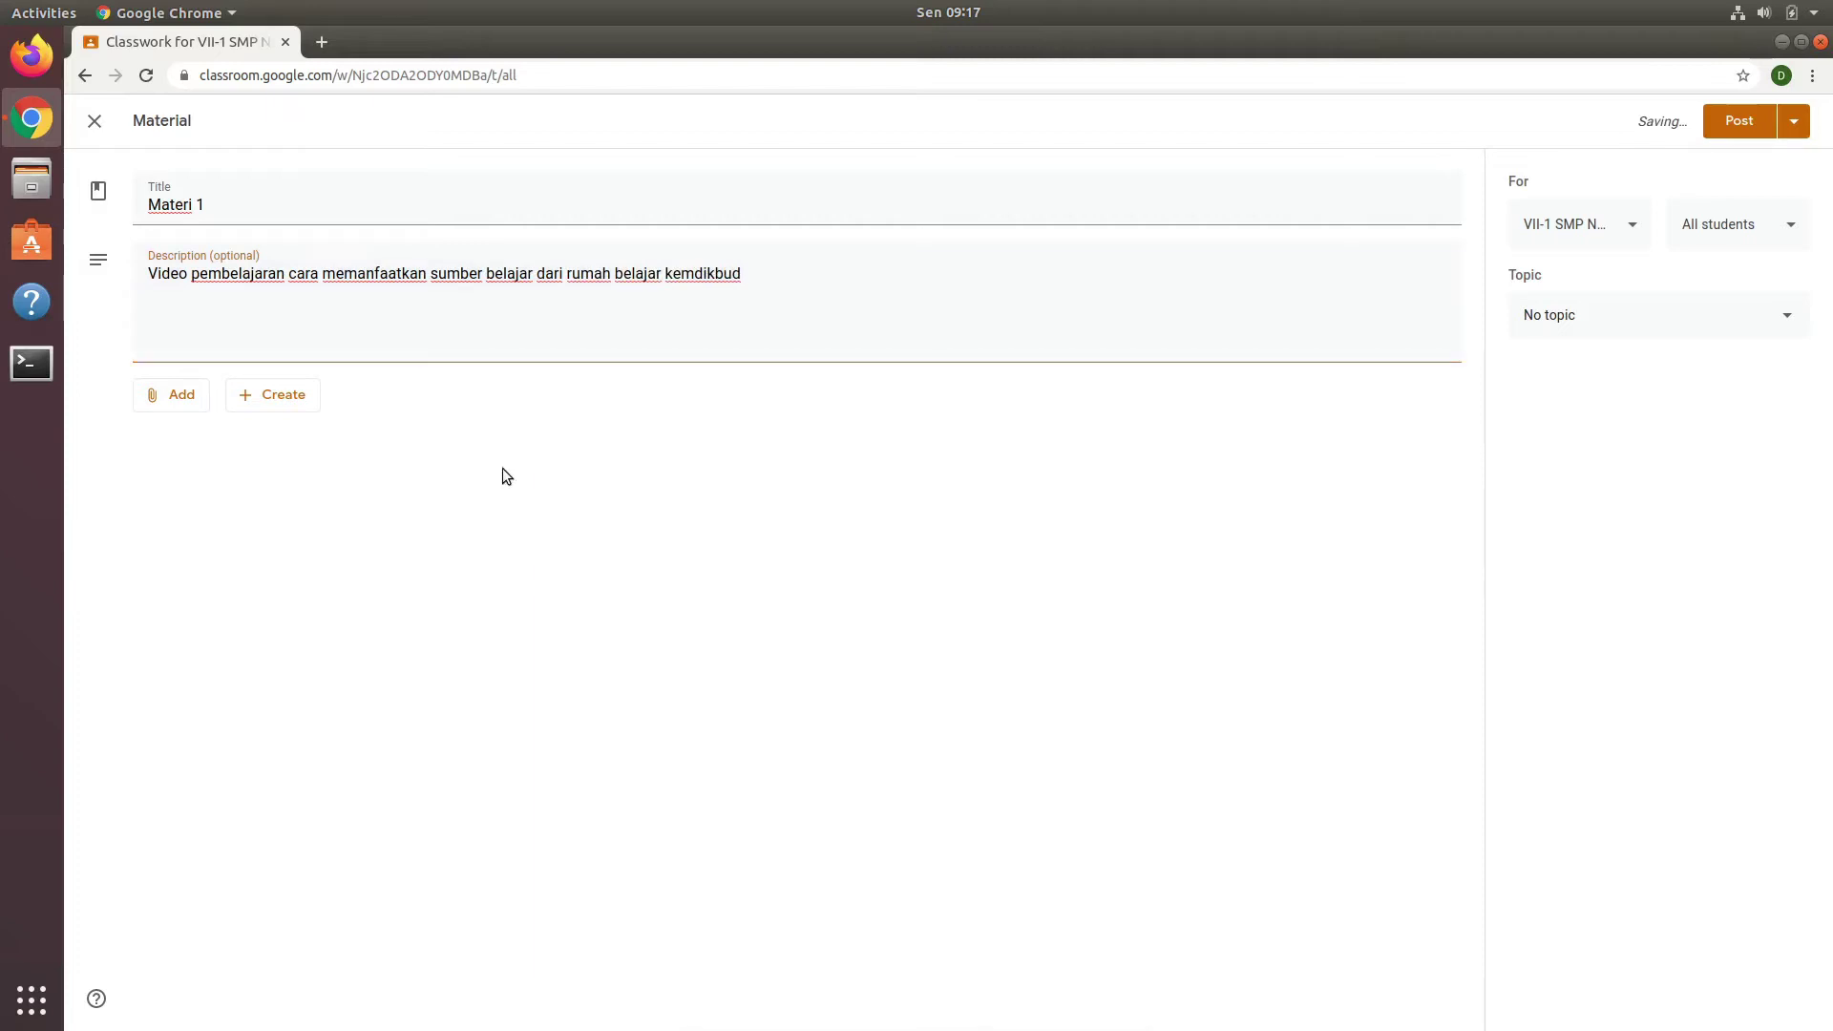
pyautogui.click(190, 398)
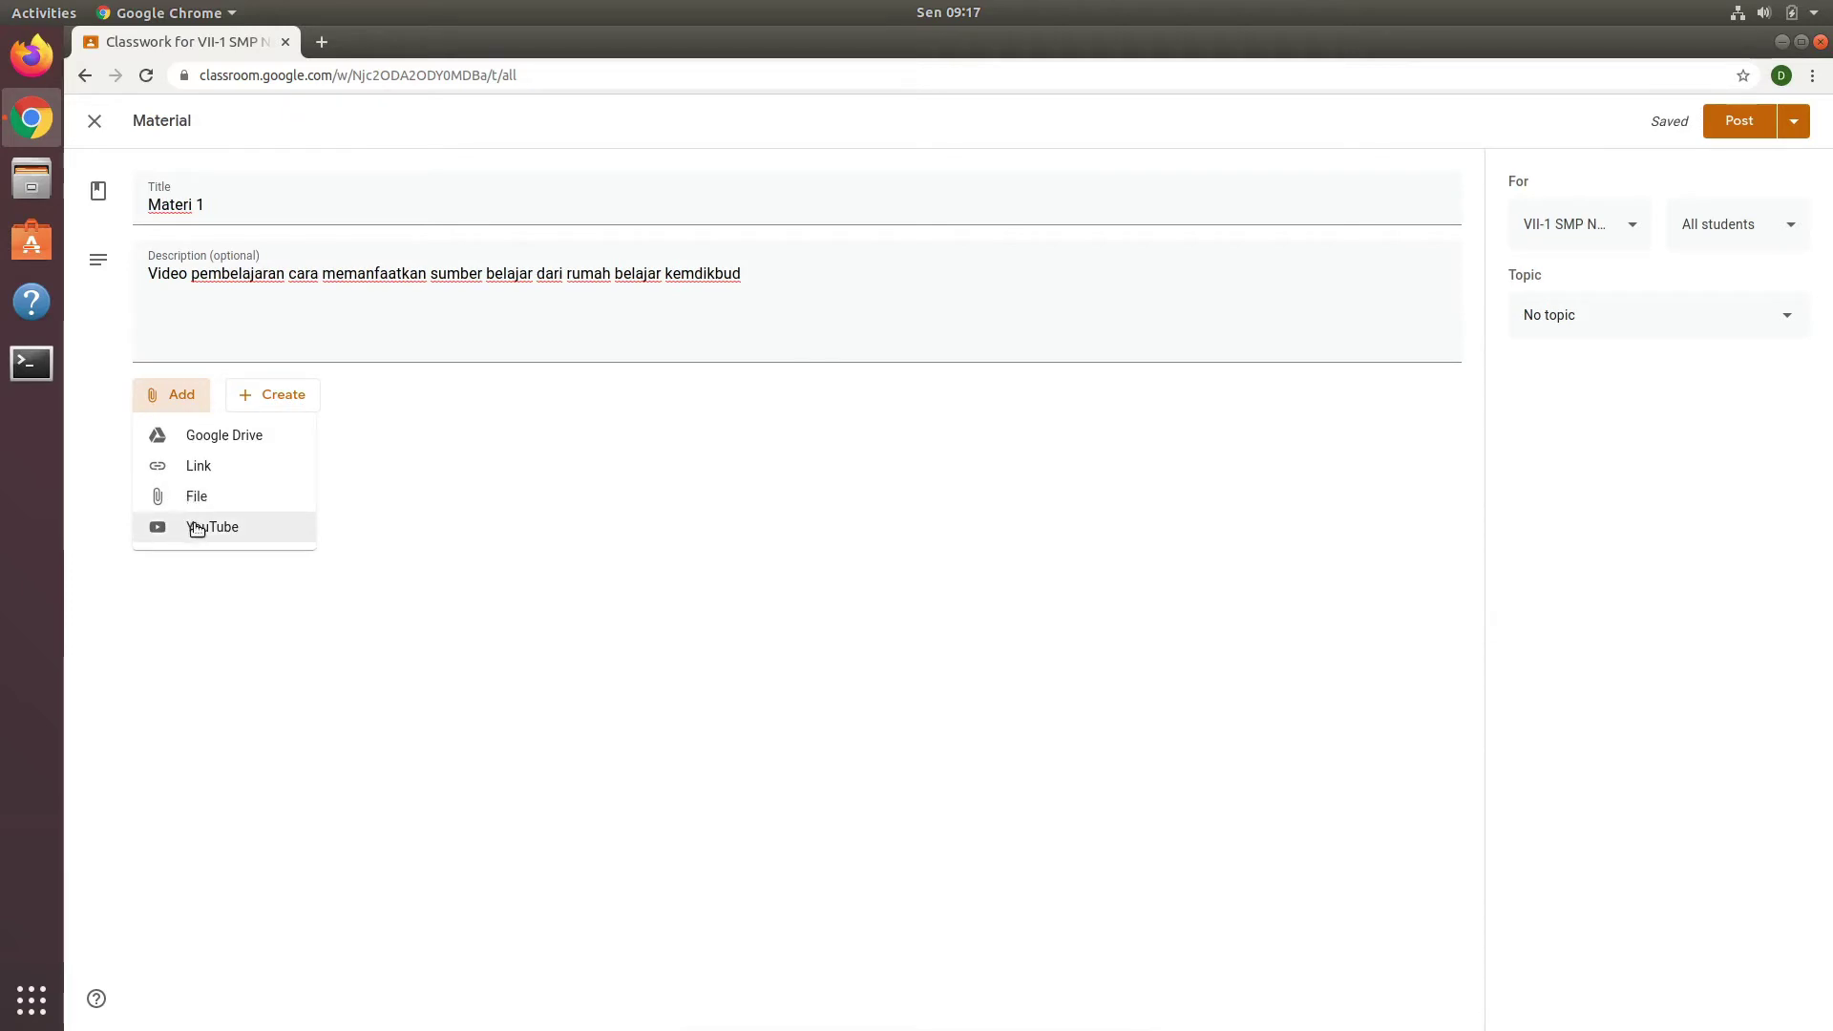
# Step: Attach the Rumah Belajar YouTube video to Materi 1 by pasting its URL
pyautogui.click(202, 531)
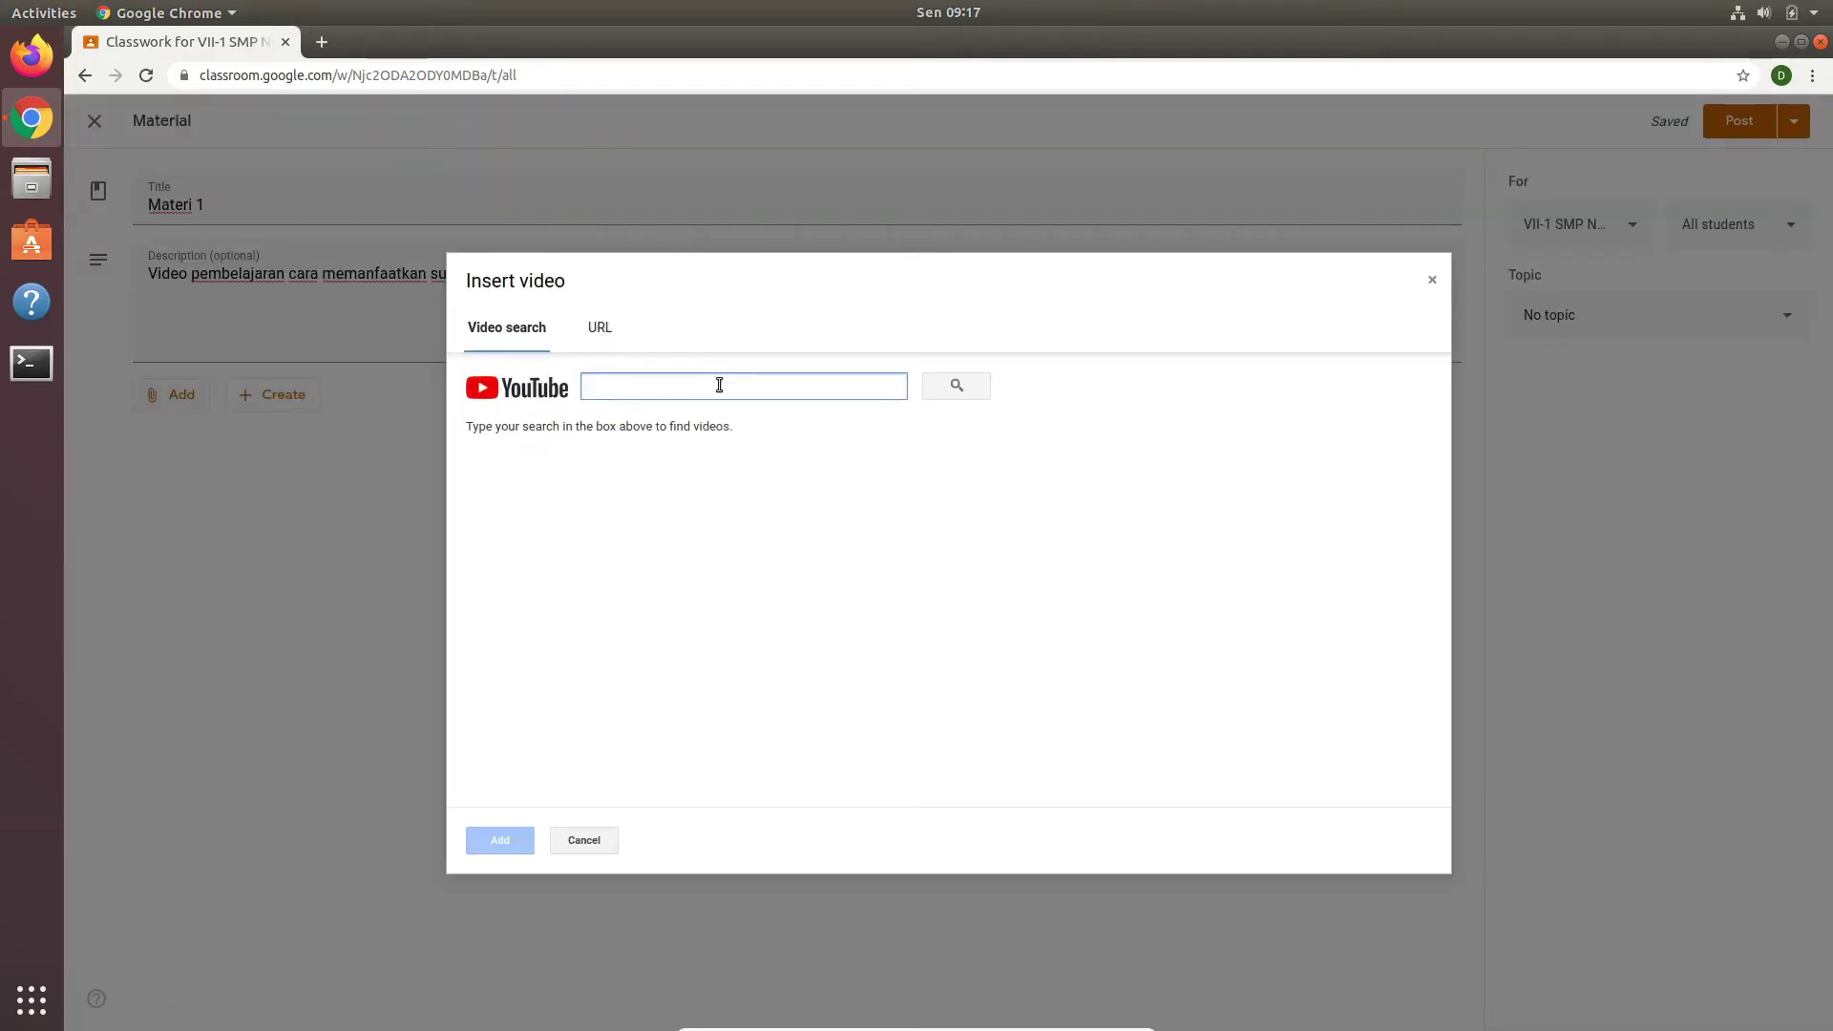
pyautogui.click(601, 329)
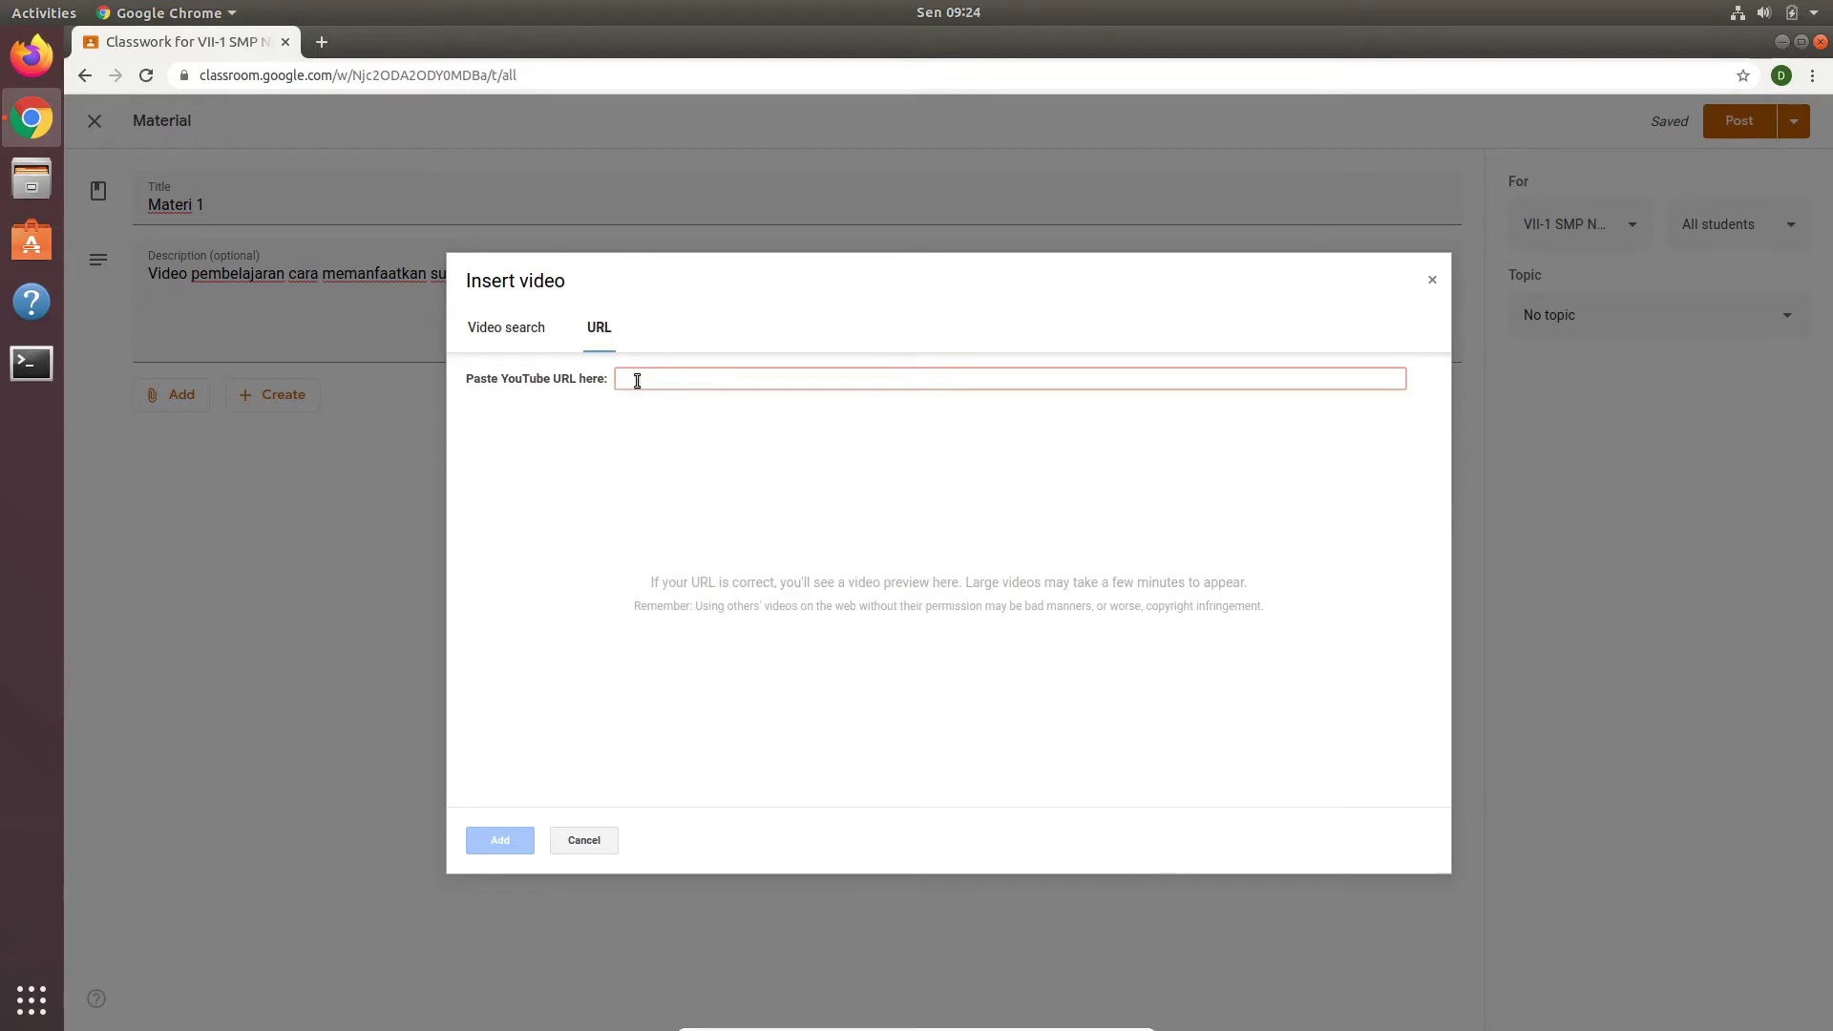
pyautogui.write('https://www.youtube.com/watch?v=fsvEqS9Rd_E&t=54s')
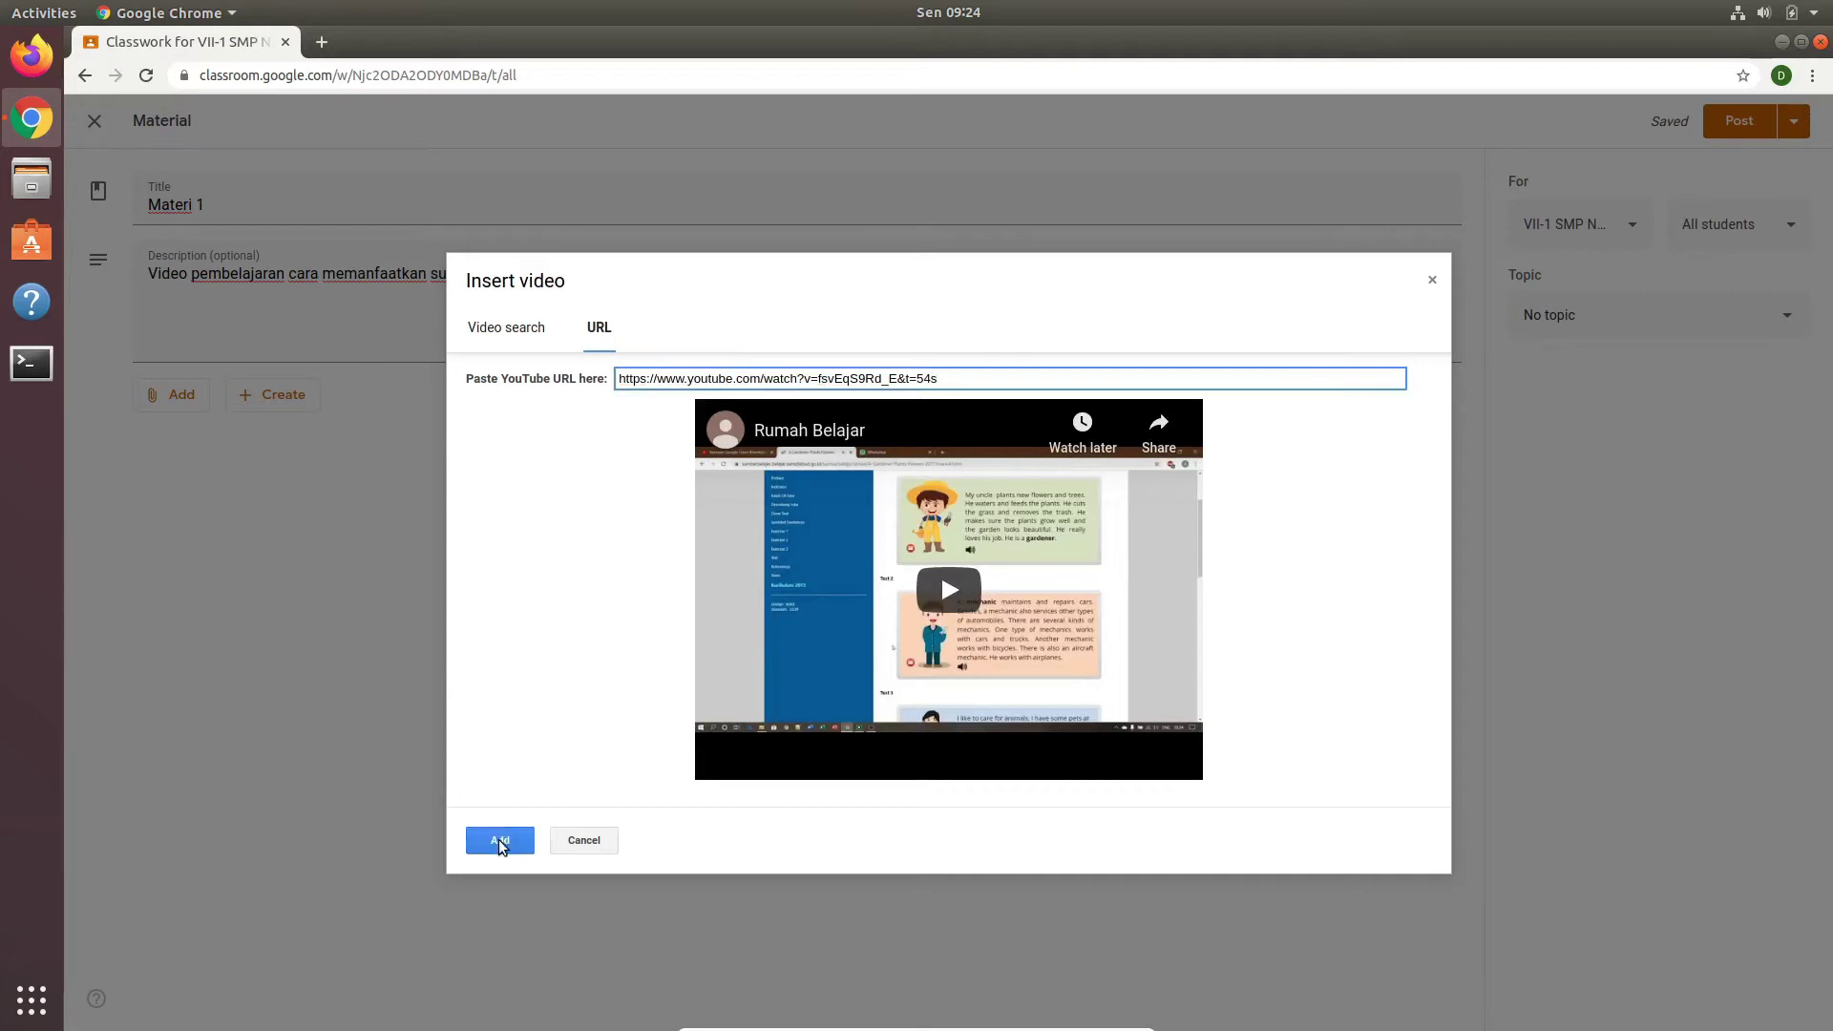
pyautogui.click(499, 842)
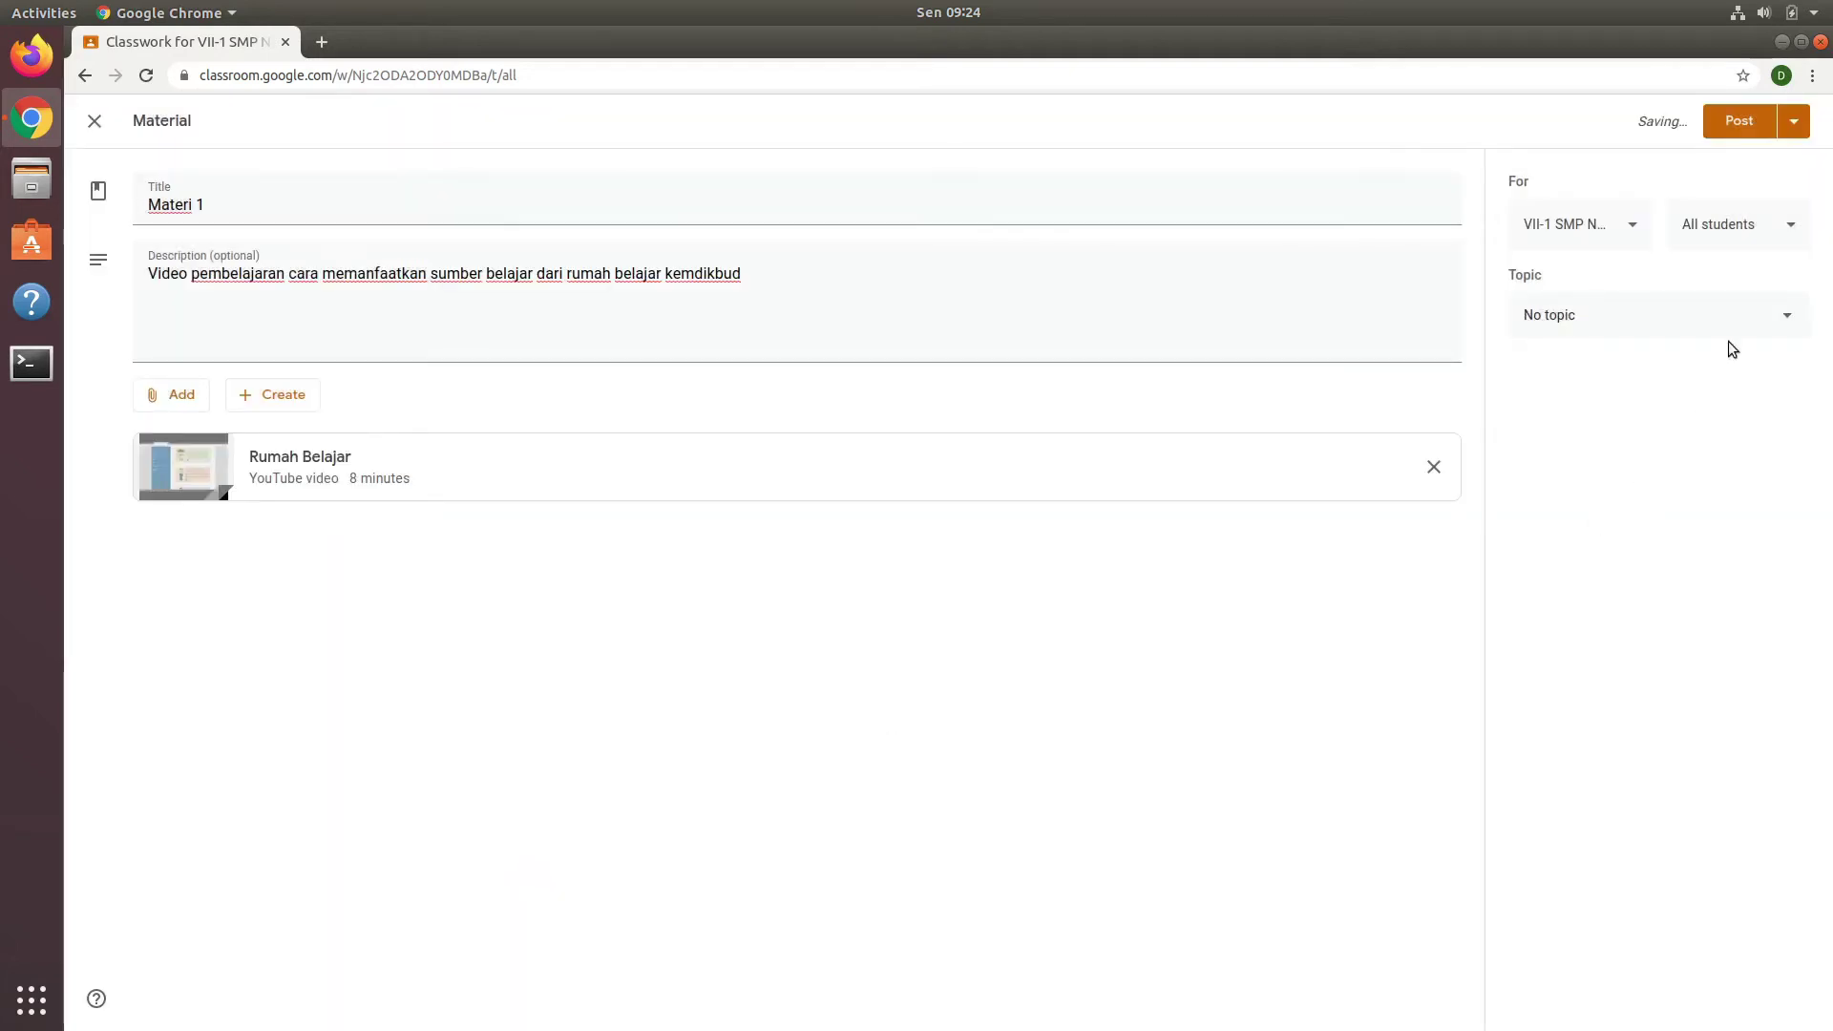
# Step: Post Materi 1 to the VII-1 class only, leaving VII-7 unselected
pyautogui.click(1798, 132)
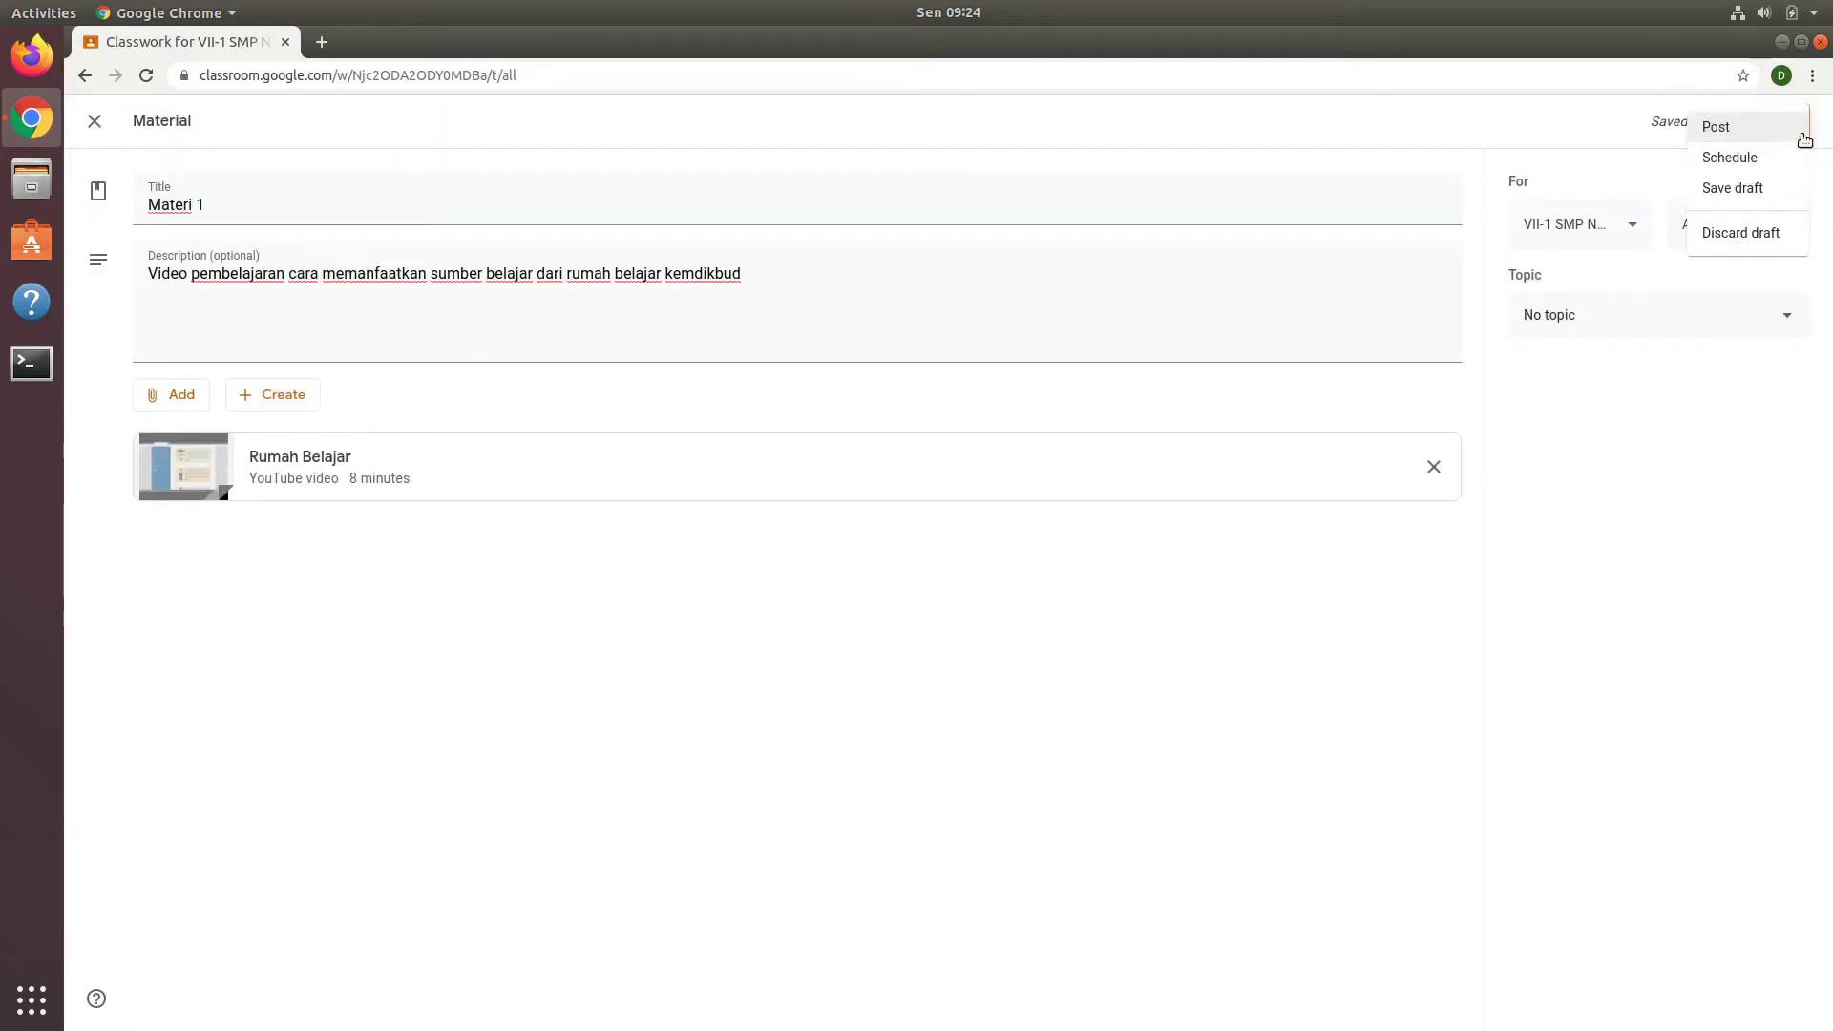
pyautogui.click(1591, 134)
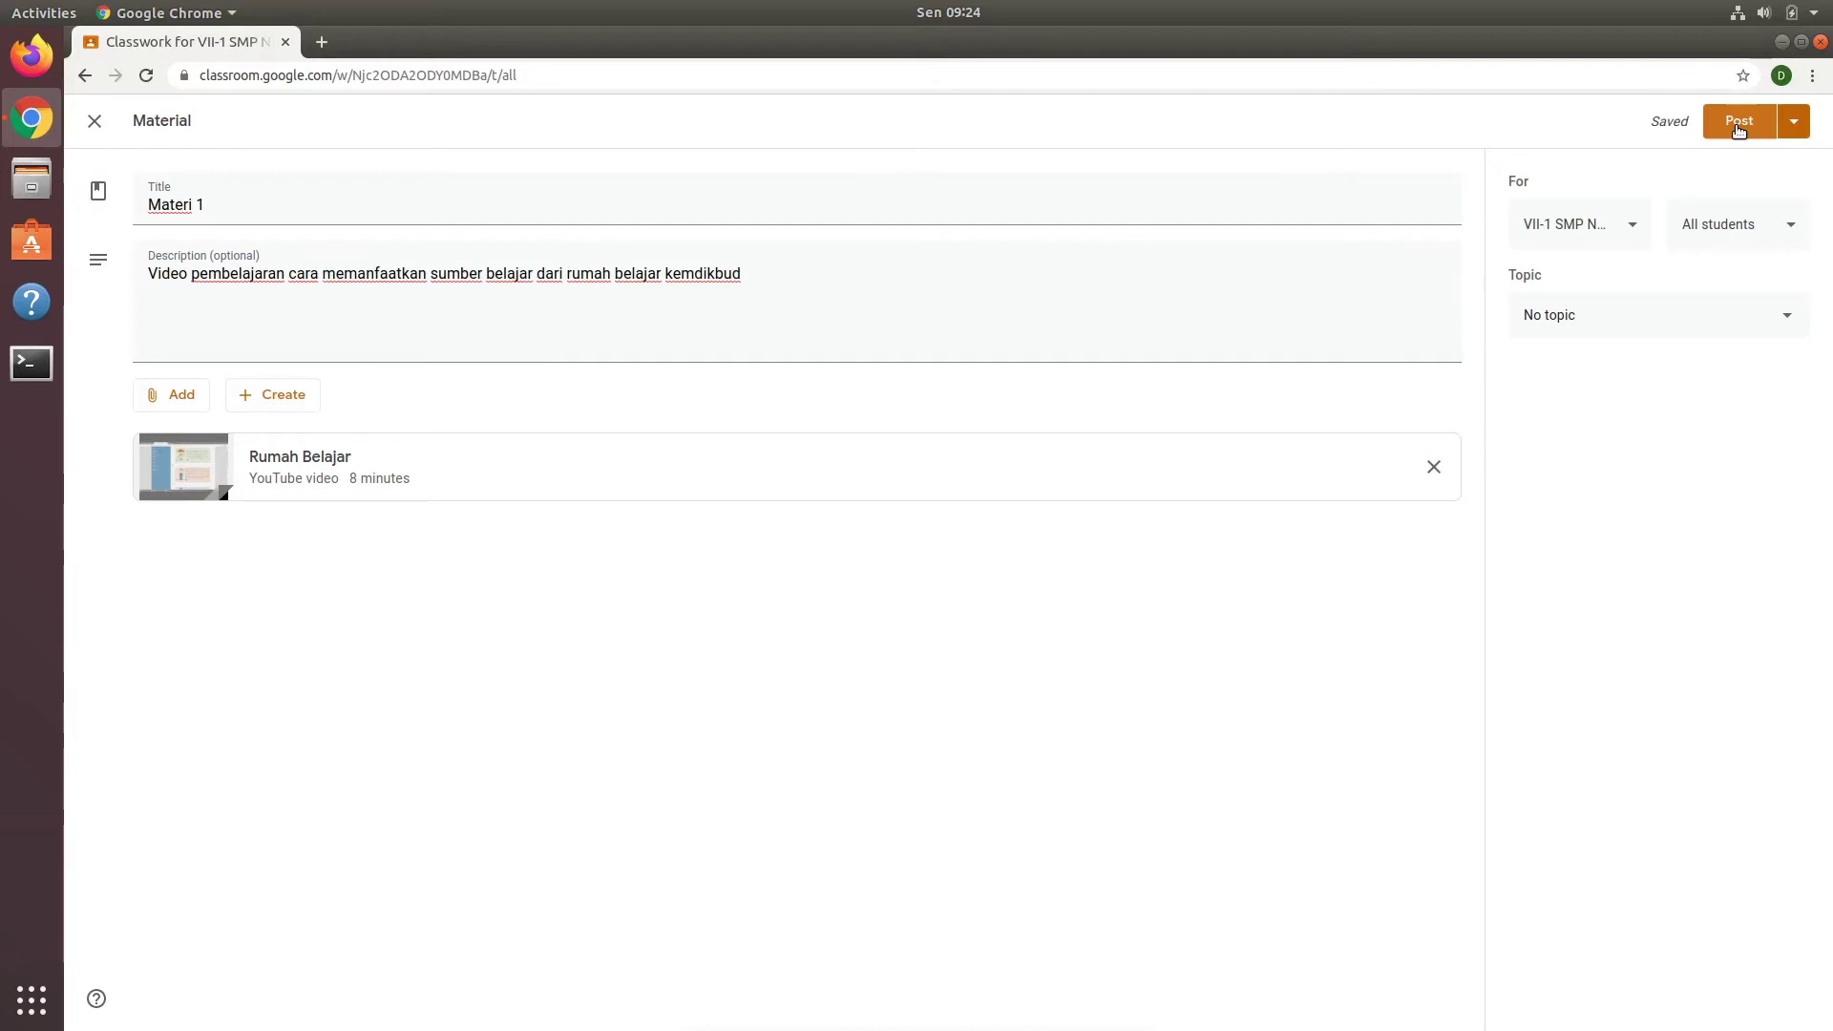
pyautogui.click(1791, 124)
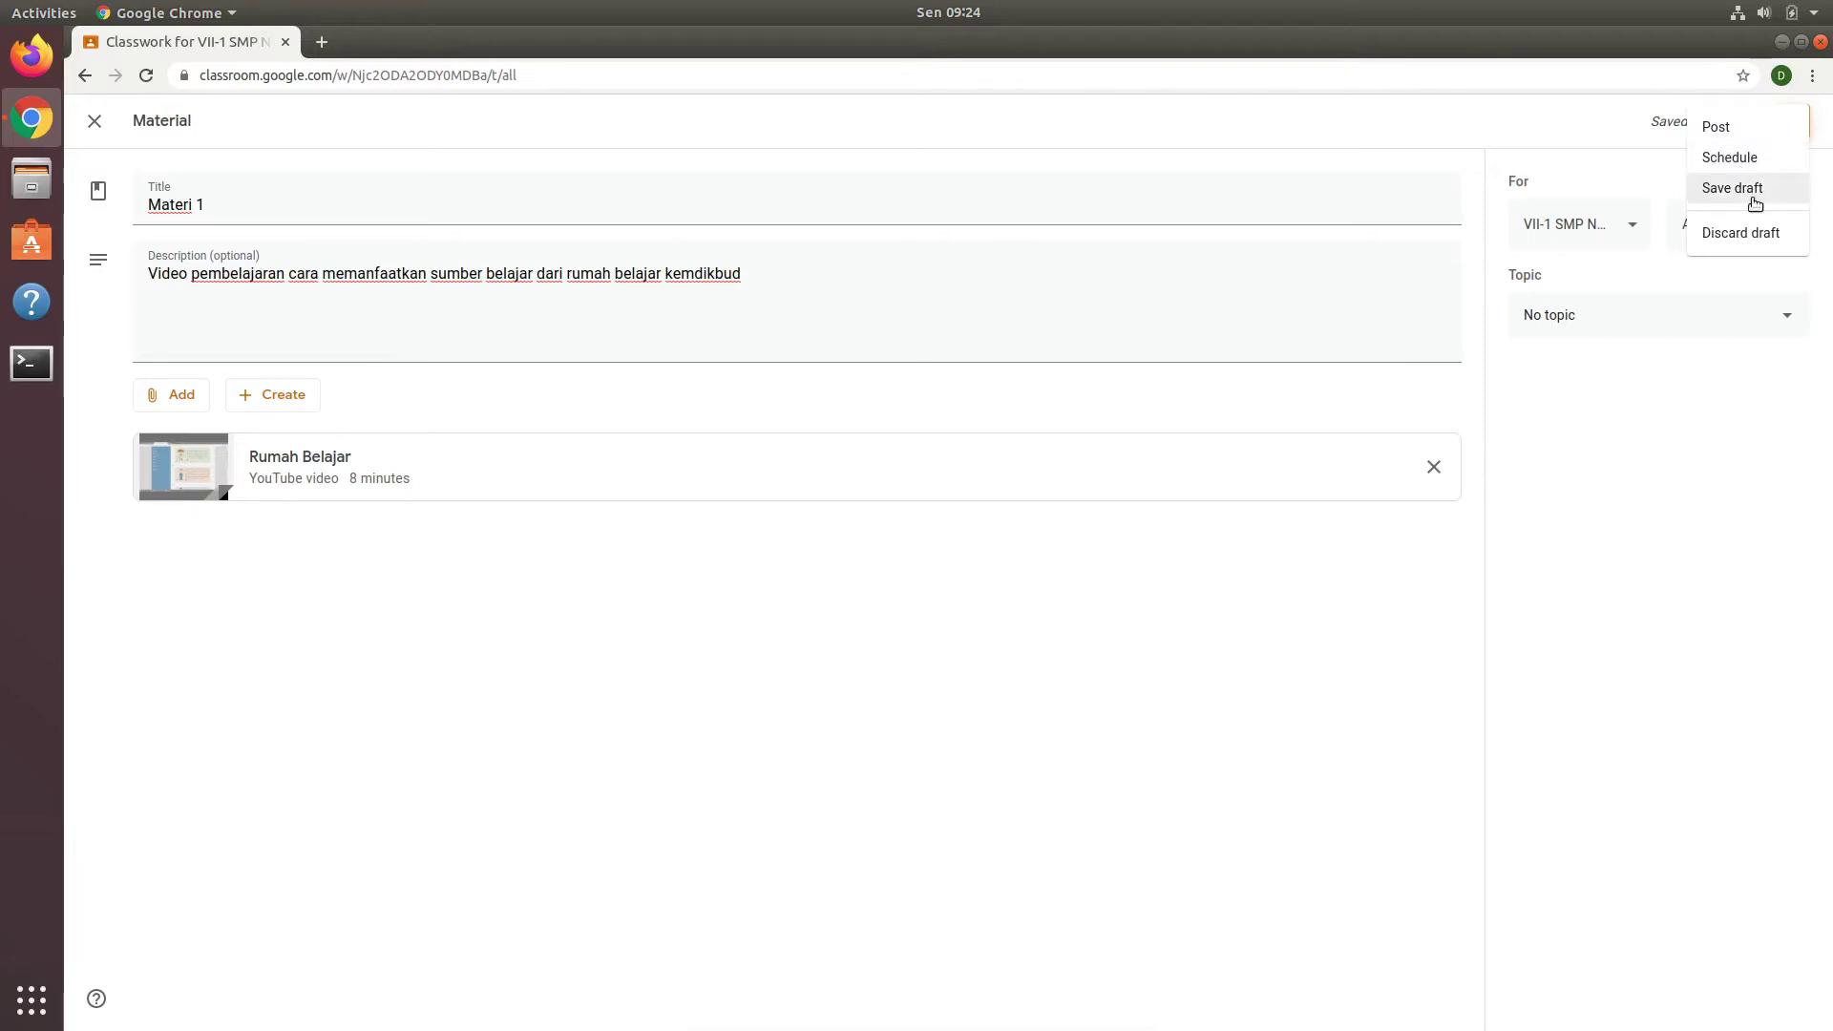
pyautogui.click(1653, 404)
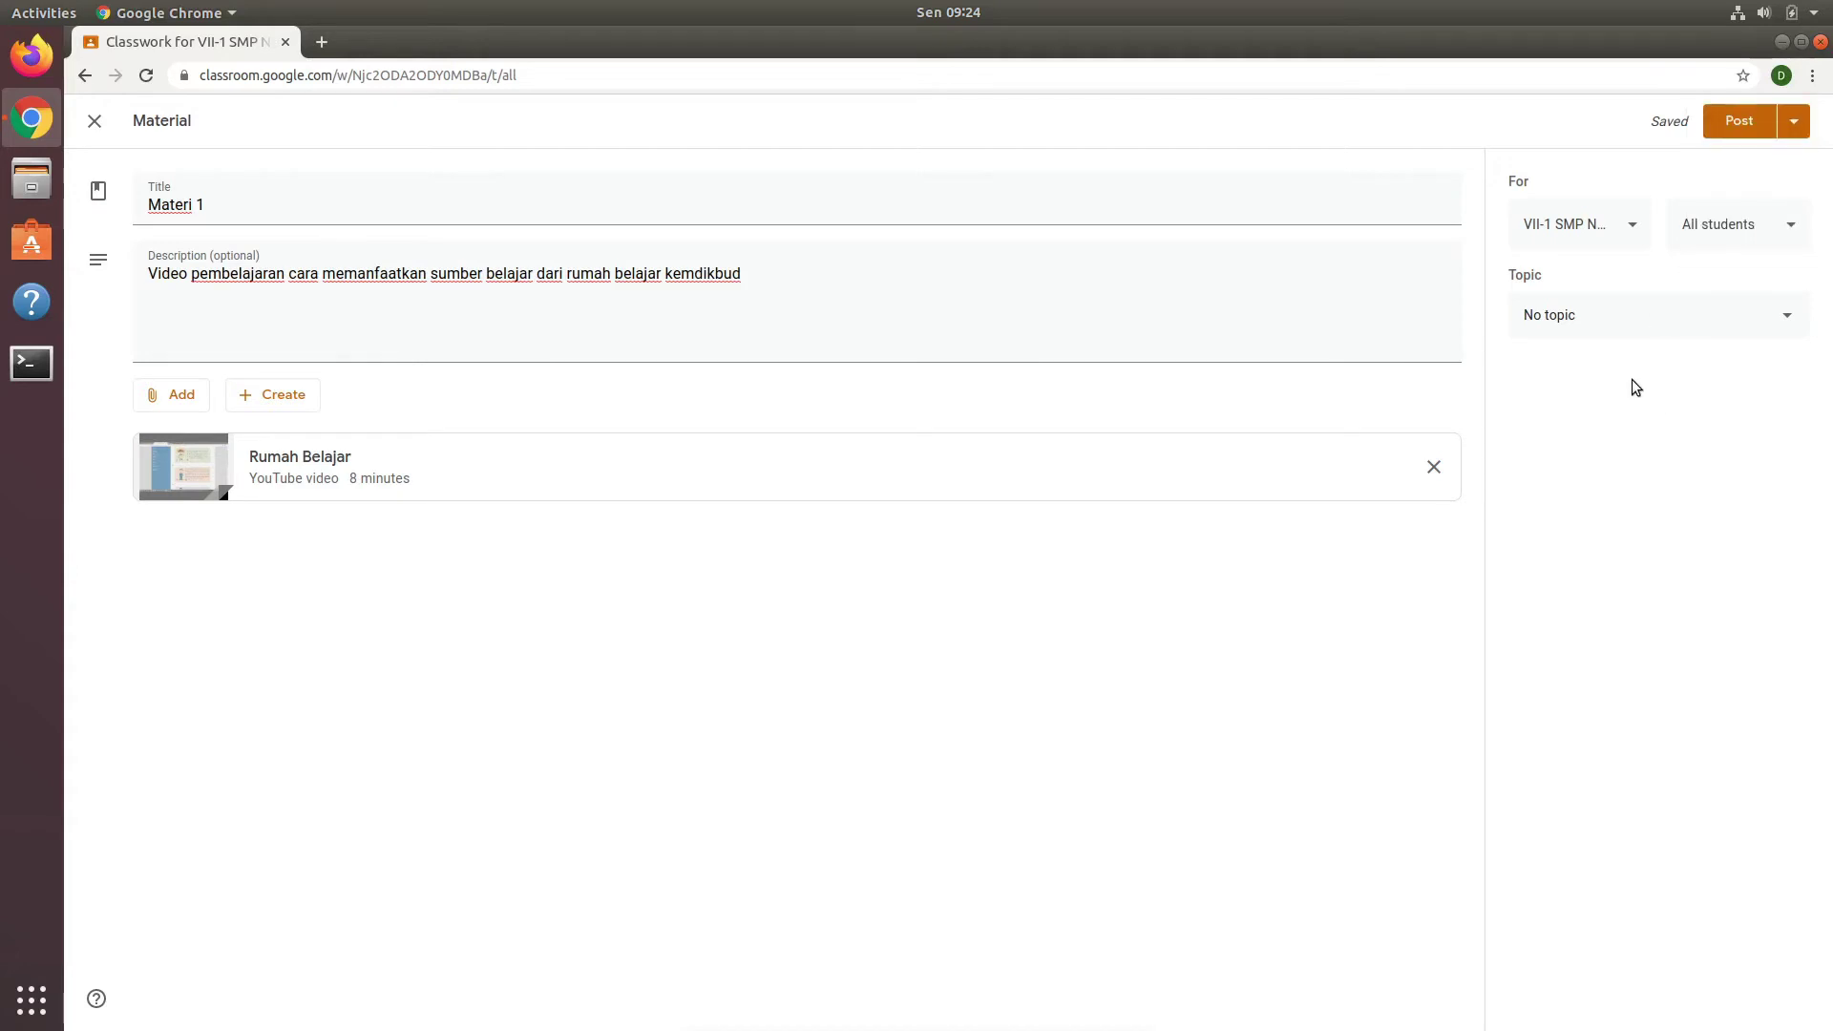
pyautogui.click(1636, 239)
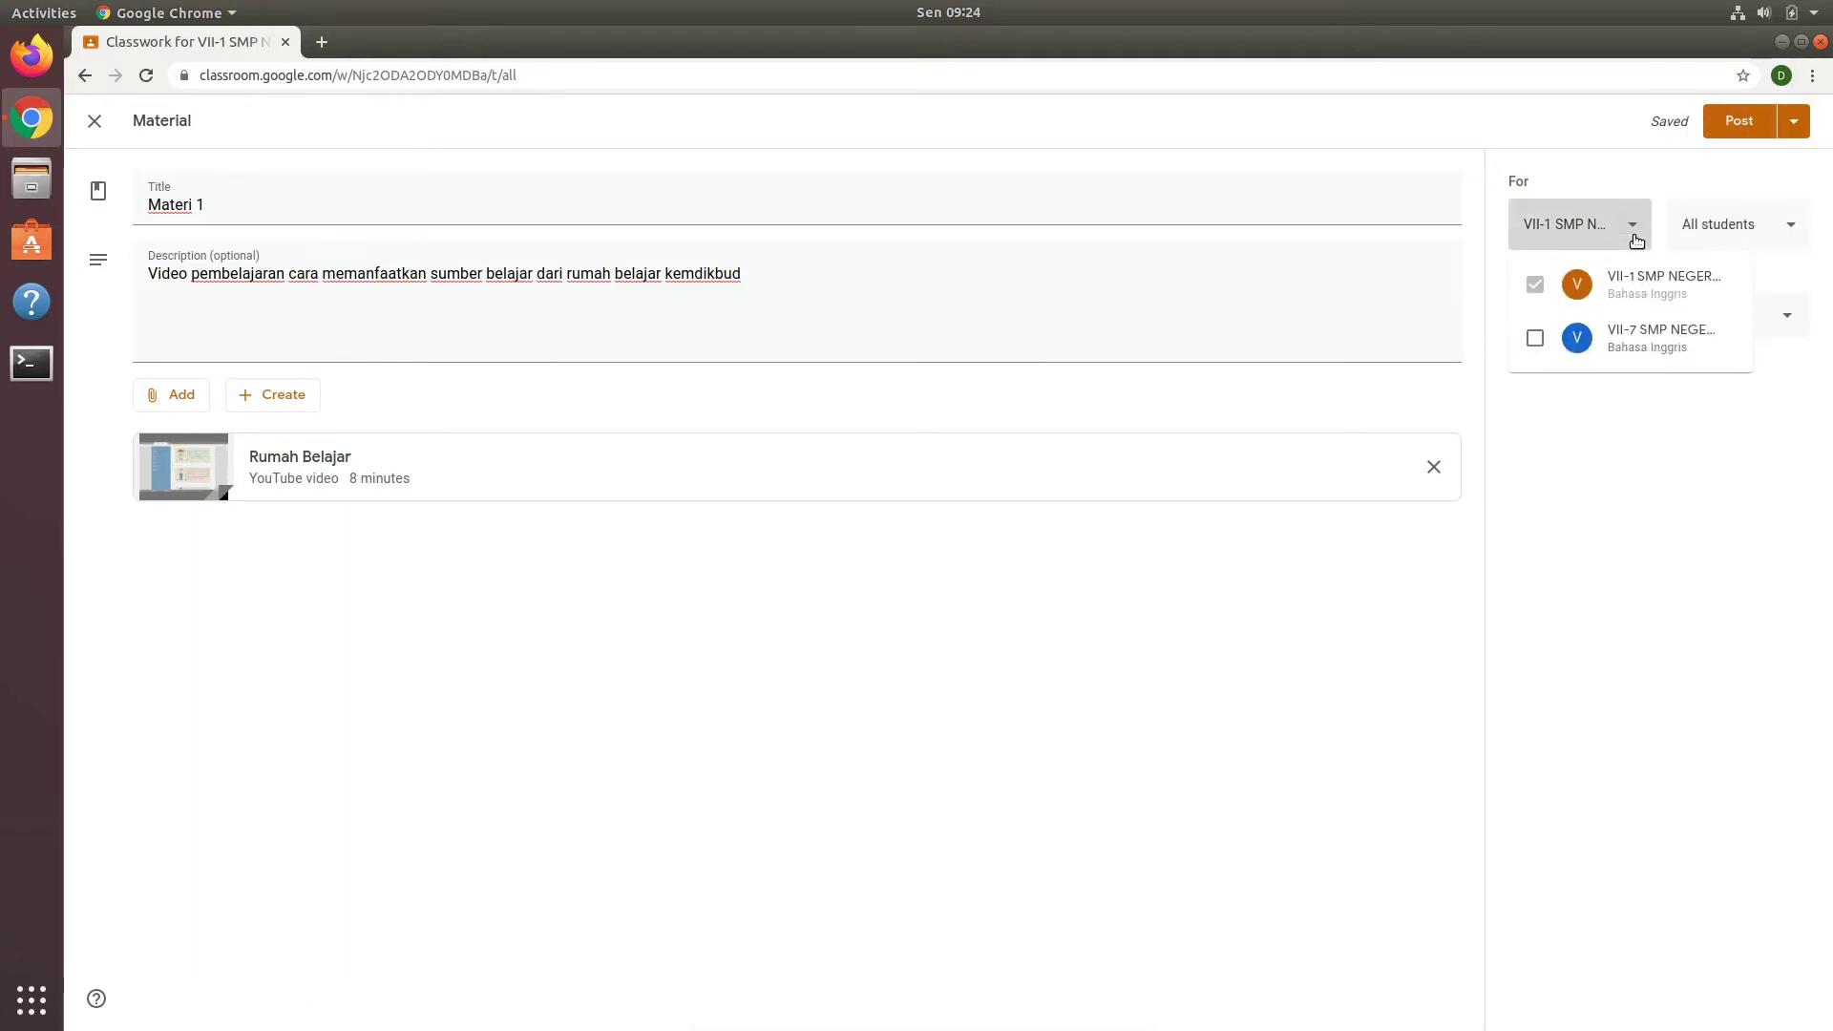
pyautogui.click(1535, 344)
pyautogui.click(1535, 340)
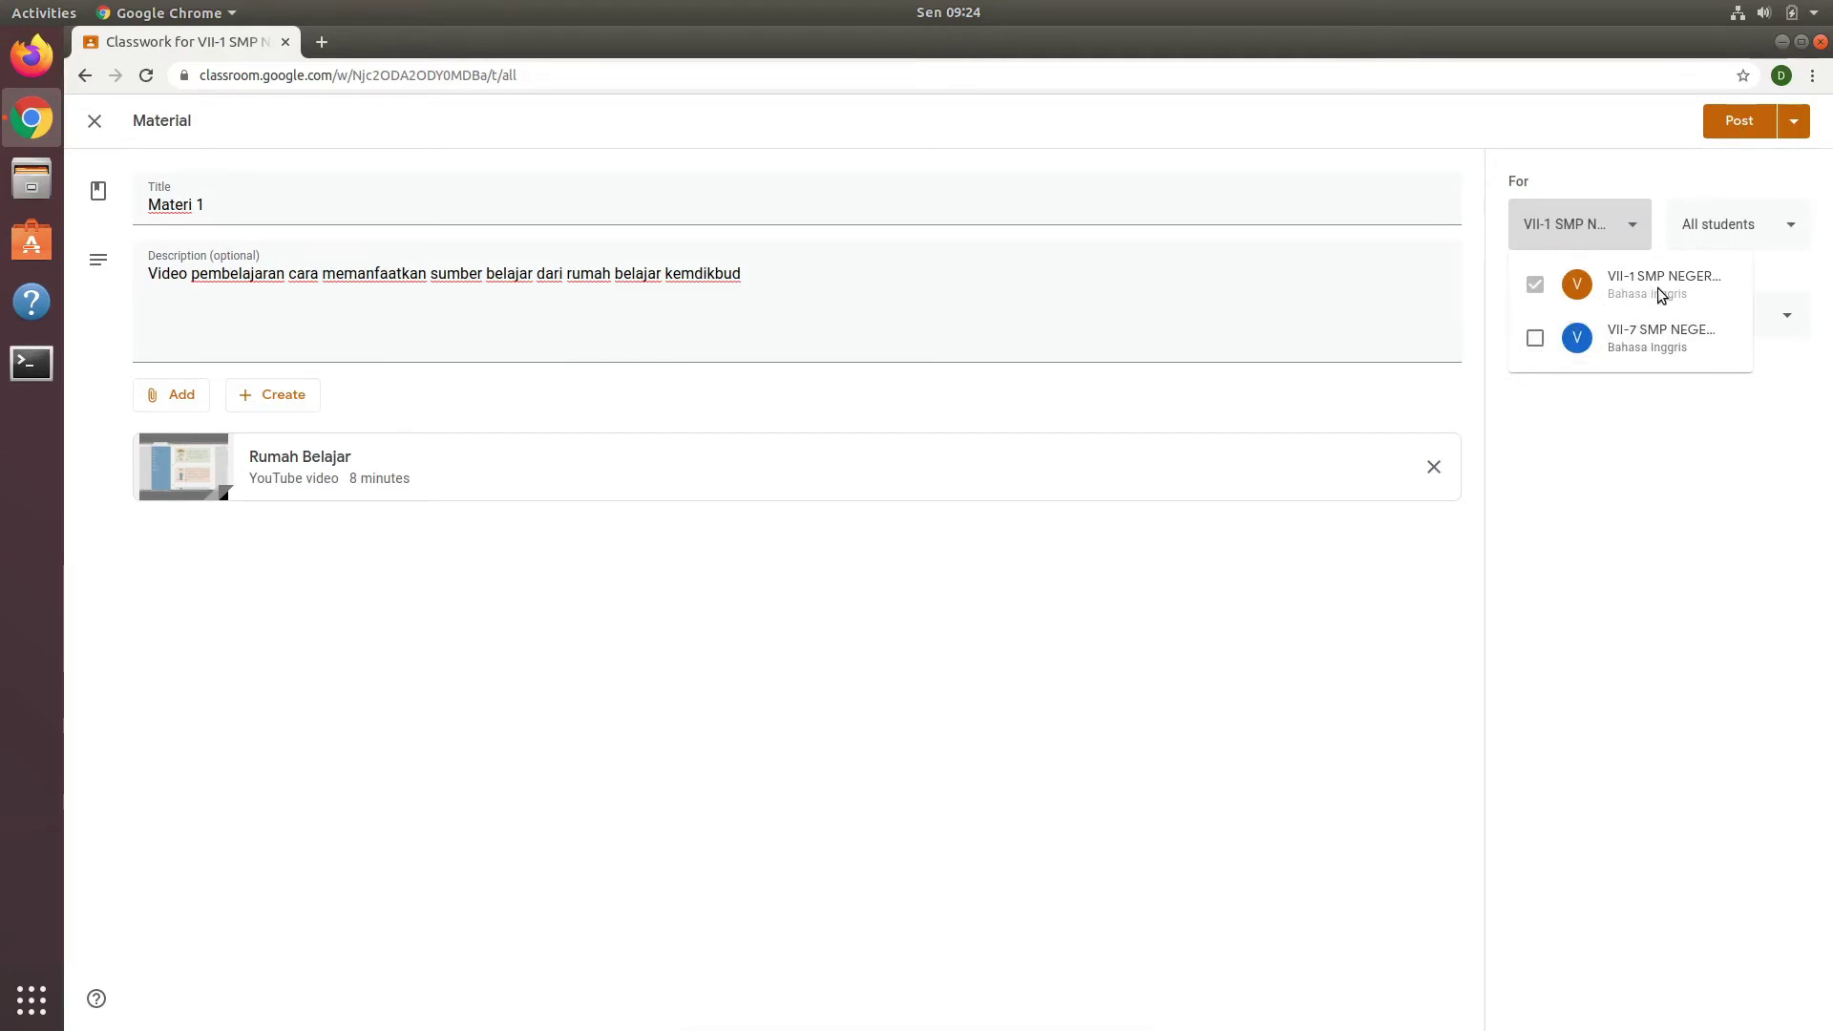
pyautogui.click(1697, 503)
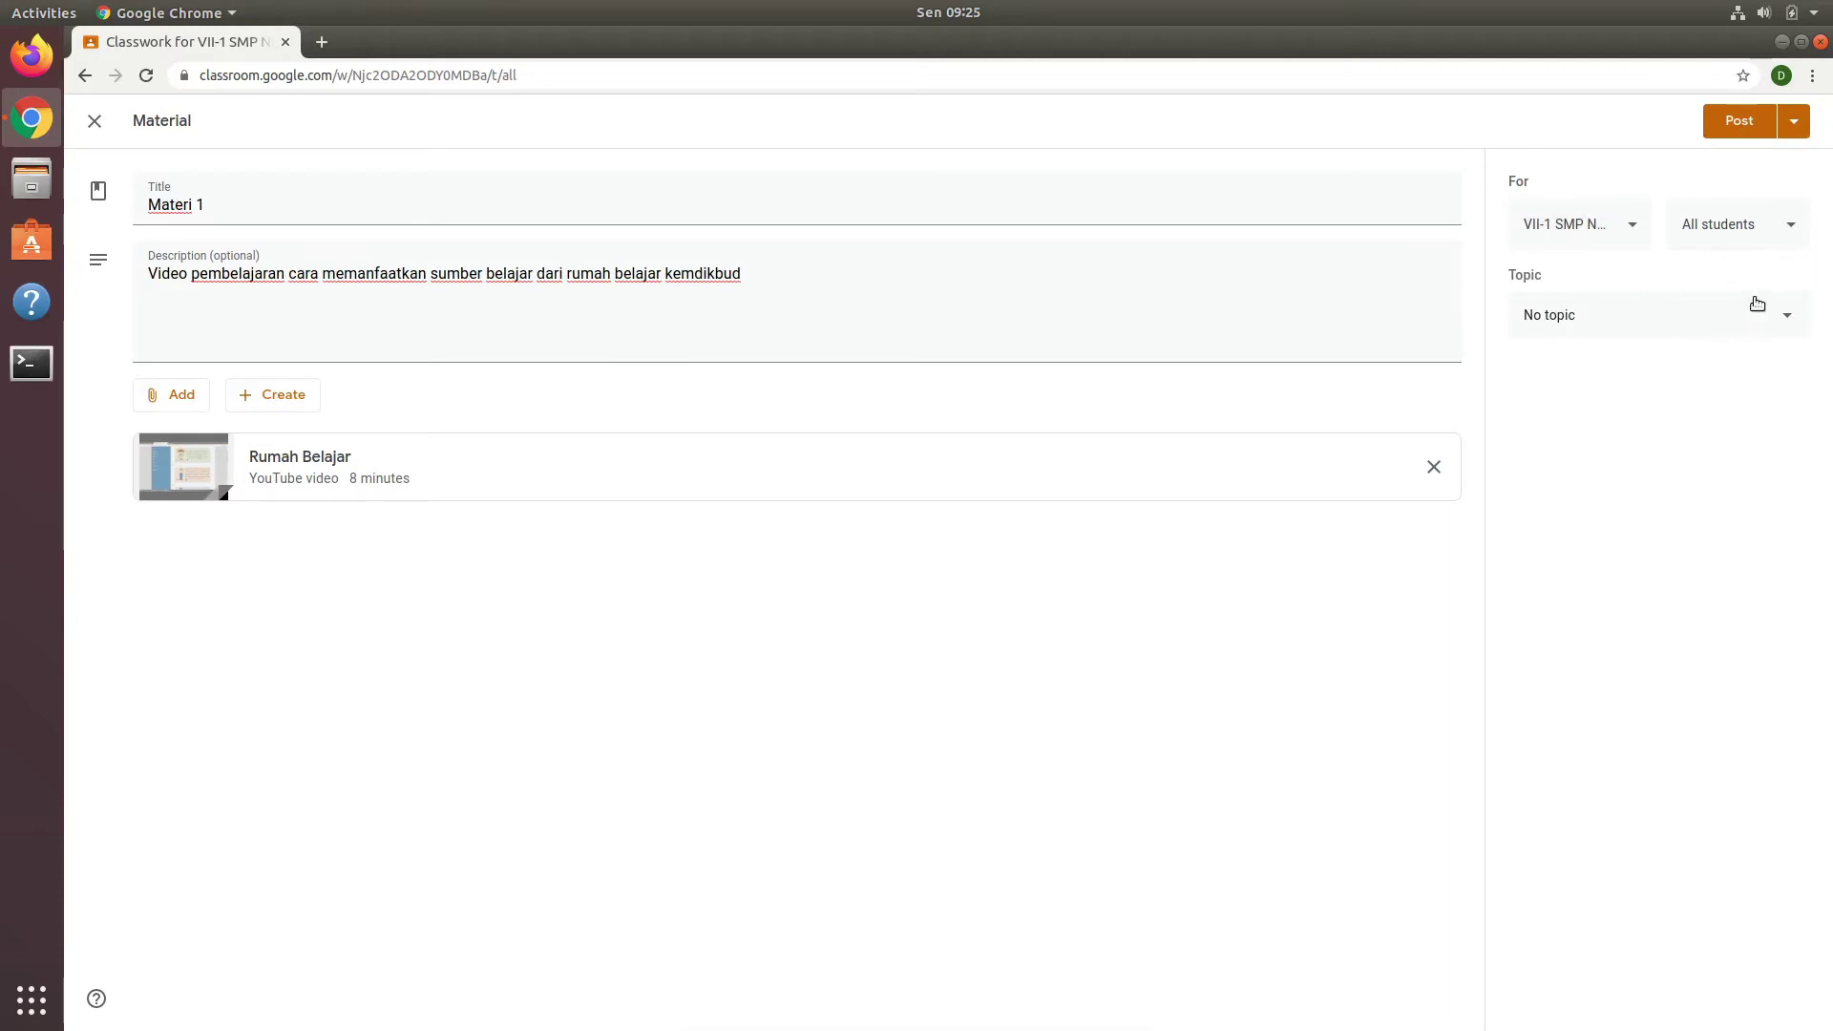
pyautogui.click(1741, 128)
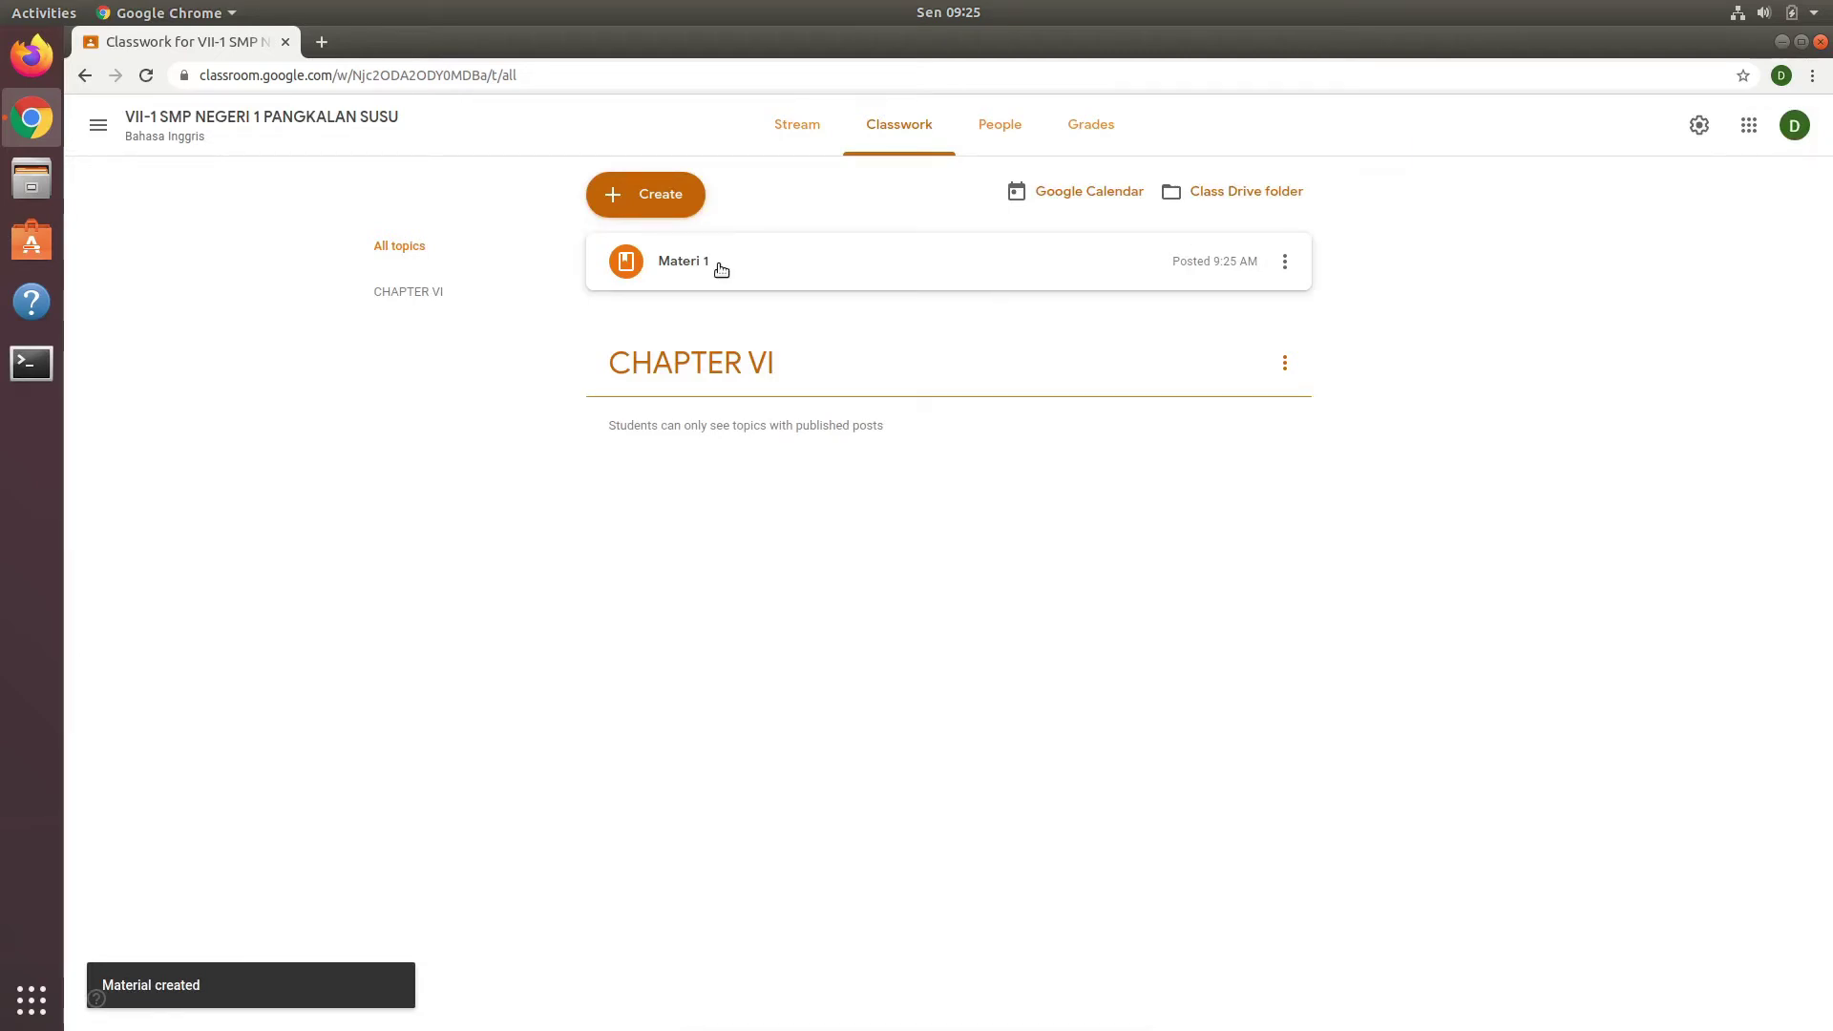
# Step: Move Materi 1 under CHAPTER VI and add a new topic named TUGAS CHAPTER VI
pyautogui.moveTo(720, 269); pyautogui.dragTo(760, 397)
pyautogui.moveTo(703, 362); pyautogui.dragTo(721, 388)
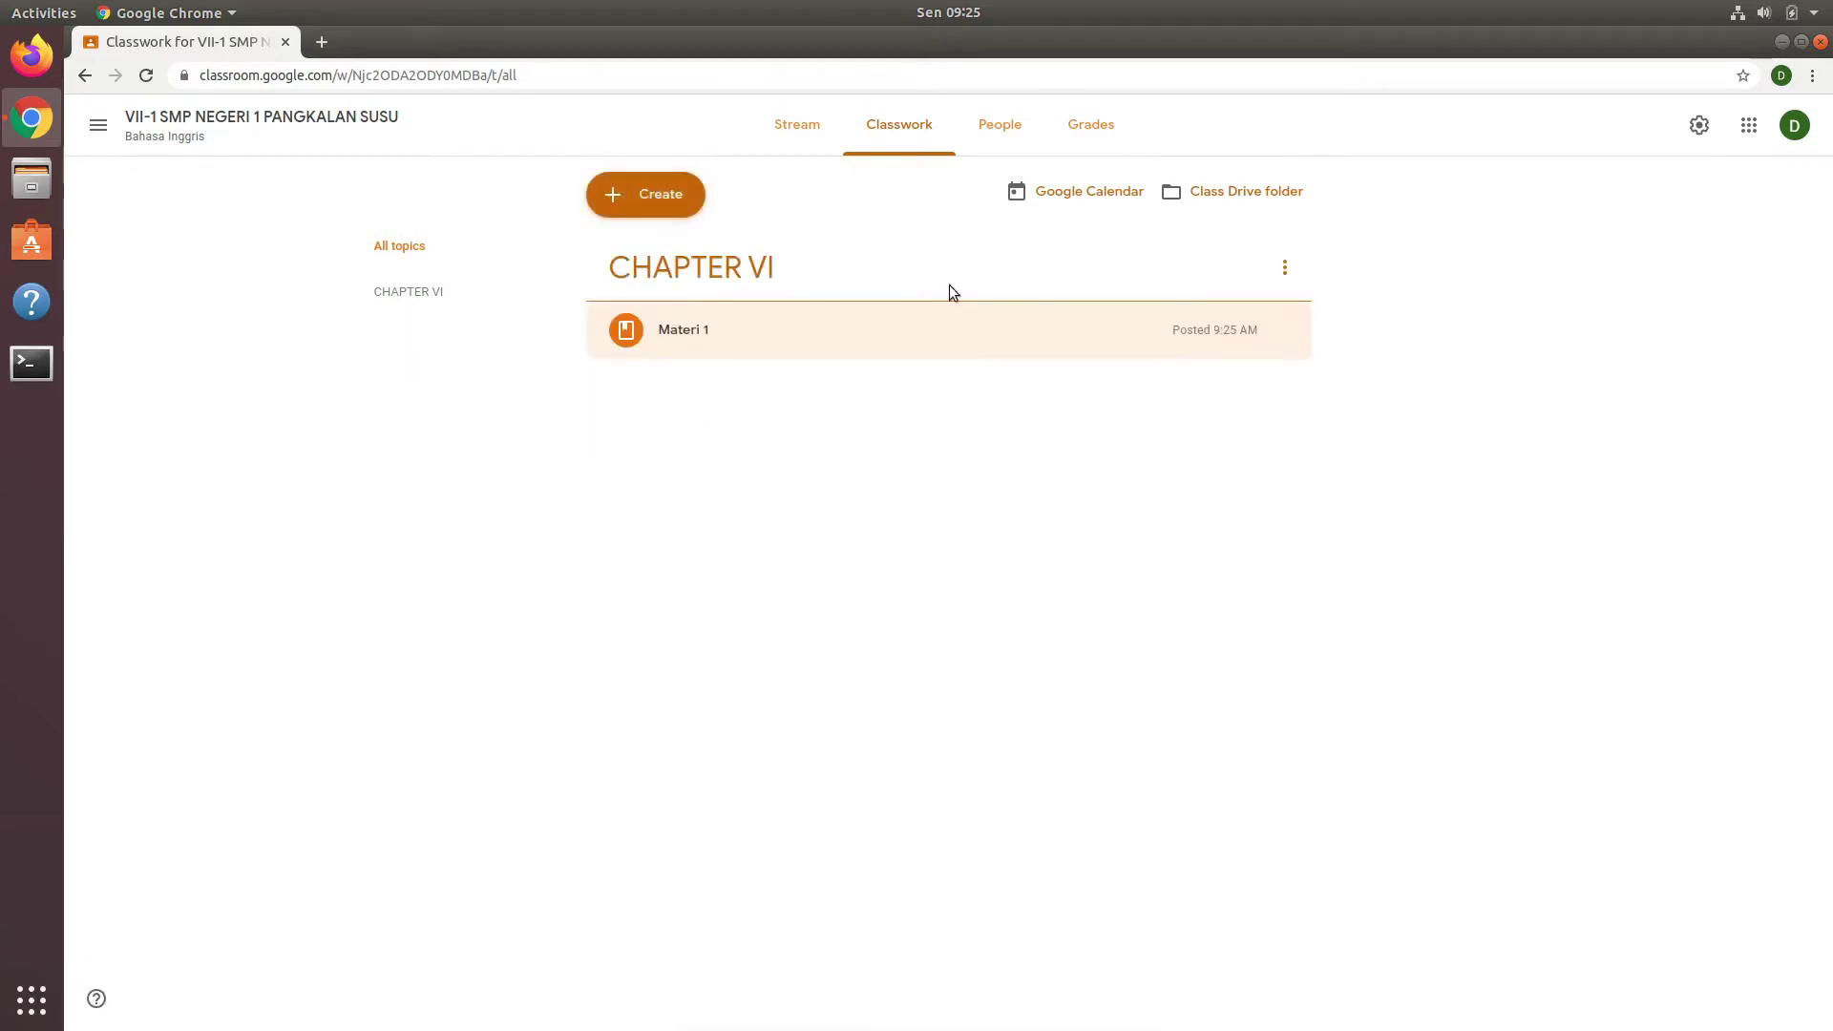
pyautogui.click(656, 202)
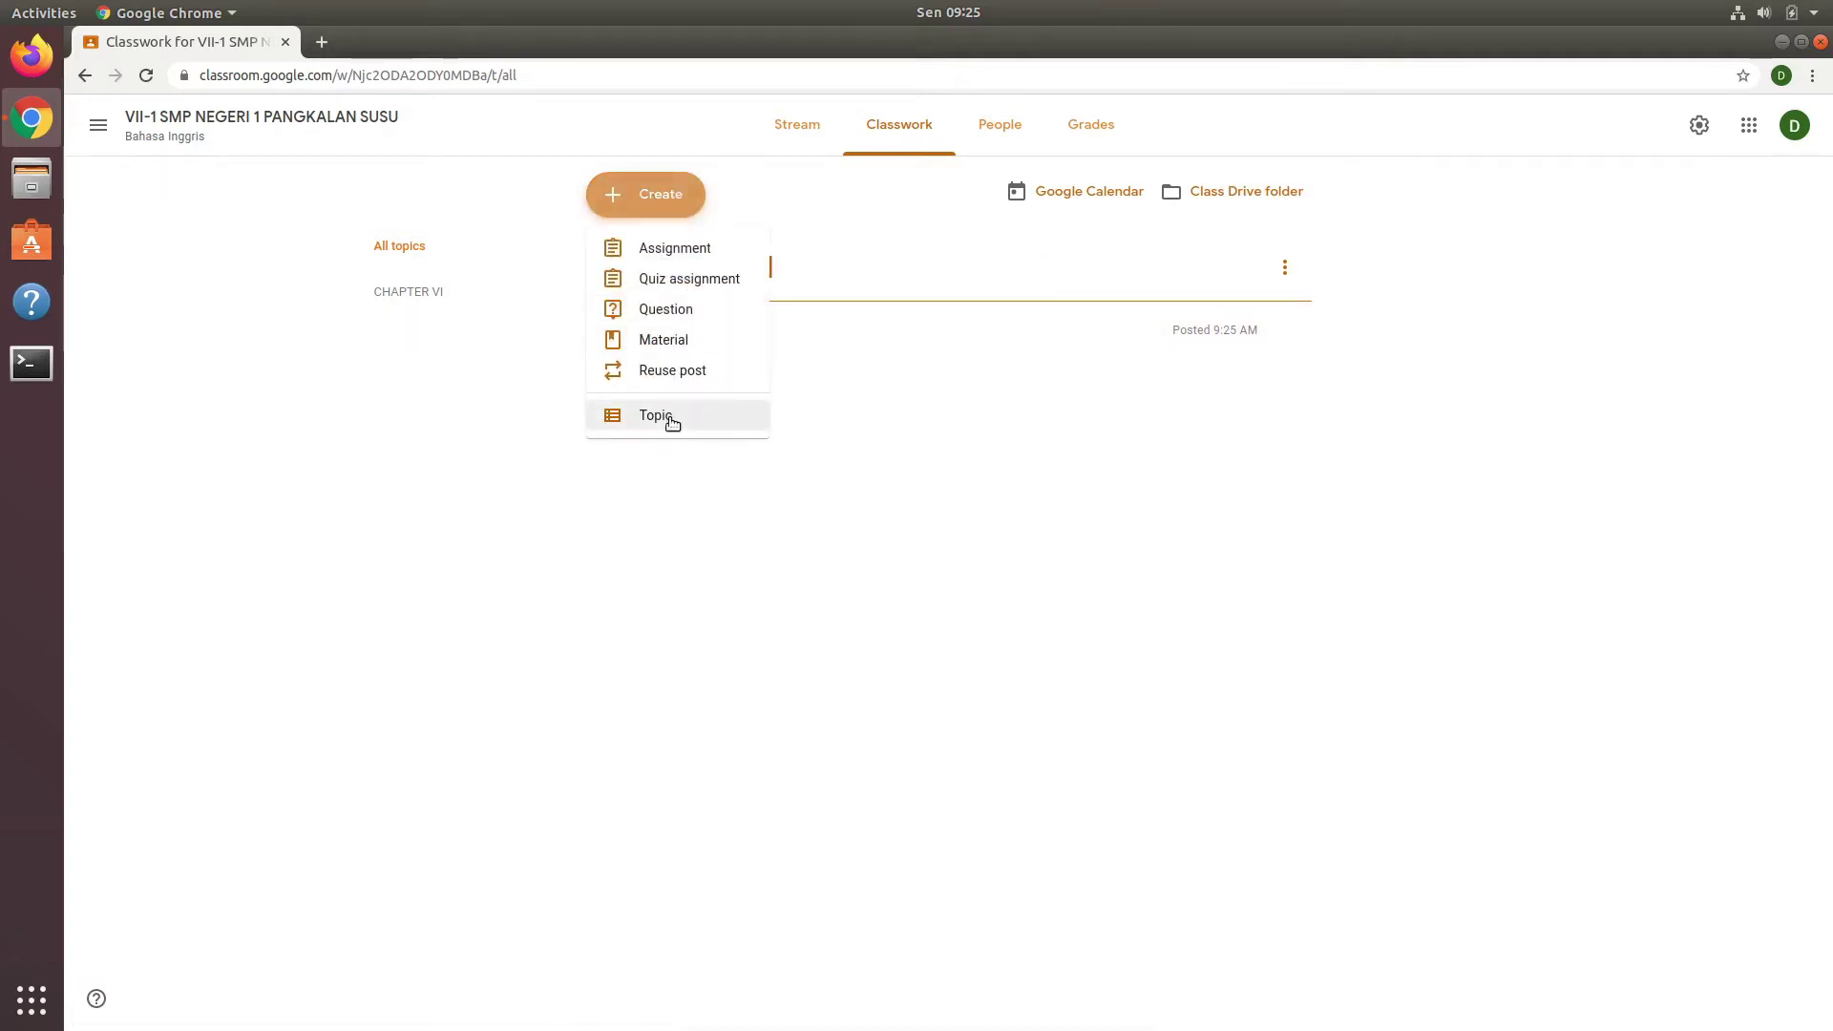
pyautogui.click(669, 417)
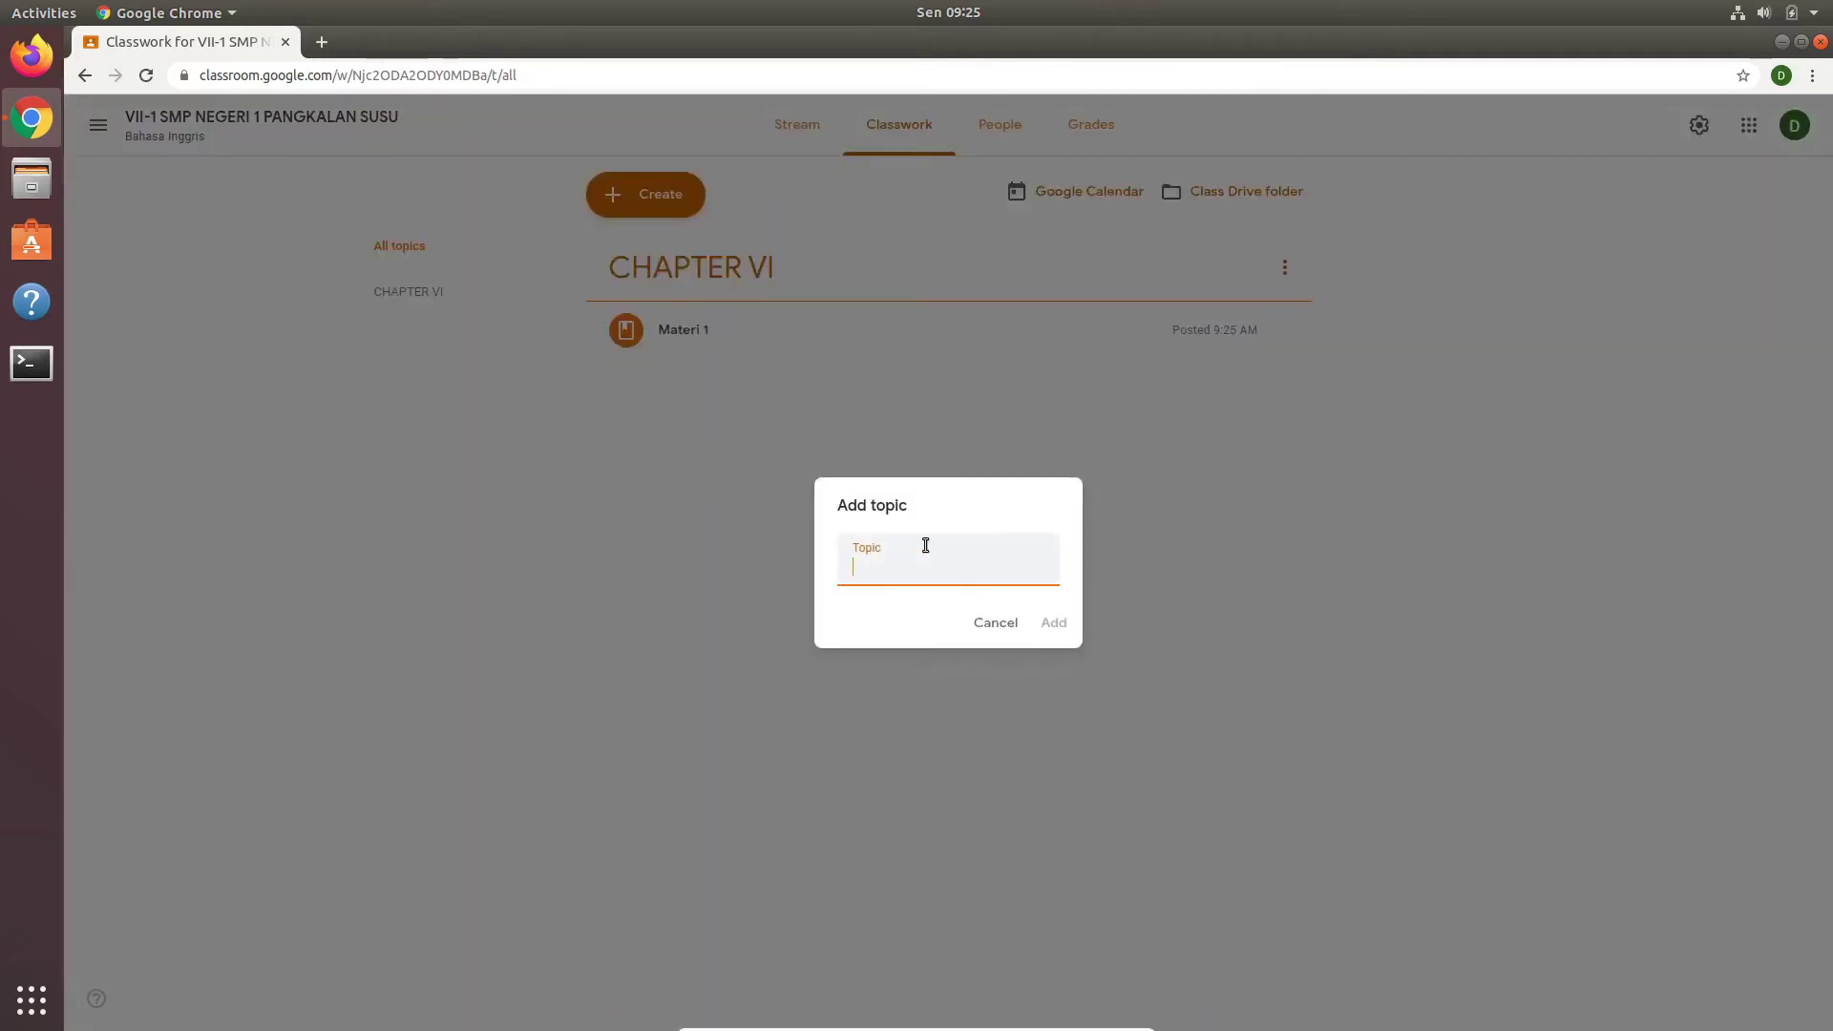
pyautogui.write('TUGAS CHAPTER VI')
pyautogui.click(1054, 621)
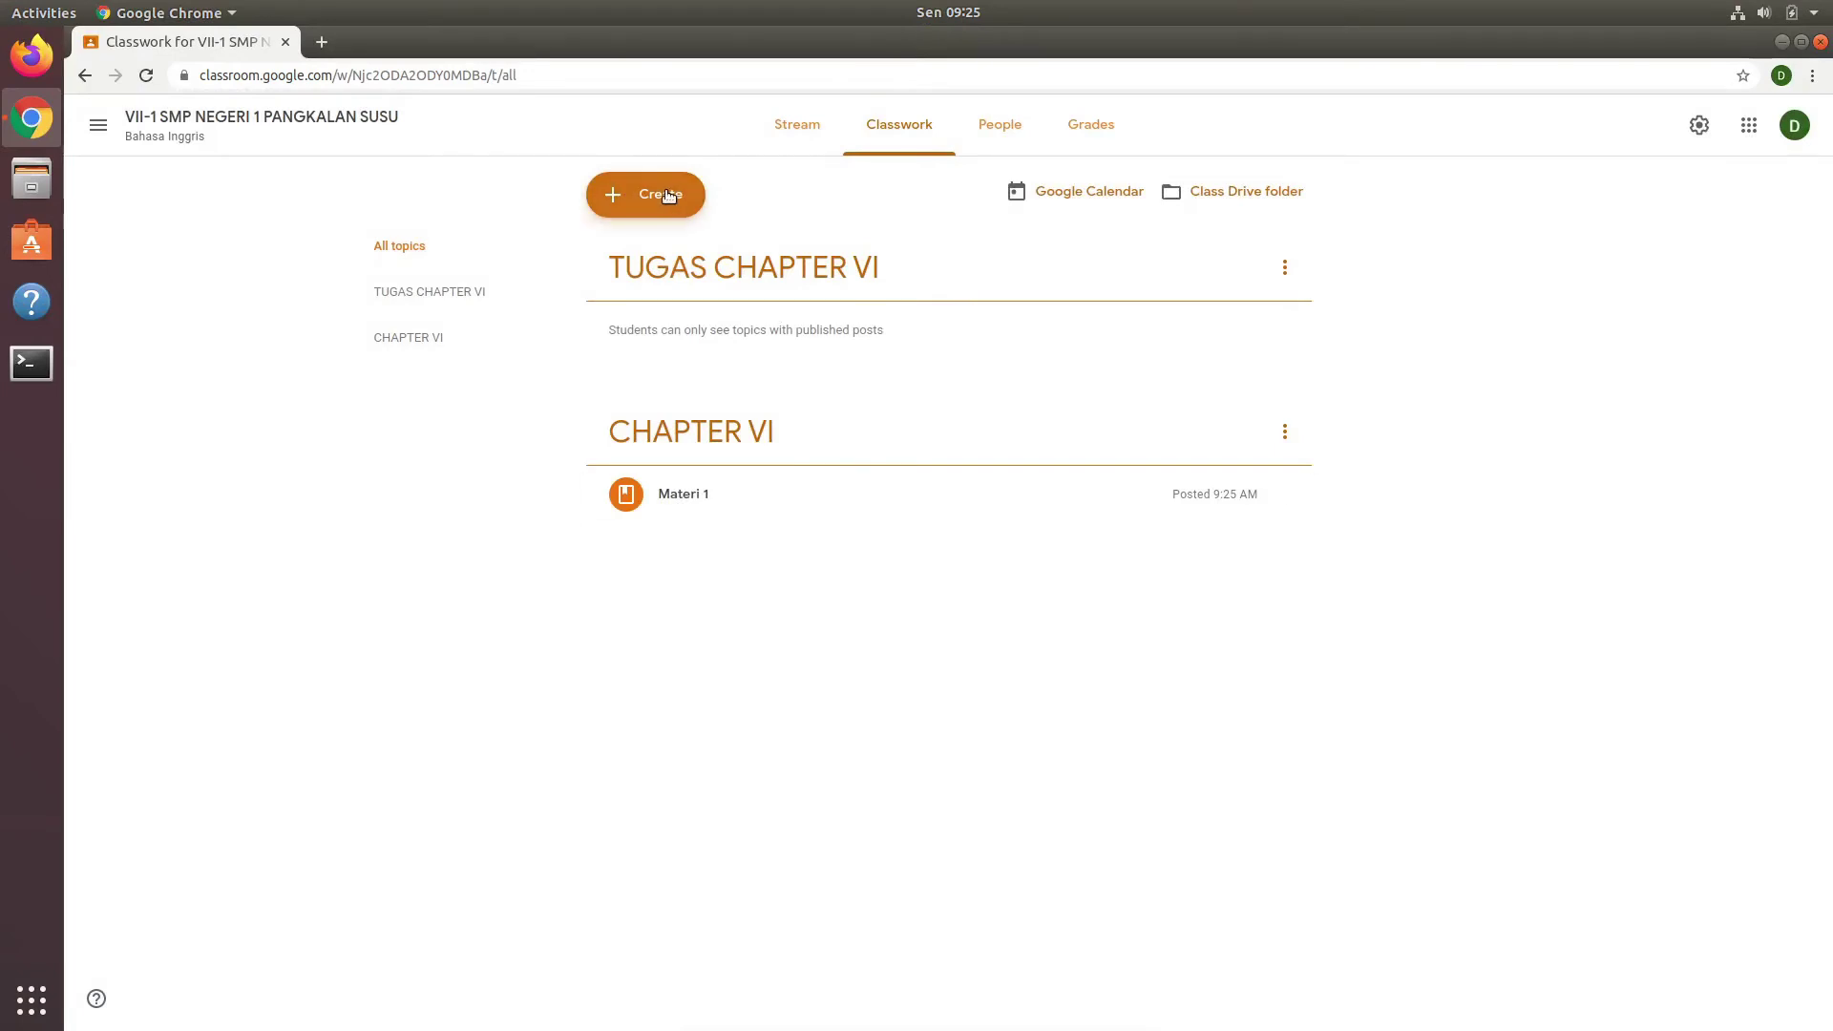
pyautogui.click(642, 193)
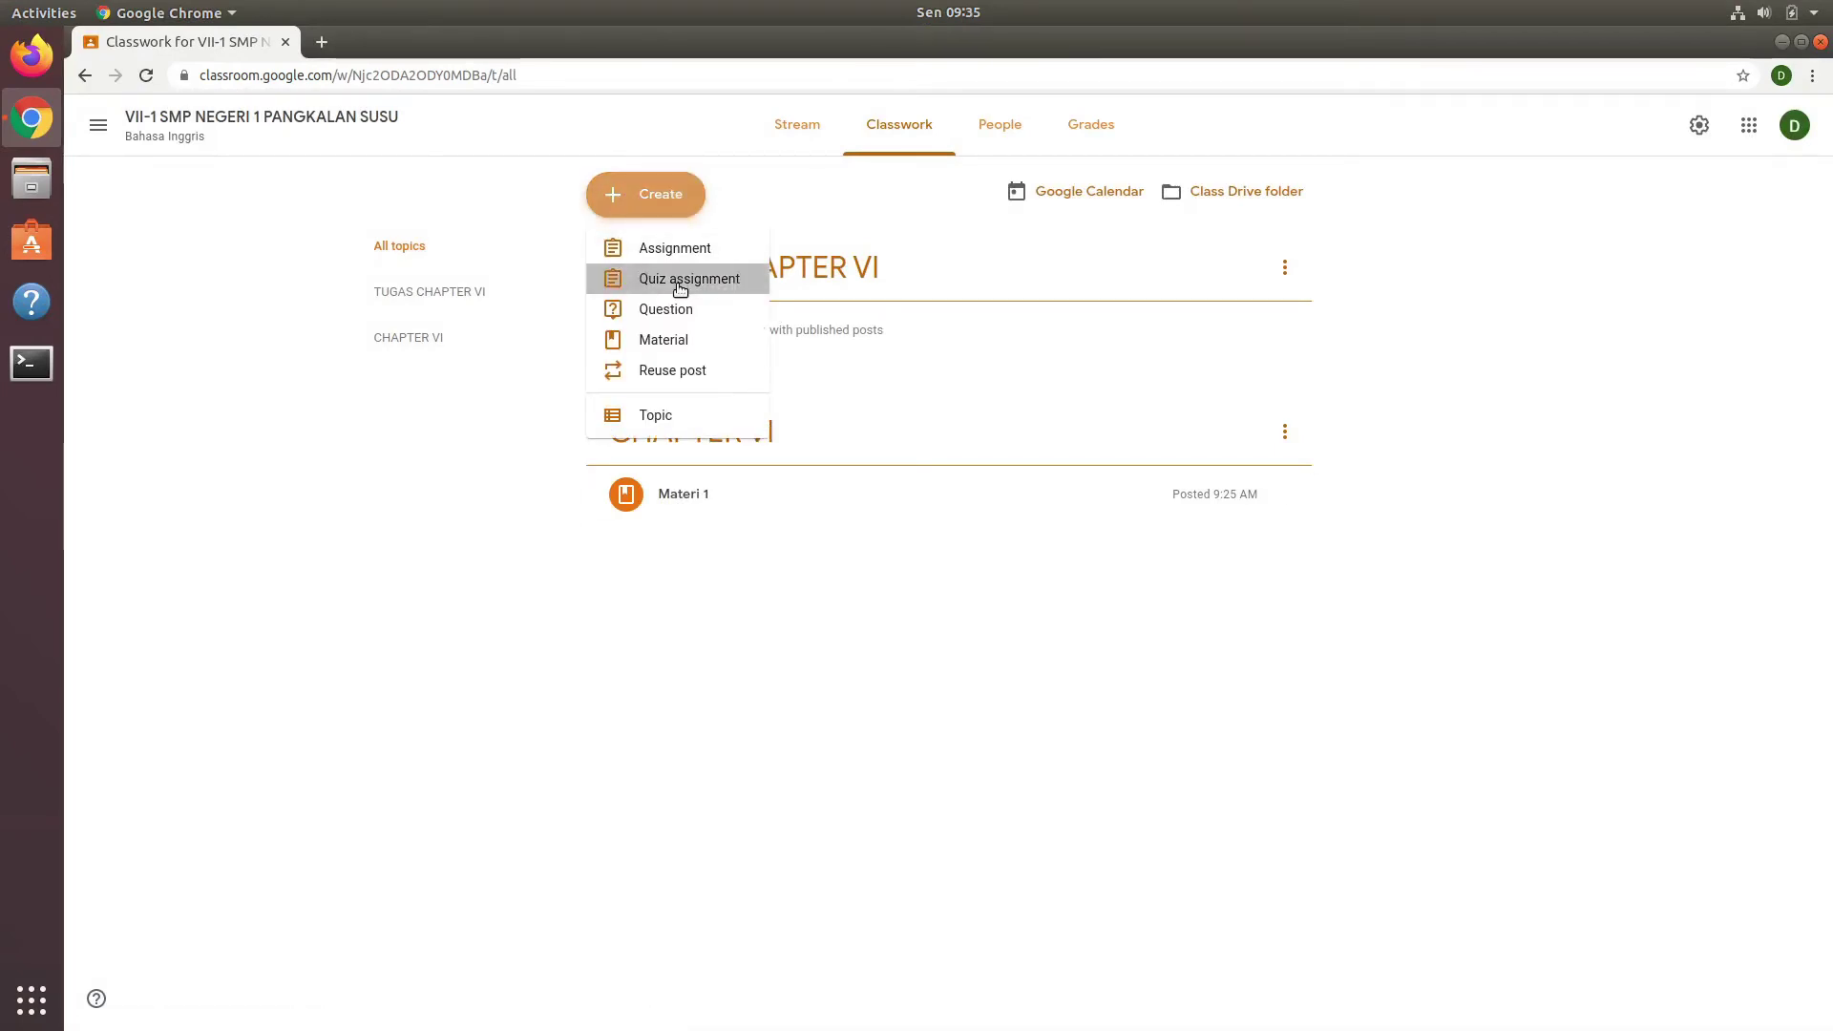
# Step: Create quiz assignment TUGAS MATERI 1 with instructions 'Kerjakan tugas ini secara mandiri' and open its Blank Quiz
pyautogui.click(679, 286)
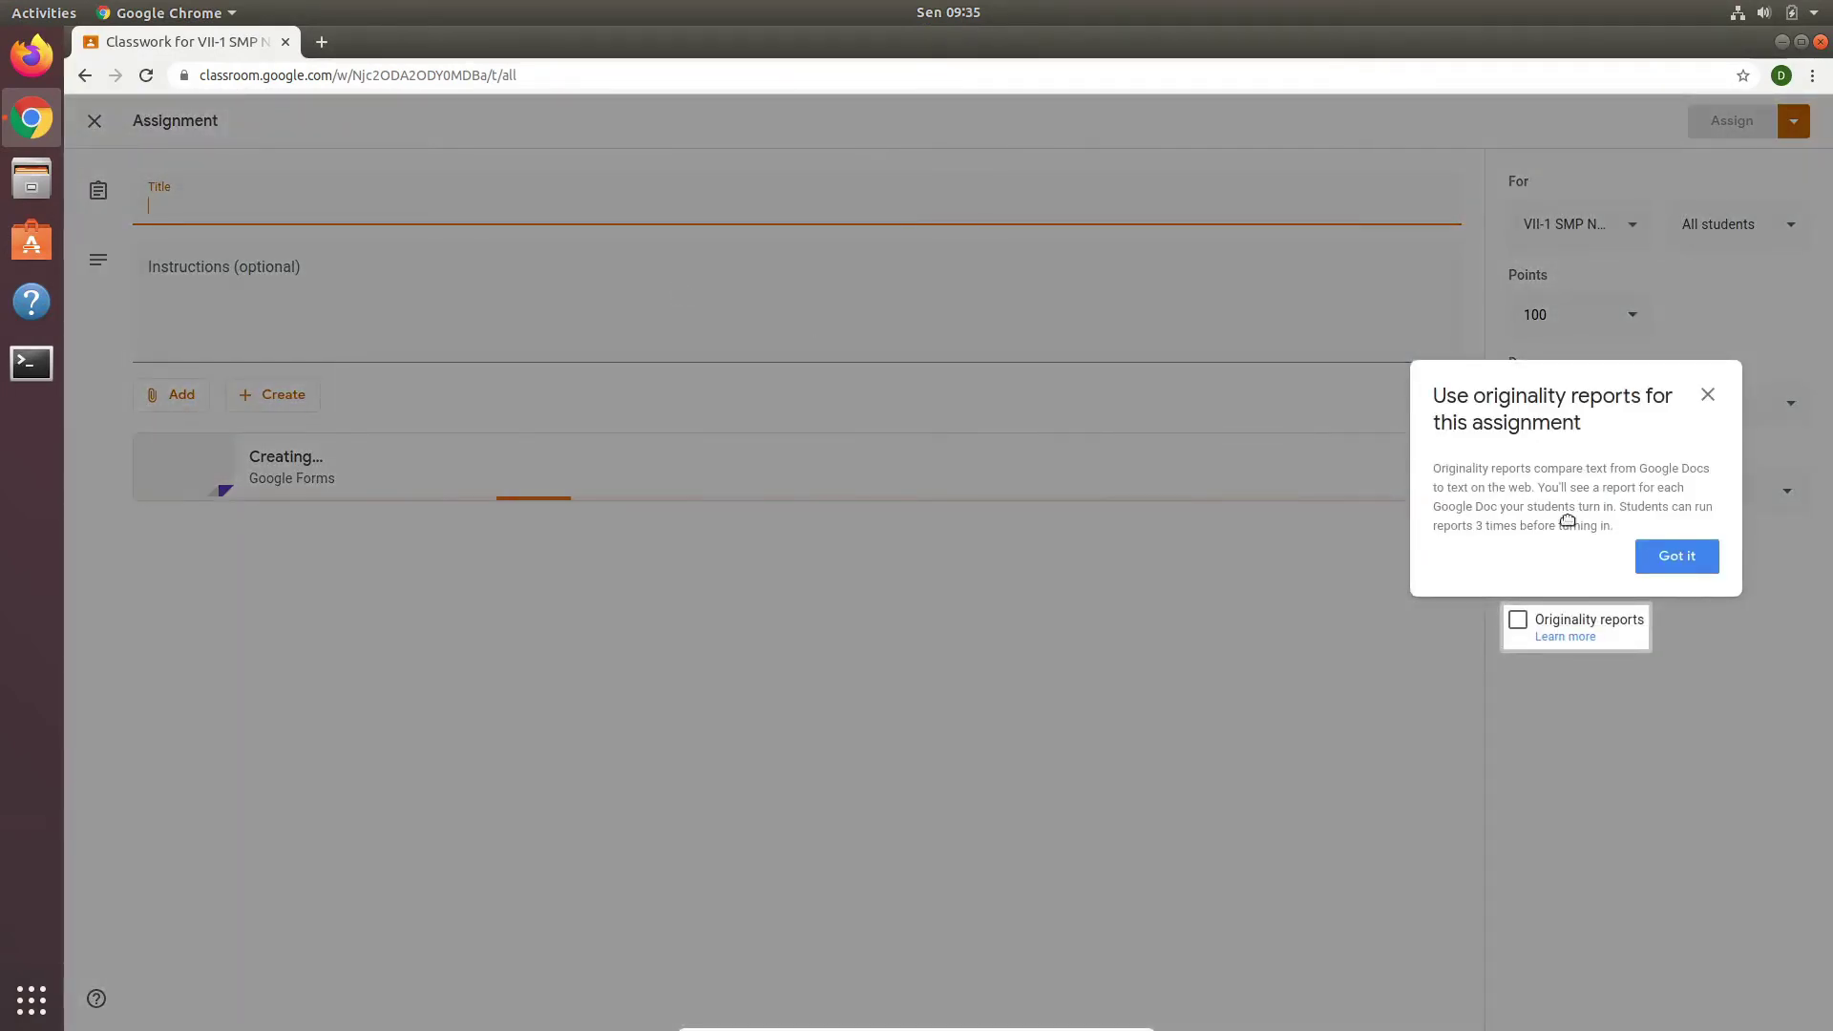
pyautogui.click(1678, 556)
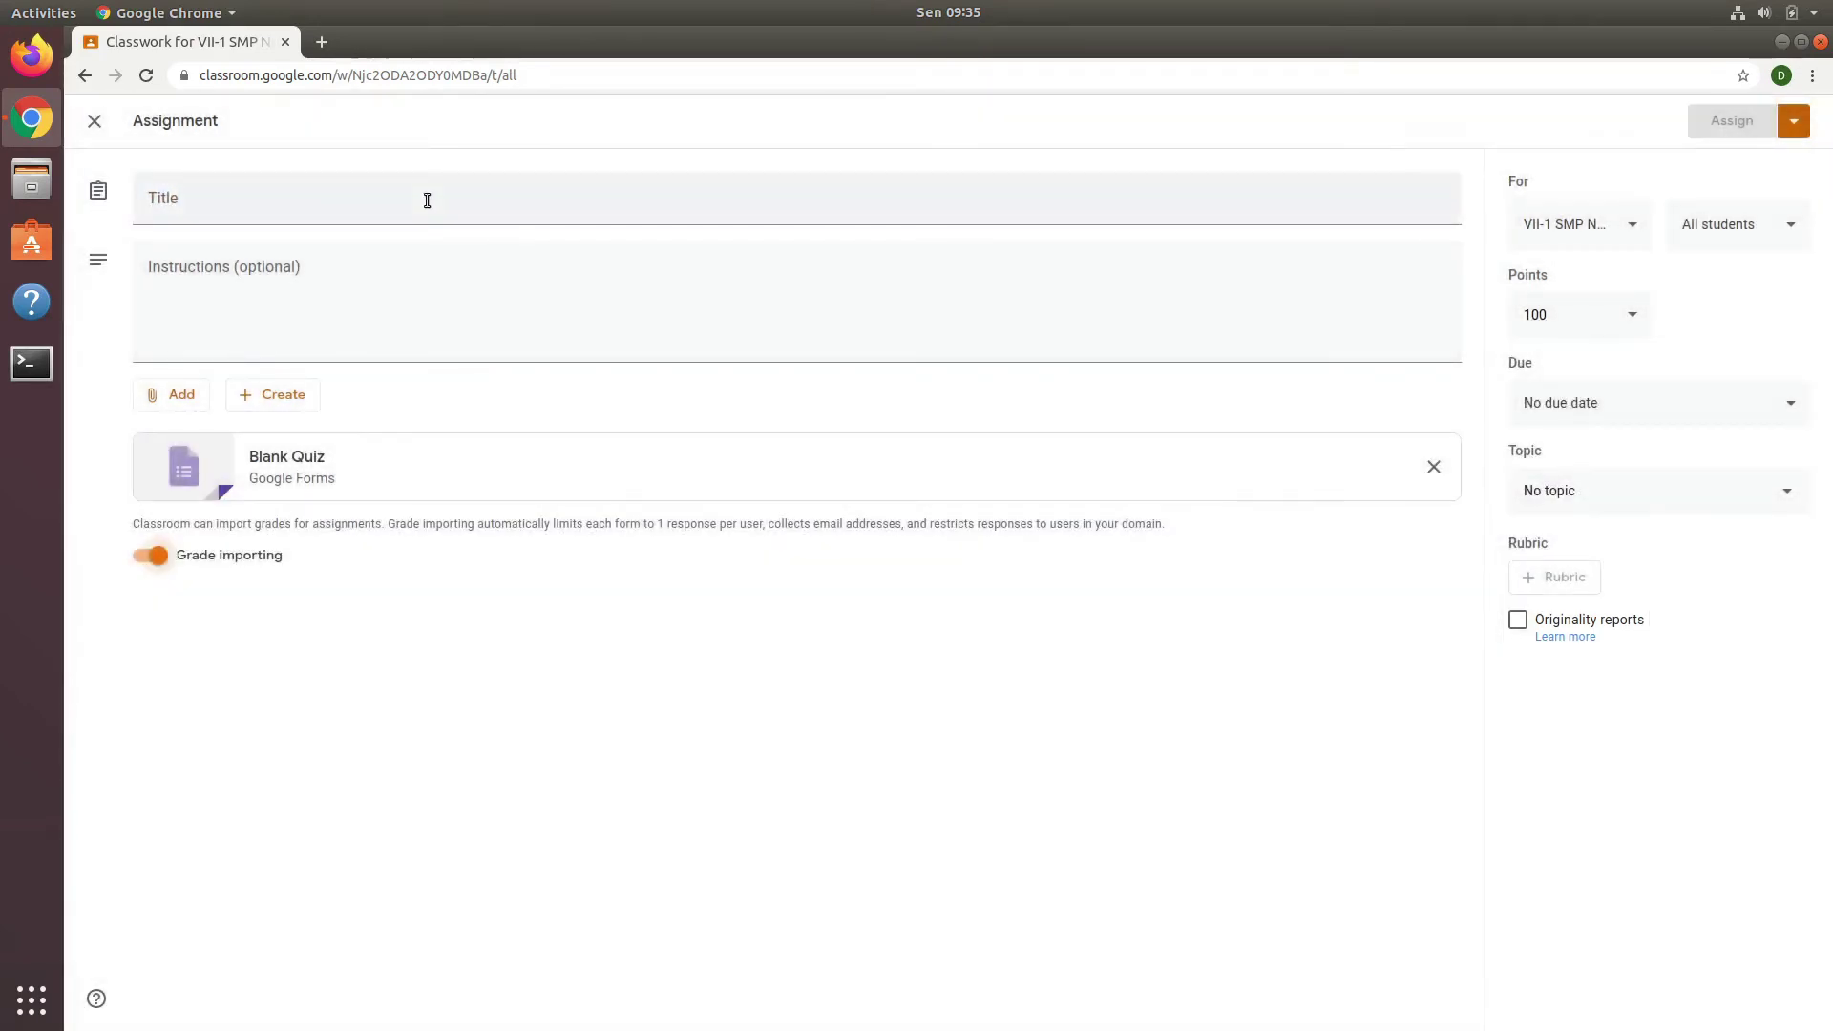
pyautogui.click(426, 200)
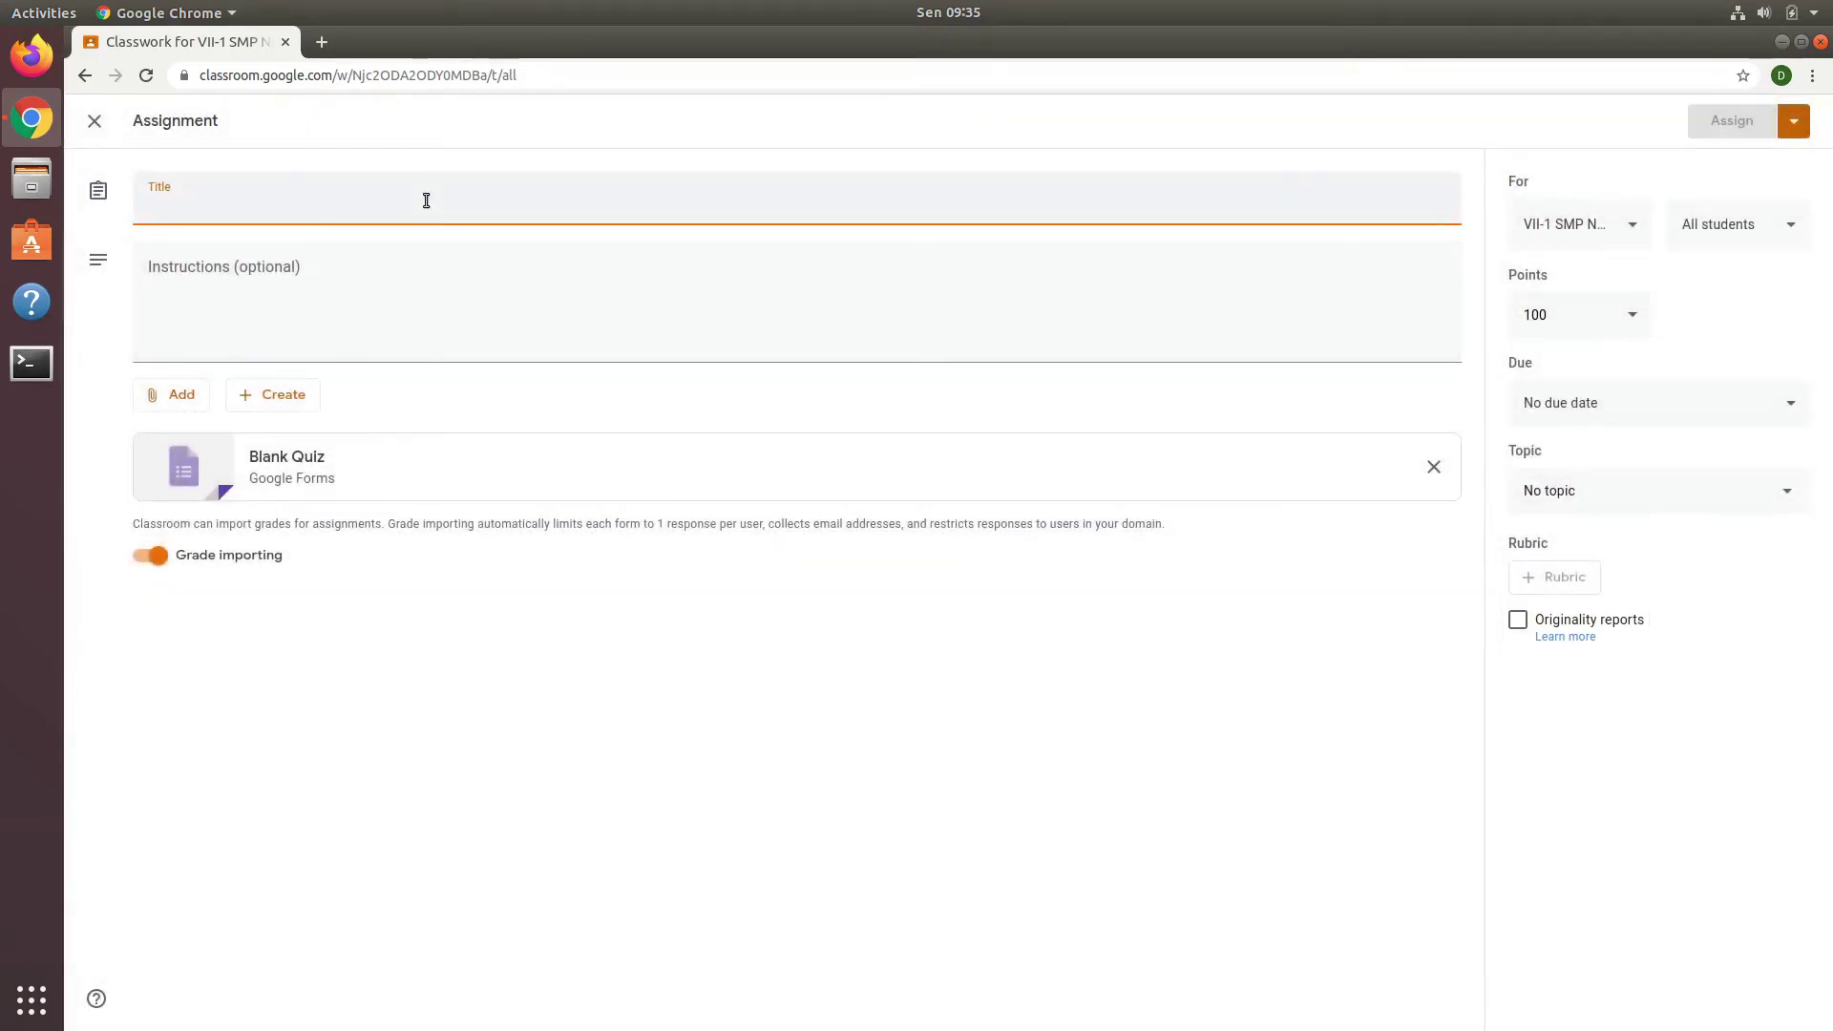
pyautogui.write('TUGAS')
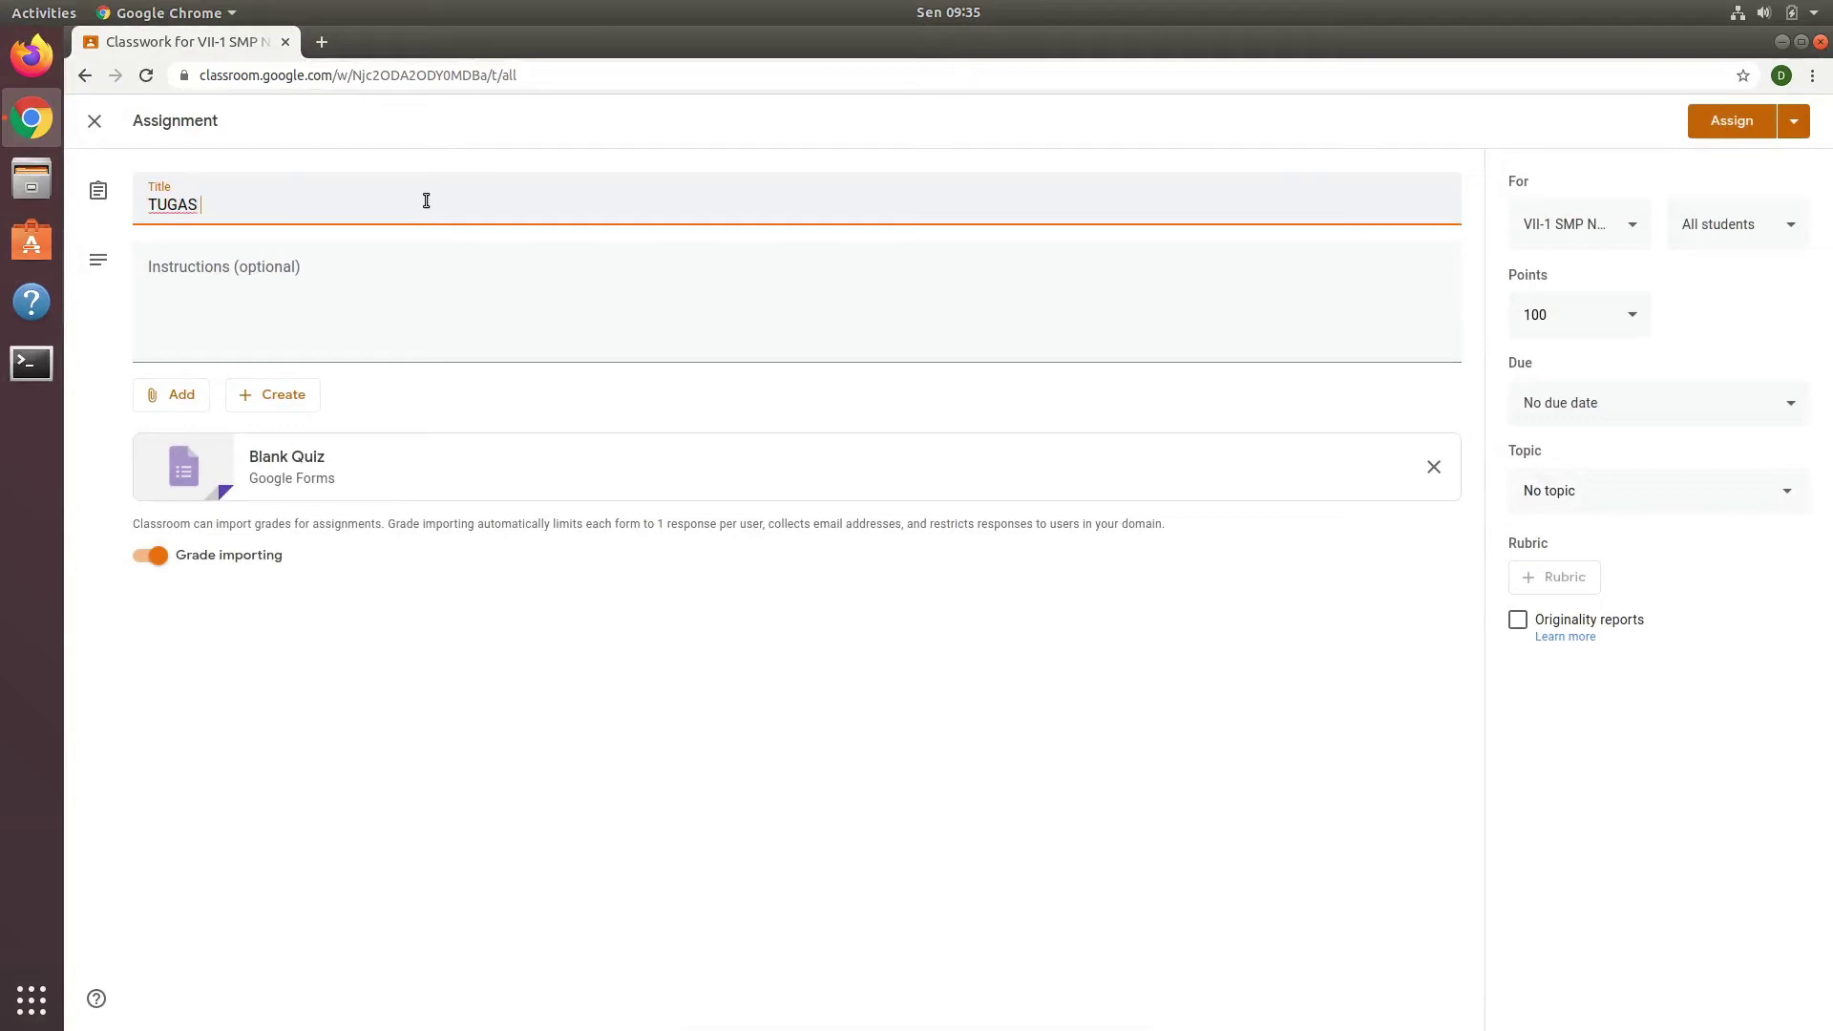
pyautogui.write(' MATERI 1')
pyautogui.moveTo(425, 200); pyautogui.dragTo(262, 181)
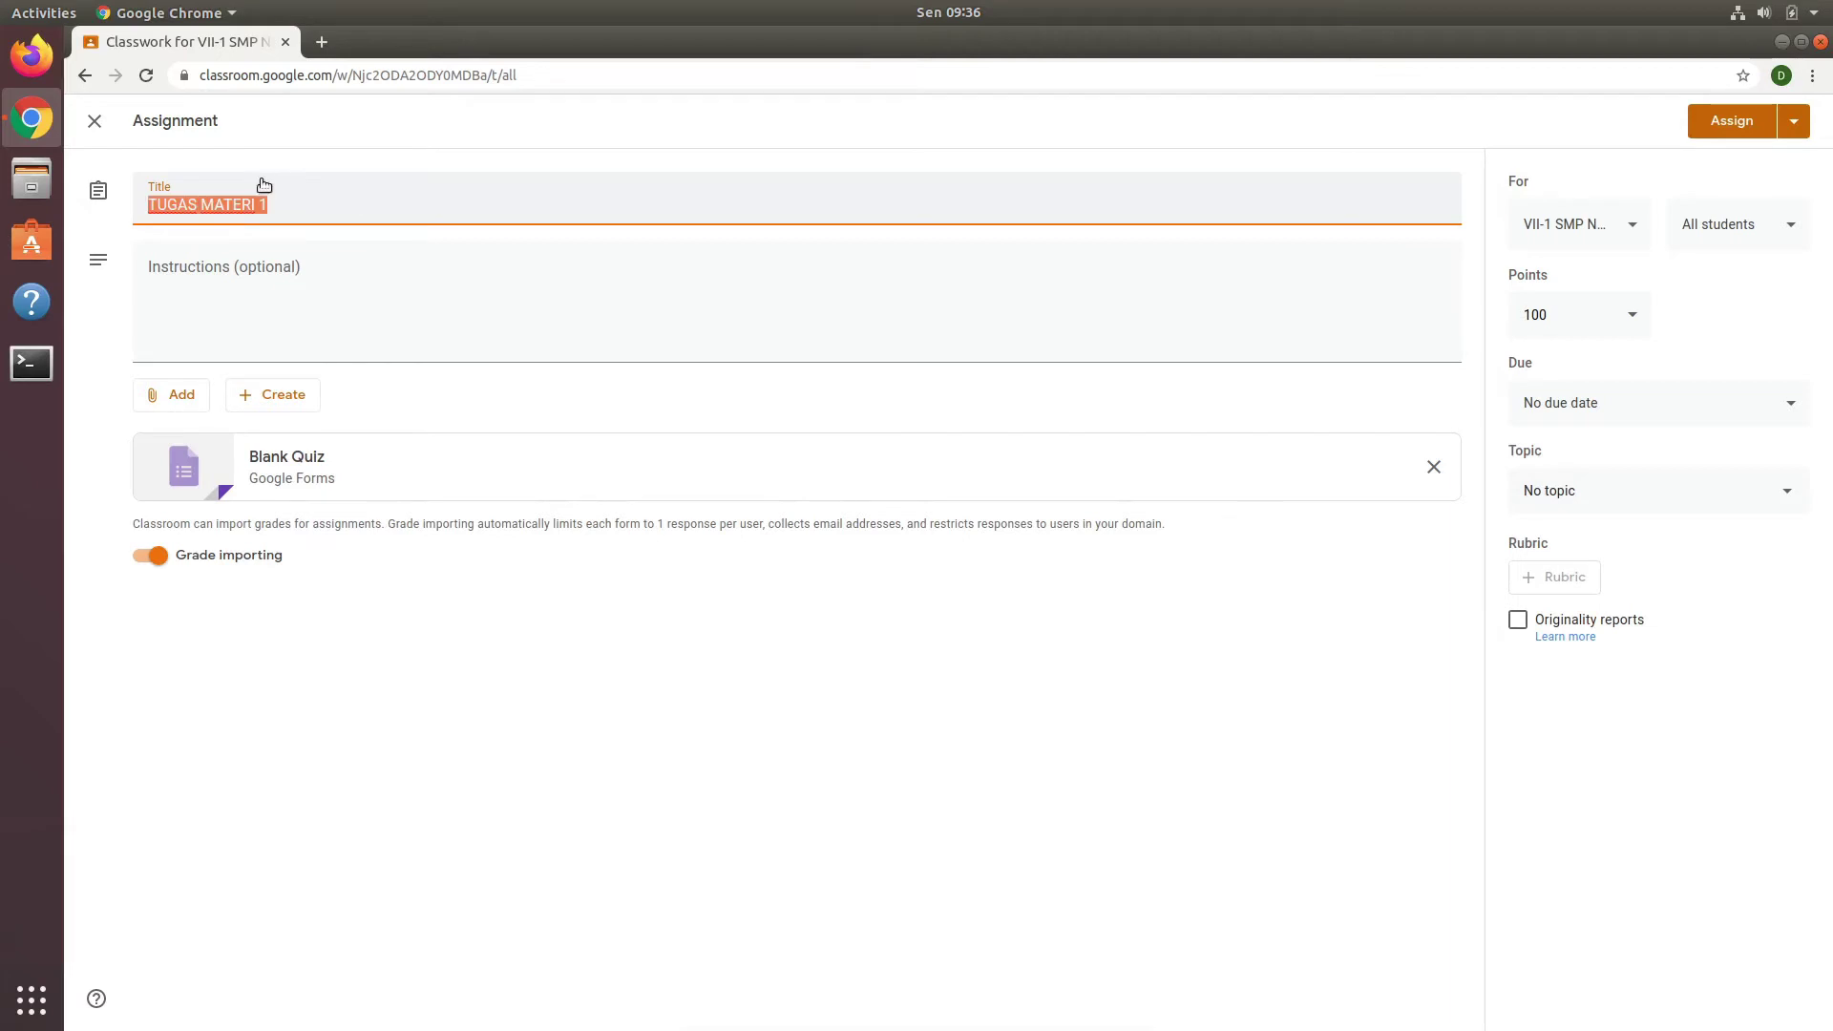
pyautogui.click(220, 269)
pyautogui.write('Kerj')
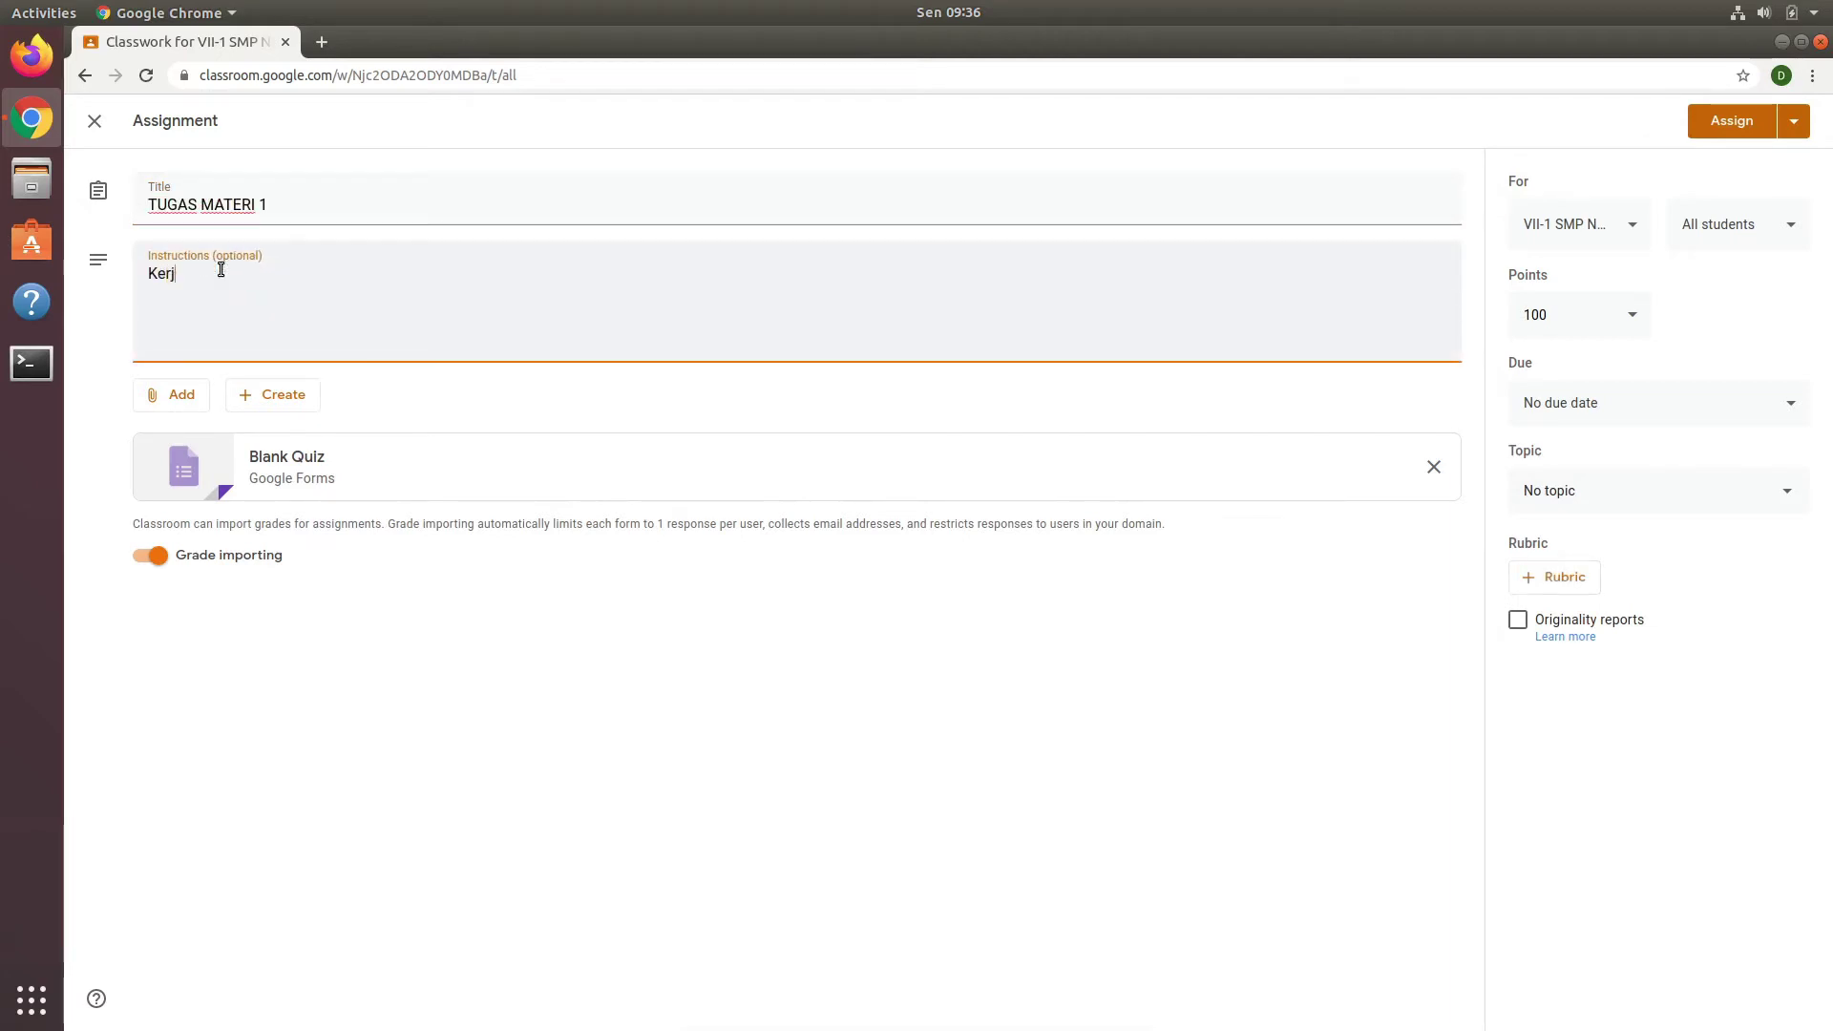
pyautogui.write('akan t')
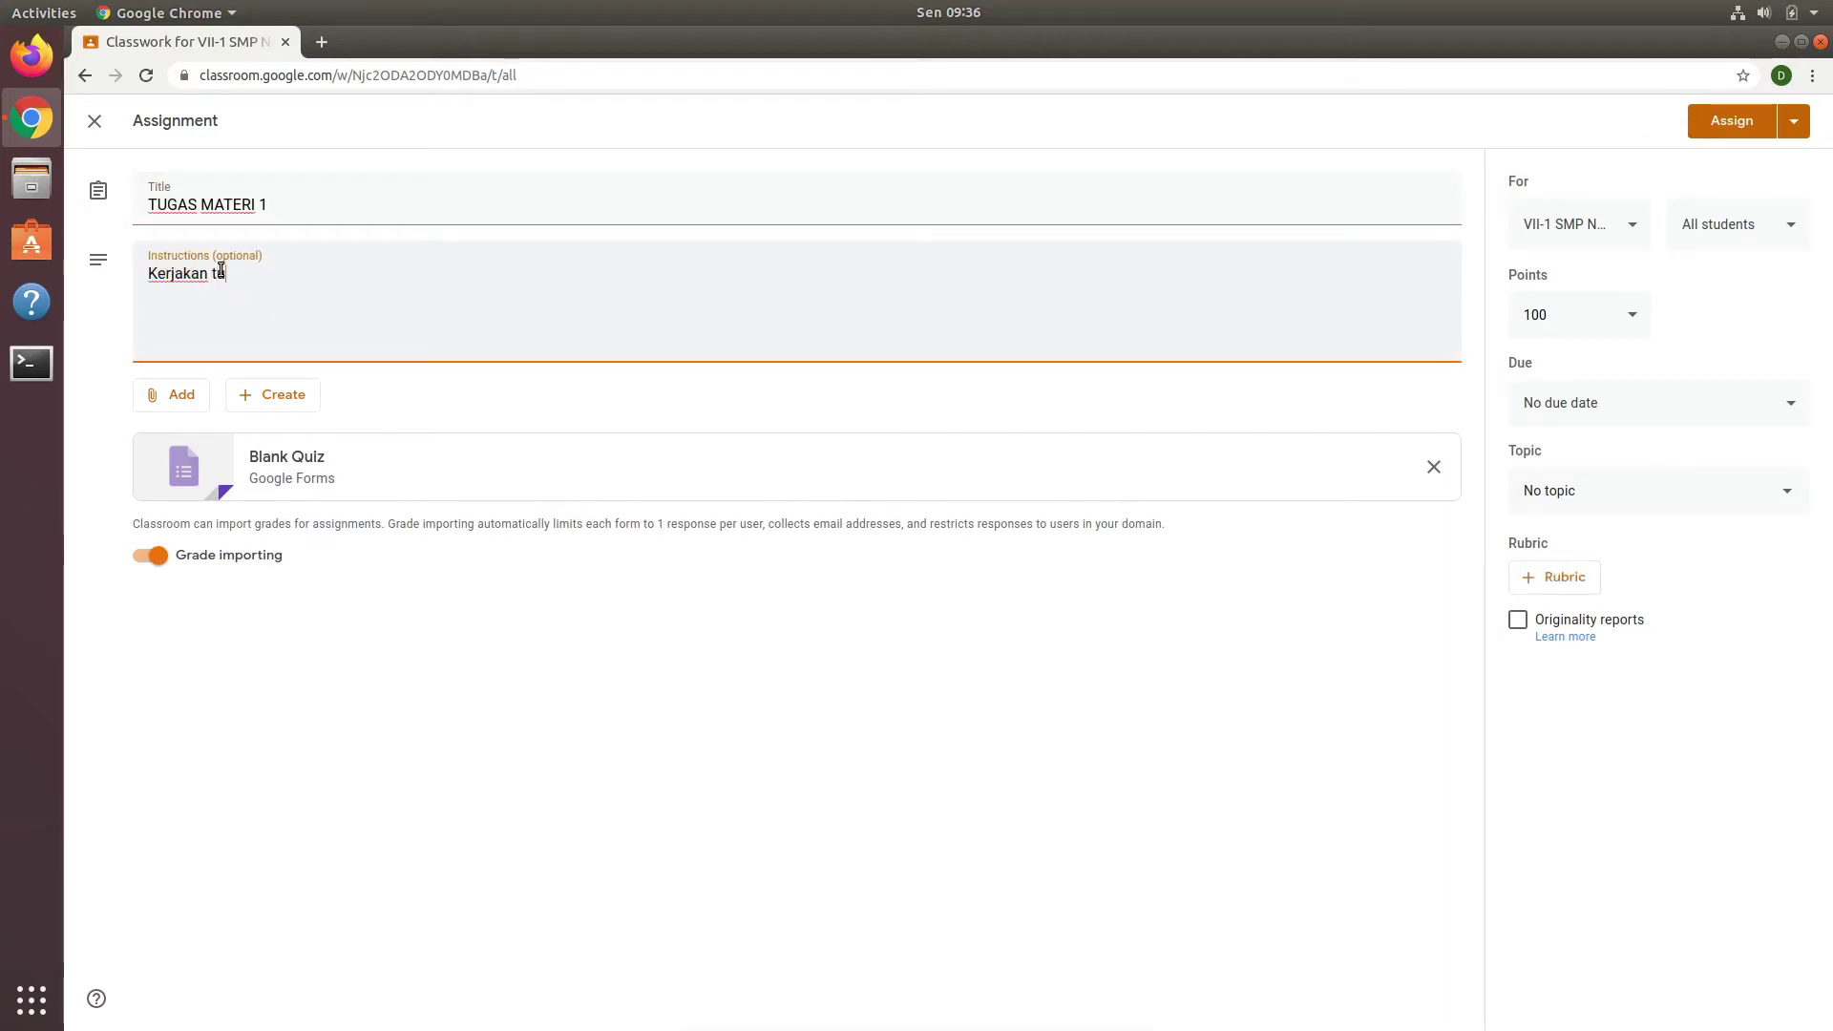
pyautogui.write('ugas ini sec')
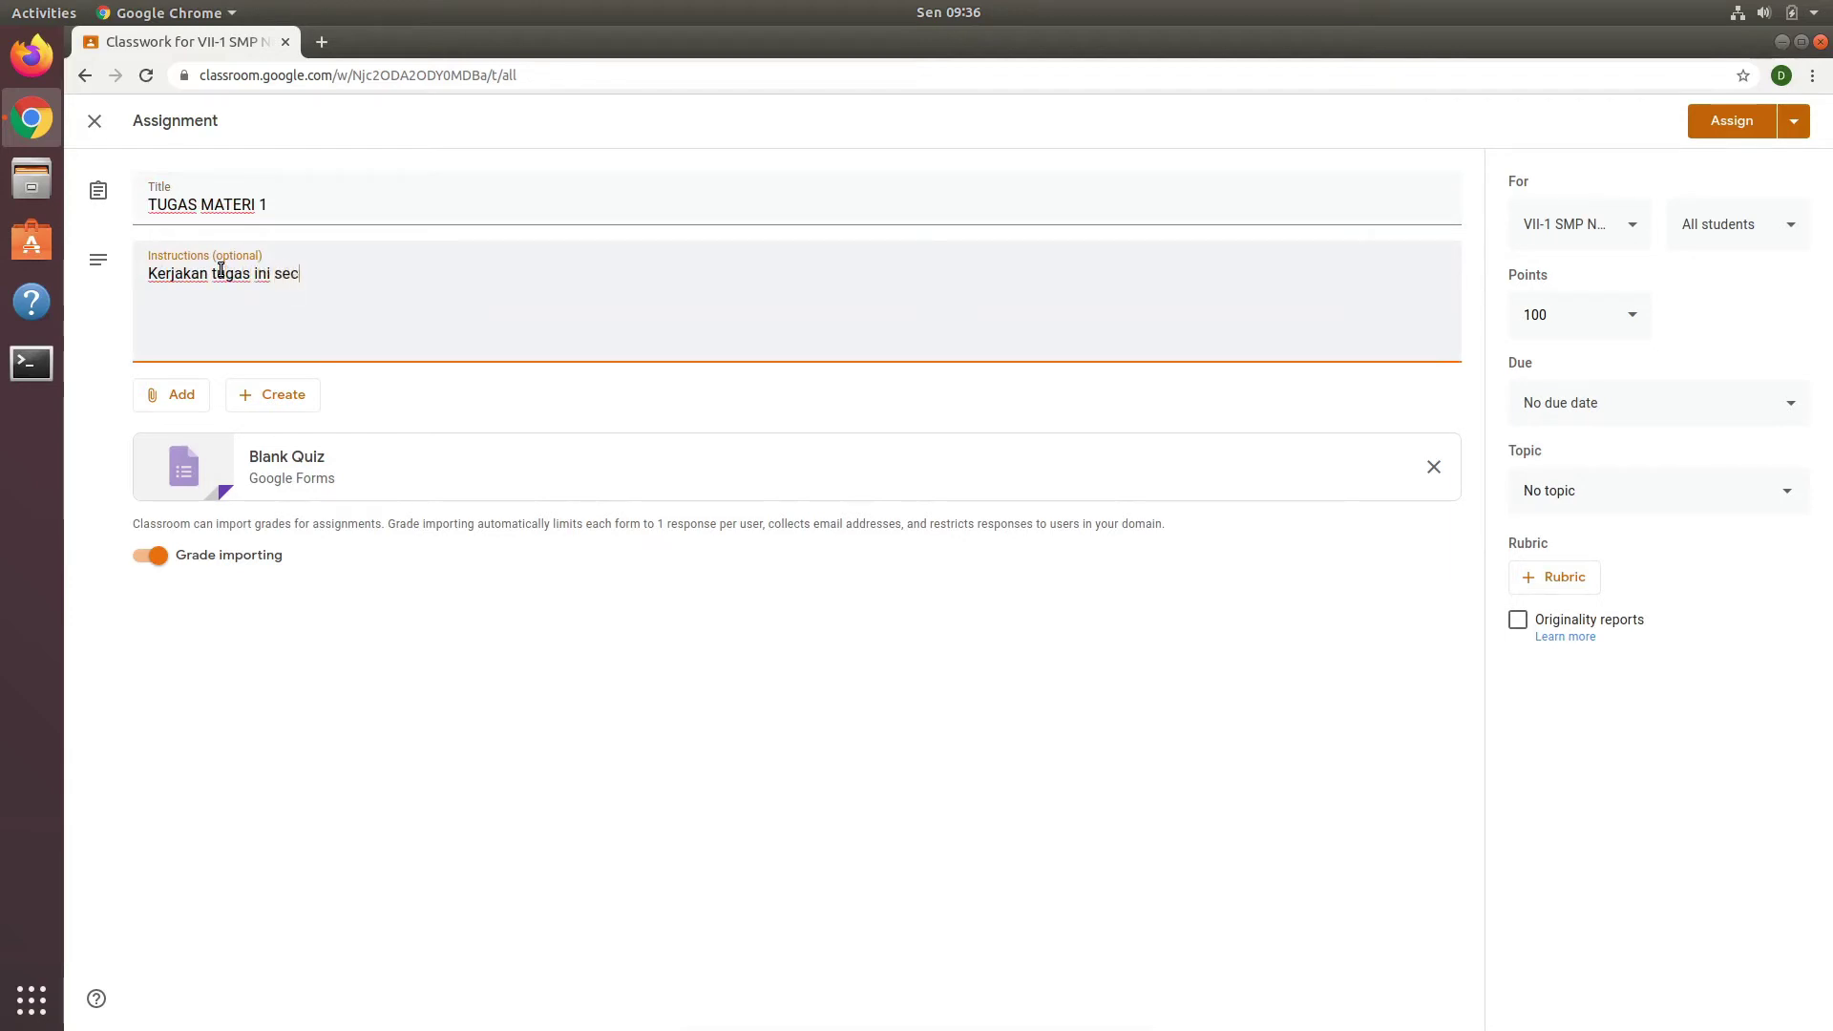
pyautogui.write('ara mandiri')
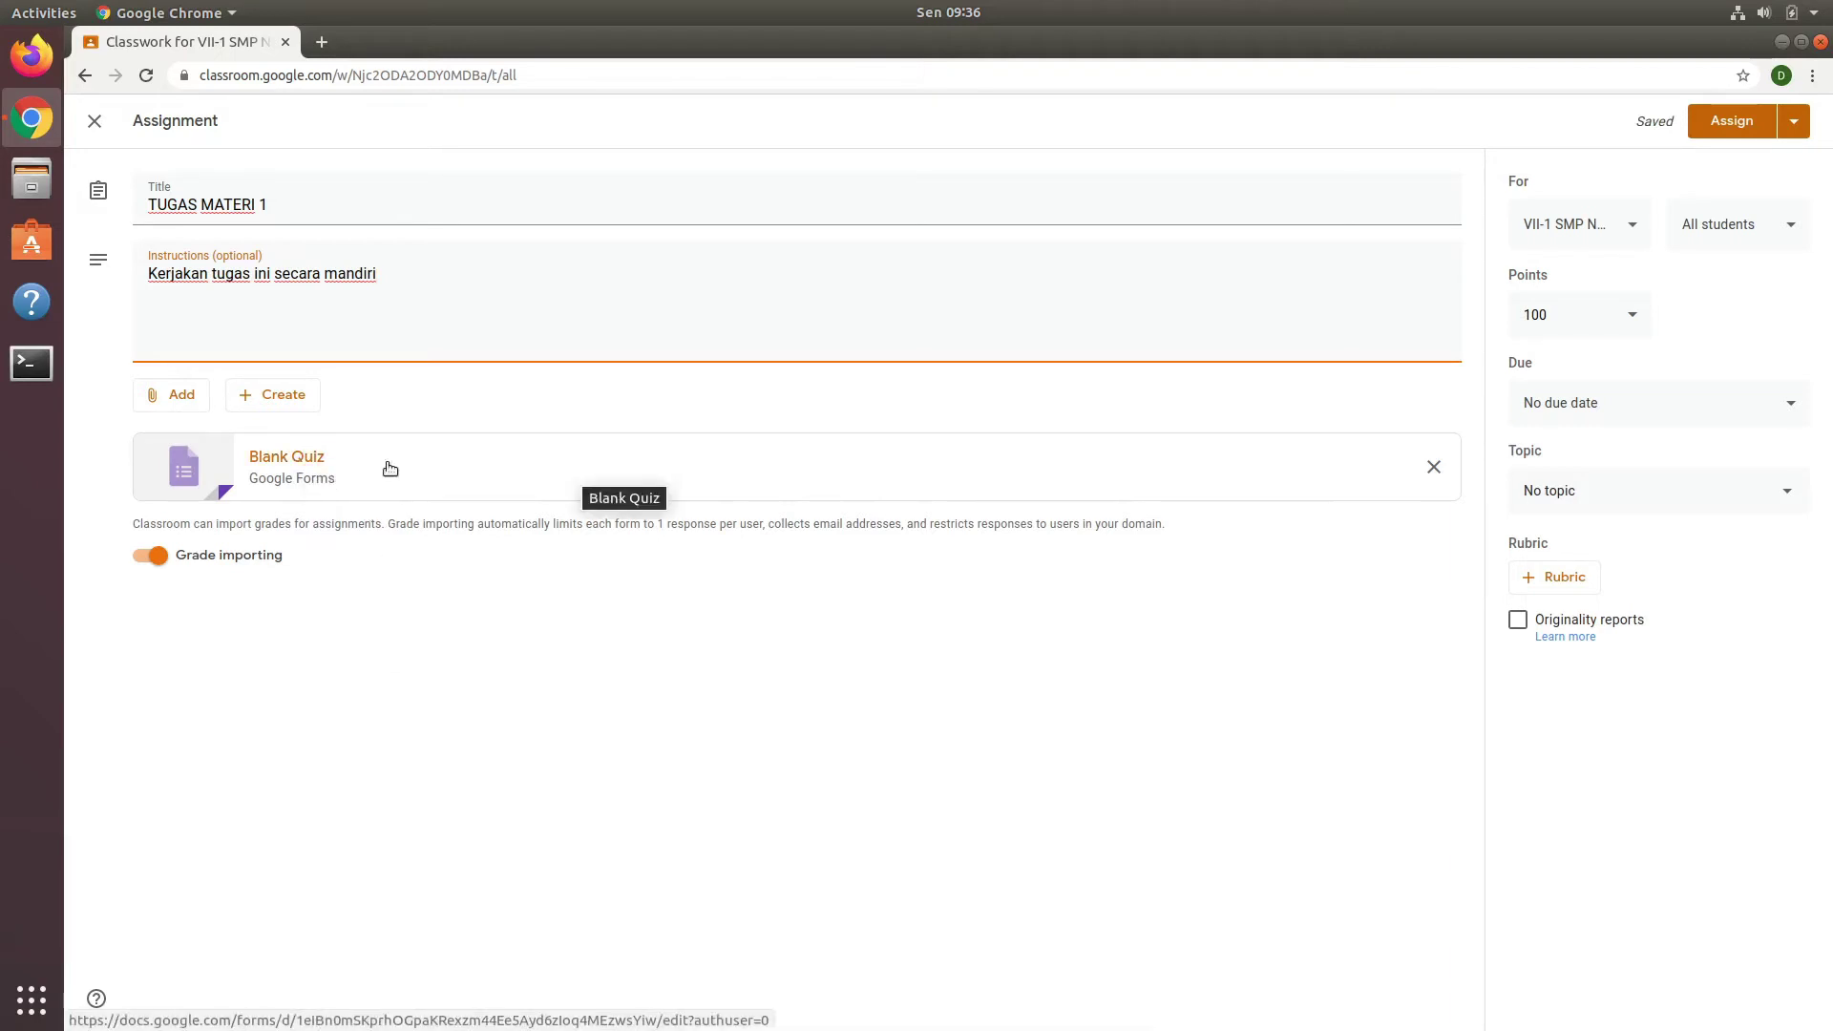
pyautogui.click(301, 467)
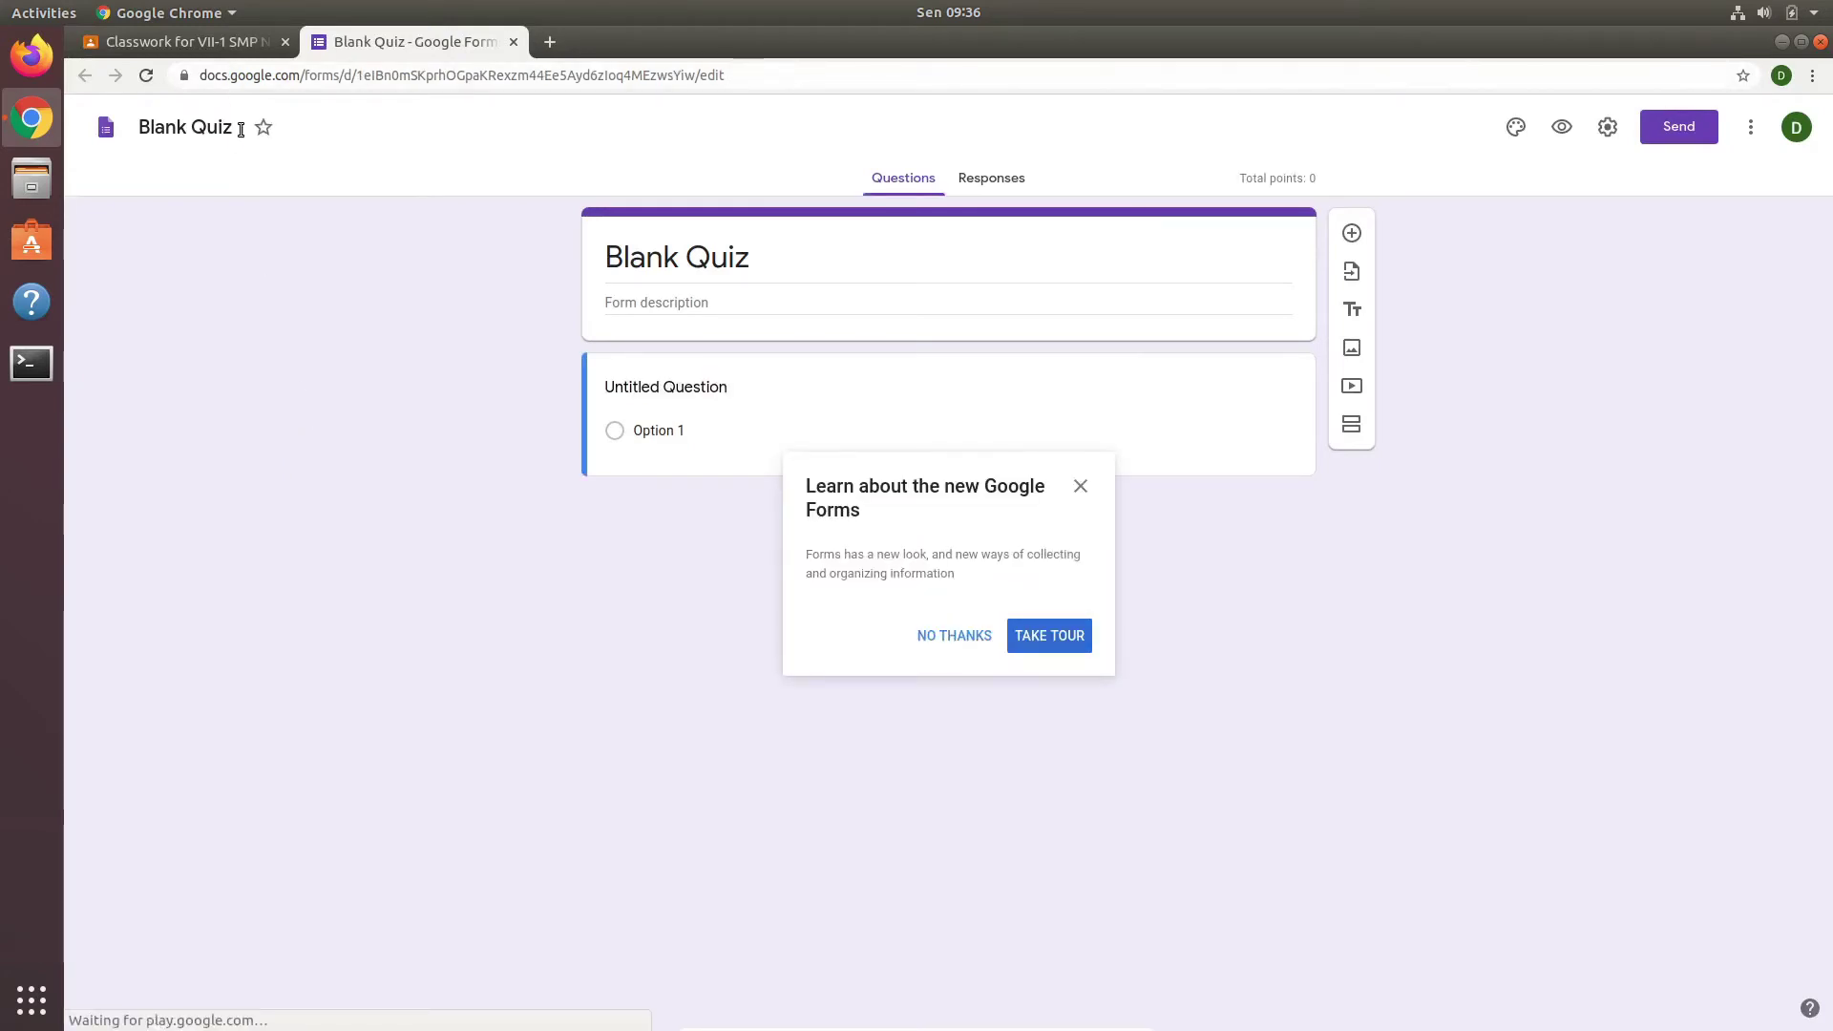
# Step: Rename the form file from Blank Quiz to Tugas Materi 1
pyautogui.moveTo(240, 130); pyautogui.dragTo(134, 136)
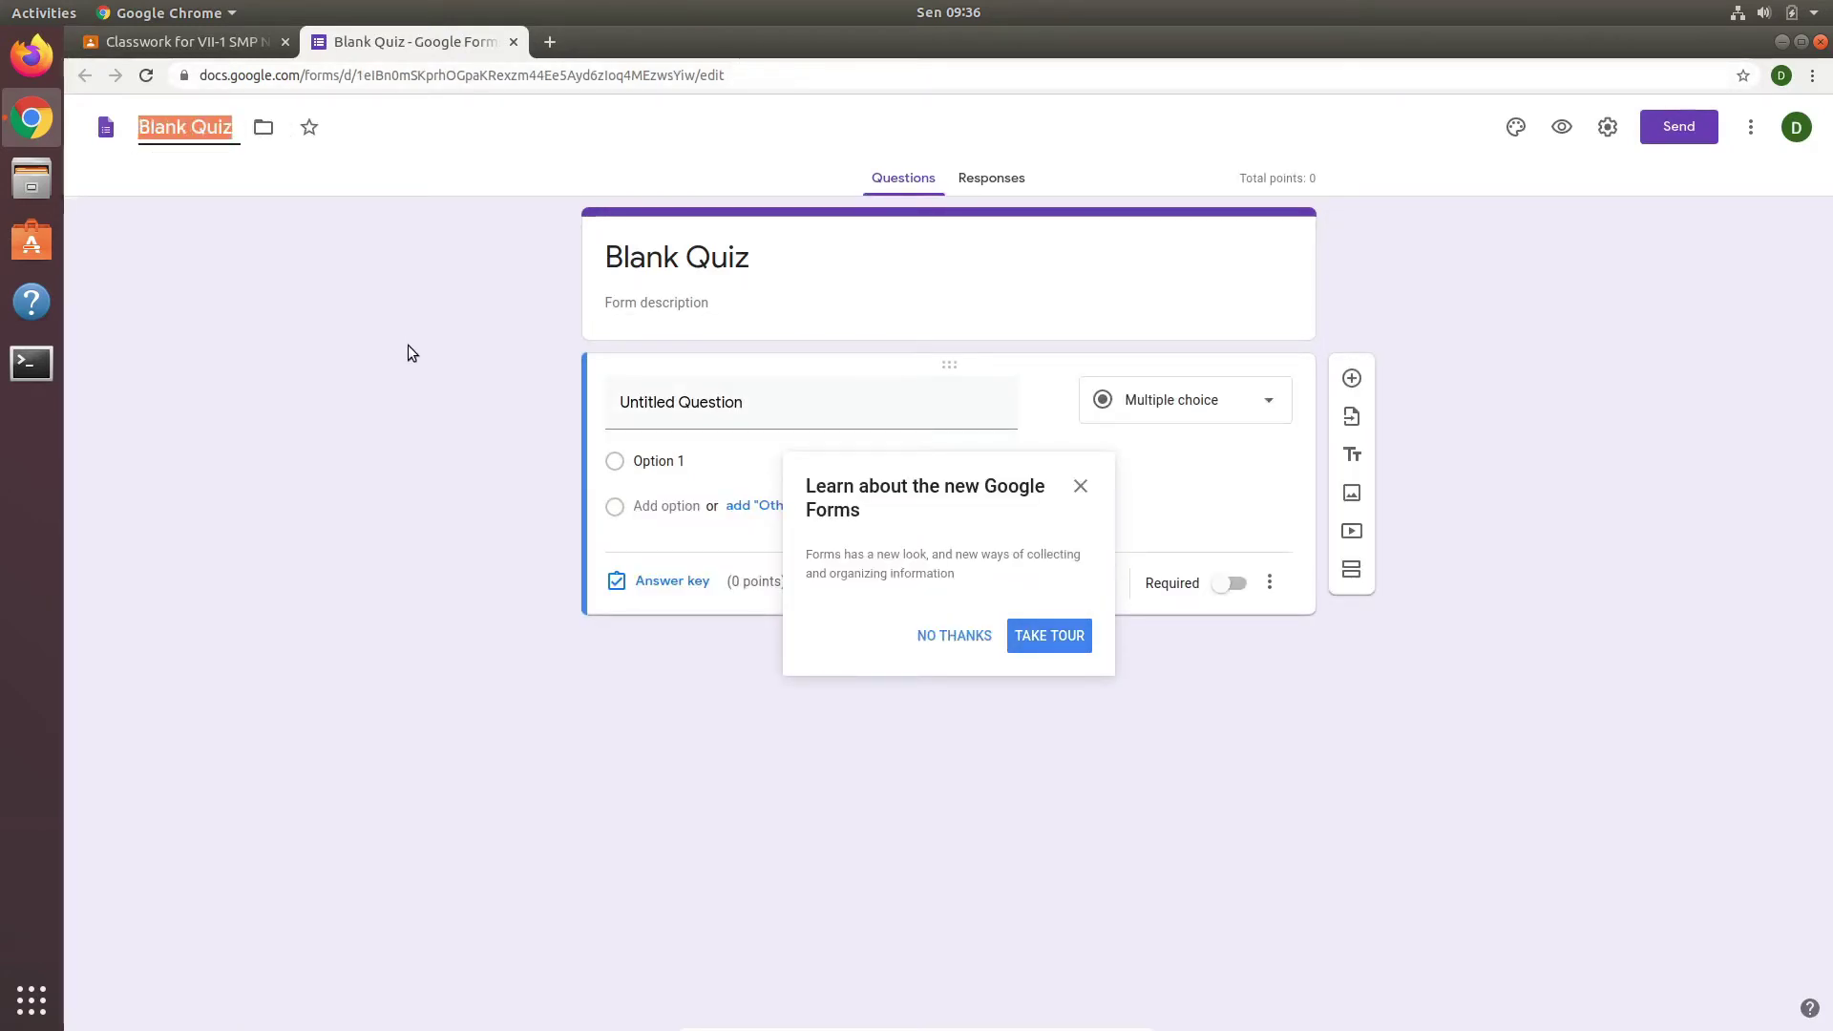
pyautogui.write('Tu')
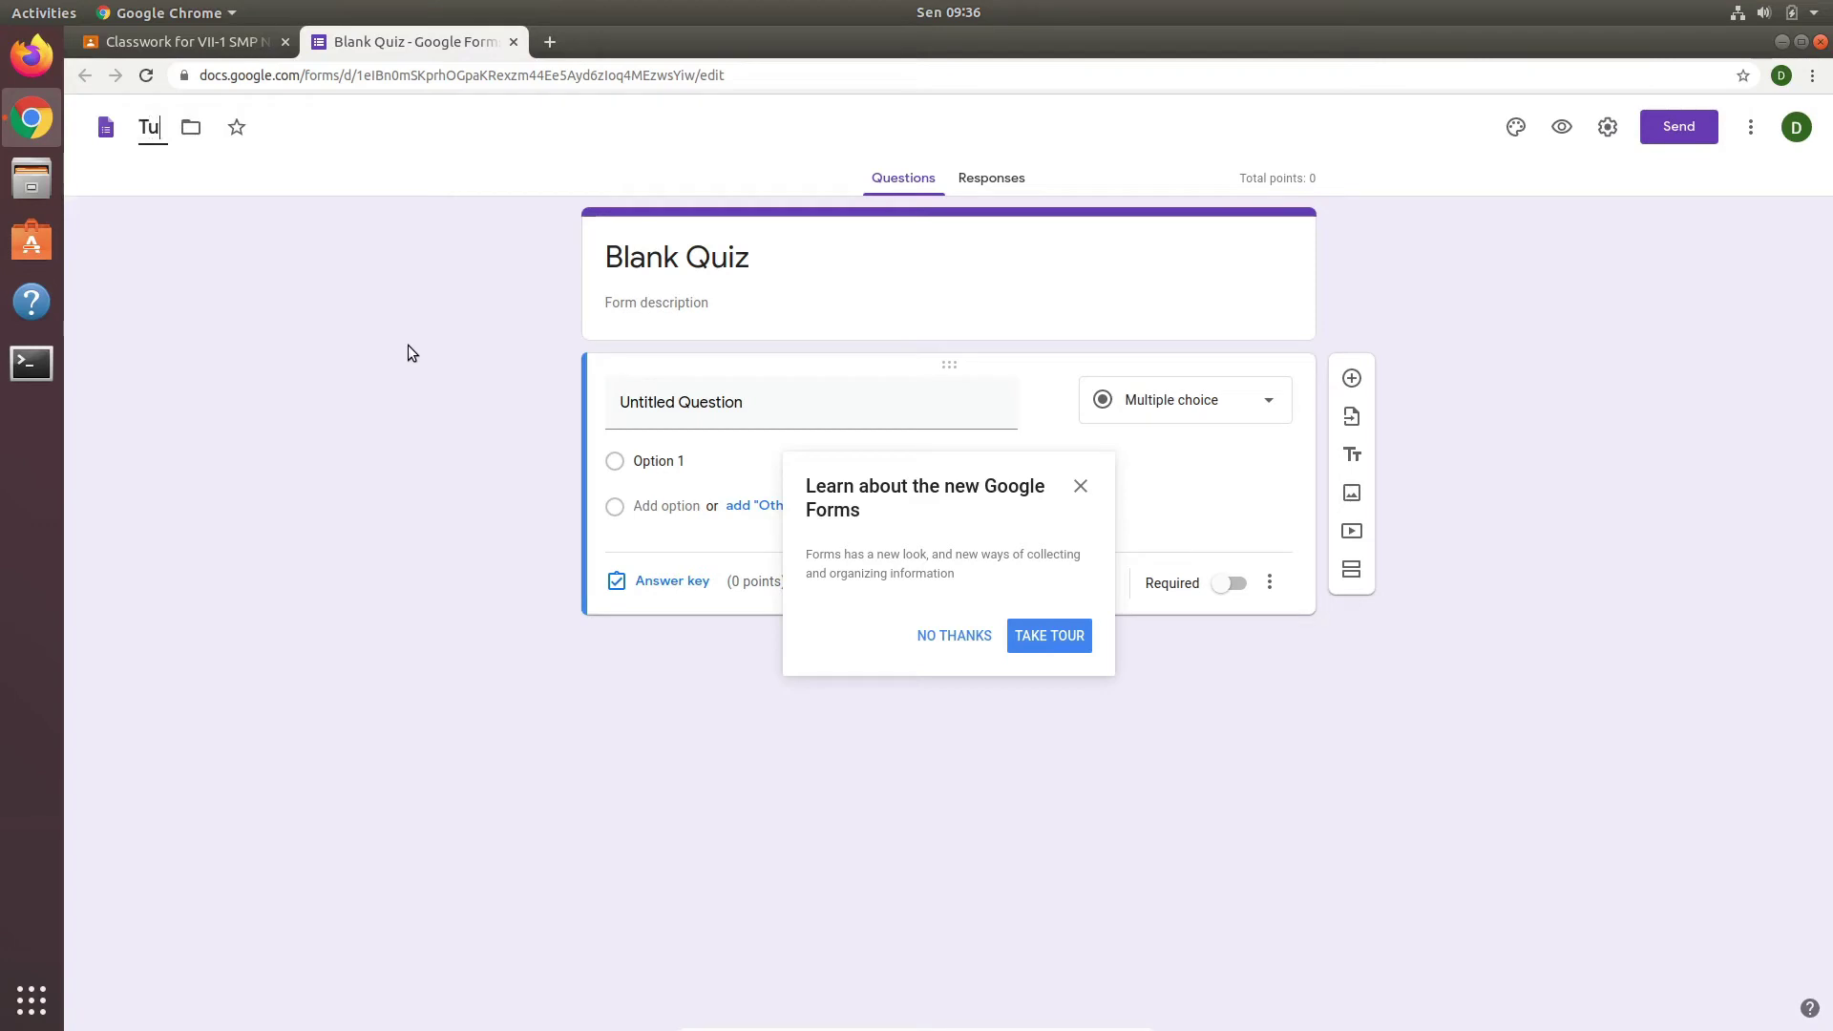
pyautogui.write('gas Ma')
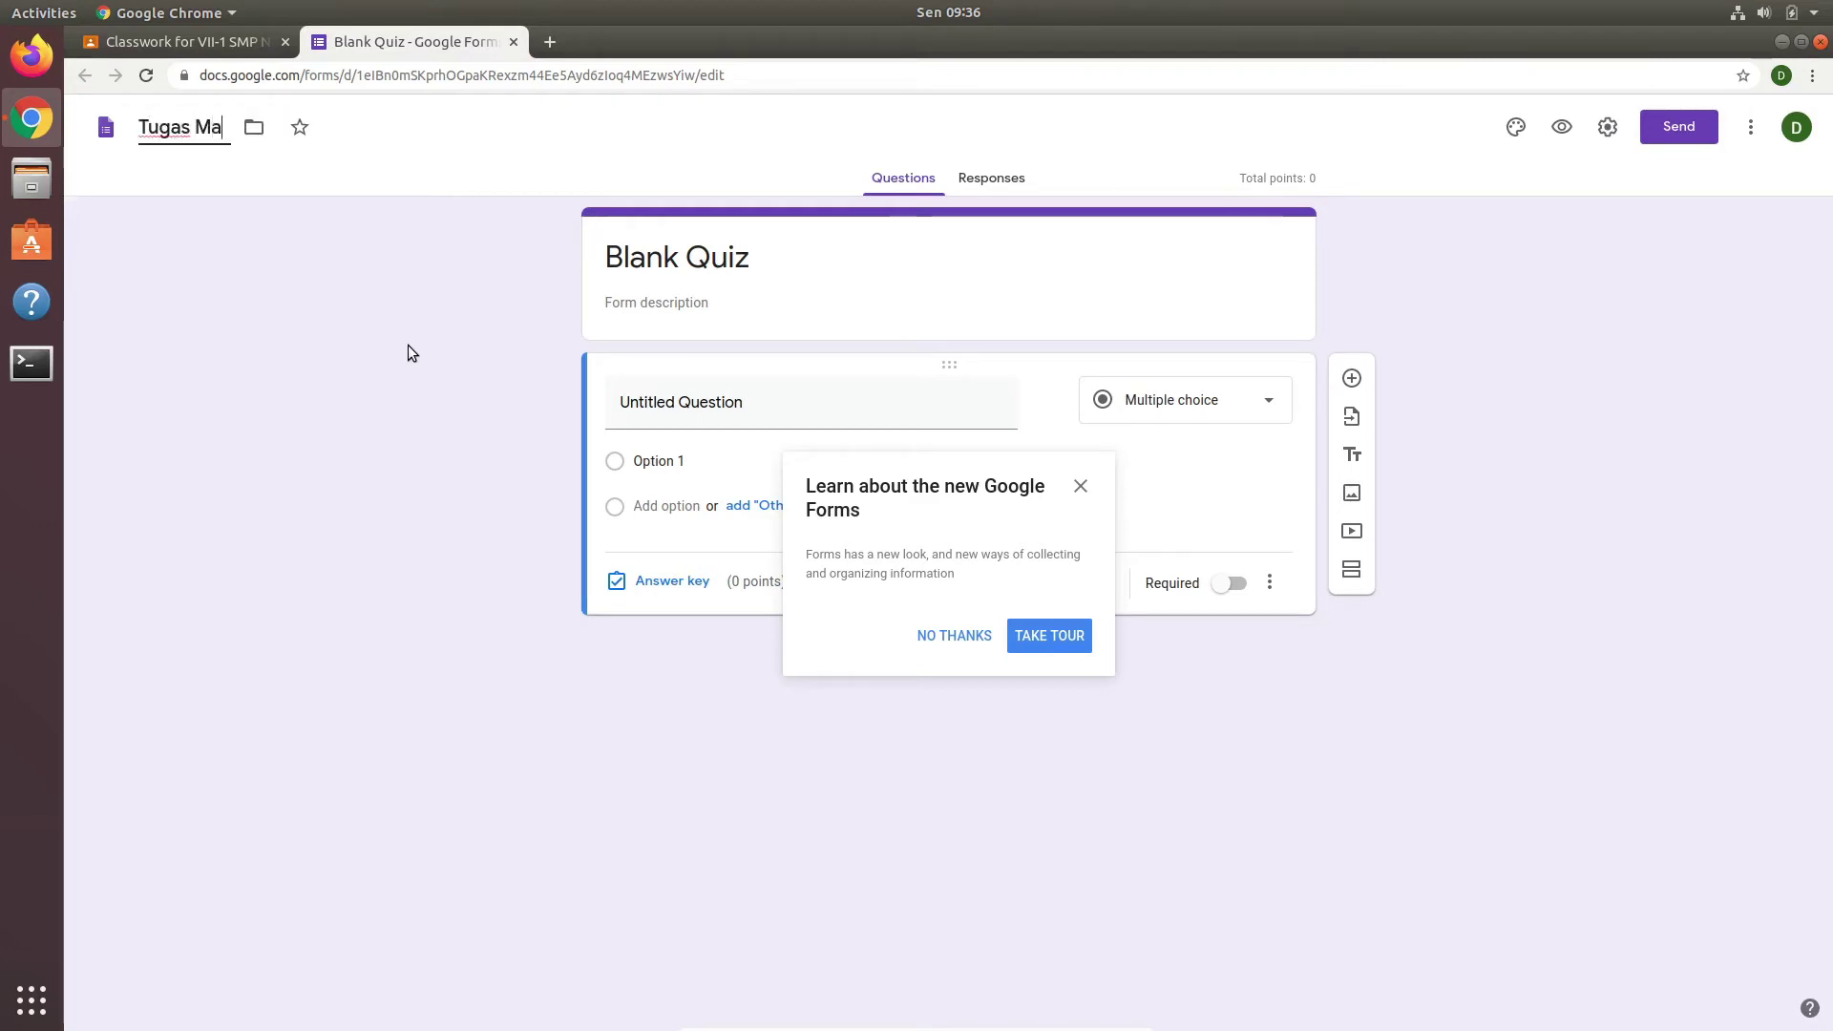
pyautogui.write('teri 1')
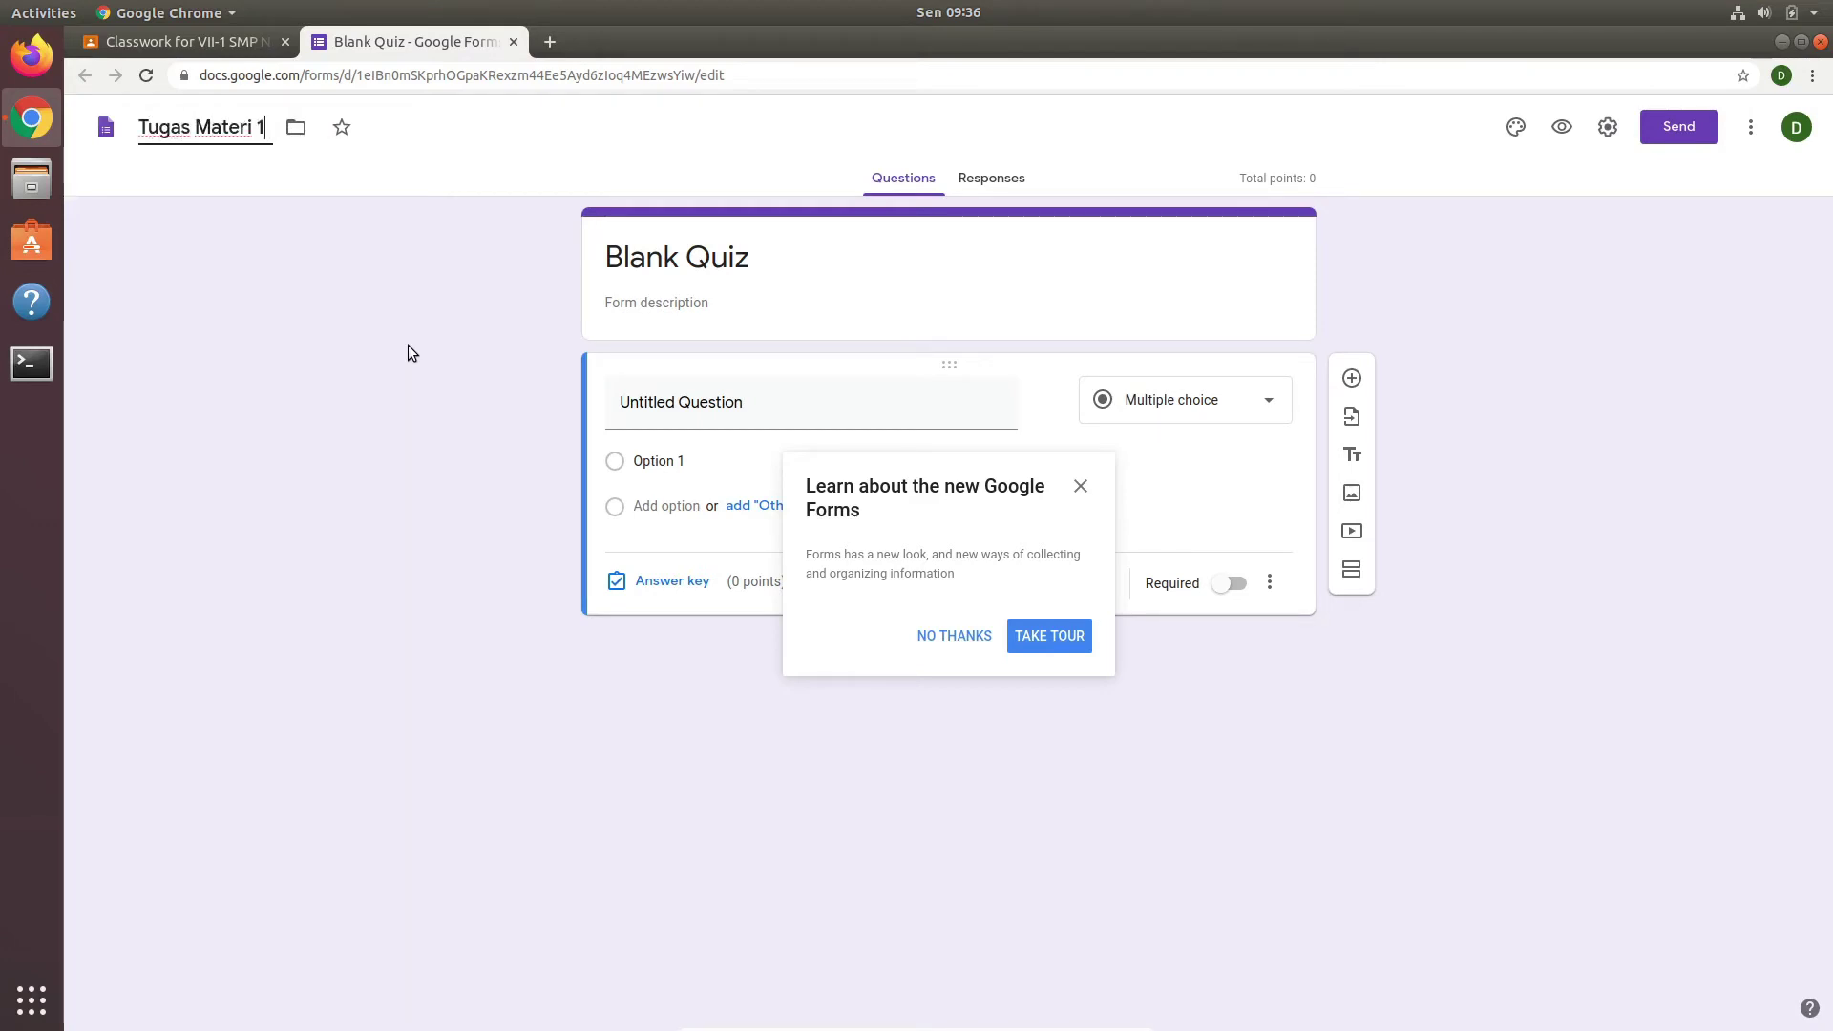
pyautogui.click(945, 635)
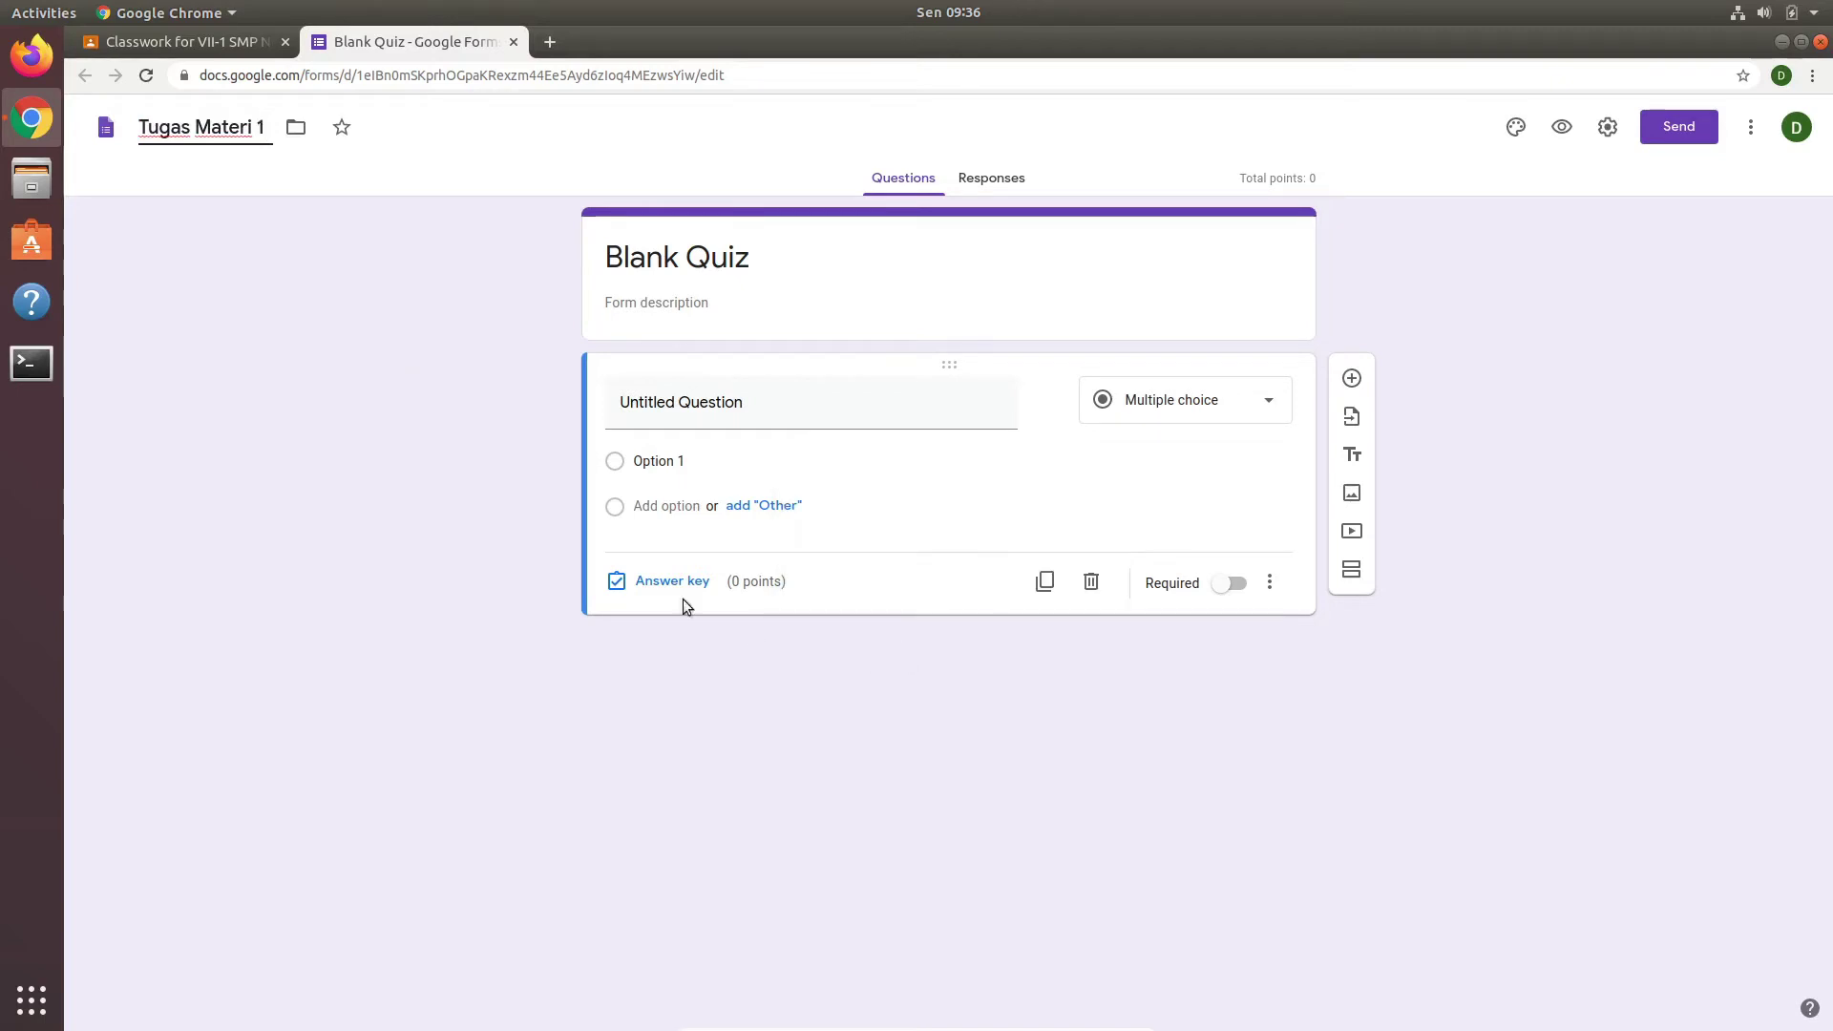
pyautogui.click(350, 318)
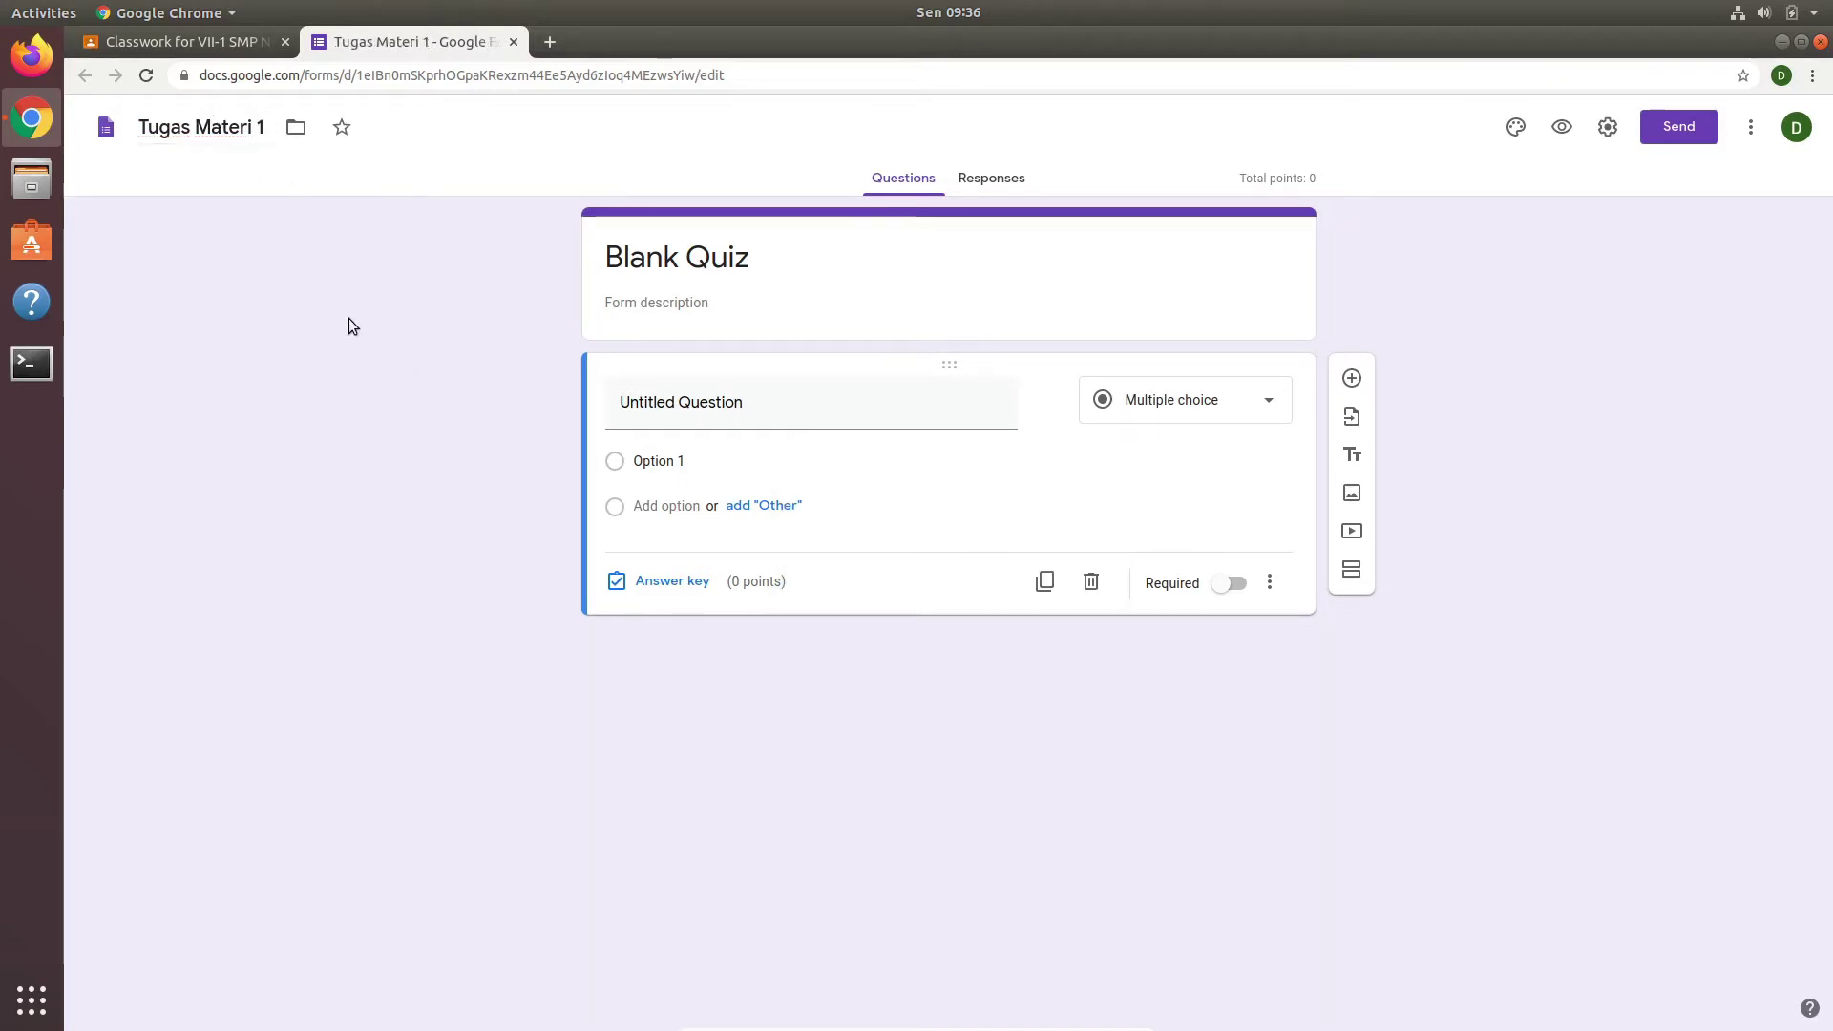
# Step: Copy Tugas Materi 1 into the form heading and add the description 'Kerjakan secara mandiri'
pyautogui.moveTo(266, 127); pyautogui.dragTo(139, 127)
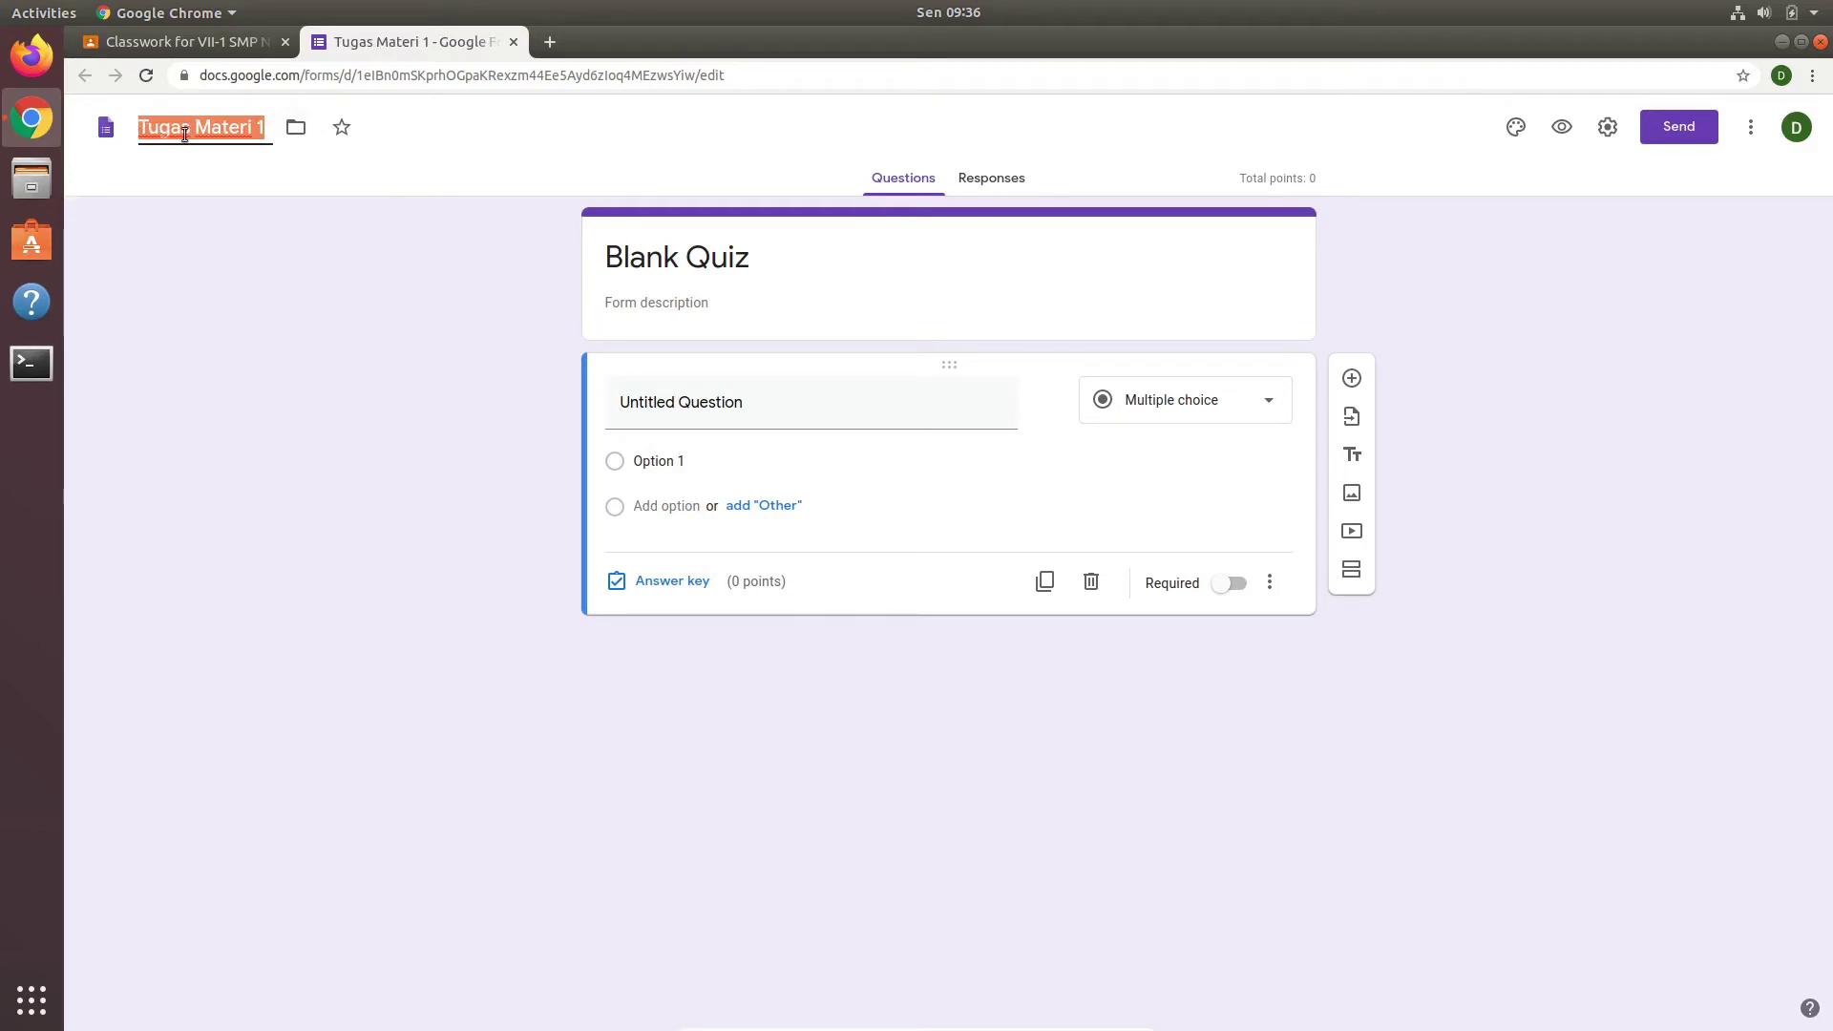
pyautogui.rightClick(214, 134)
pyautogui.click(251, 175)
pyautogui.click(553, 347)
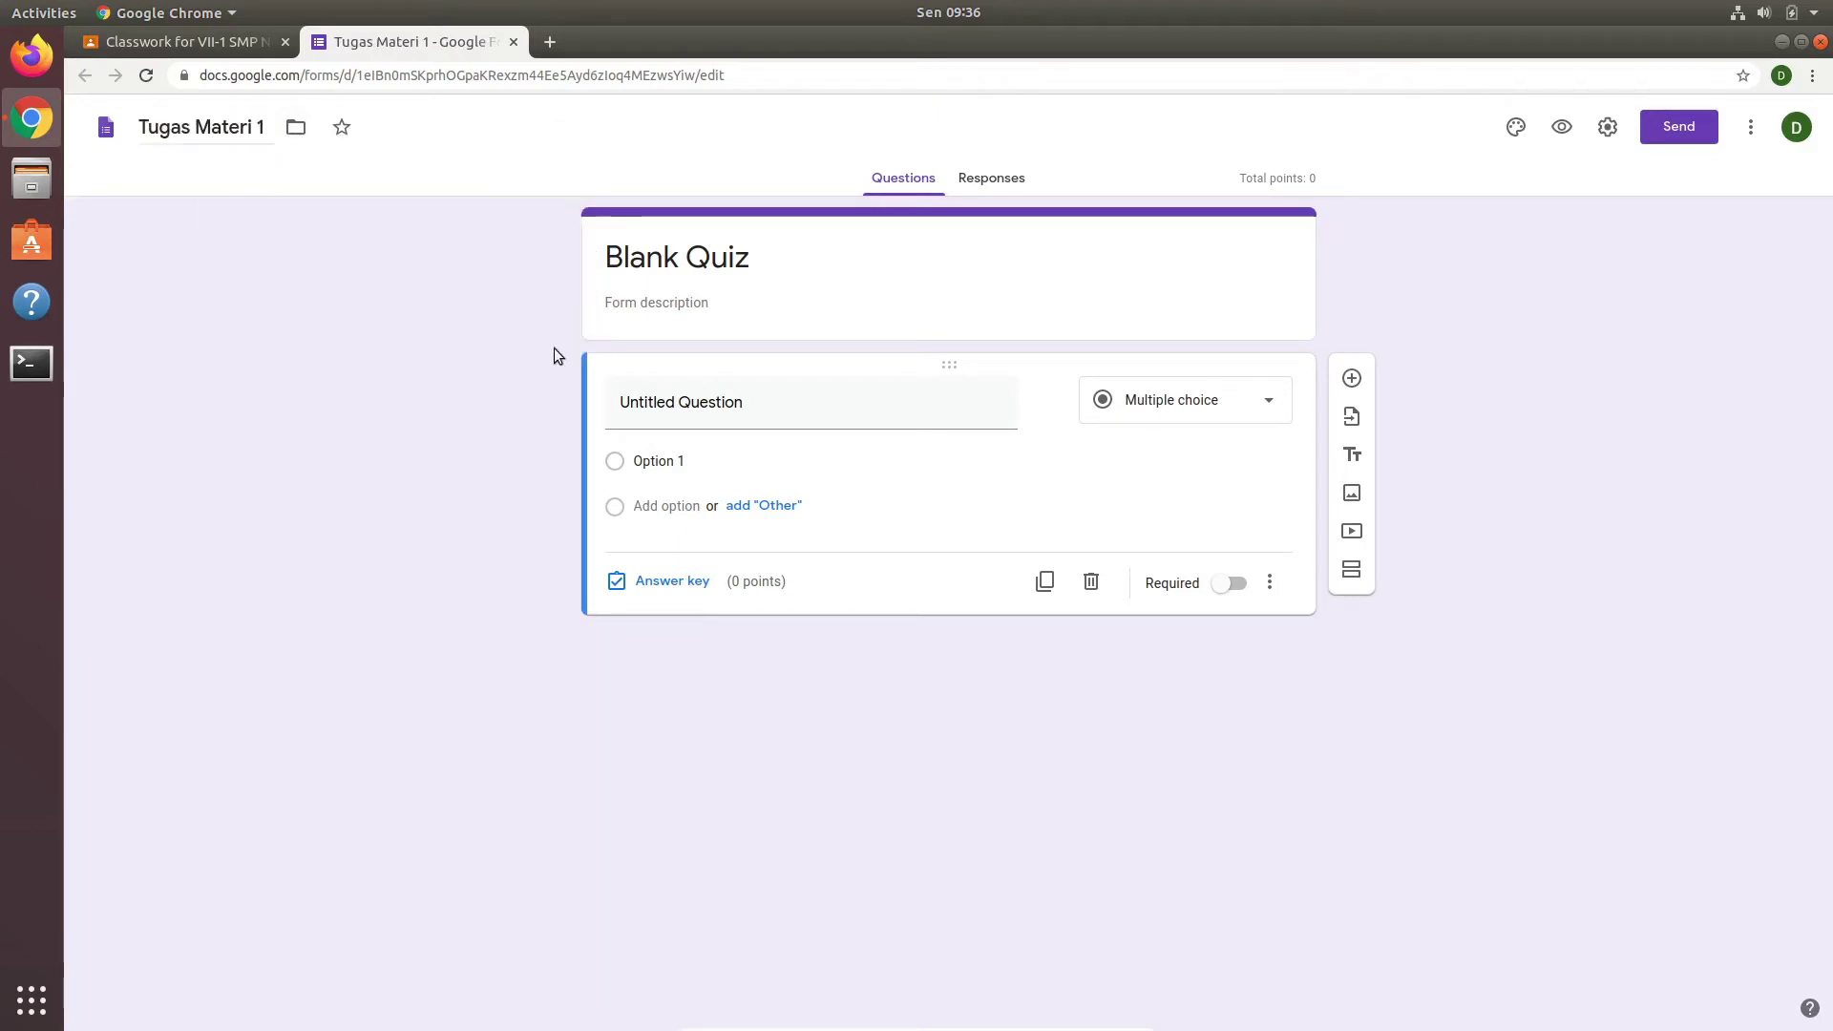
pyautogui.tripleClick(753, 256)
pyautogui.rightClick(698, 268)
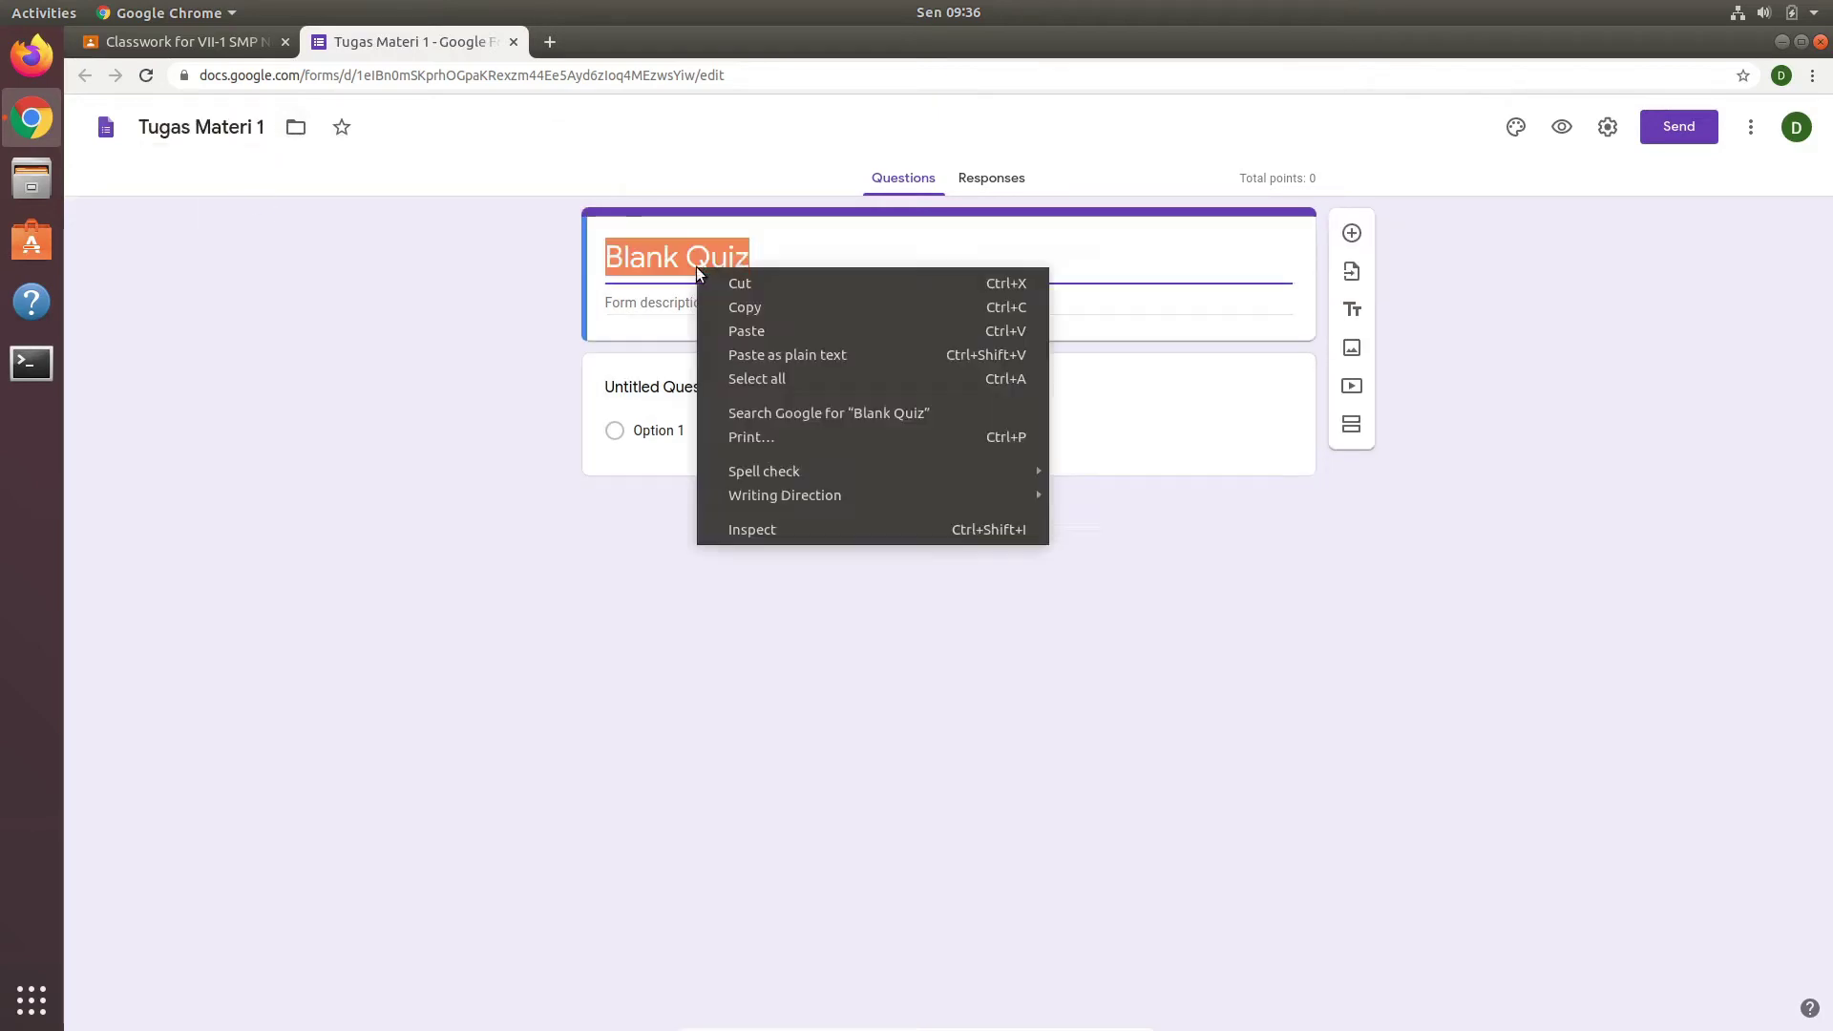
pyautogui.click(800, 330)
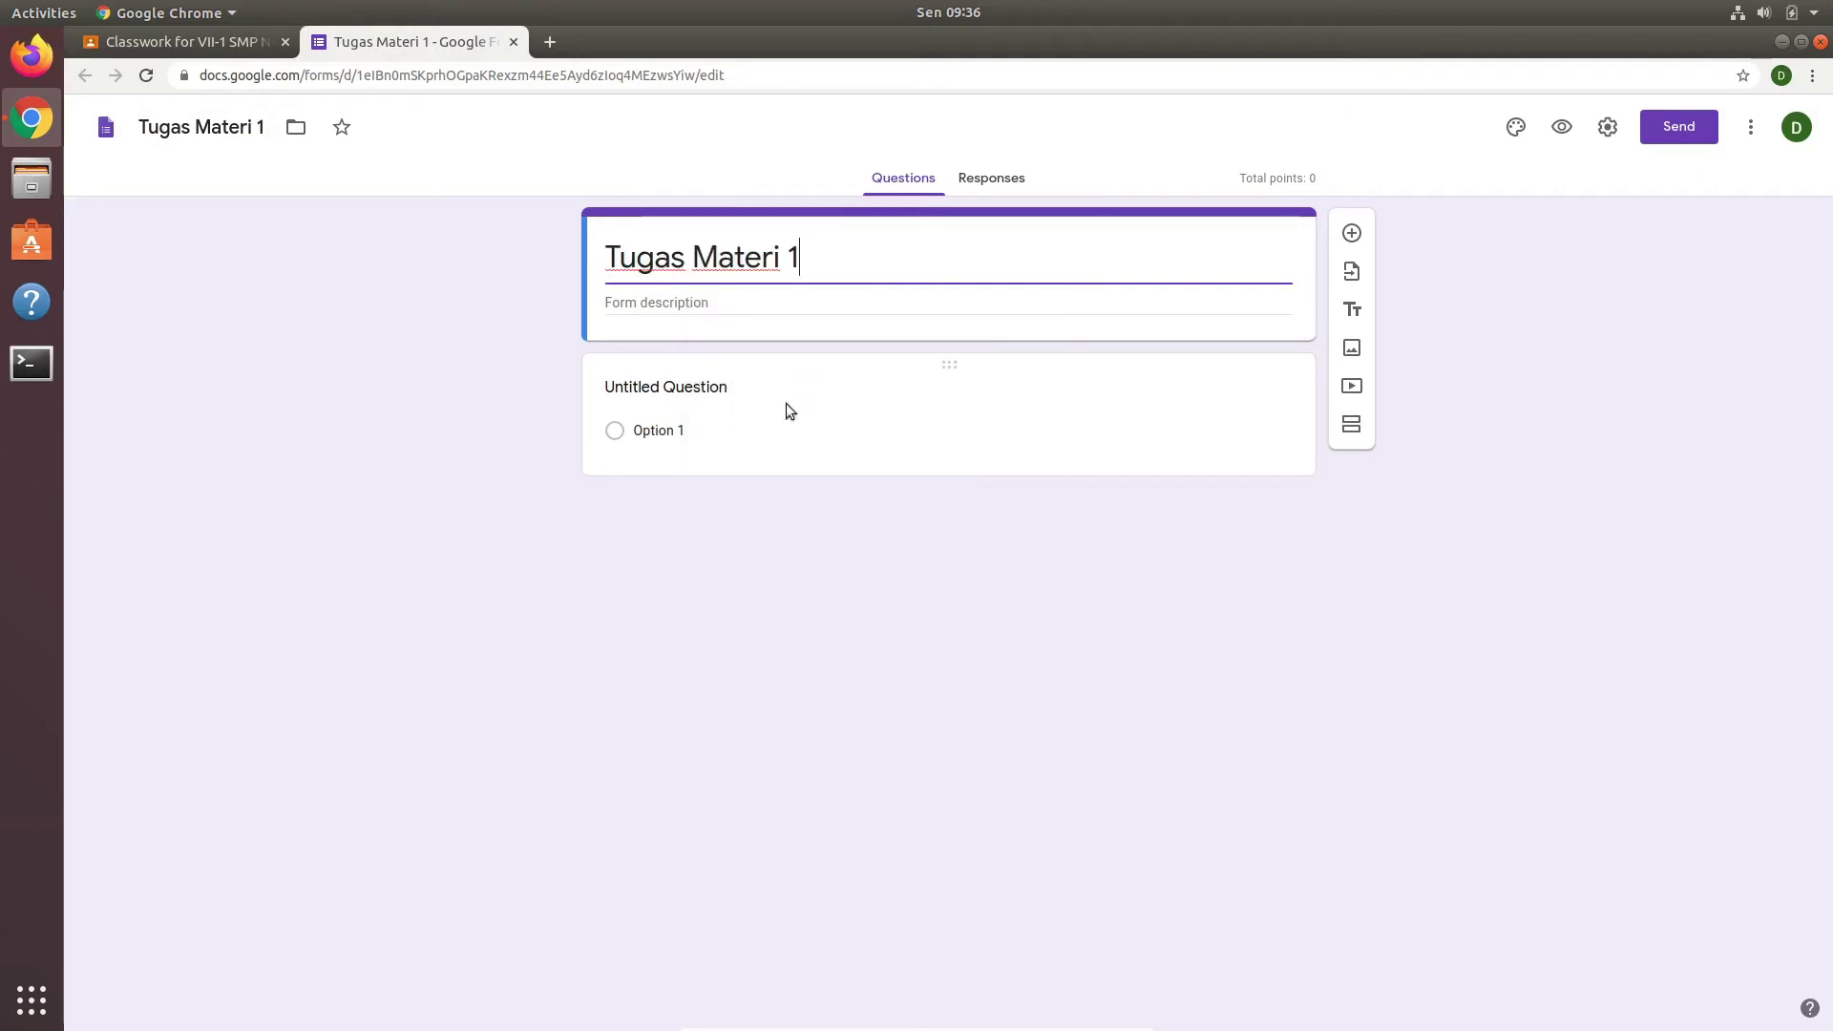
pyautogui.click(737, 304)
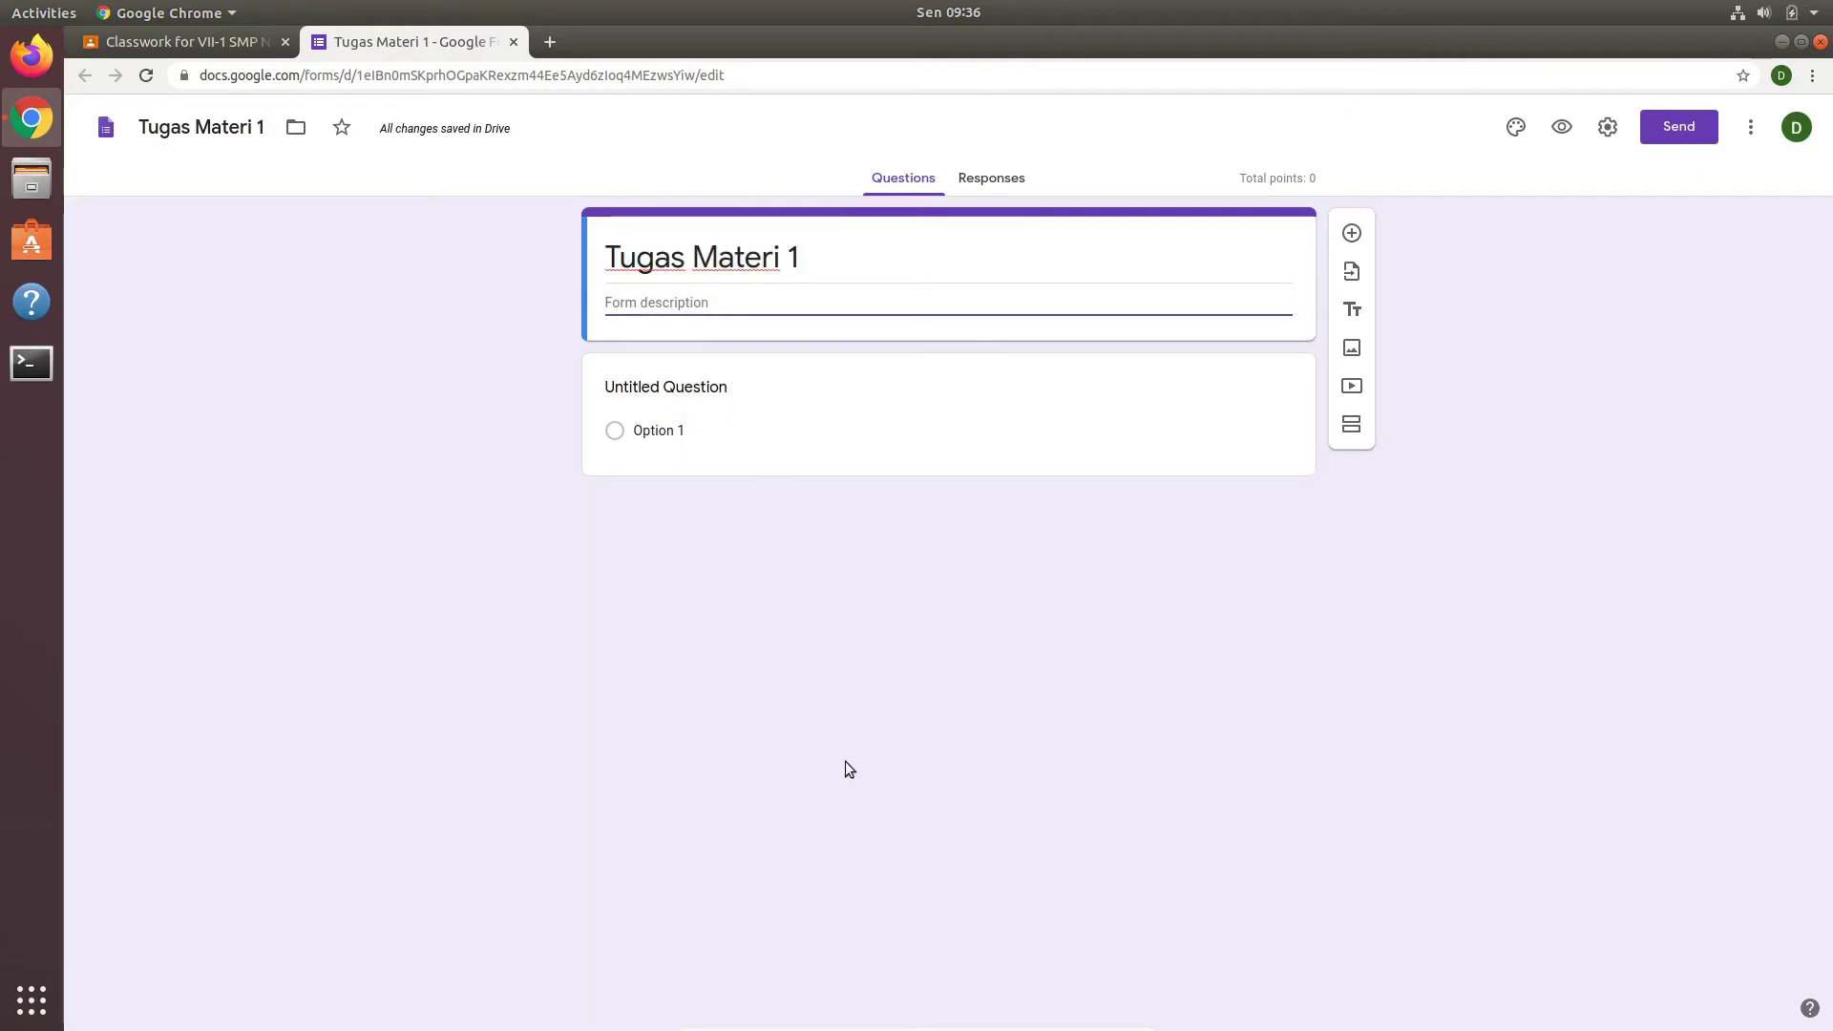
pyautogui.write('K')
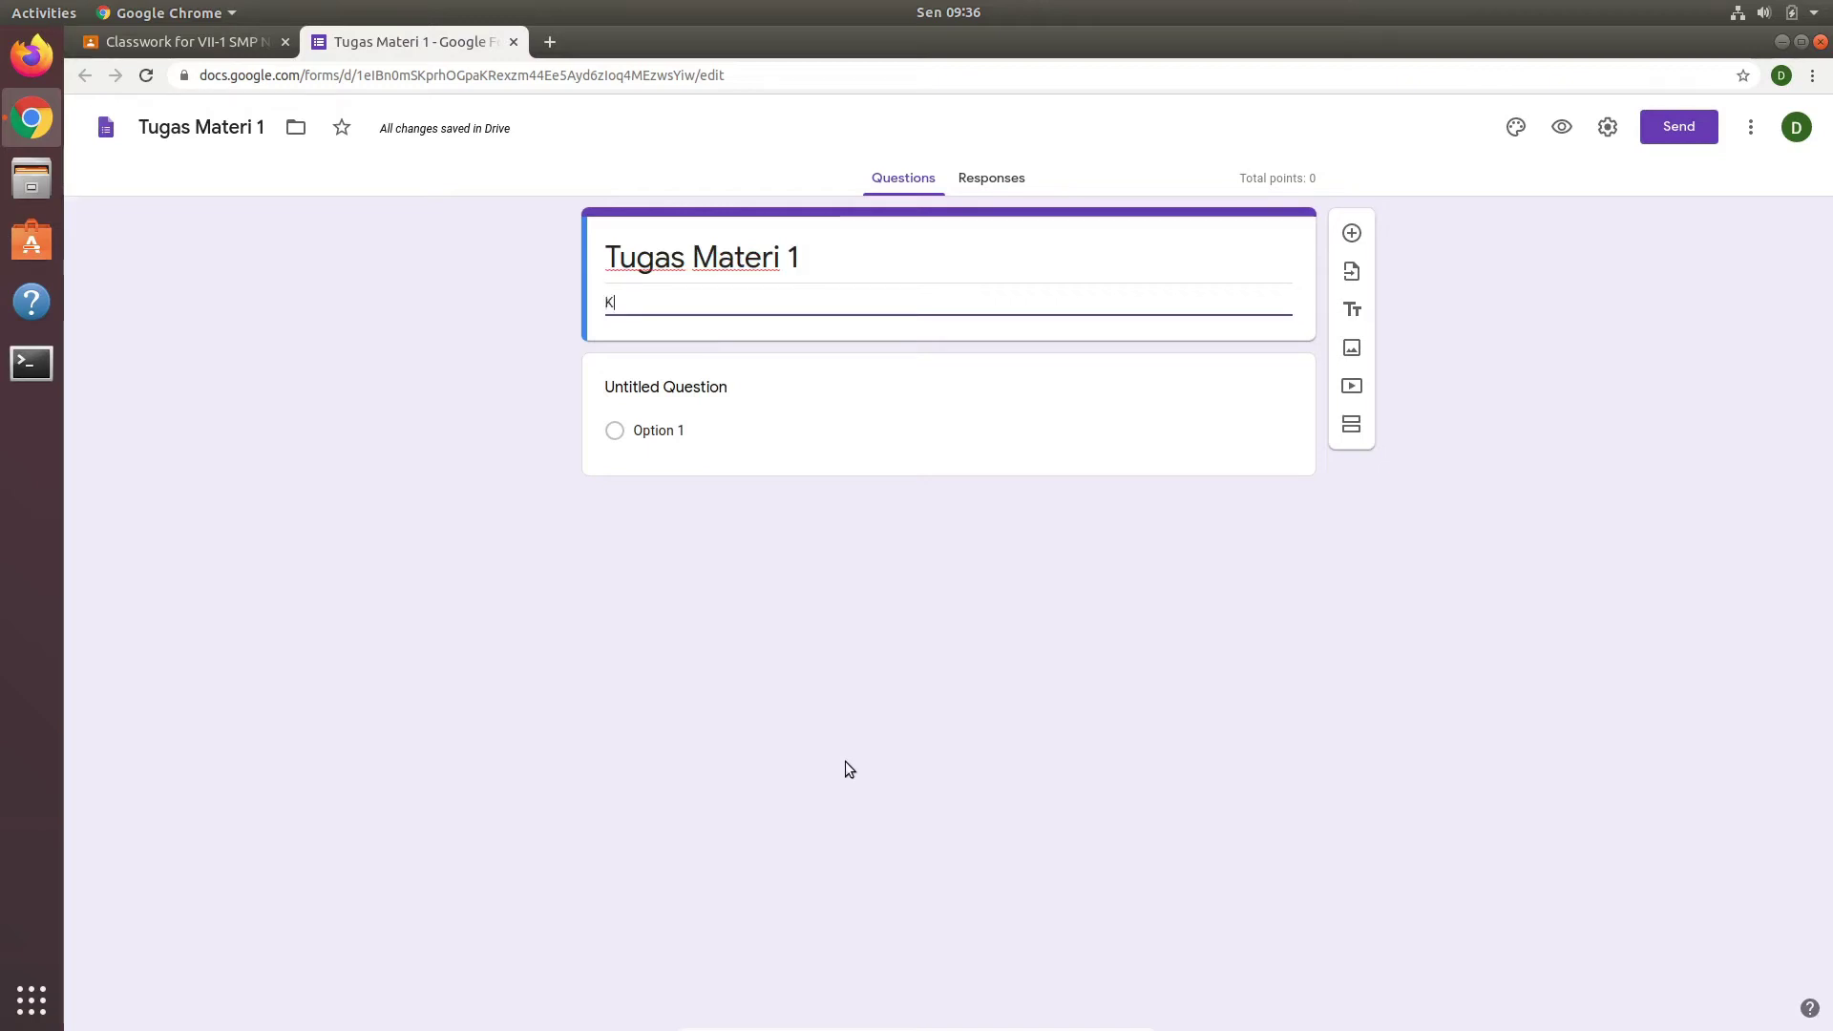
pyautogui.write('erjaka')
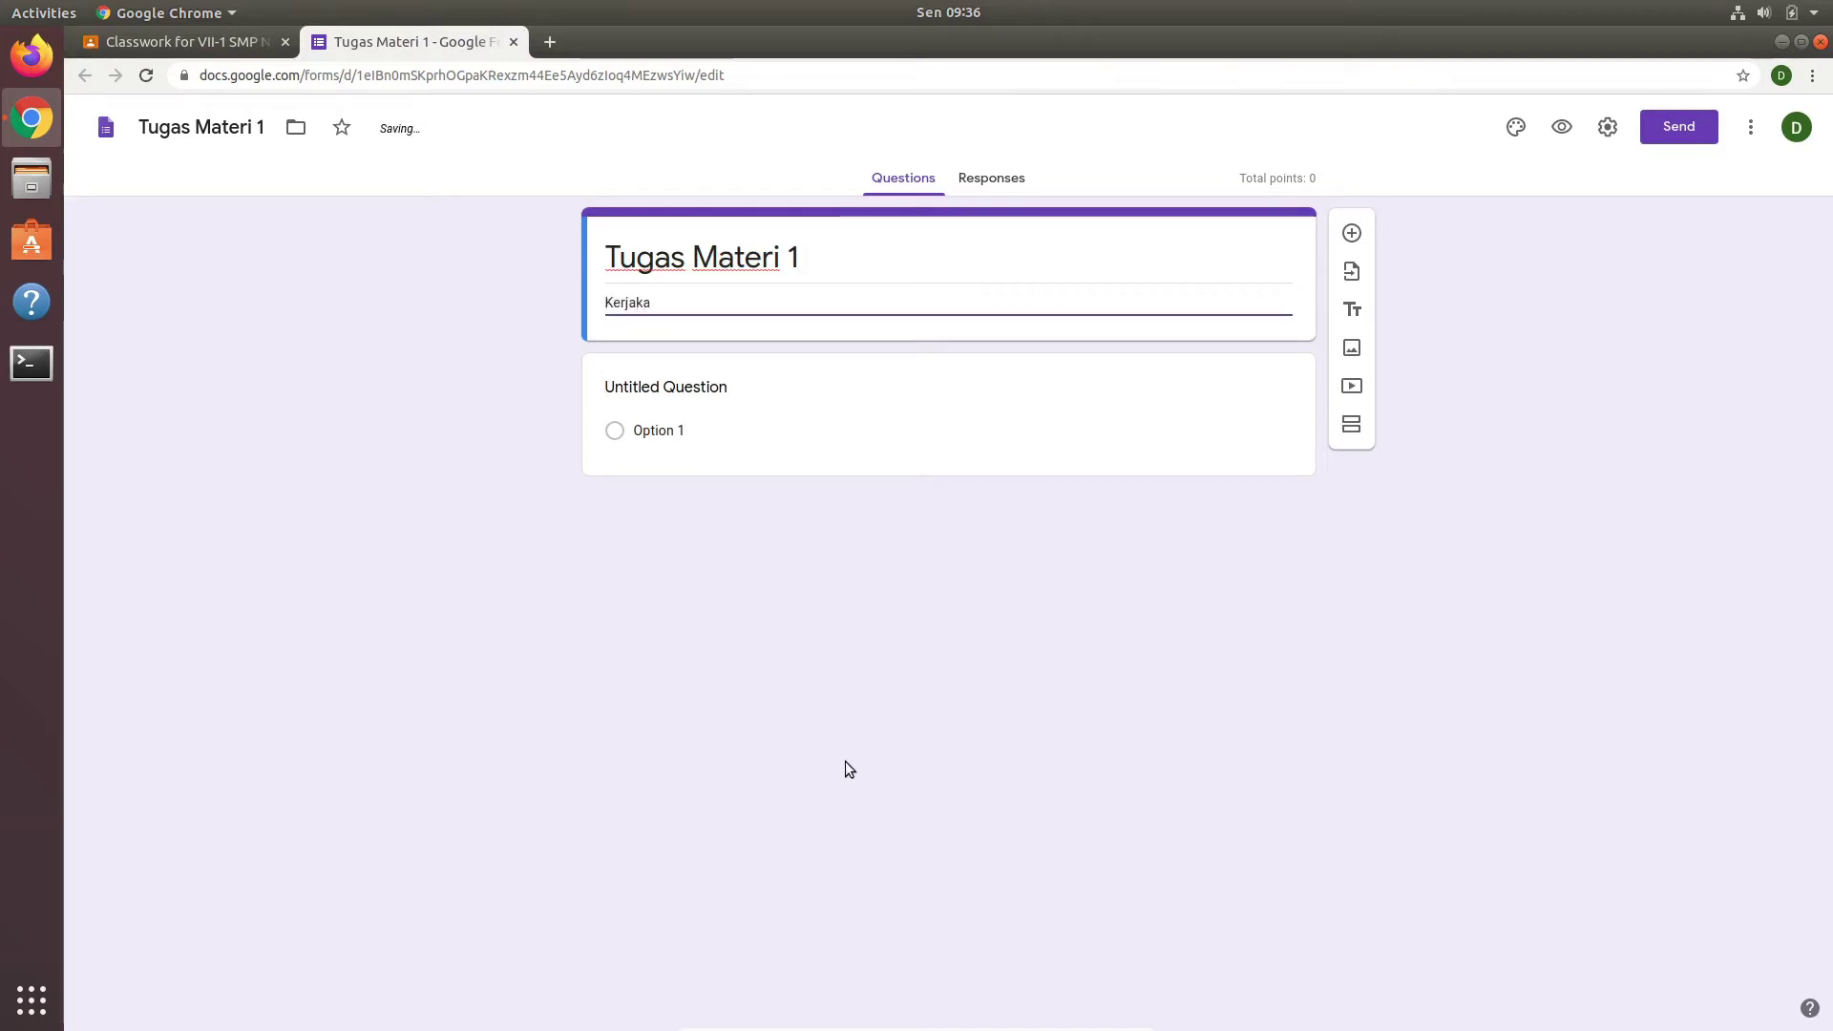
pyautogui.write('n ')
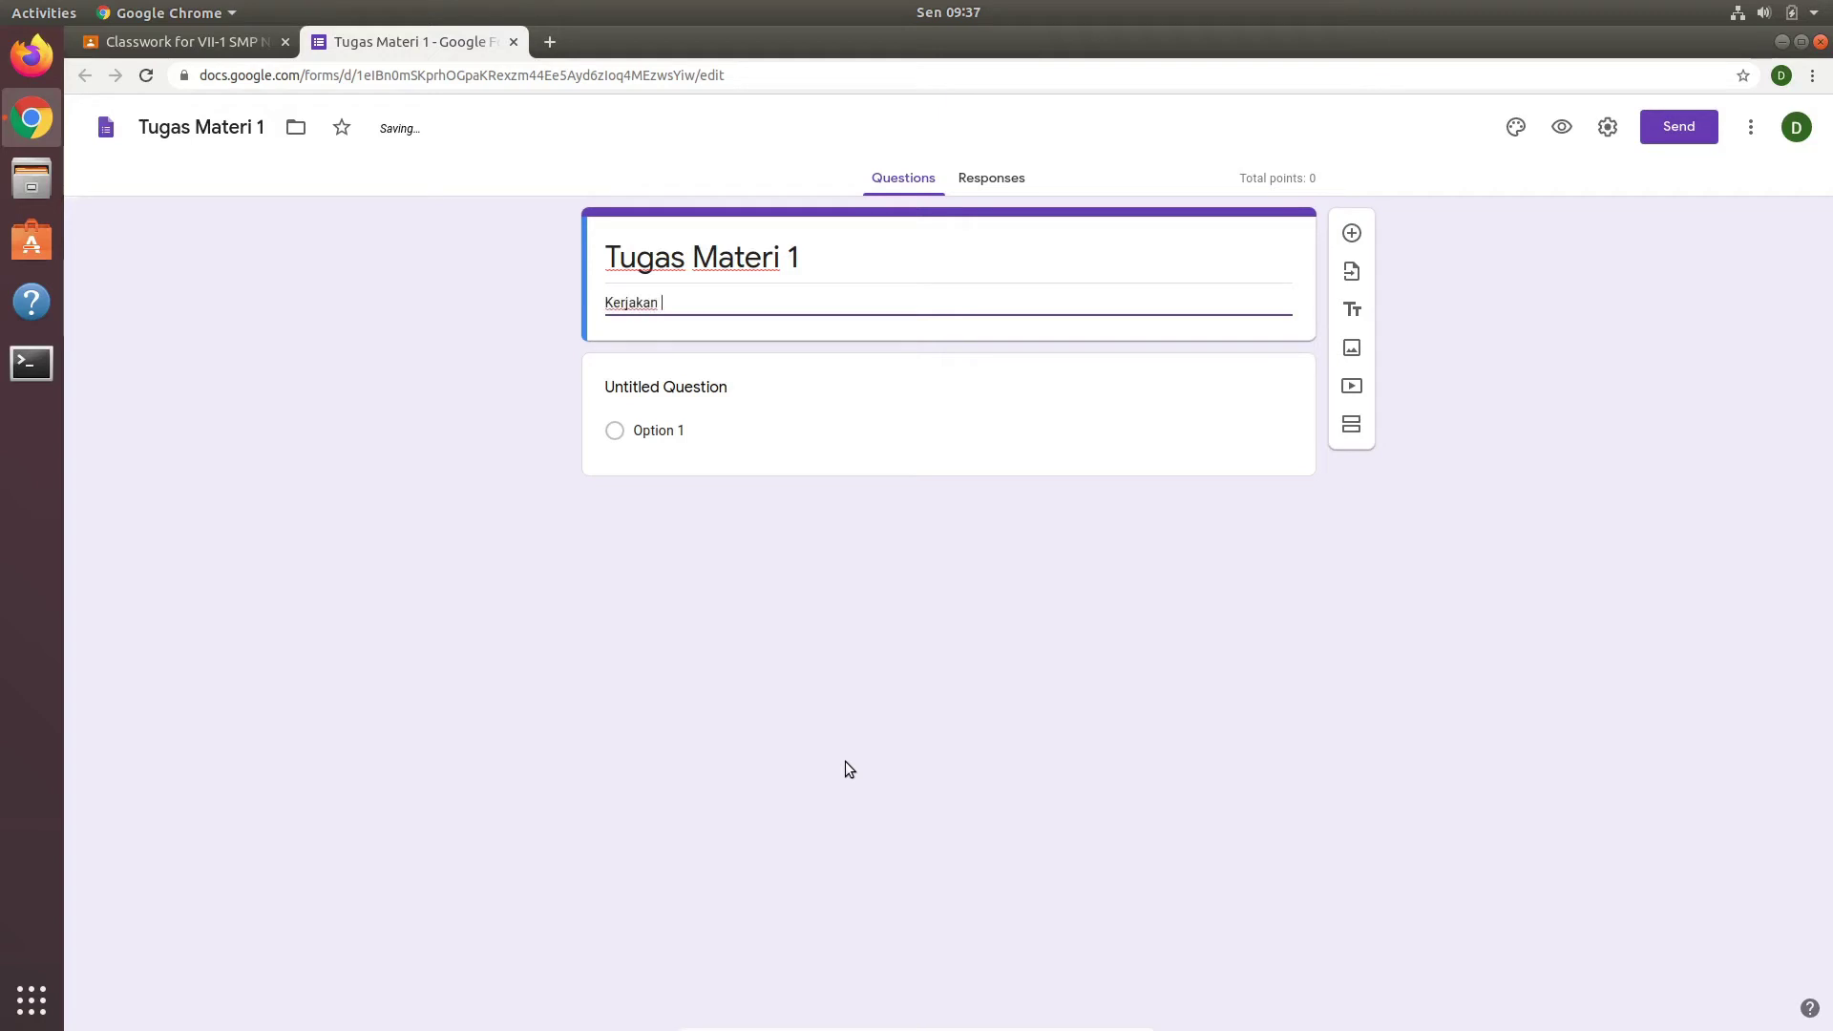
pyautogui.write('secar')
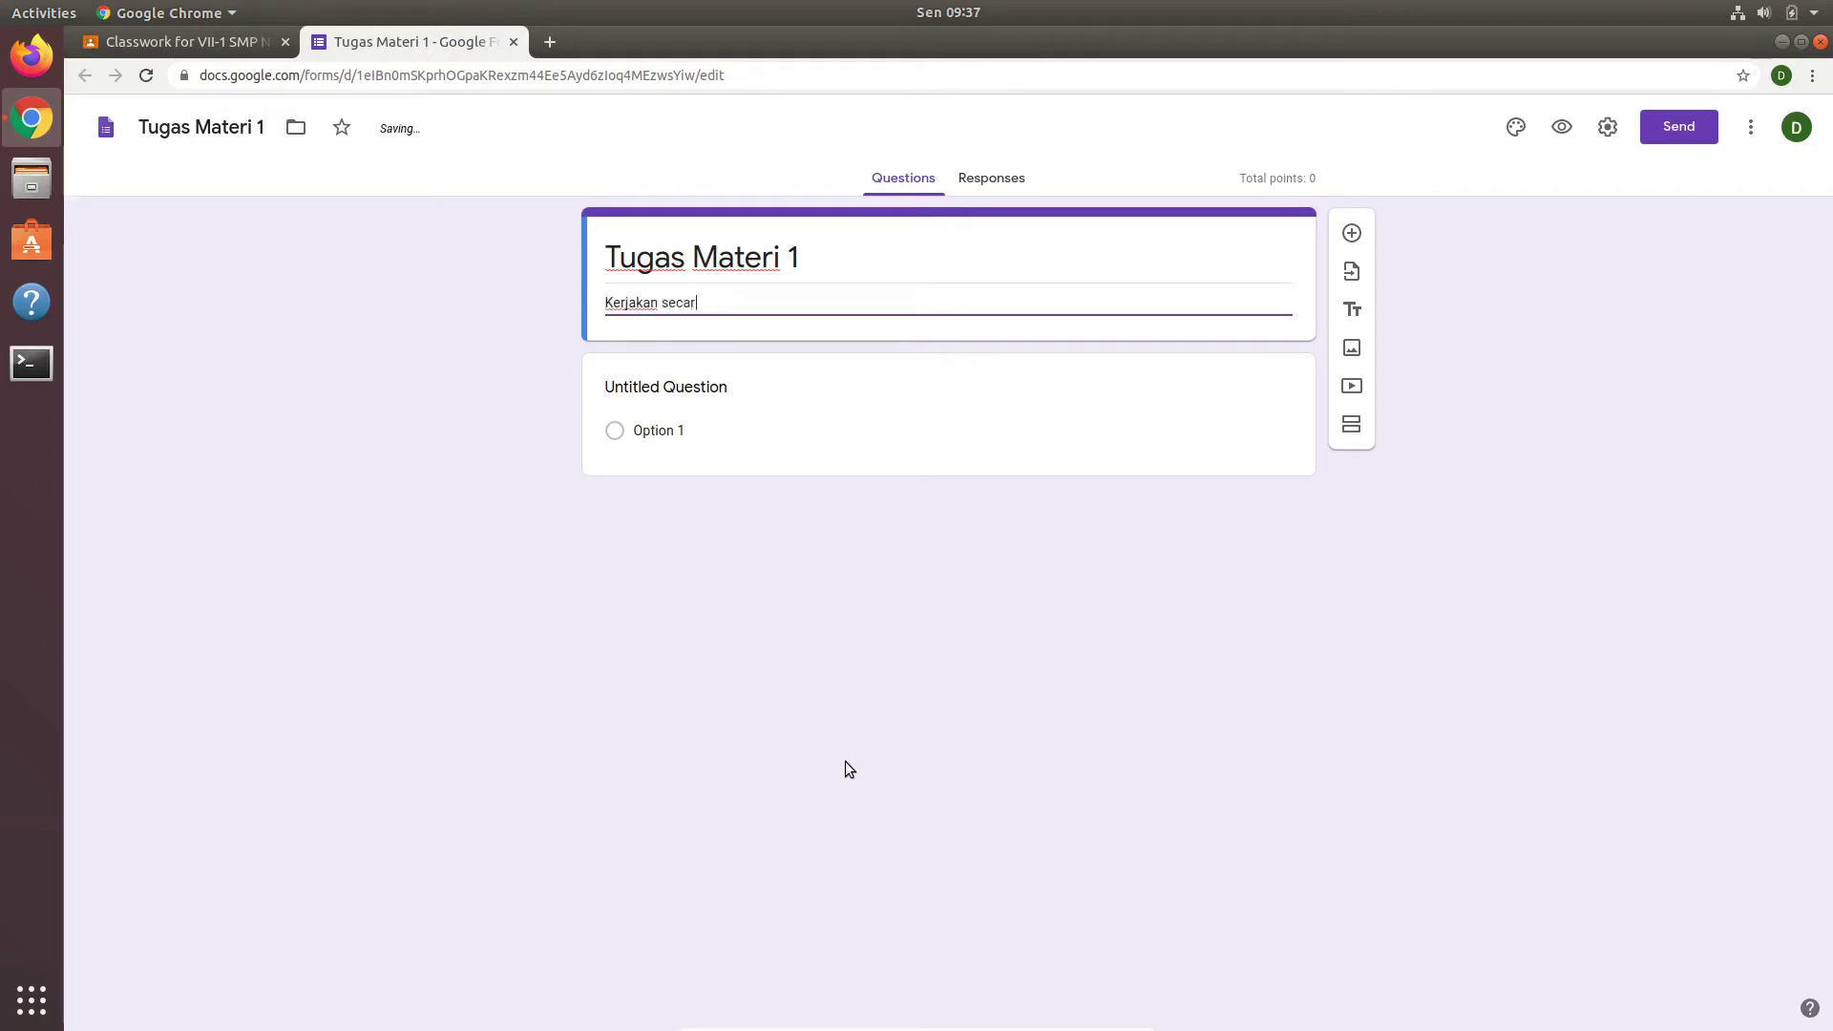
pyautogui.write('a mandiri')
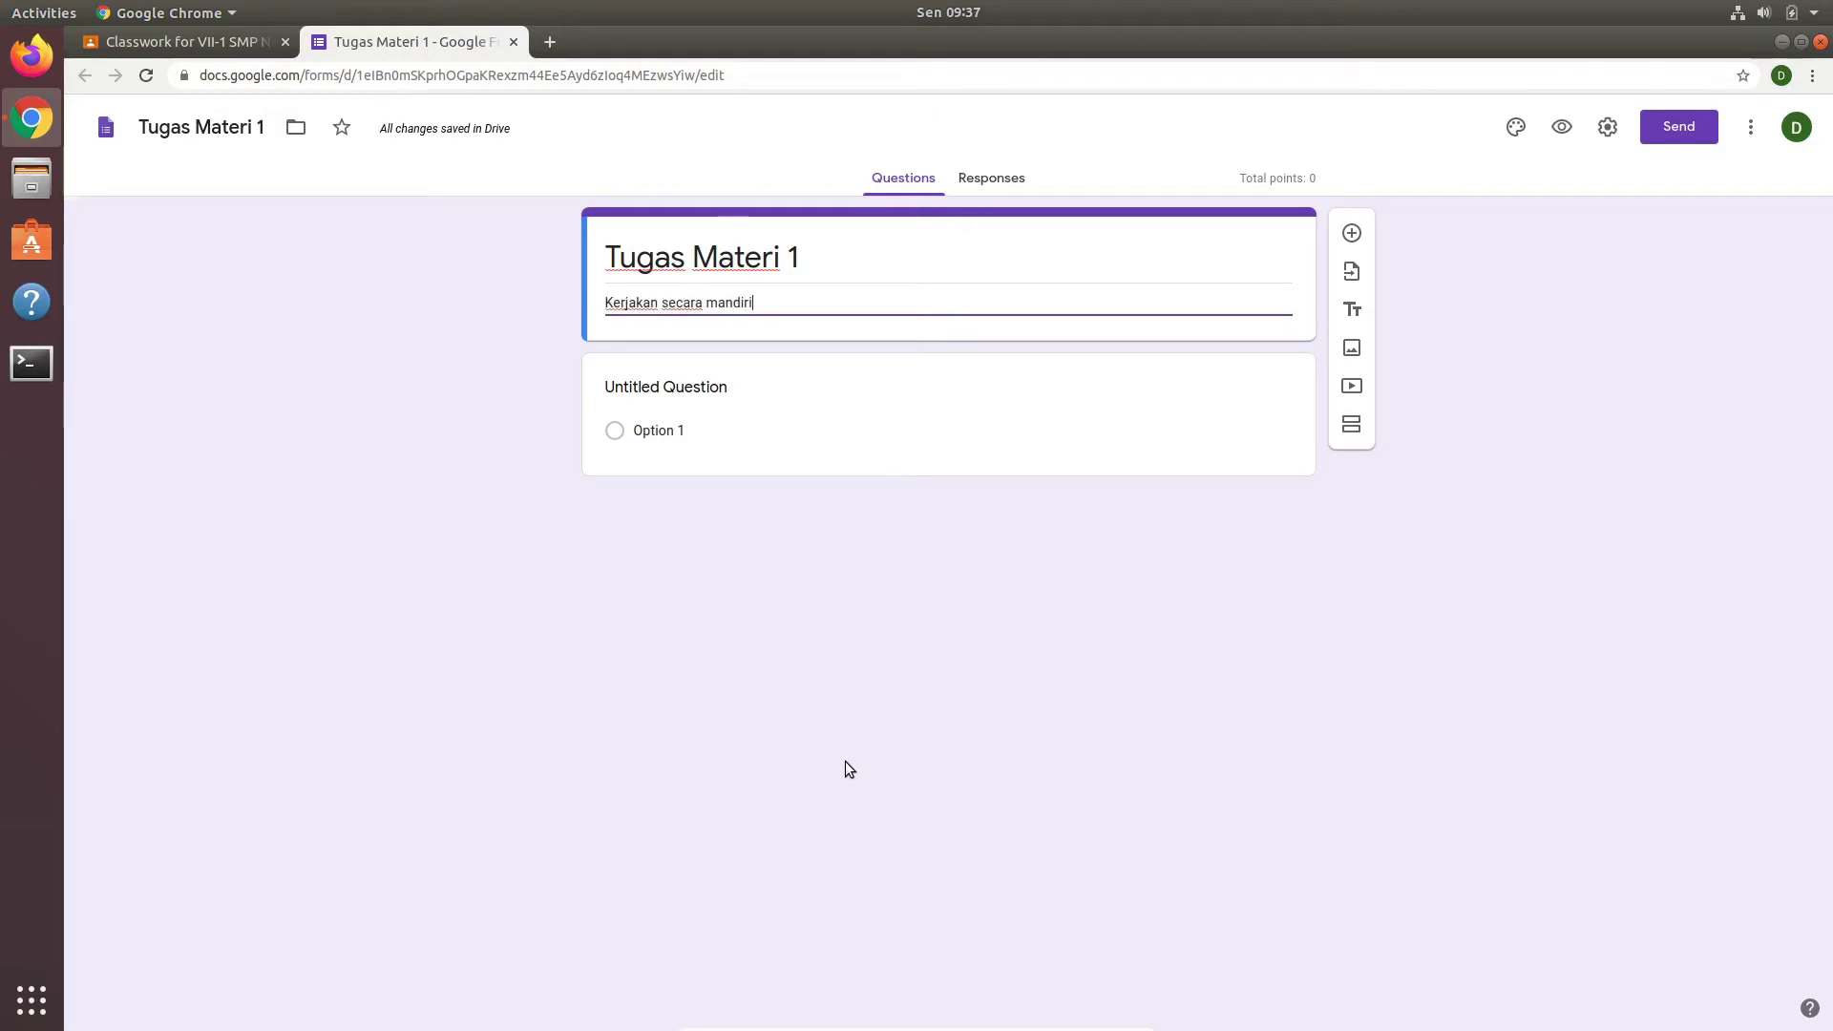
# Step: Make the first question a required short-answer question titled Nama
pyautogui.click(1051, 424)
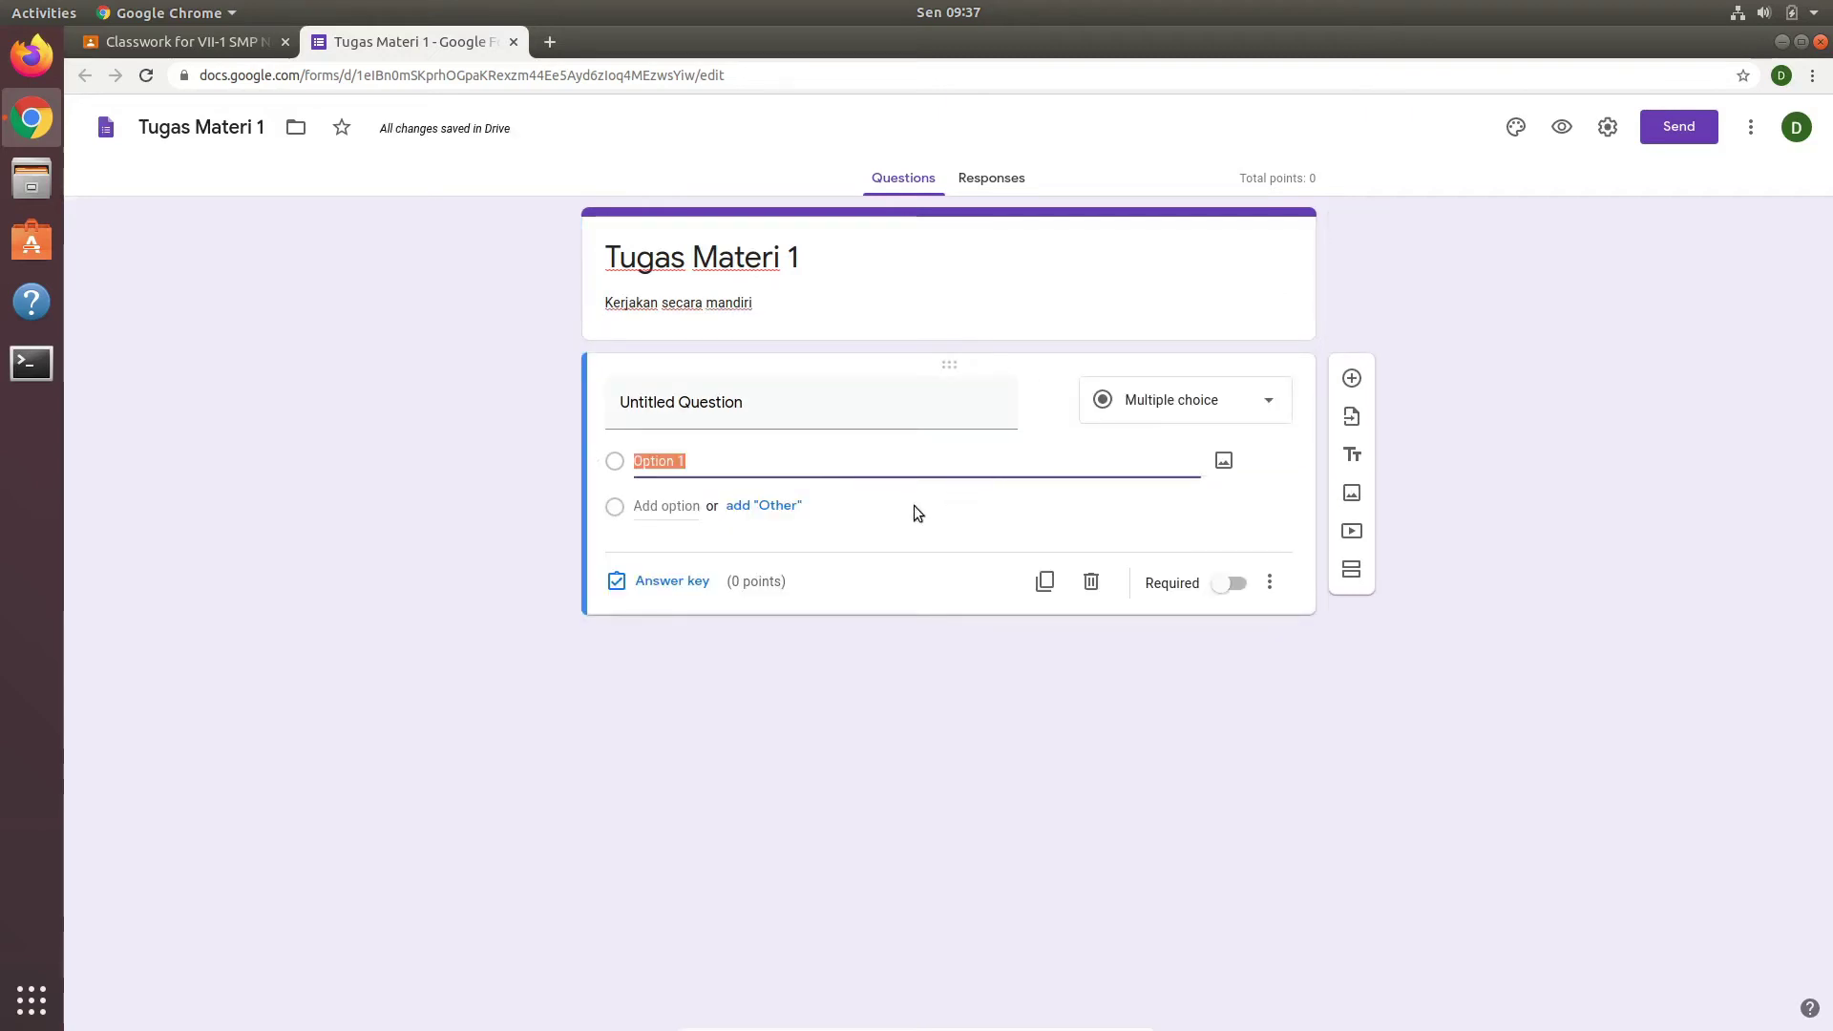
pyautogui.write('Nama')
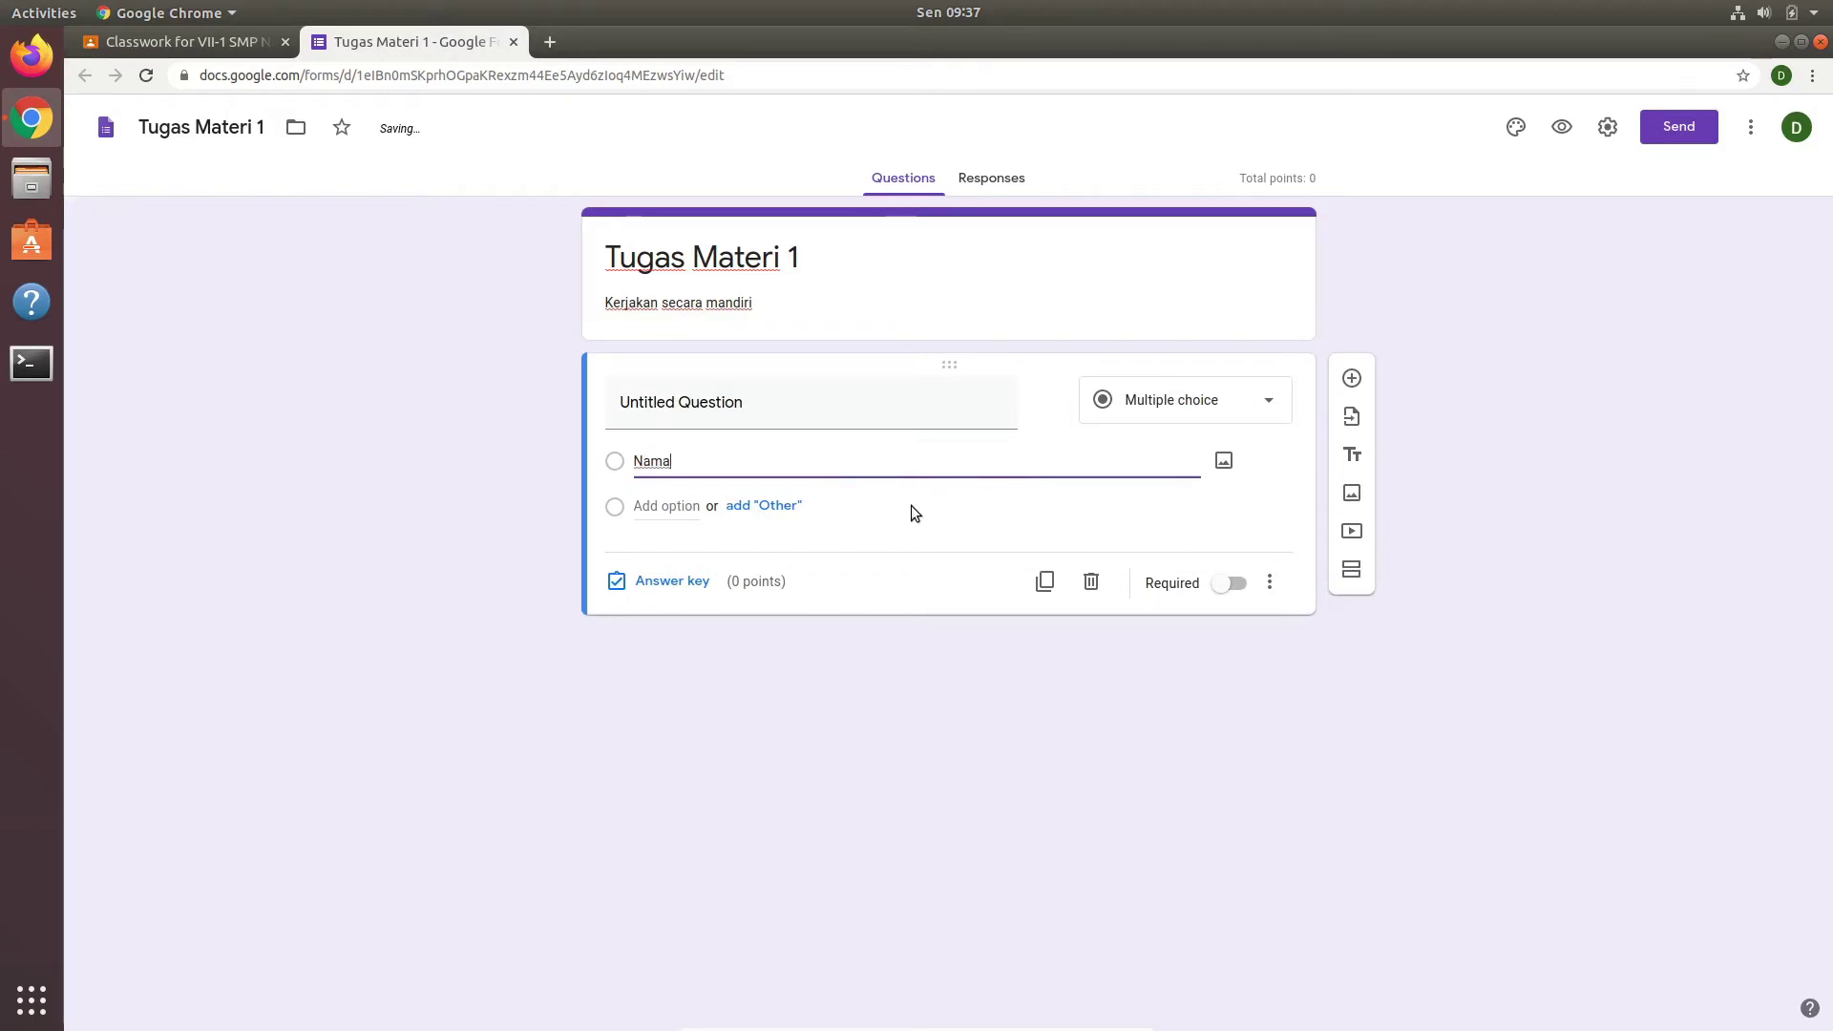
pyautogui.doubleClick(1131, 458)
pyautogui.click(1038, 516)
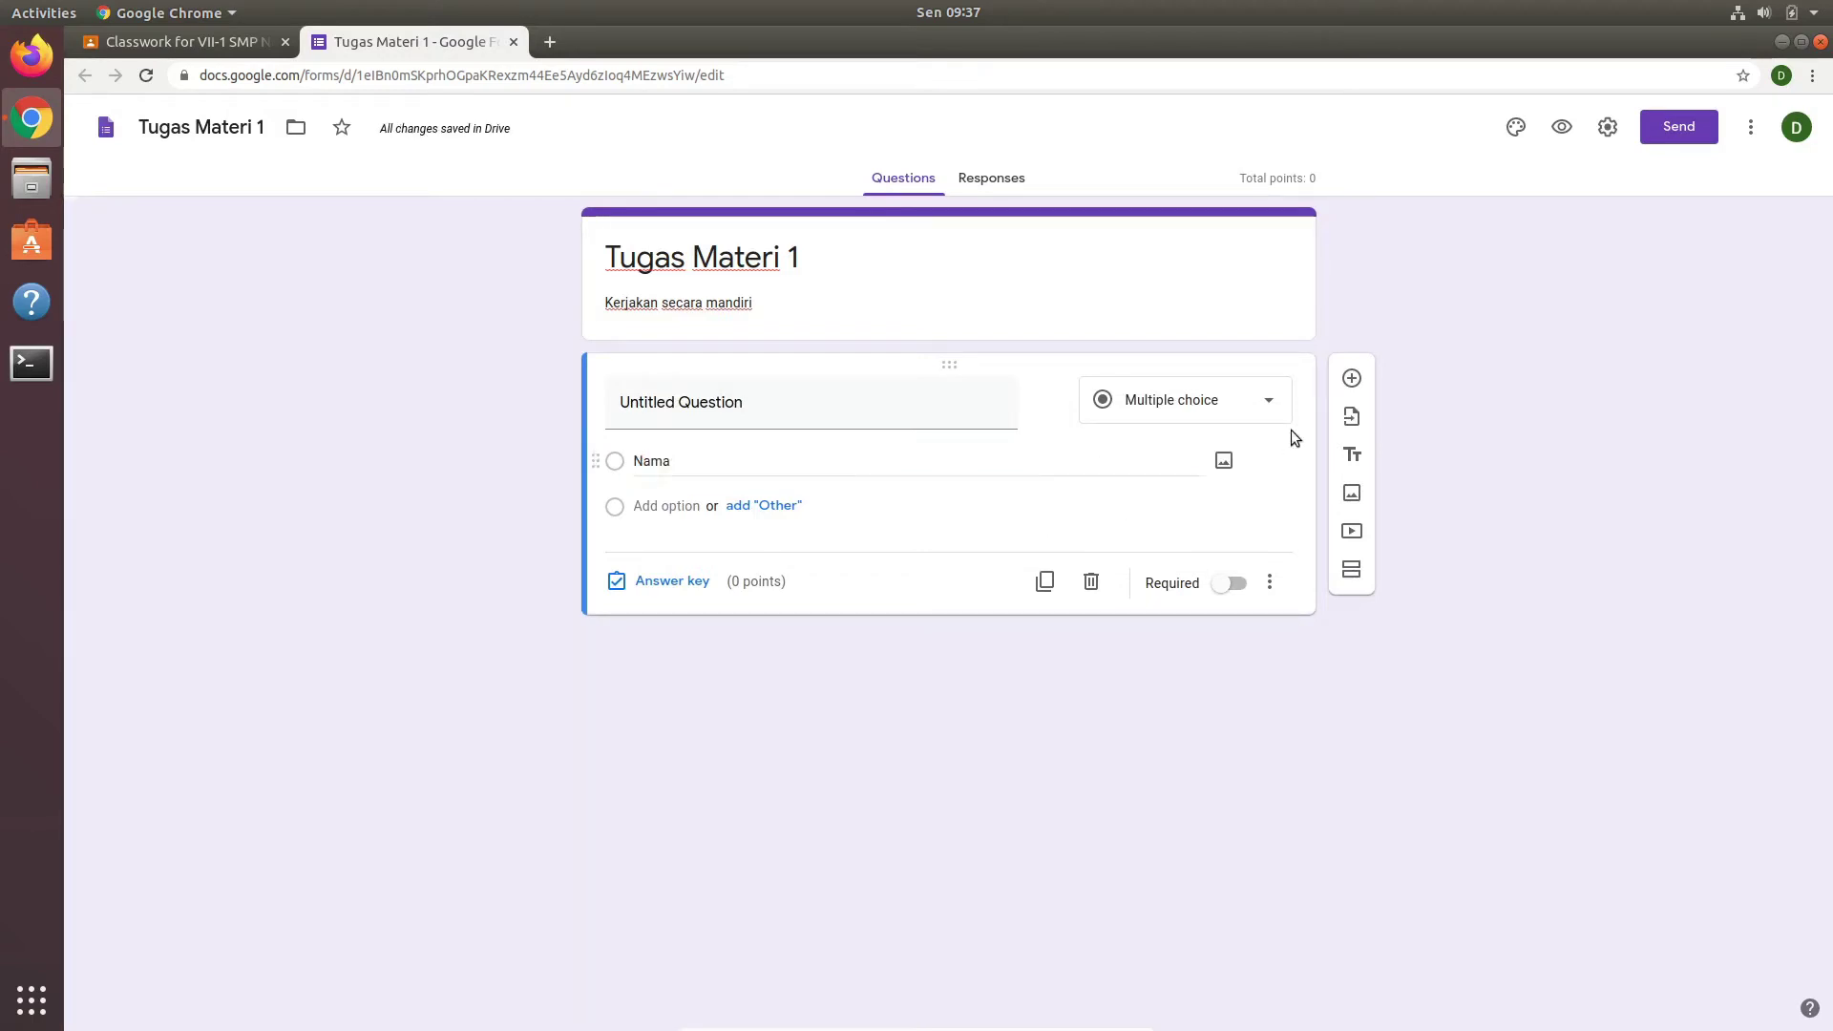
pyautogui.click(1277, 407)
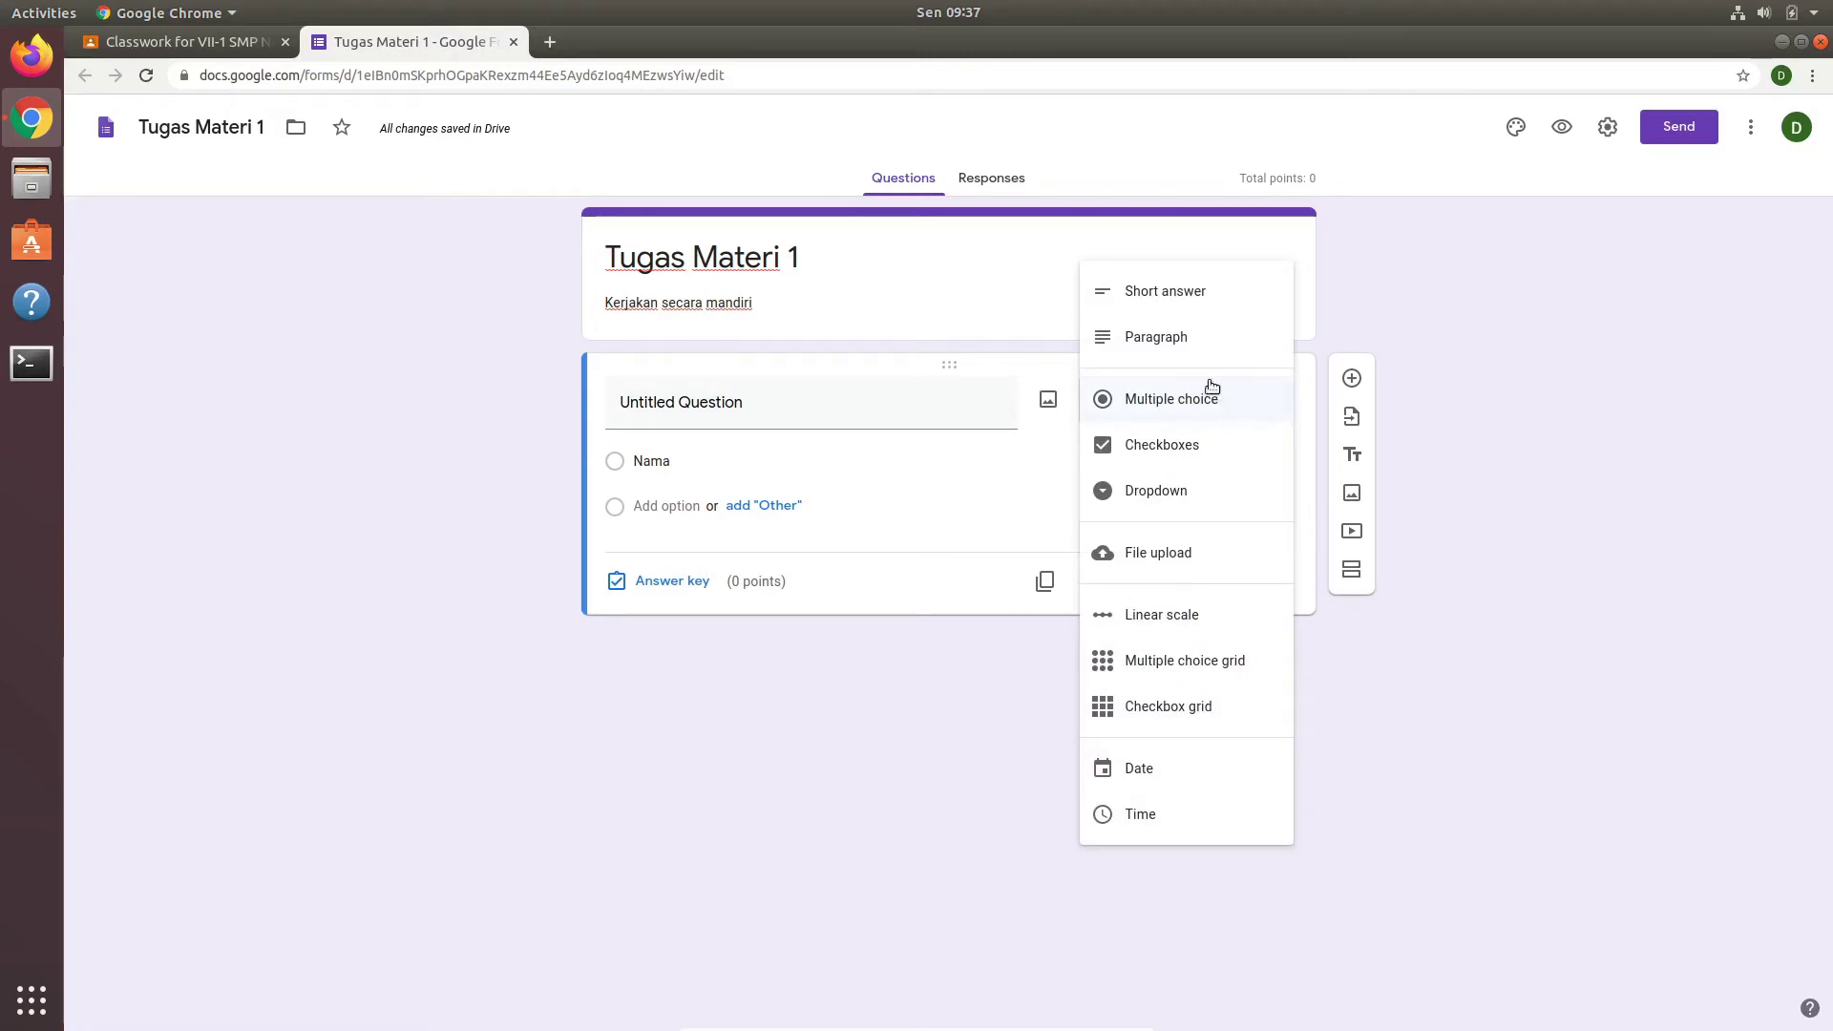
pyautogui.click(1187, 299)
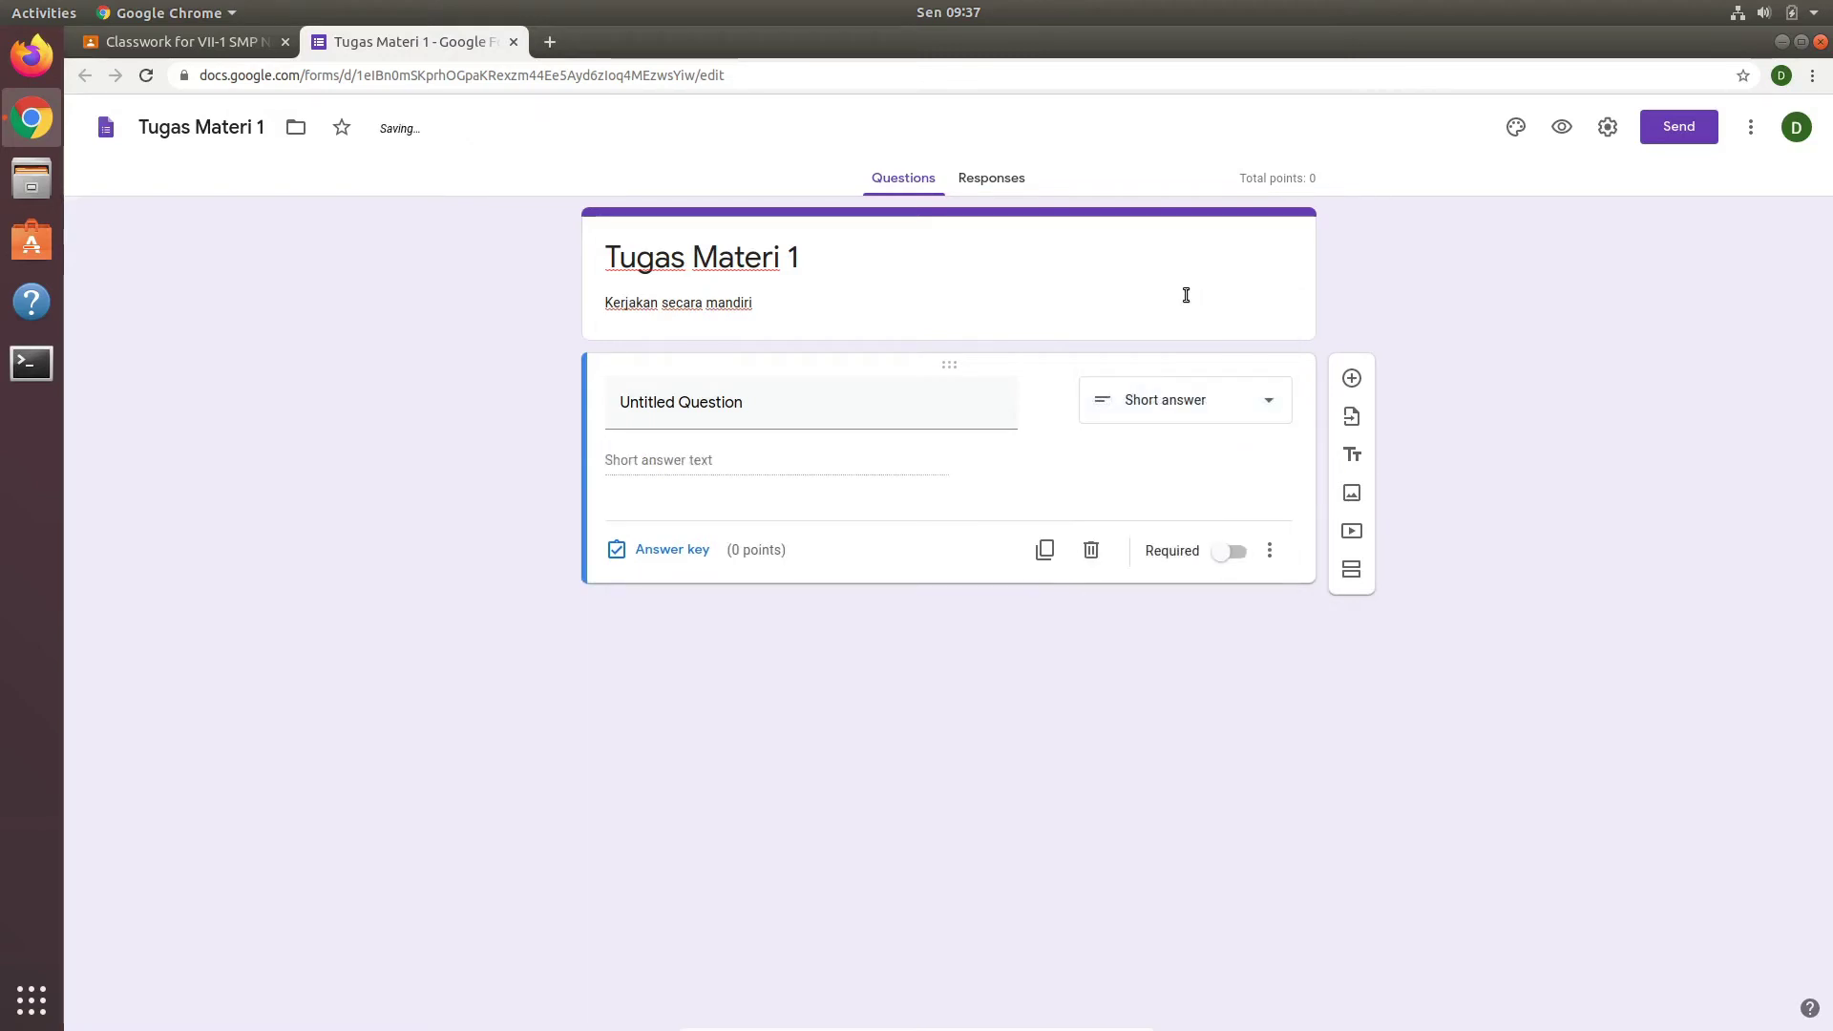
pyautogui.click(723, 412)
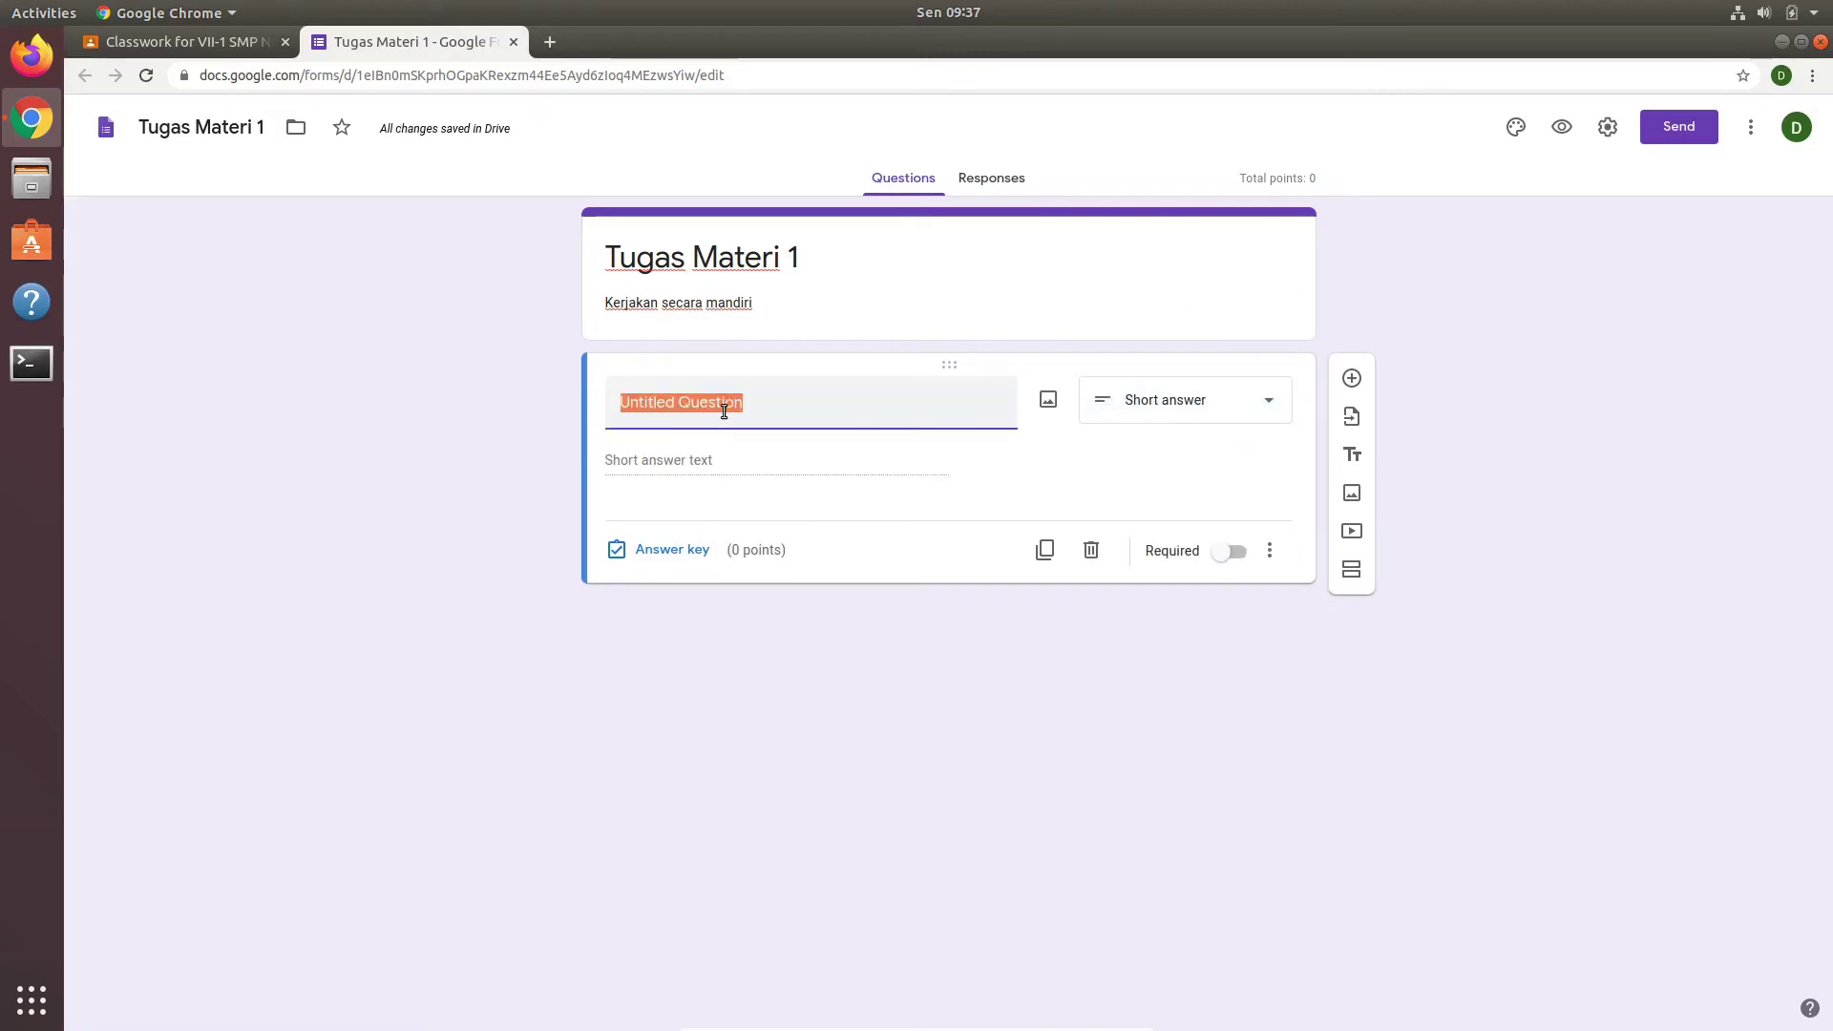
pyautogui.write('Nama')
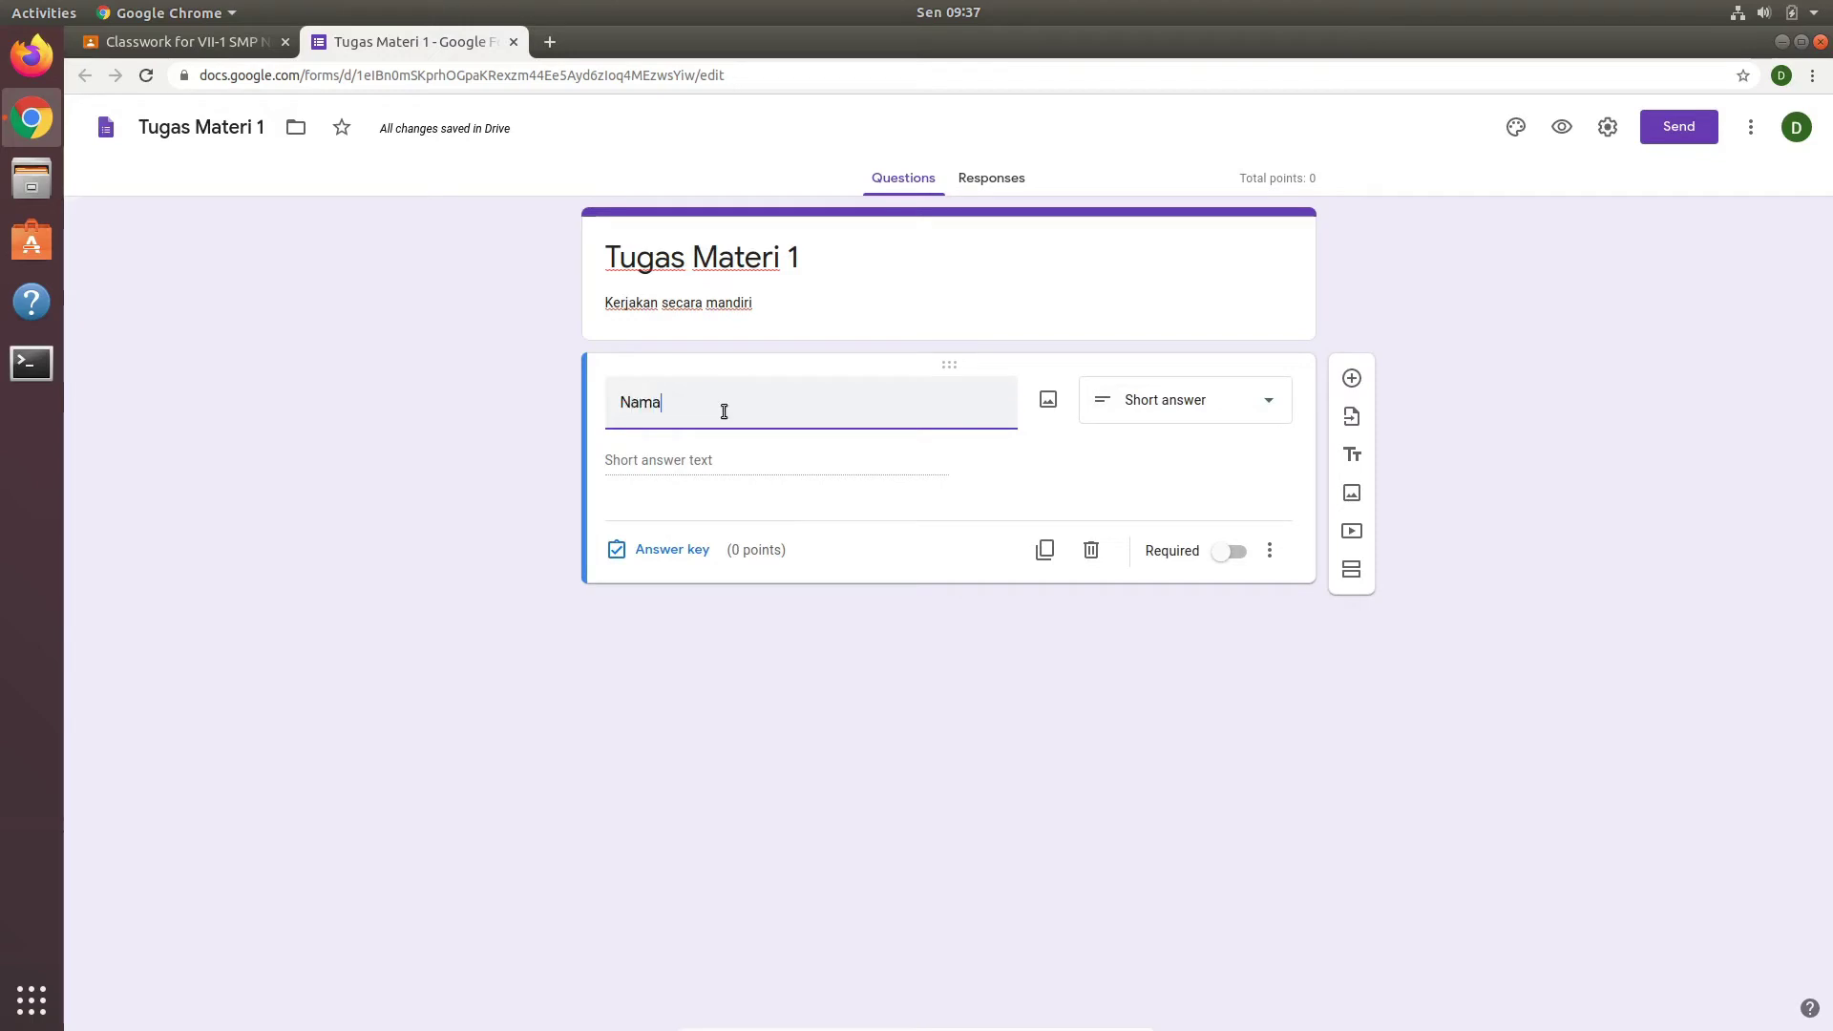
pyautogui.click(1035, 449)
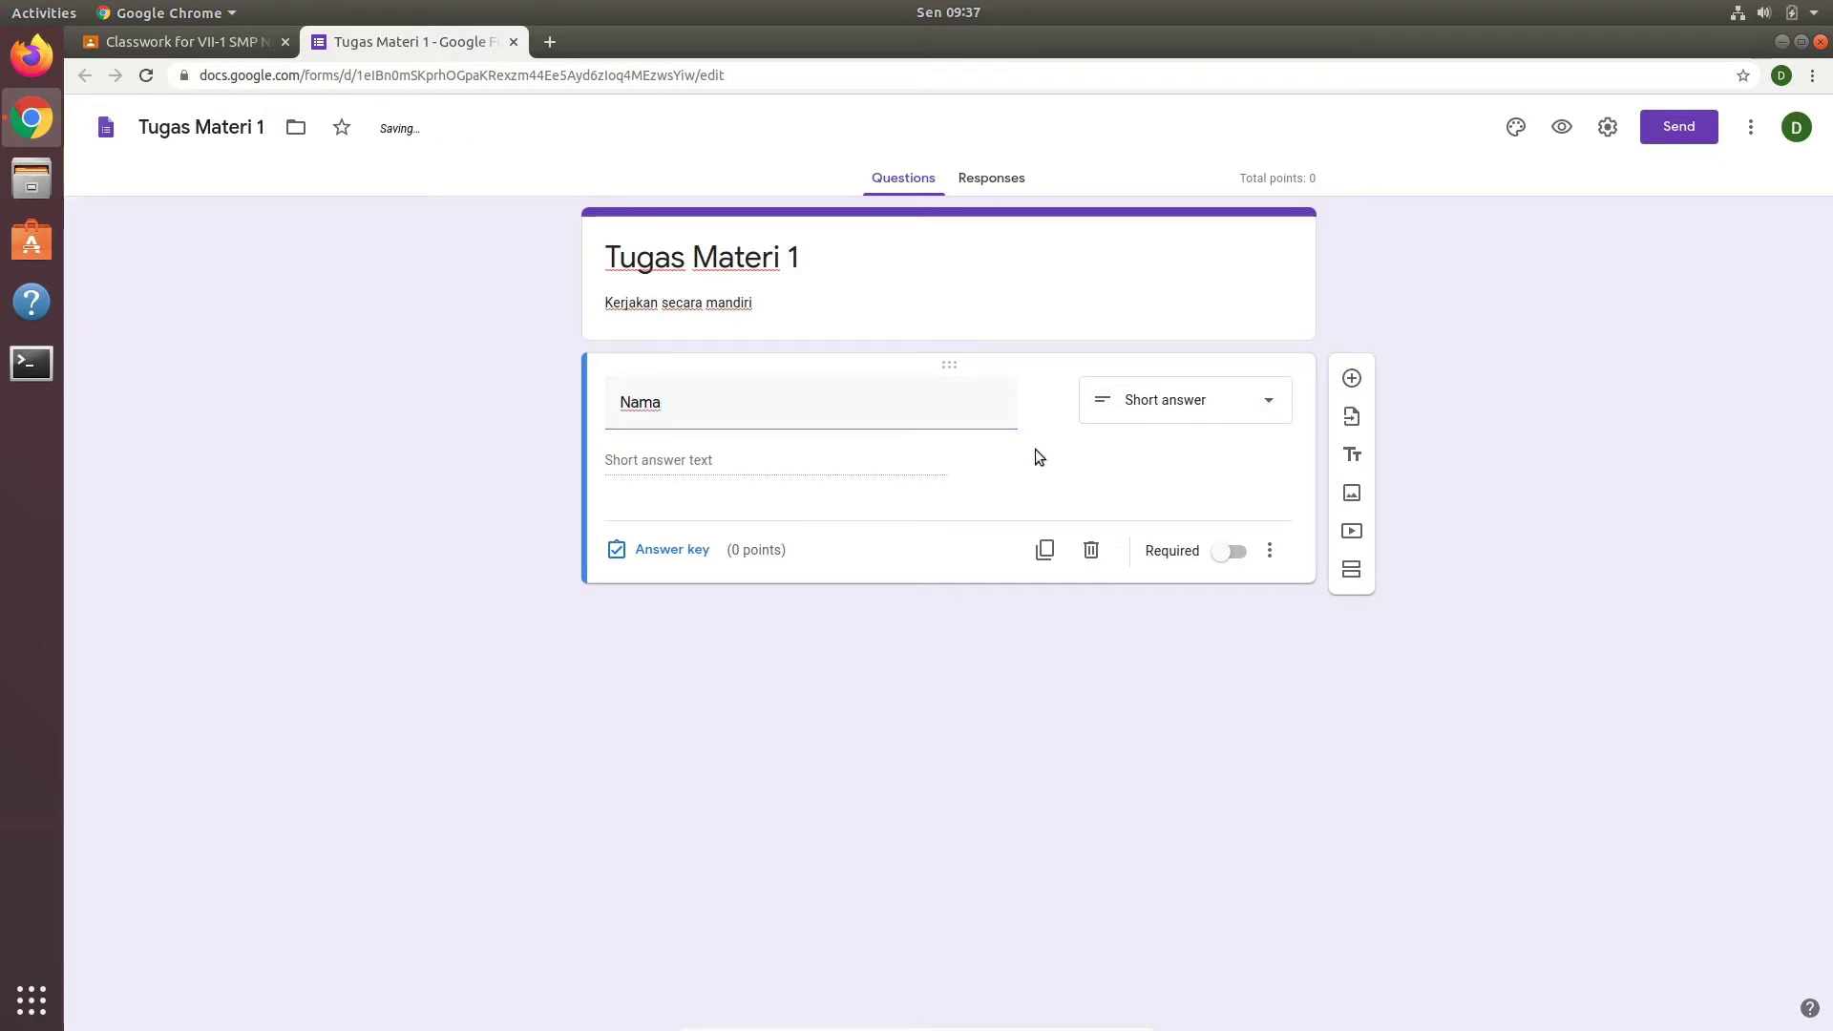
pyautogui.click(1234, 554)
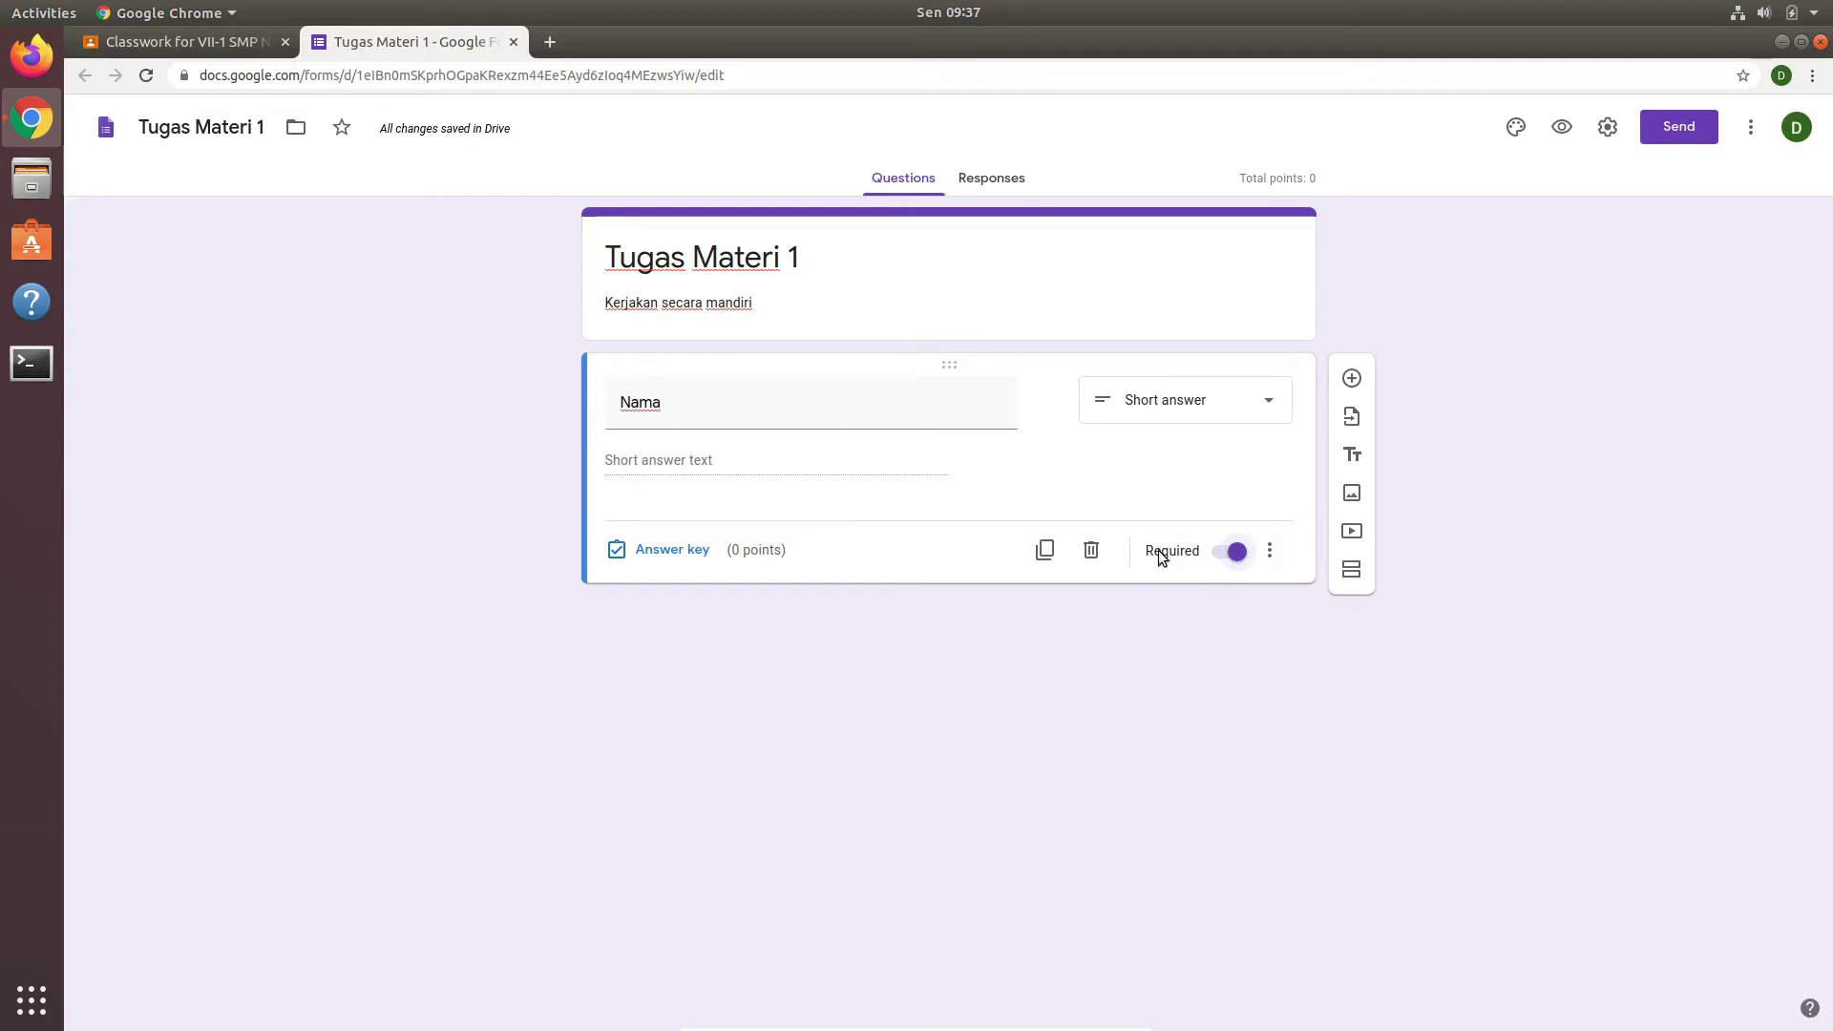
# Step: Duplicate the Nama question and retitle the copy Kelas
pyautogui.click(1045, 550)
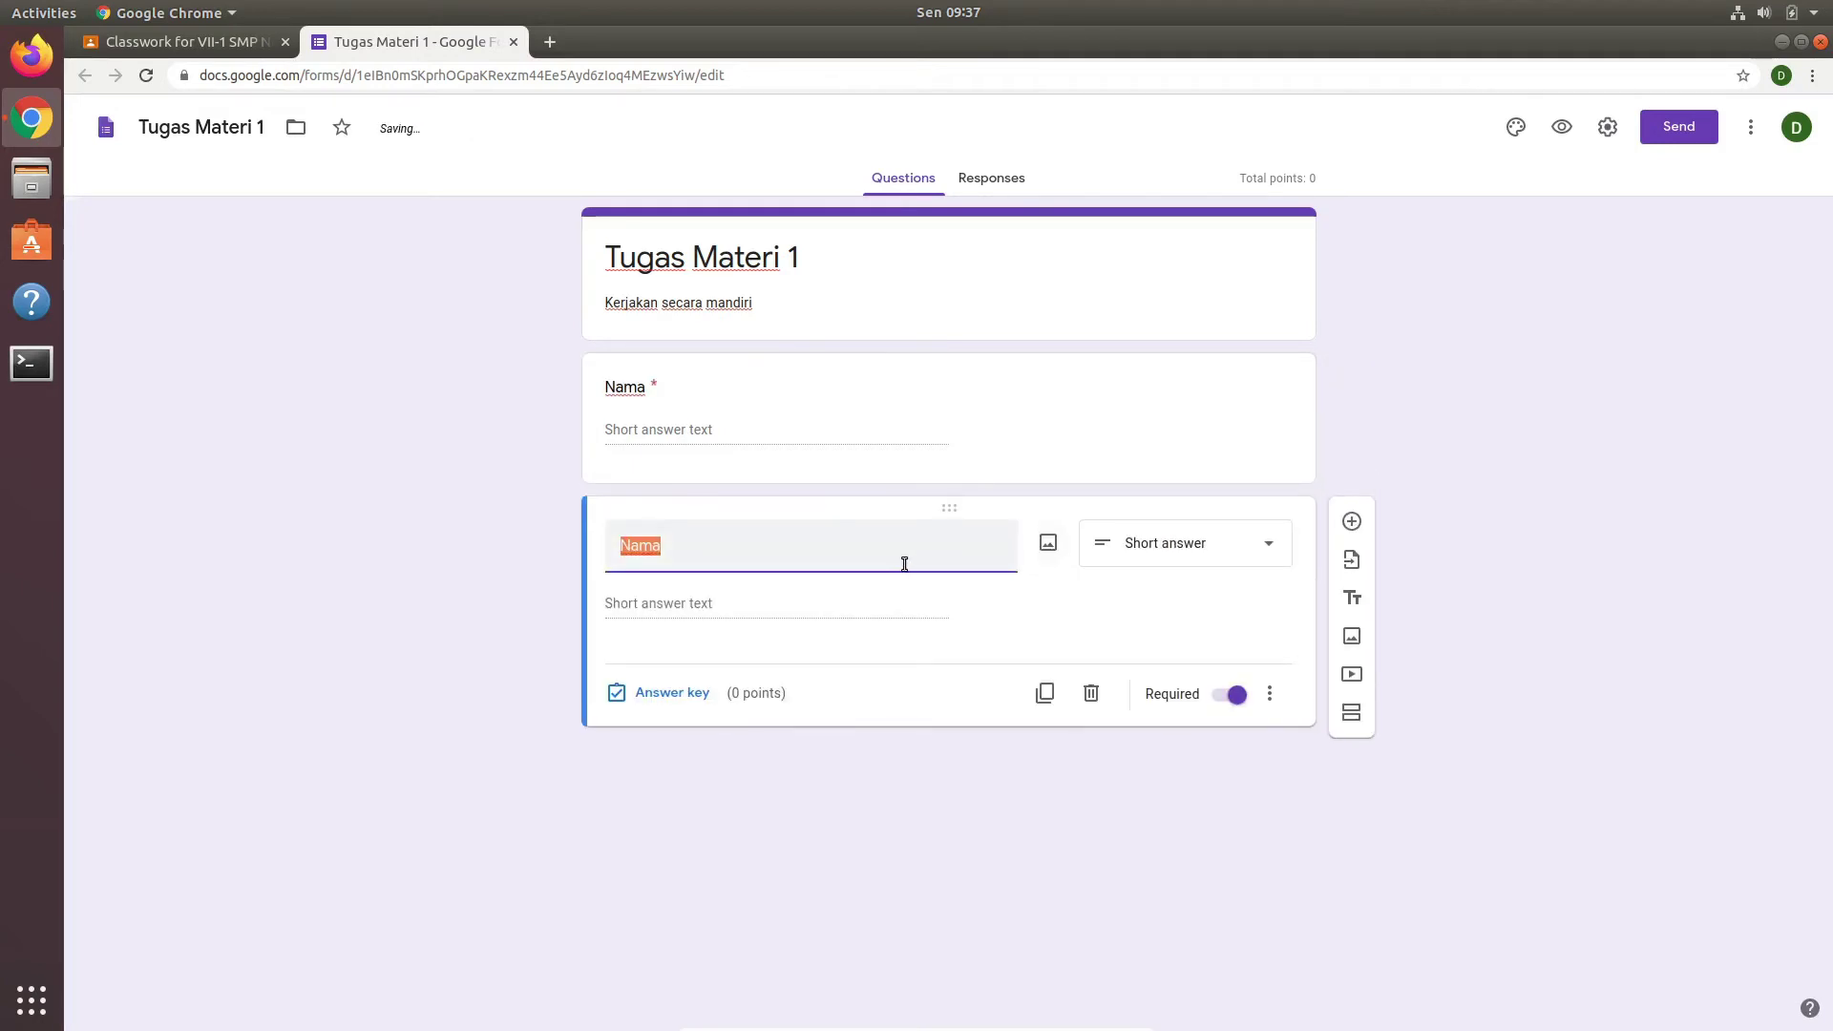
pyautogui.write('Kas')
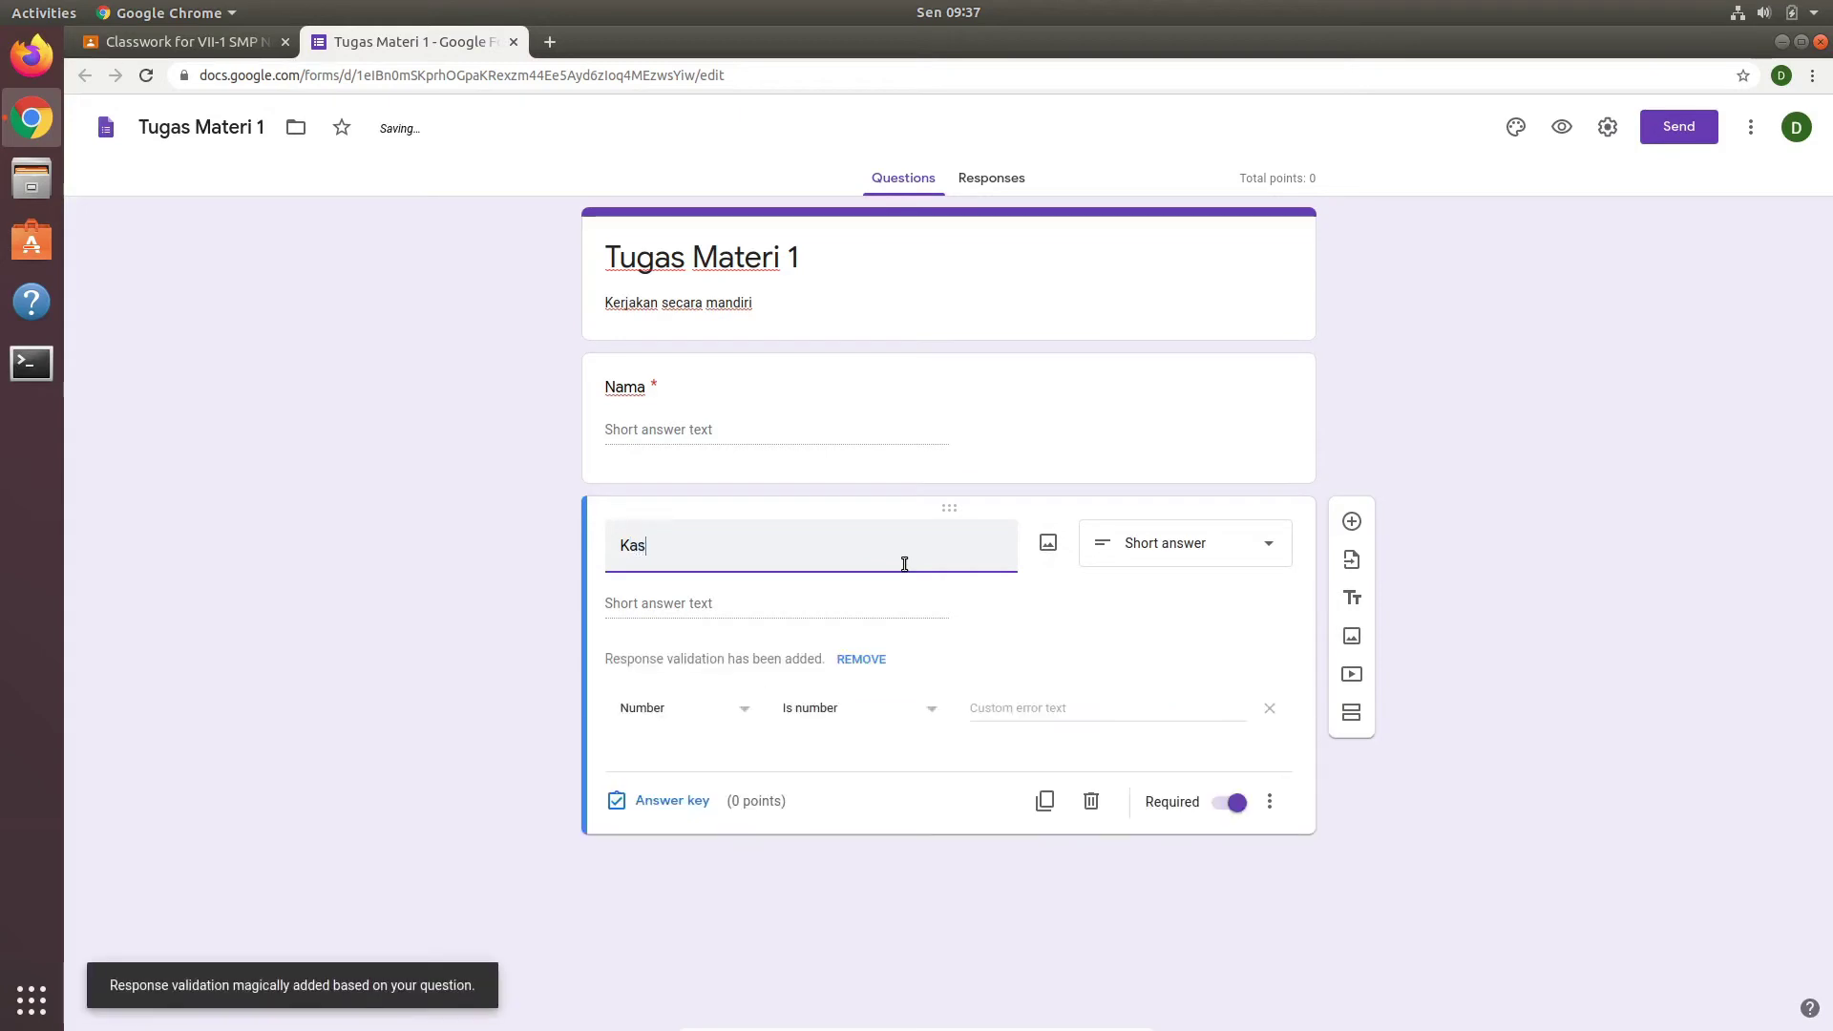
pyautogui.press('BackSpace')
pyautogui.press('BackSpace')
pyautogui.write('e')
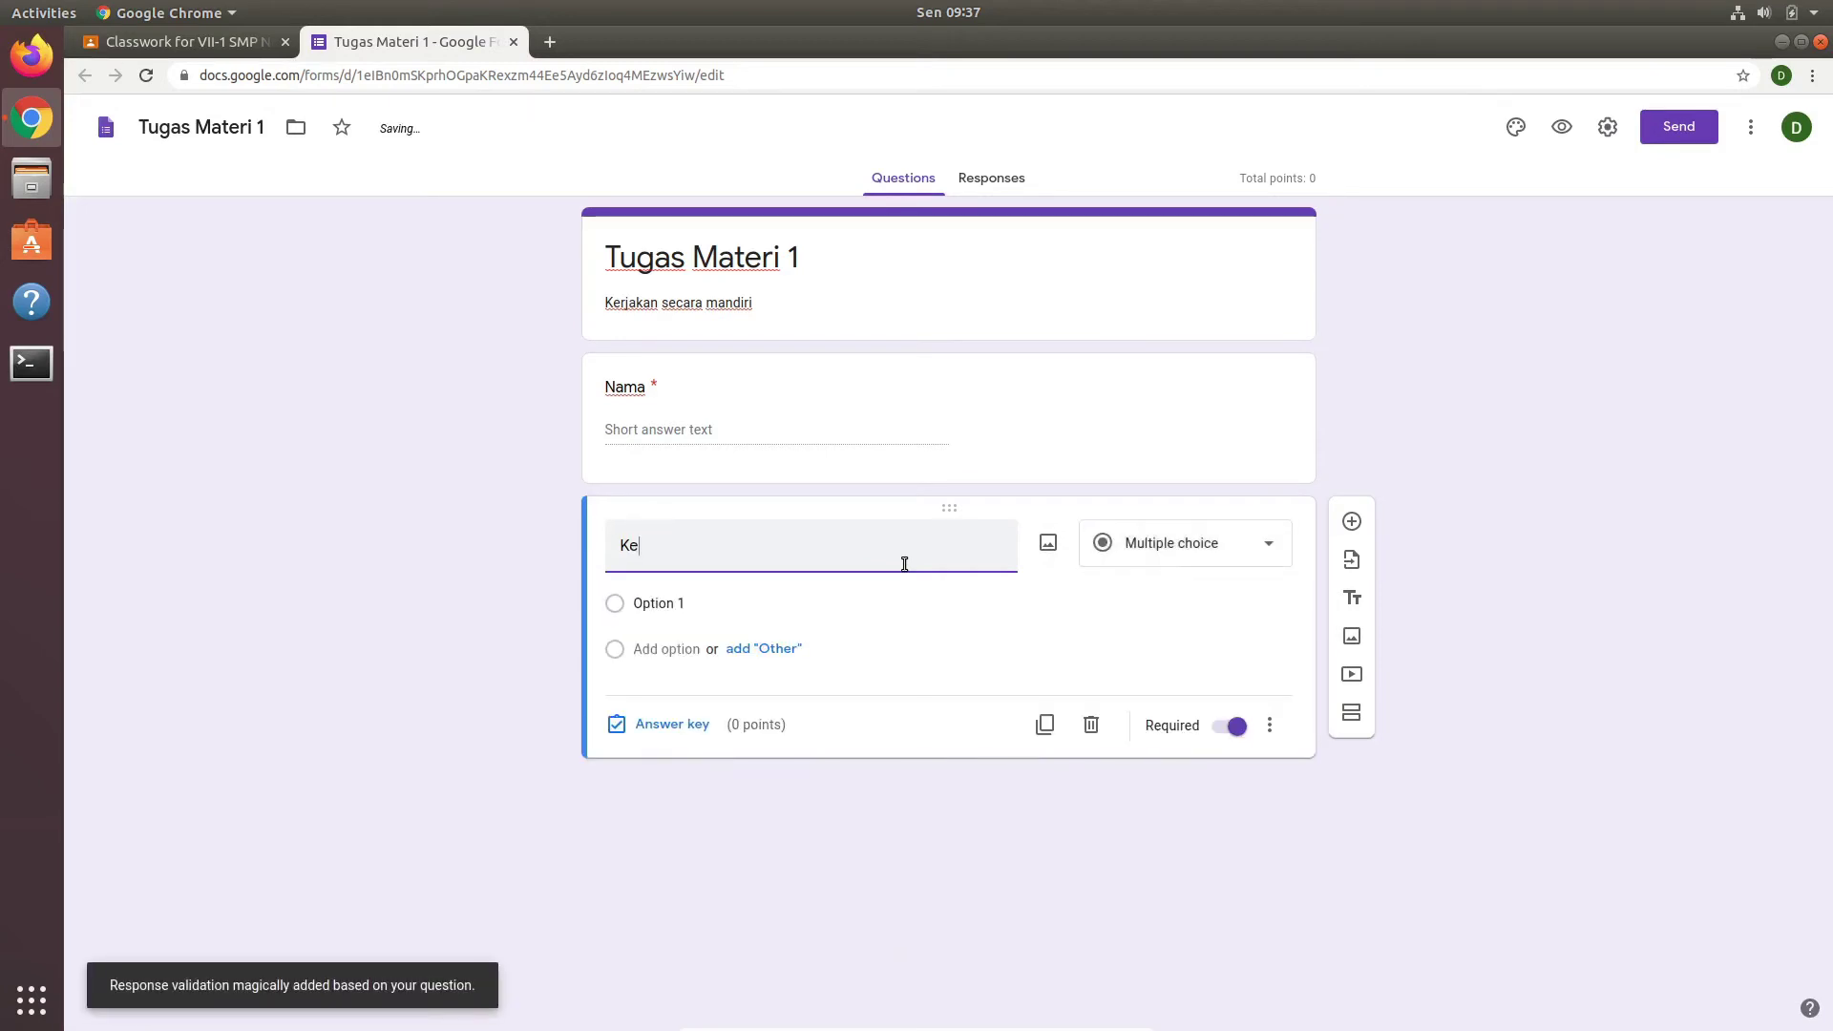
pyautogui.write('las')
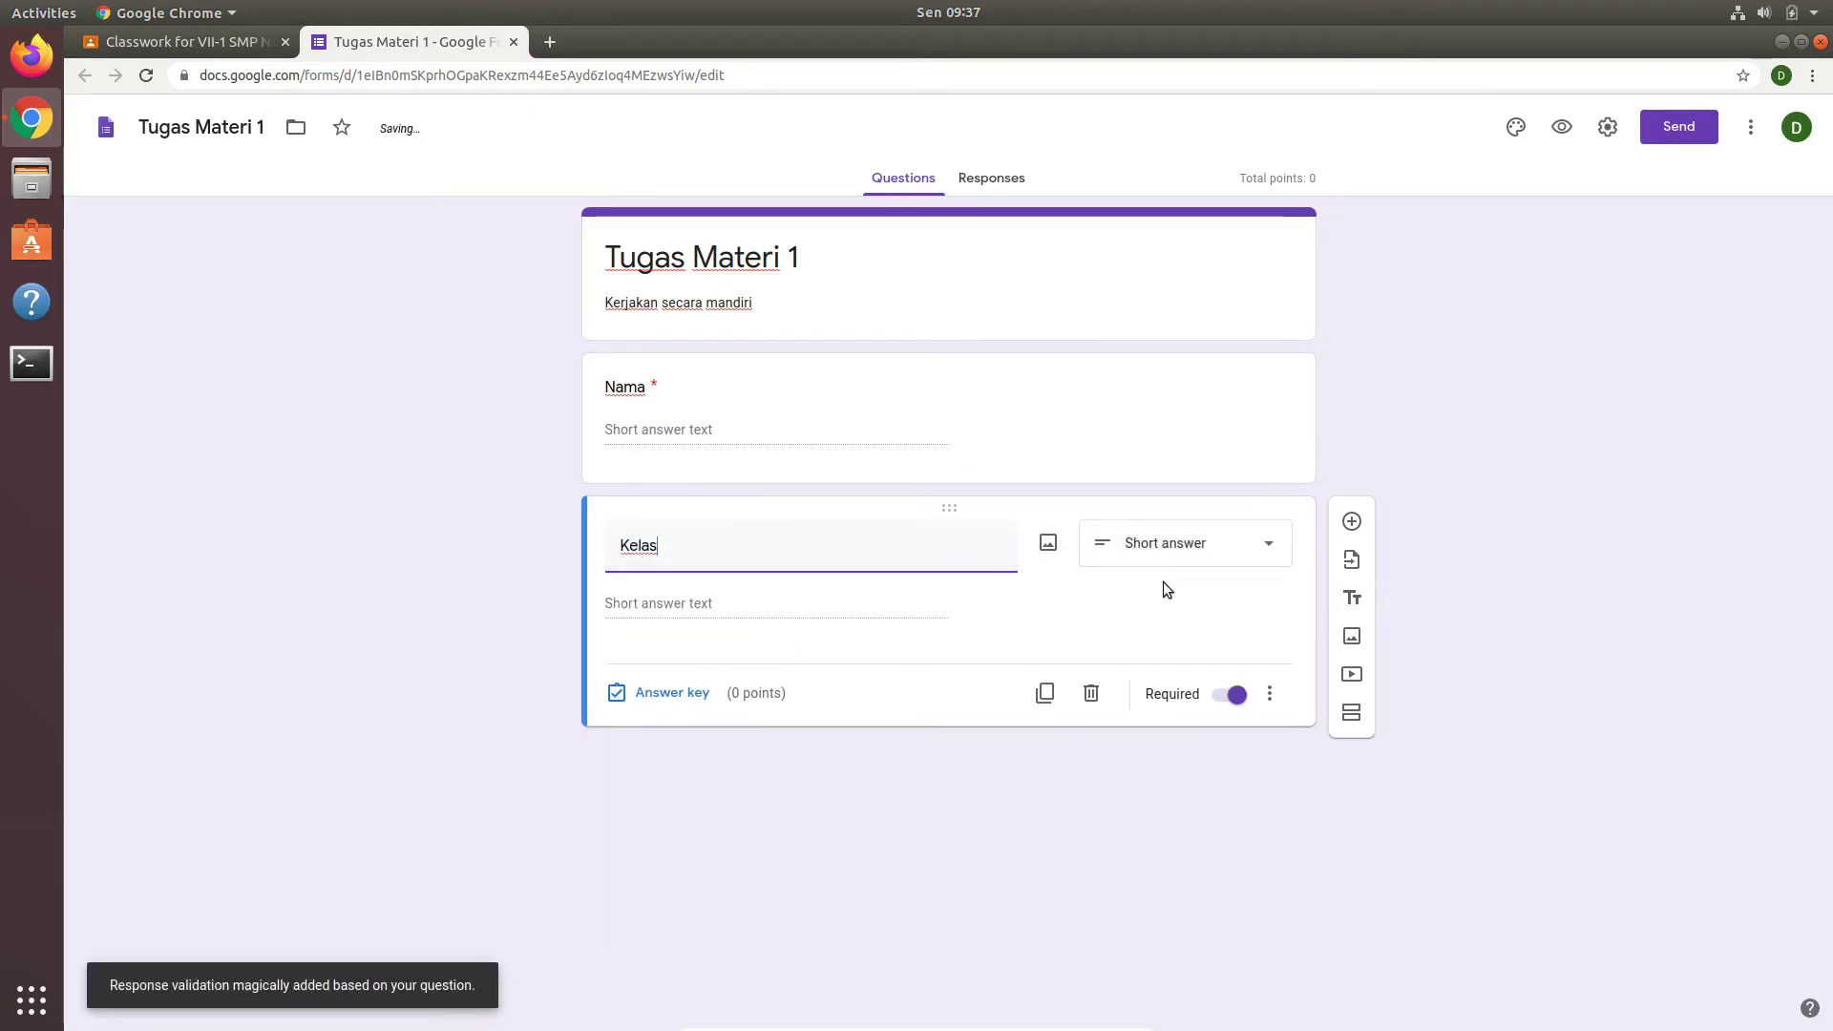
pyautogui.click(1060, 632)
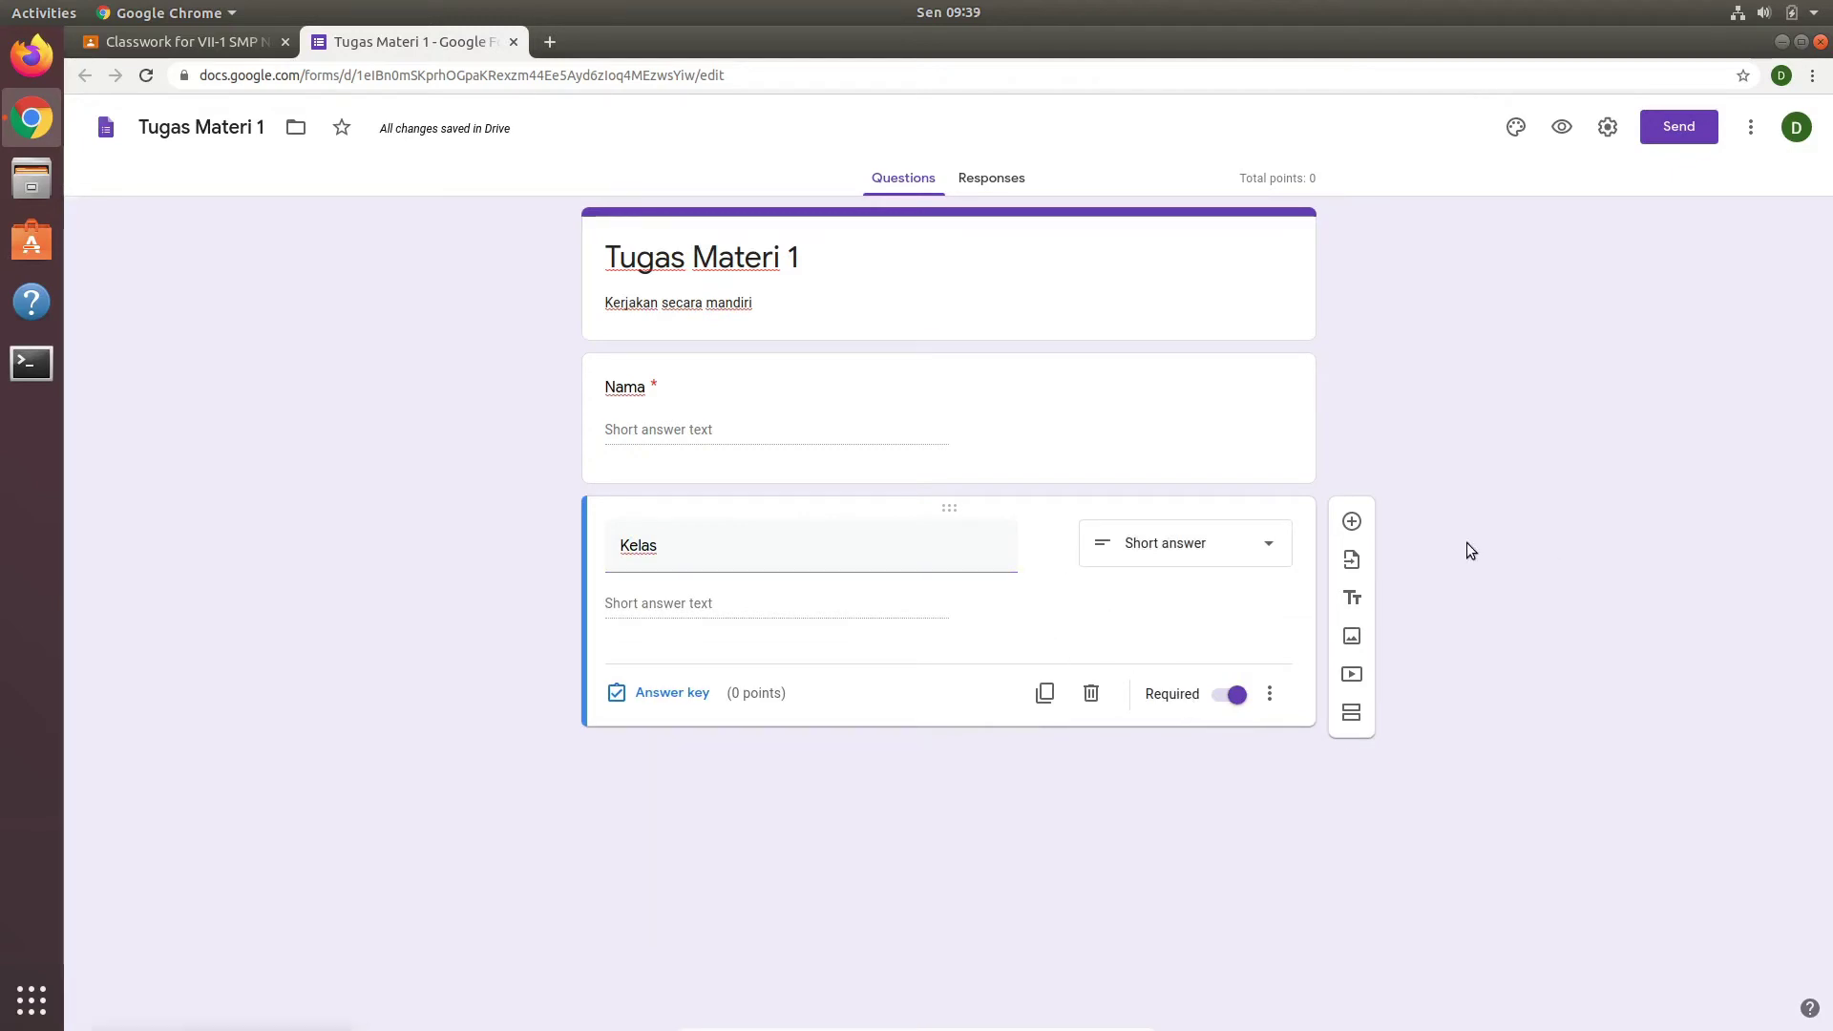
# Step: Add the question 'My father work in hospital, He is a' with Doctor as the first option
pyautogui.click(1350, 522)
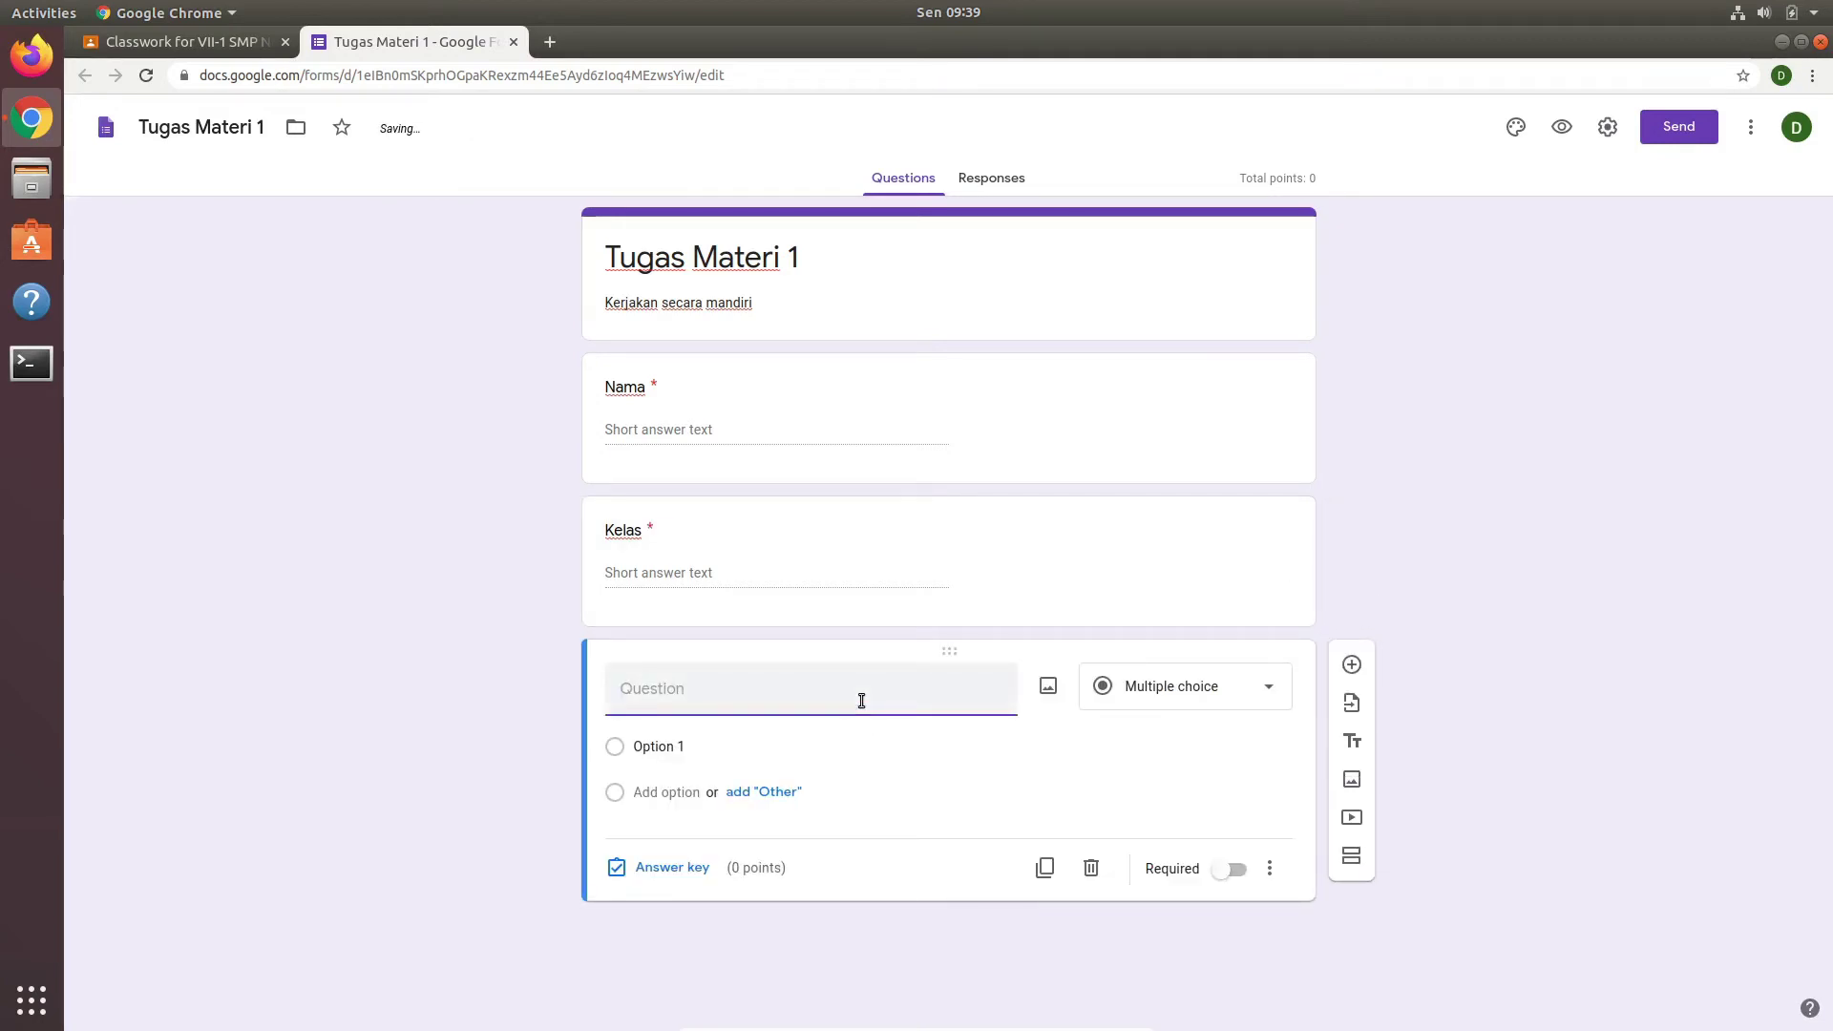
pyautogui.write('My')
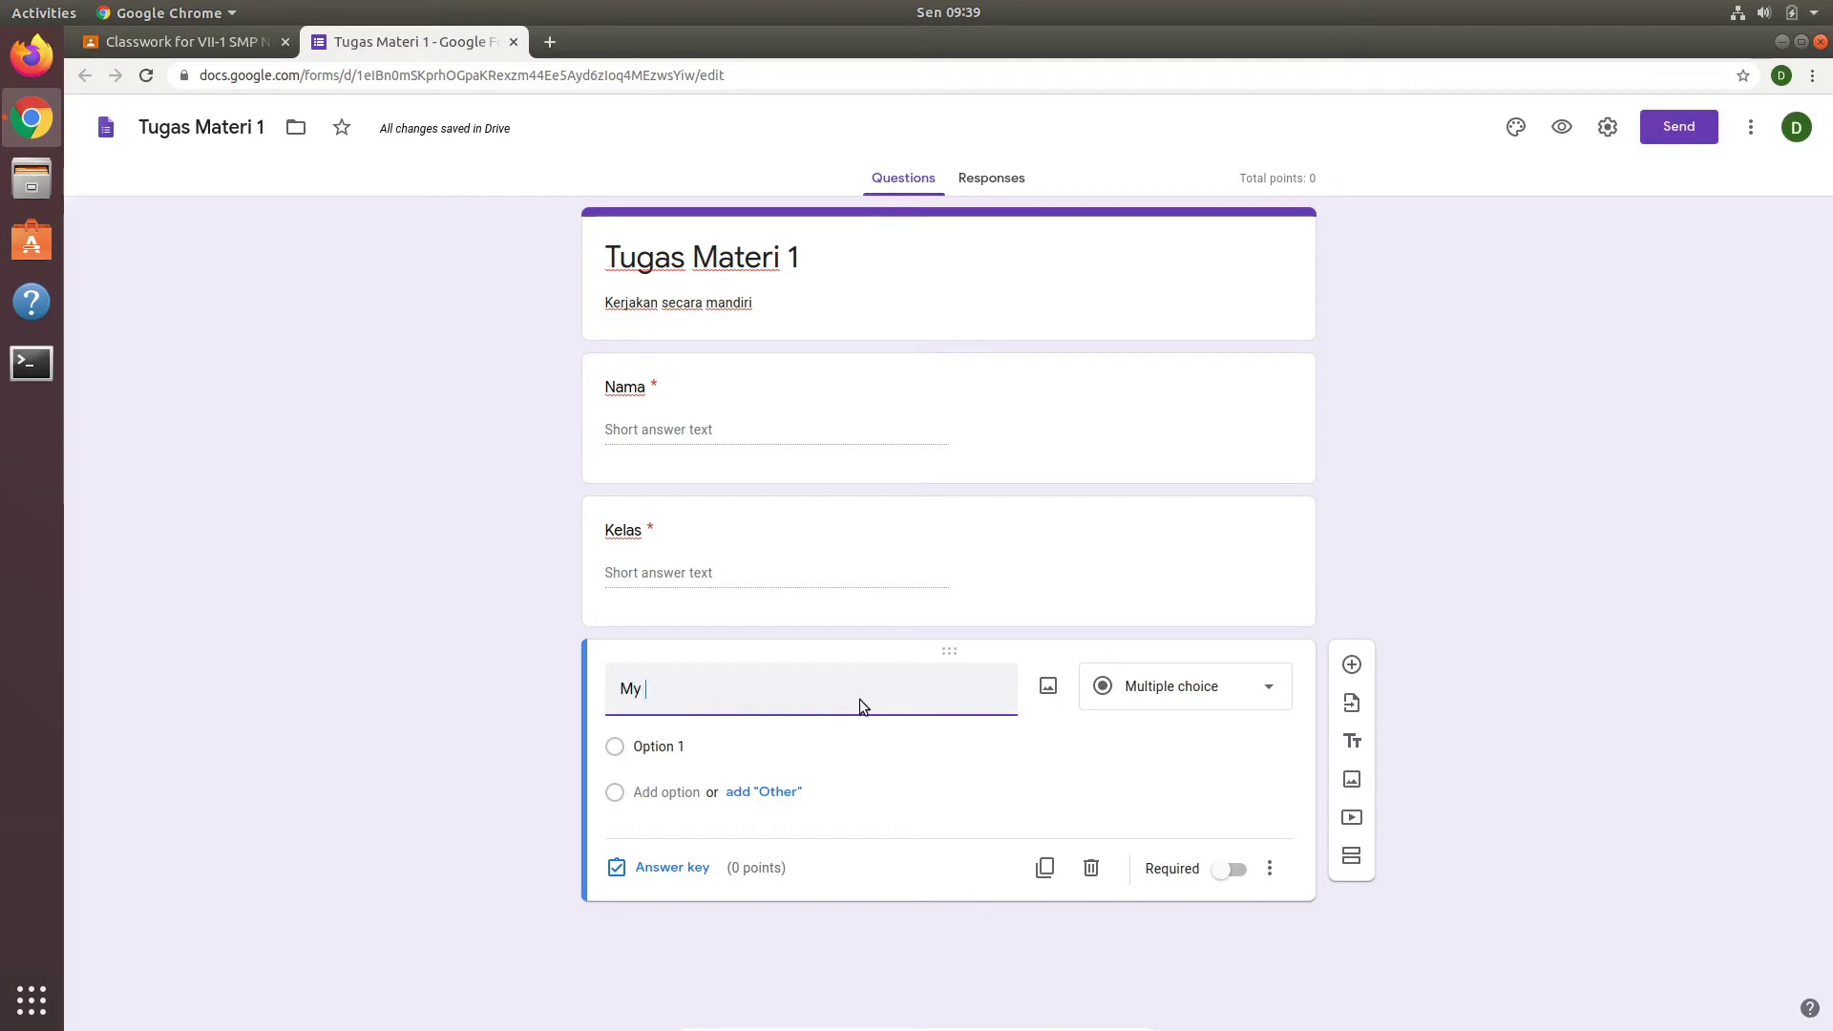
pyautogui.write(' father work in hos')
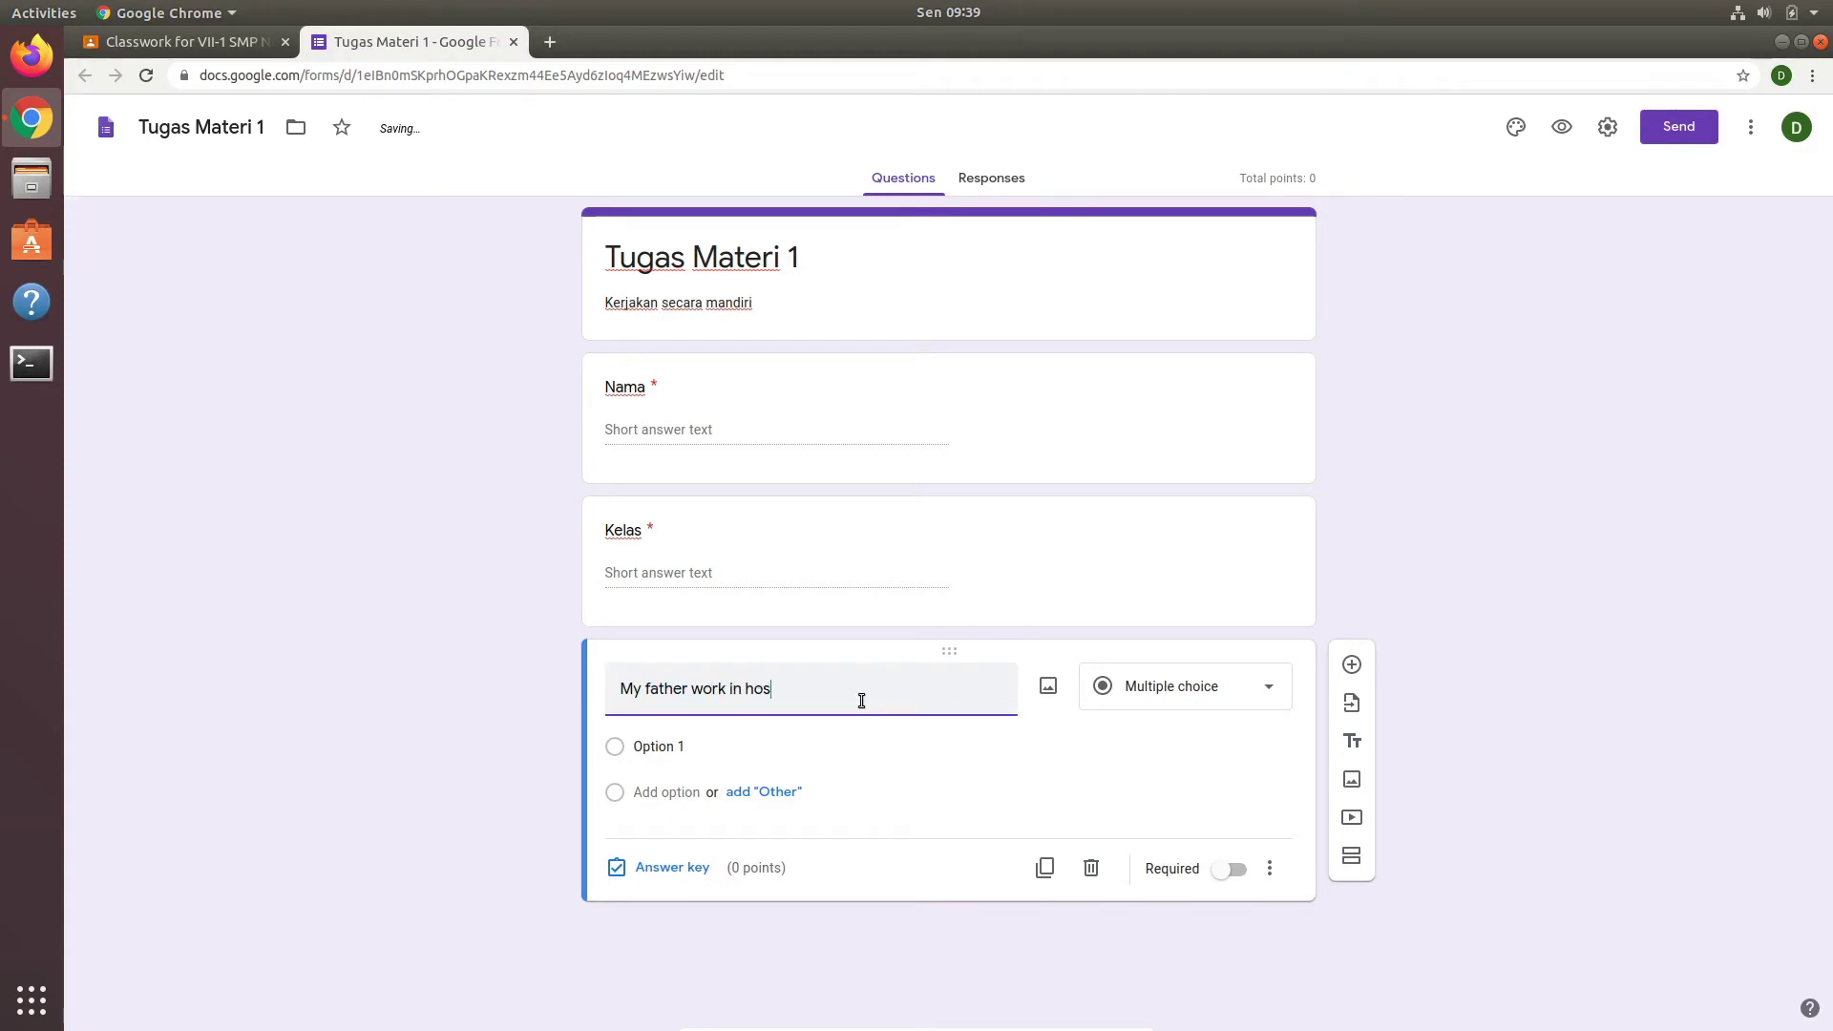
pyautogui.write('pital')
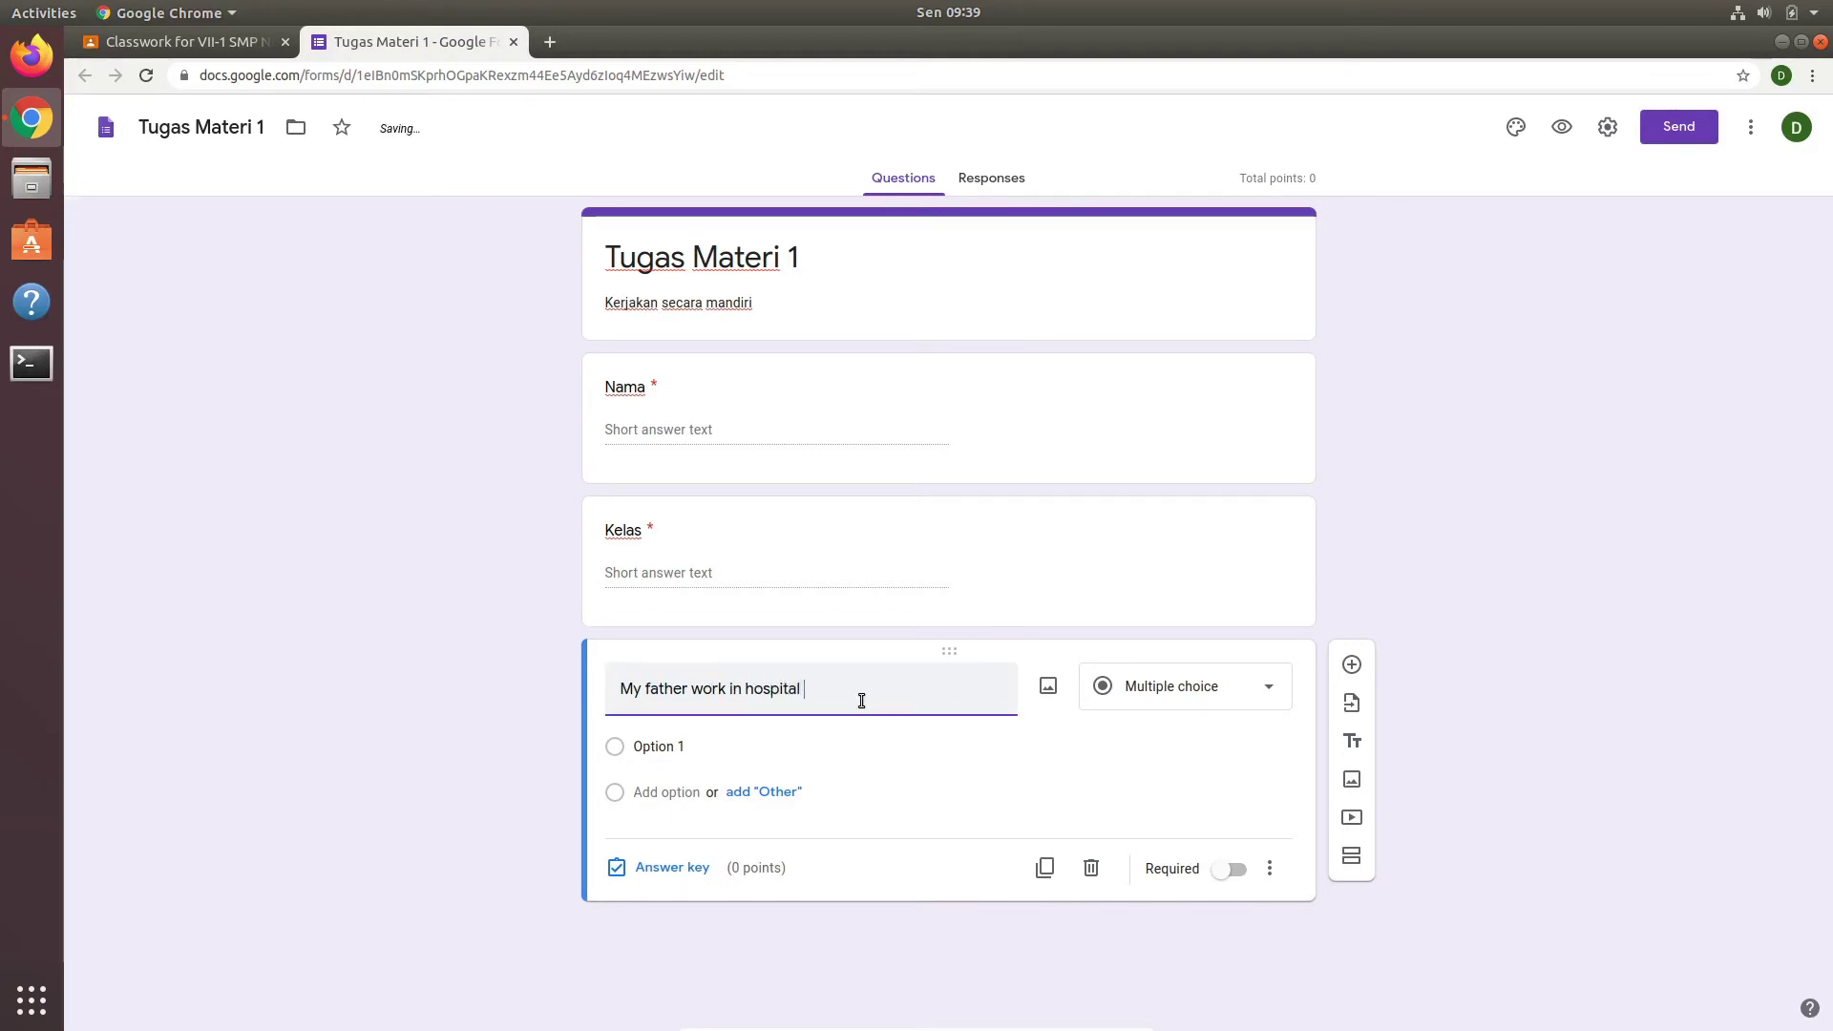
pyautogui.write(', ')
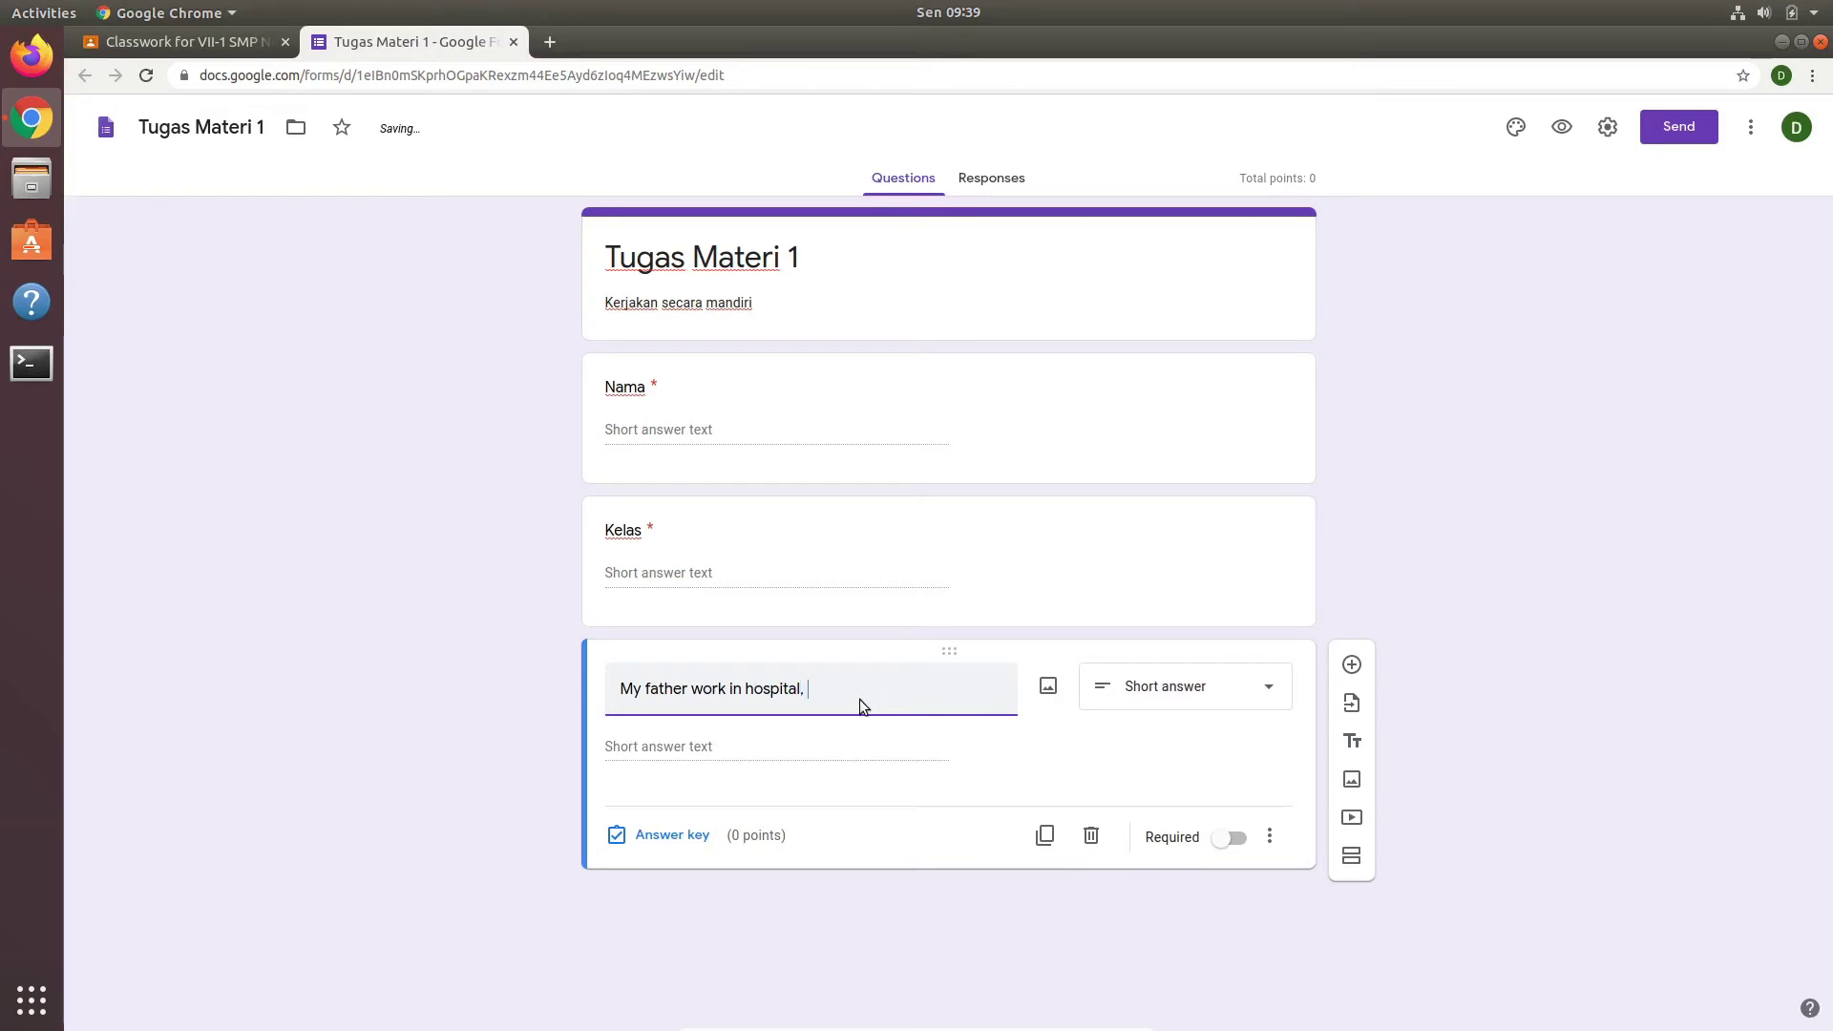
pyautogui.write('He is a ....')
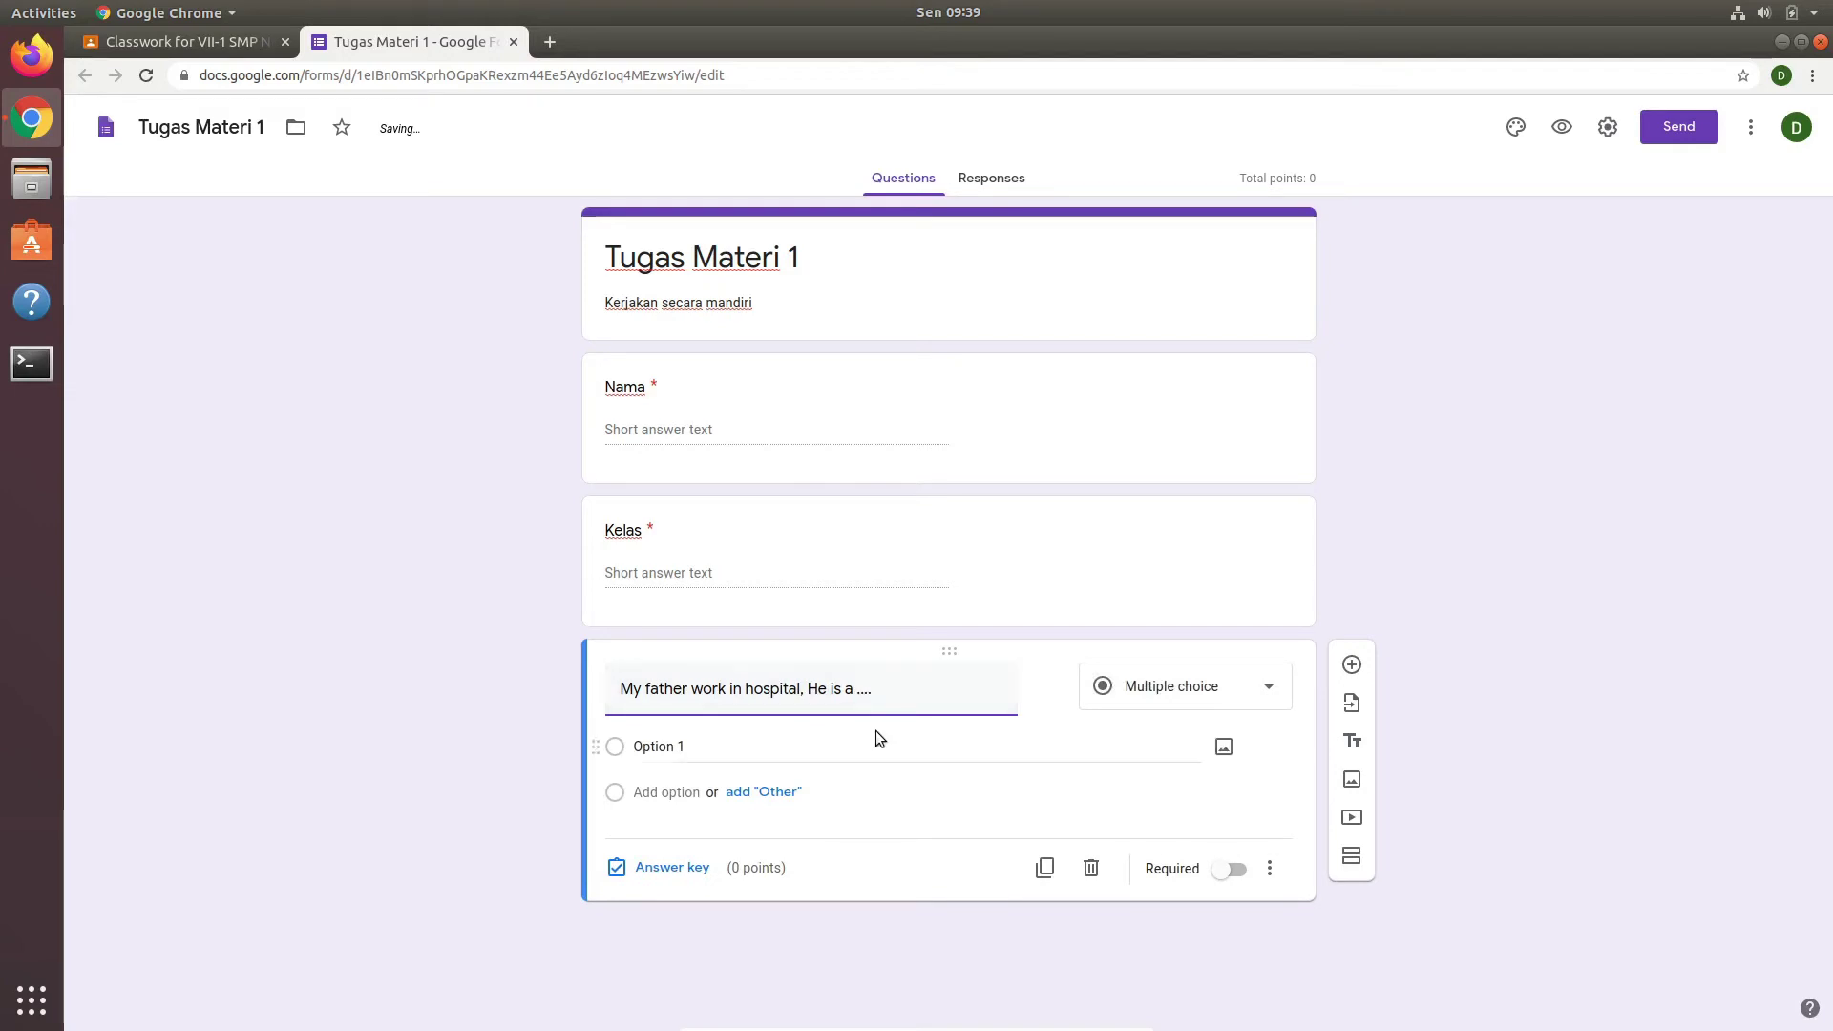
pyautogui.click(687, 748)
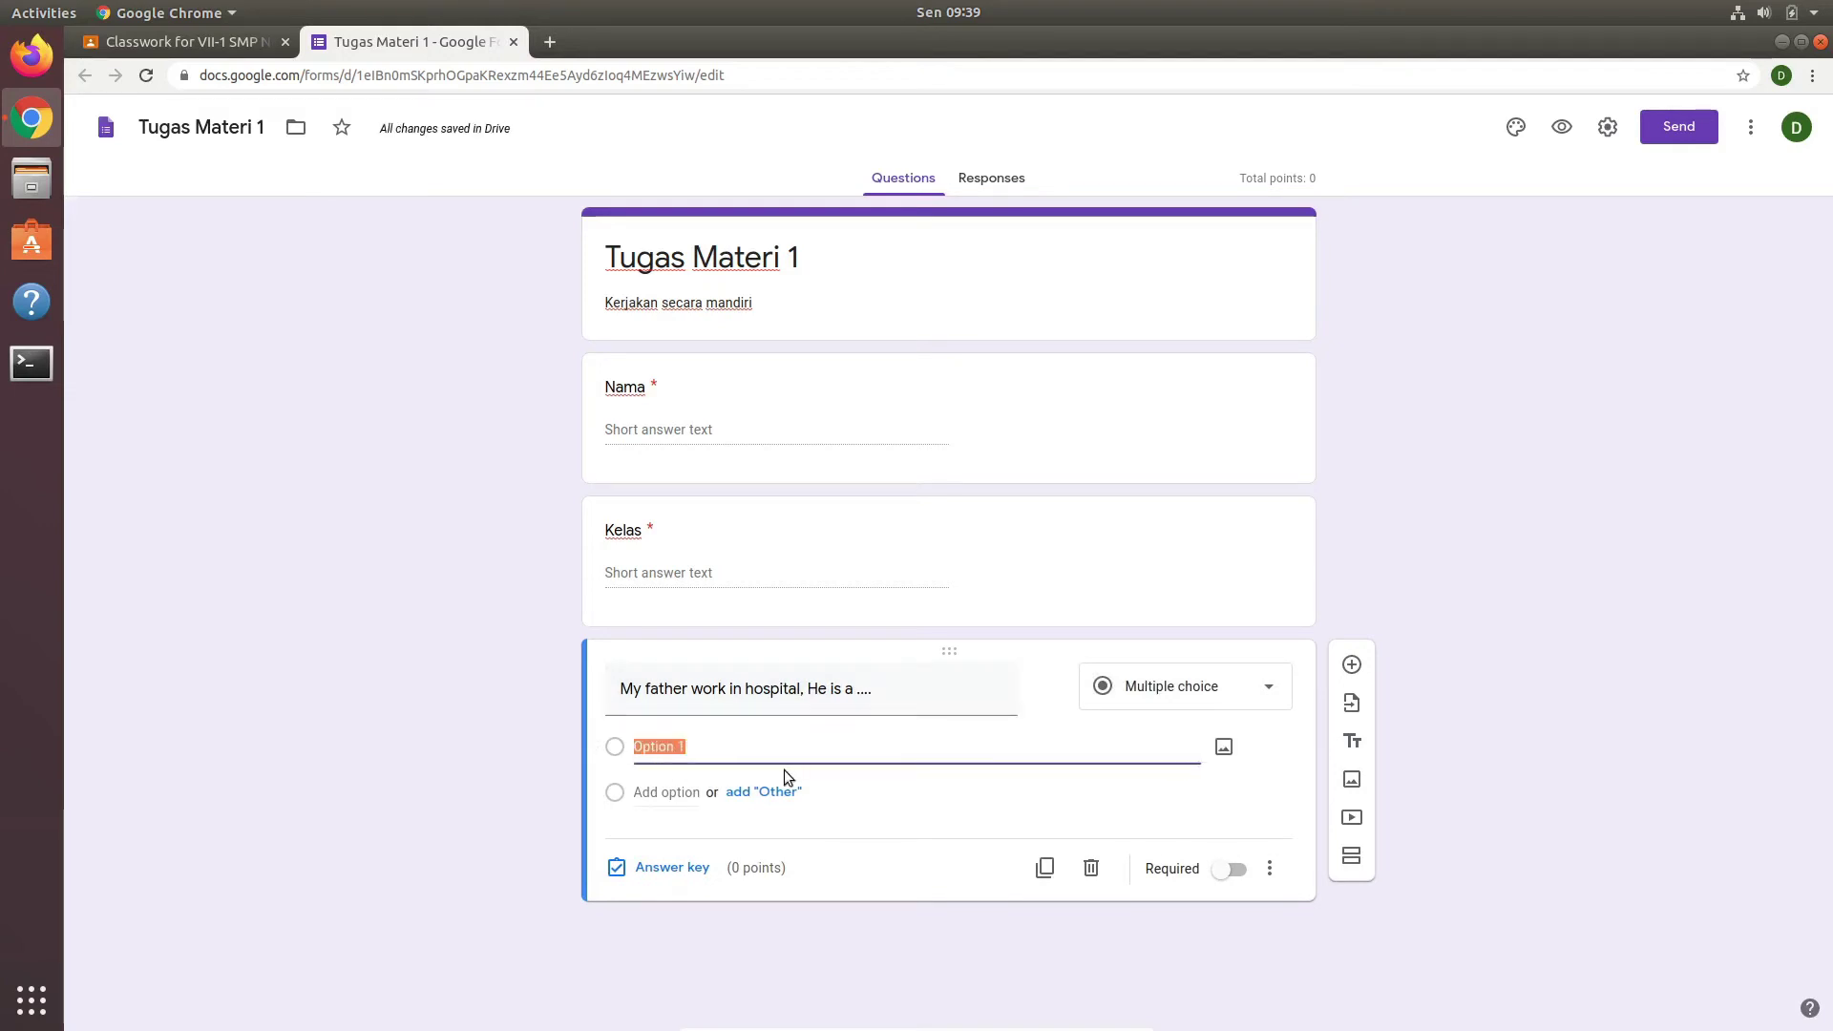
pyautogui.write('Do')
pyautogui.press('BackSpace')
pyautogui.write('octor')
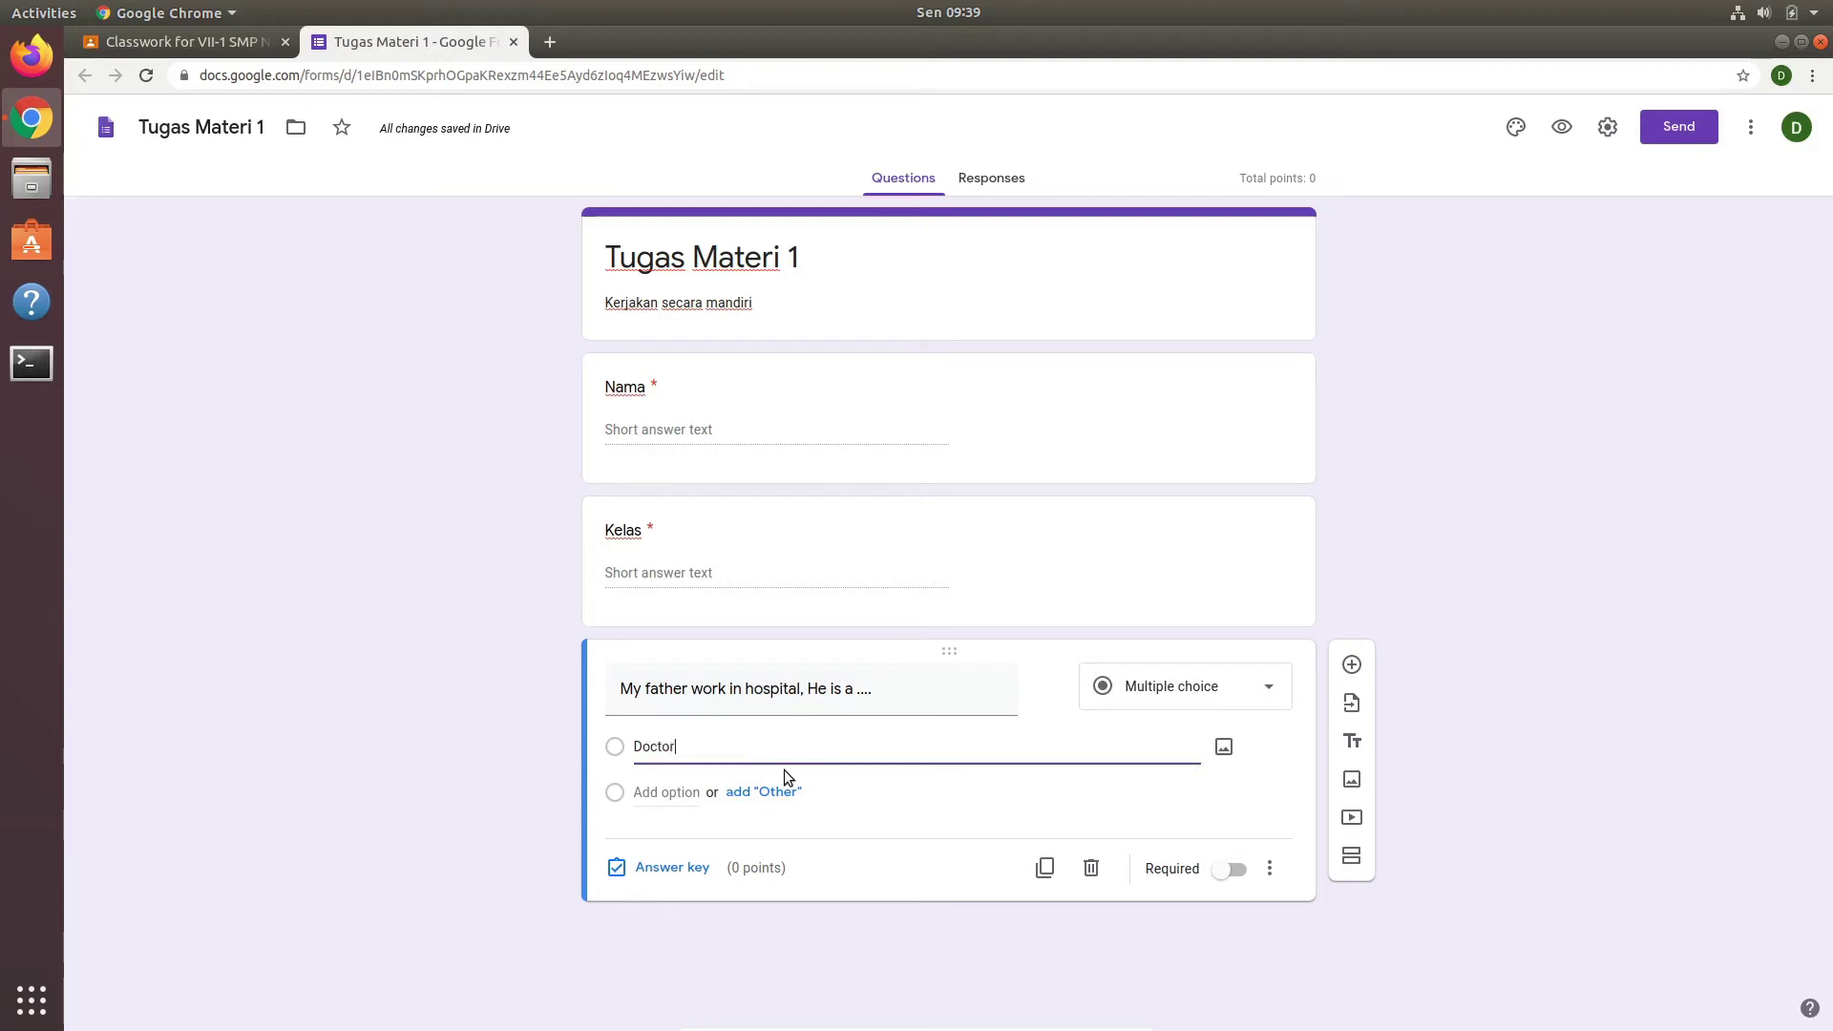
pyautogui.click(849, 786)
# Step: Add answer options Farmer, Driver and Postman
pyautogui.click(674, 790)
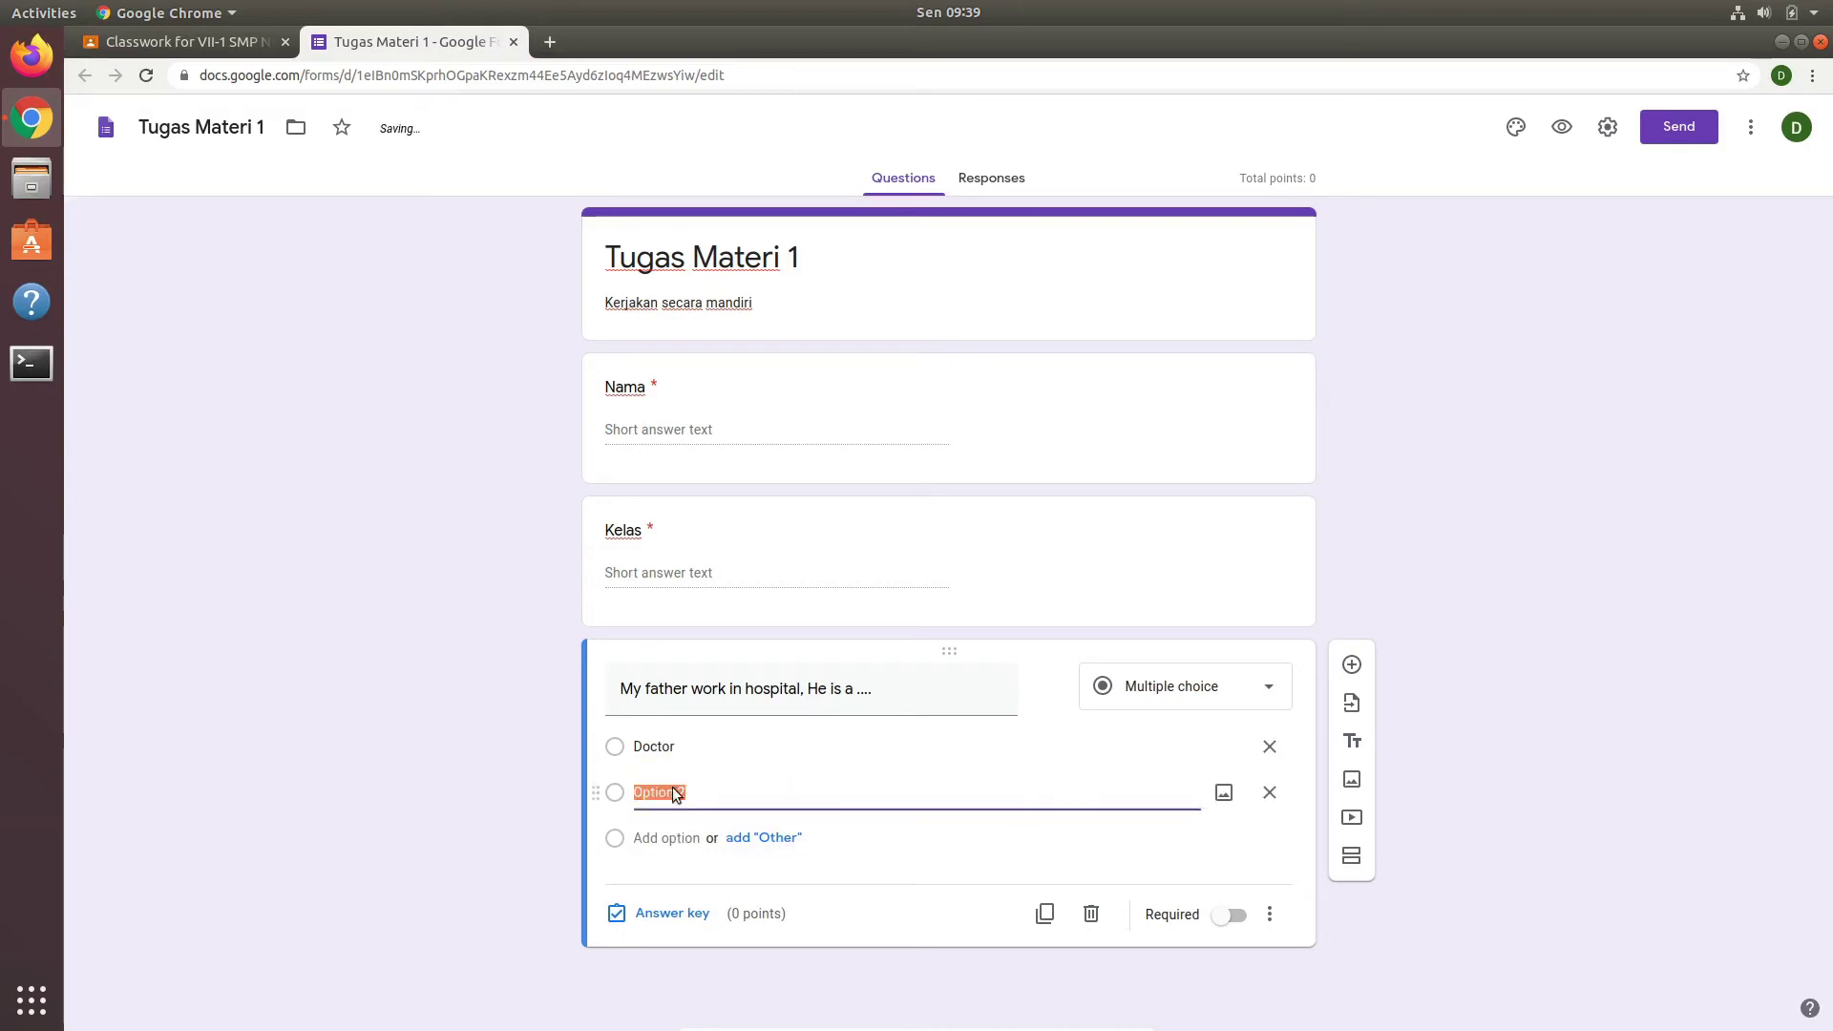
pyautogui.write('Far')
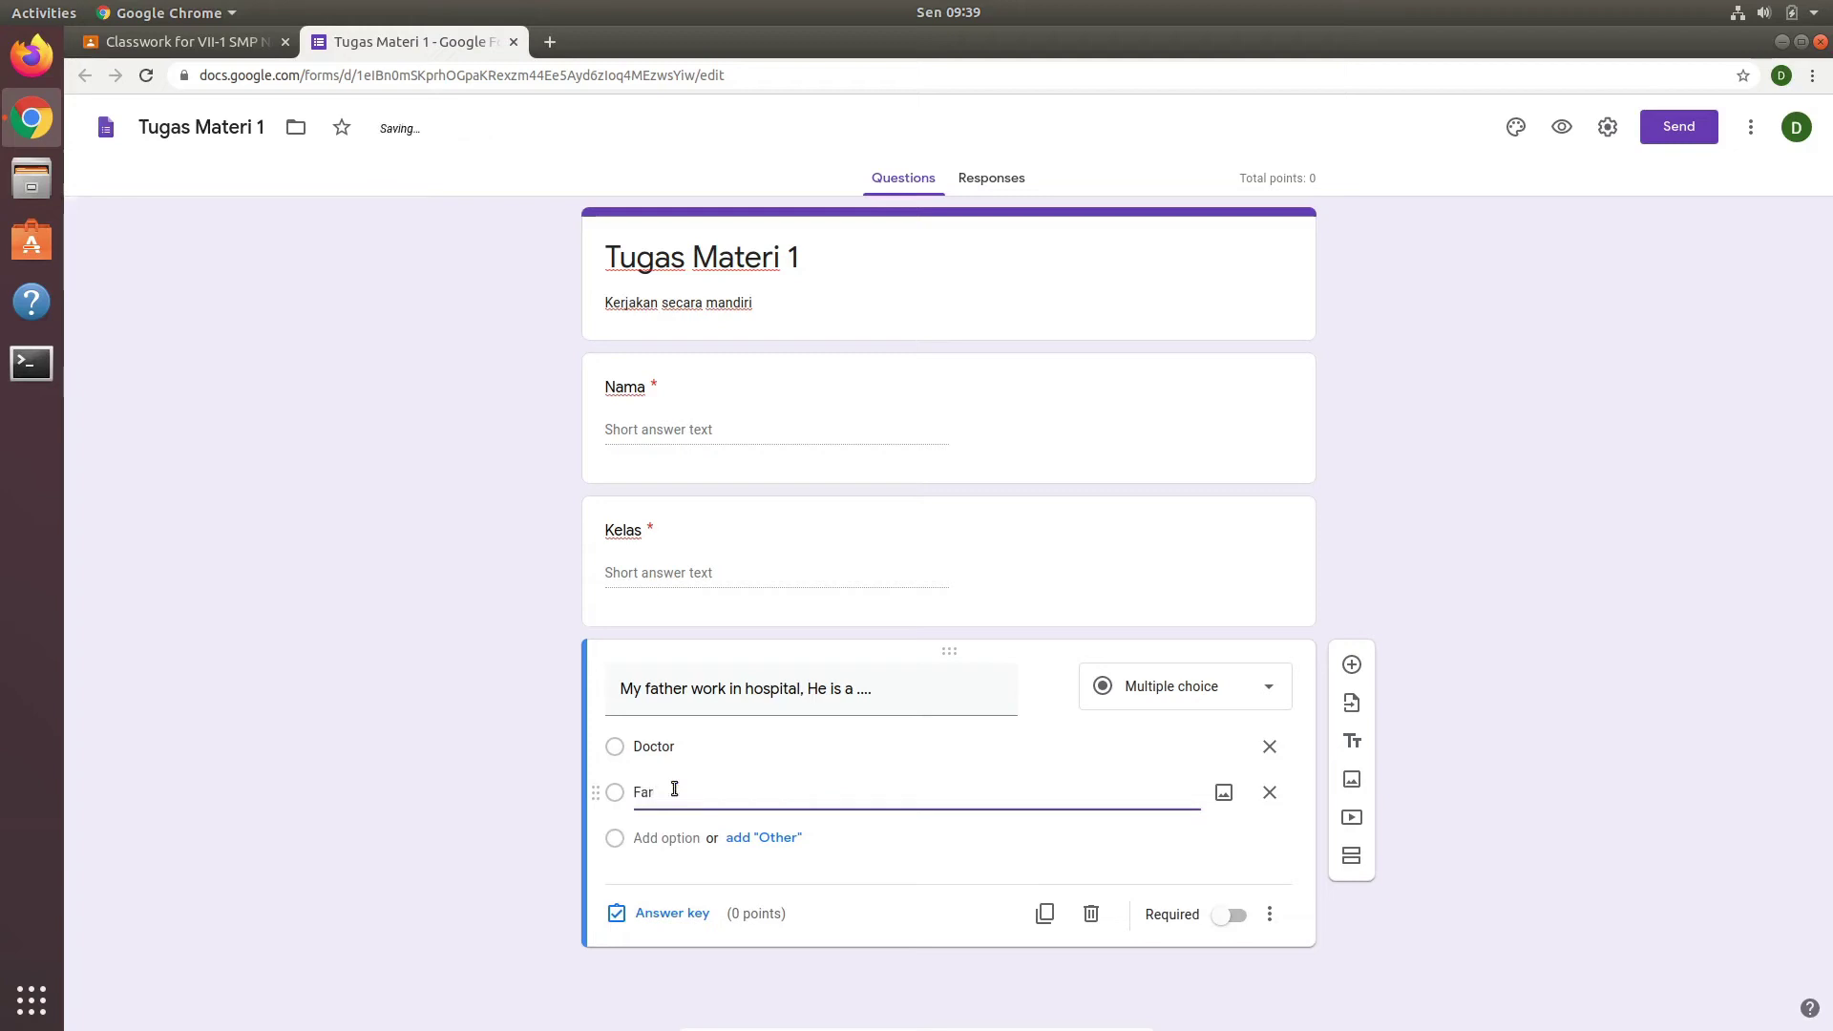
pyautogui.write('mer')
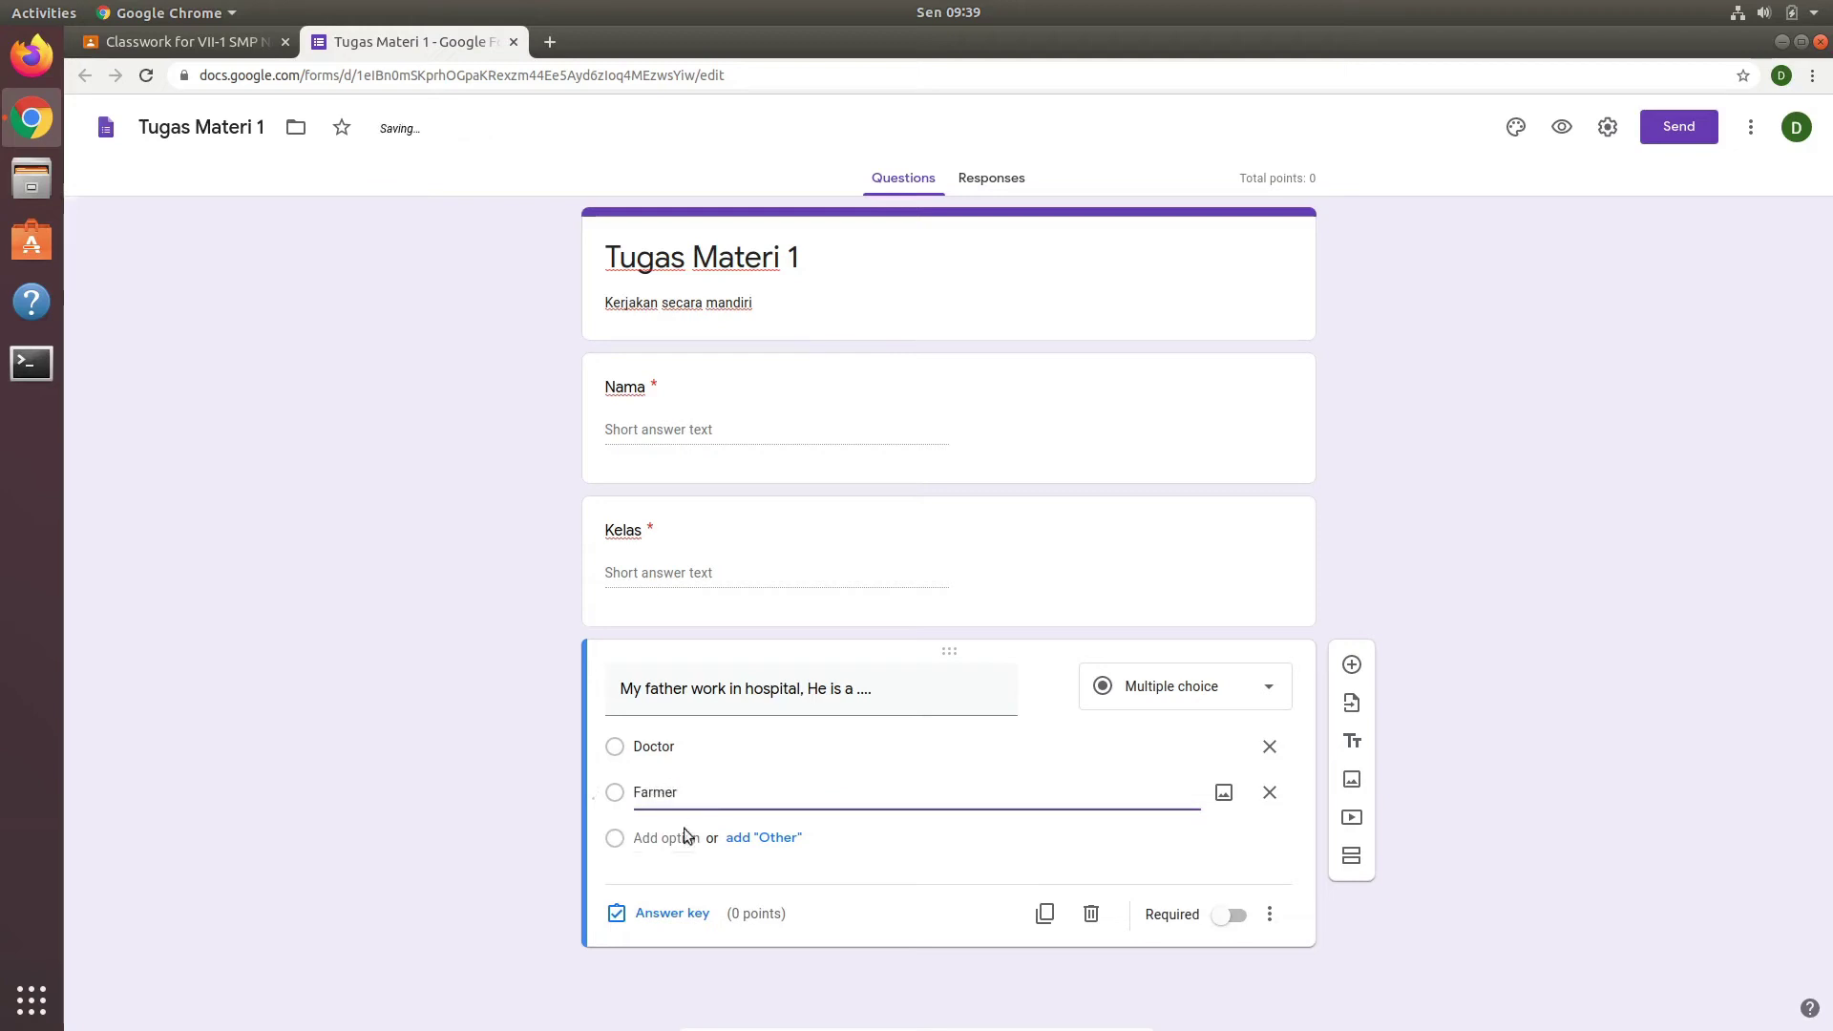
pyautogui.click(683, 838)
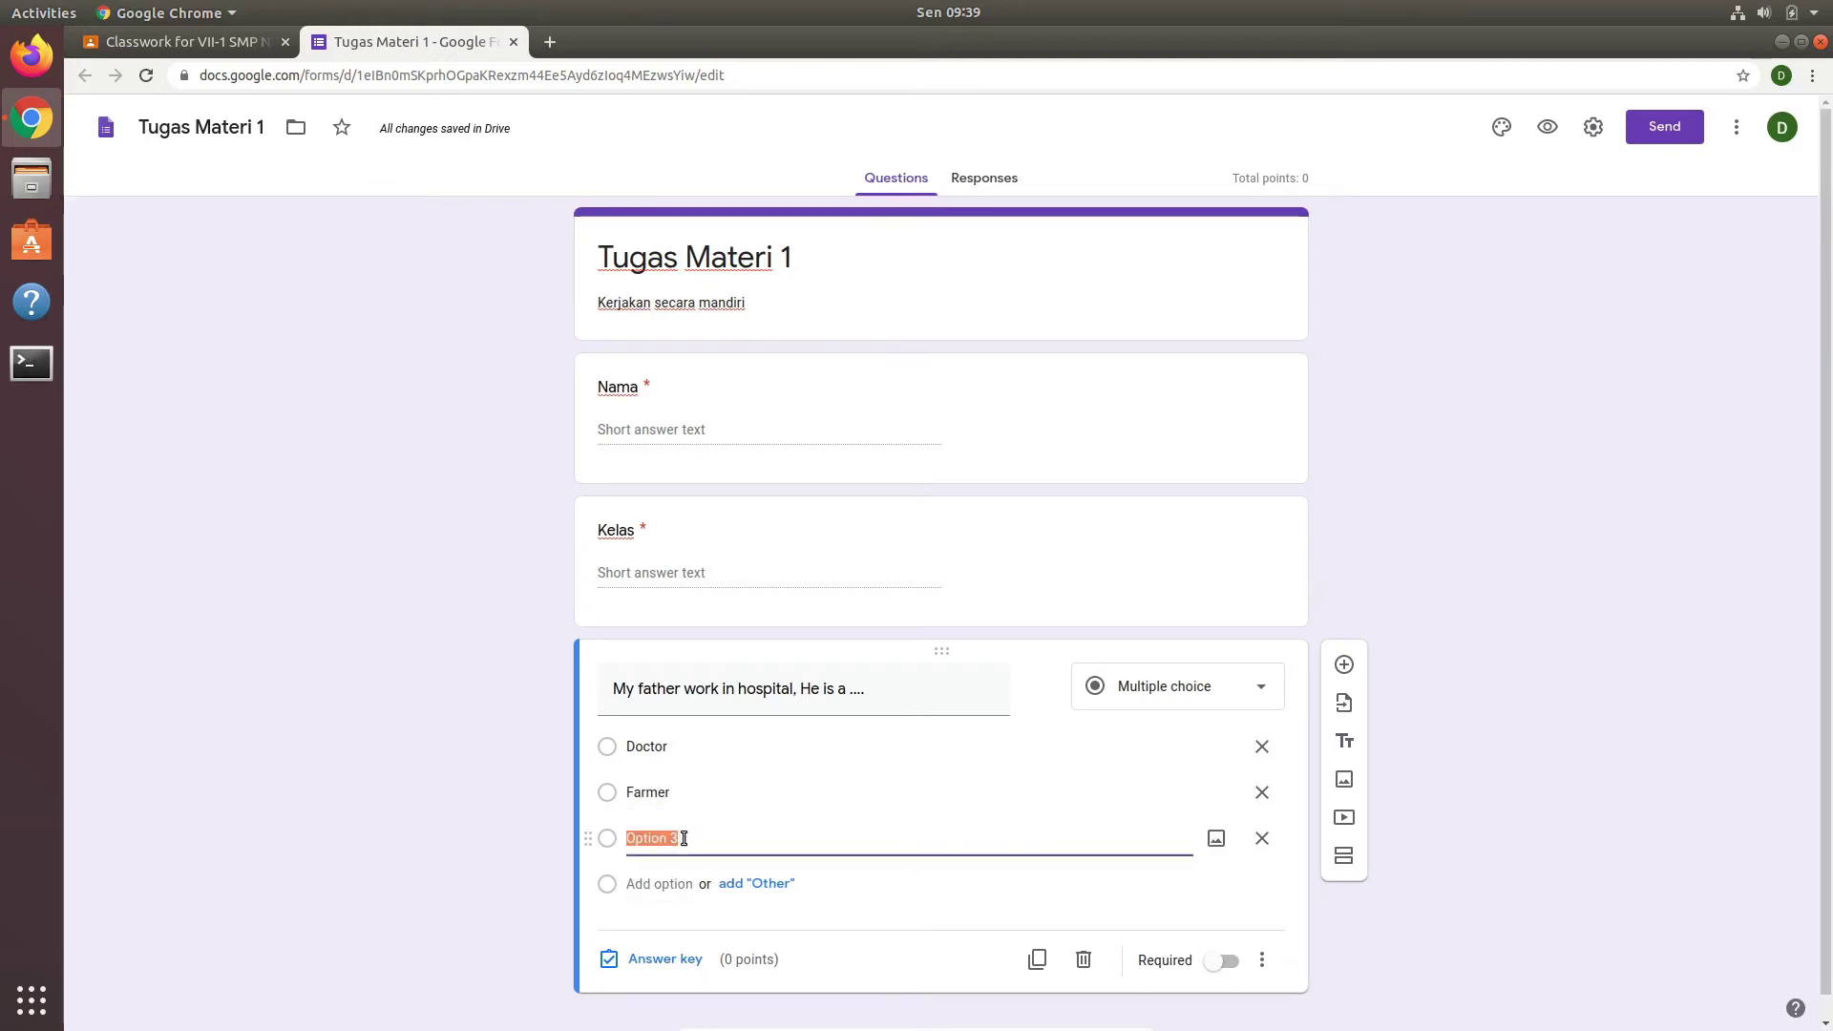
pyautogui.write('Drive')
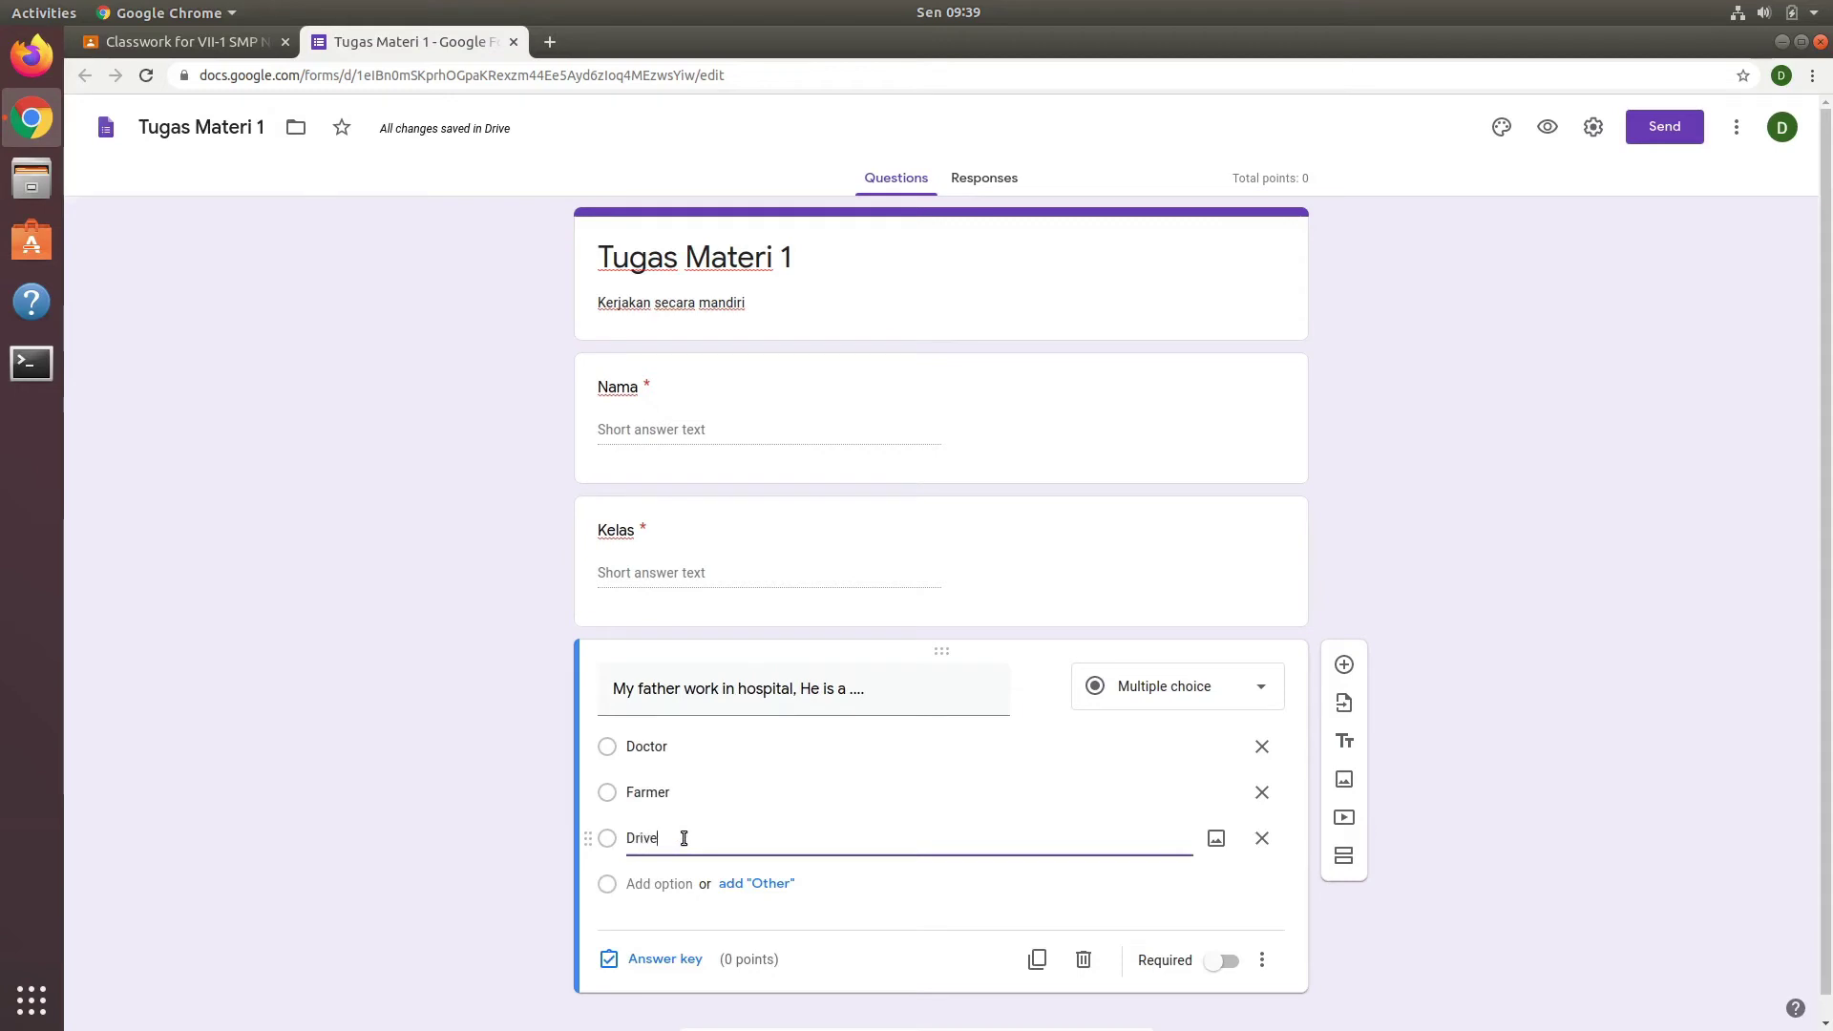
pyautogui.write('r')
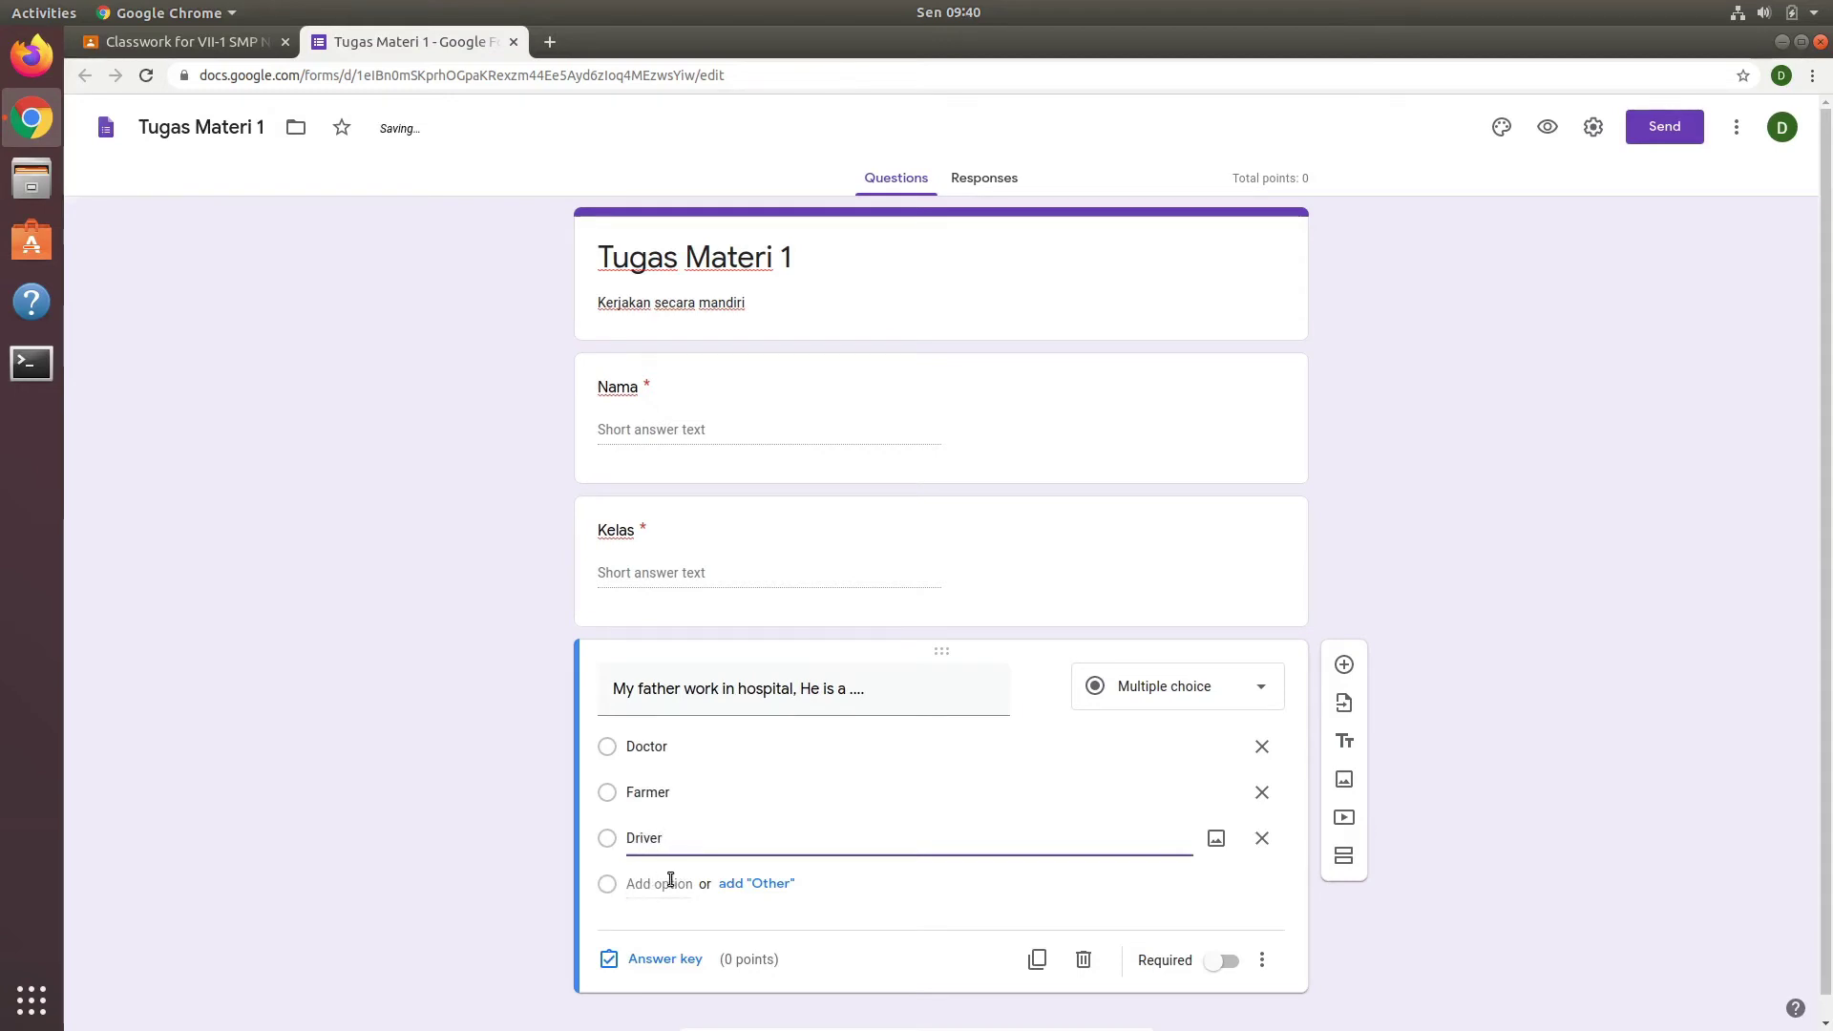
pyautogui.click(671, 879)
pyautogui.write('Pos')
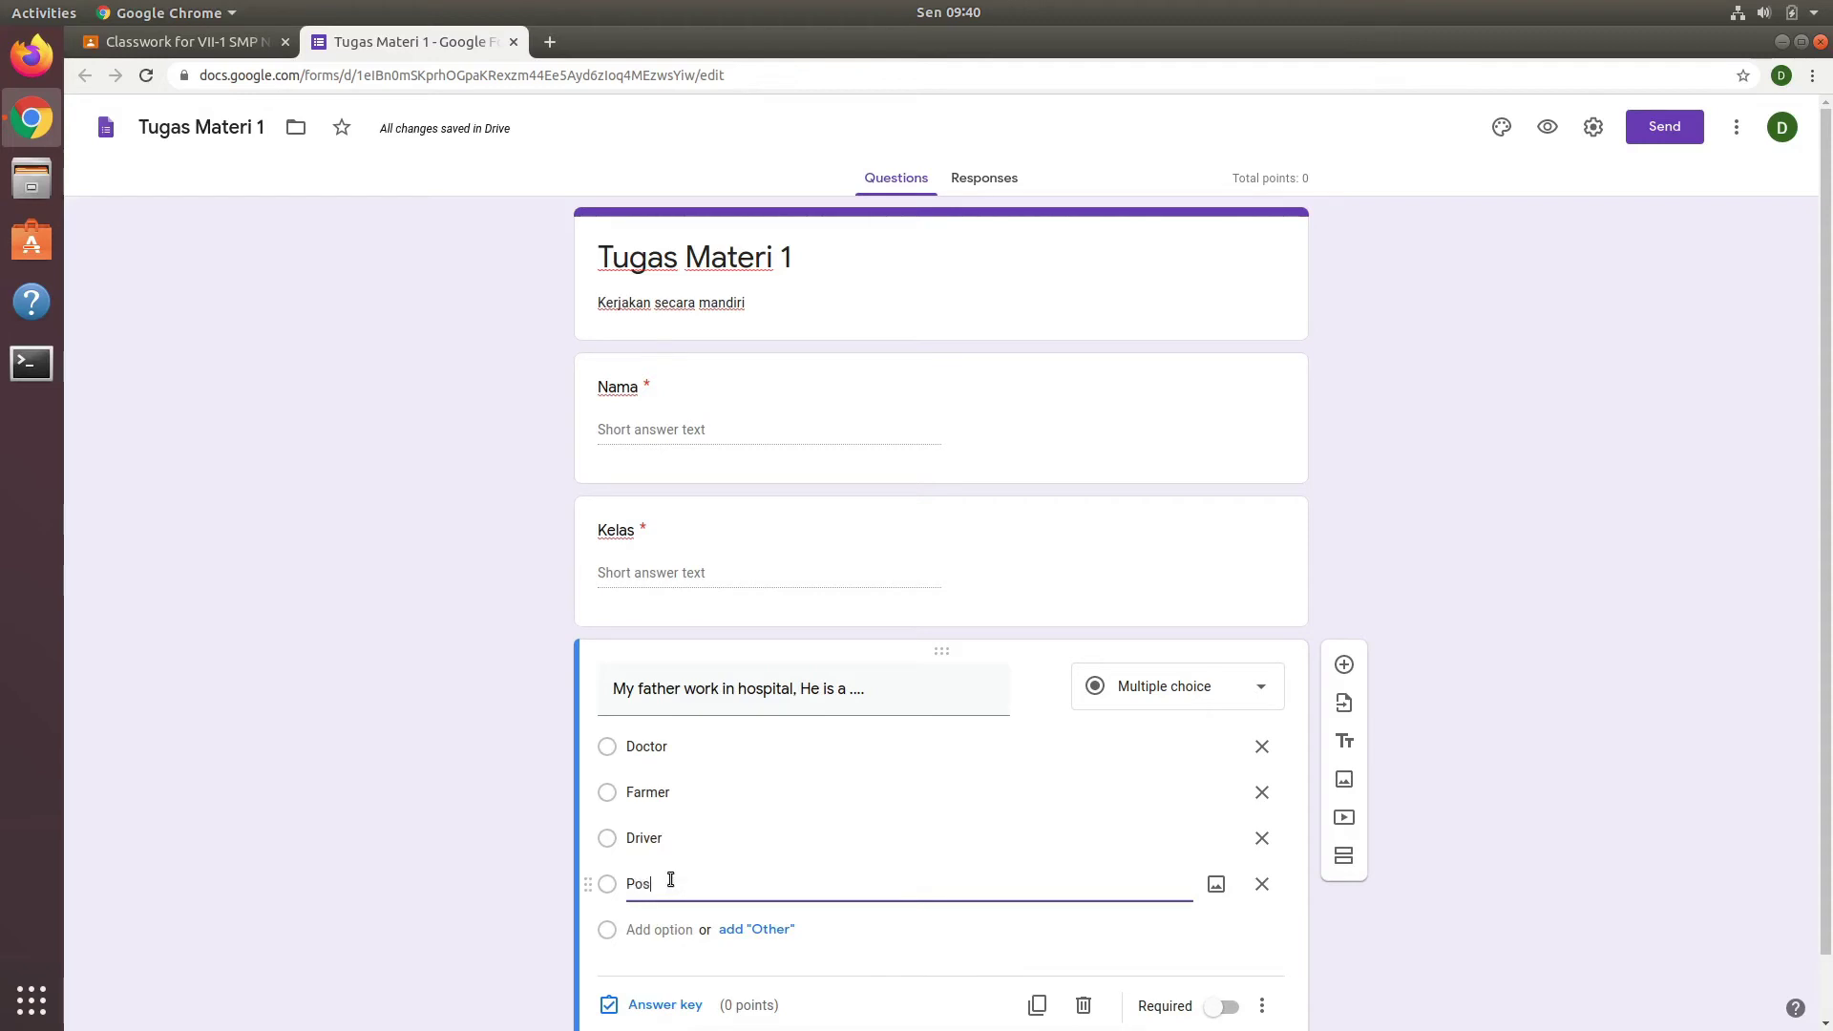
pyautogui.write('tman')
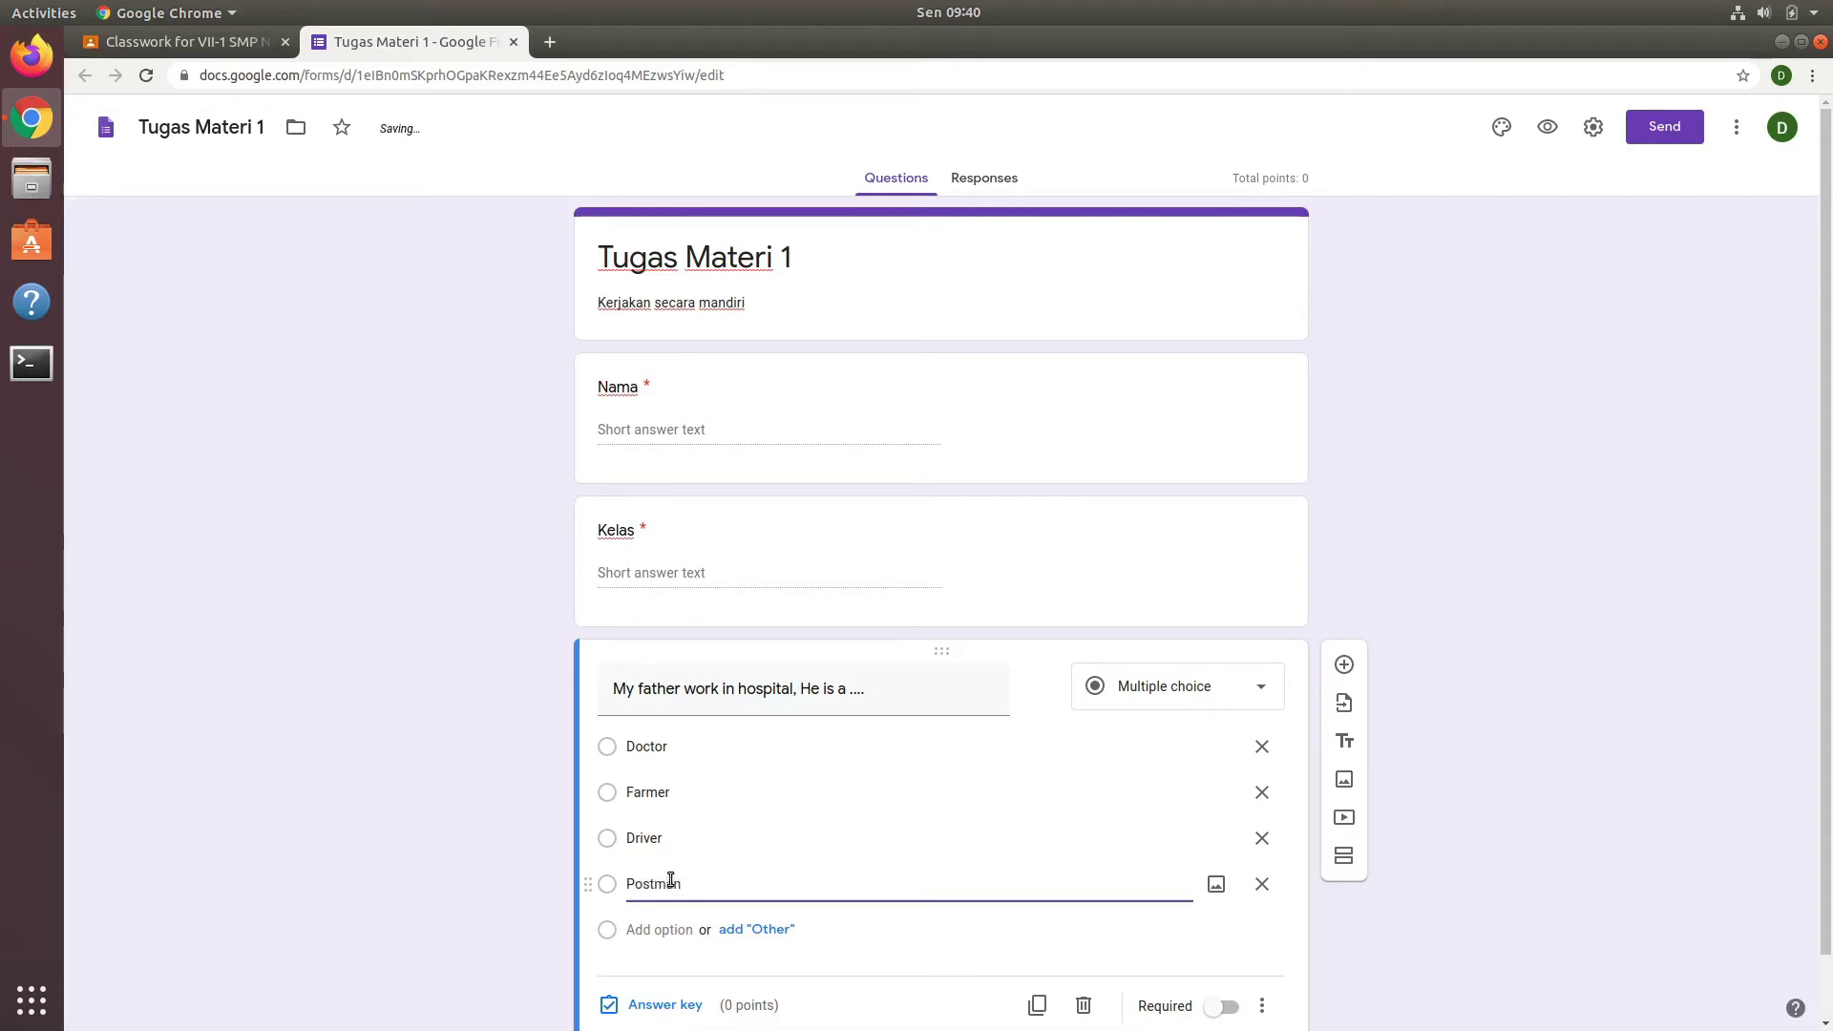
pyautogui.scroll(-1, 1002, 839)
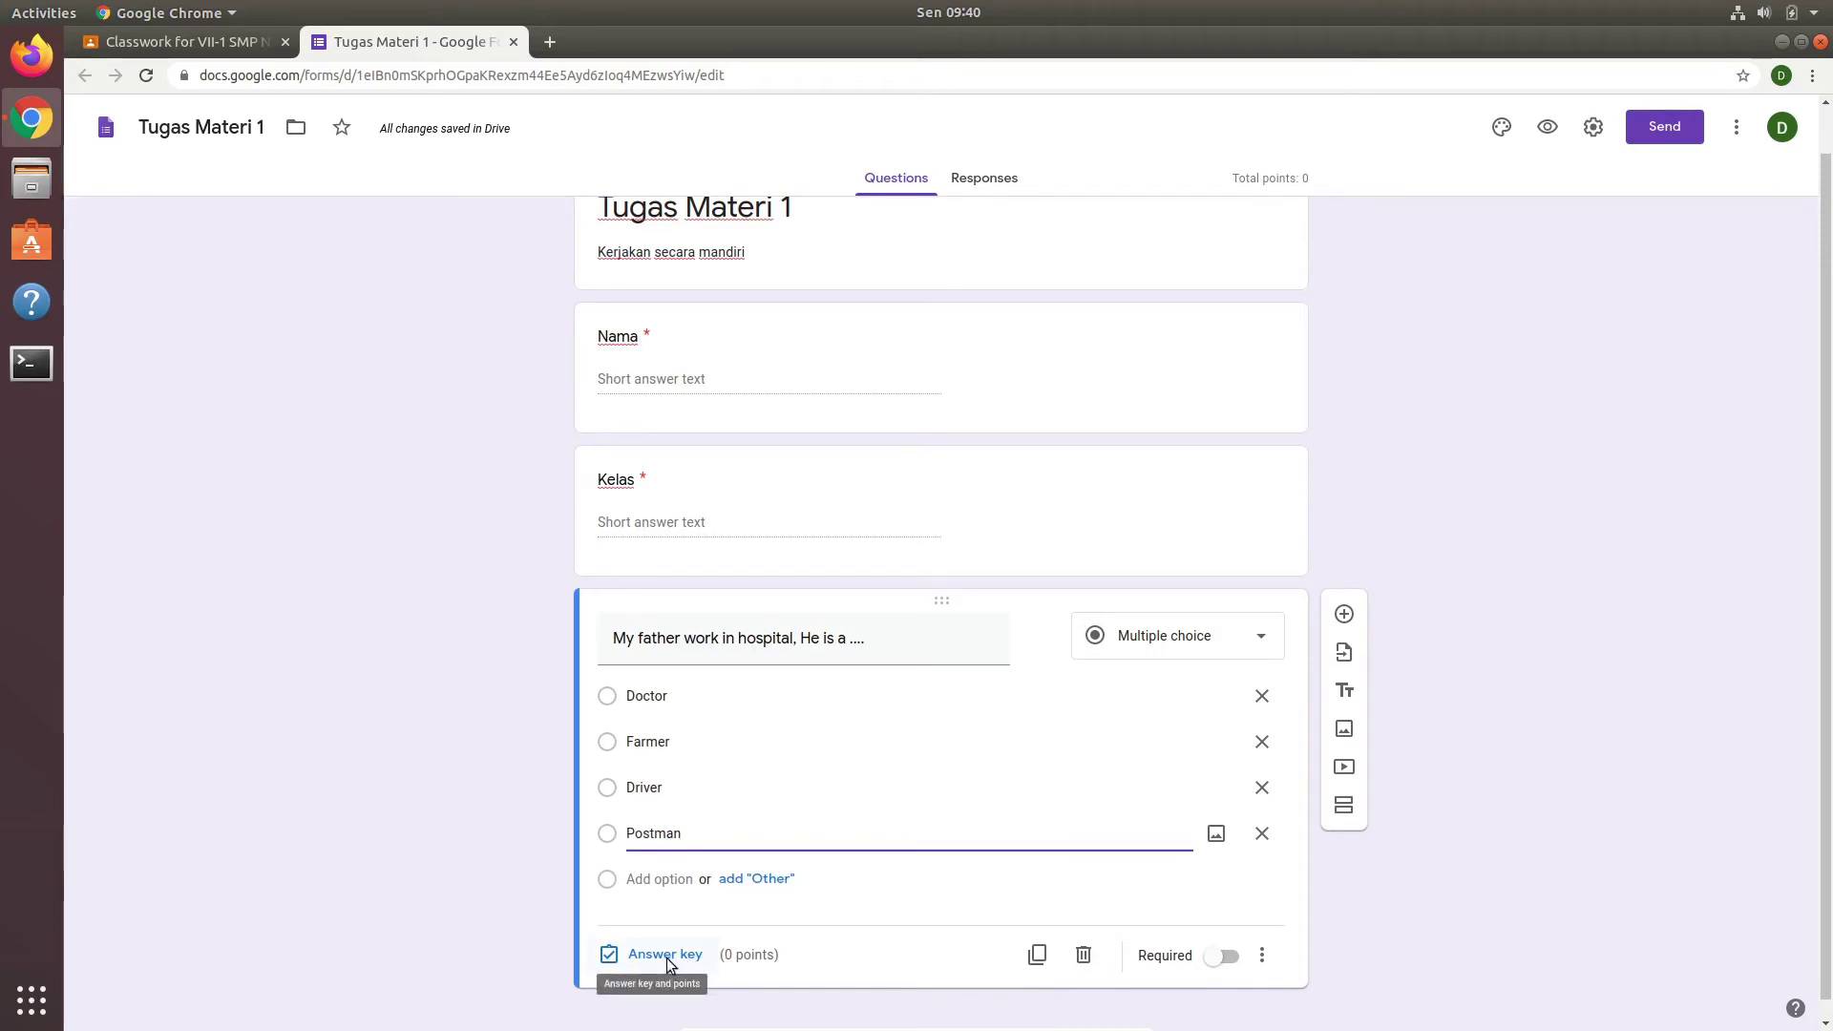
# Step: Mark Doctor as the correct answer worth 25 points and make the question required
pyautogui.click(668, 955)
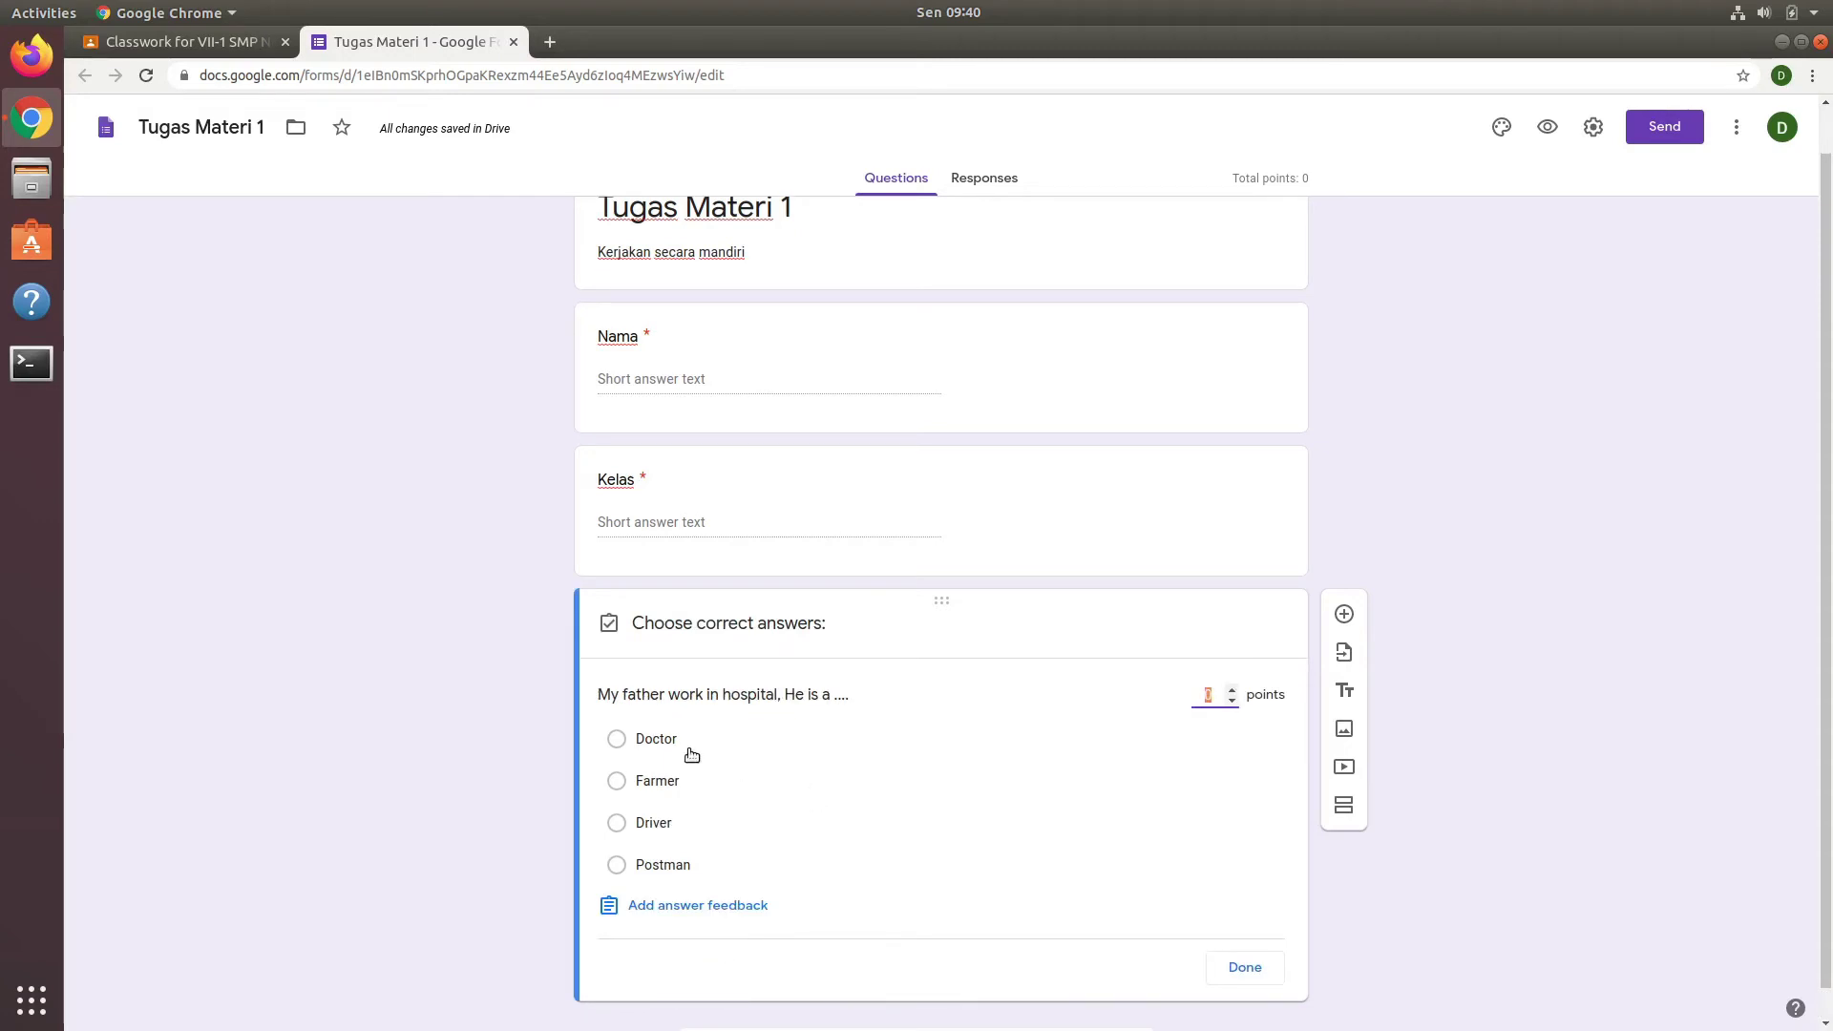
pyautogui.click(616, 739)
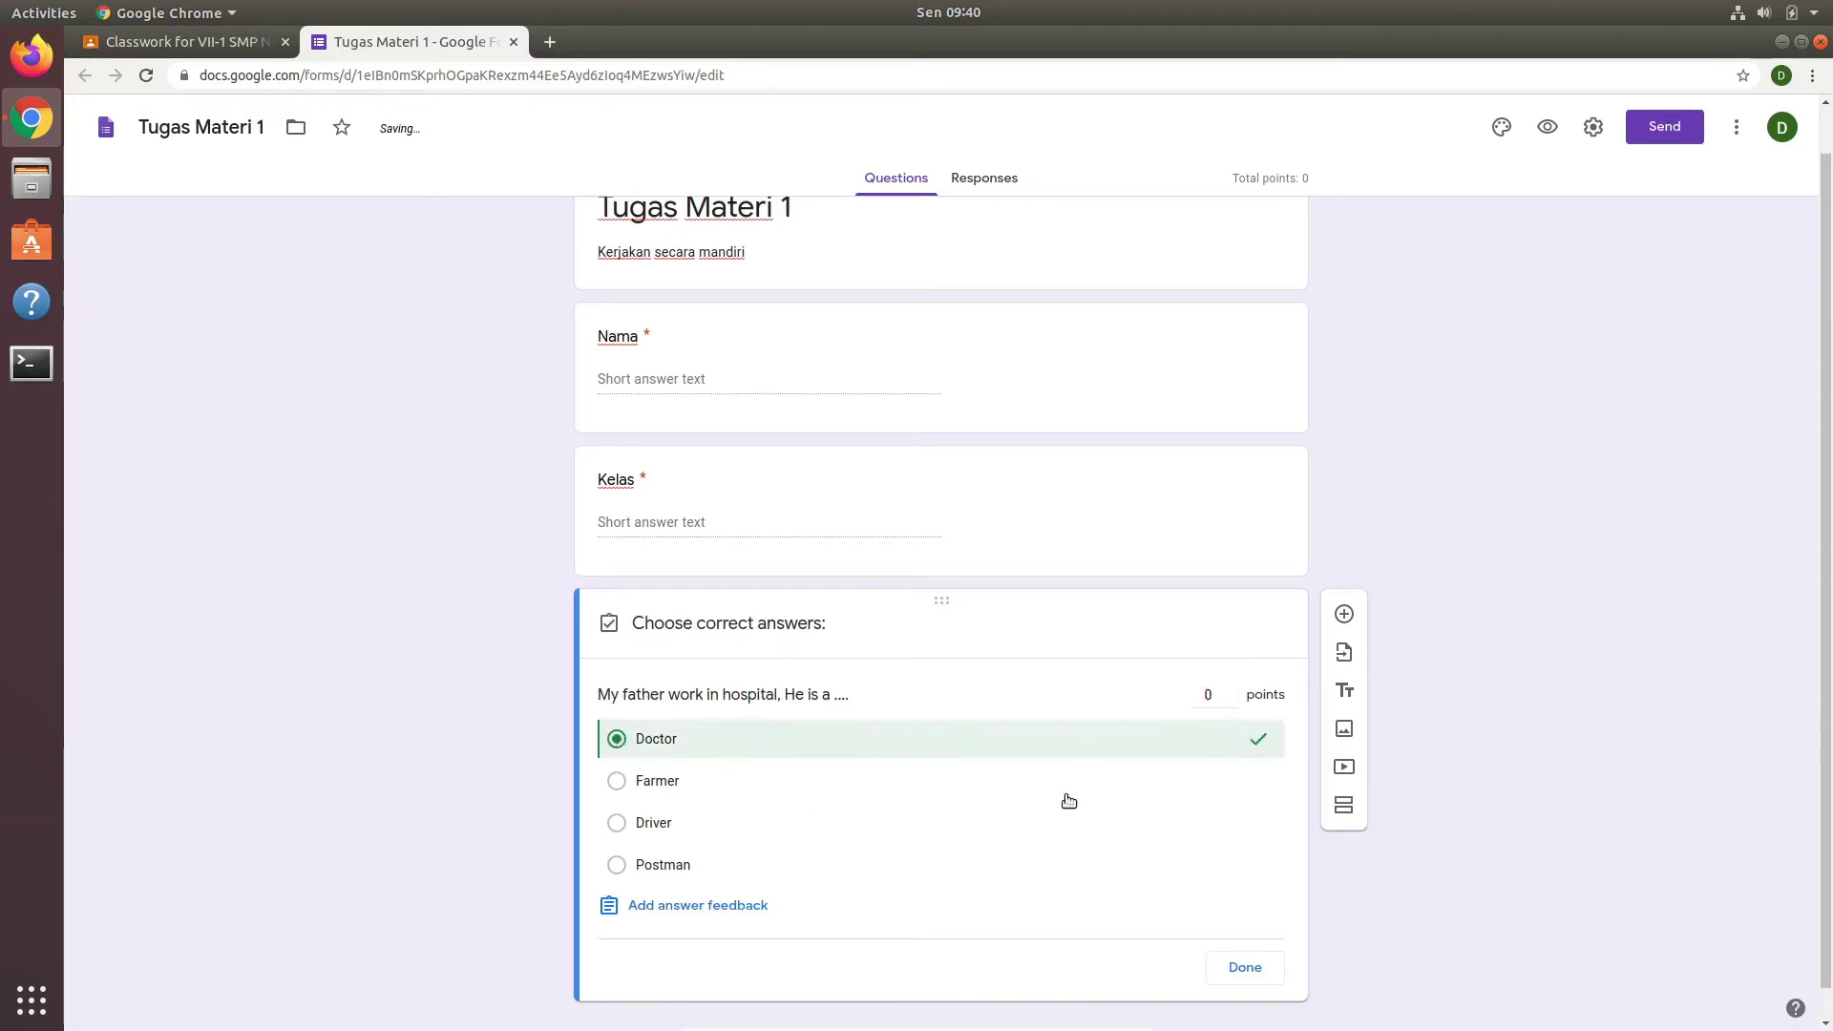
pyautogui.click(1212, 694)
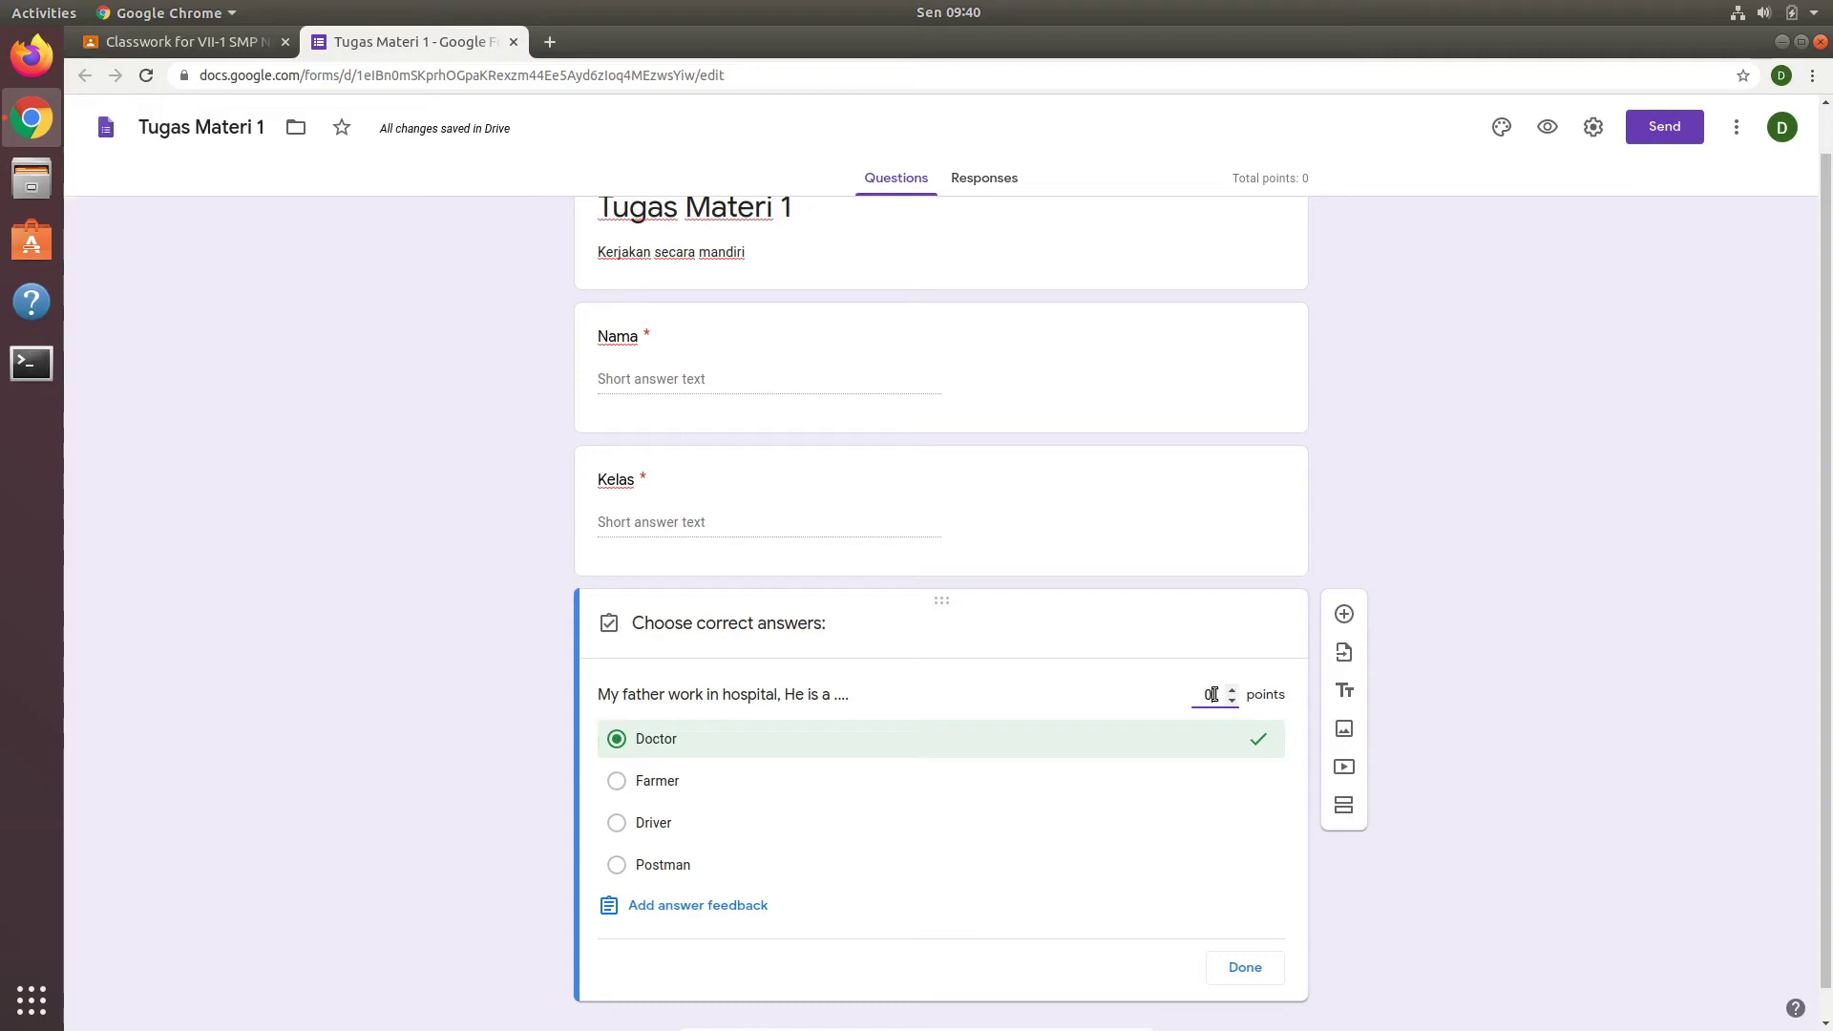
pyautogui.write('25')
pyautogui.click(1264, 968)
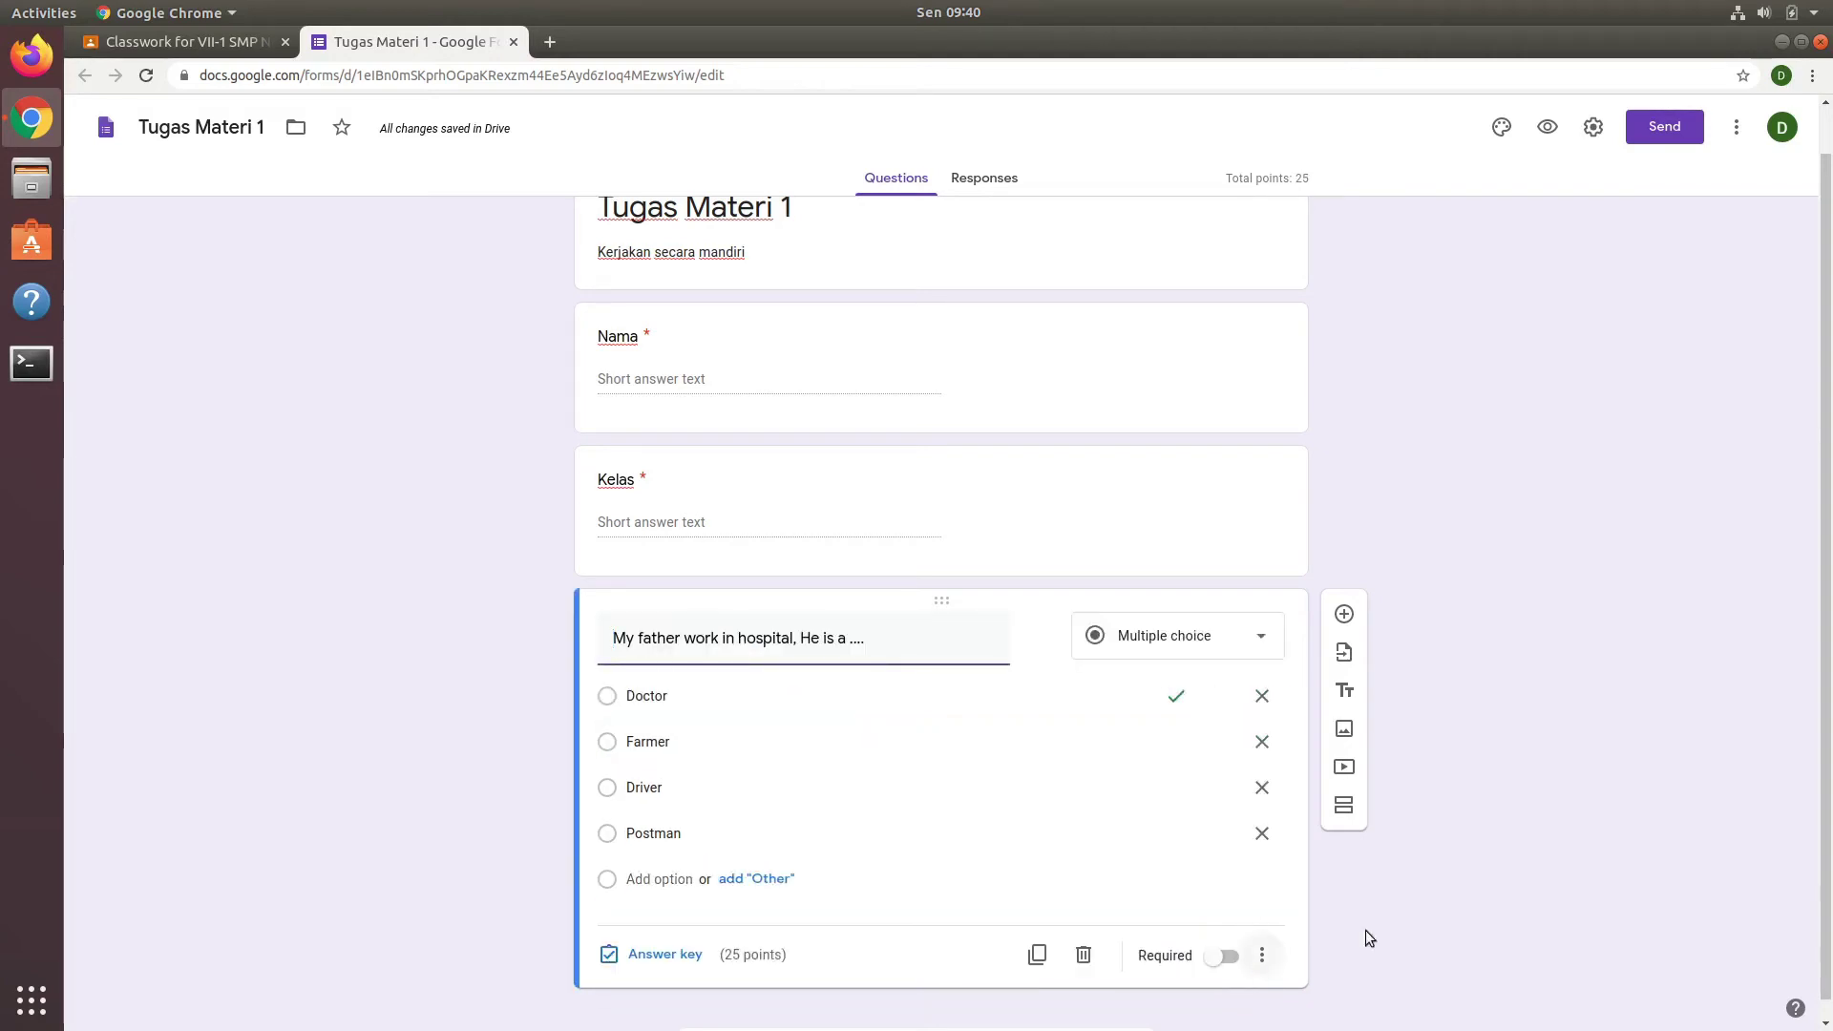
pyautogui.click(1230, 963)
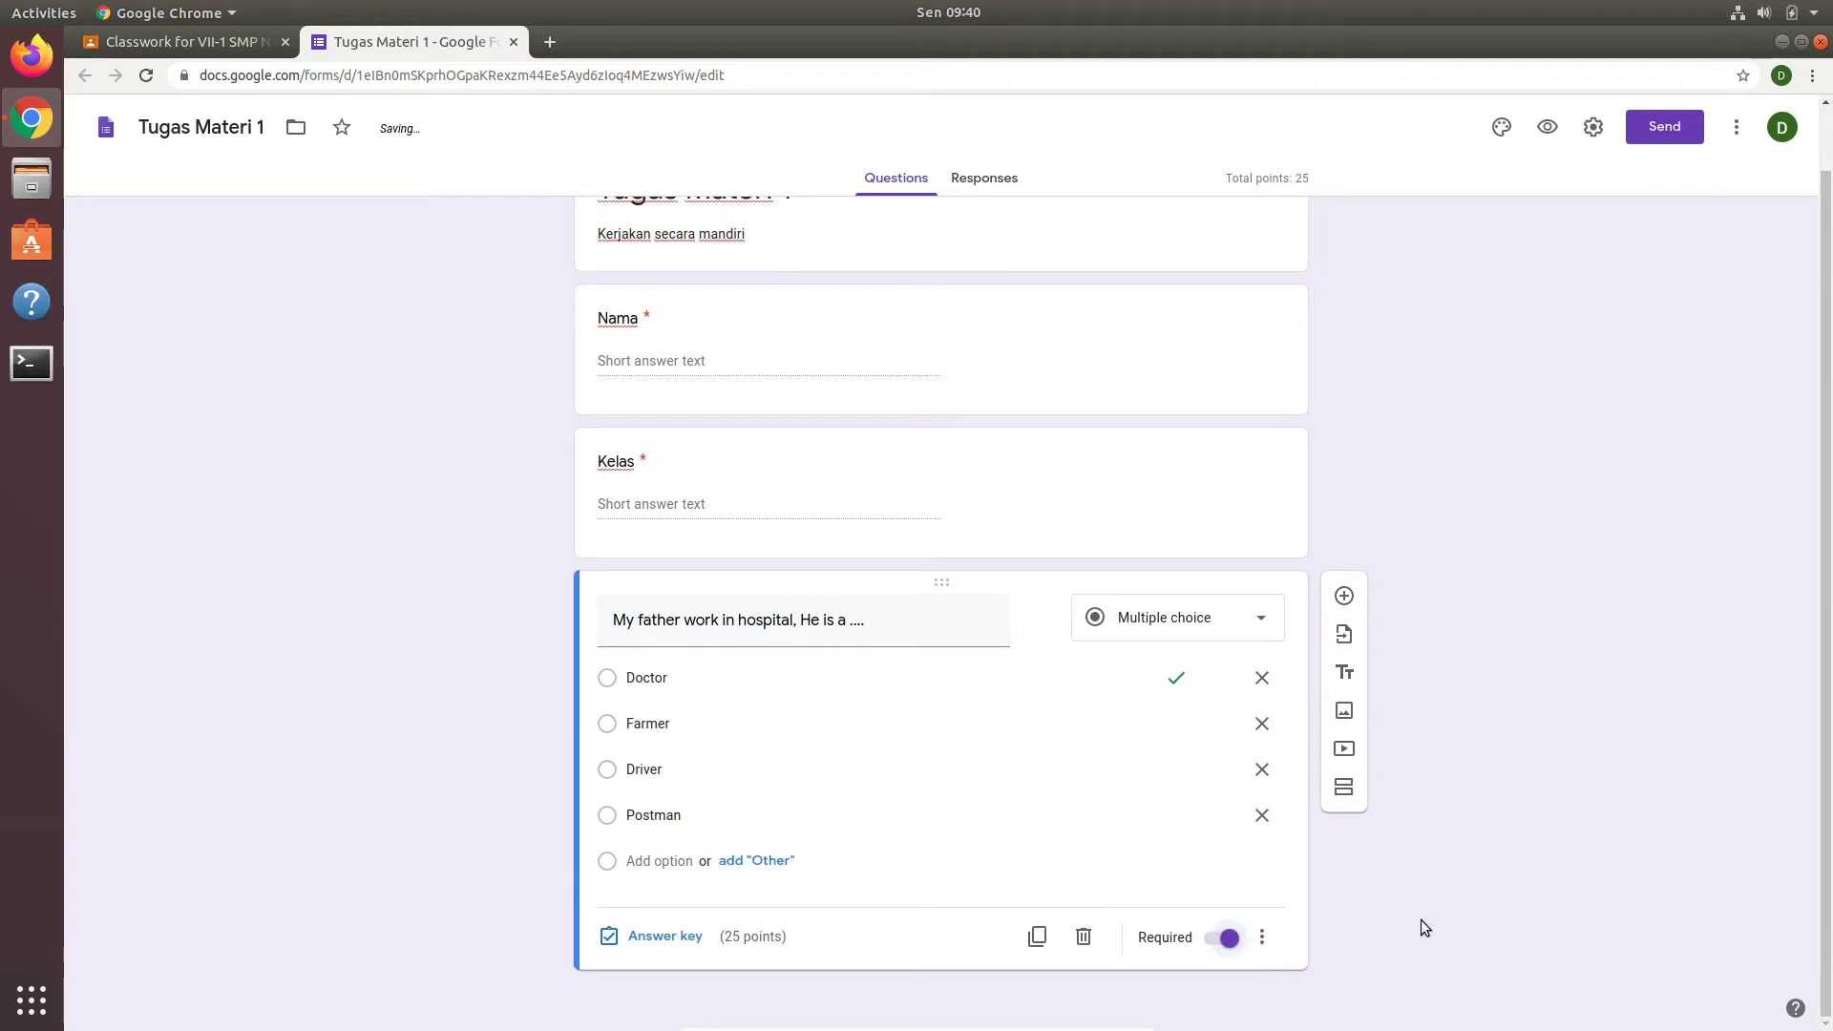
# Step: Duplicate the question, clear the copy's title, and attach soal1.jpg from sf_Shared
pyautogui.click(1039, 938)
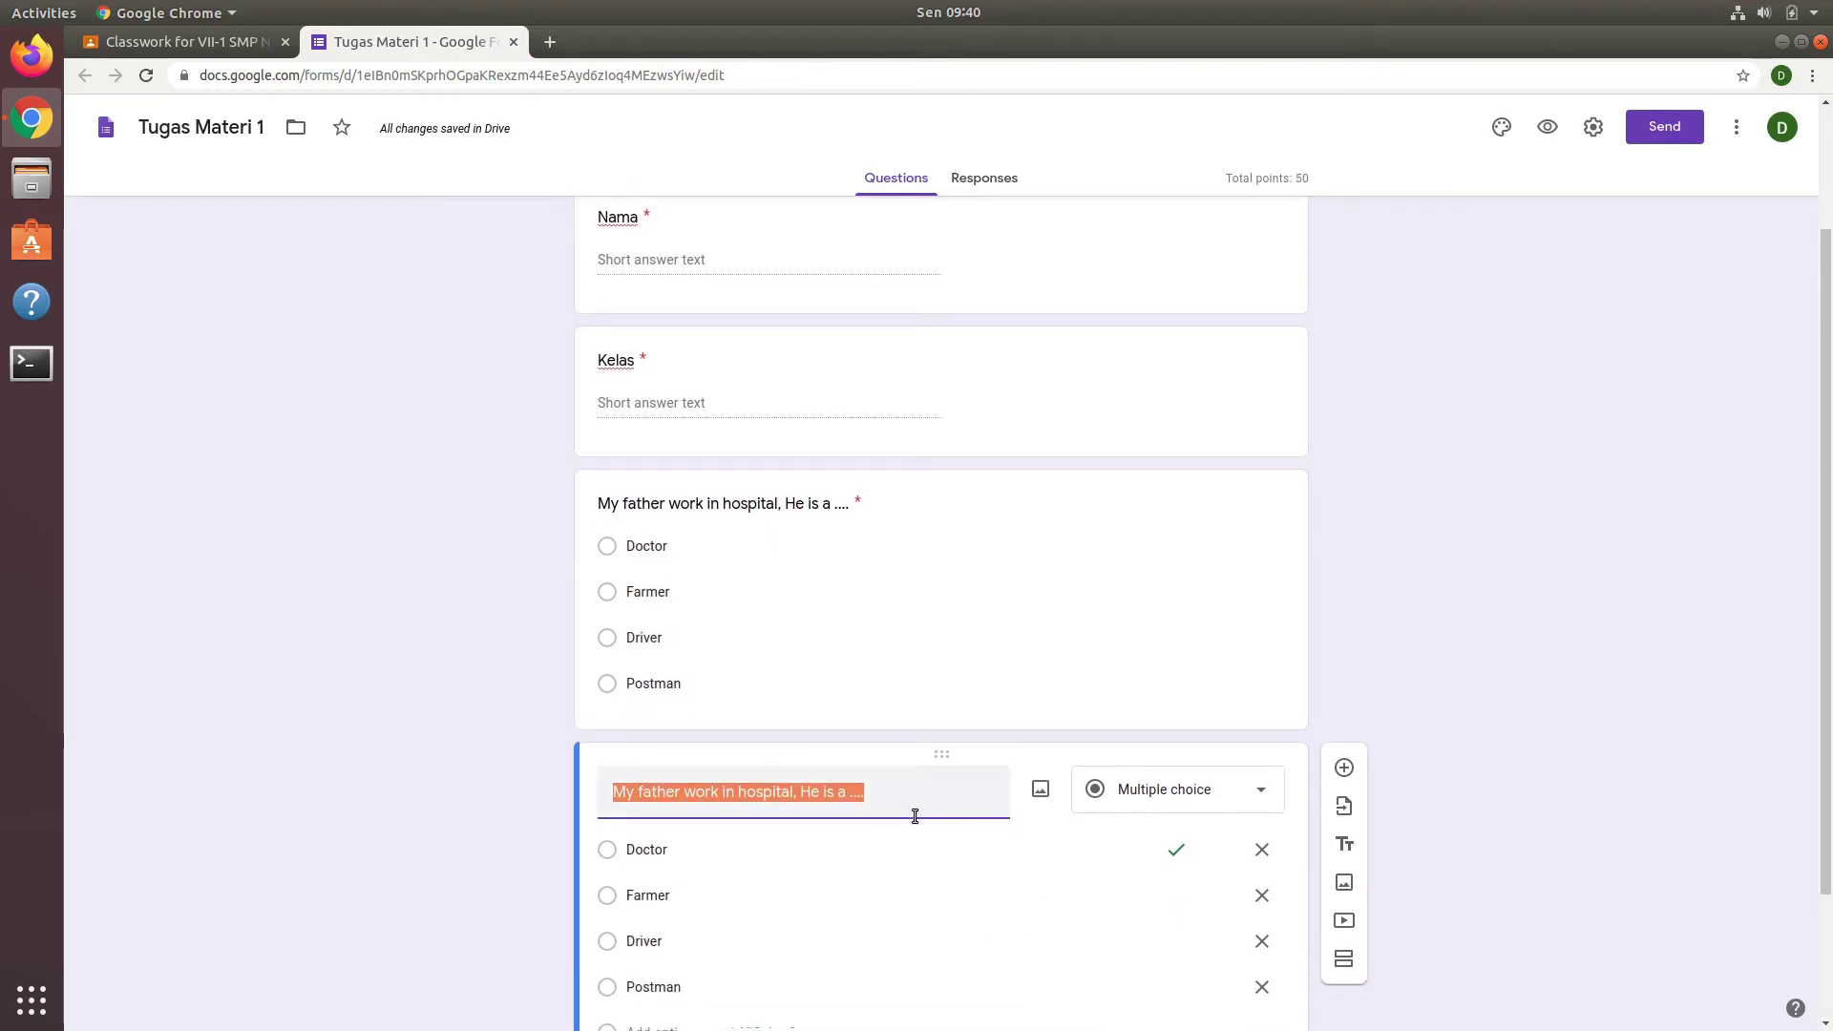
pyautogui.press('BackSpace')
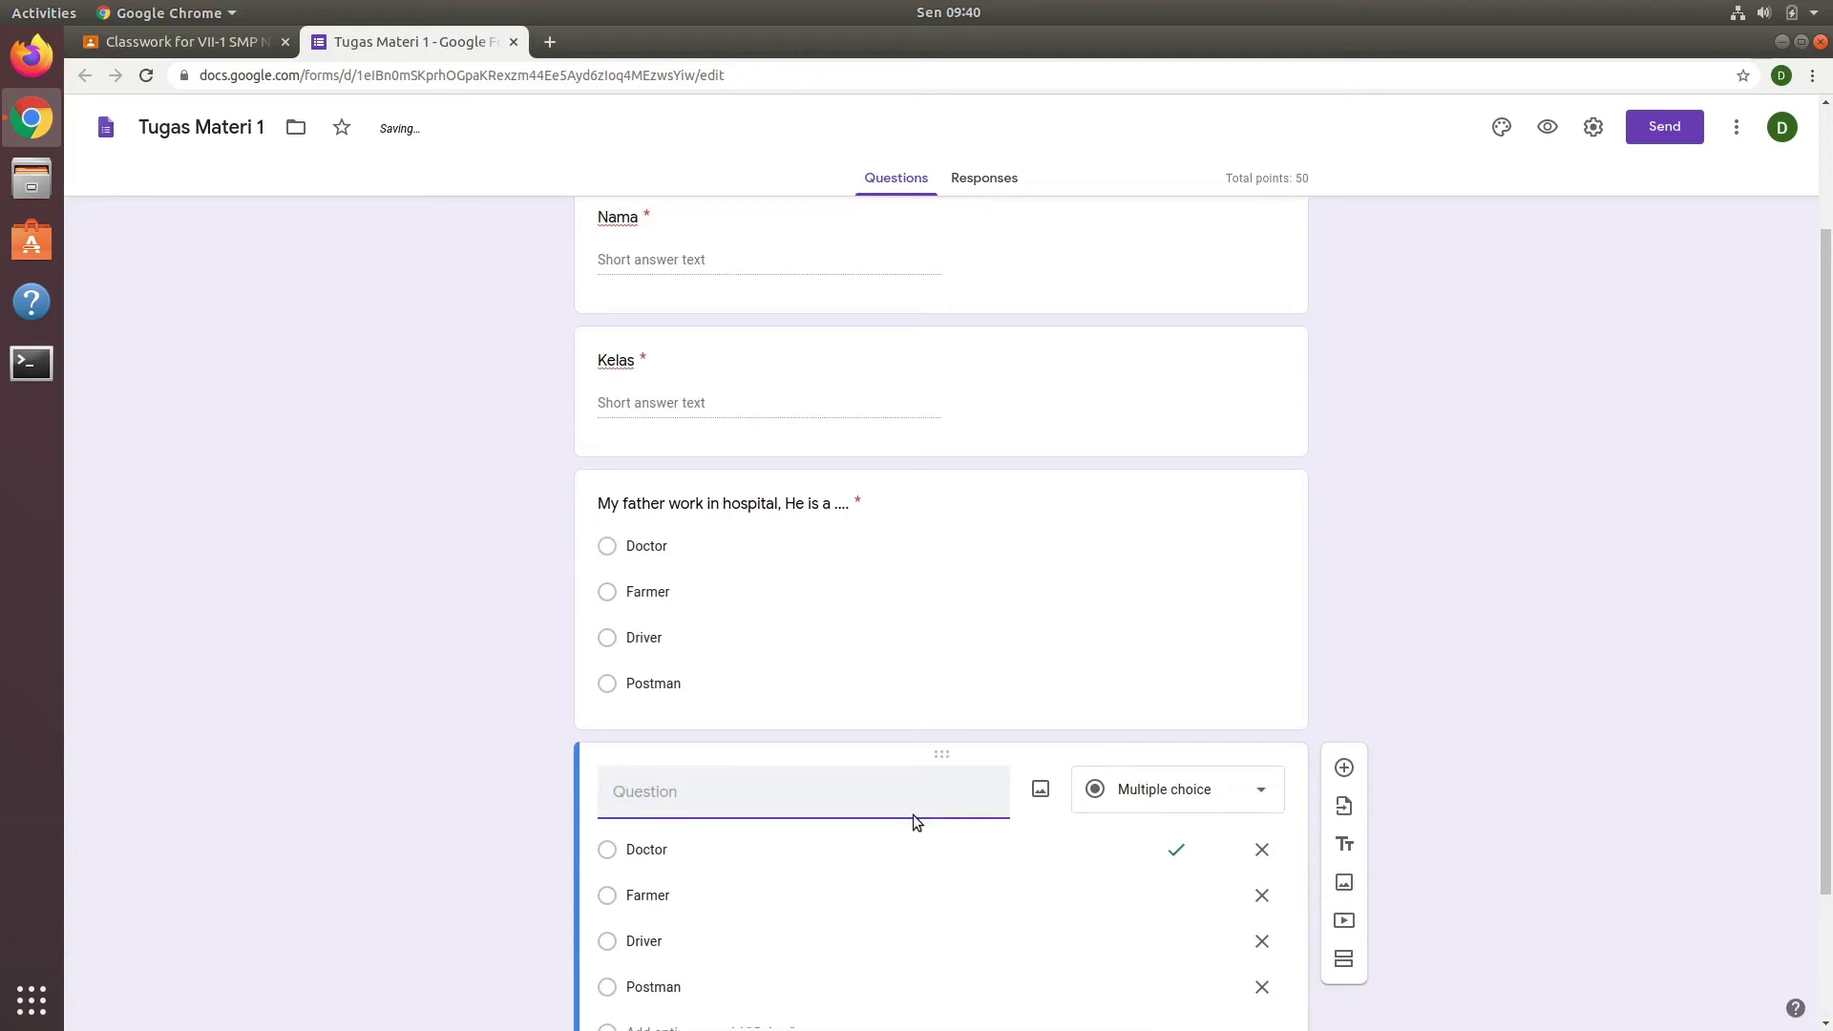
pyautogui.click(1037, 799)
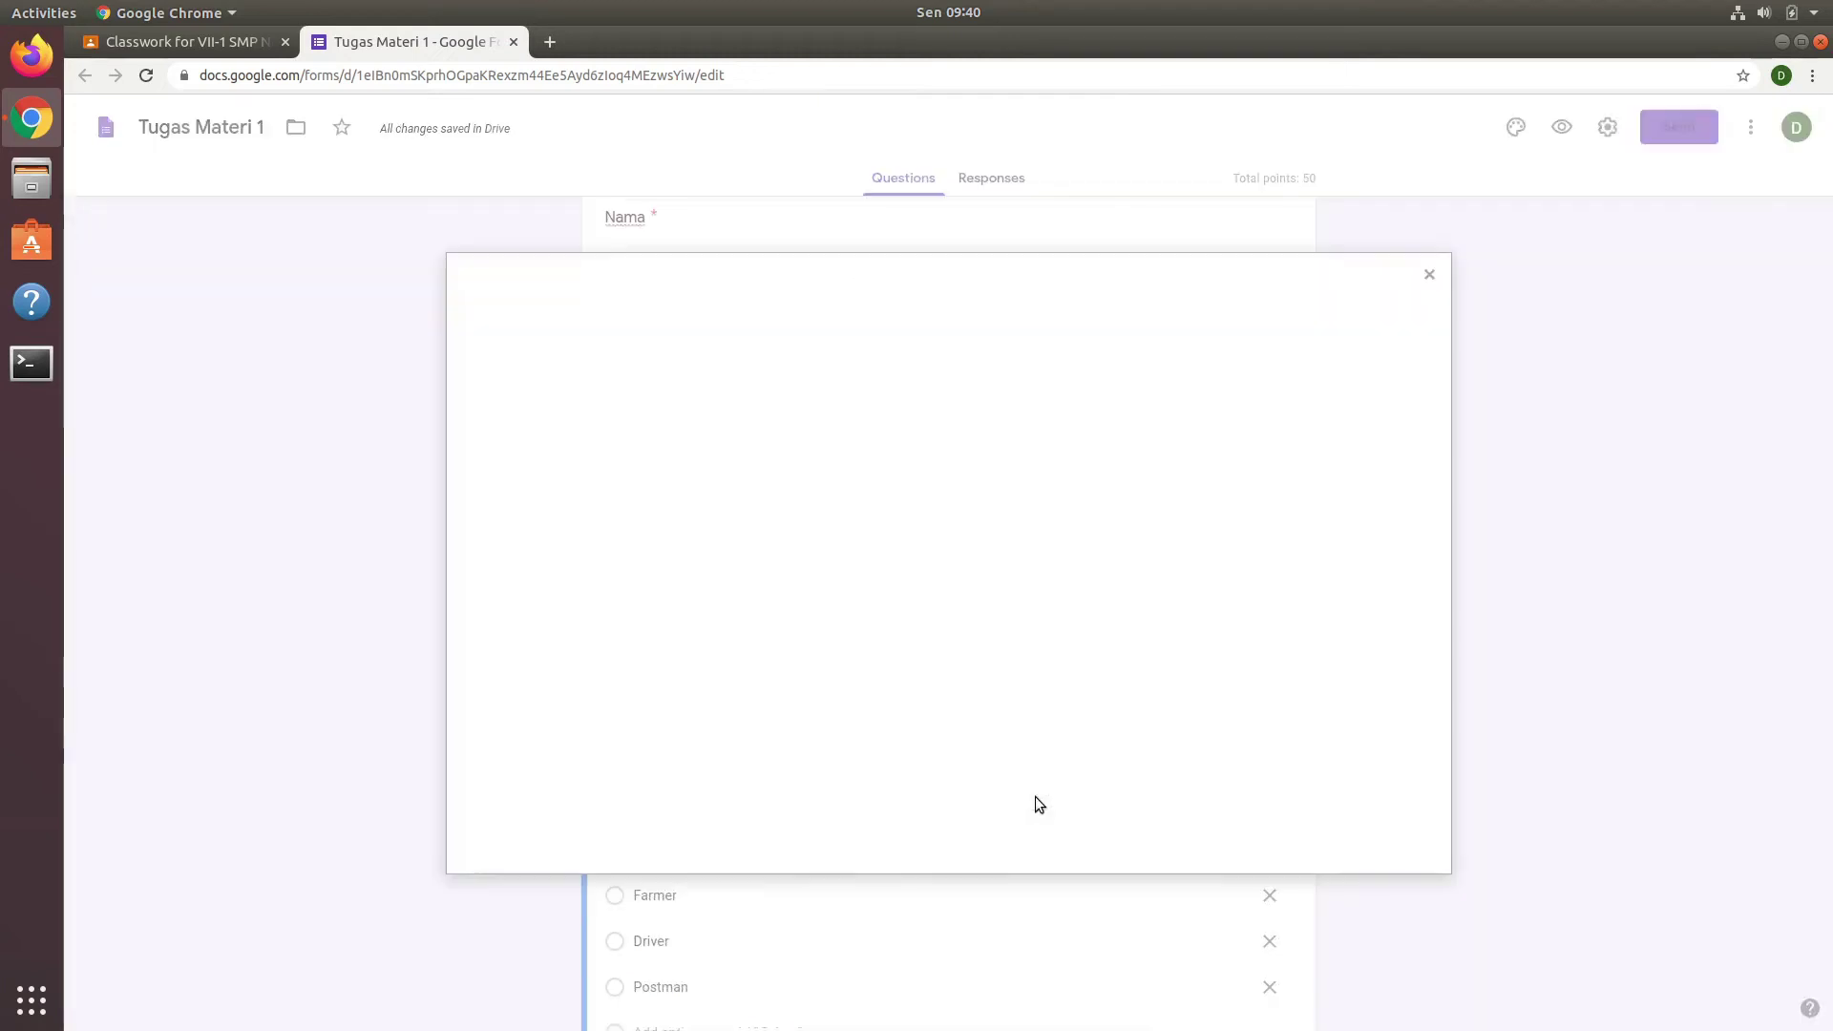
pyautogui.click(948, 681)
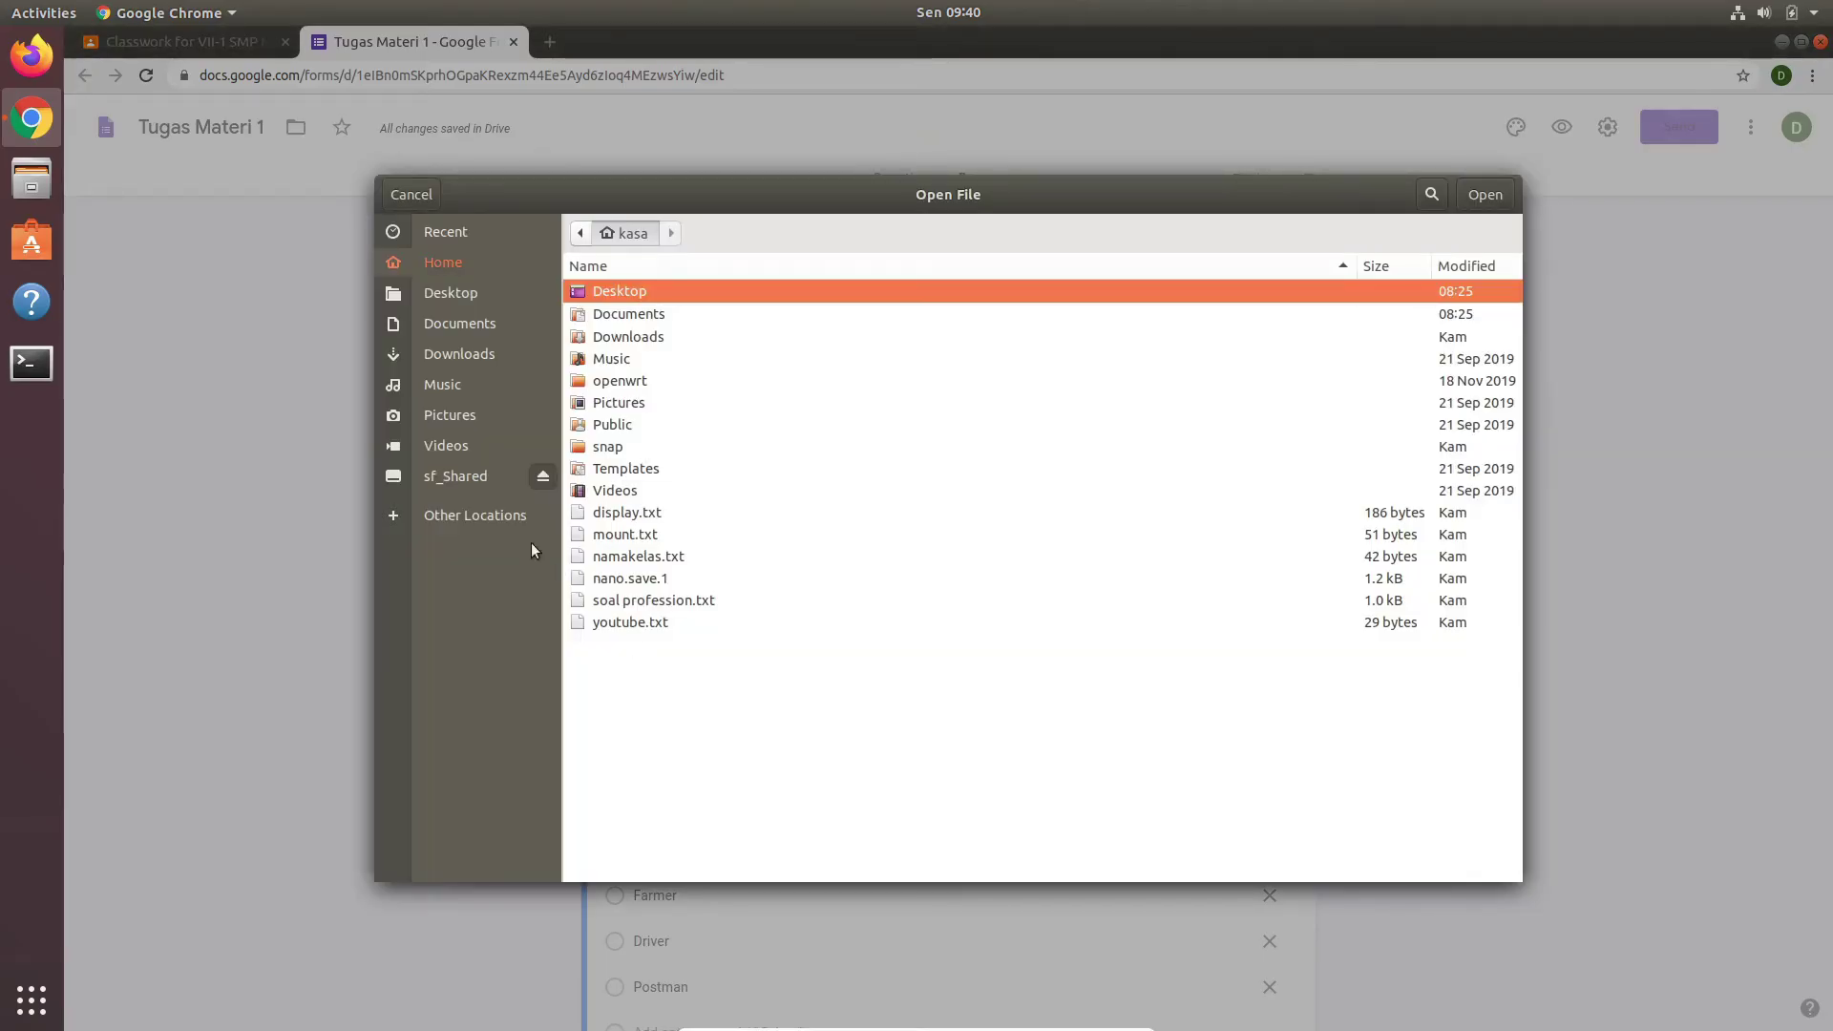
pyautogui.click(449, 477)
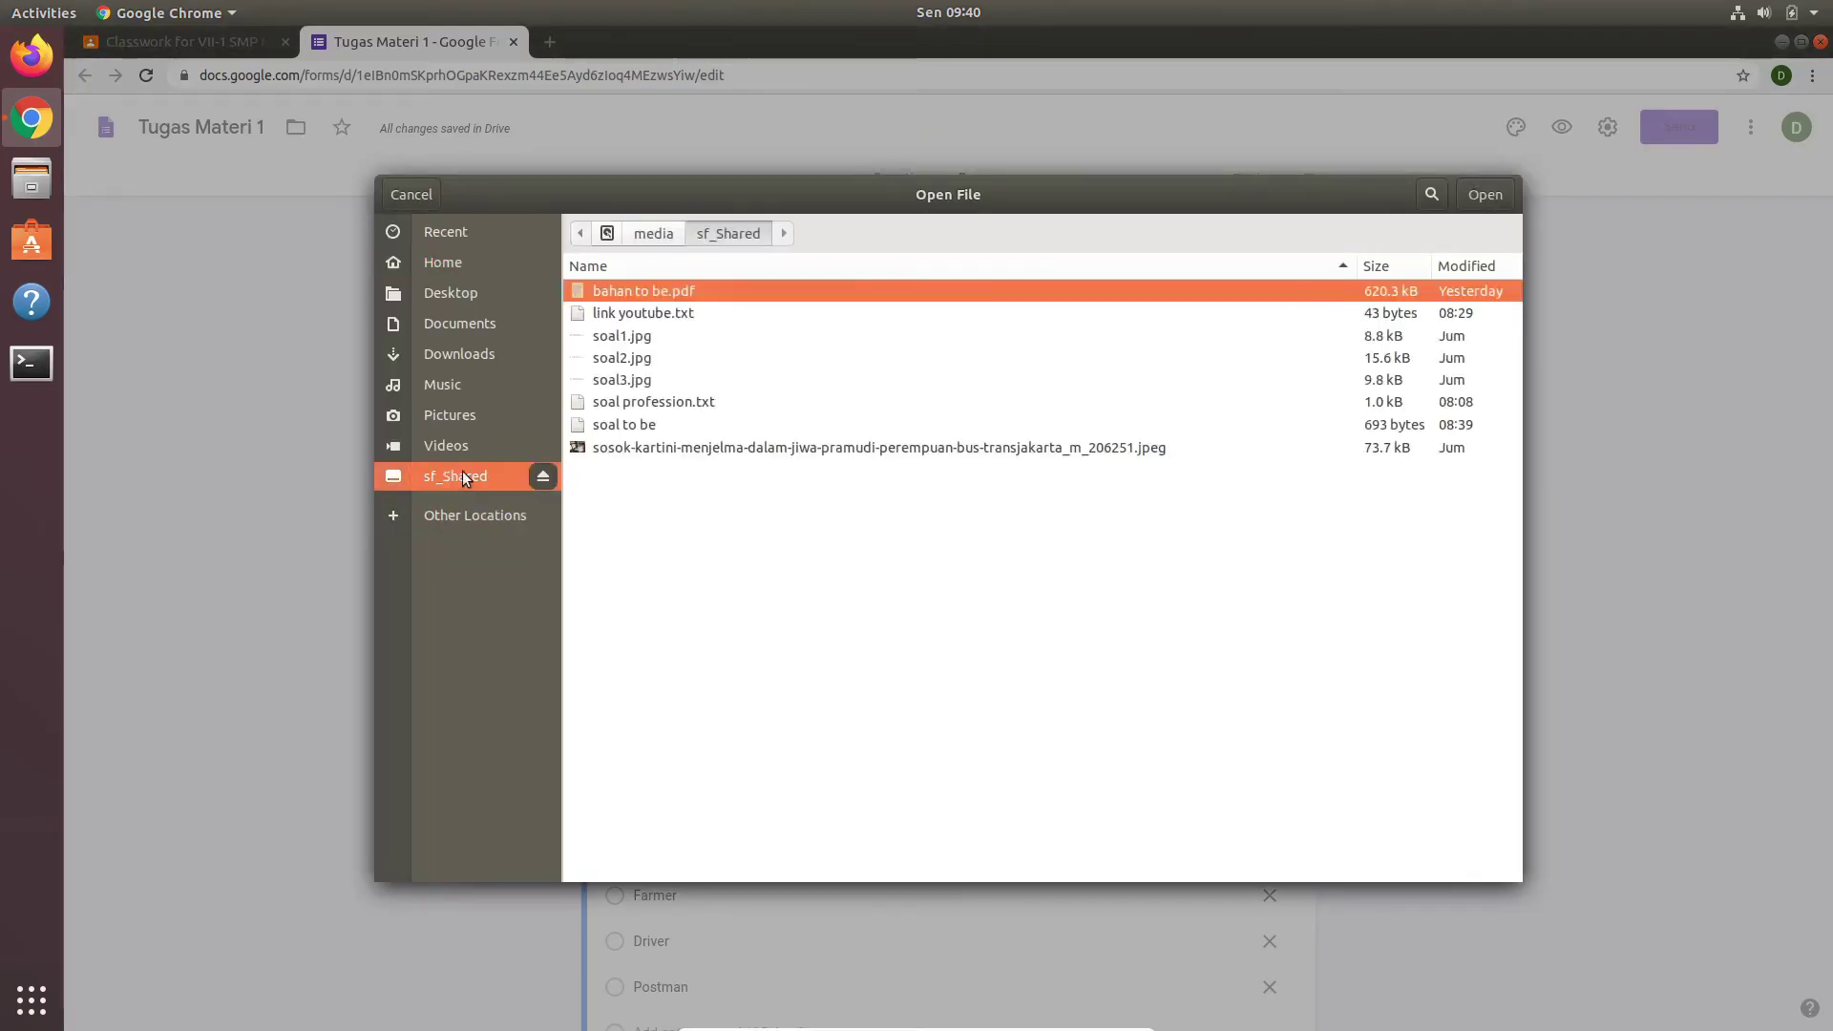
pyautogui.click(634, 338)
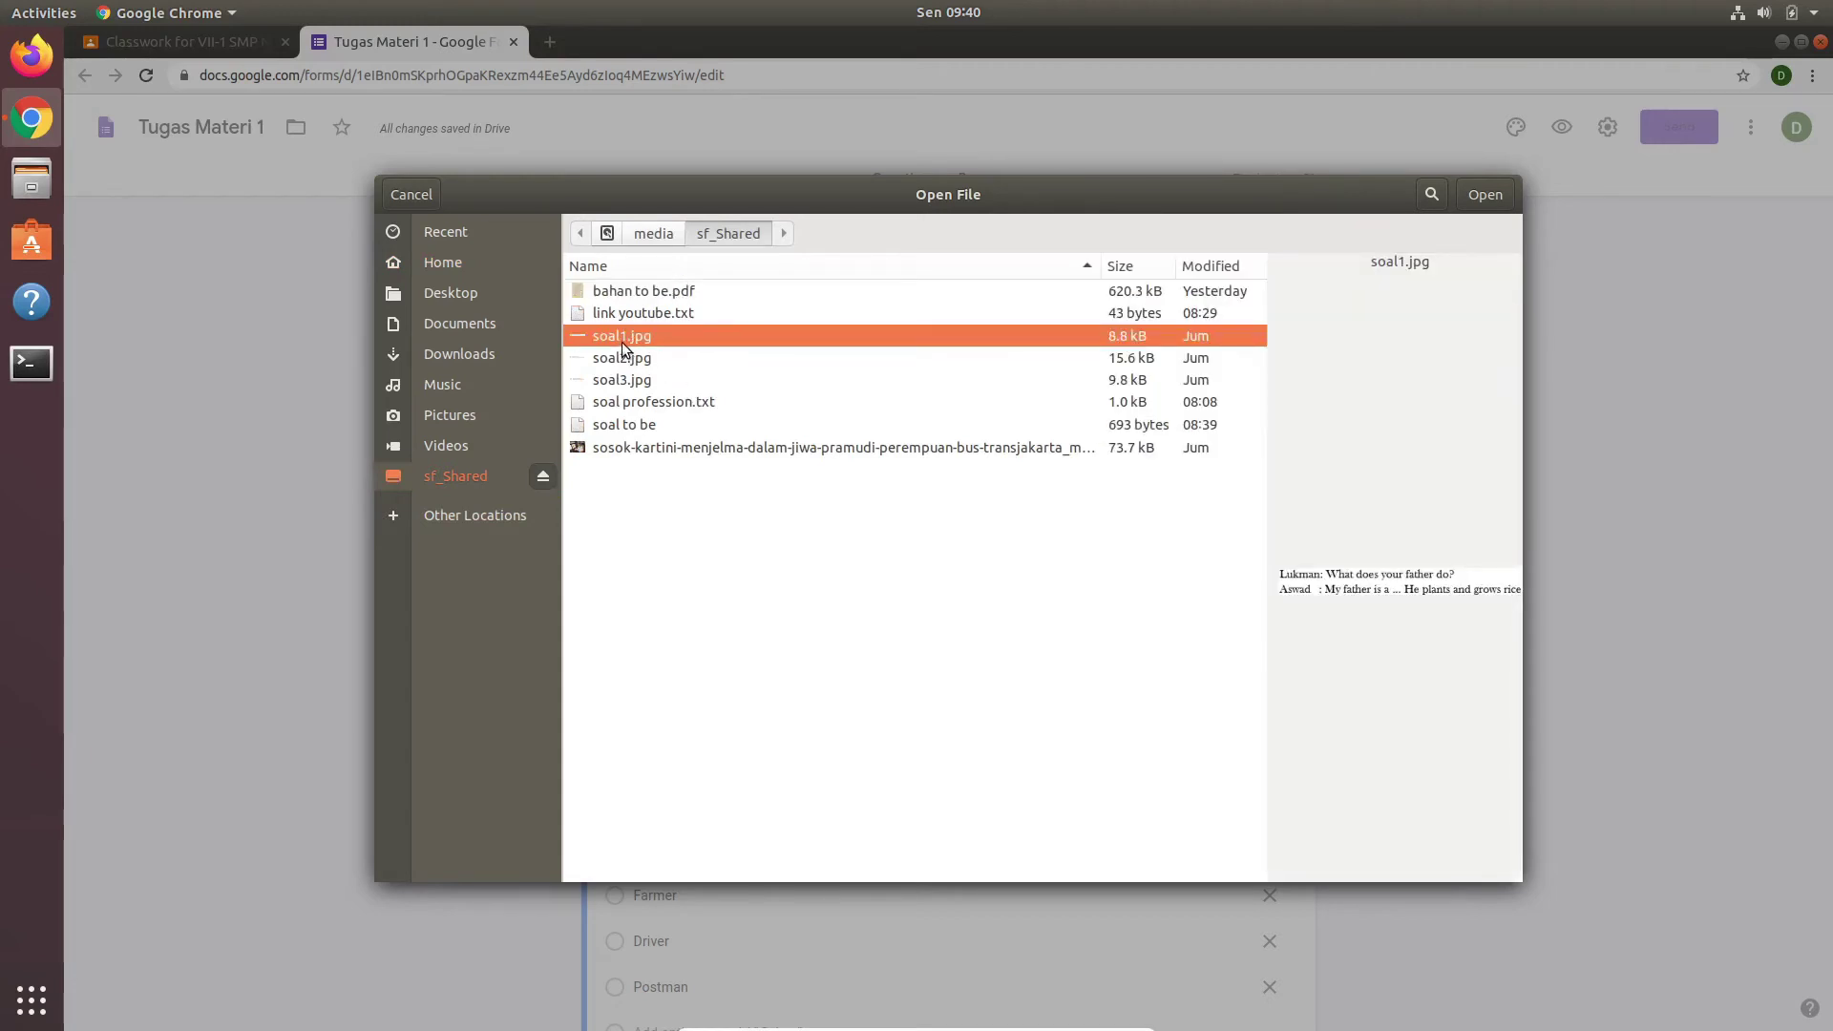
pyautogui.click(1484, 194)
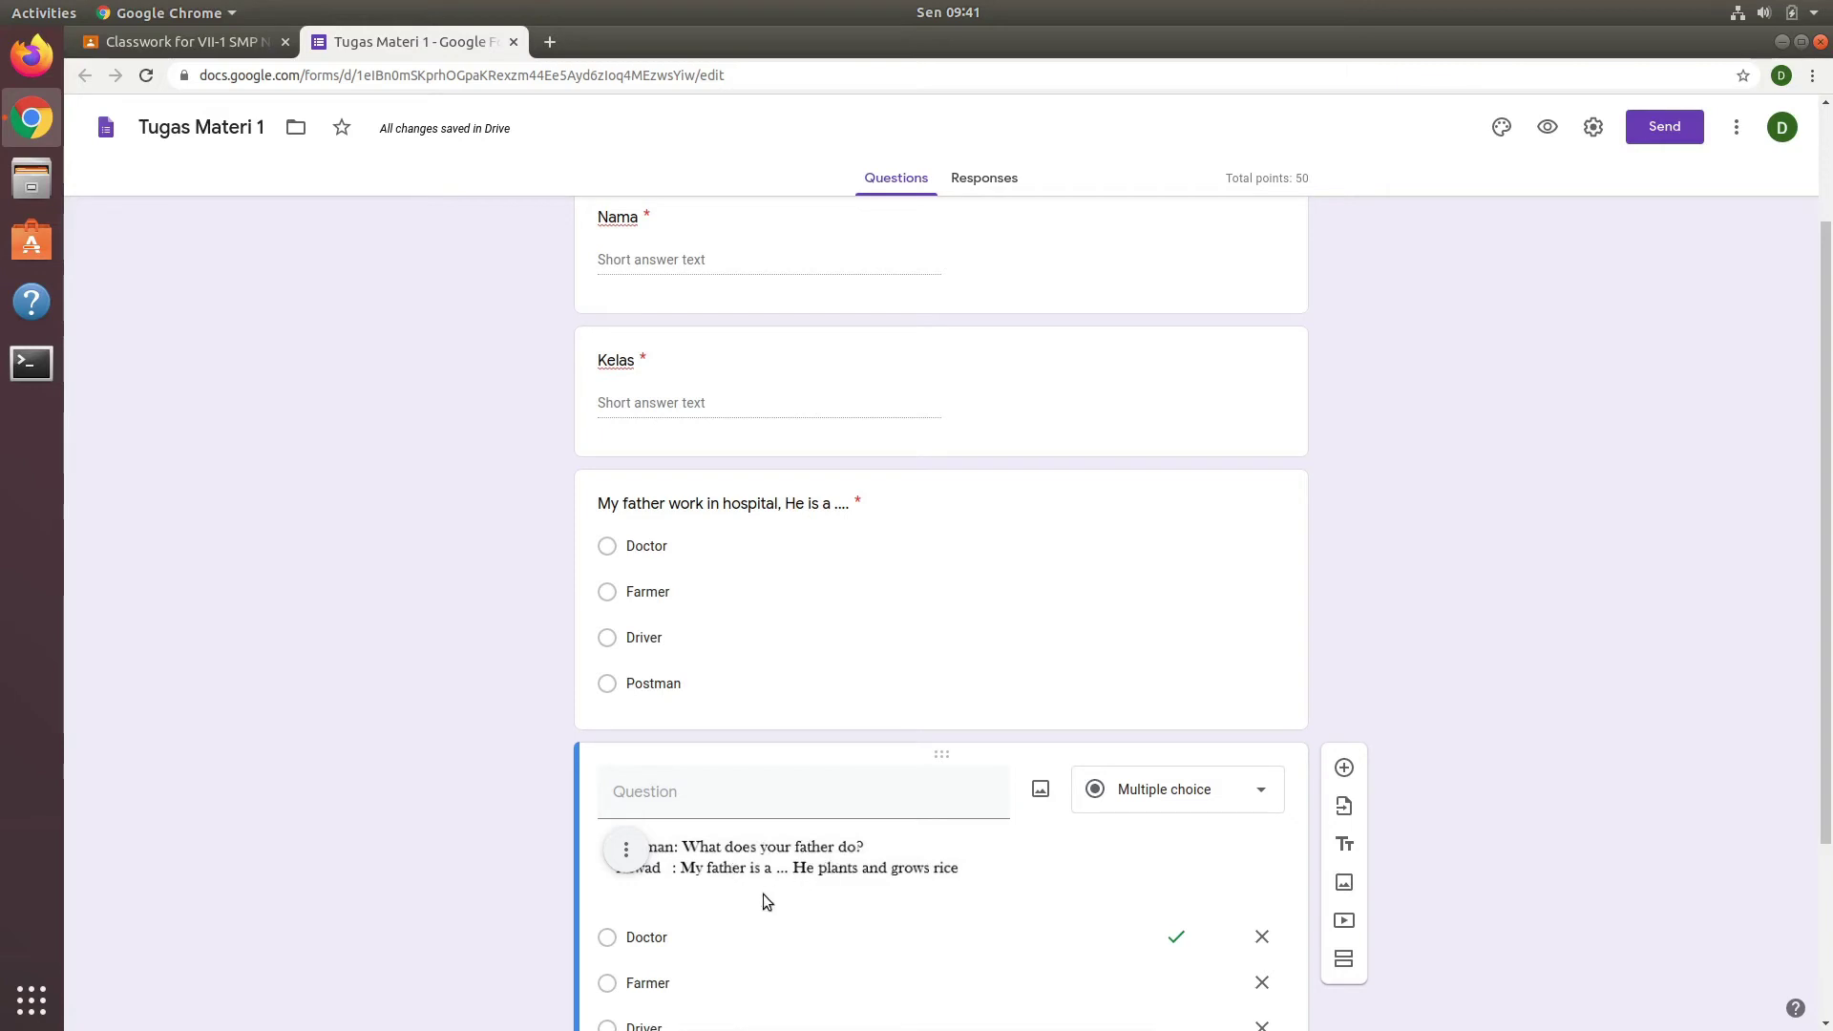
# Step: Title the copied question 'Answer the question below' and go over its answer options
pyautogui.click(883, 801)
pyautogui.write('A')
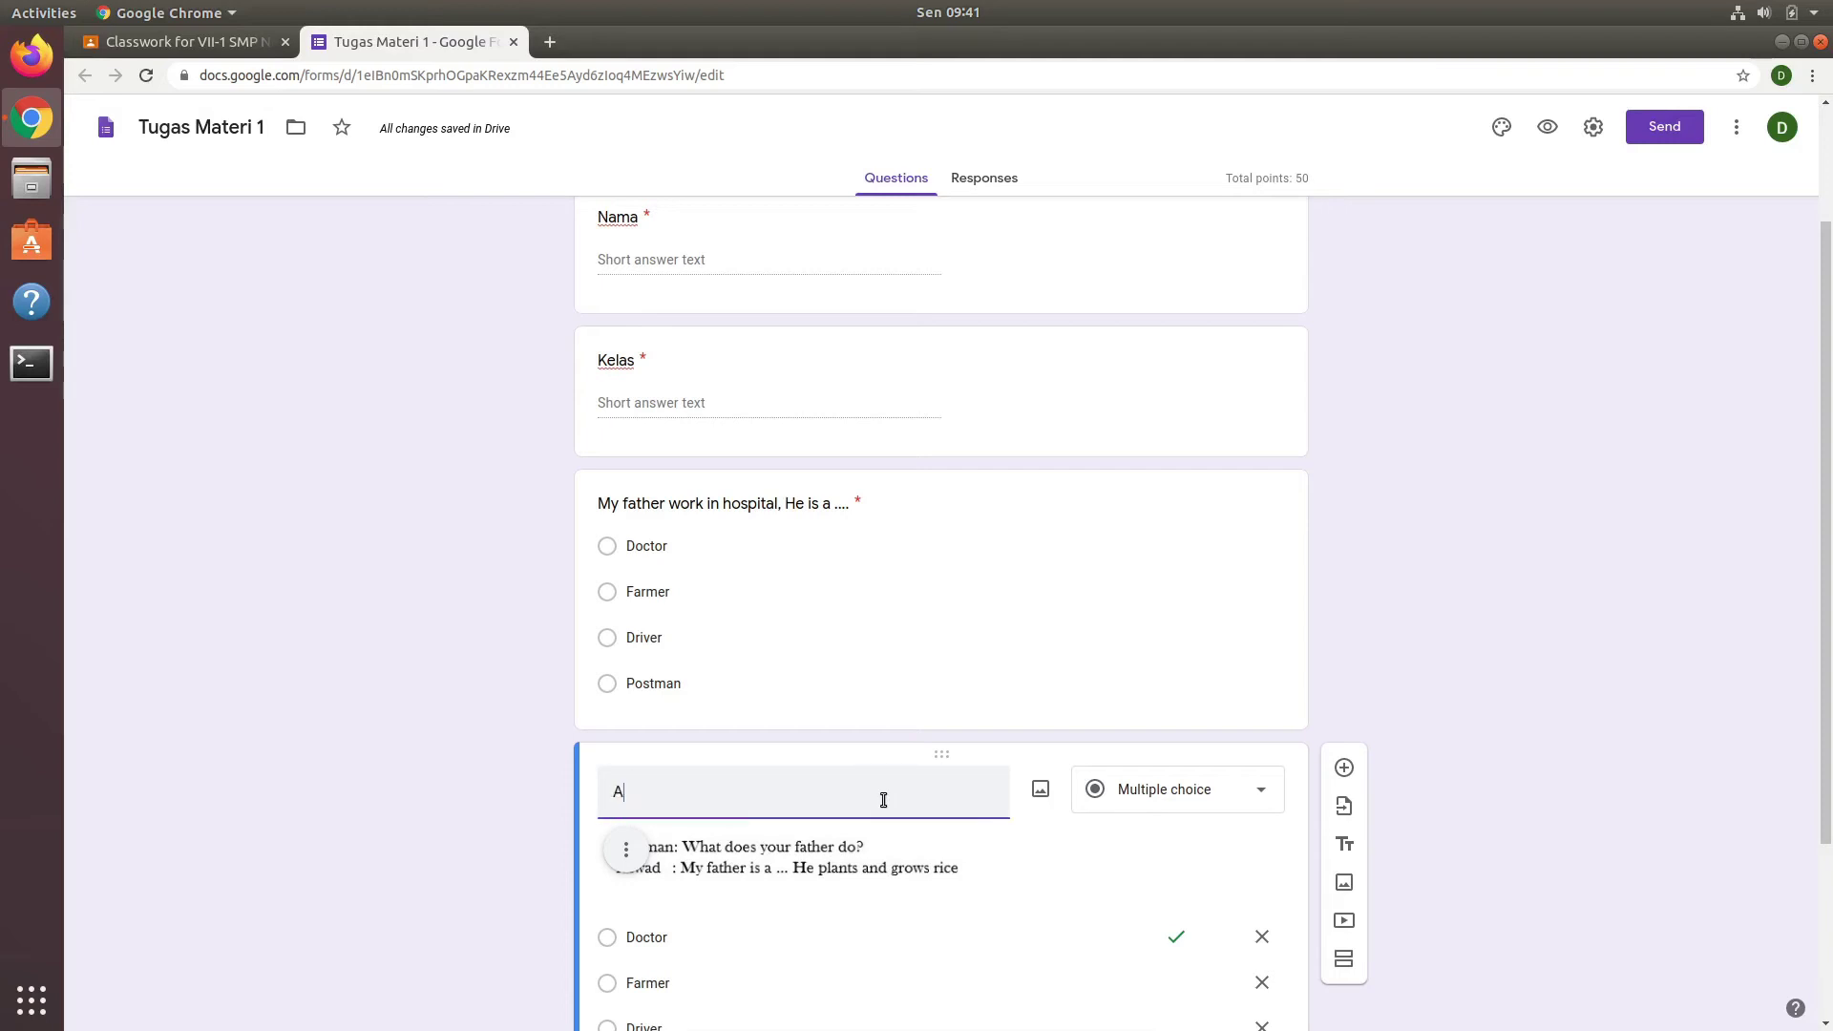
pyautogui.write('nswer ')
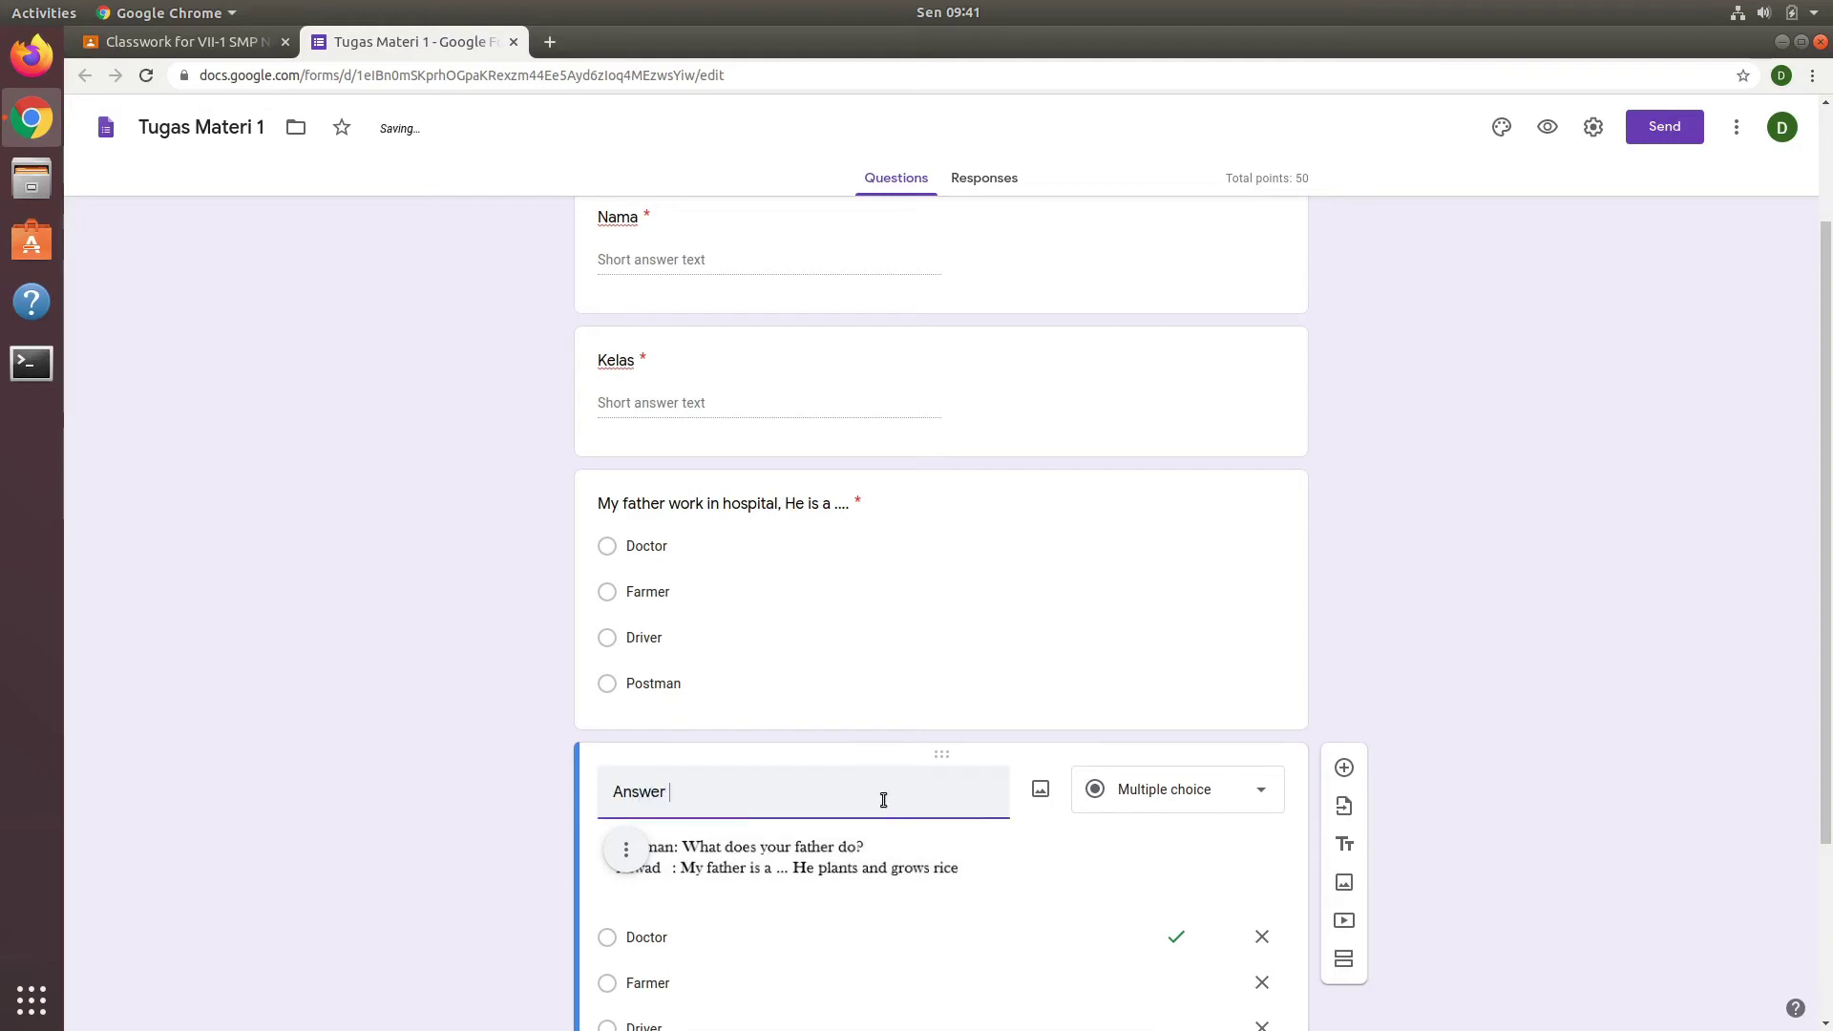
pyautogui.write('the question below')
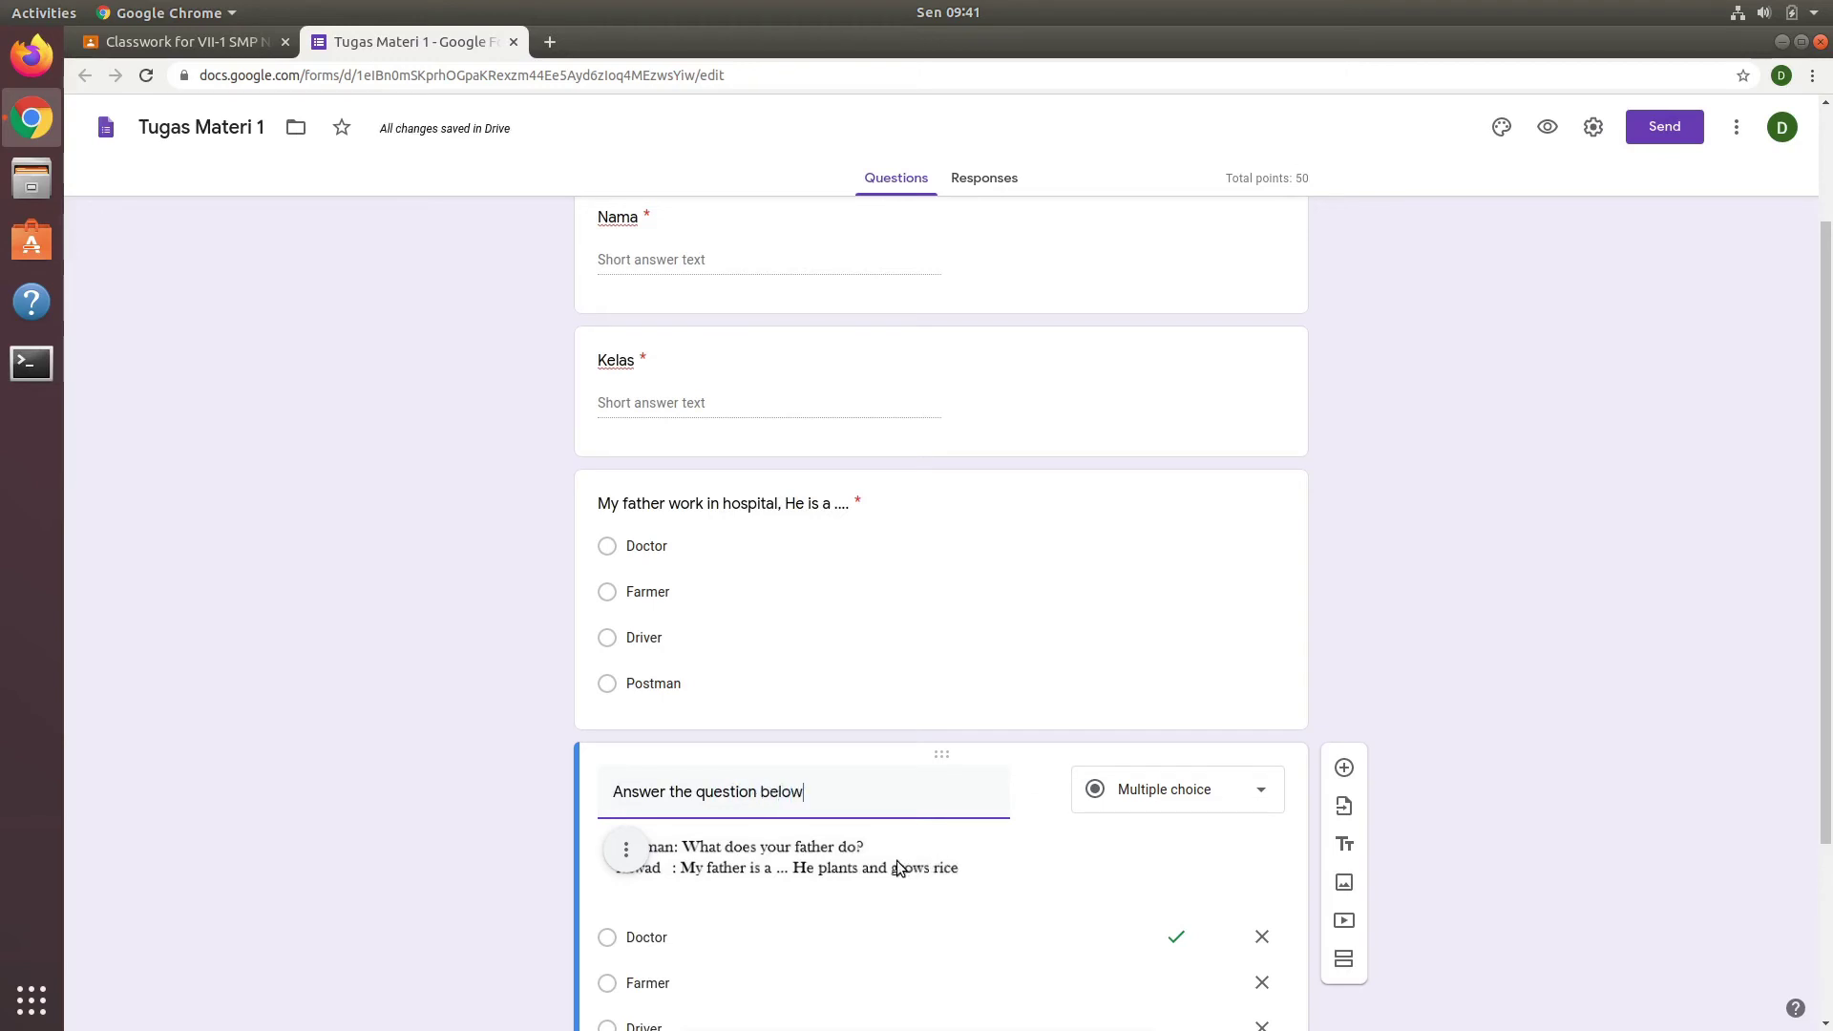
pyautogui.click(929, 940)
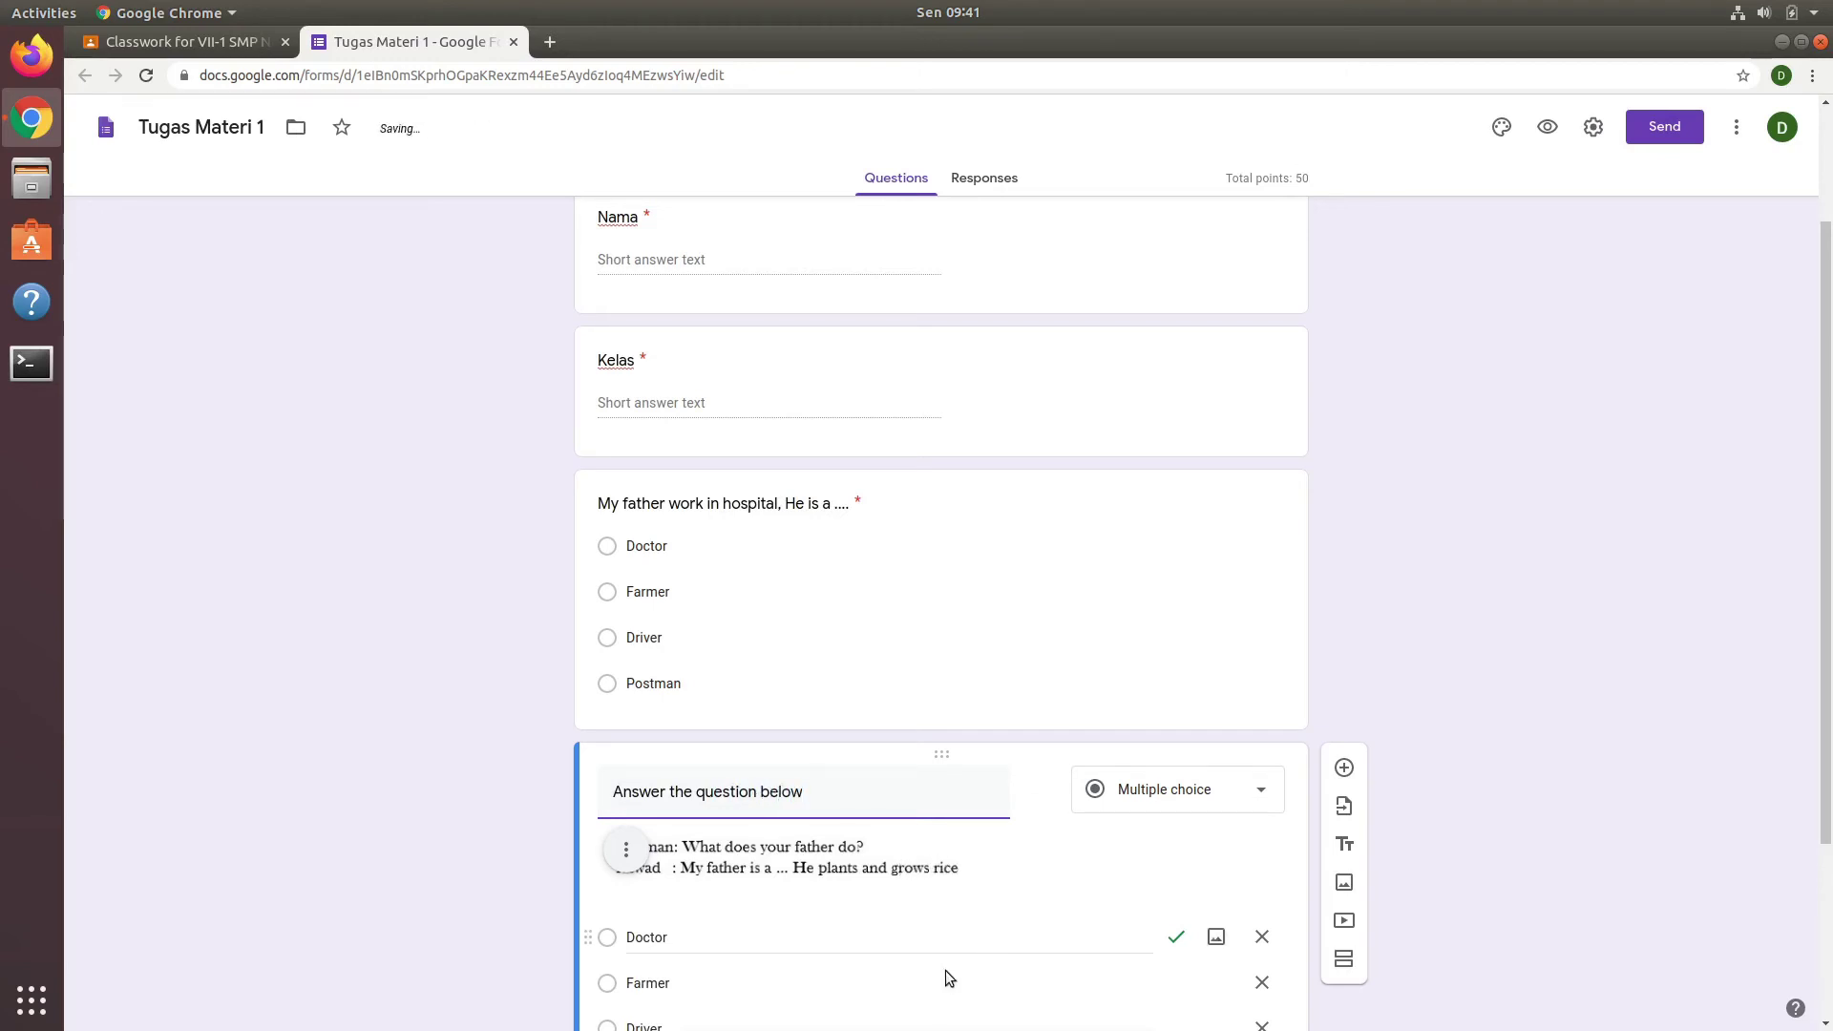
pyautogui.scroll(-1, 804, 933)
pyautogui.click(801, 928)
pyautogui.scroll(-2, 801, 928)
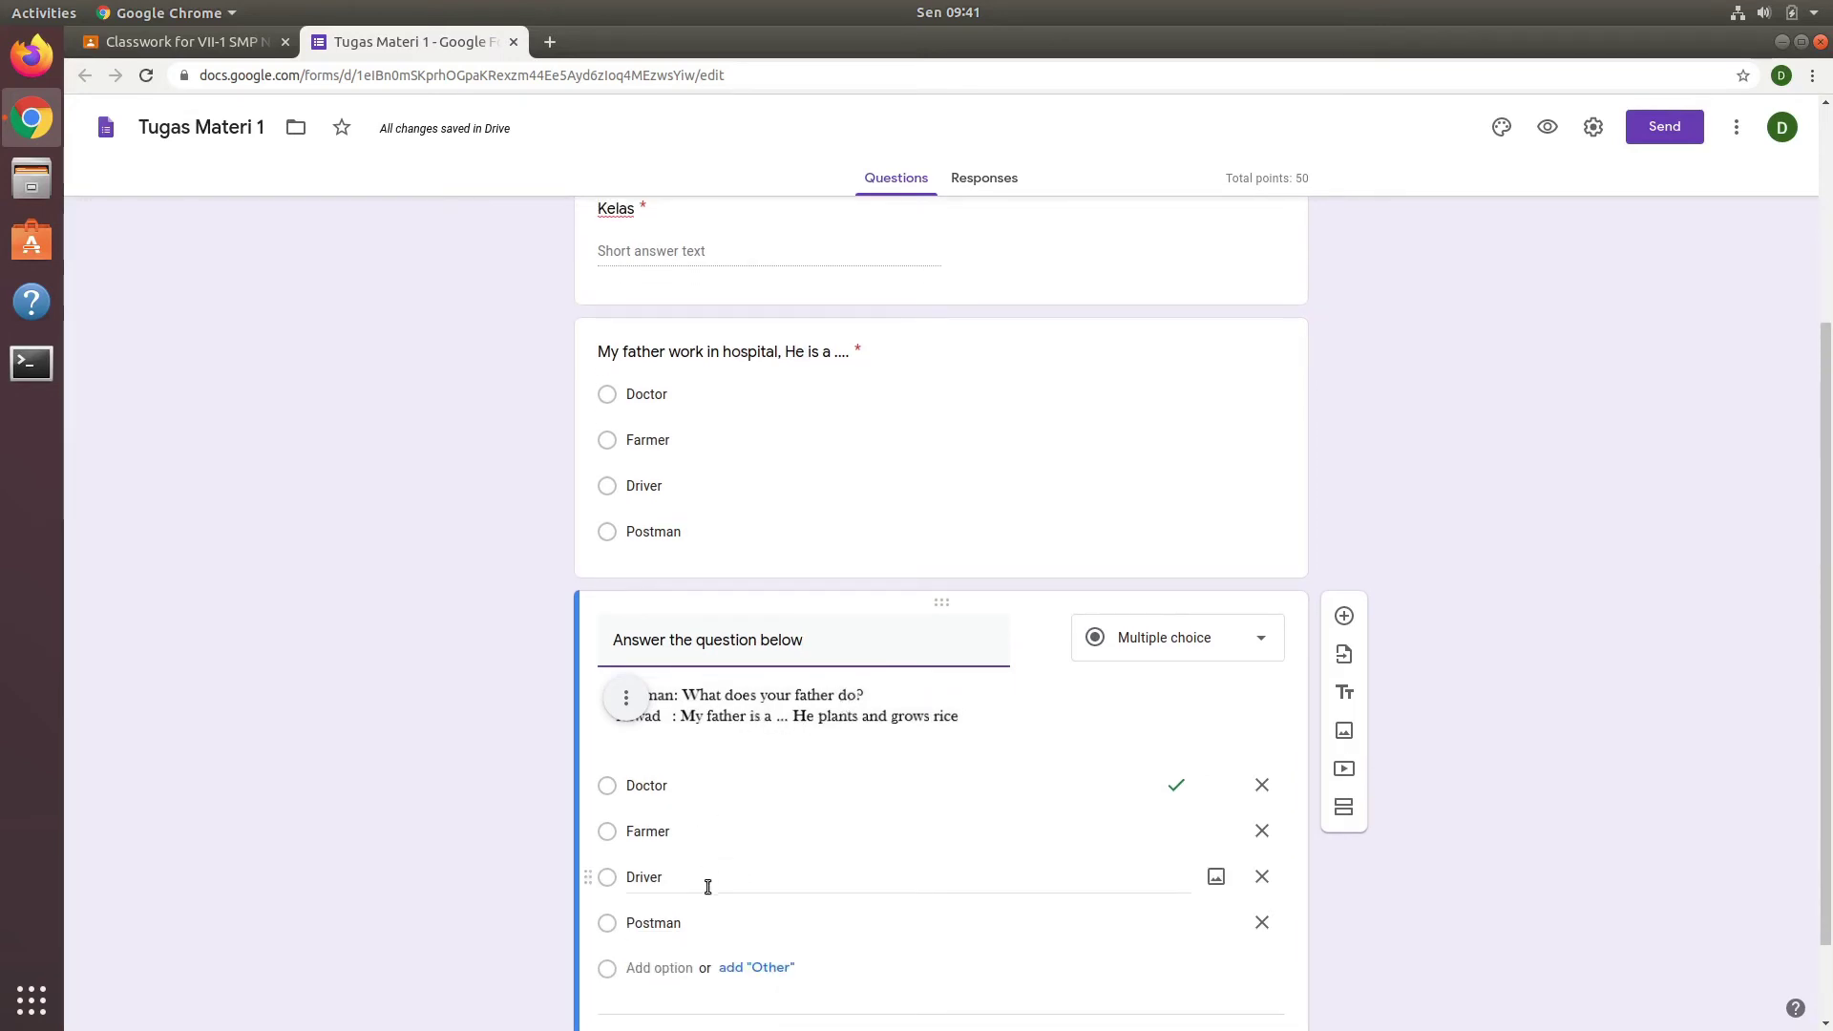
pyautogui.click(609, 833)
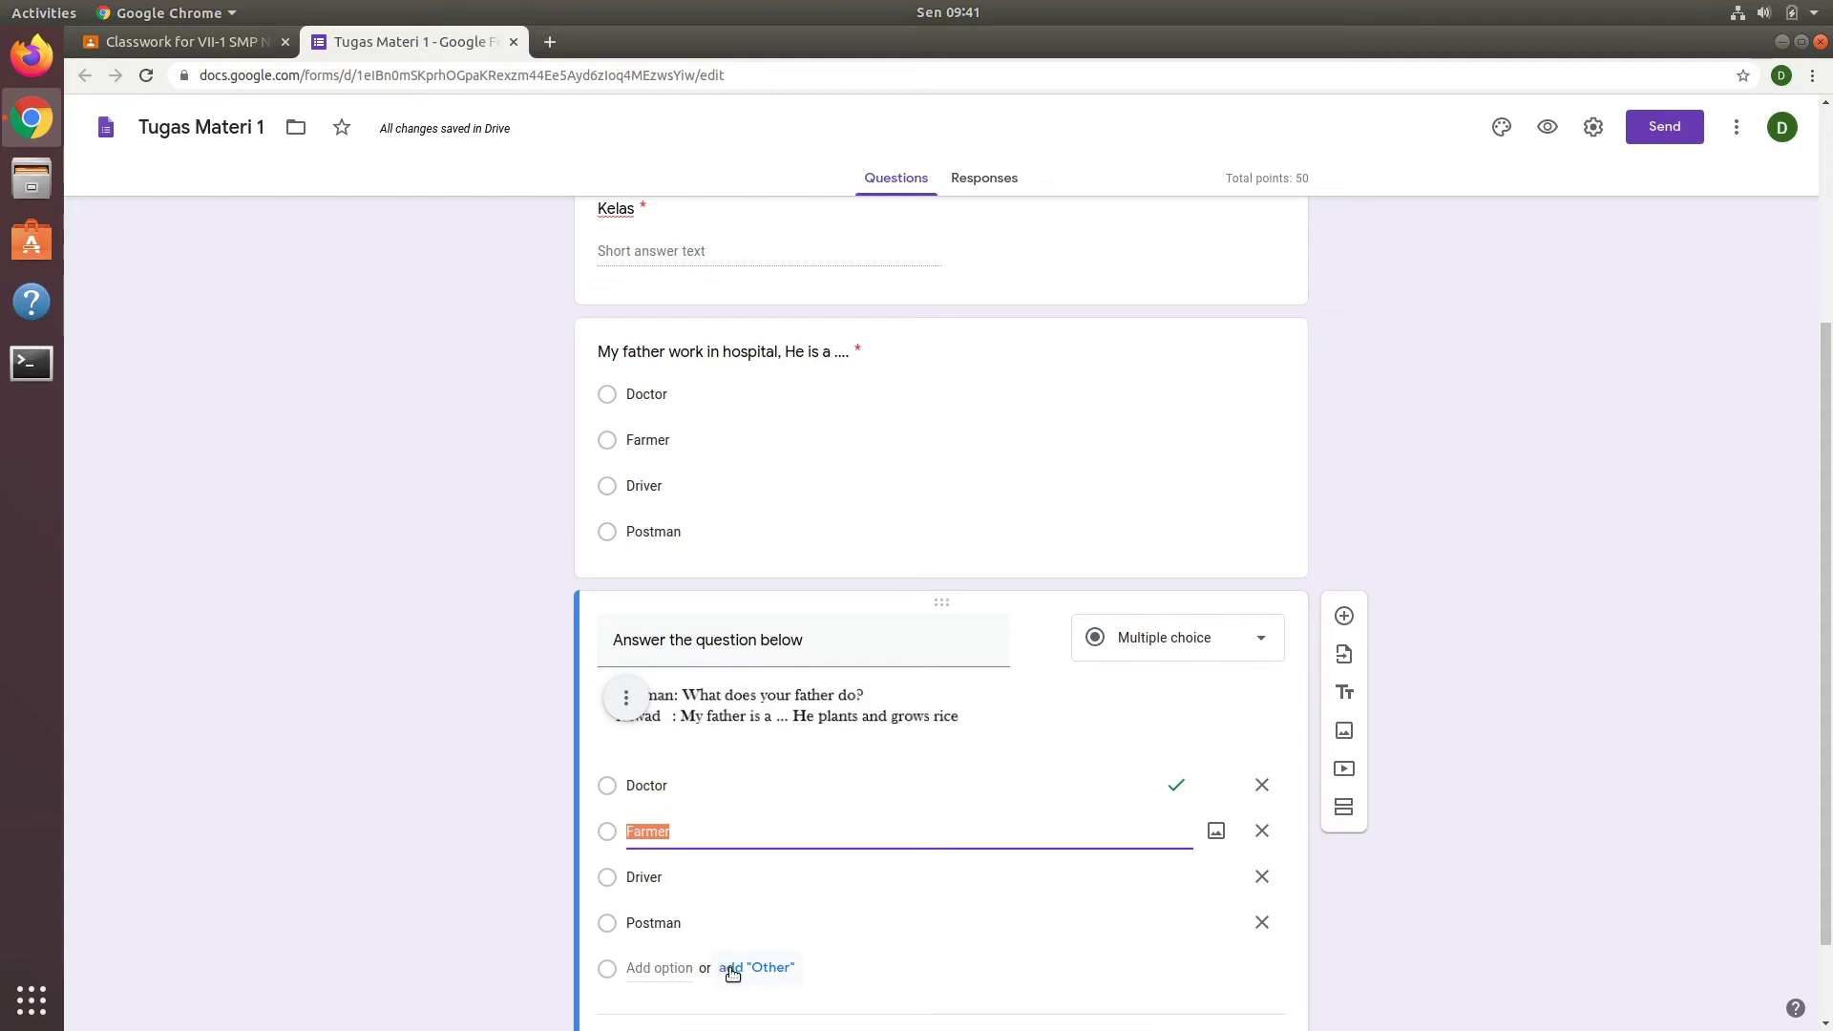
pyautogui.scroll(-1, 732, 971)
# Step: Set Farmer as the correct answer worth 25 points in the answer key
pyautogui.click(672, 993)
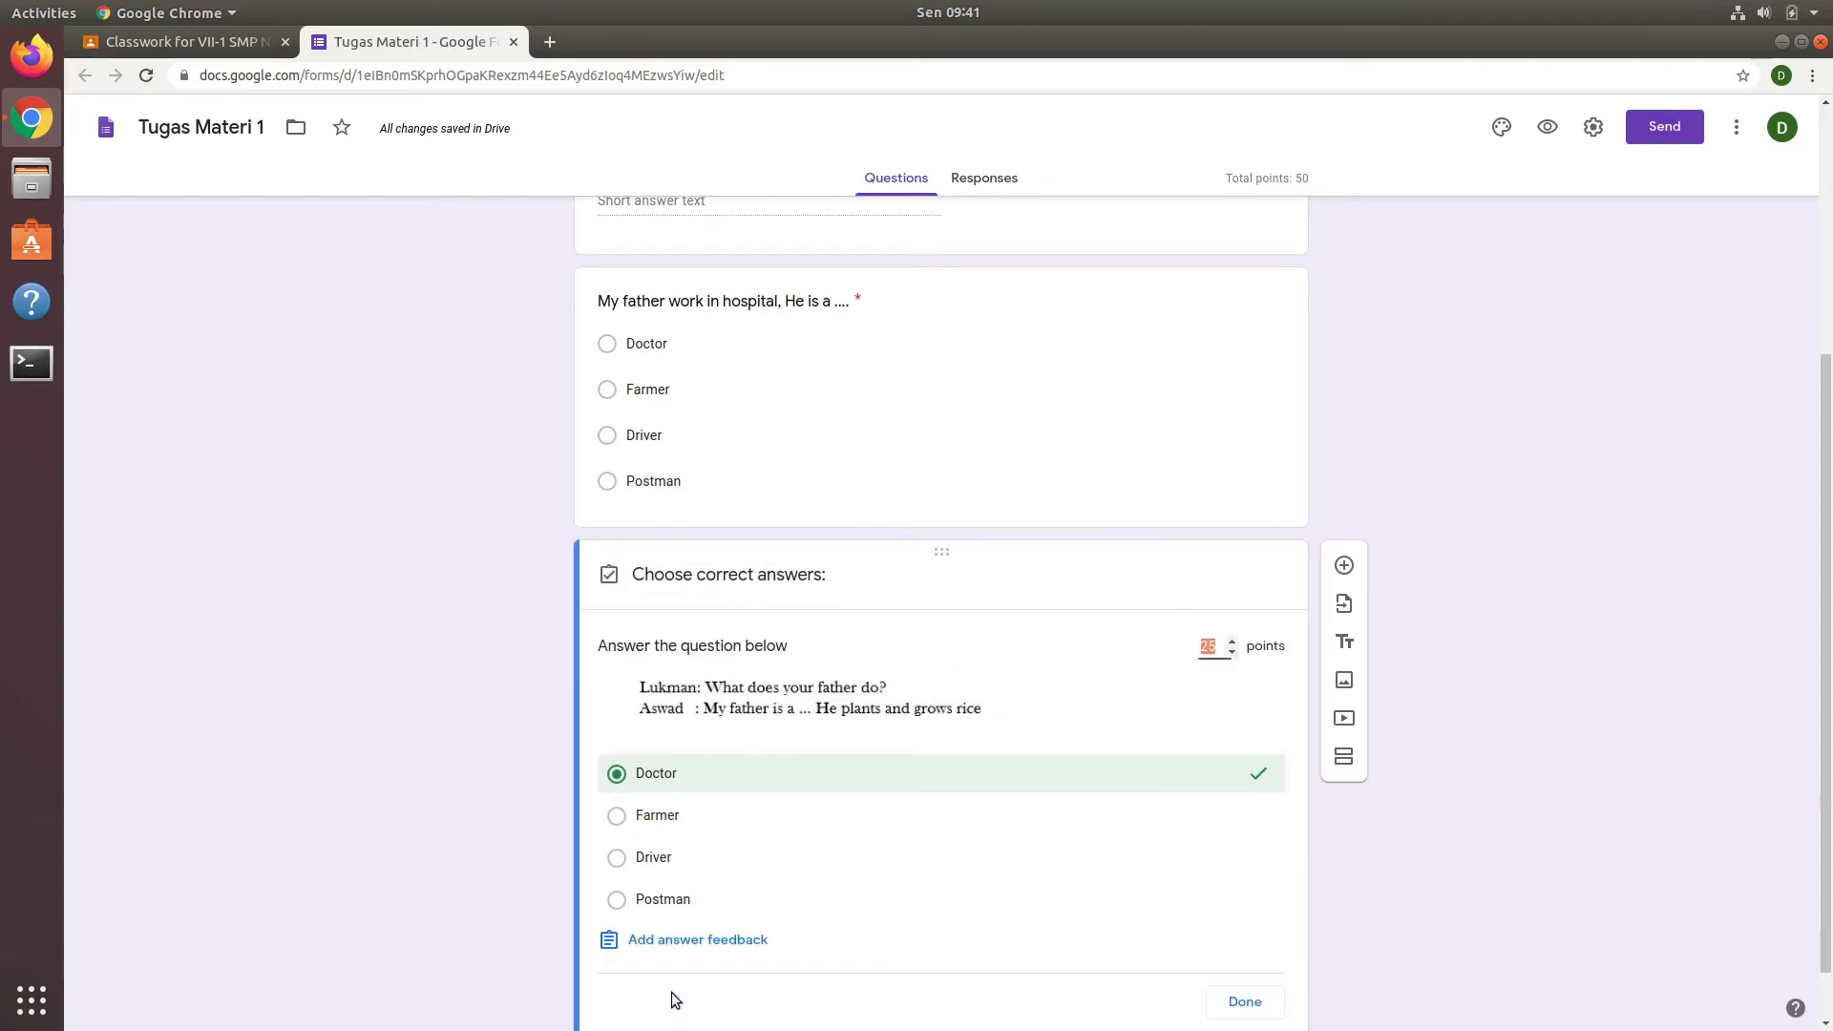
pyautogui.click(616, 816)
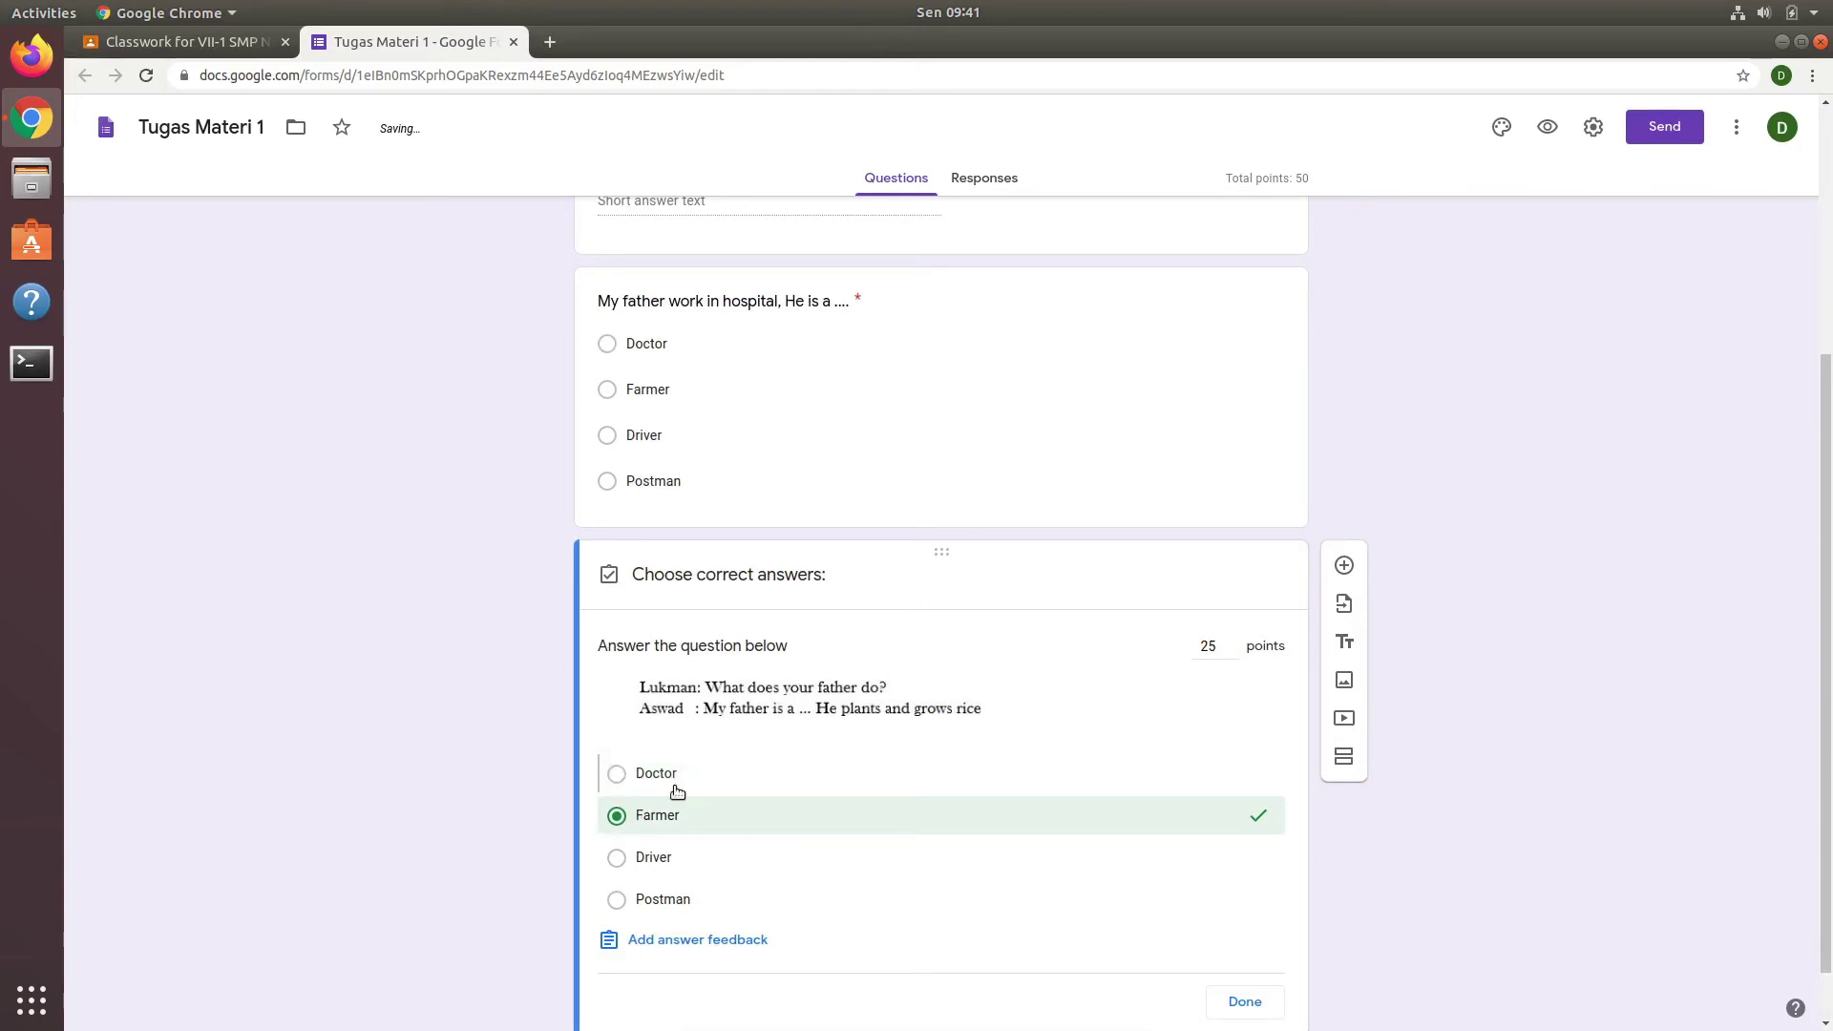
pyautogui.scroll(-1, 1059, 983)
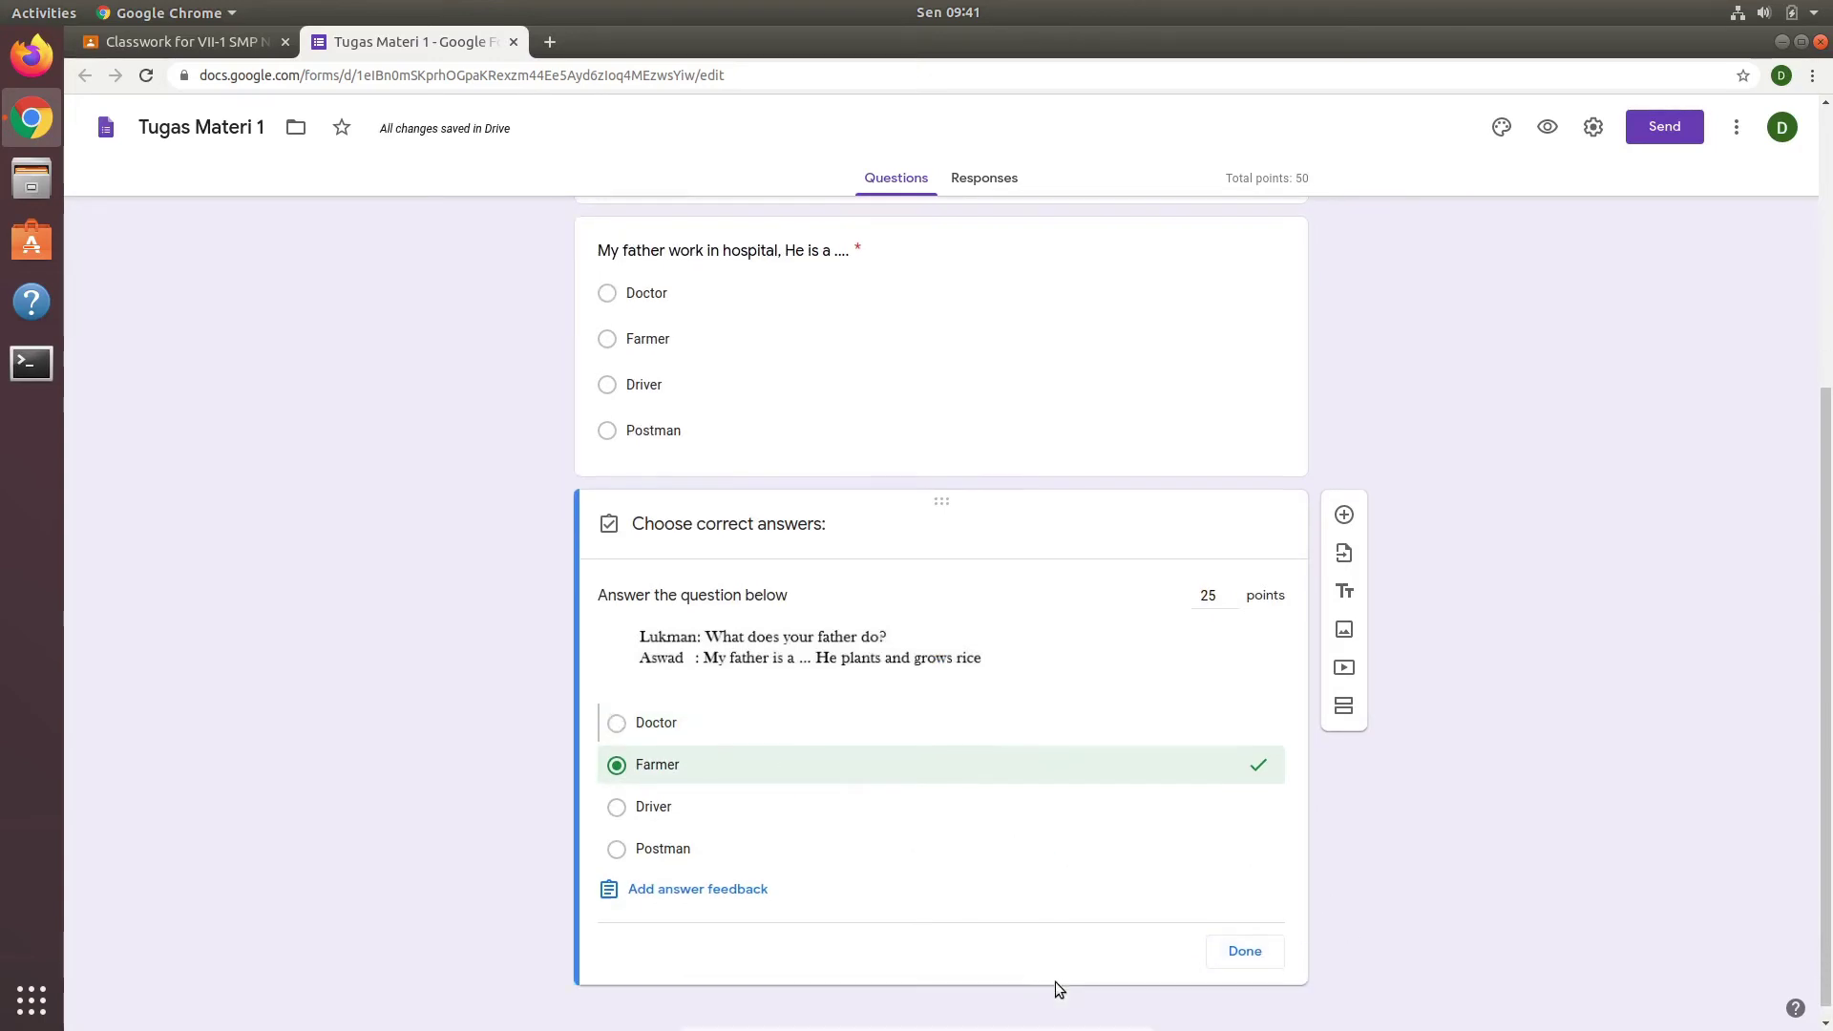
pyautogui.click(1244, 951)
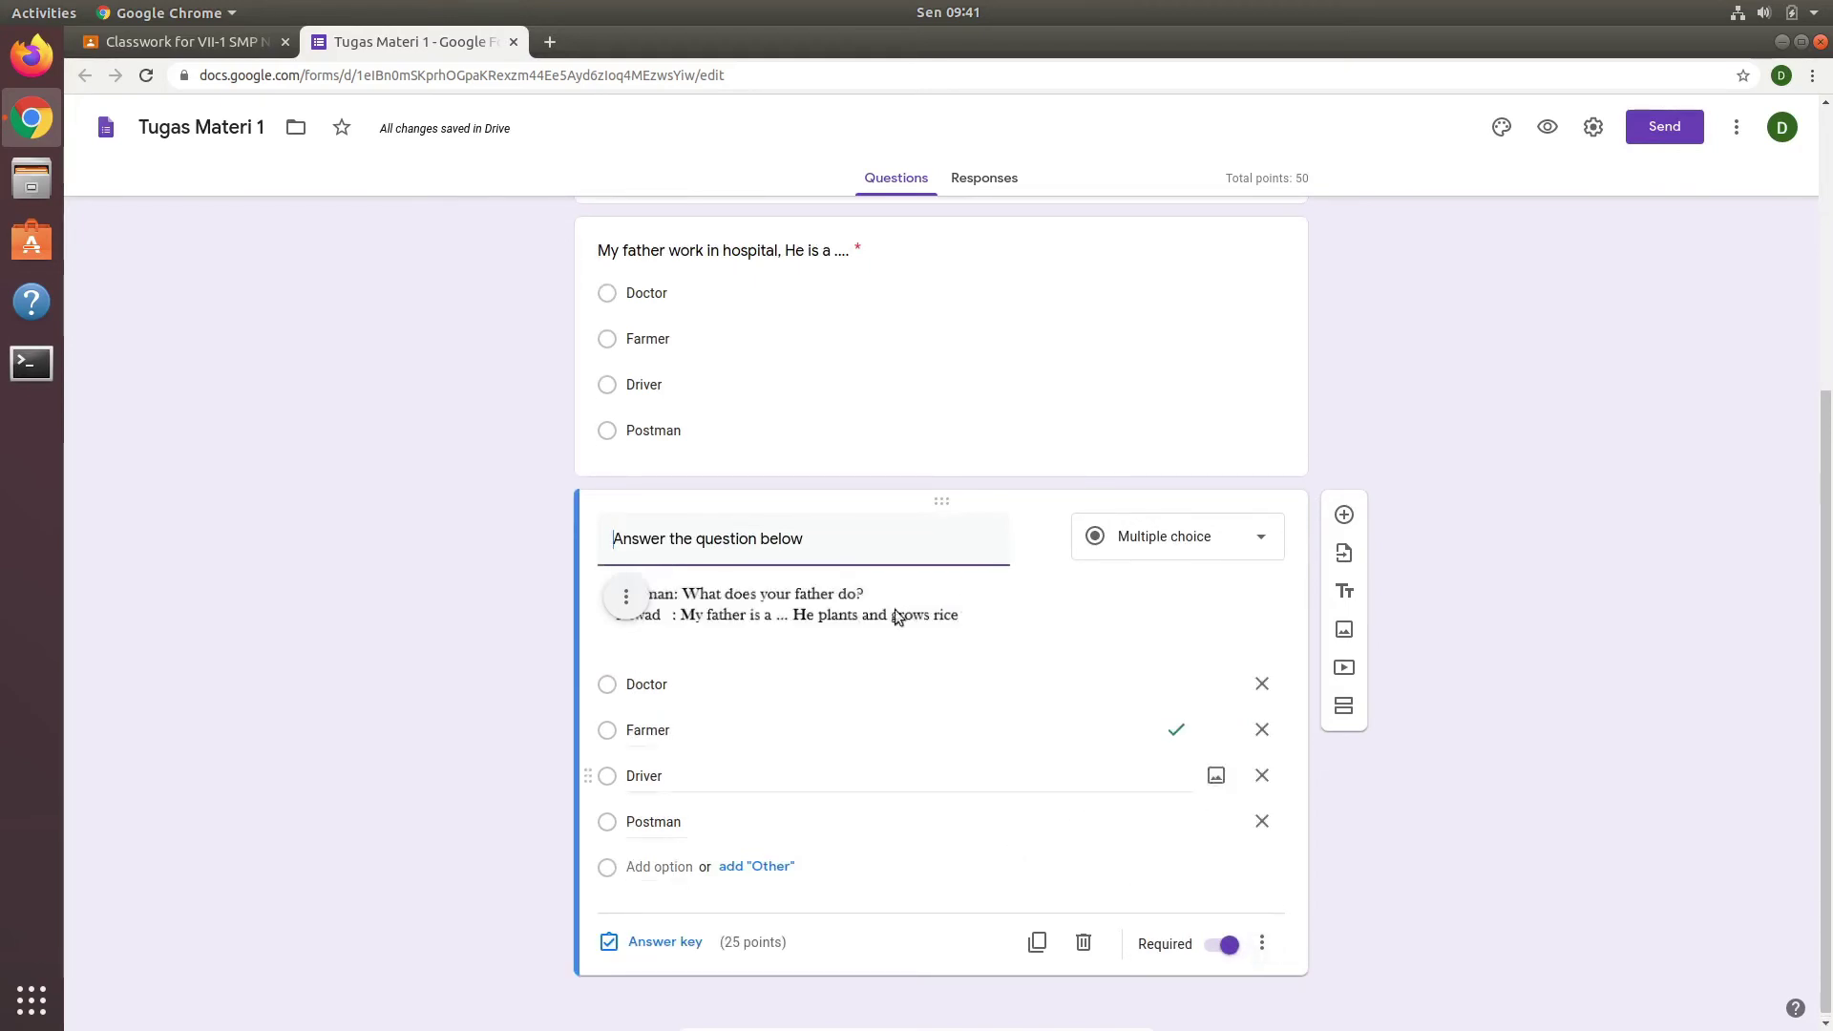
# Step: Duplicate the rice-farming question and replace its image with soal3.jpg
pyautogui.click(1039, 944)
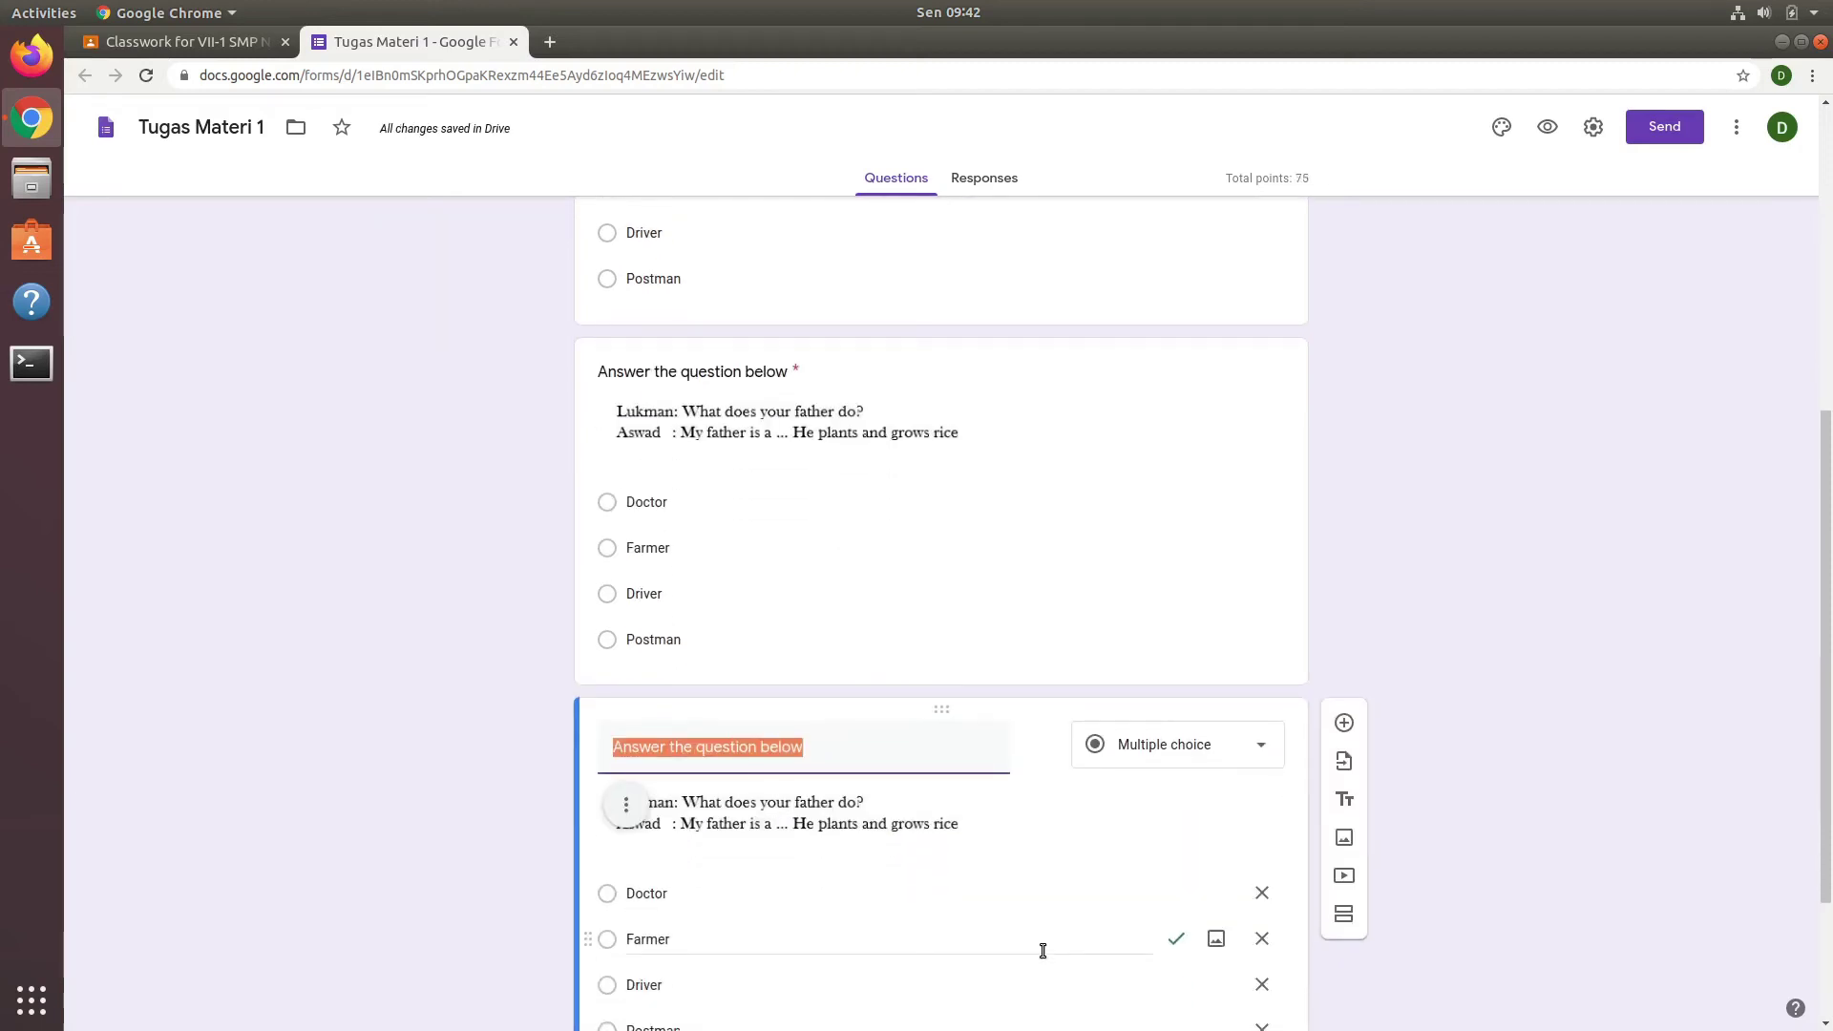
pyautogui.click(867, 798)
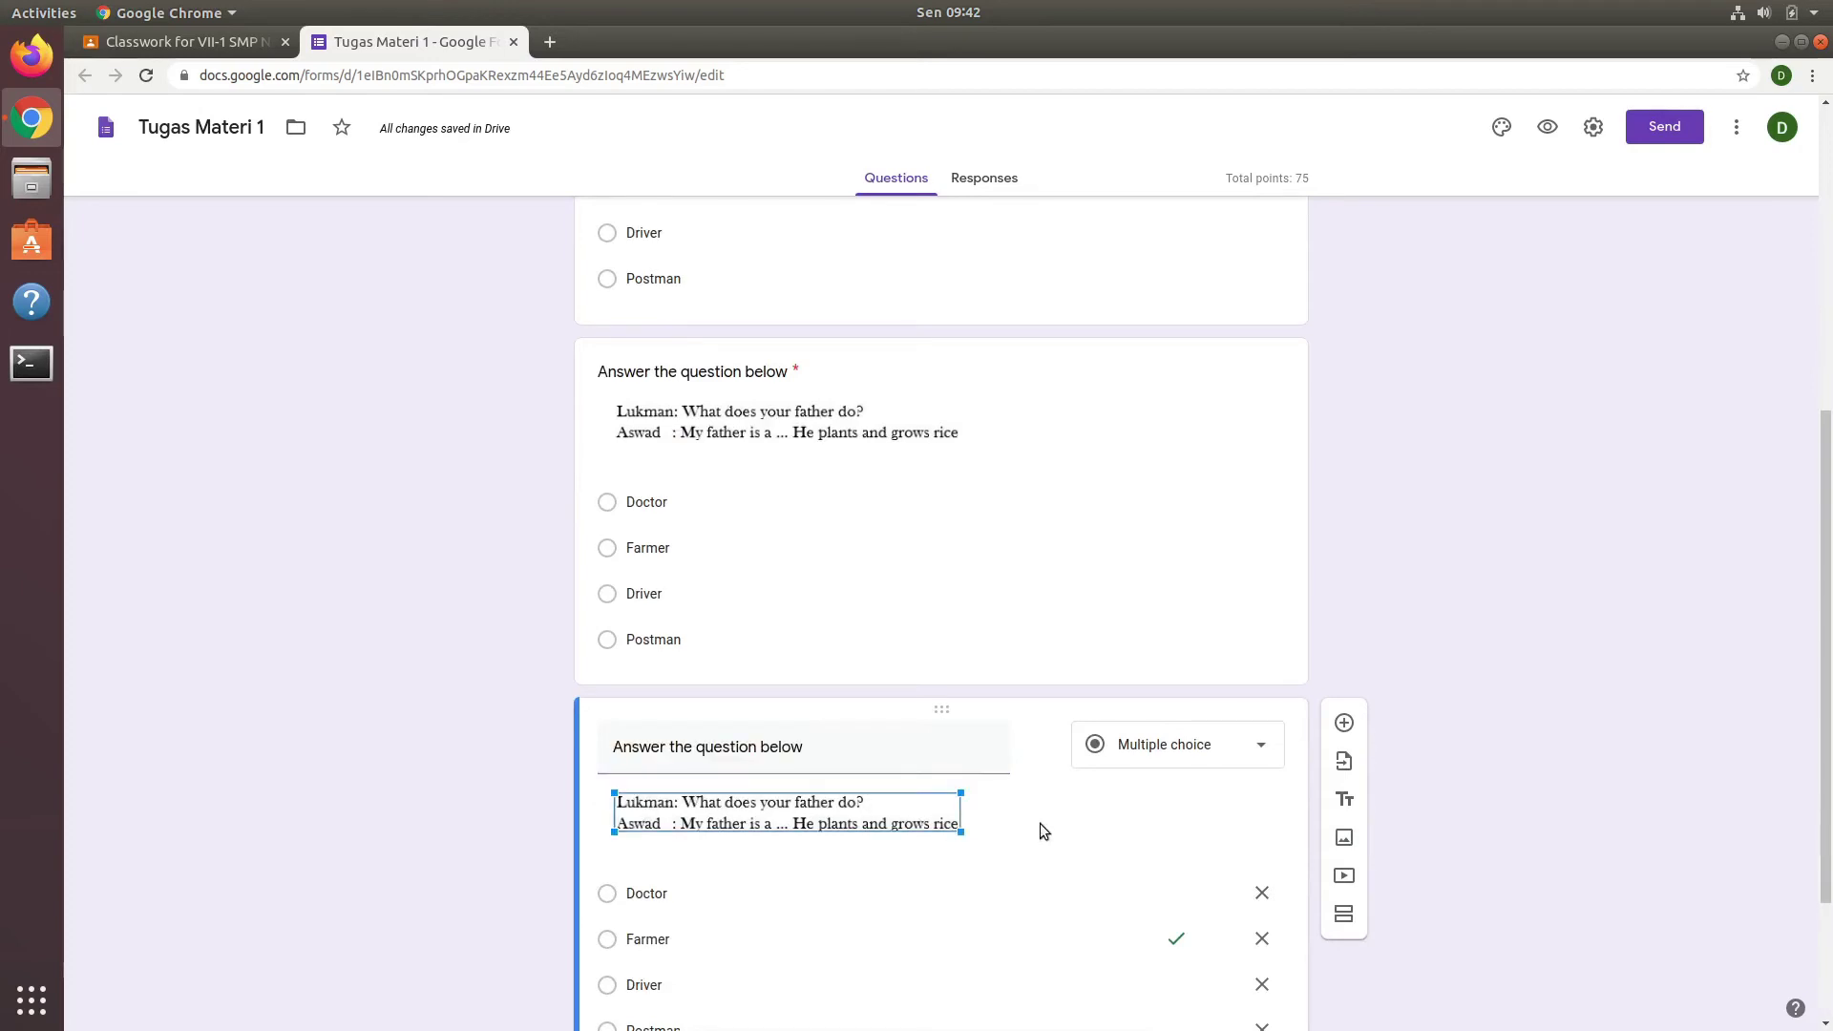
pyautogui.click(626, 803)
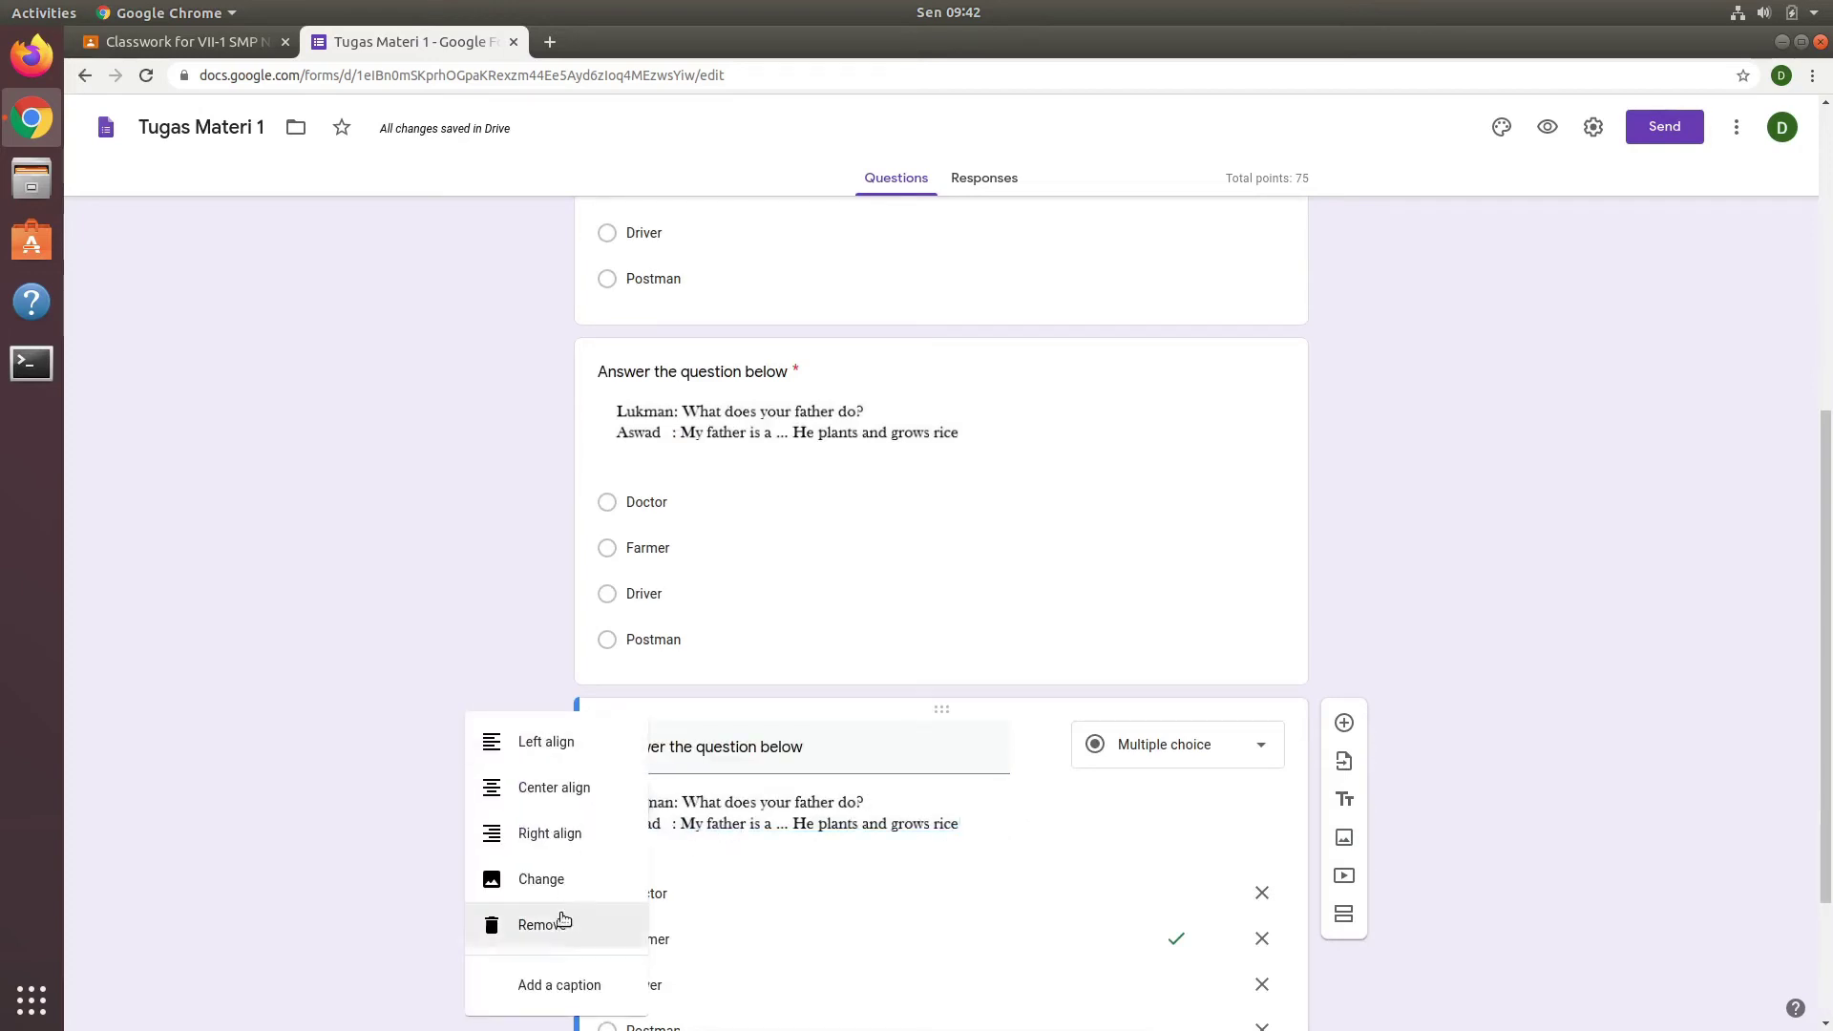
pyautogui.click(546, 888)
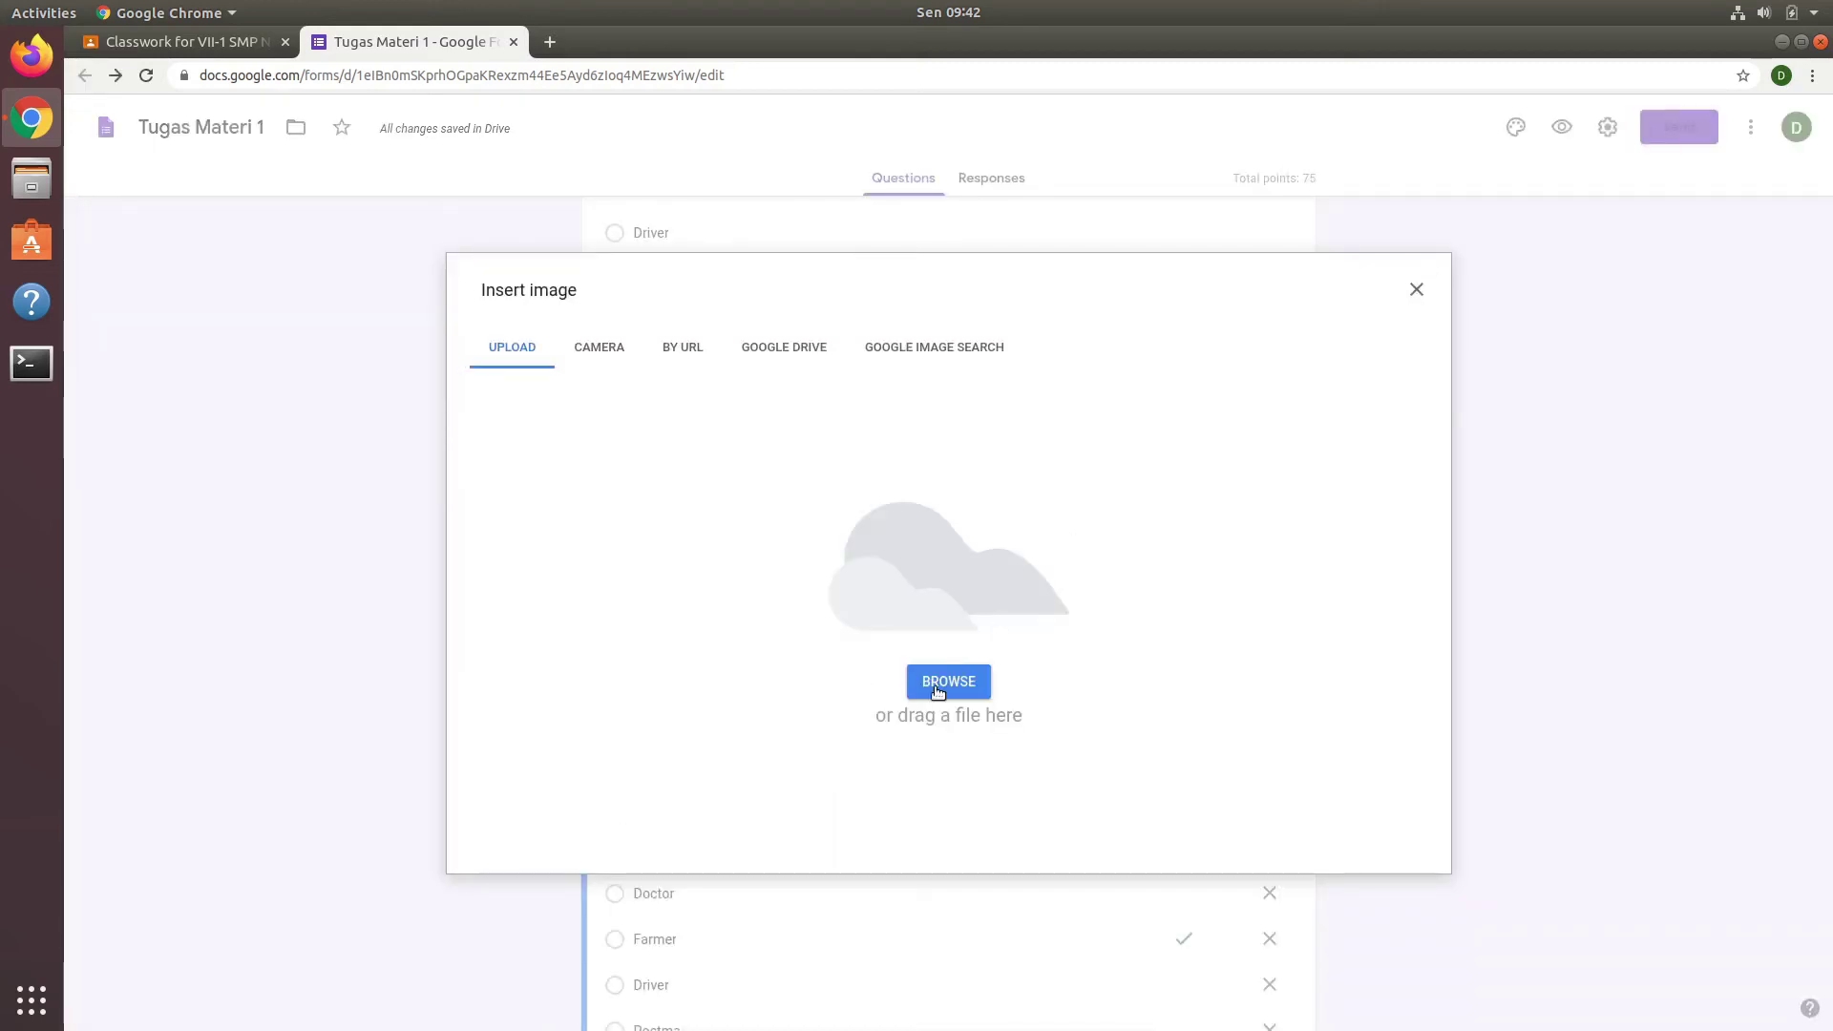
pyautogui.click(936, 685)
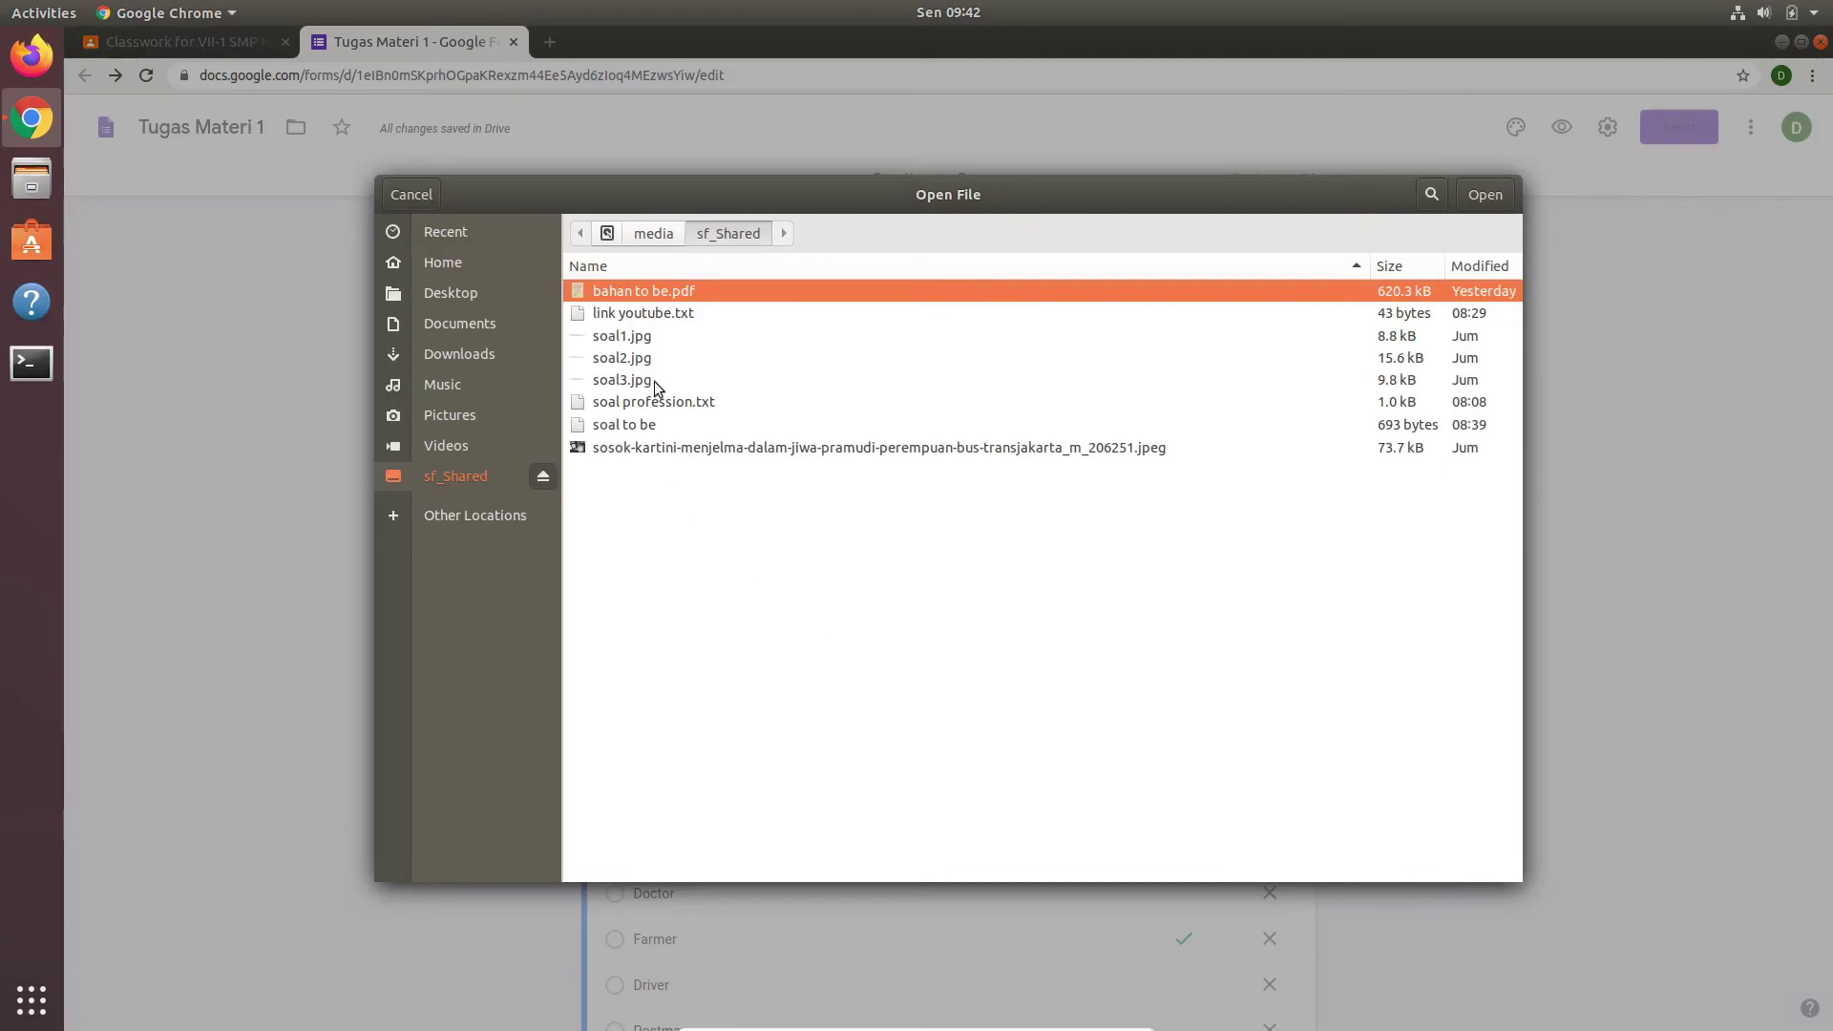
pyautogui.click(630, 380)
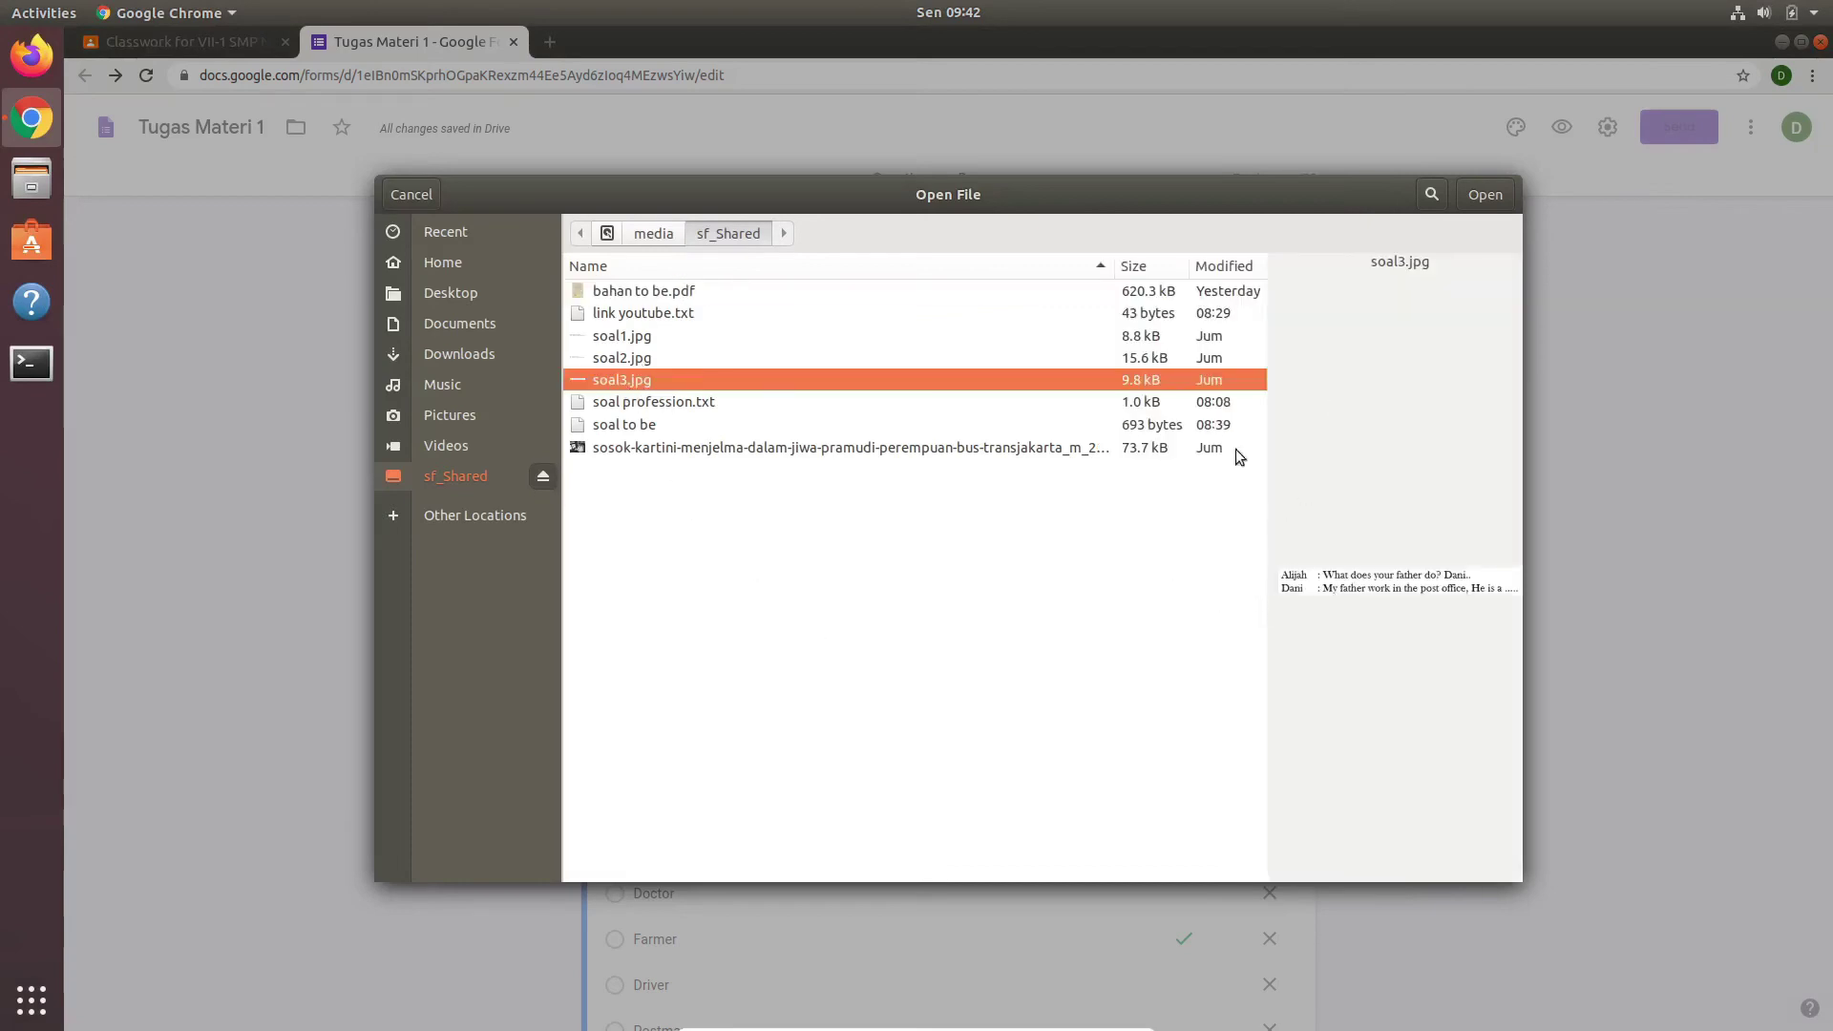
pyautogui.click(1494, 200)
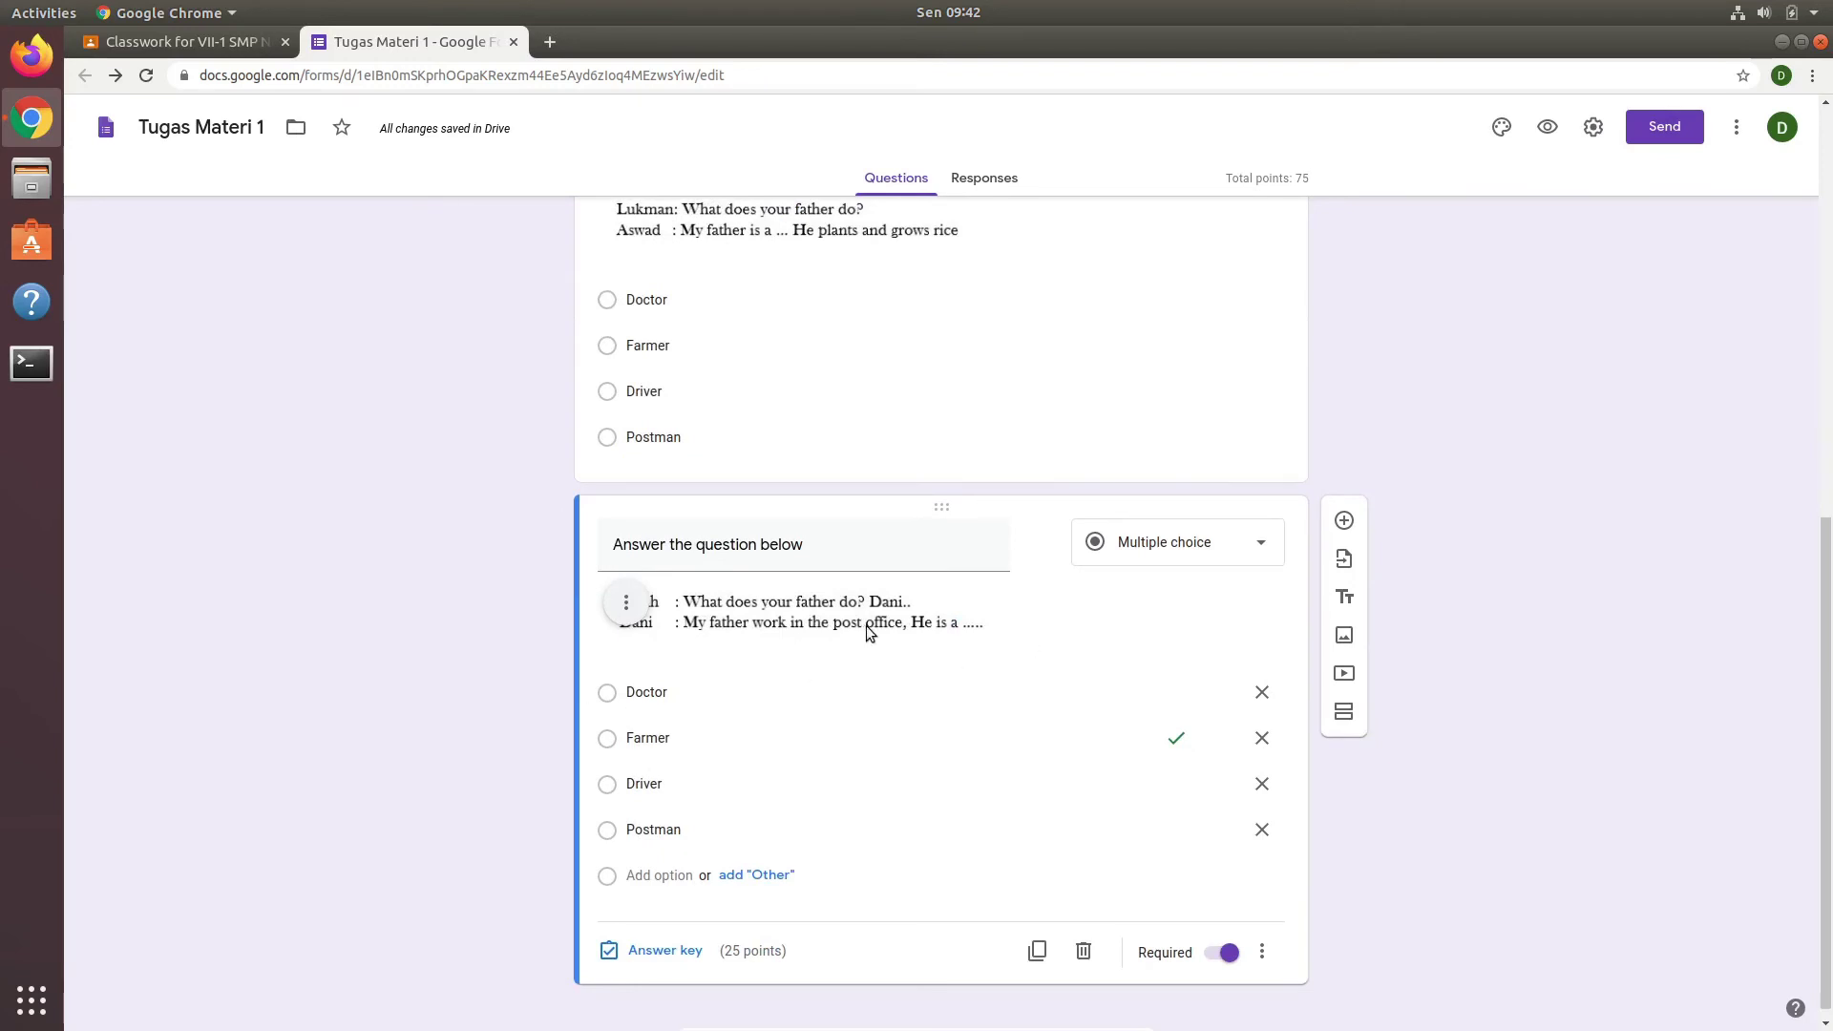
# Step: In the answer key, make Postman the only correct answer to the post-office question instead of Farmer
pyautogui.click(678, 951)
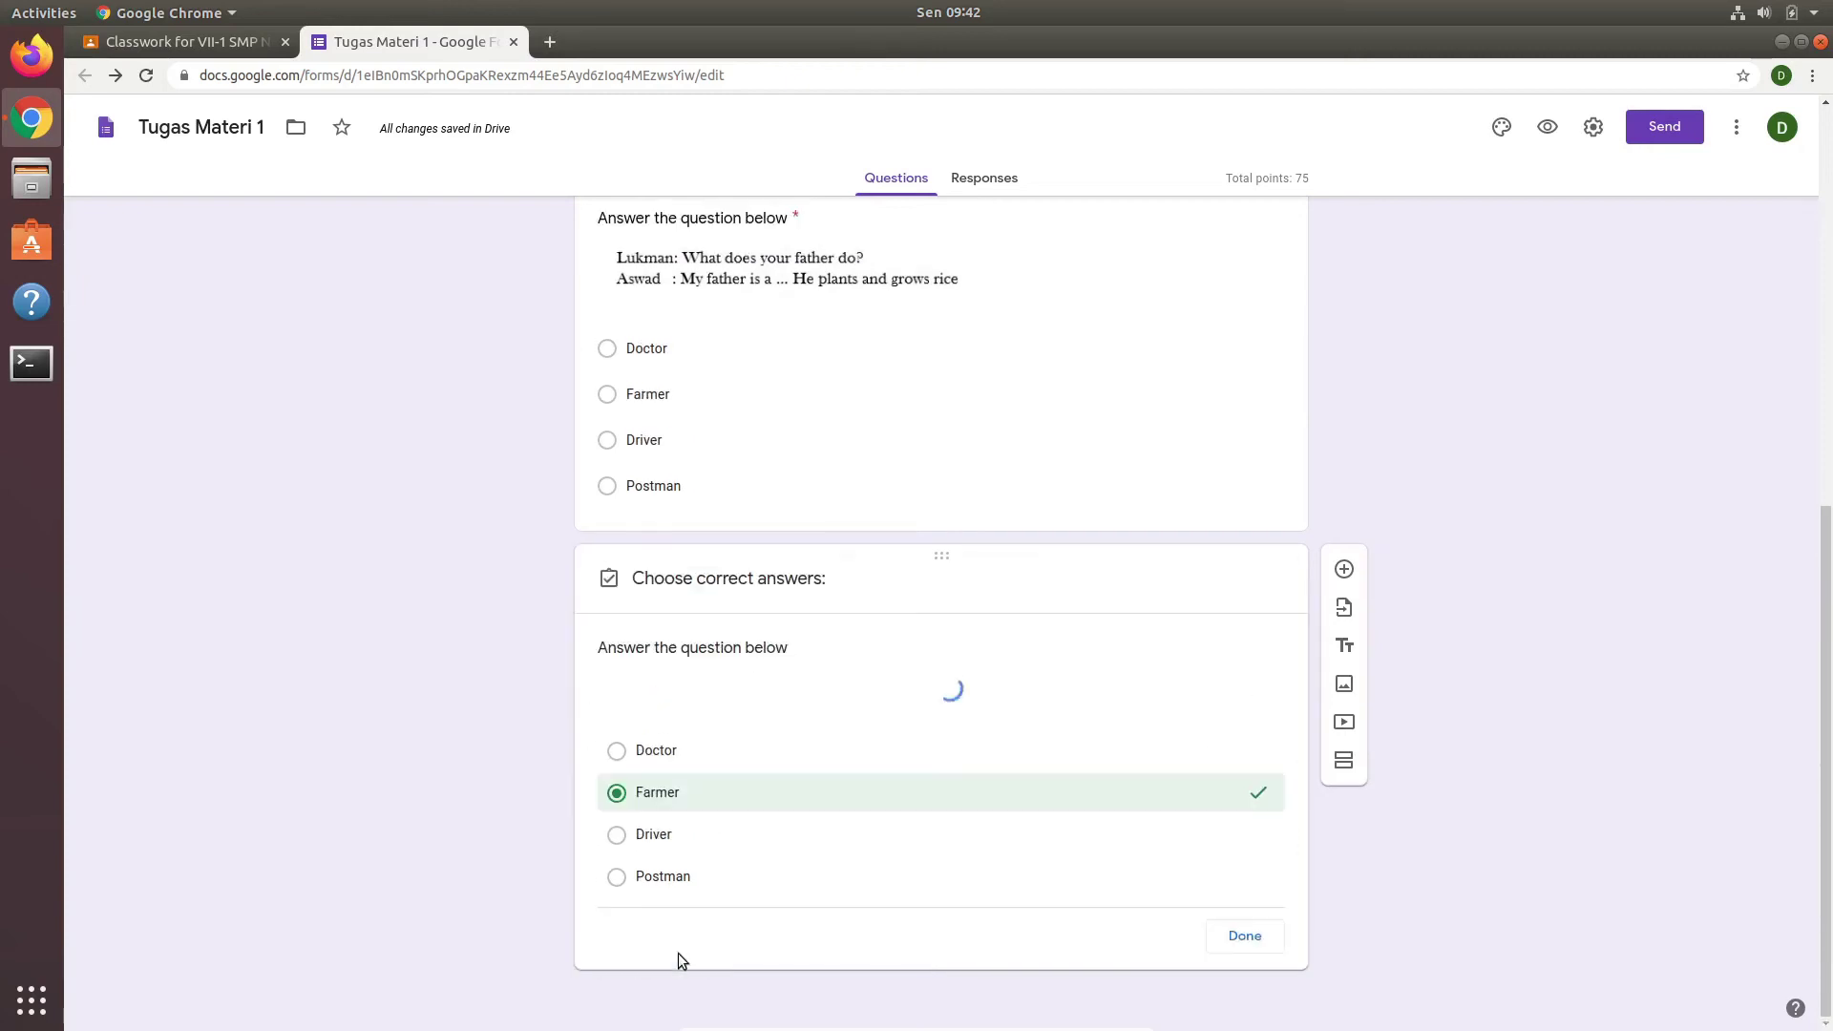
pyautogui.click(616, 858)
pyautogui.click(617, 773)
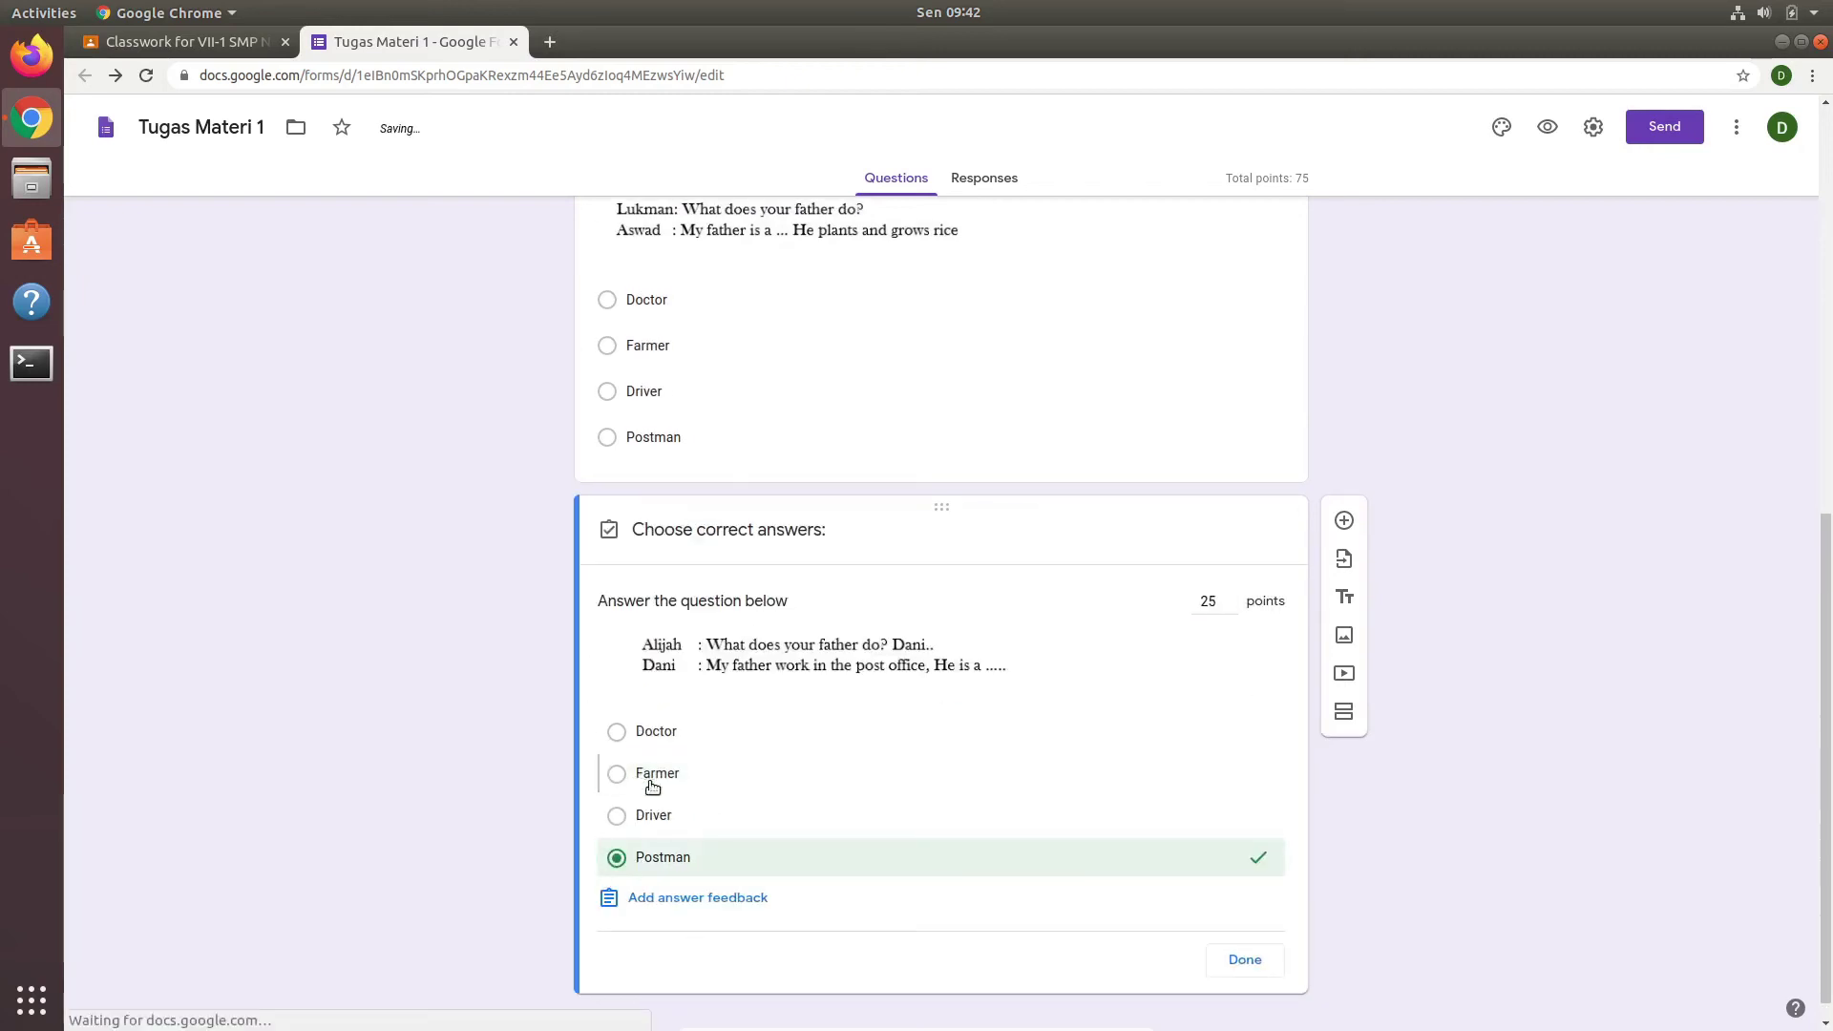
pyautogui.click(1241, 962)
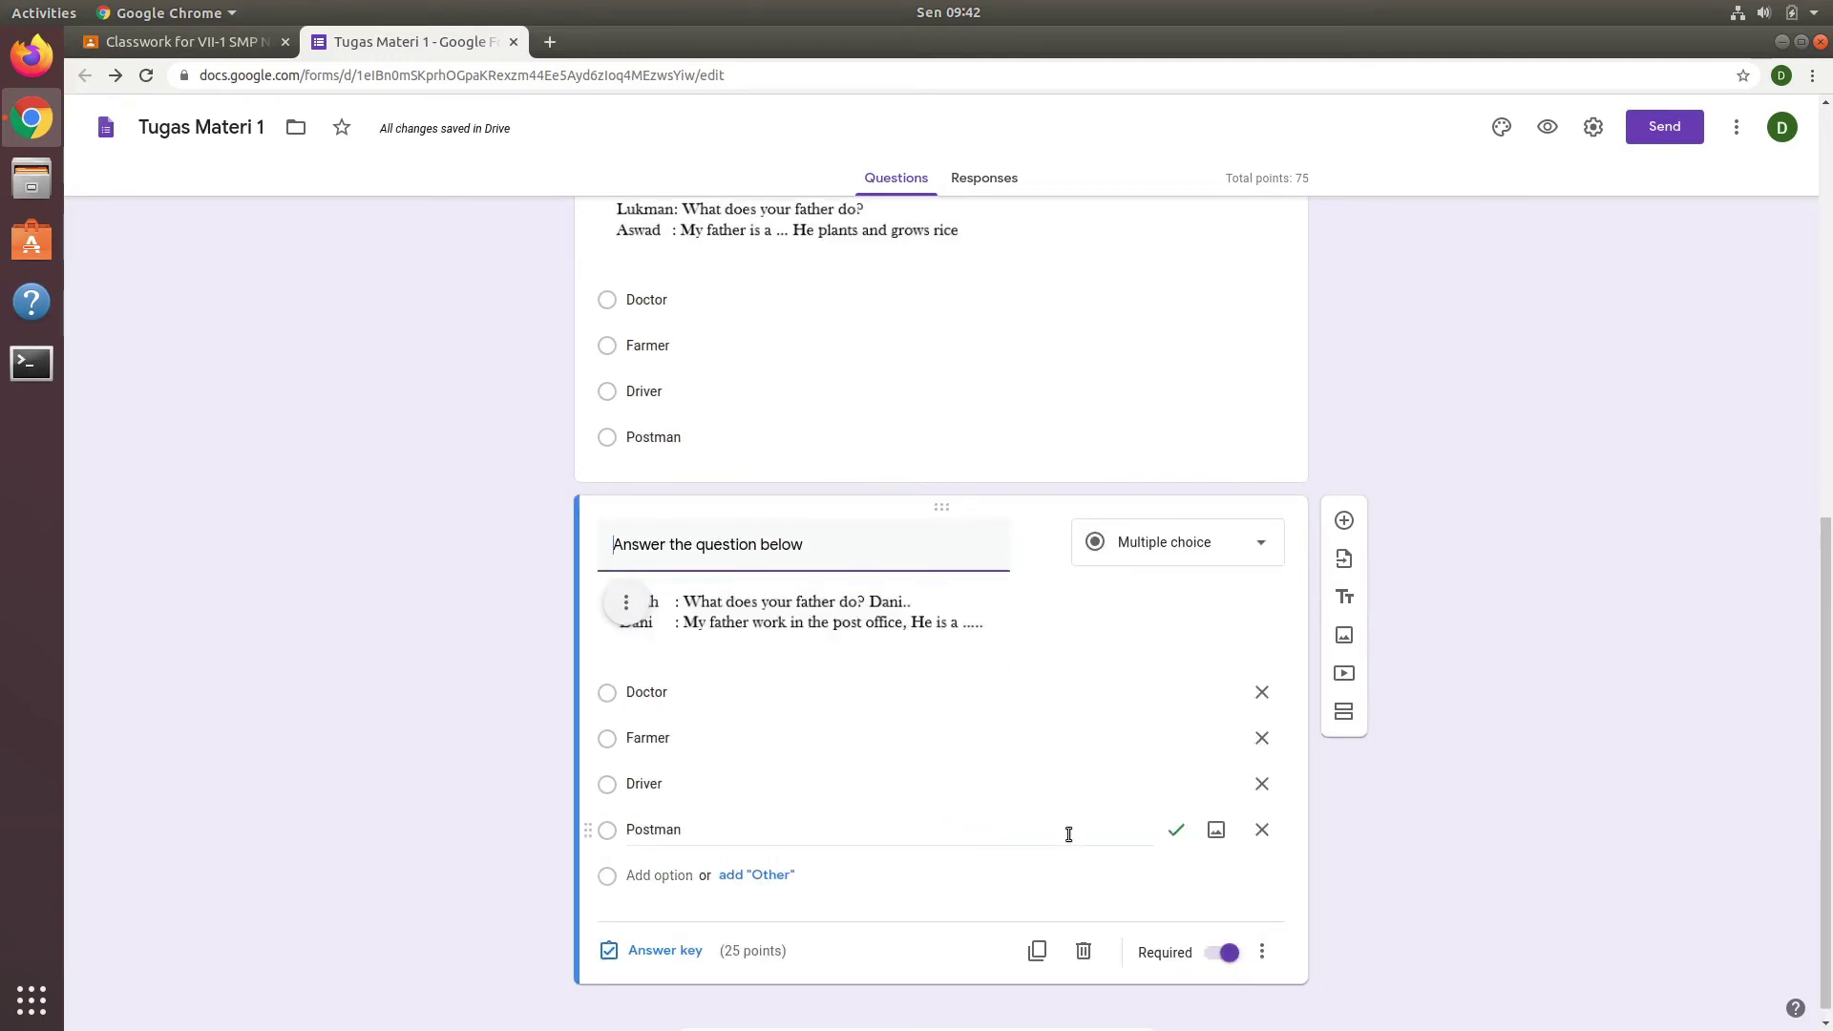
# Step: Duplicate the post-office question card to create a fourth question
pyautogui.scroll(6, 1054, 839)
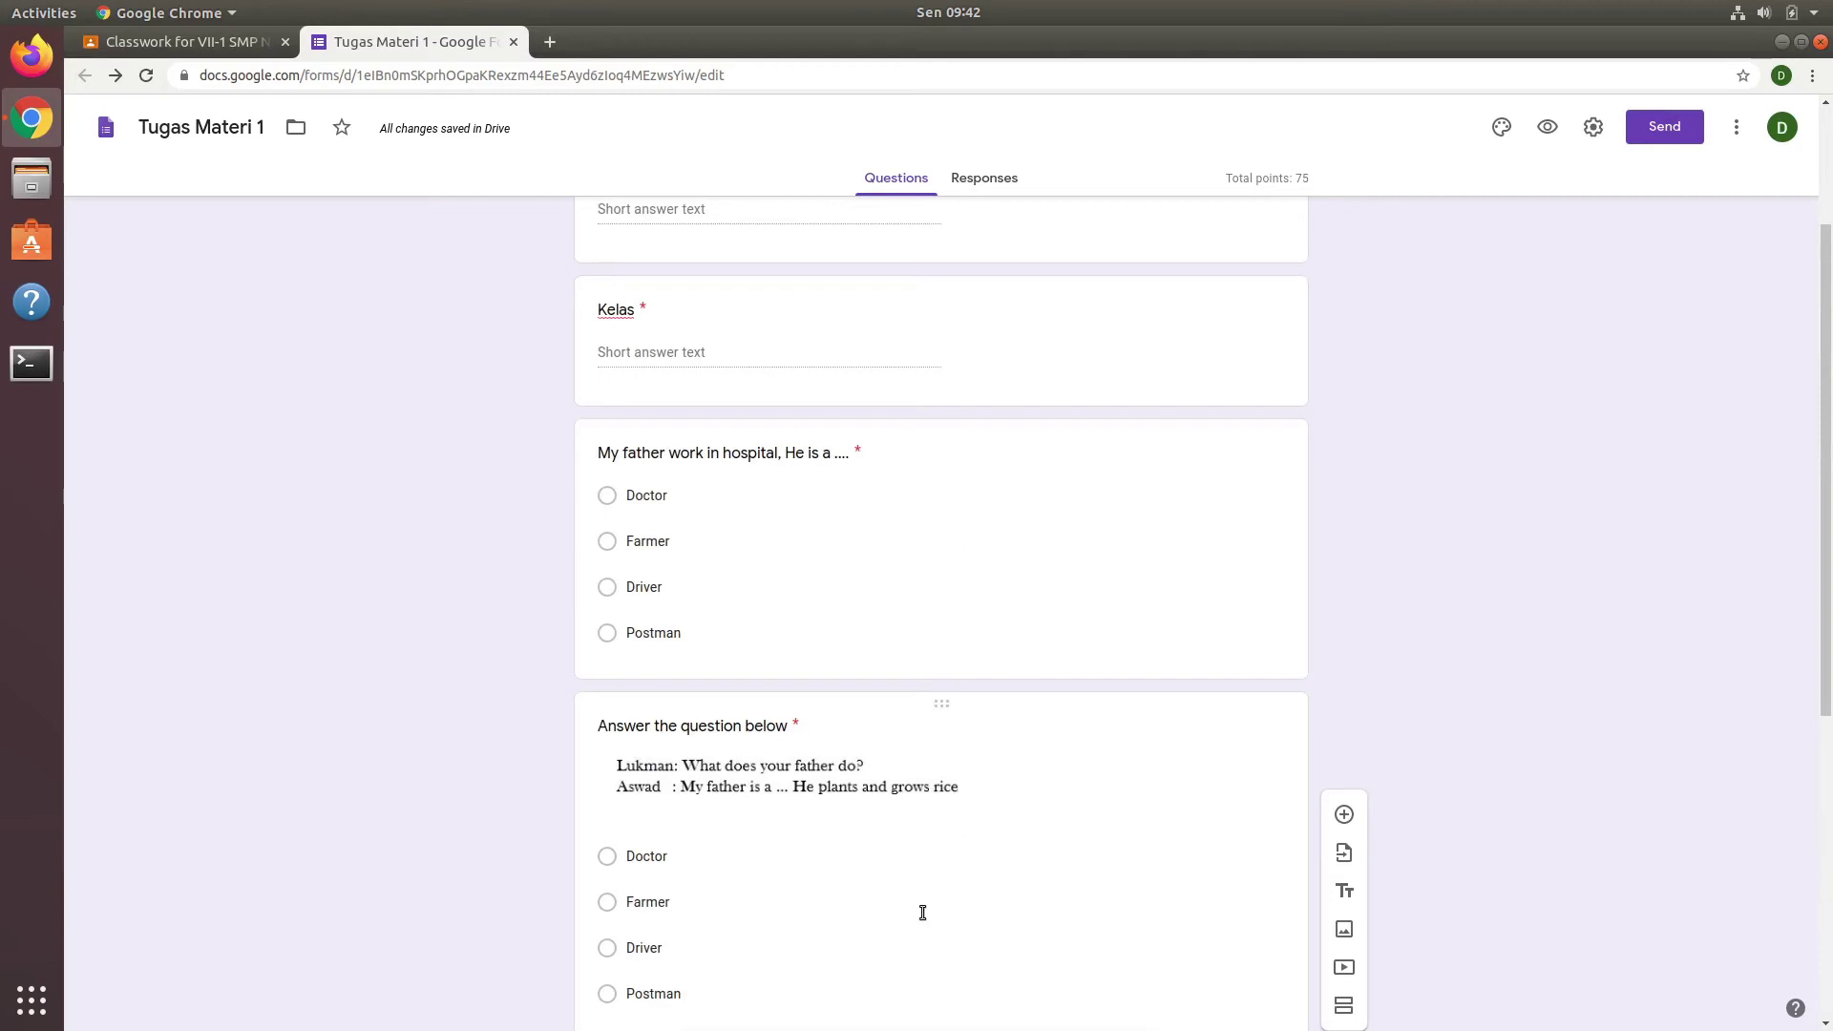
pyautogui.moveTo(1820, 754); pyautogui.dragTo(1827, 1013)
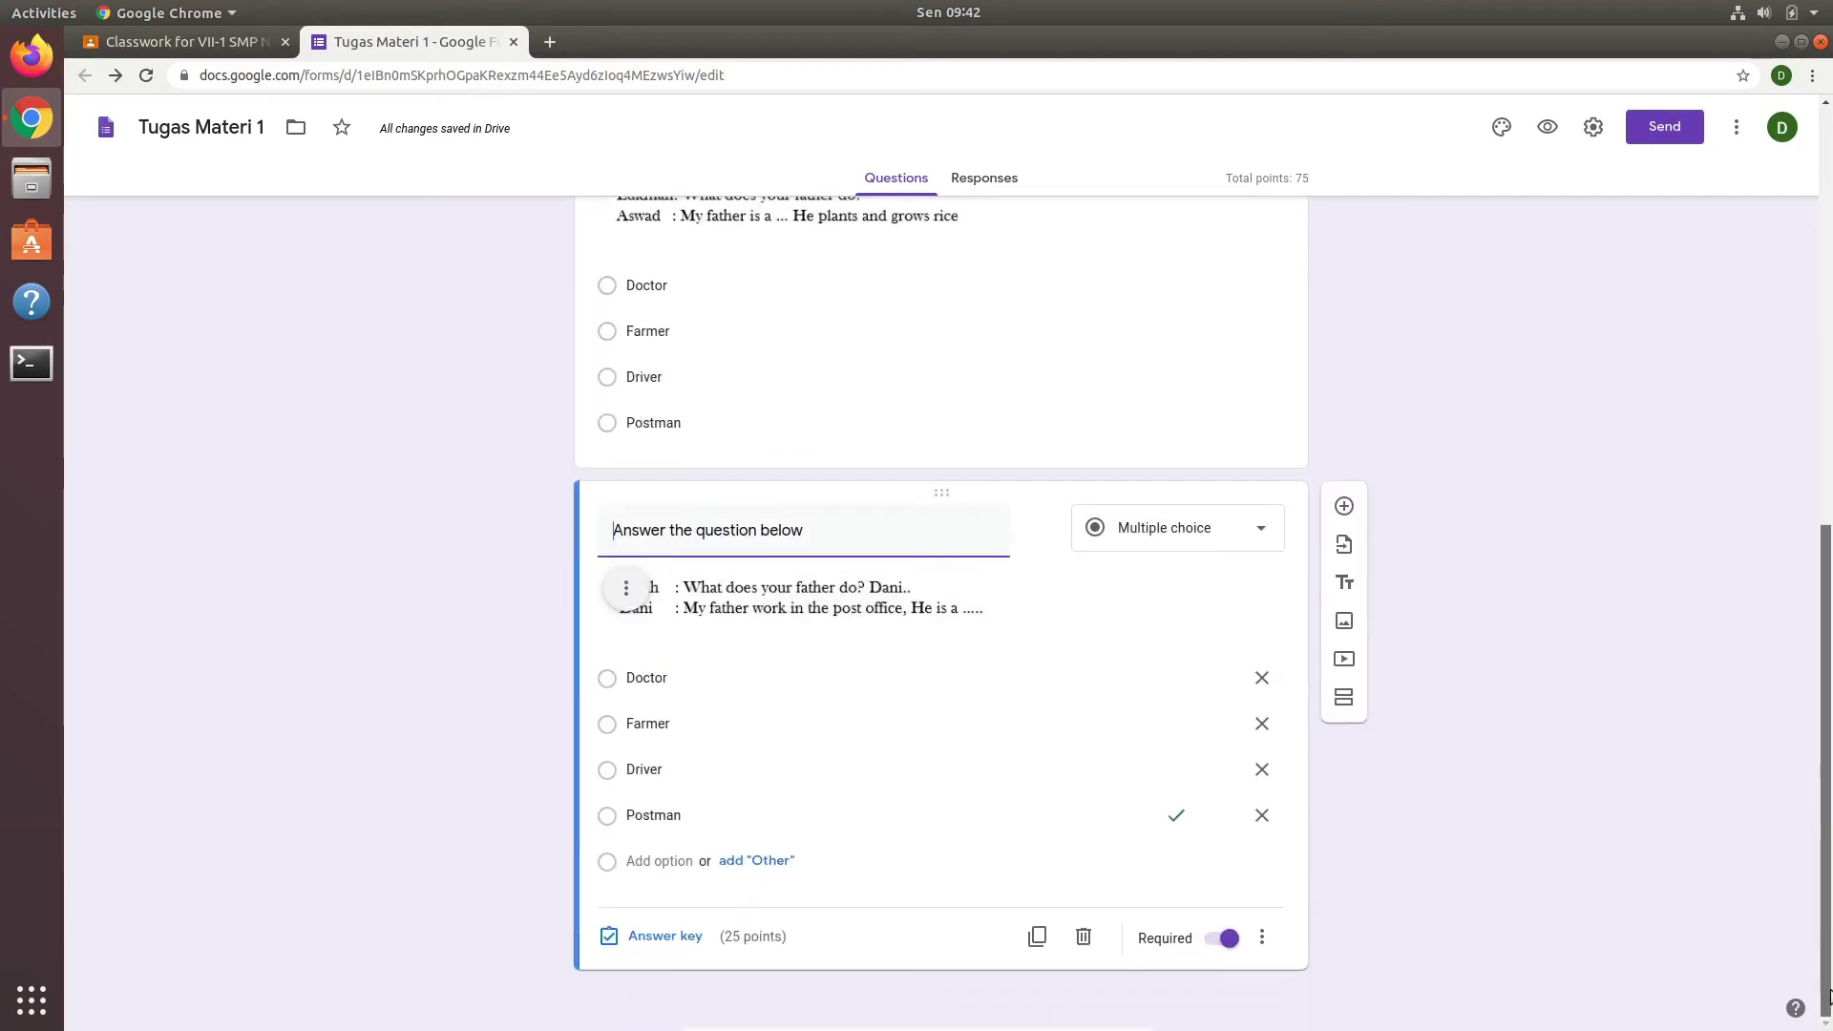
pyautogui.click(1036, 937)
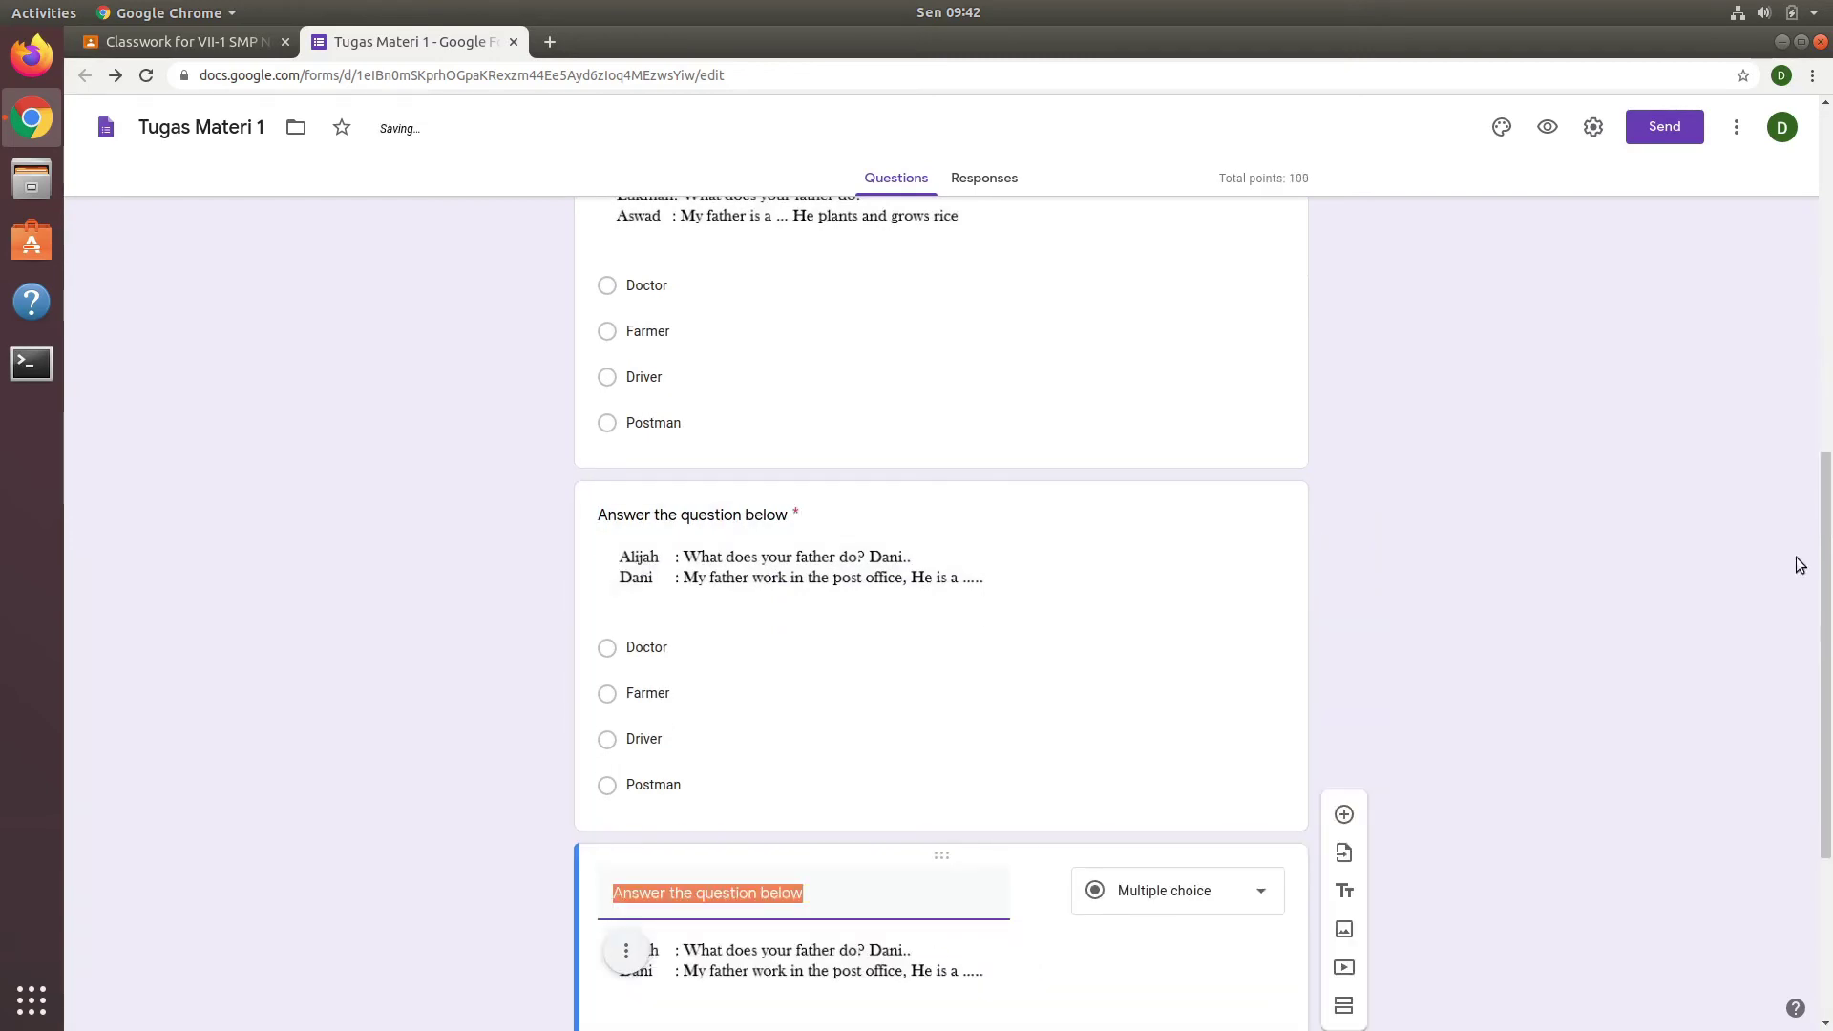
# Step: Replace the copied question's image with the sosok-kartini photo of a woman bus driver
pyautogui.moveTo(1820, 563); pyautogui.dragTo(1818, 720)
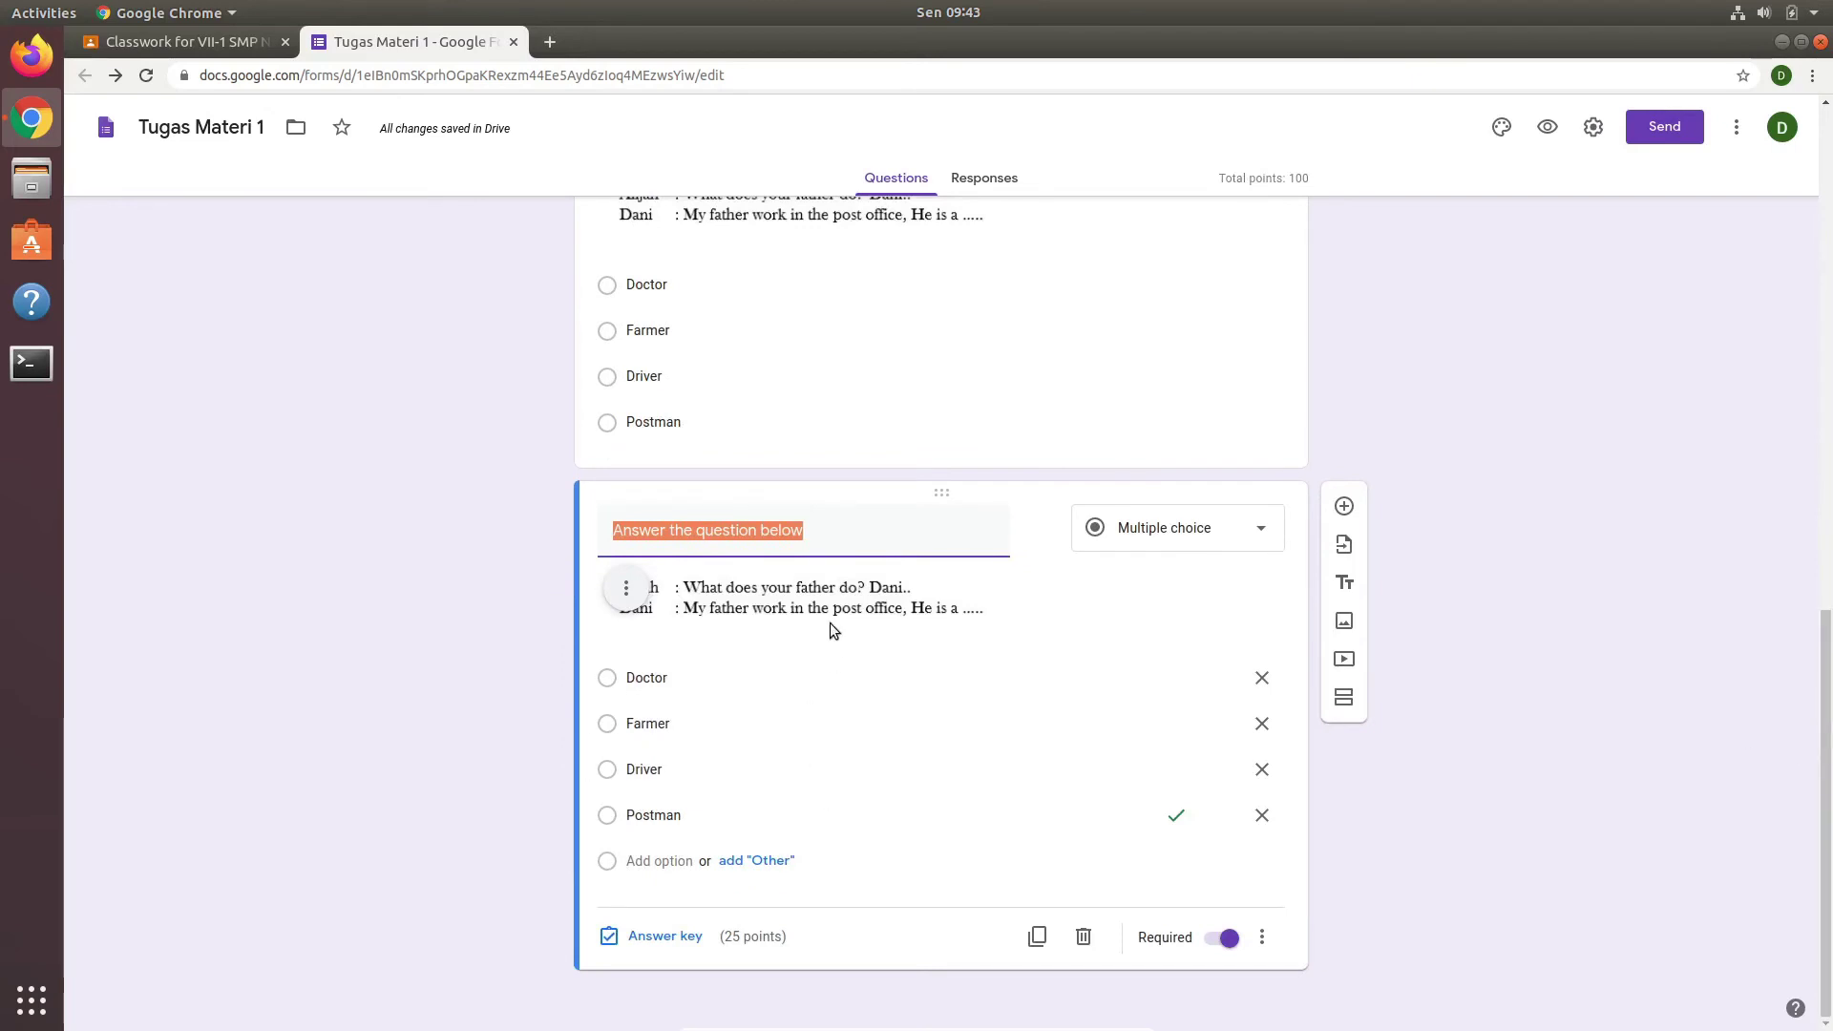
pyautogui.click(625, 596)
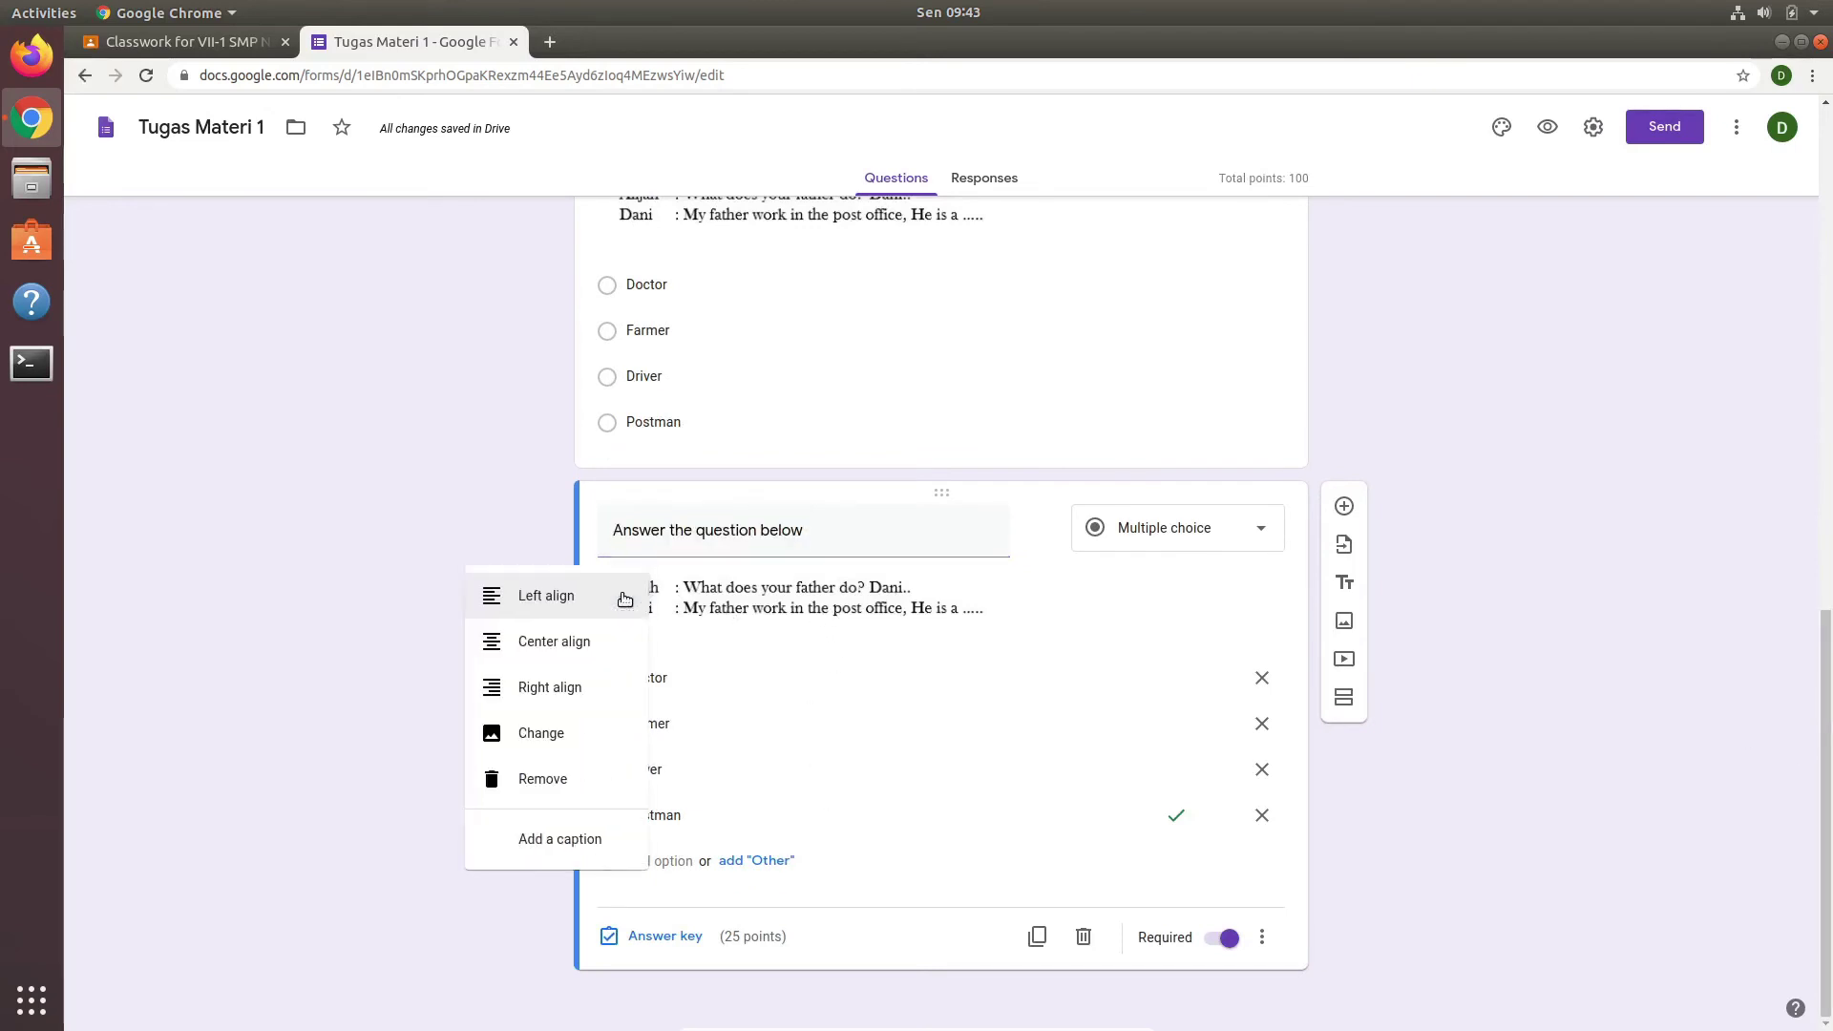
pyautogui.click(541, 733)
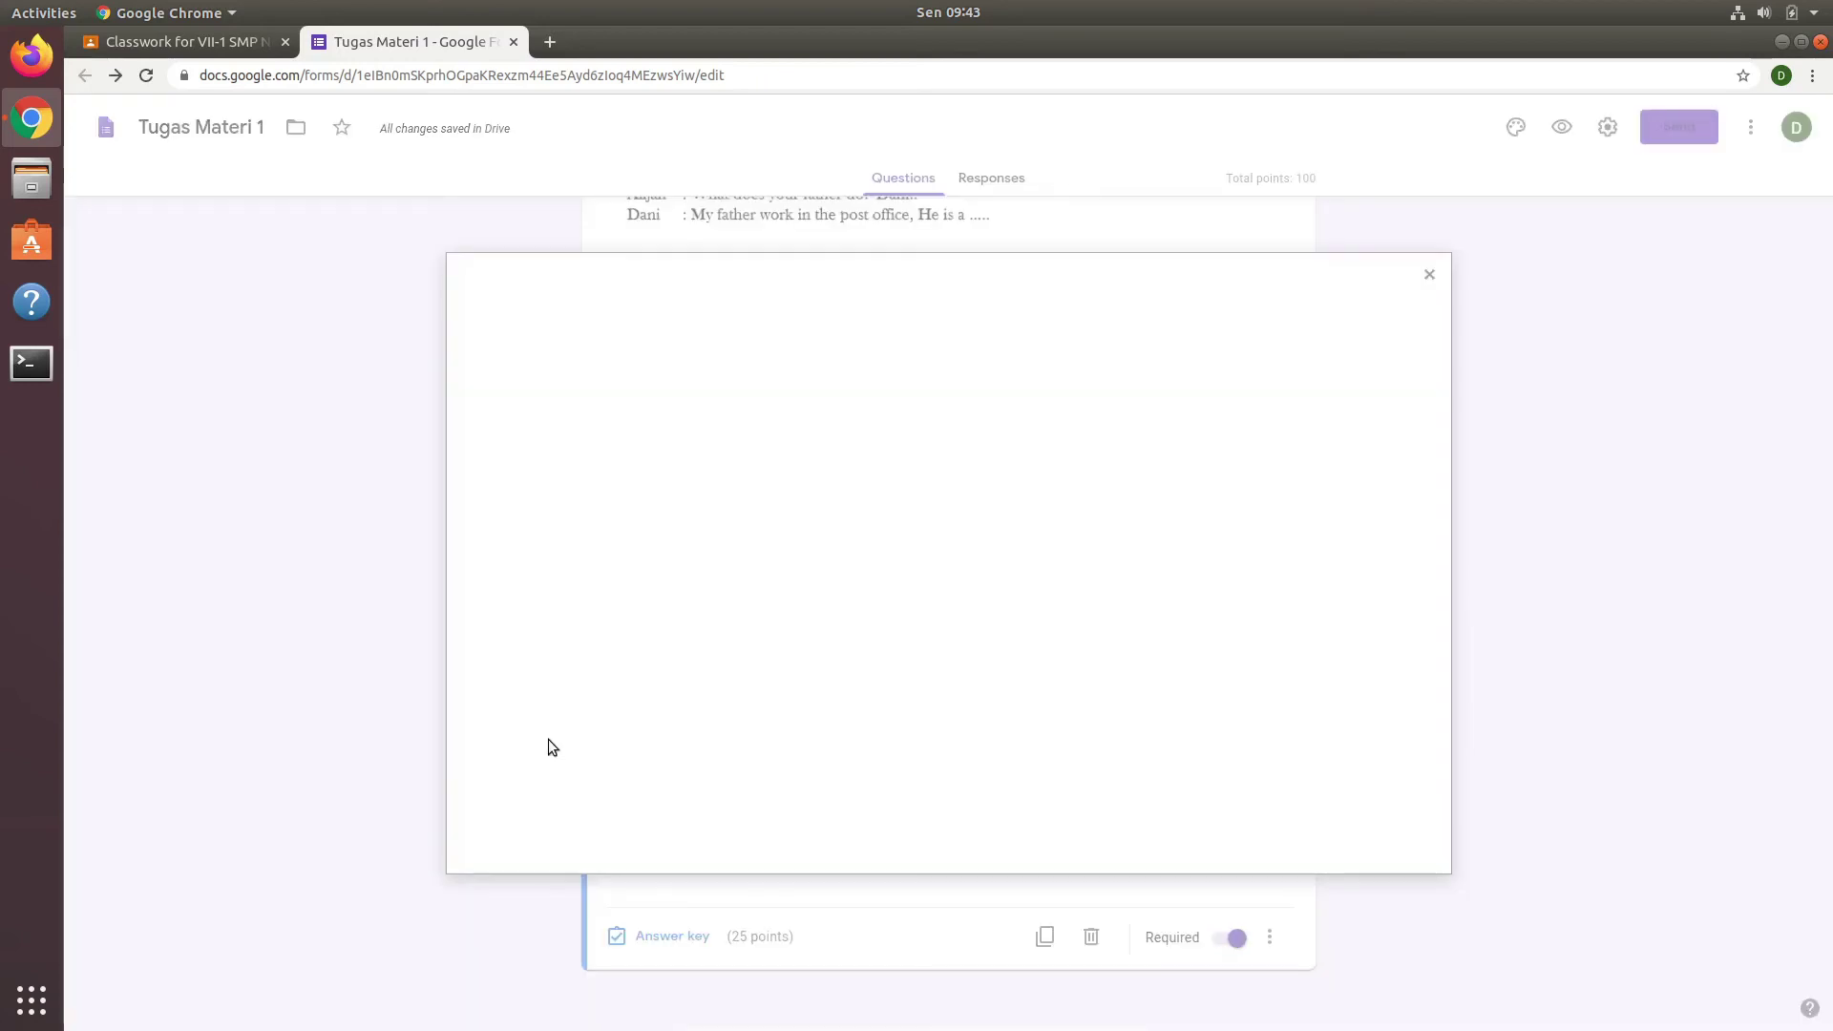
pyautogui.click(962, 684)
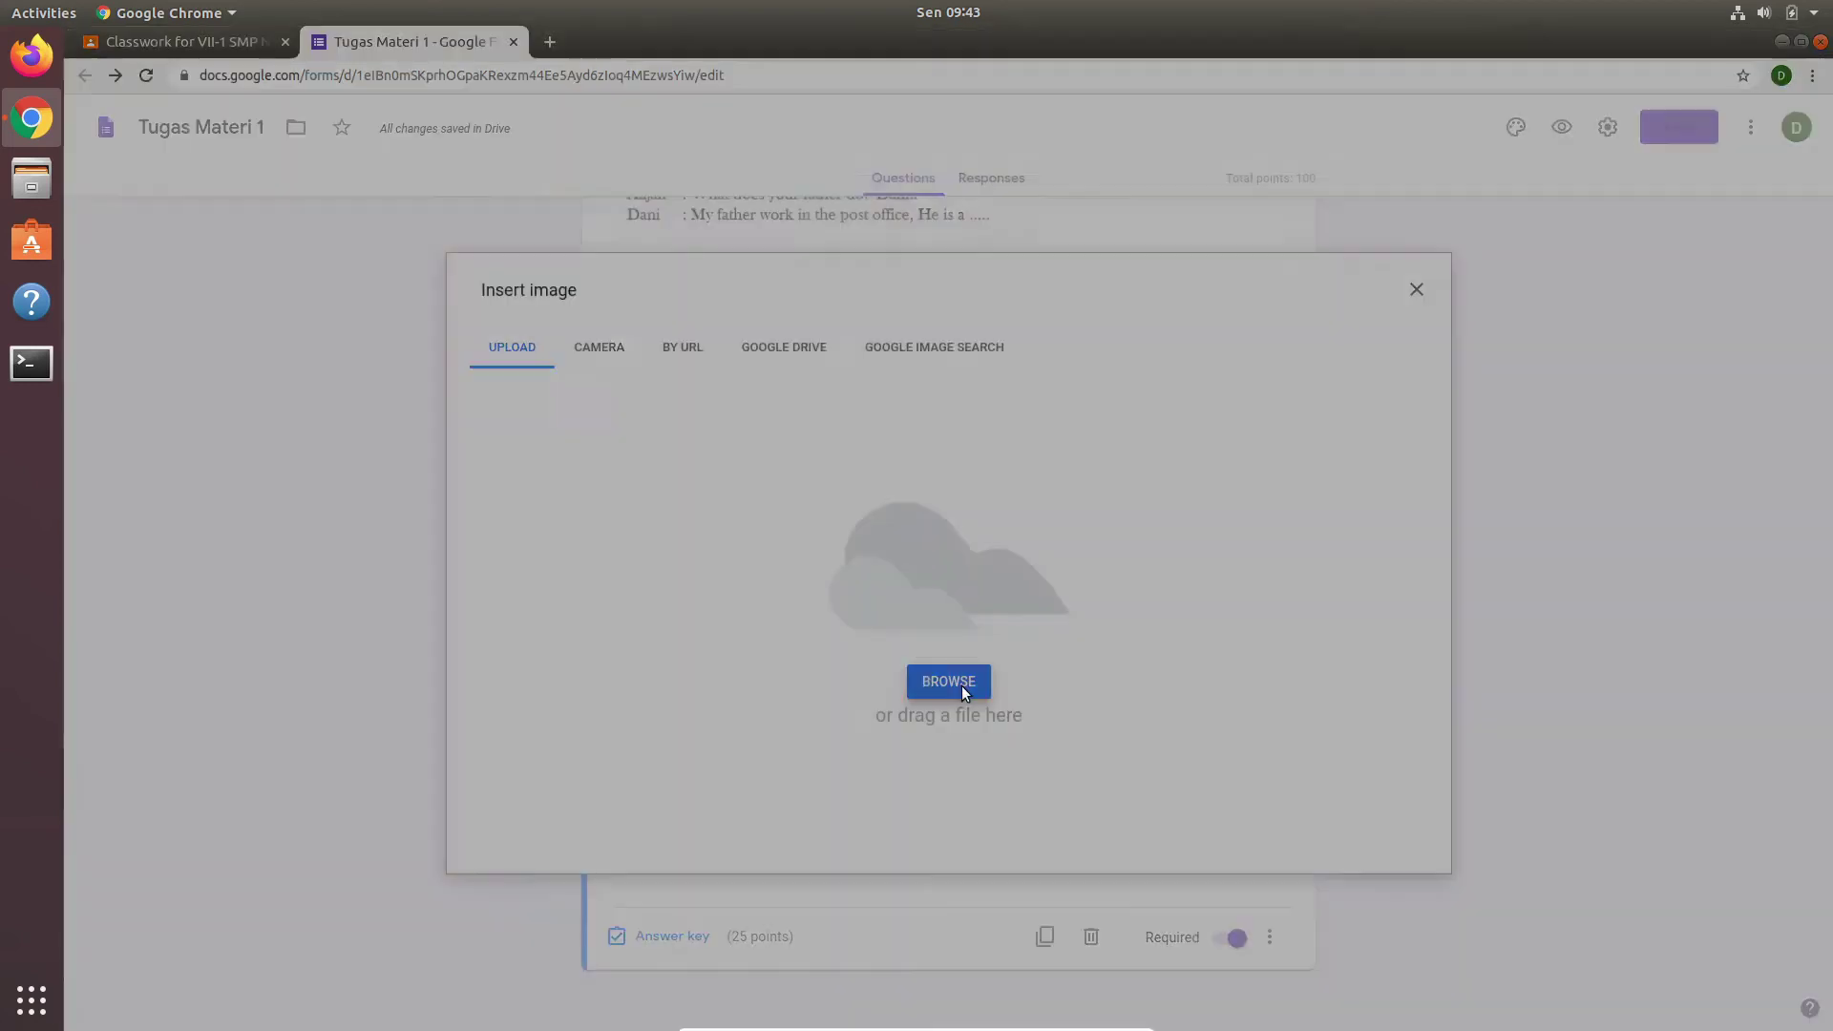
pyautogui.click(627, 450)
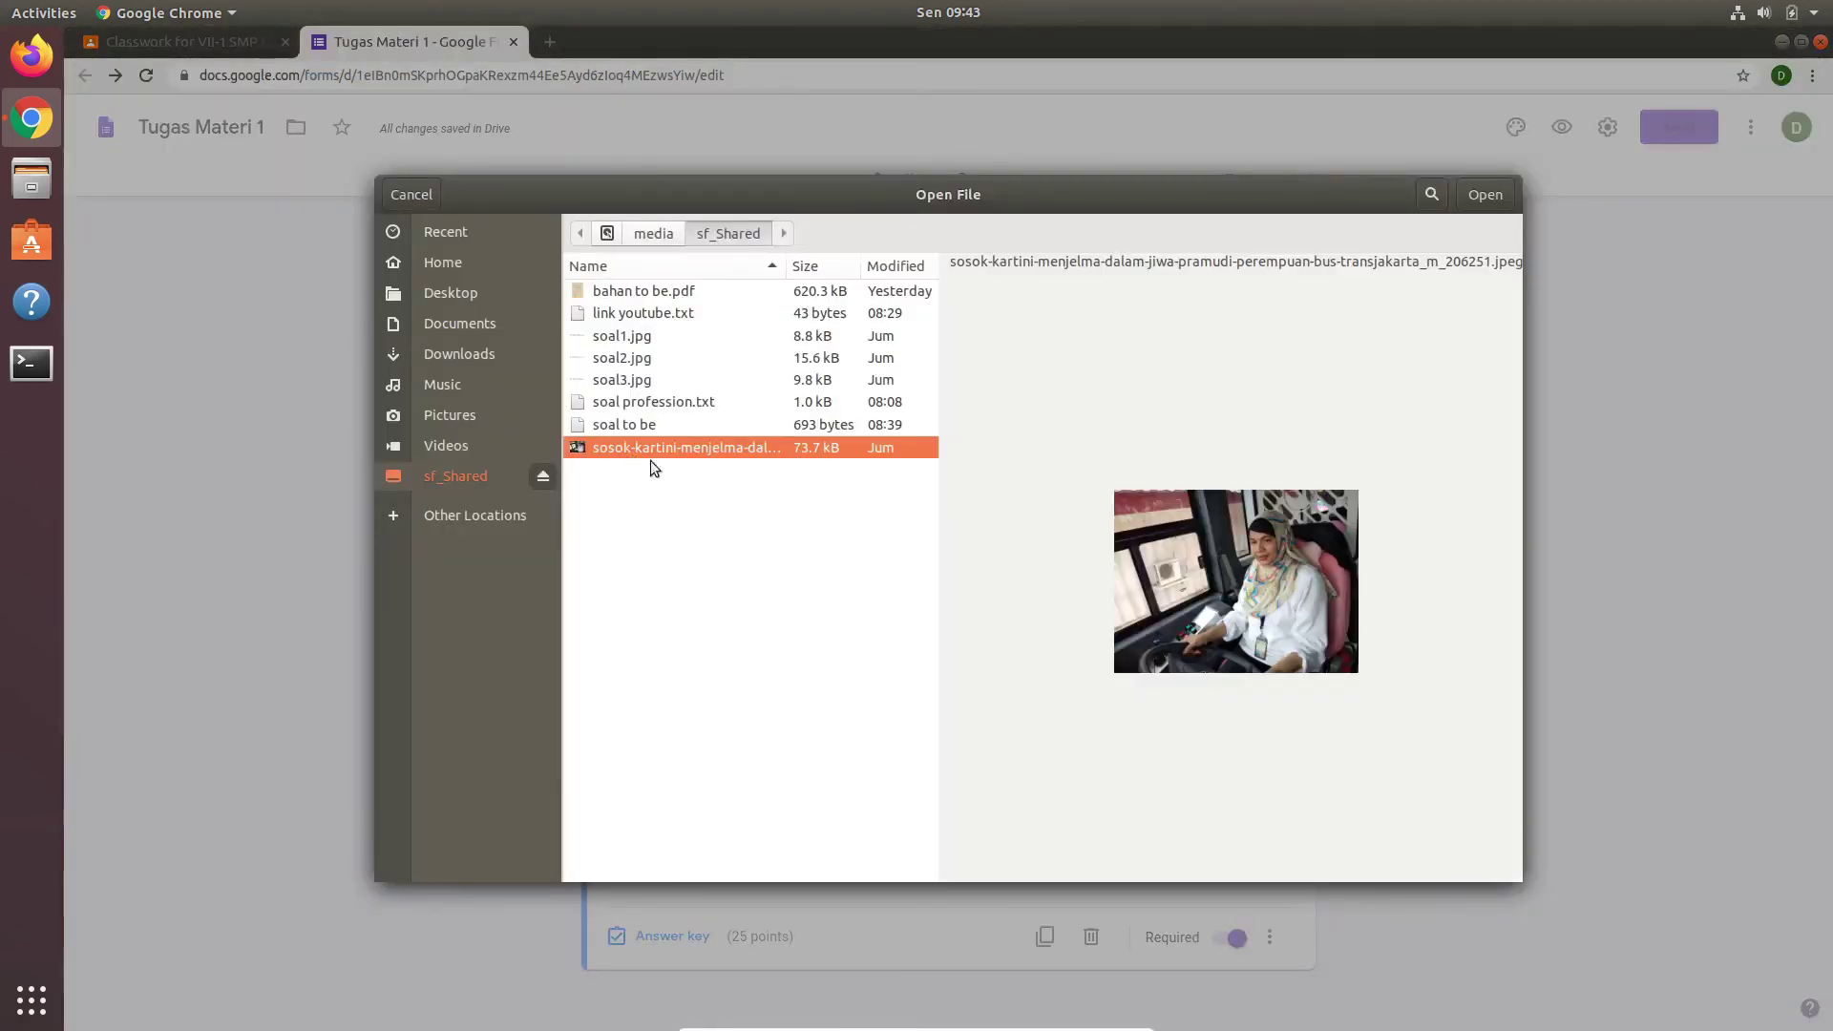
pyautogui.click(1485, 194)
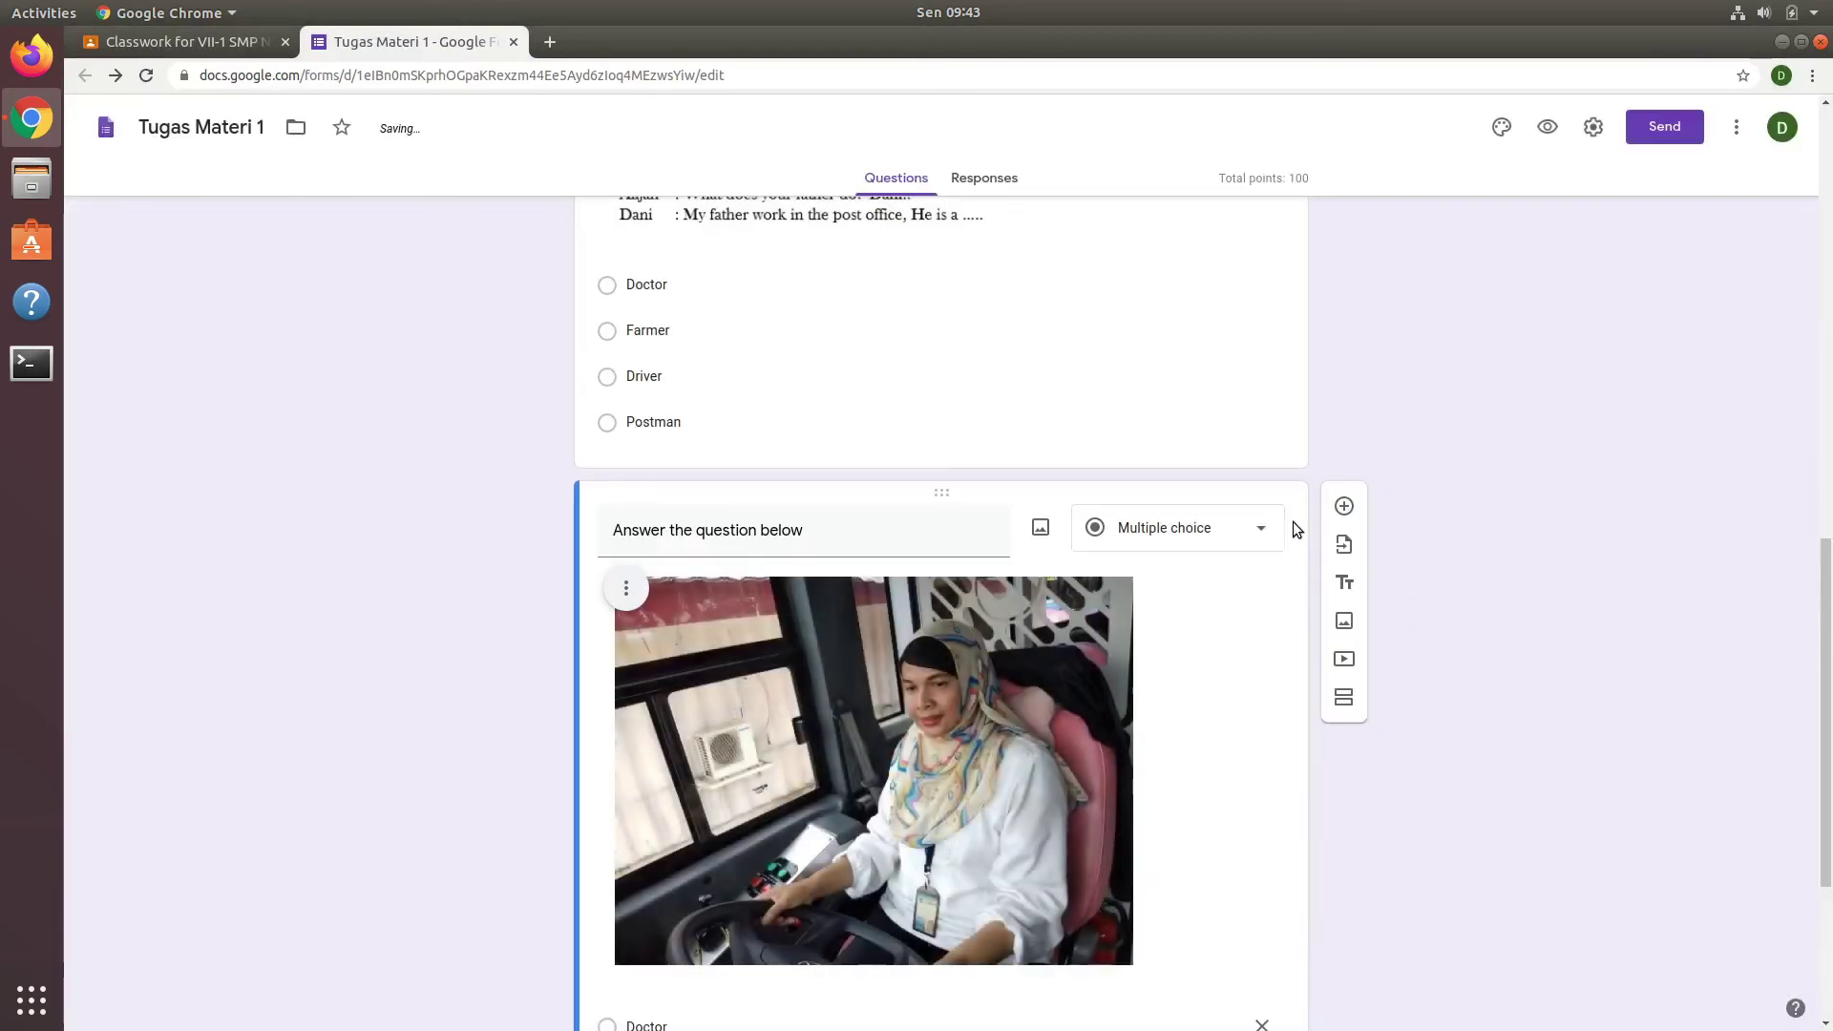
# Step: Resize the bus-driver photo down to a small thumbnail above the answer options
pyautogui.moveTo(1830, 576); pyautogui.dragTo(1830, 671)
pyautogui.click(933, 462)
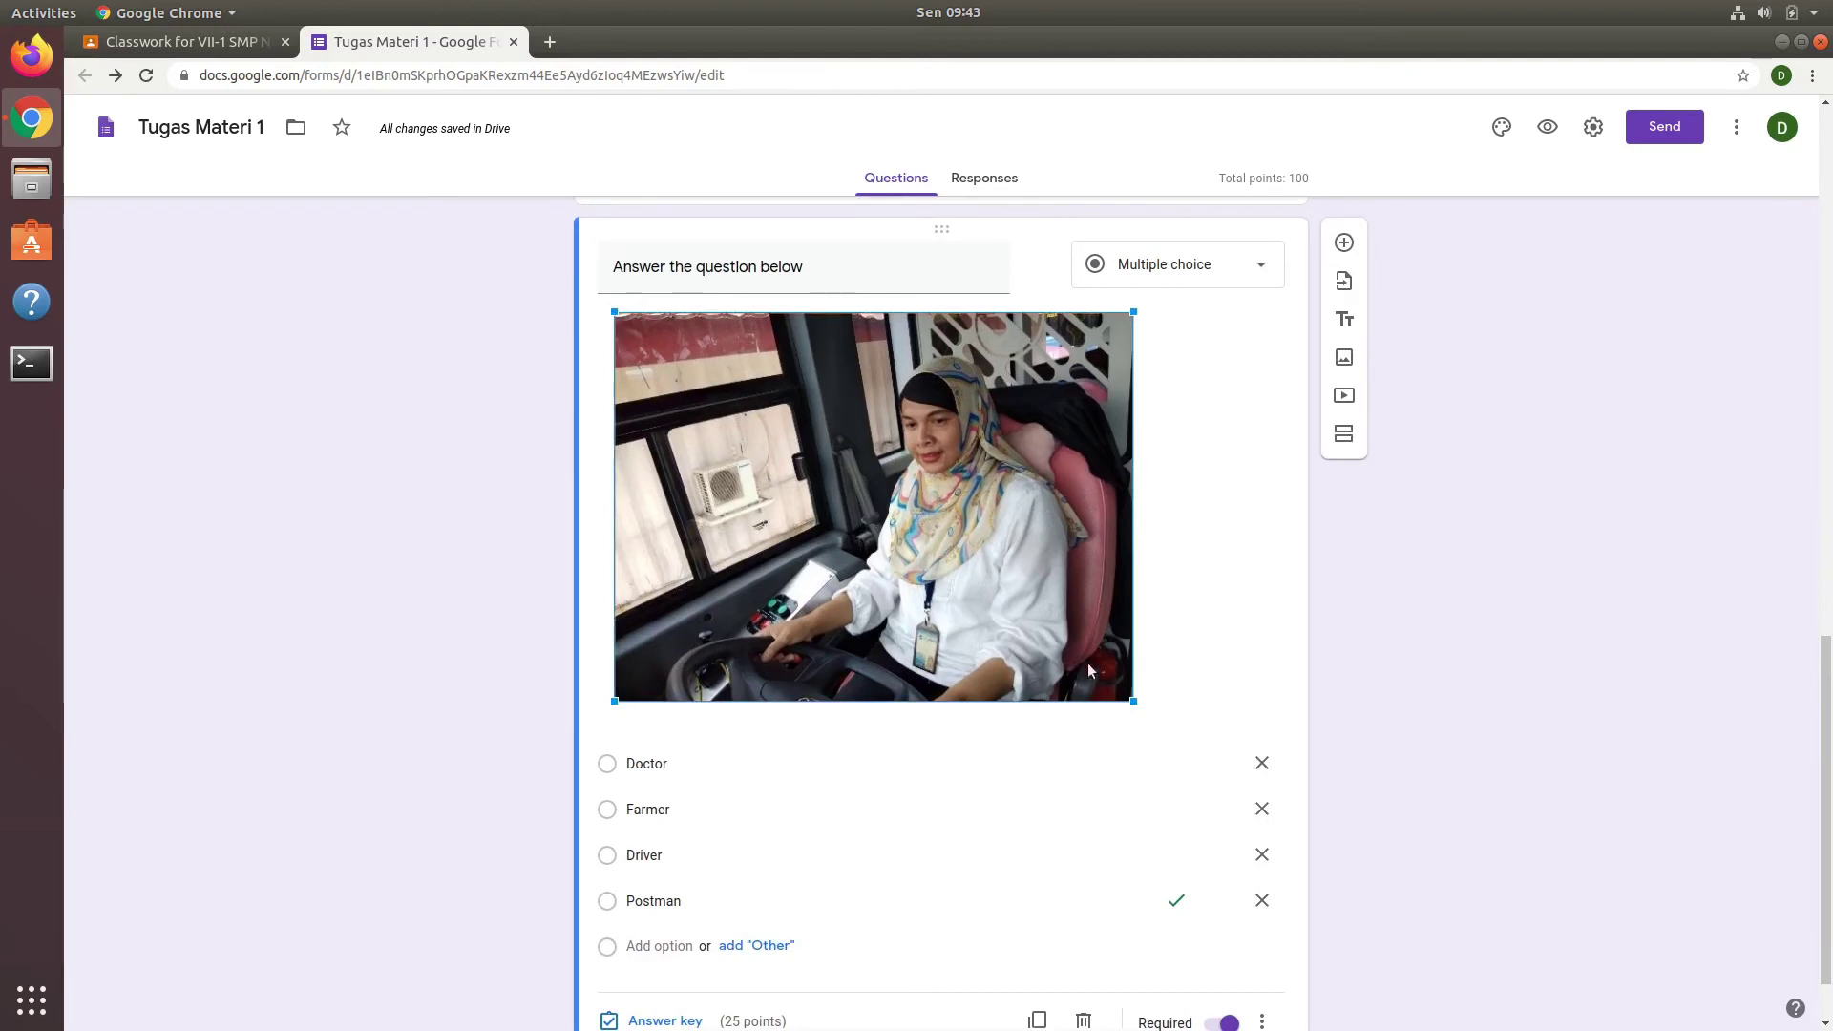
pyautogui.moveTo(1135, 699); pyautogui.dragTo(870, 503)
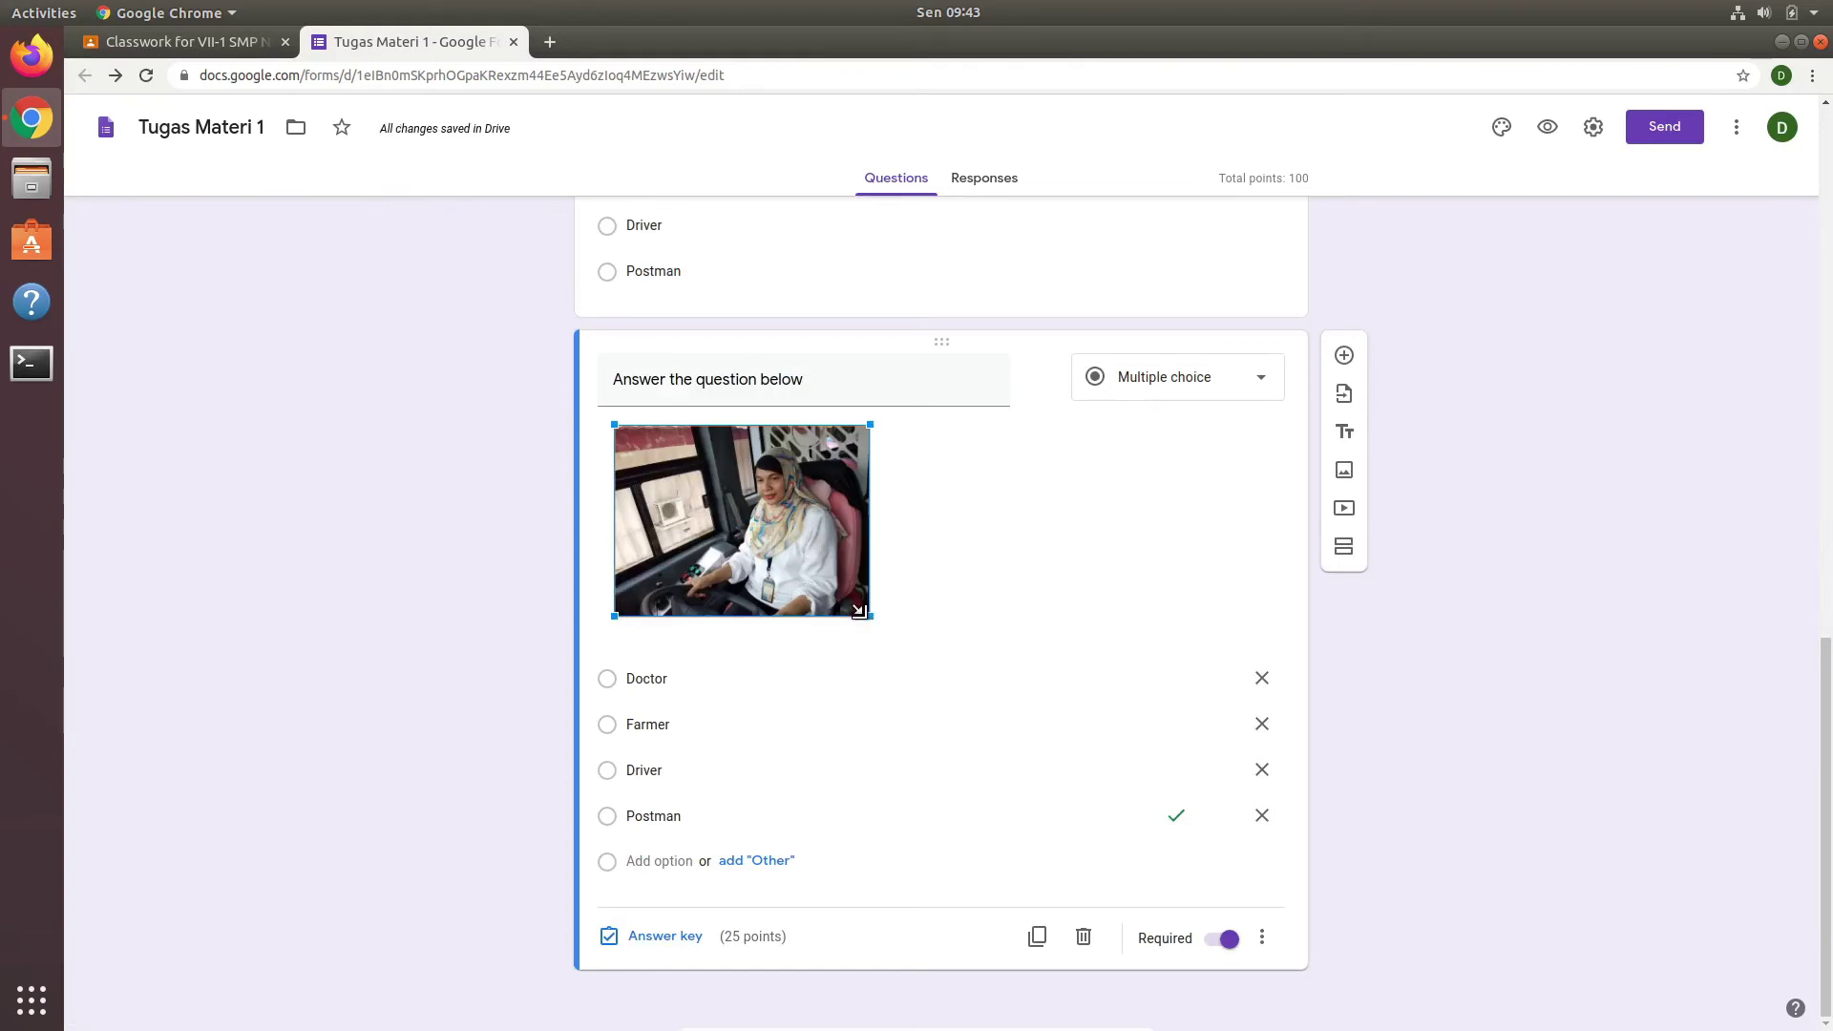
pyautogui.moveTo(858, 611); pyautogui.dragTo(815, 564)
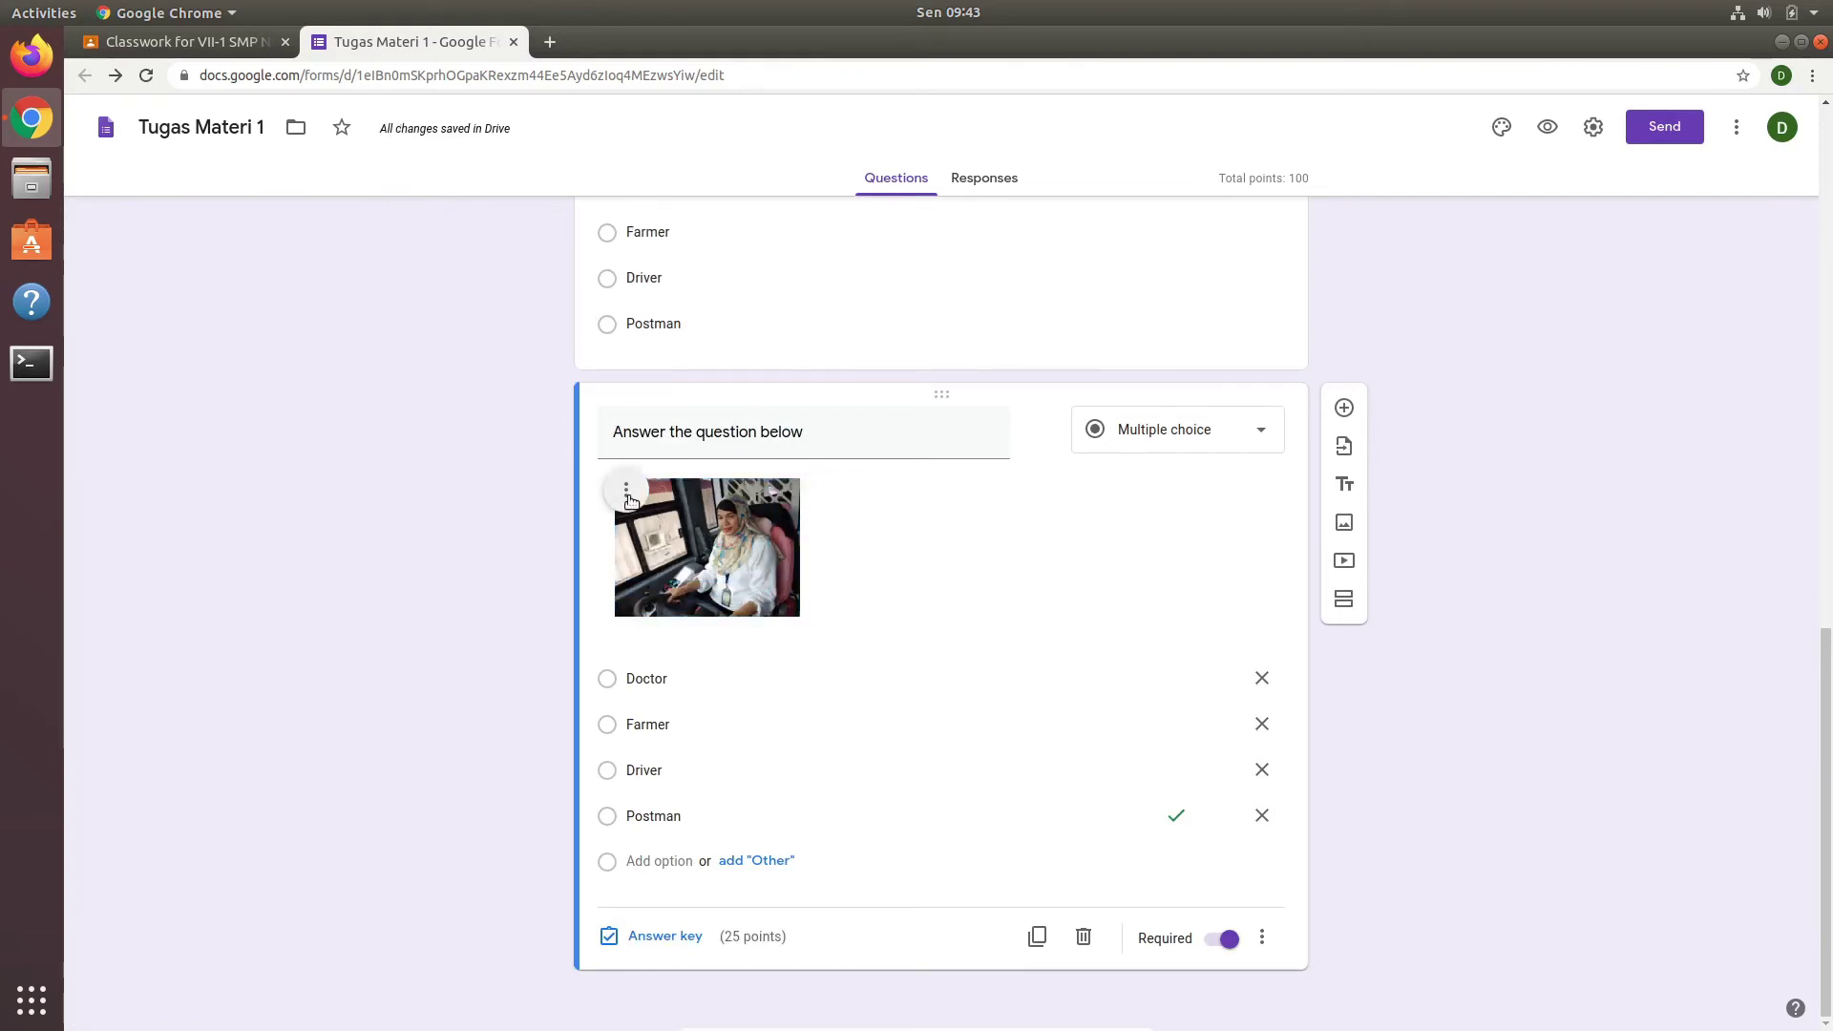
pyautogui.click(631, 501)
pyautogui.click(886, 550)
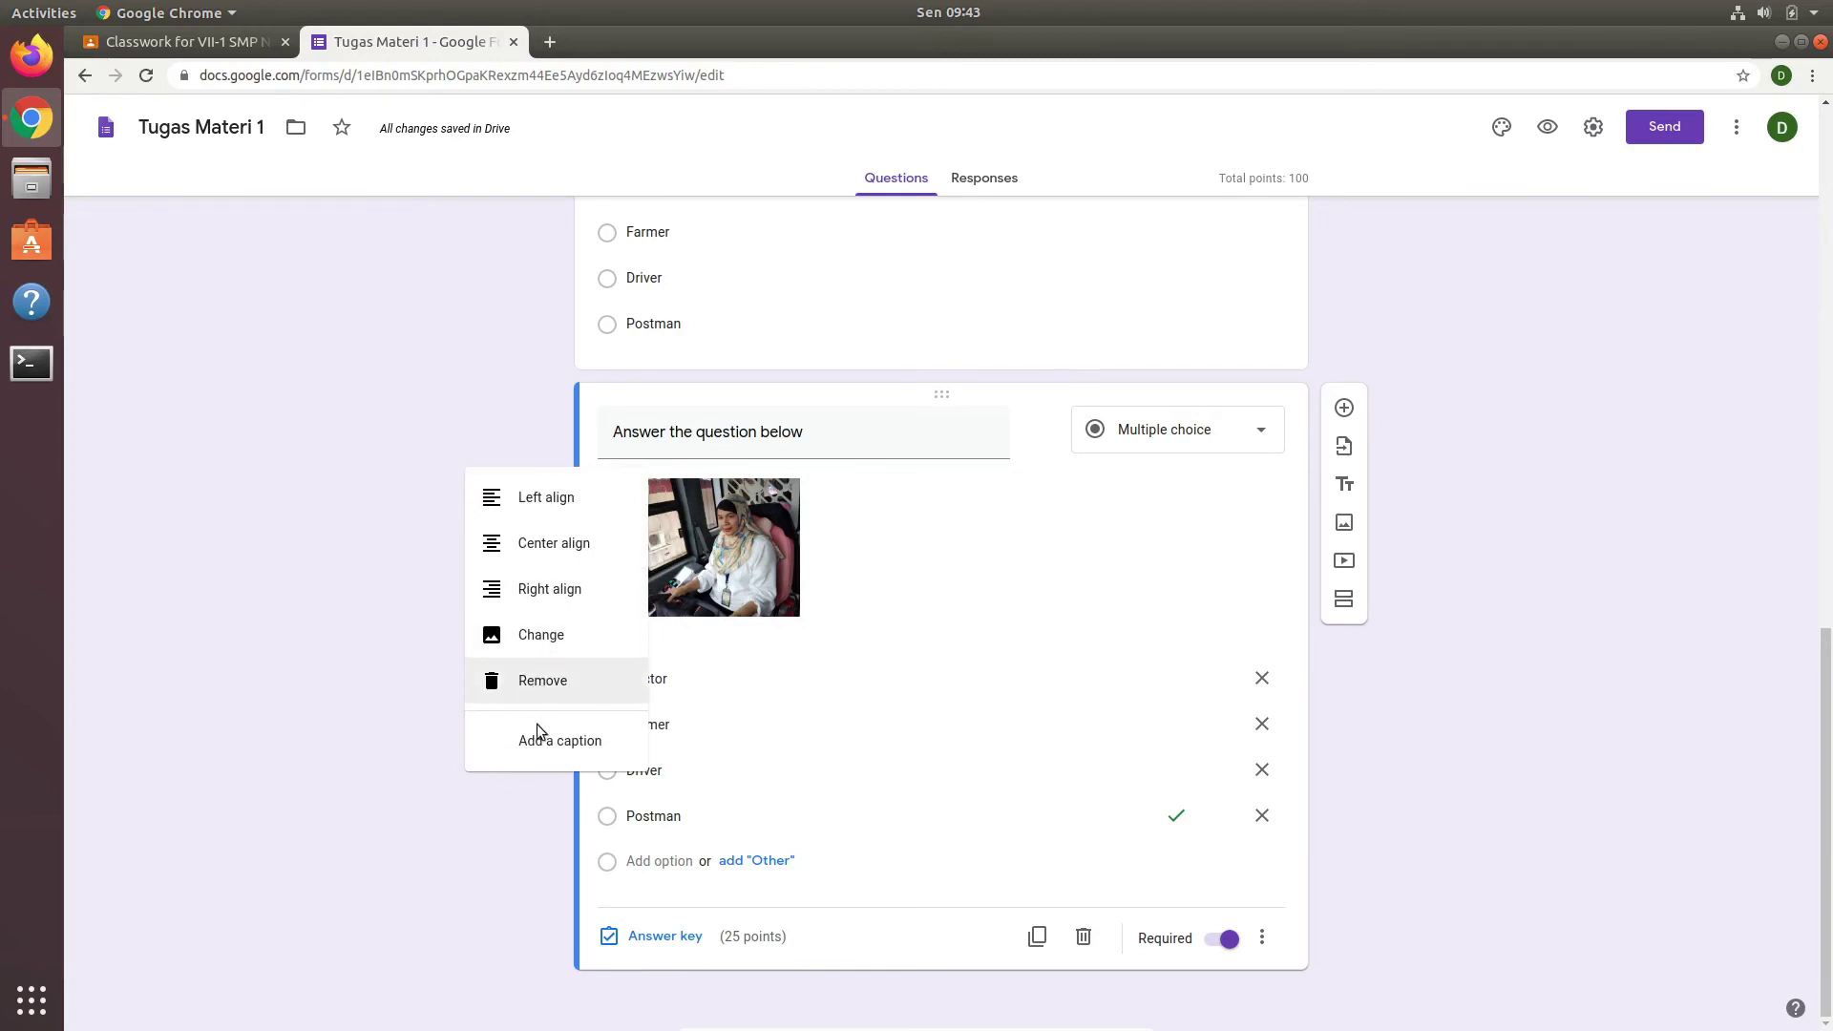
# Step: Caption the photo 'What does this women do?' and make Driver the correct answer instead of Postman
pyautogui.click(537, 739)
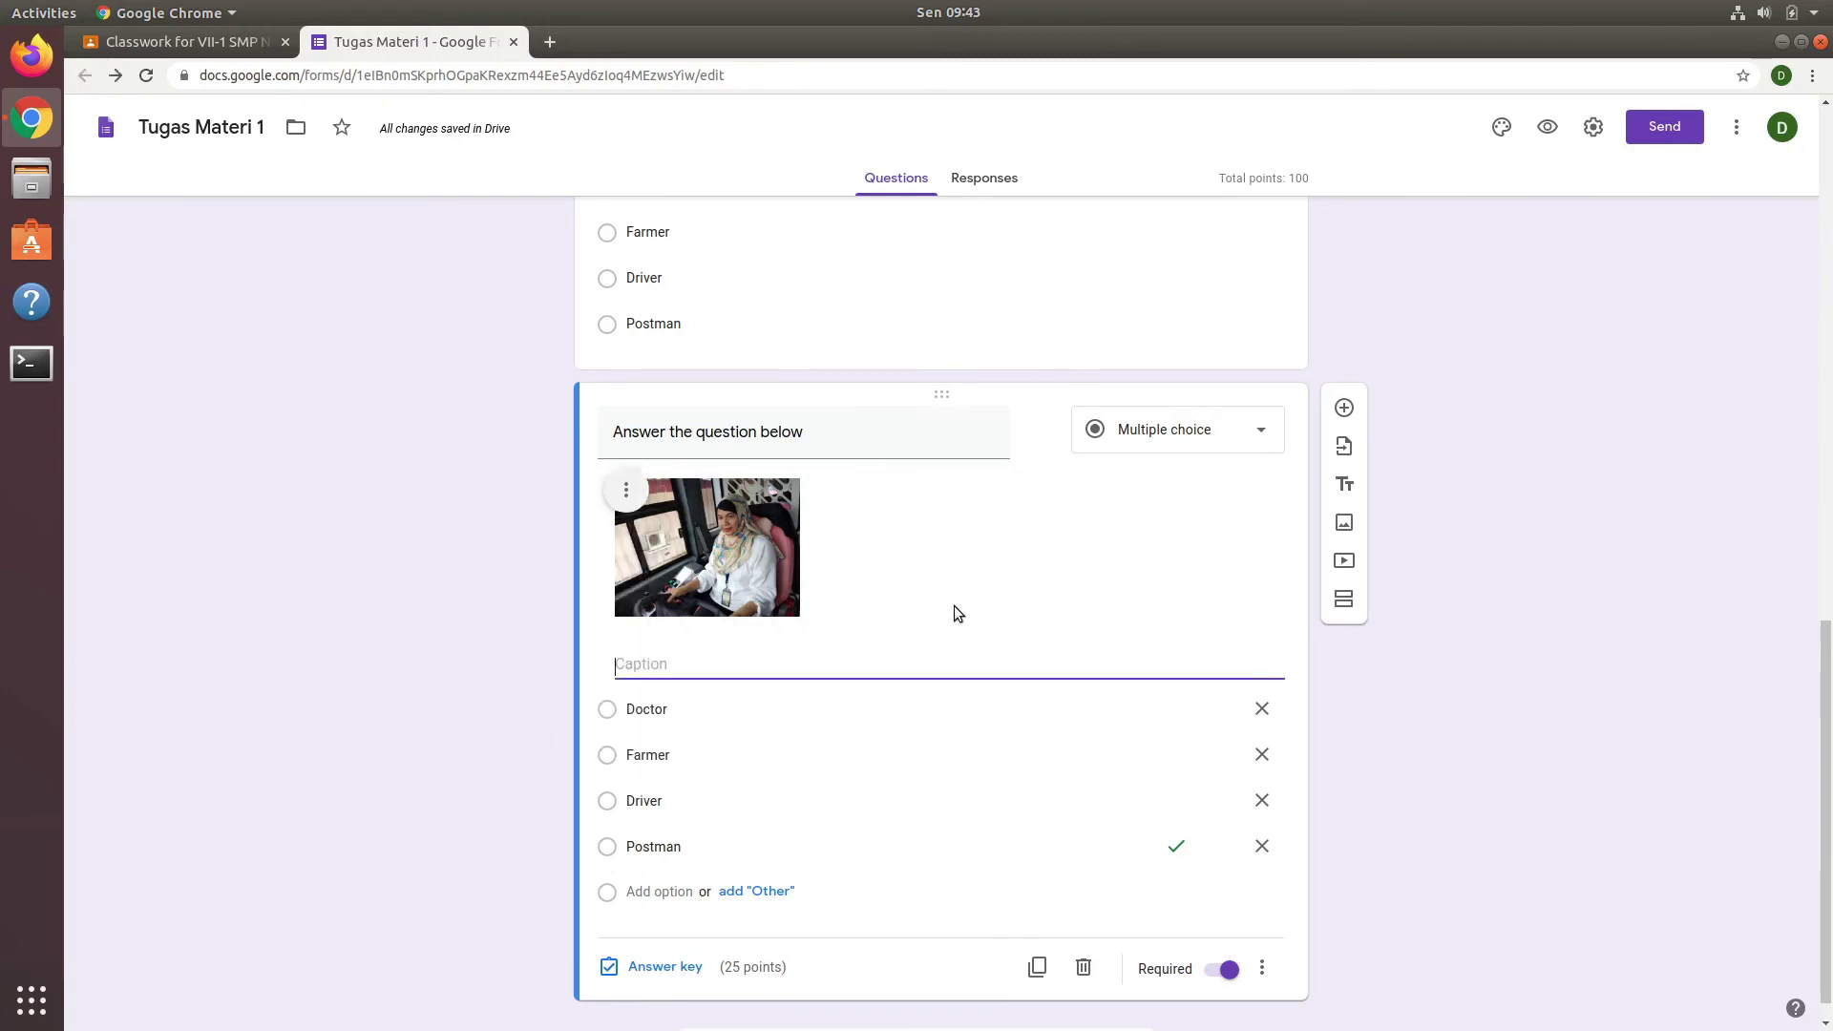
pyautogui.write('What does')
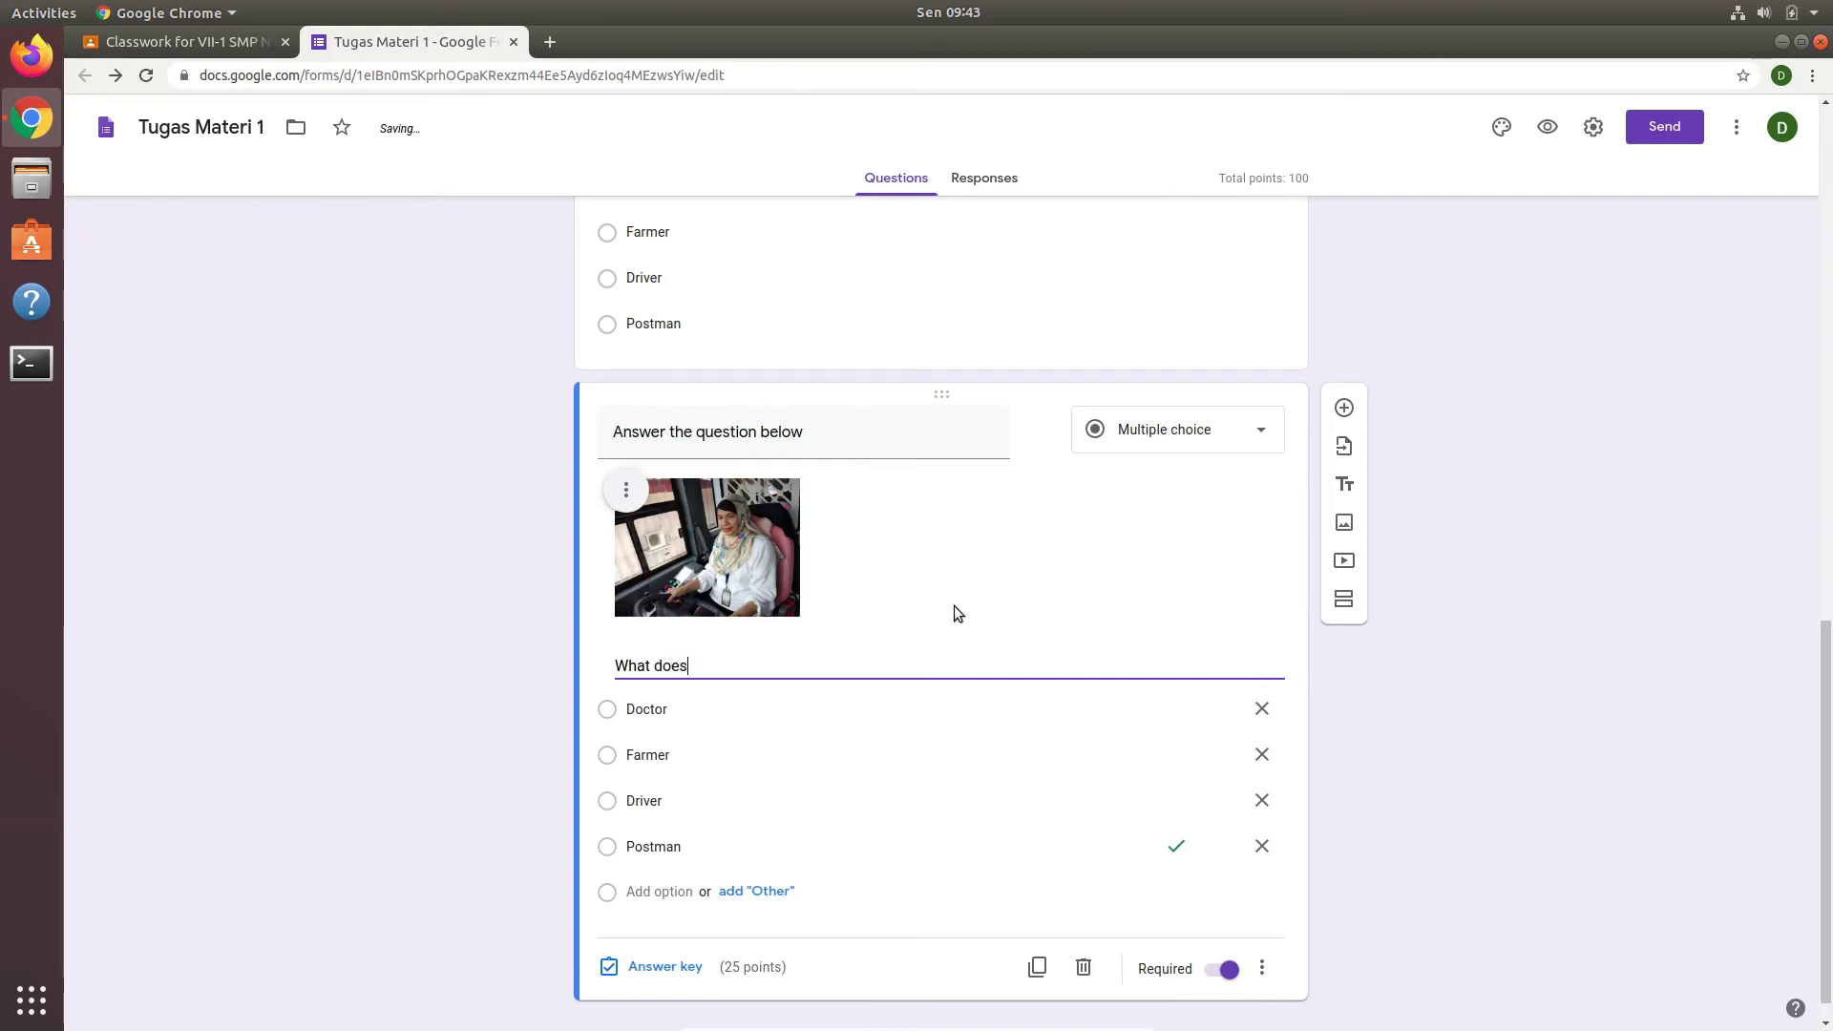
pyautogui.write(' this women do?')
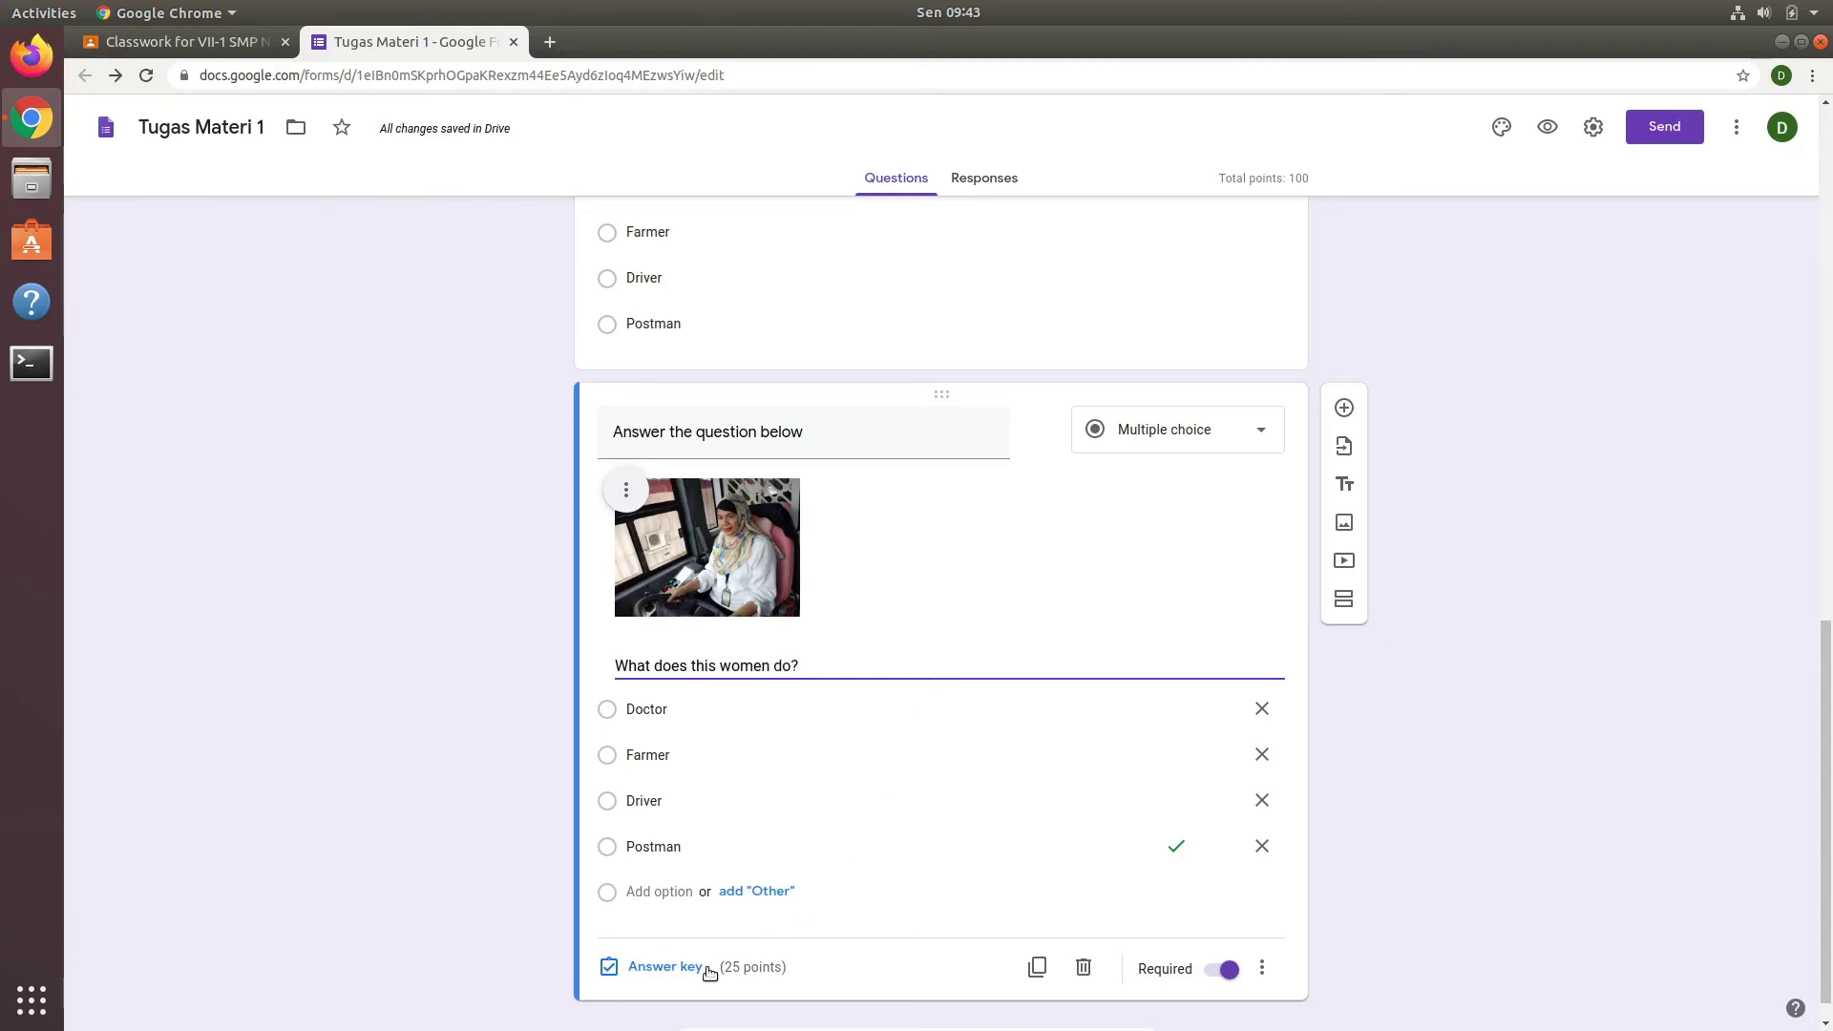
pyautogui.click(673, 970)
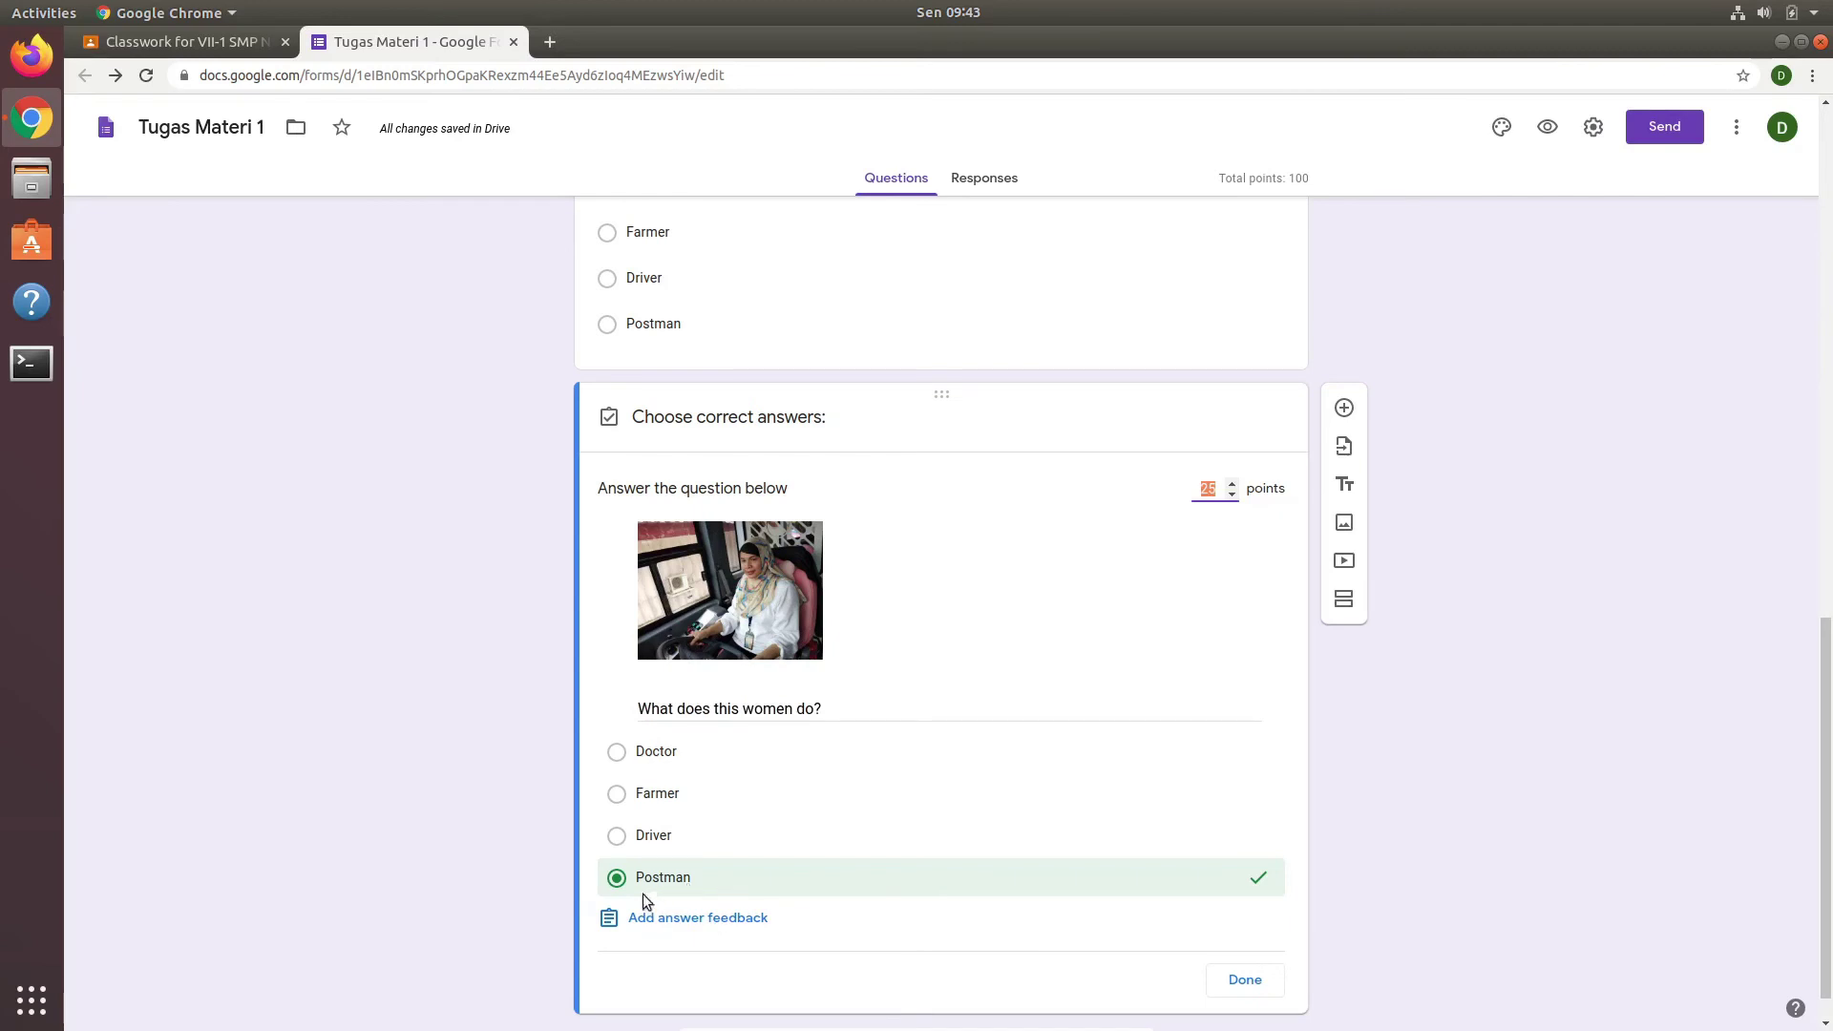
pyautogui.click(617, 836)
pyautogui.click(616, 880)
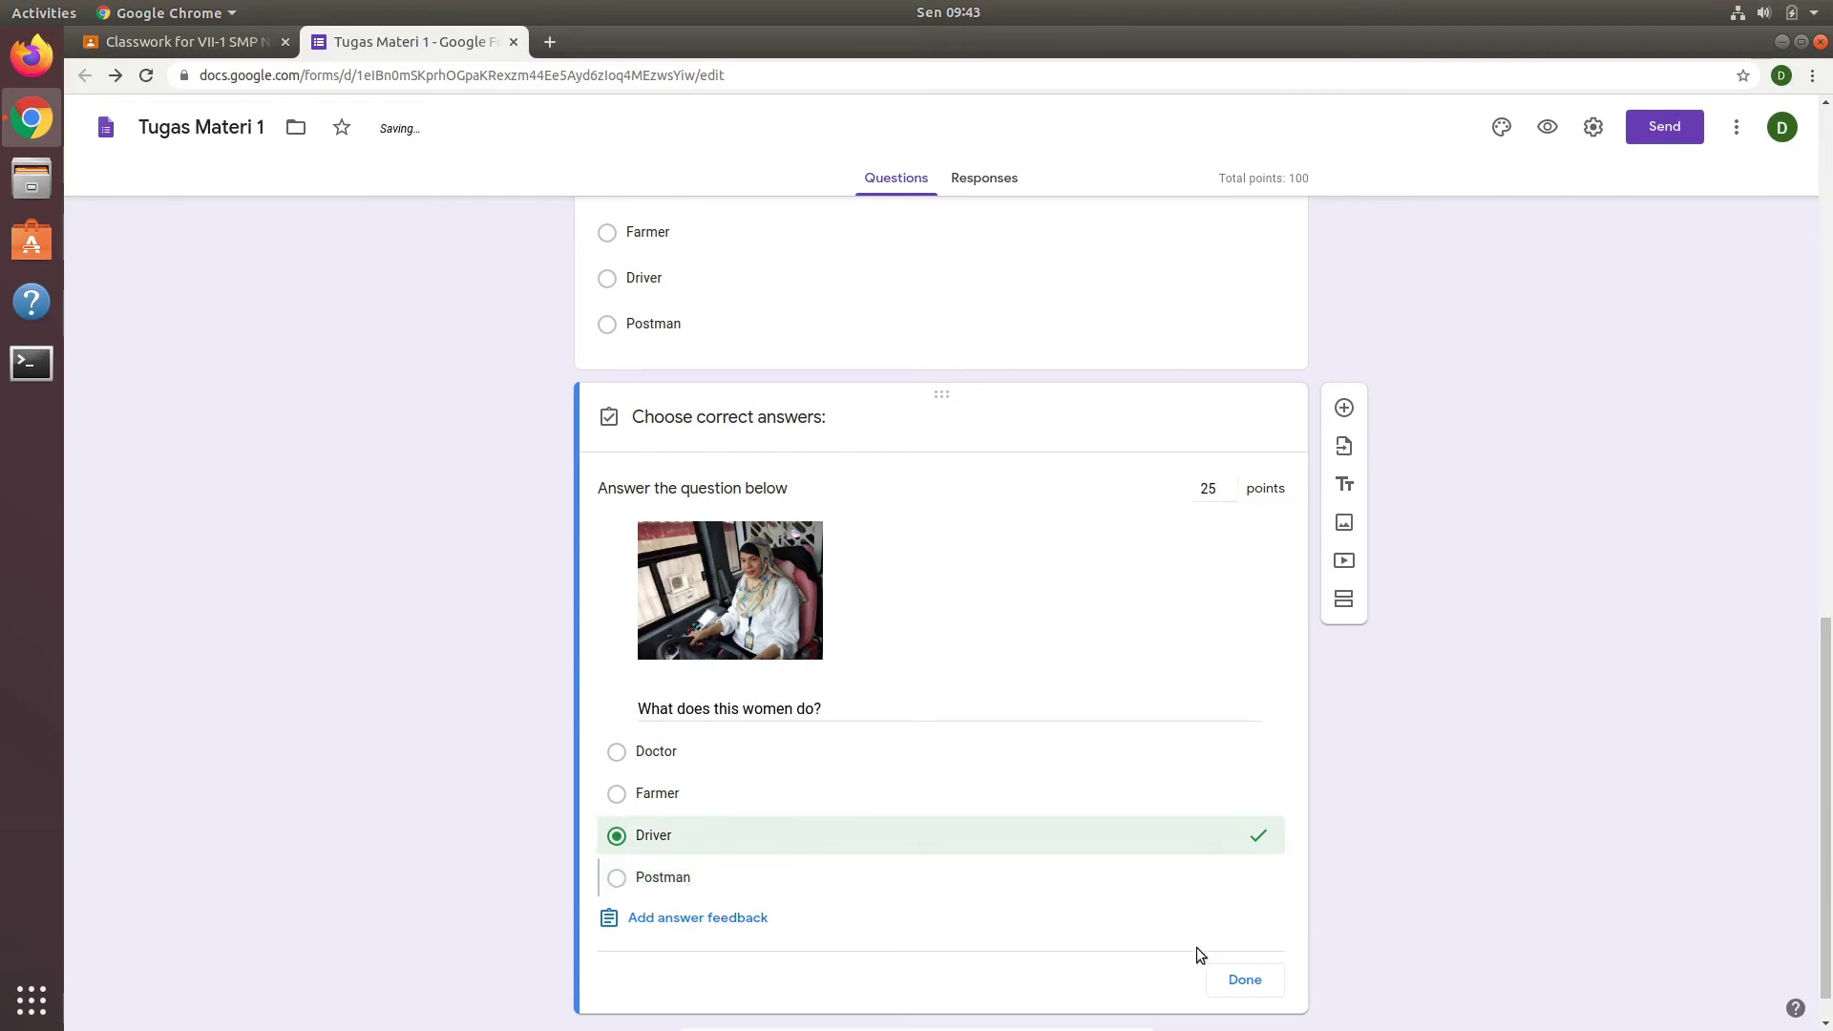
pyautogui.click(1232, 981)
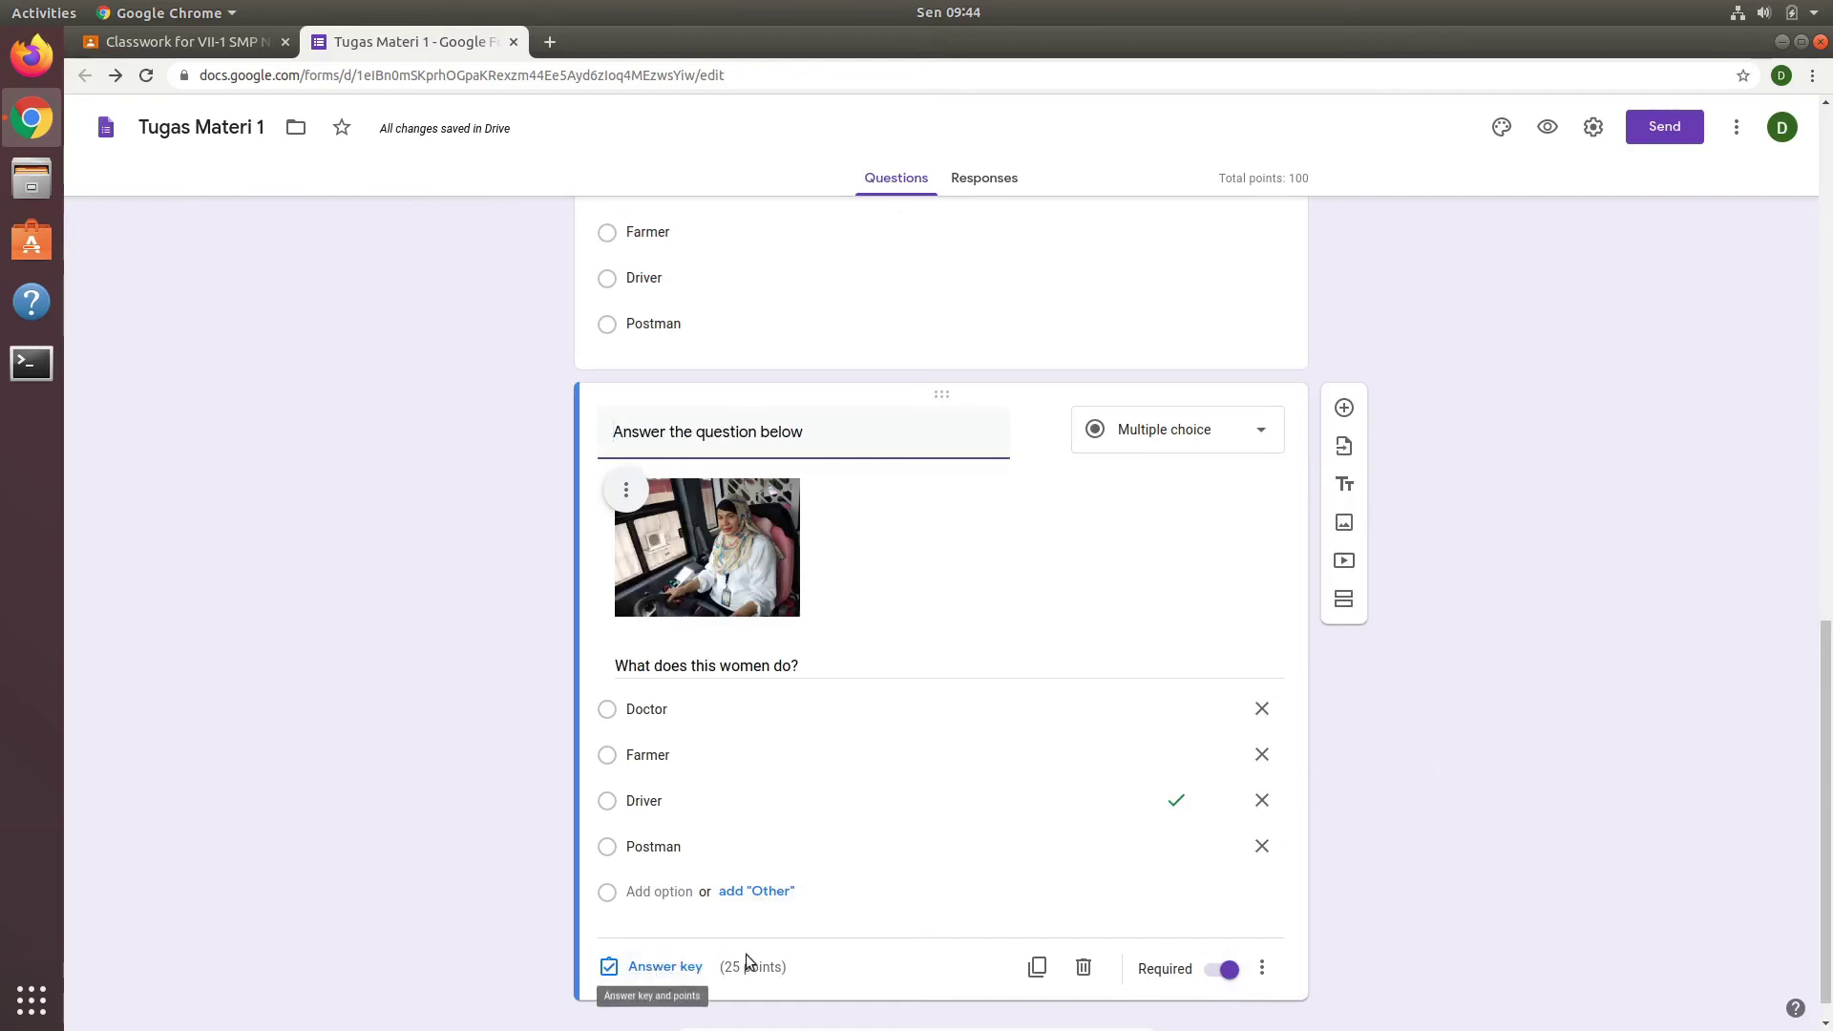
pyautogui.scroll(2, 1052, 599)
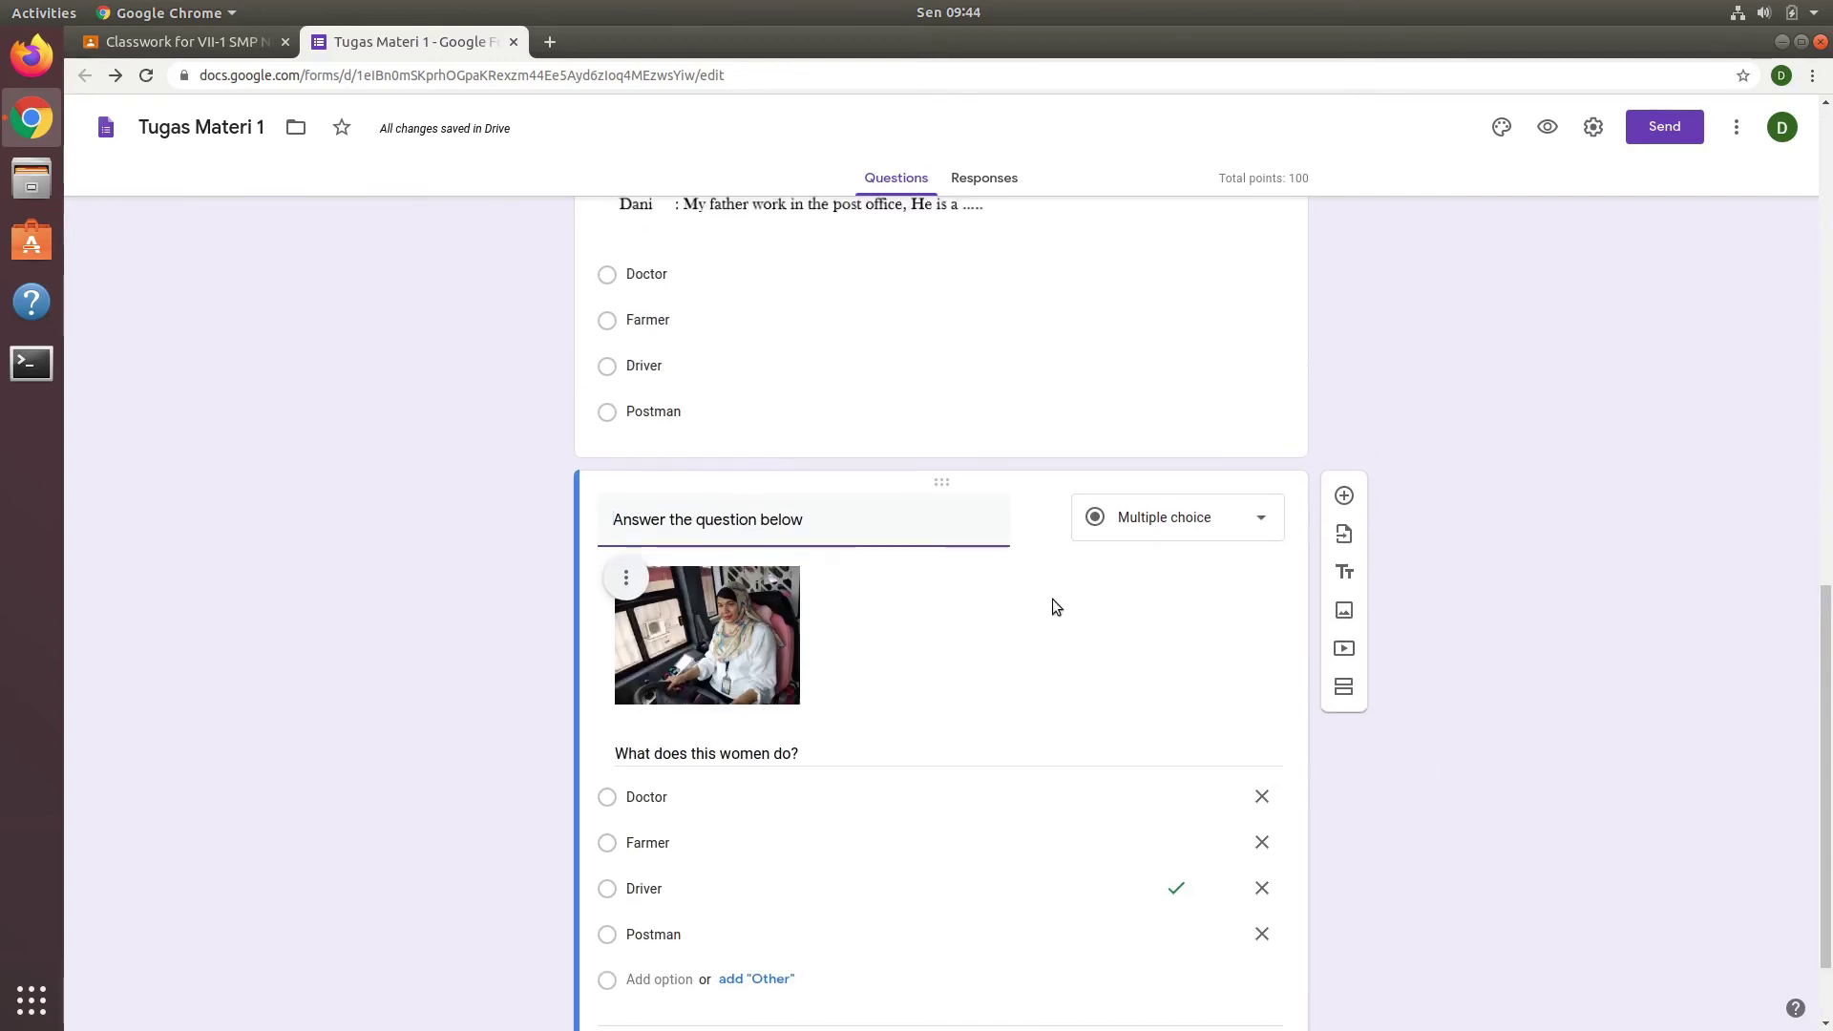
pyautogui.click(997, 320)
pyautogui.scroll(3, 969, 478)
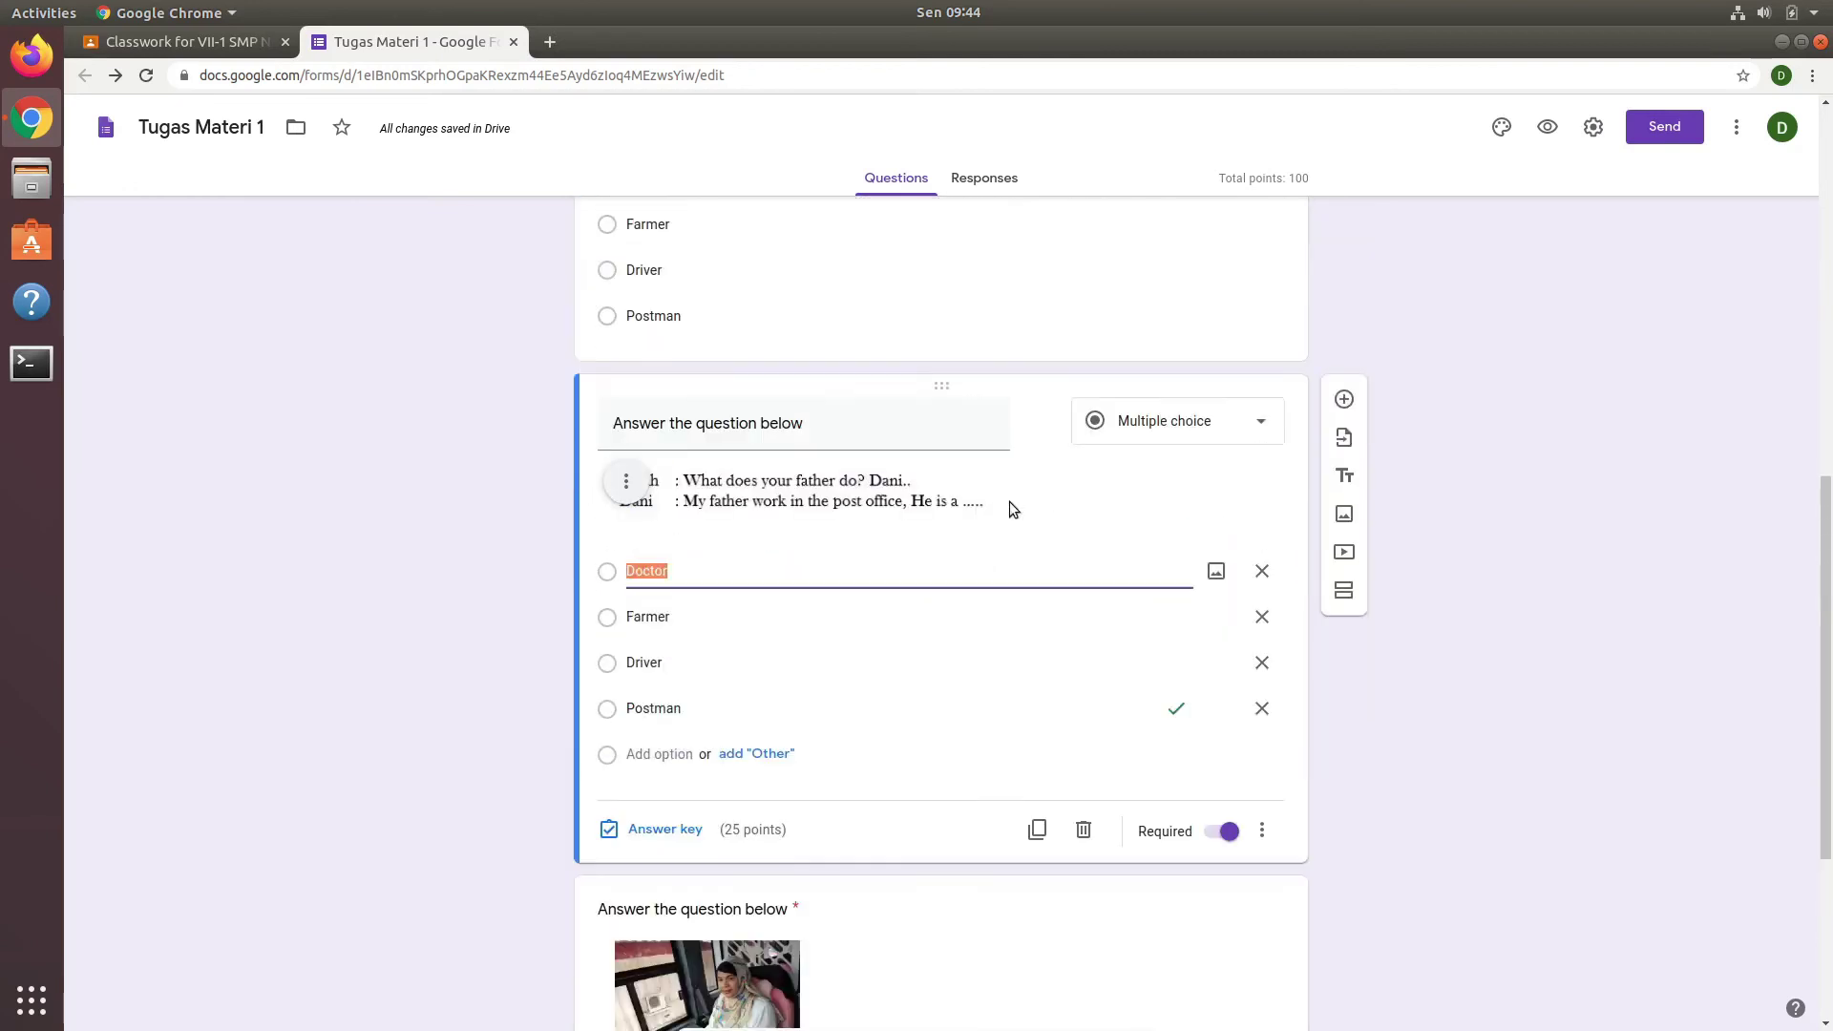
pyautogui.scroll(2, 1014, 528)
pyautogui.click(1004, 380)
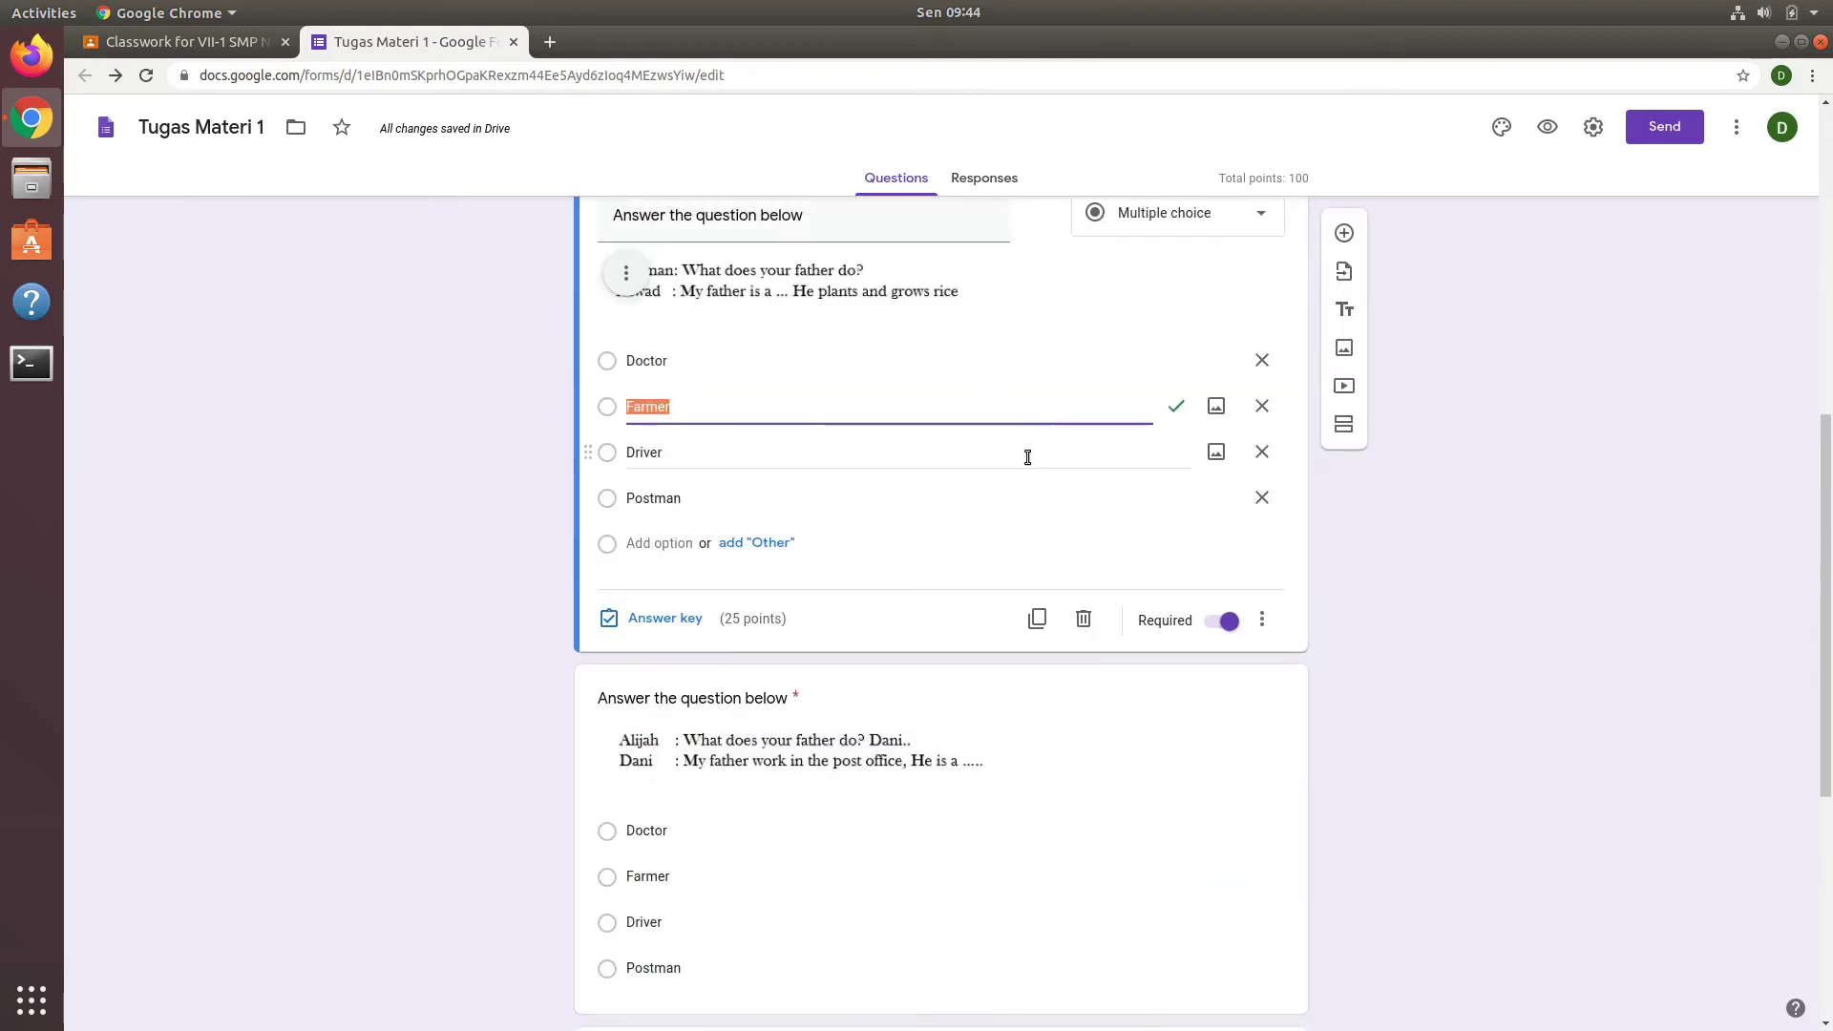
pyautogui.scroll(5, 1027, 485)
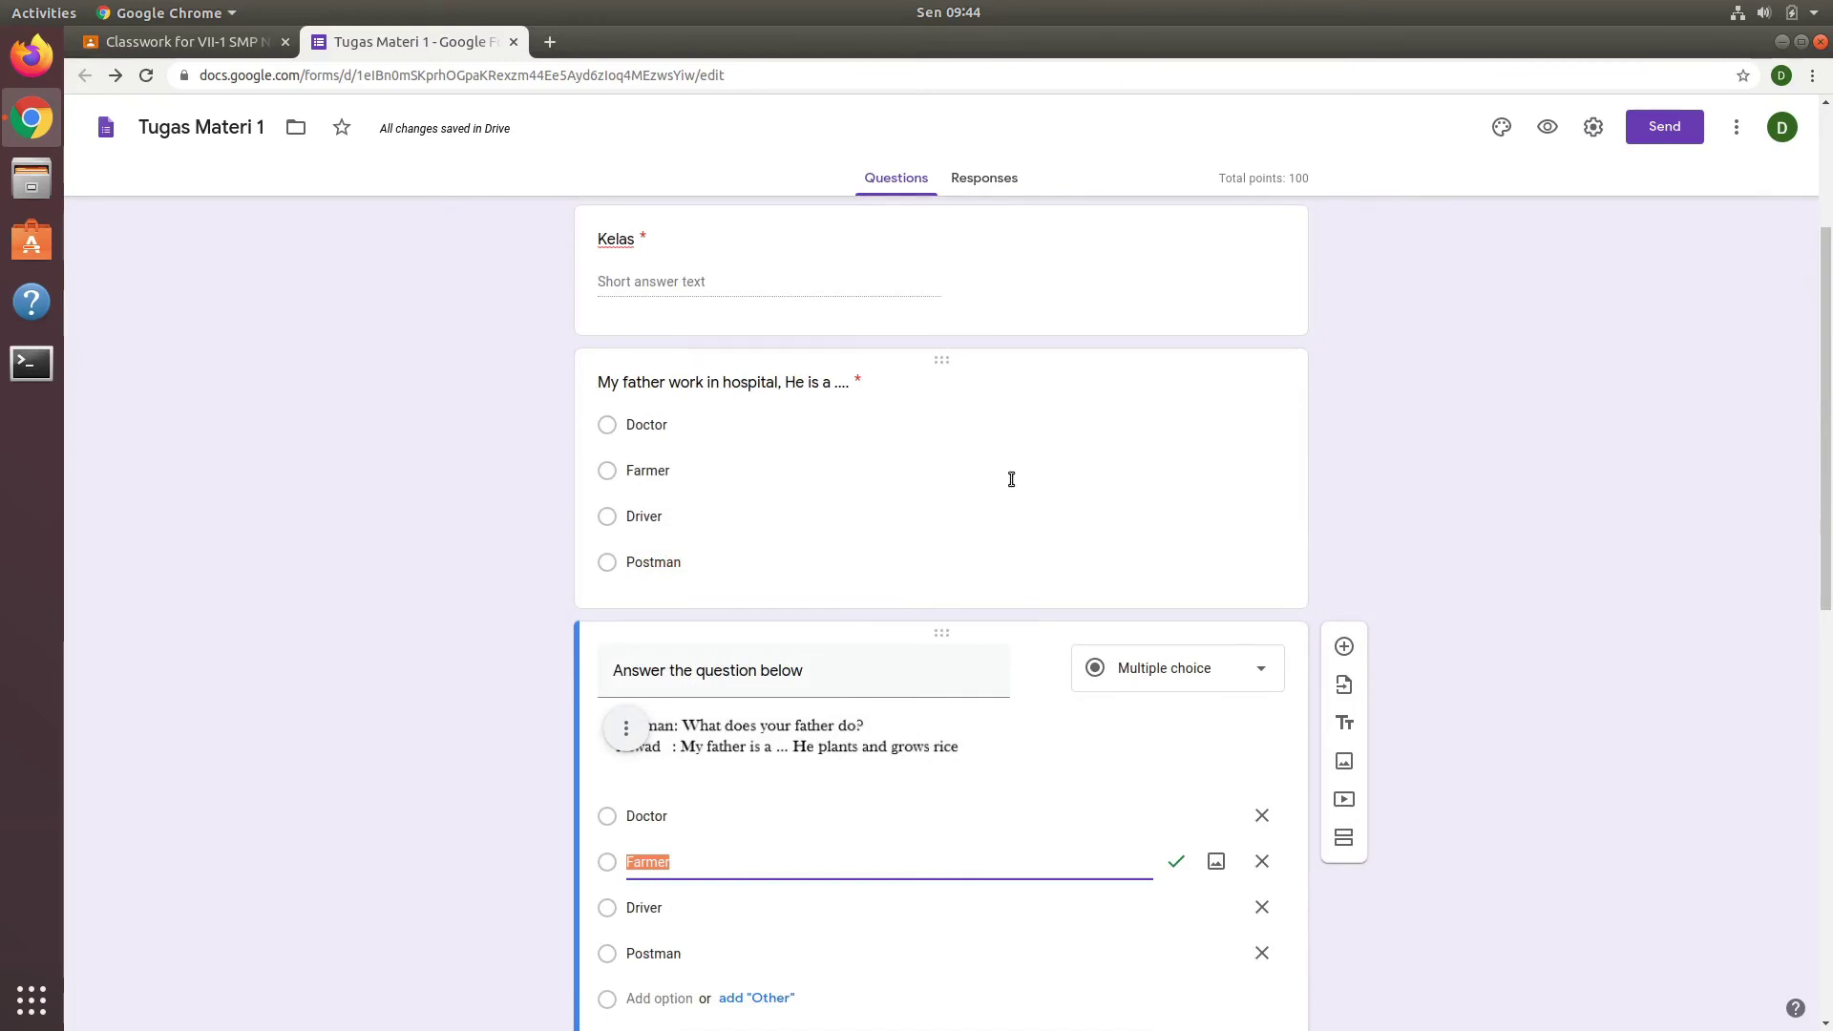
pyautogui.click(1011, 478)
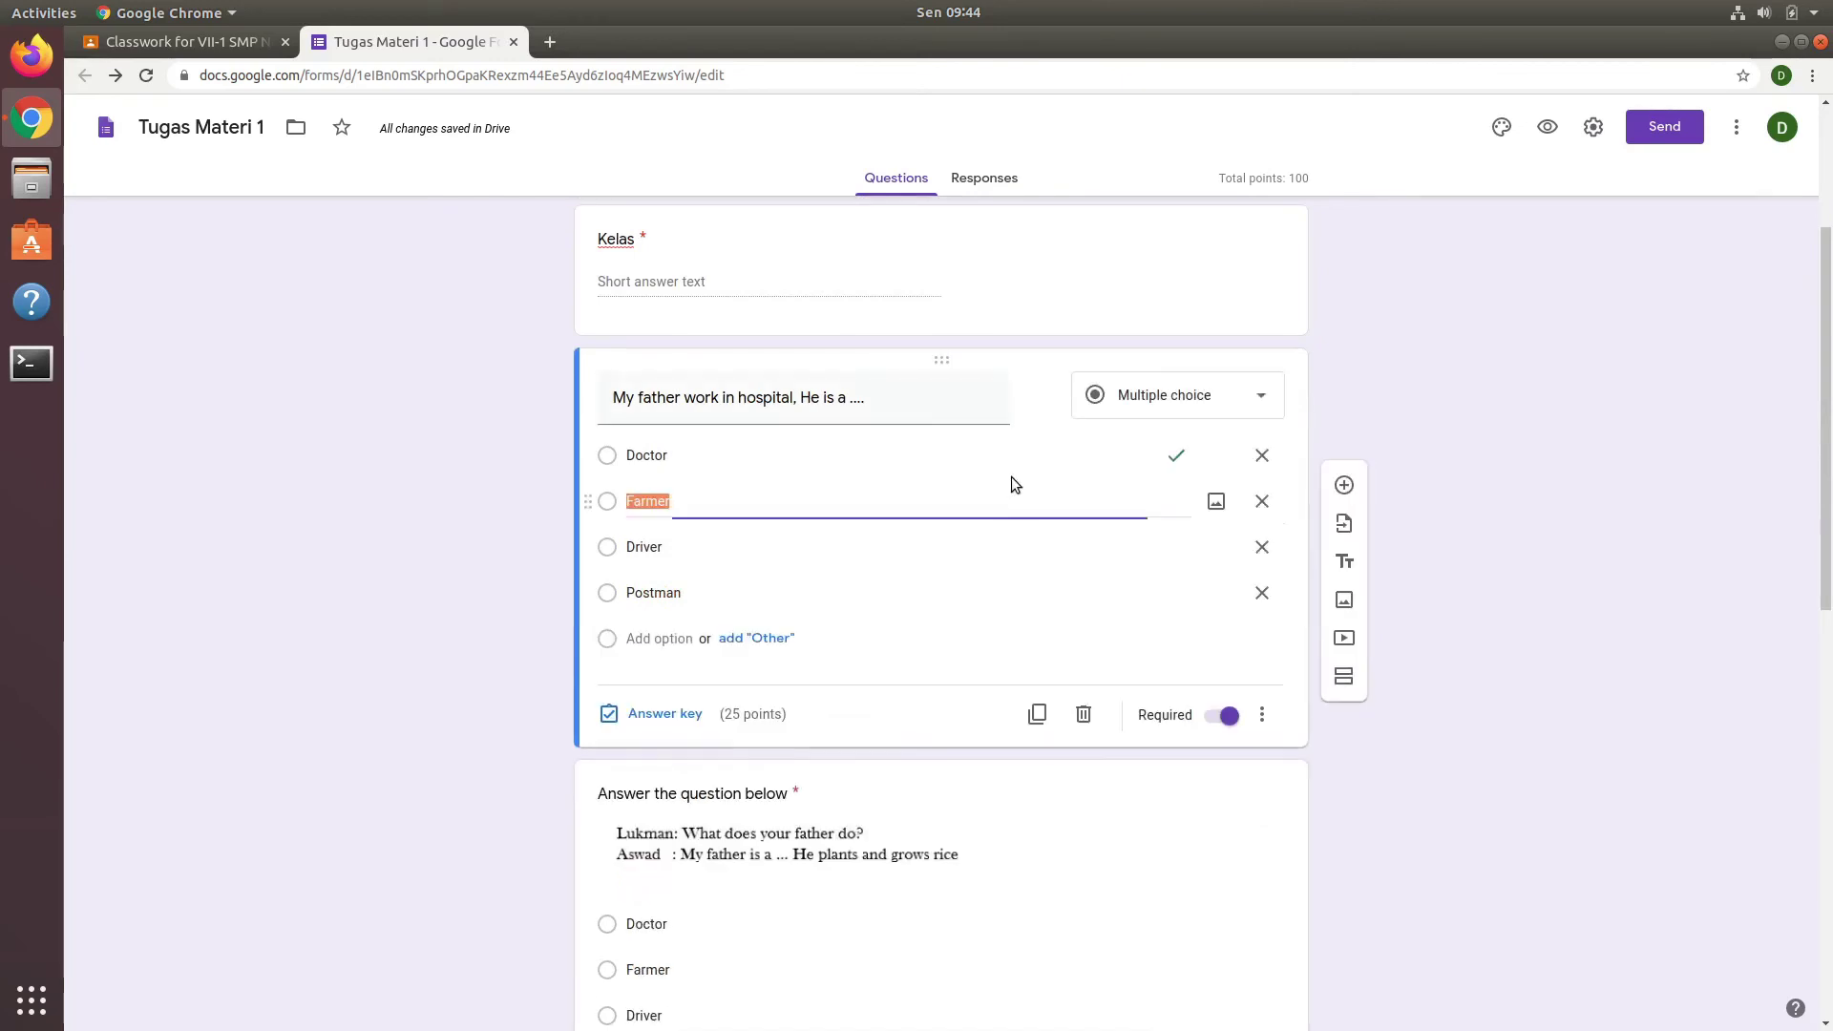
pyautogui.click(1441, 573)
pyautogui.scroll(3, 1441, 572)
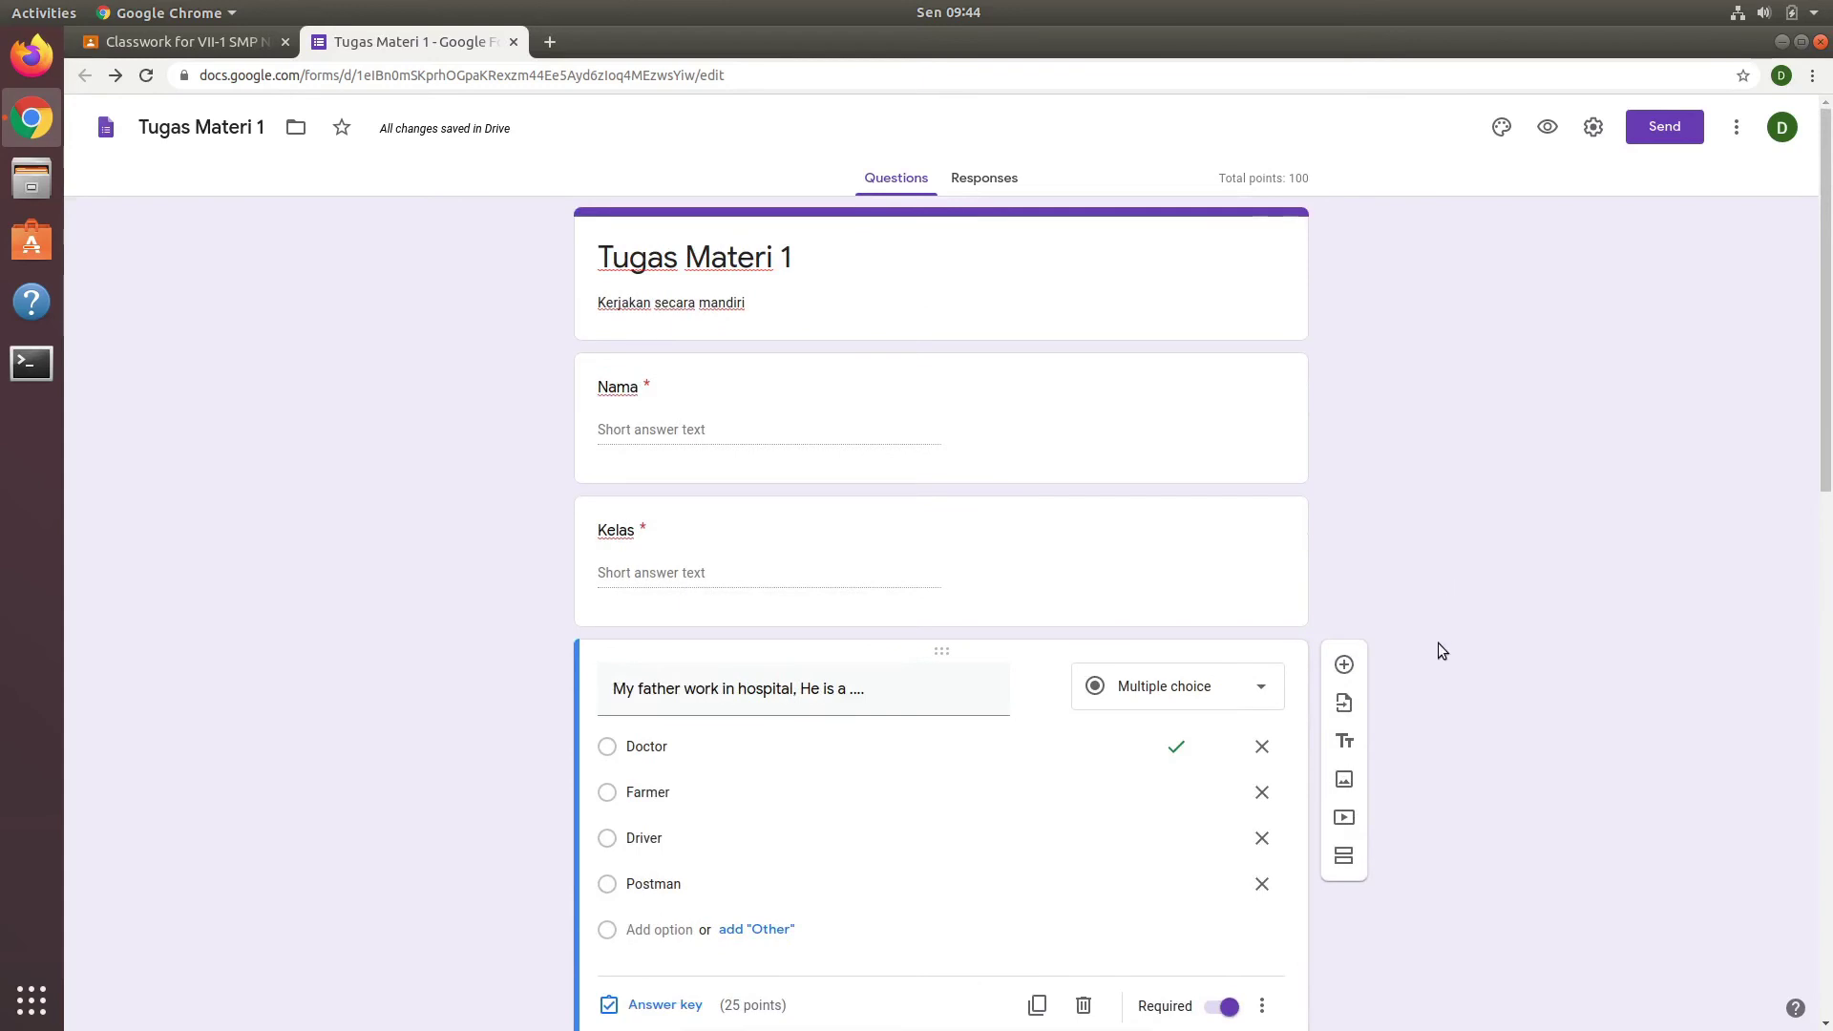
pyautogui.scroll(-3, 1438, 644)
pyautogui.scroll(-2, 1439, 645)
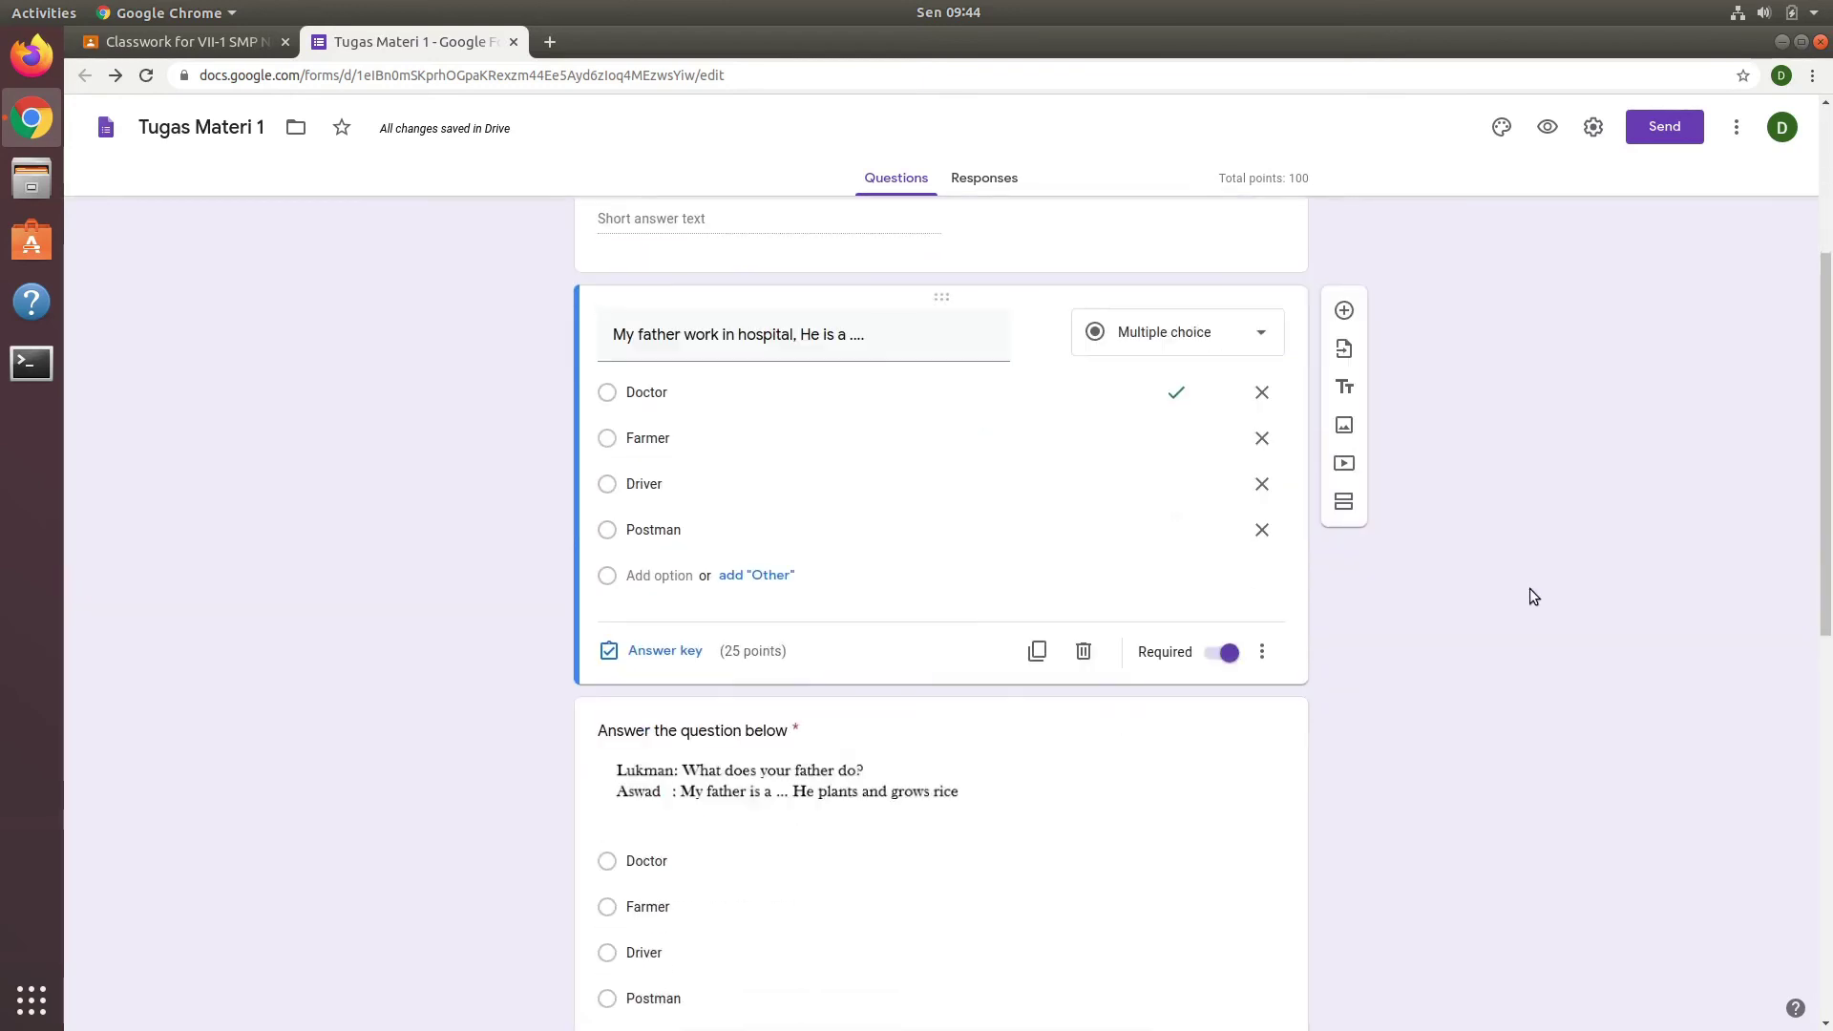
pyautogui.click(1548, 127)
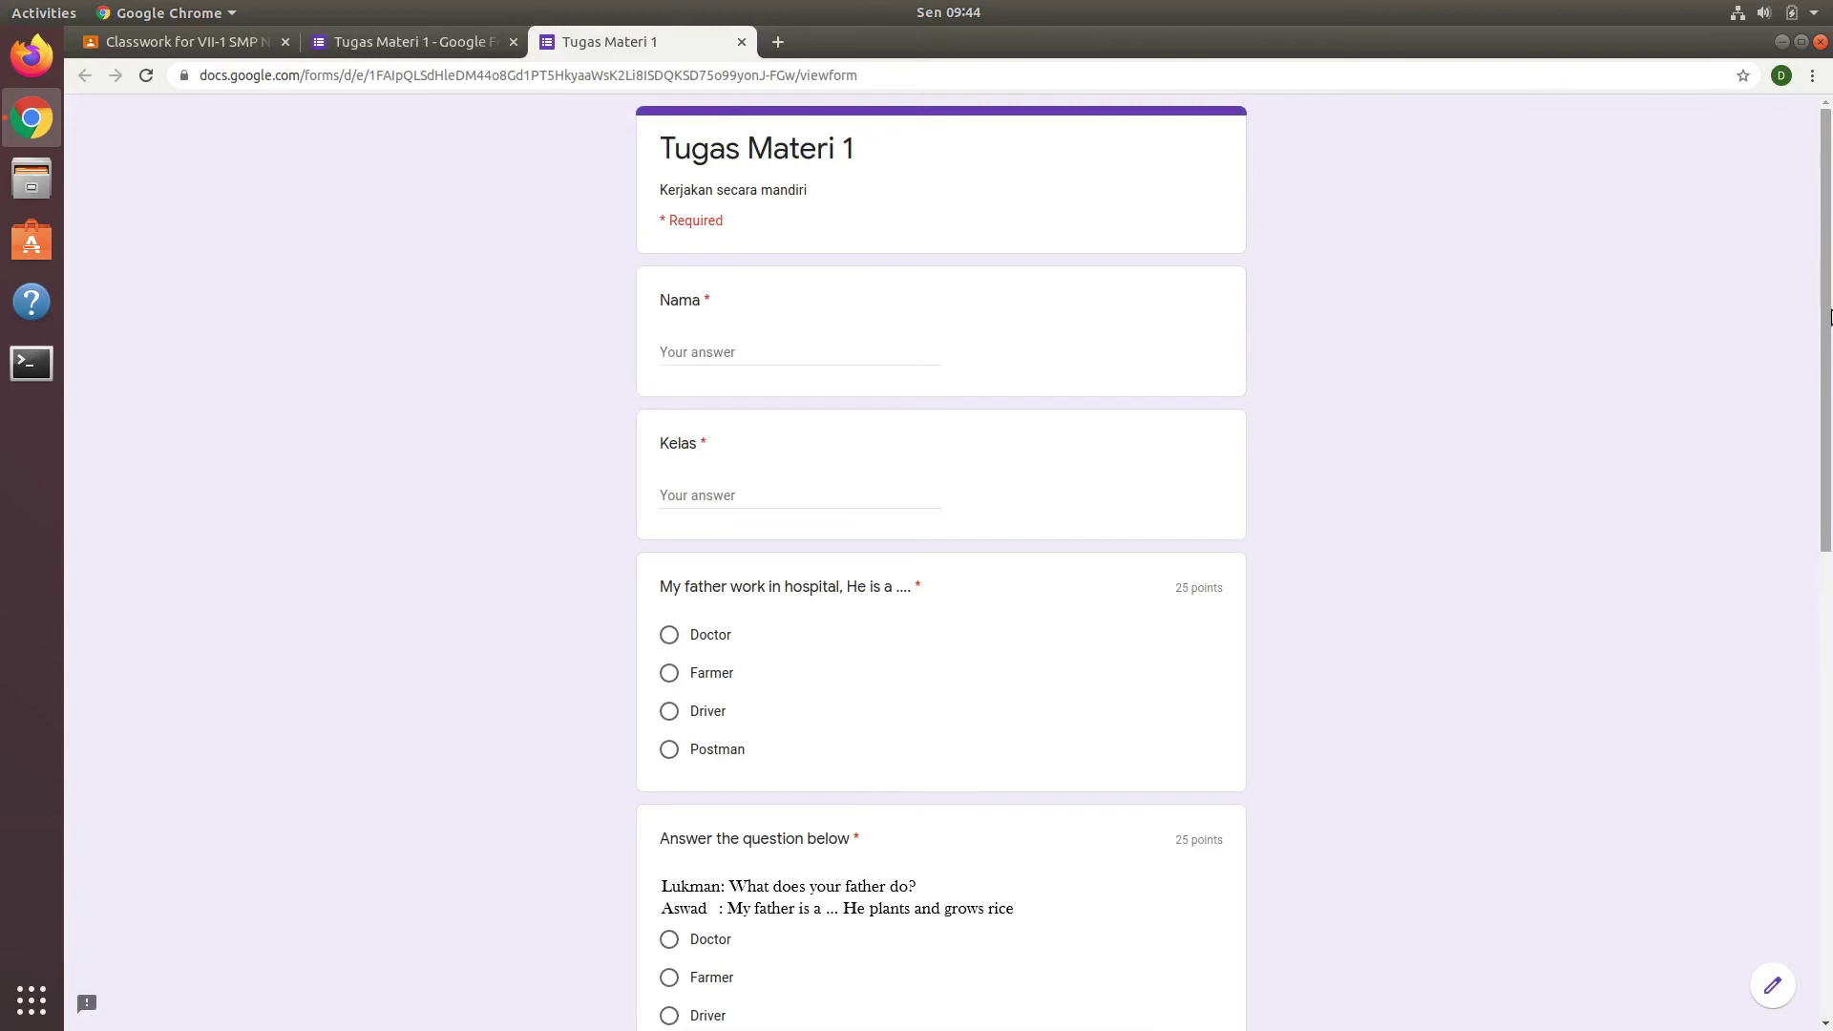
pyautogui.moveTo(1828, 315)
pyautogui.mouseDown()
pyautogui.moveTo(1828, 809)
pyautogui.moveTo(1828, 291)
pyautogui.mouseUp()
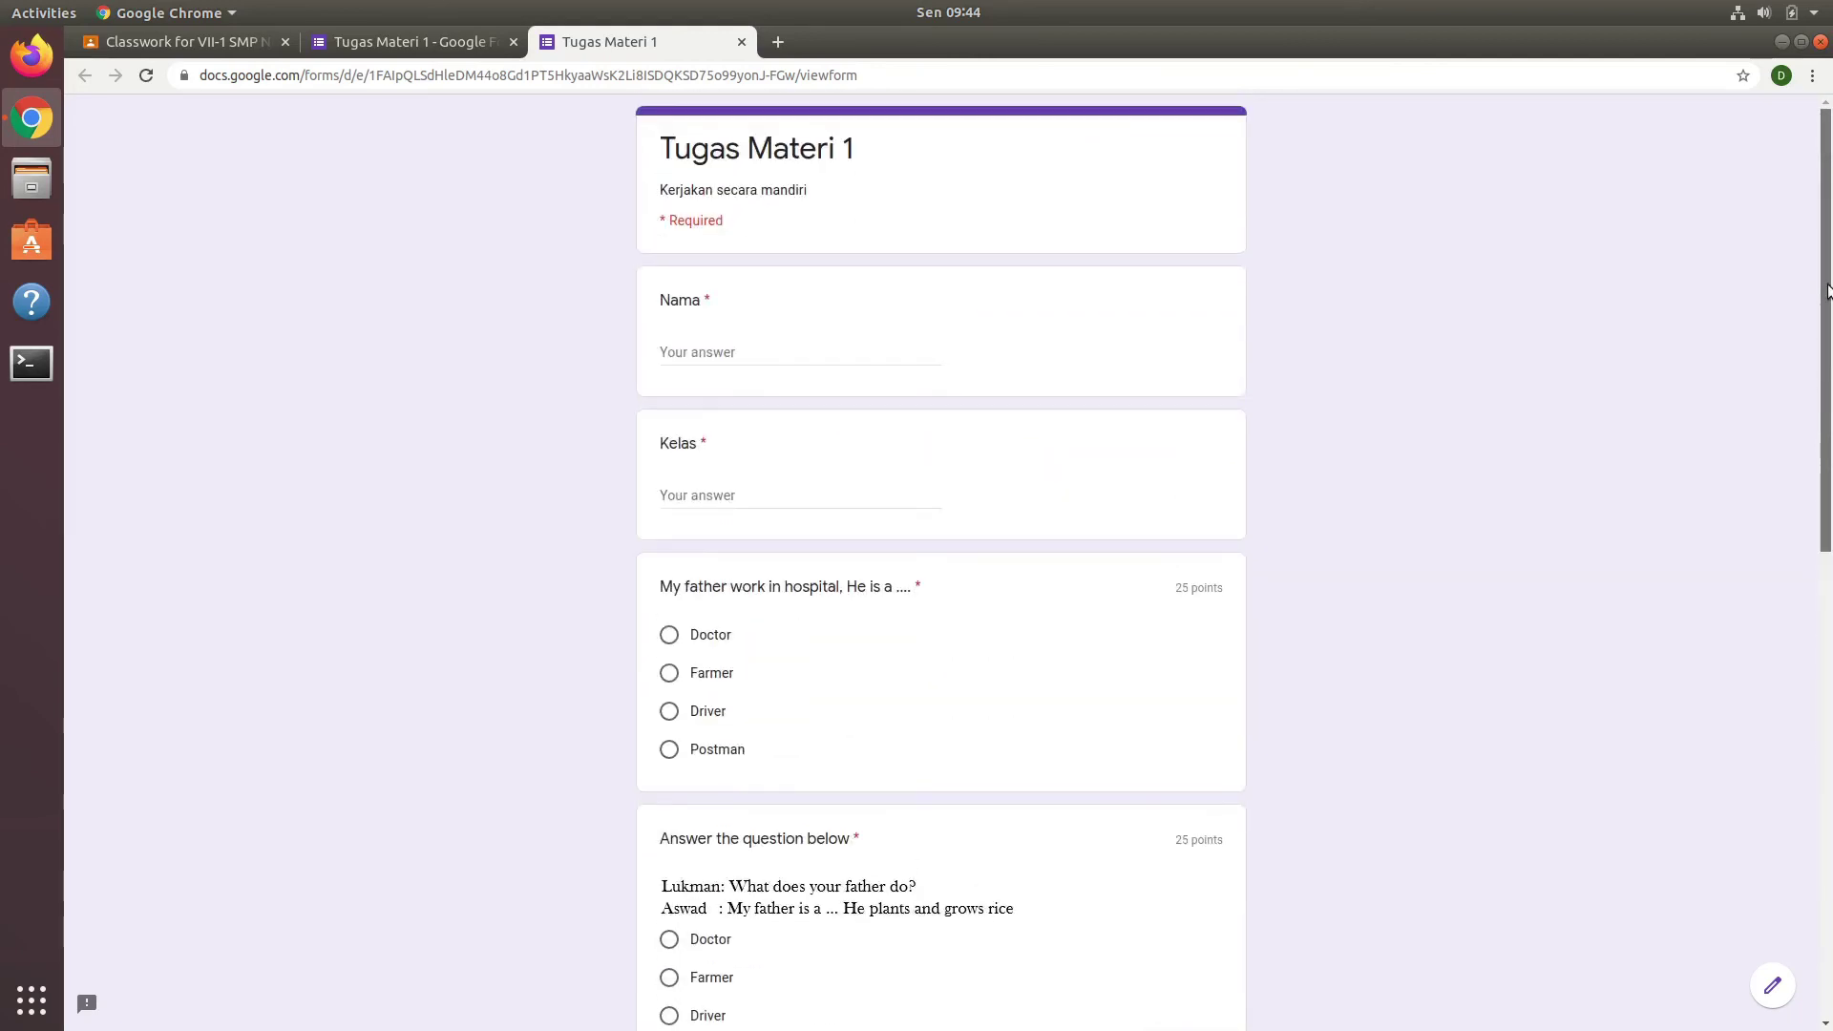
pyautogui.click(741, 42)
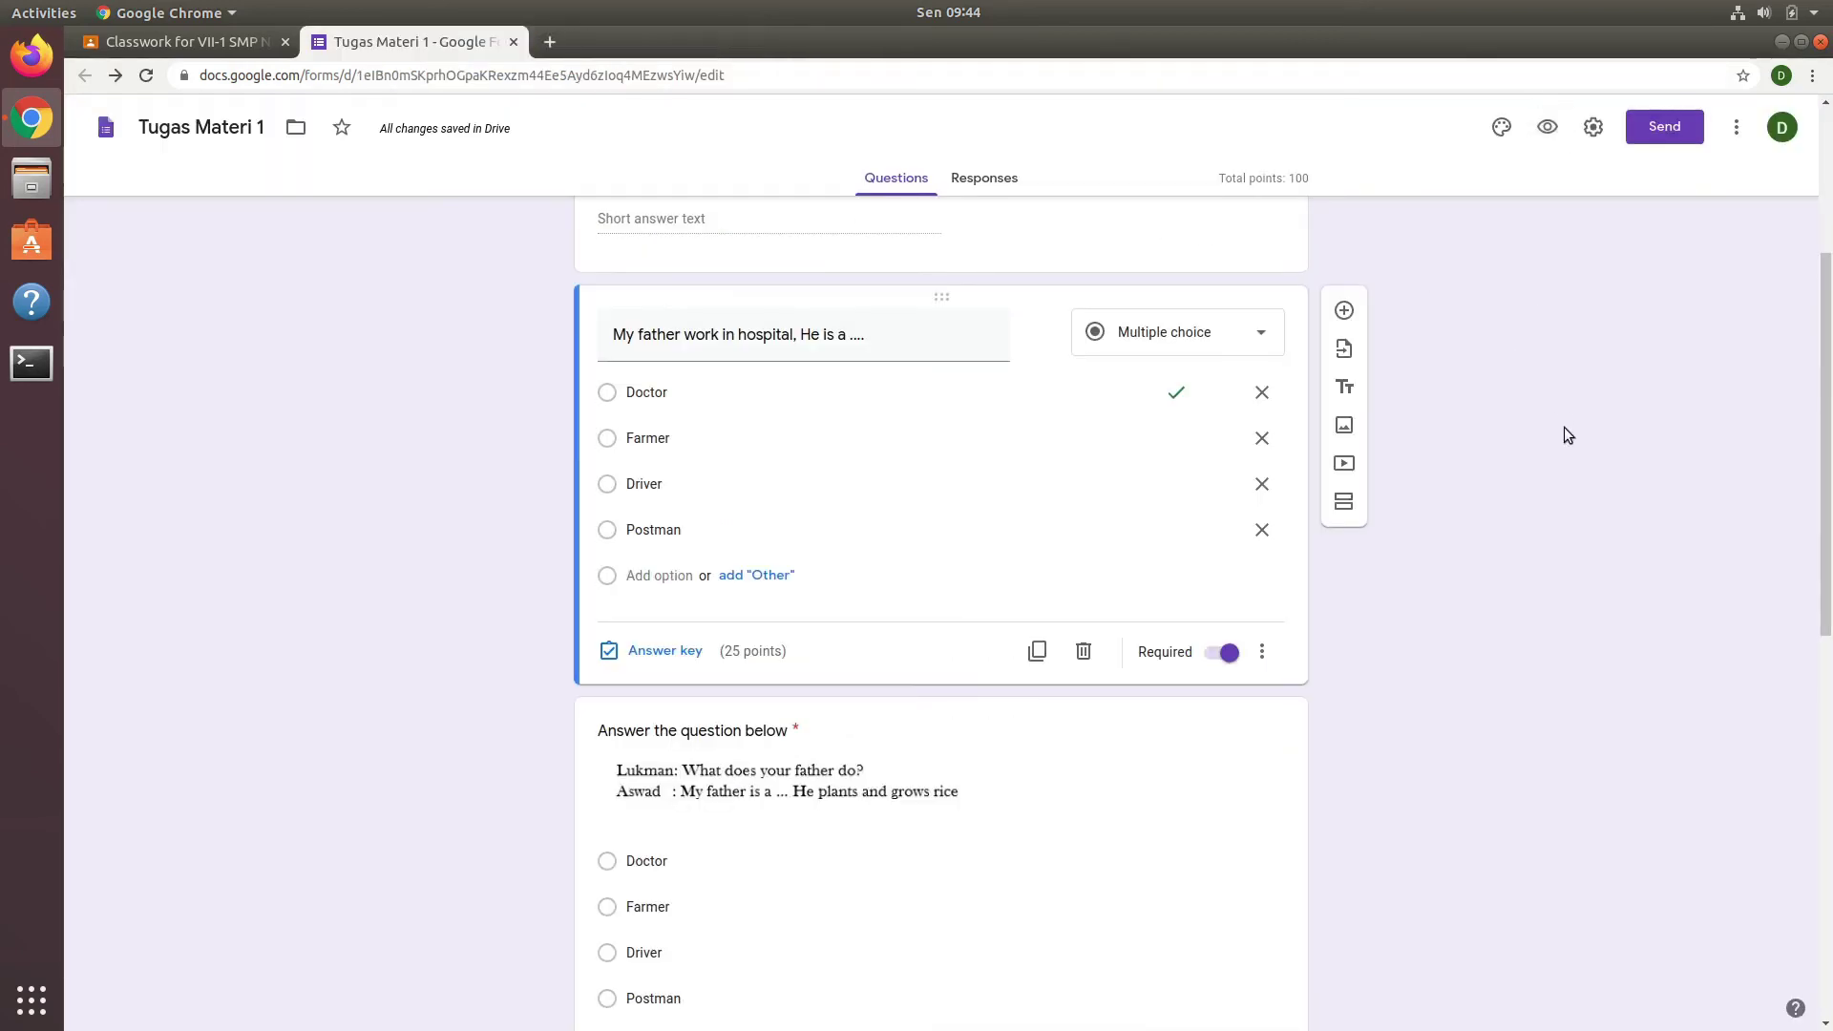
pyautogui.scroll(2, 1689, 420)
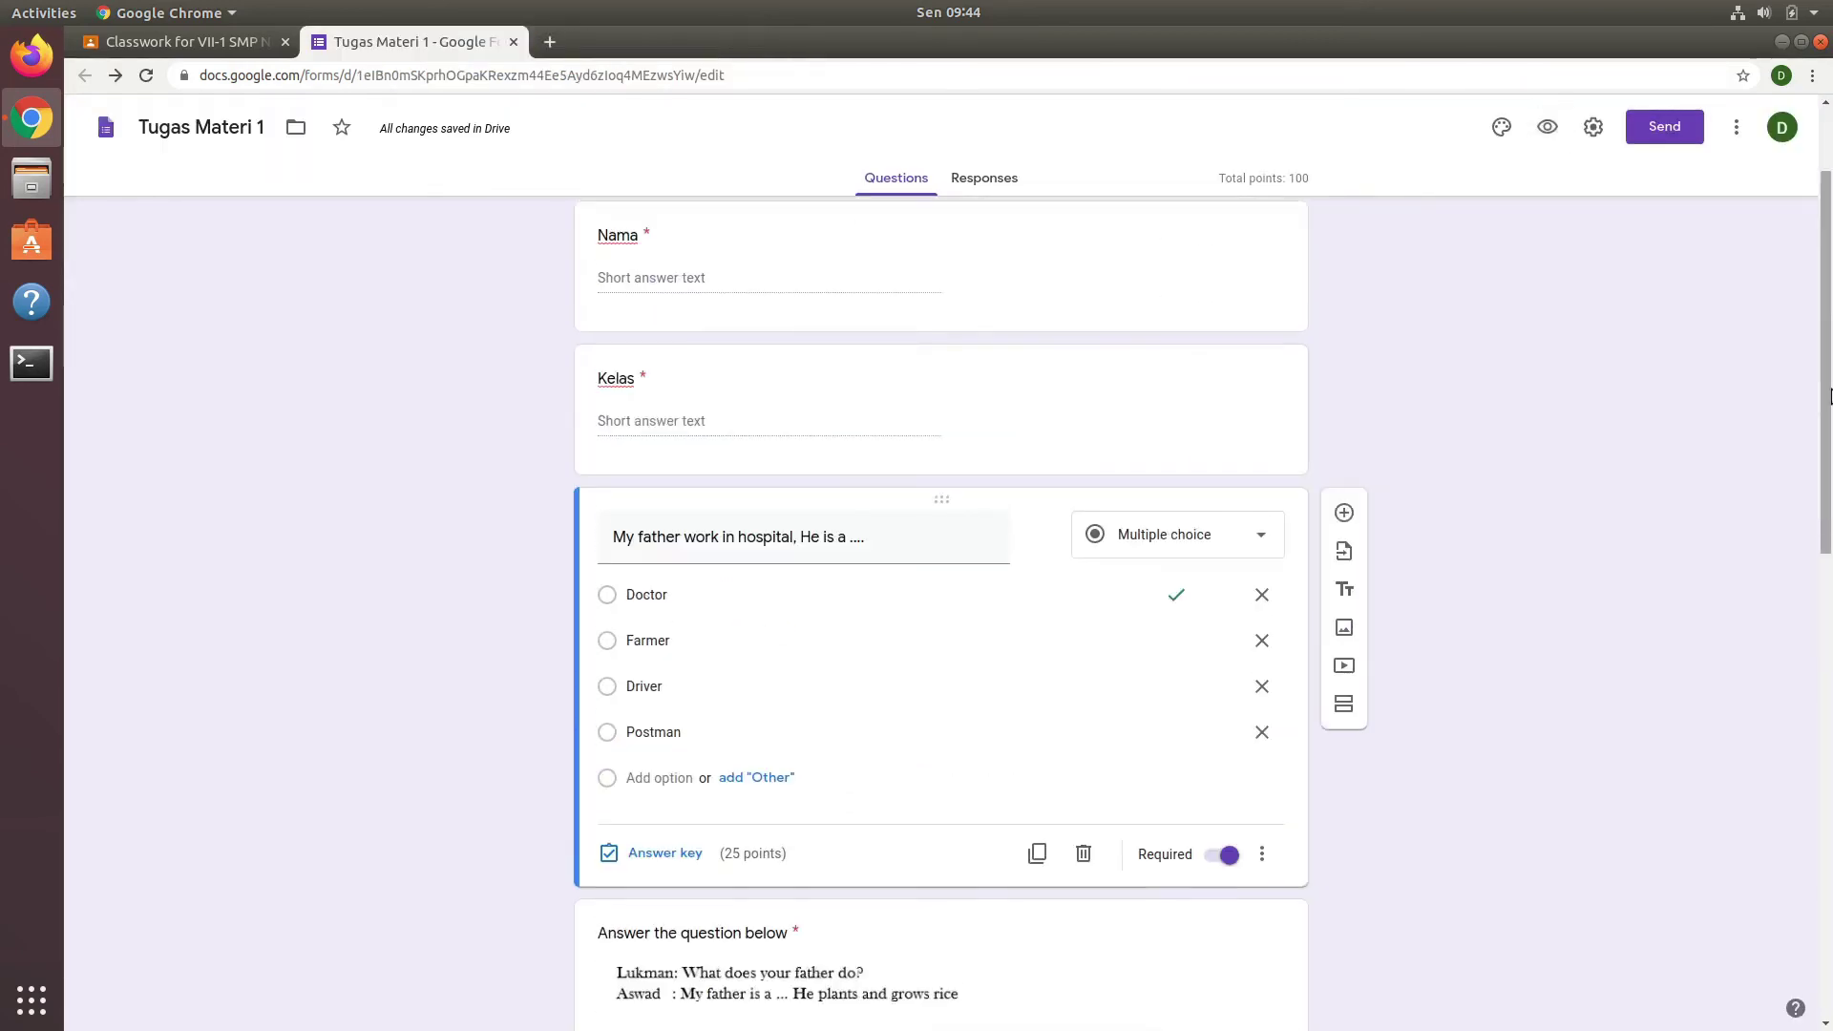
pyautogui.moveTo(1823, 409); pyautogui.dragTo(1829, 325)
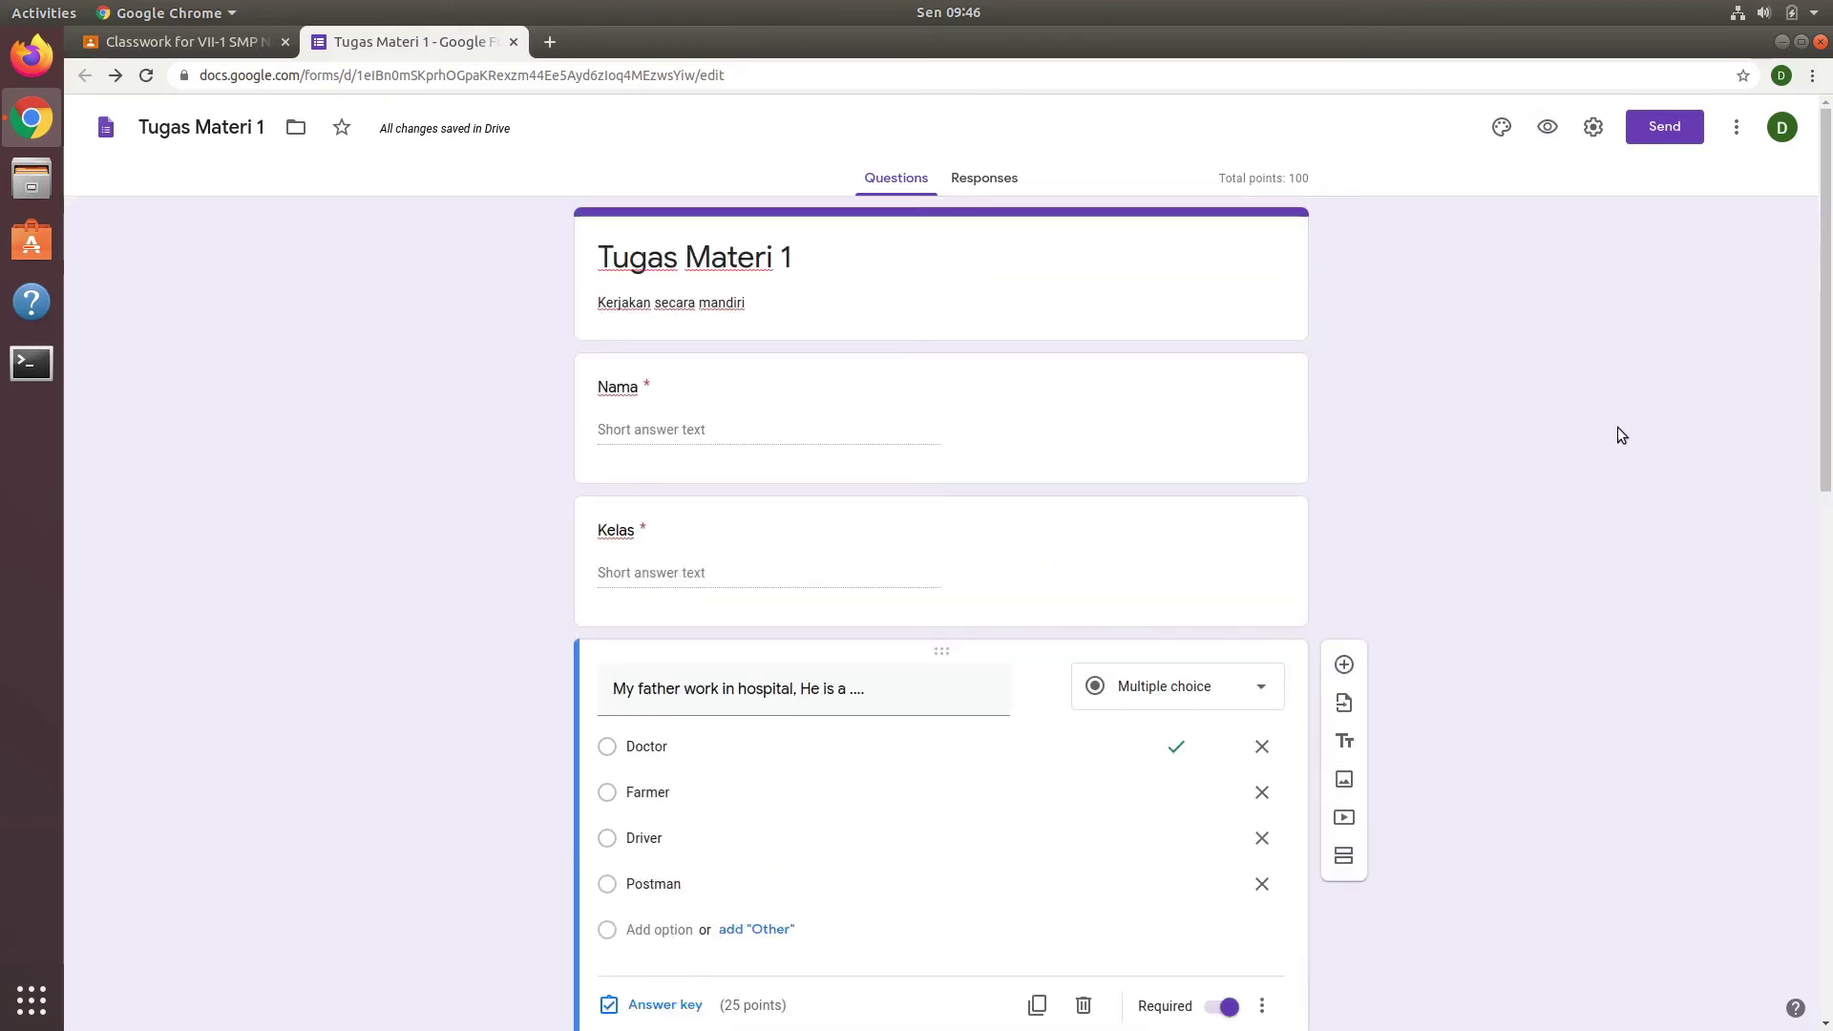
# Step: In the form settings, leave email collection off and limit each respondent to 1 response
pyautogui.click(1594, 132)
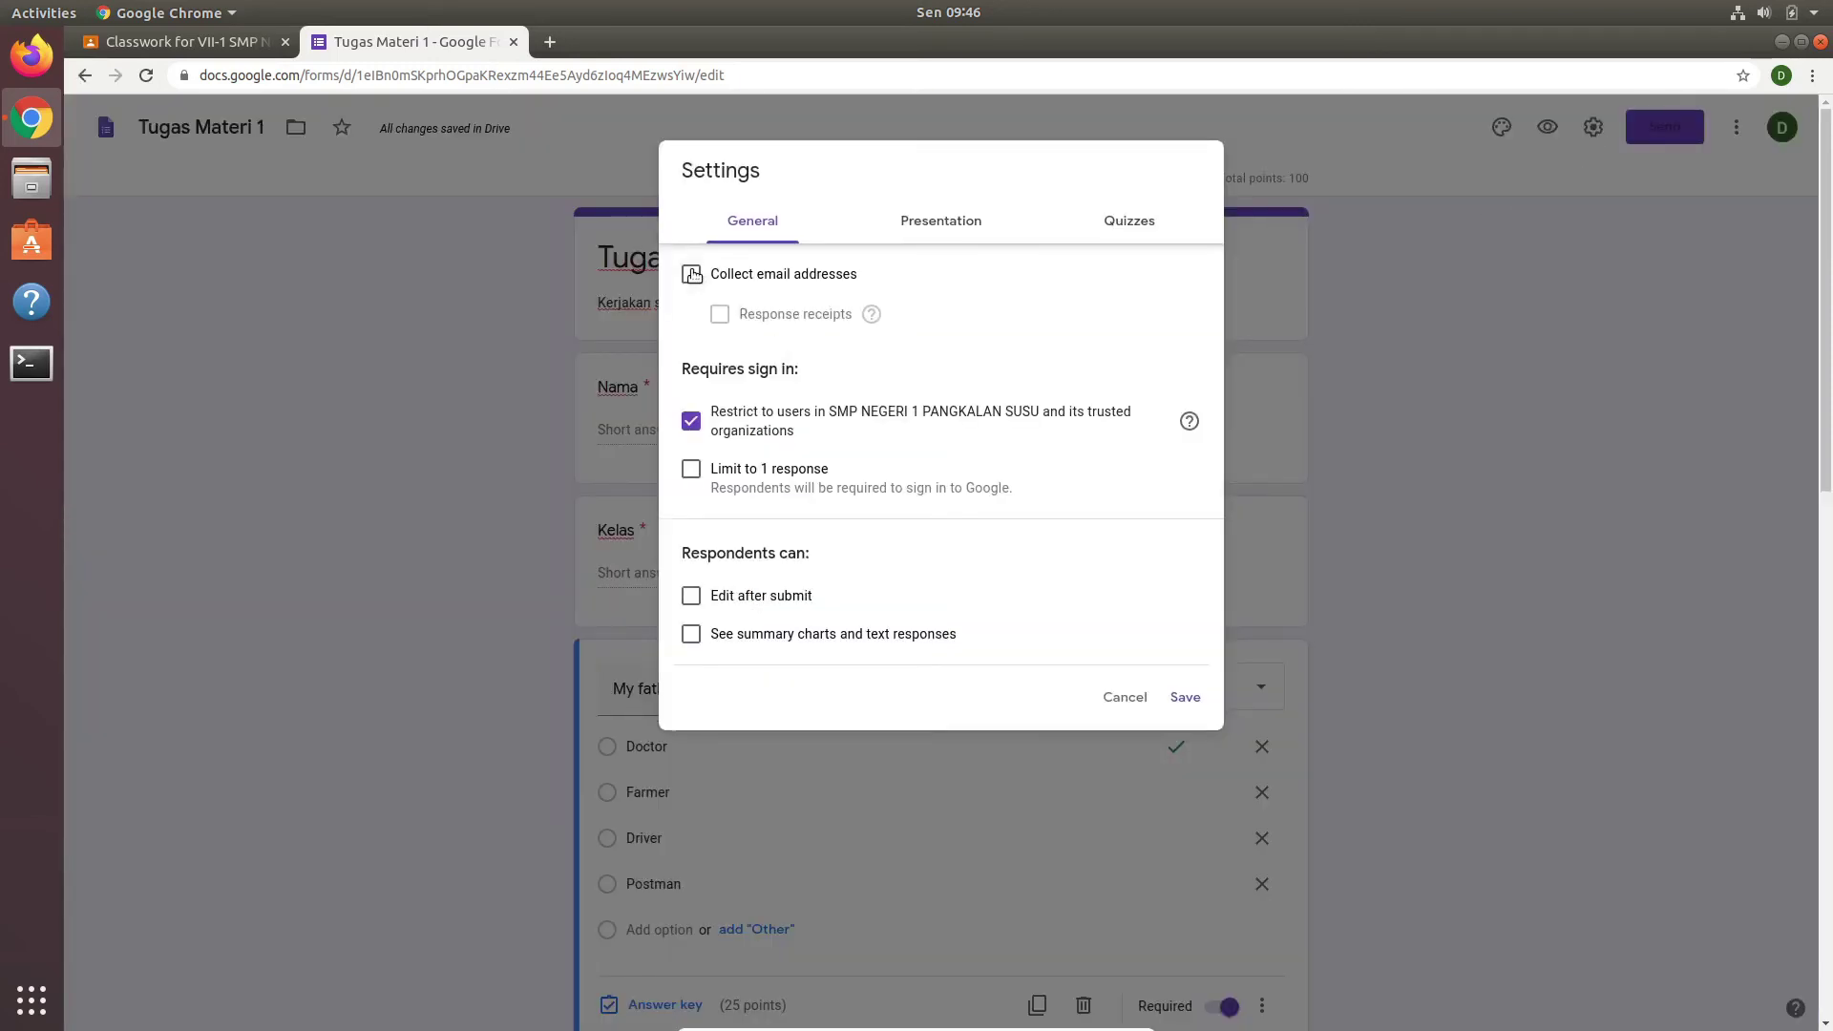
pyautogui.click(930, 222)
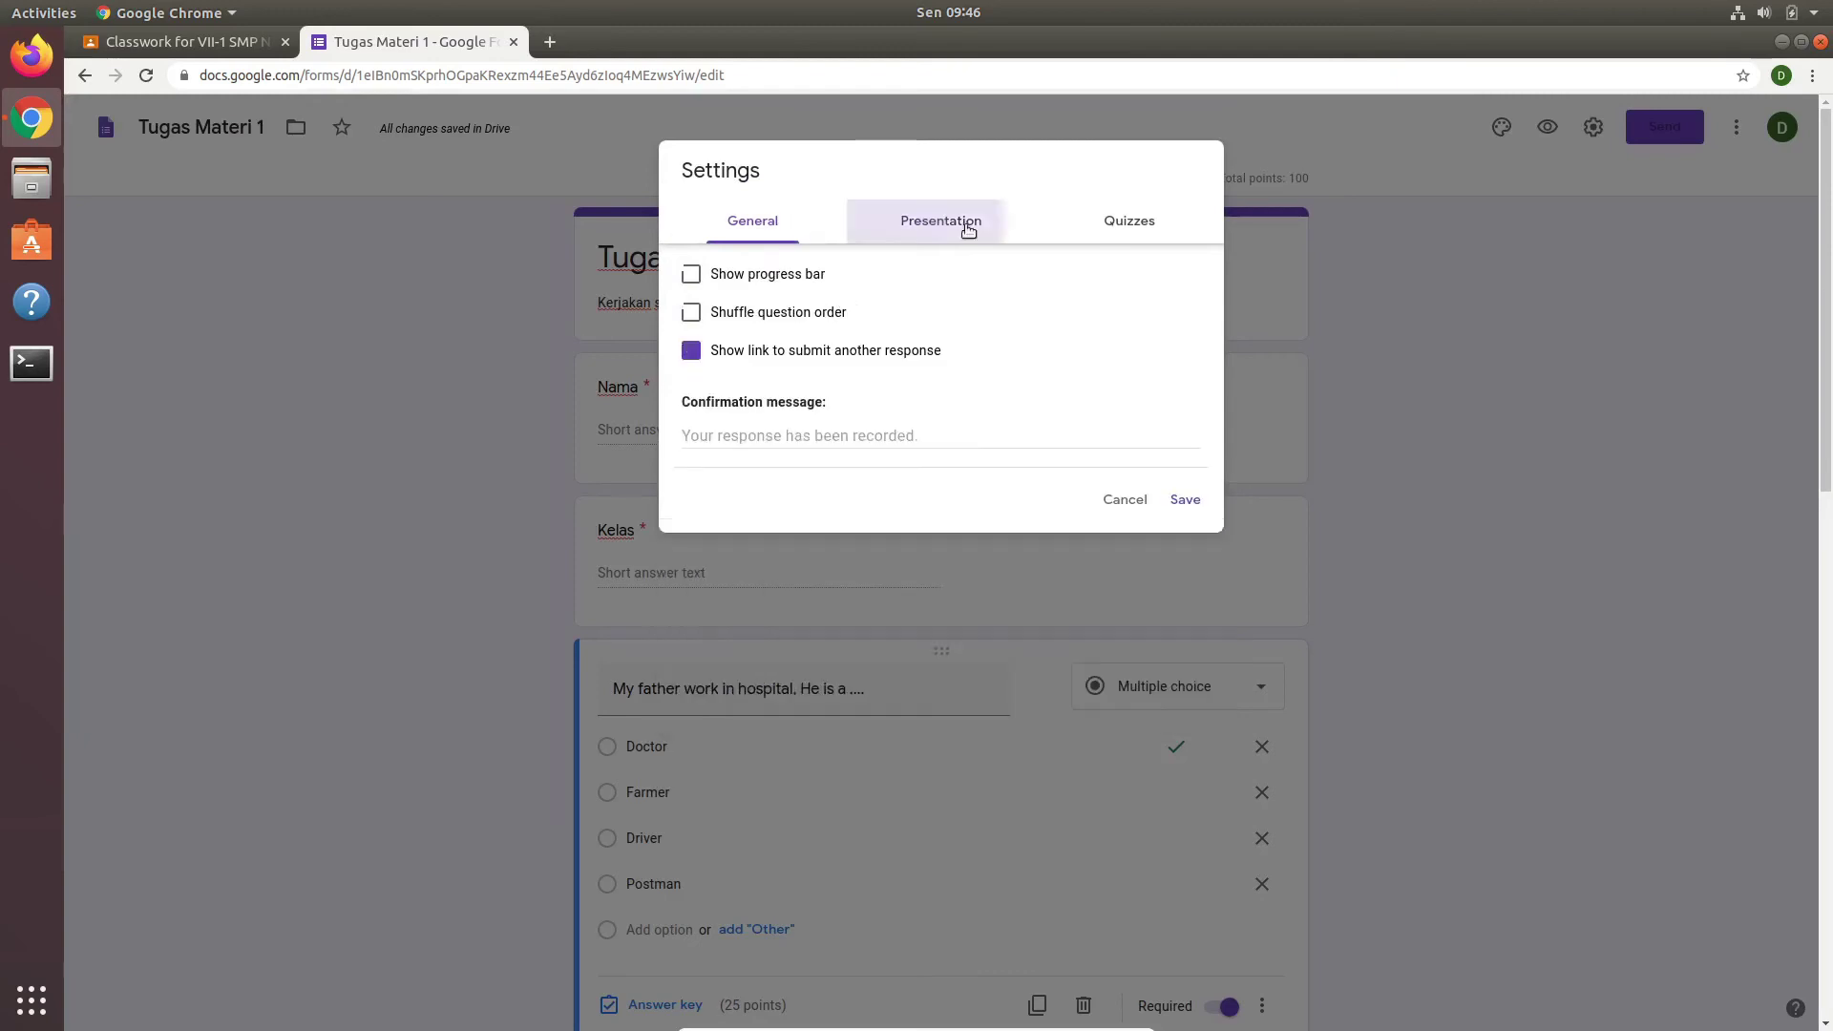
pyautogui.click(1136, 229)
pyautogui.click(754, 221)
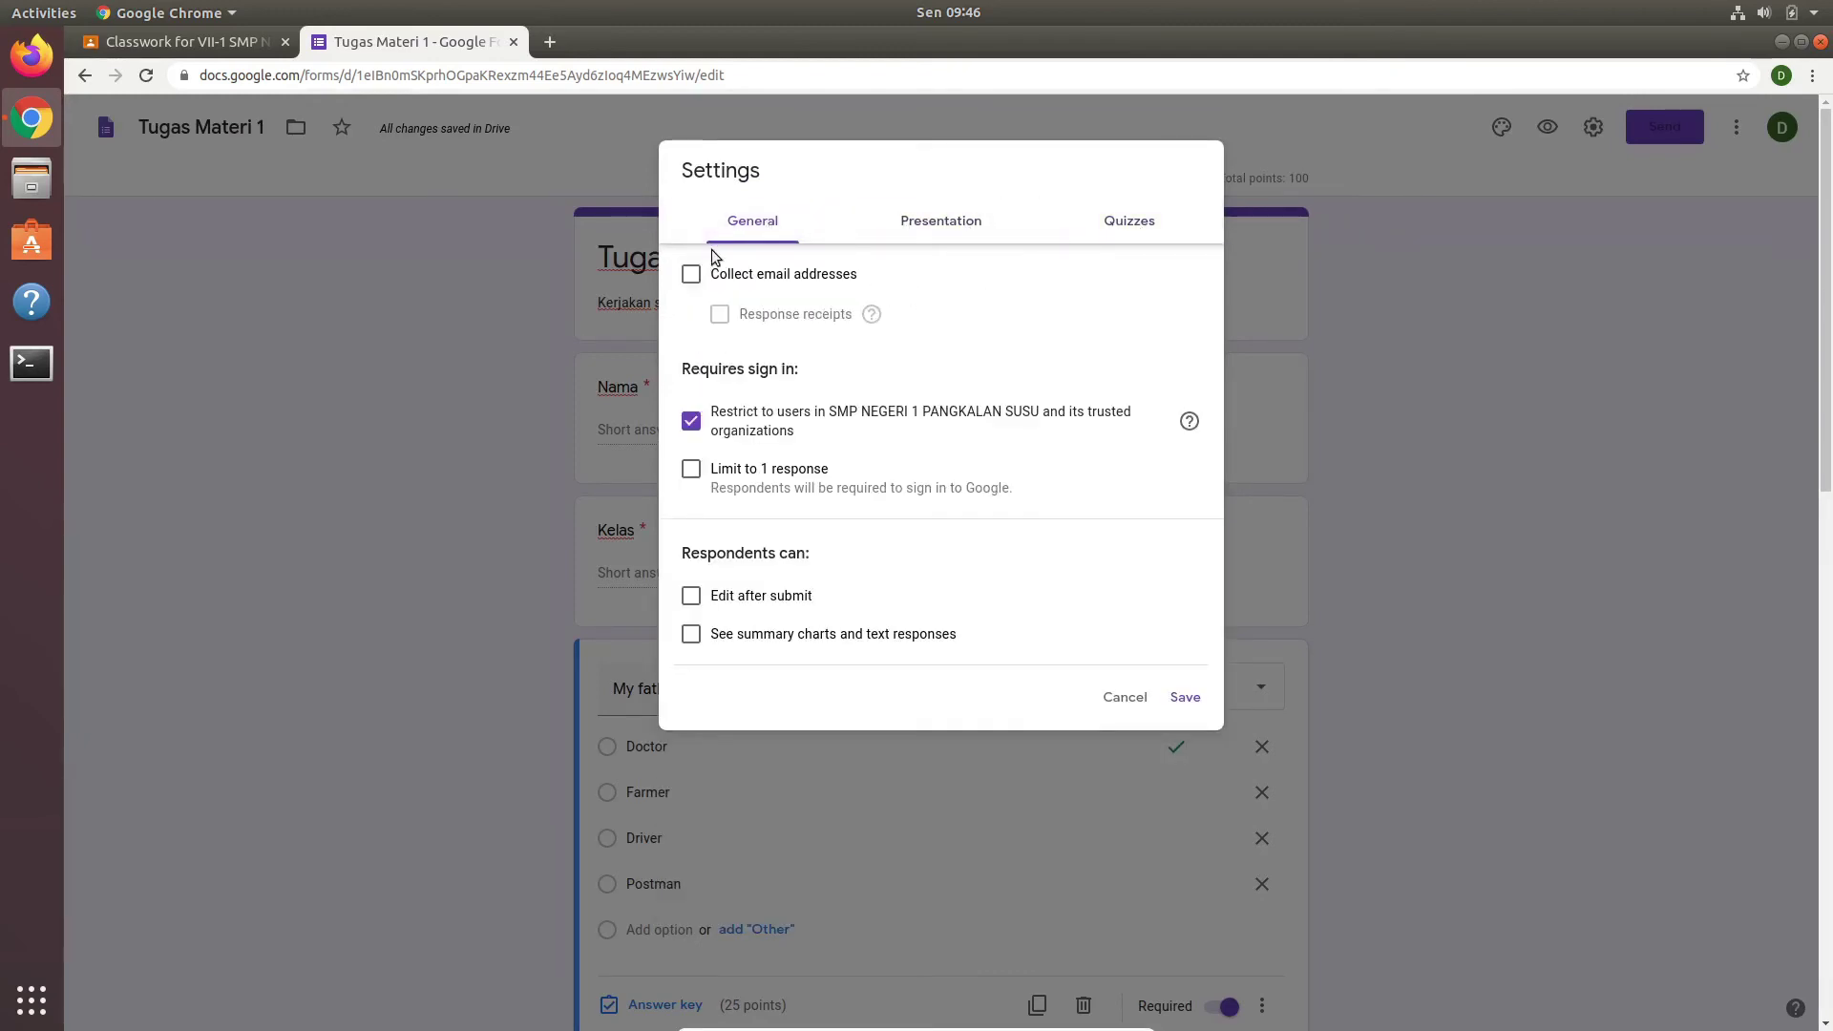
pyautogui.click(690, 279)
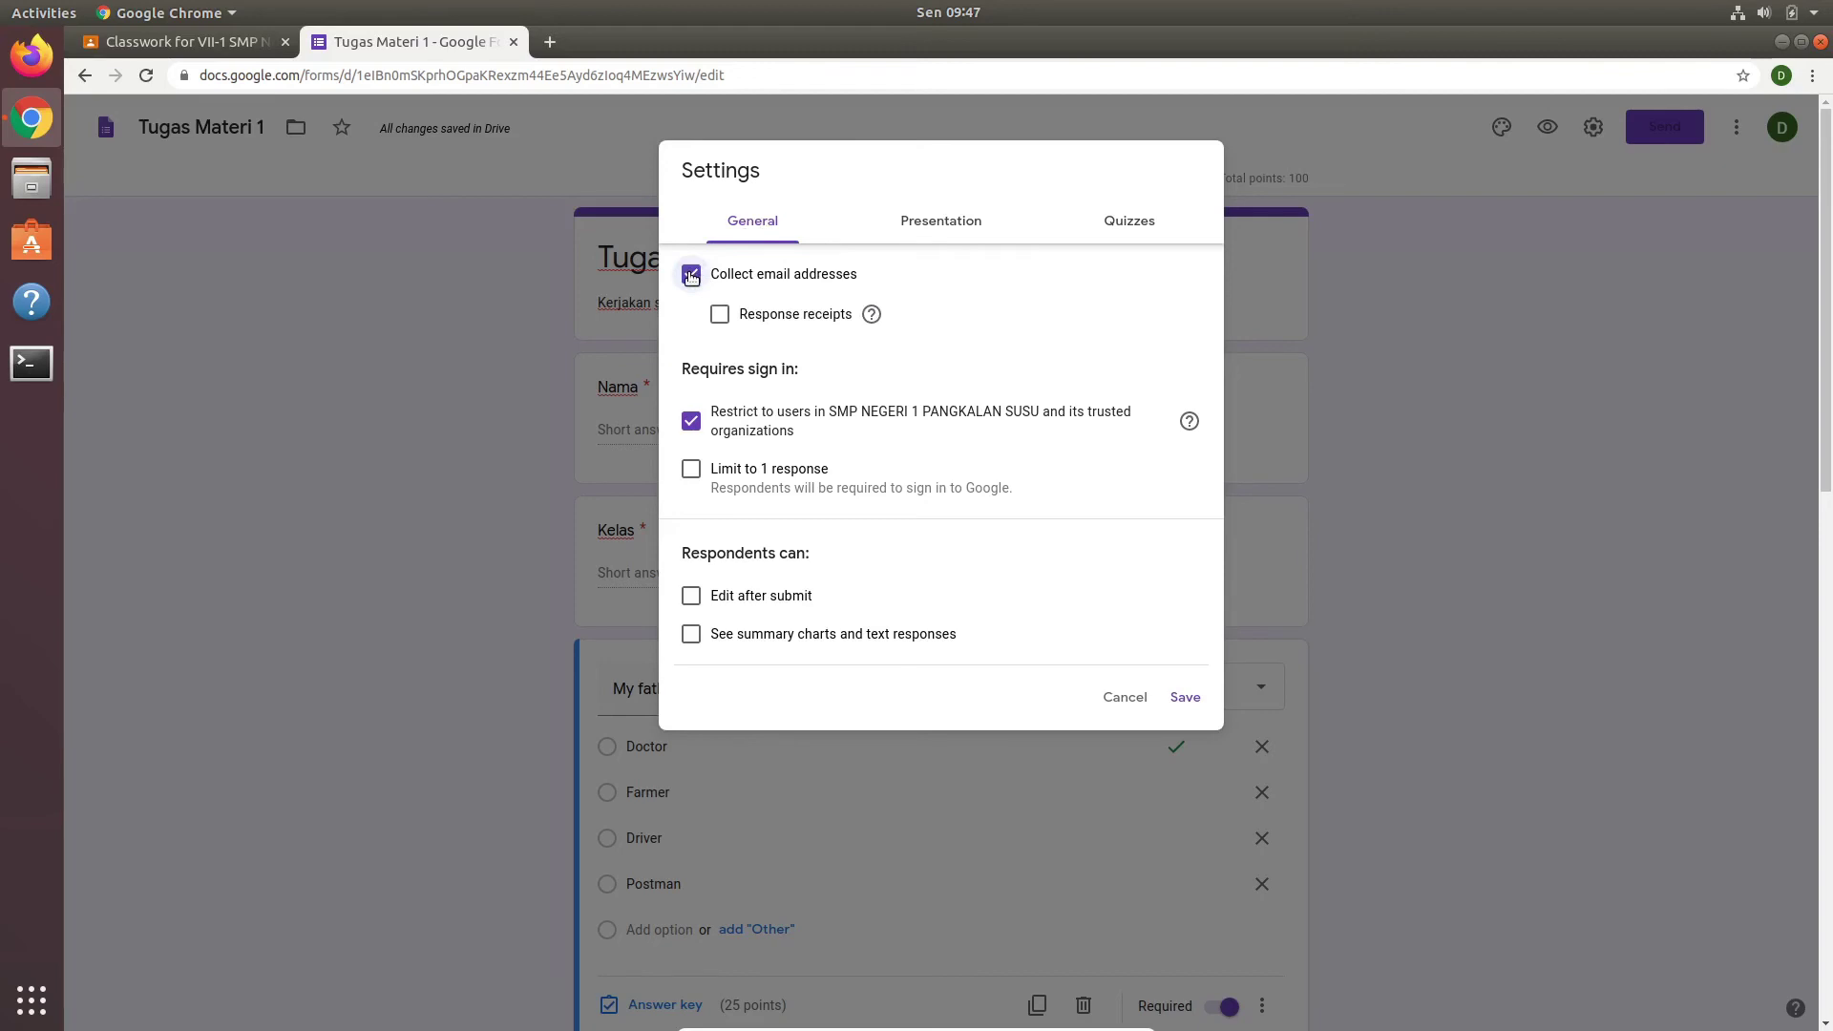
pyautogui.click(690, 278)
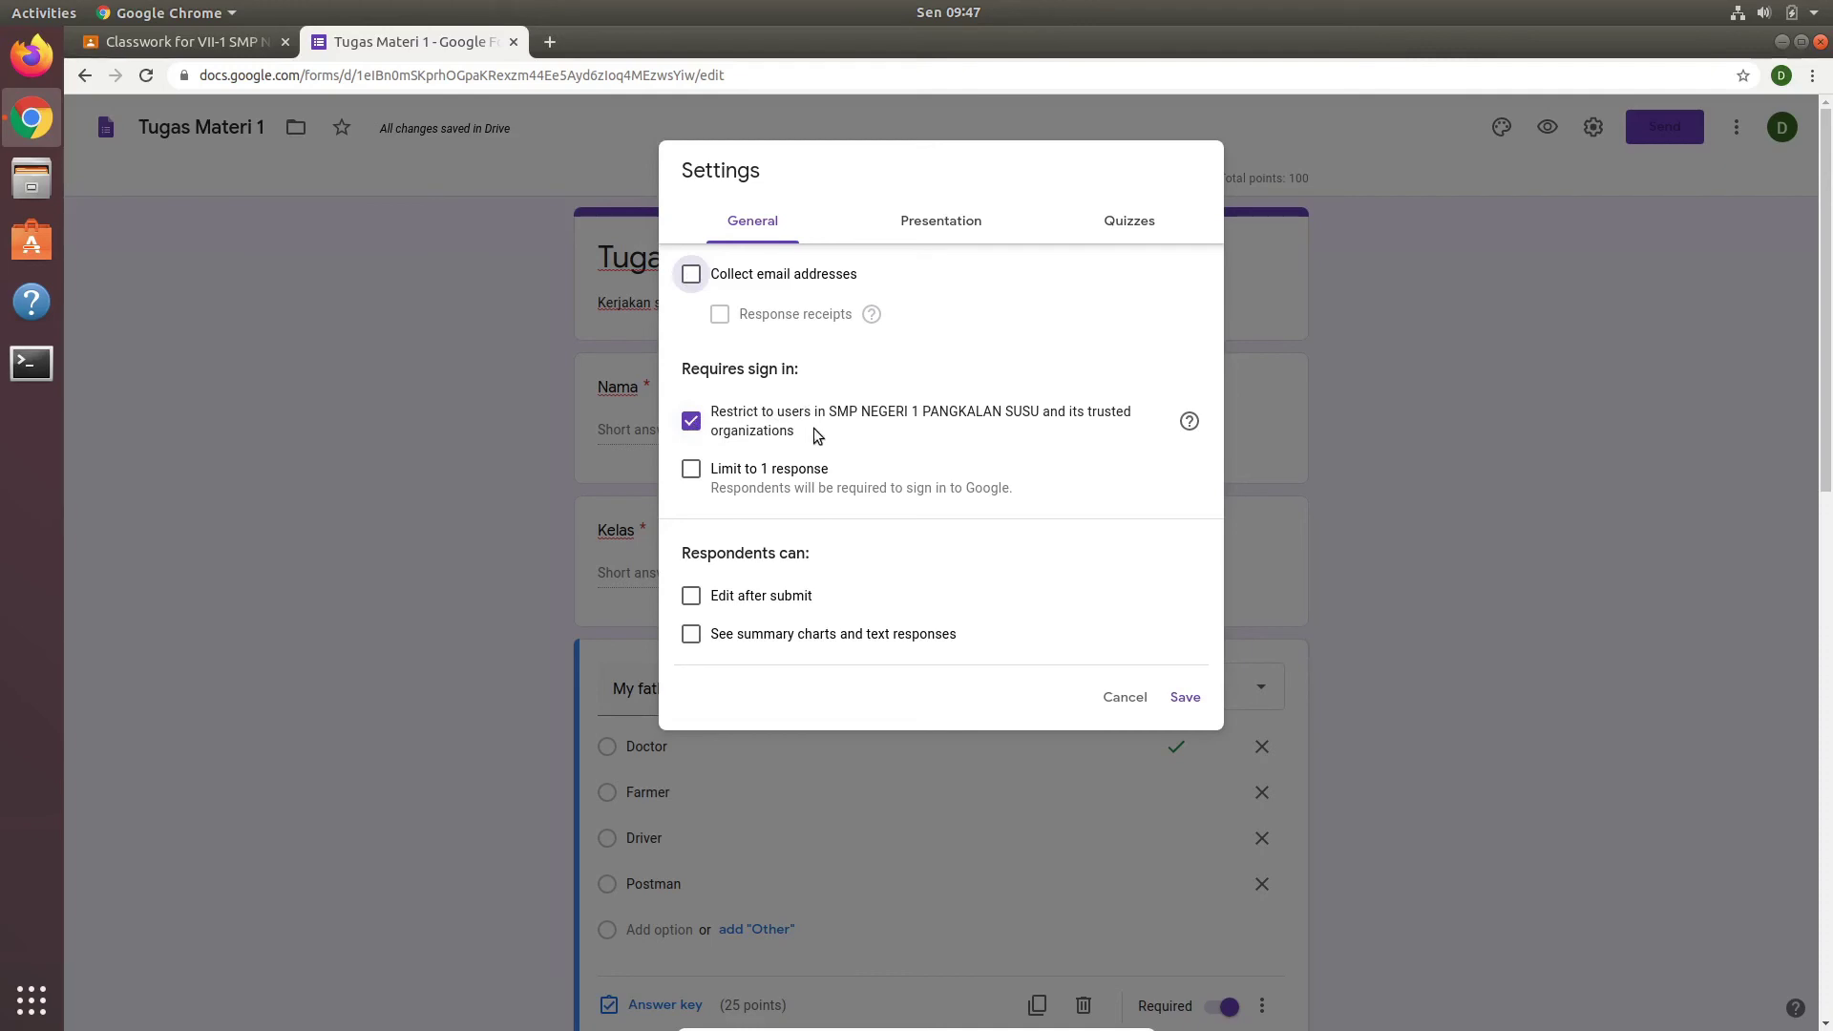
pyautogui.click(688, 473)
pyautogui.click(972, 230)
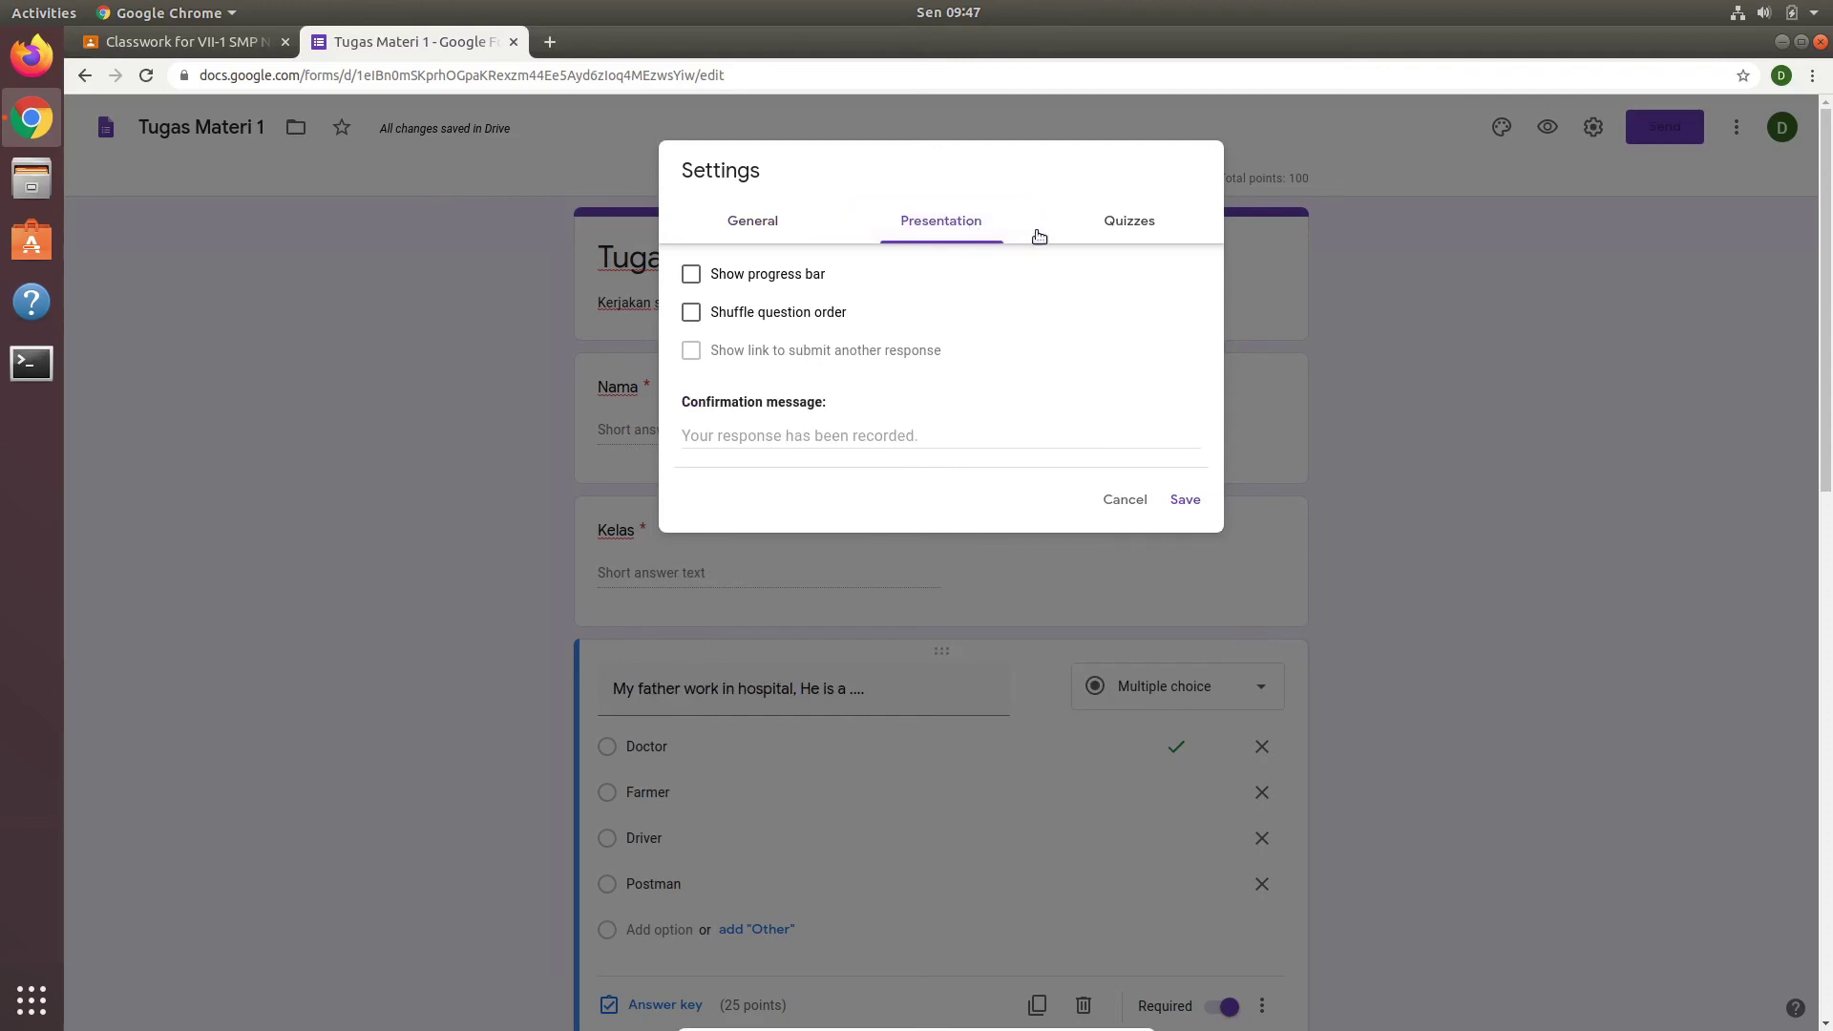
# Step: Turn on Shuffle question order in the Presentation settings
pyautogui.click(690, 315)
pyautogui.click(1144, 224)
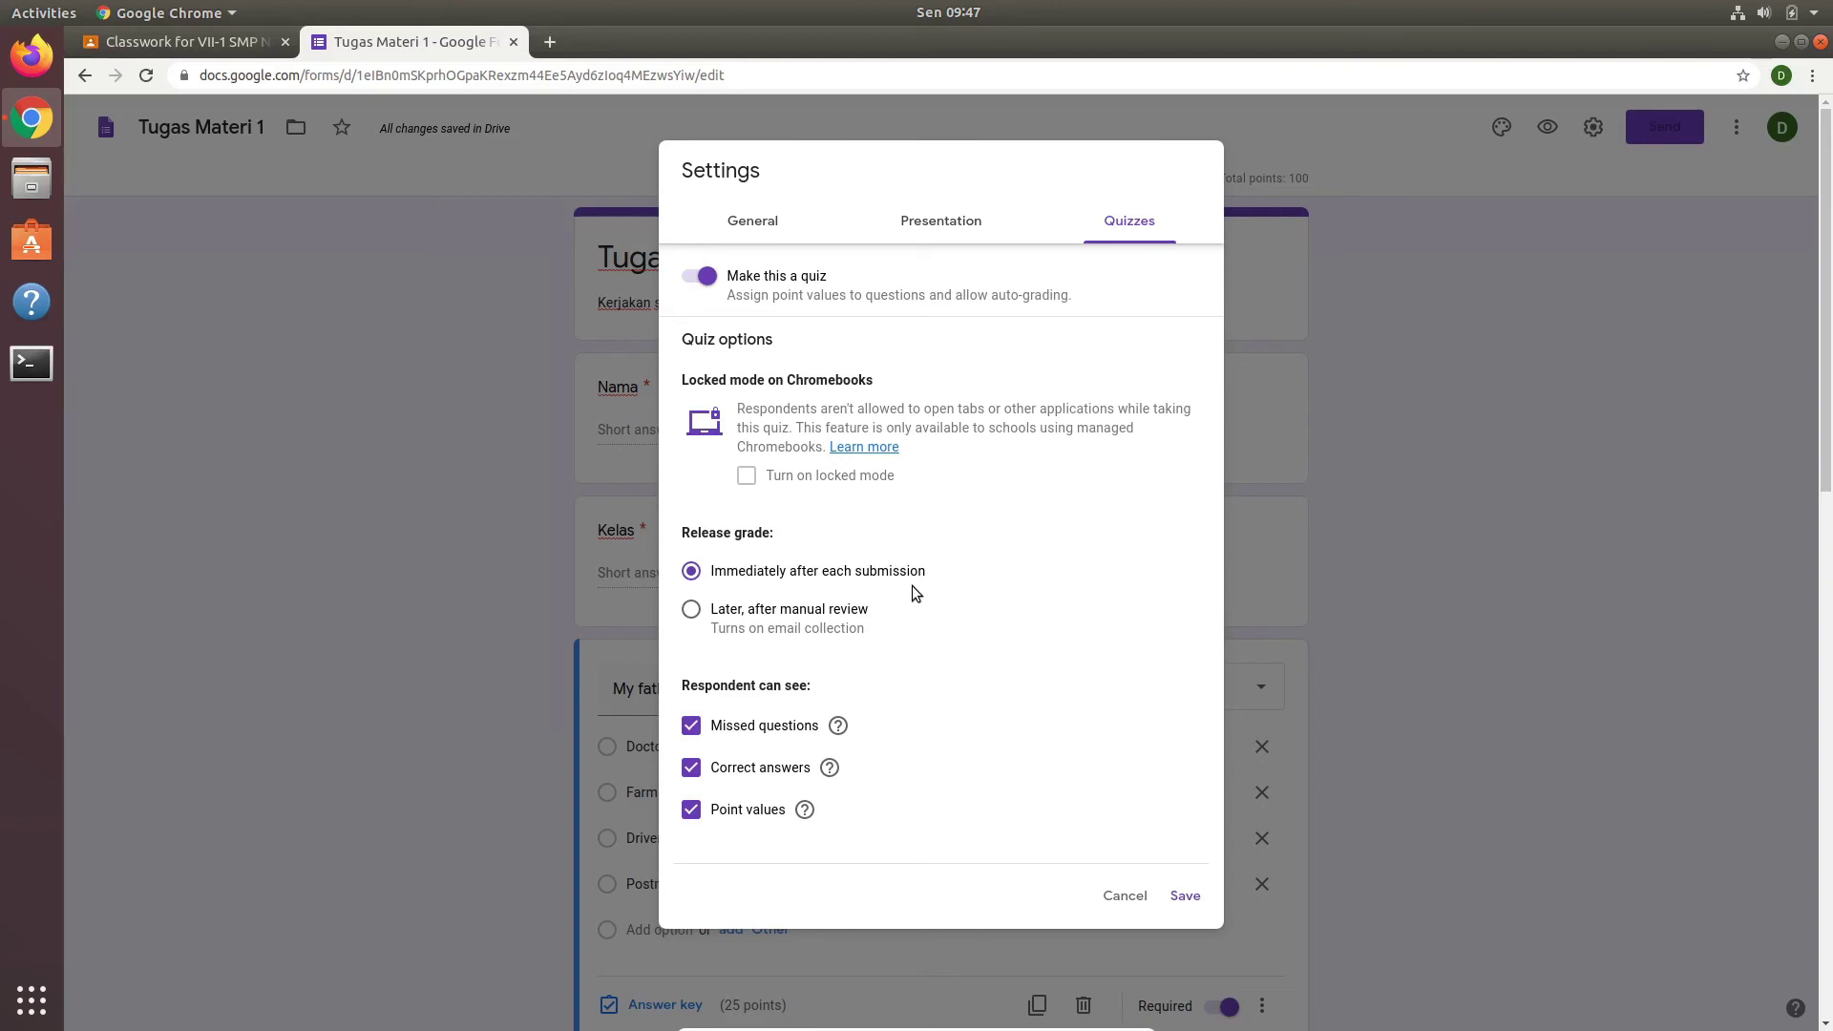
# Step: Release grades immediately after each submission, hide correct answers, and save the settings
pyautogui.click(702, 621)
pyautogui.click(693, 574)
pyautogui.click(691, 767)
pyautogui.click(1185, 895)
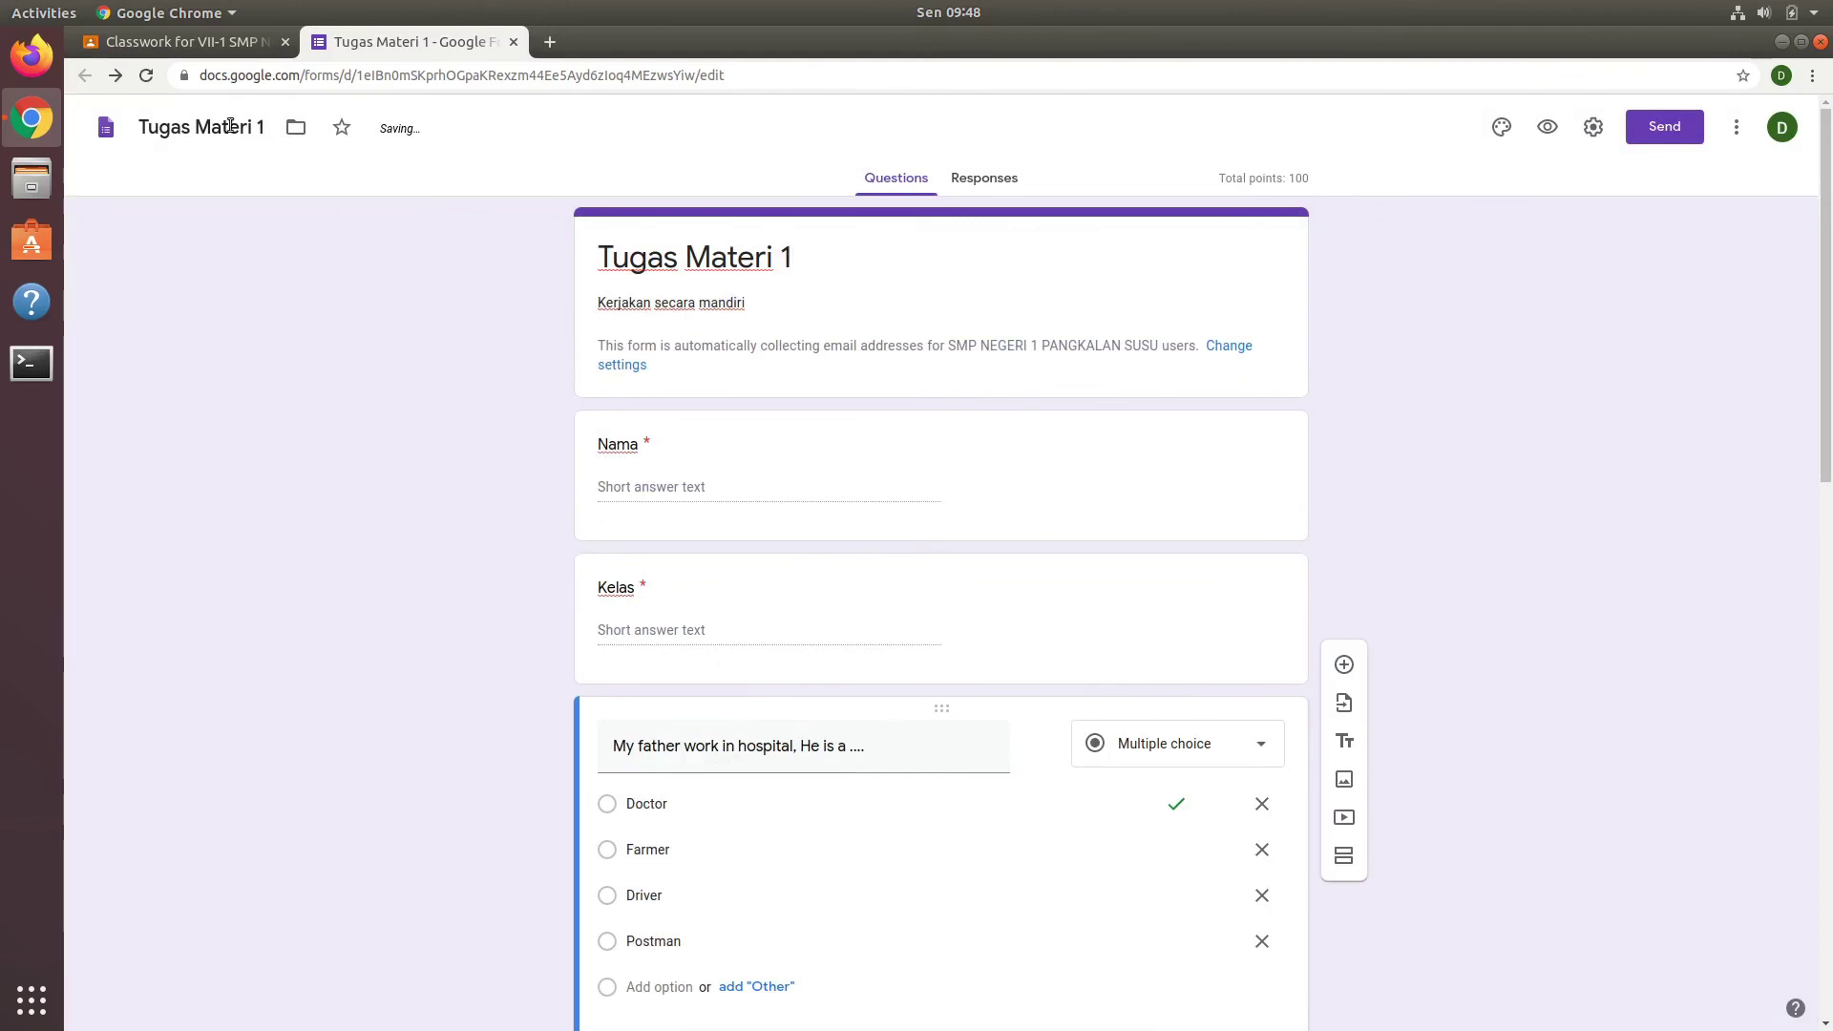
# Step: In the Classroom assignment draft, keep 100 points and leave the class selection unchanged
pyautogui.click(153, 45)
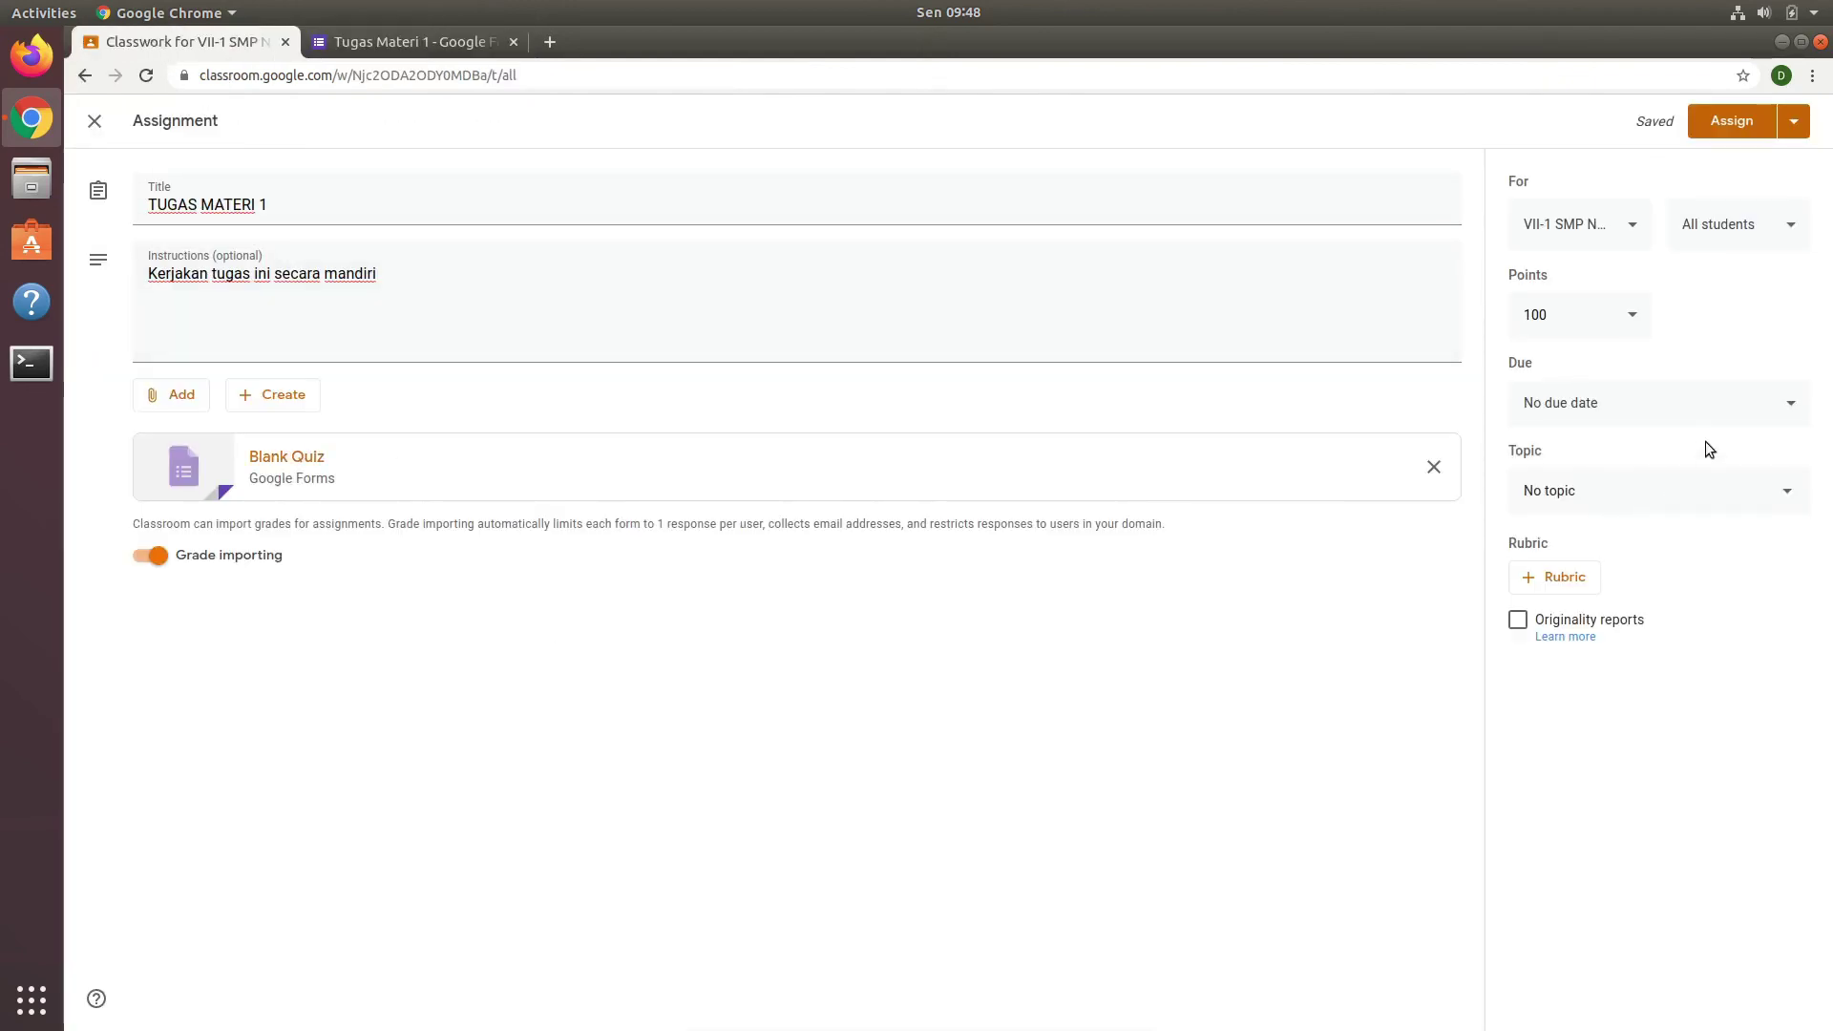
pyautogui.click(1632, 315)
pyautogui.click(1705, 329)
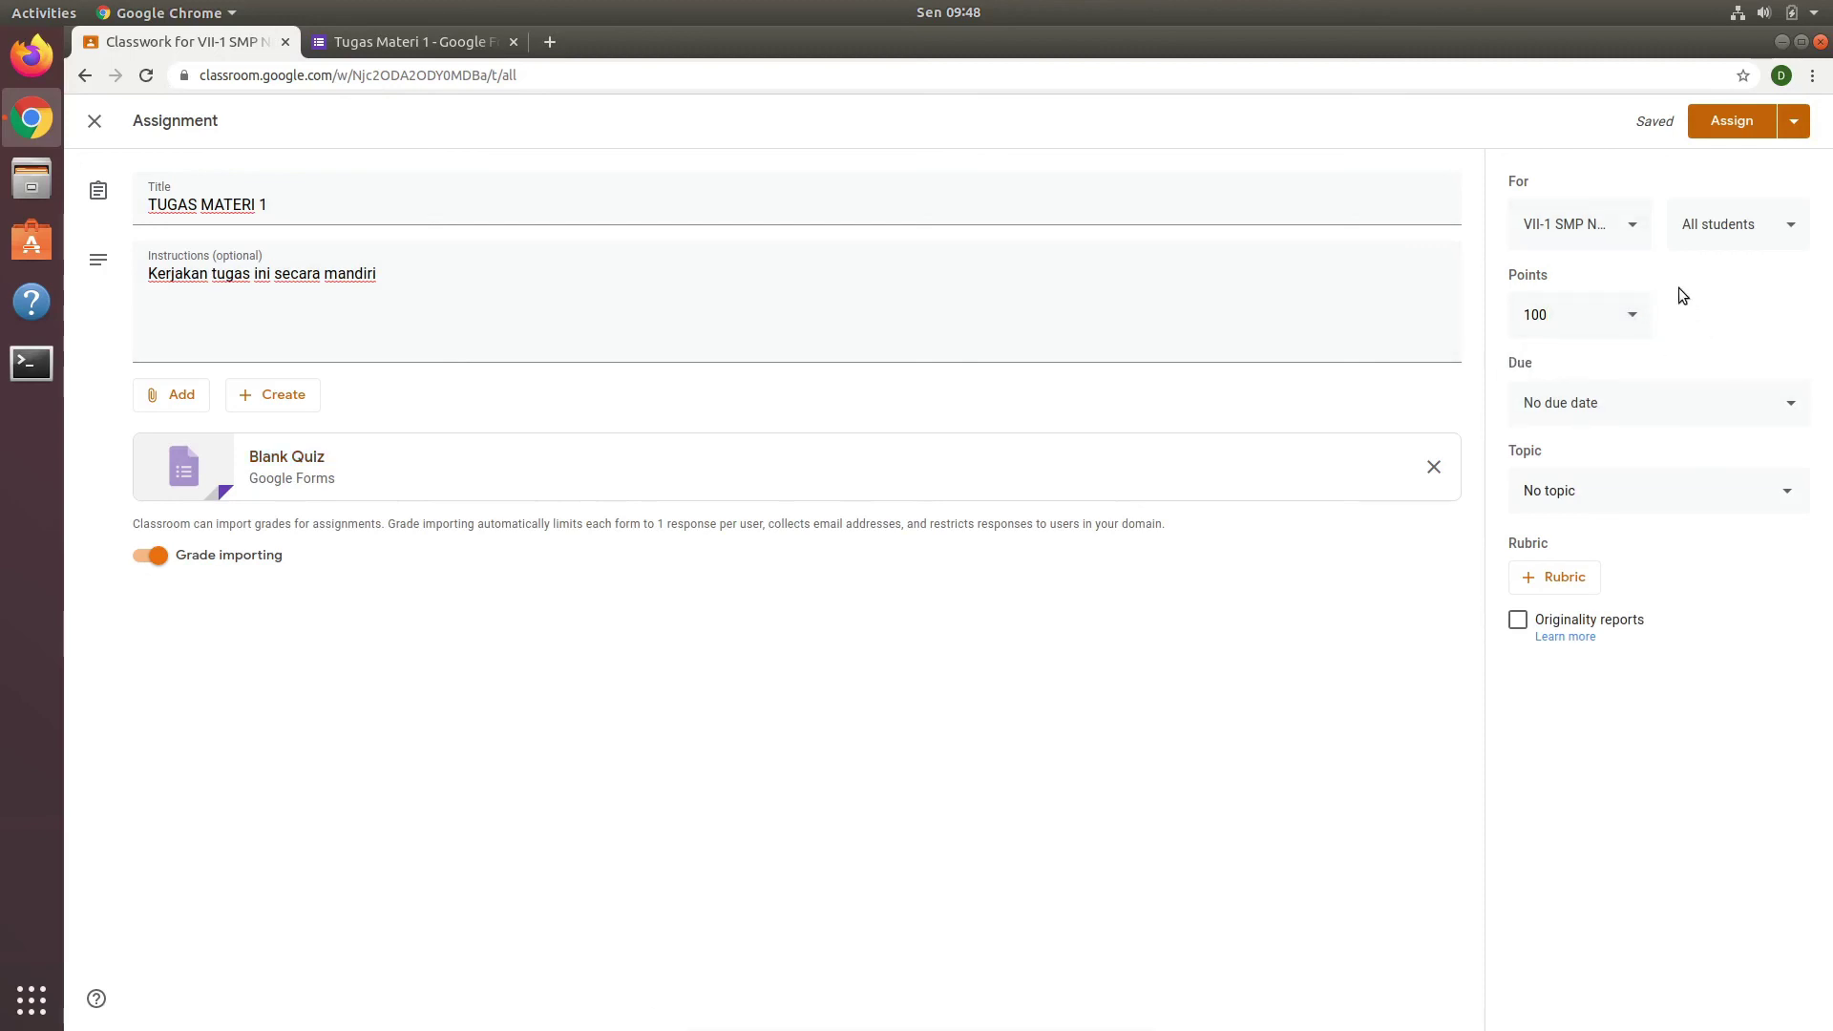
pyautogui.click(1634, 225)
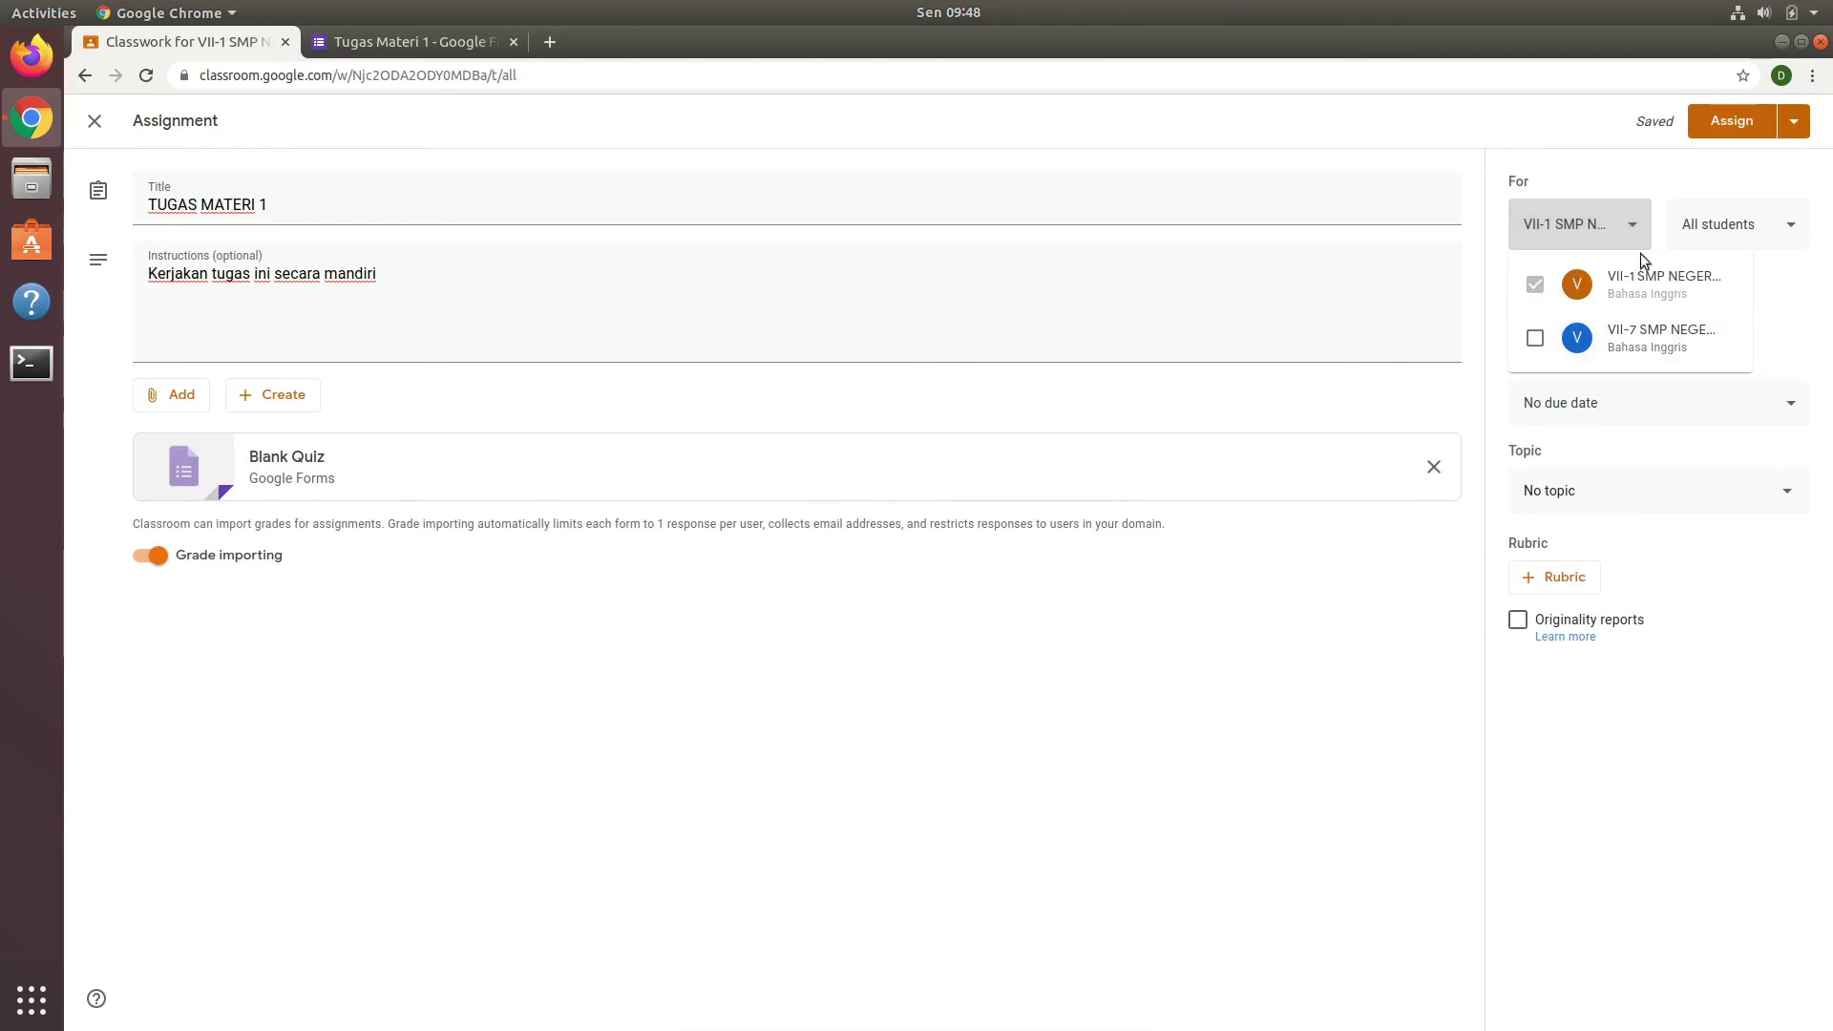
pyautogui.click(1810, 311)
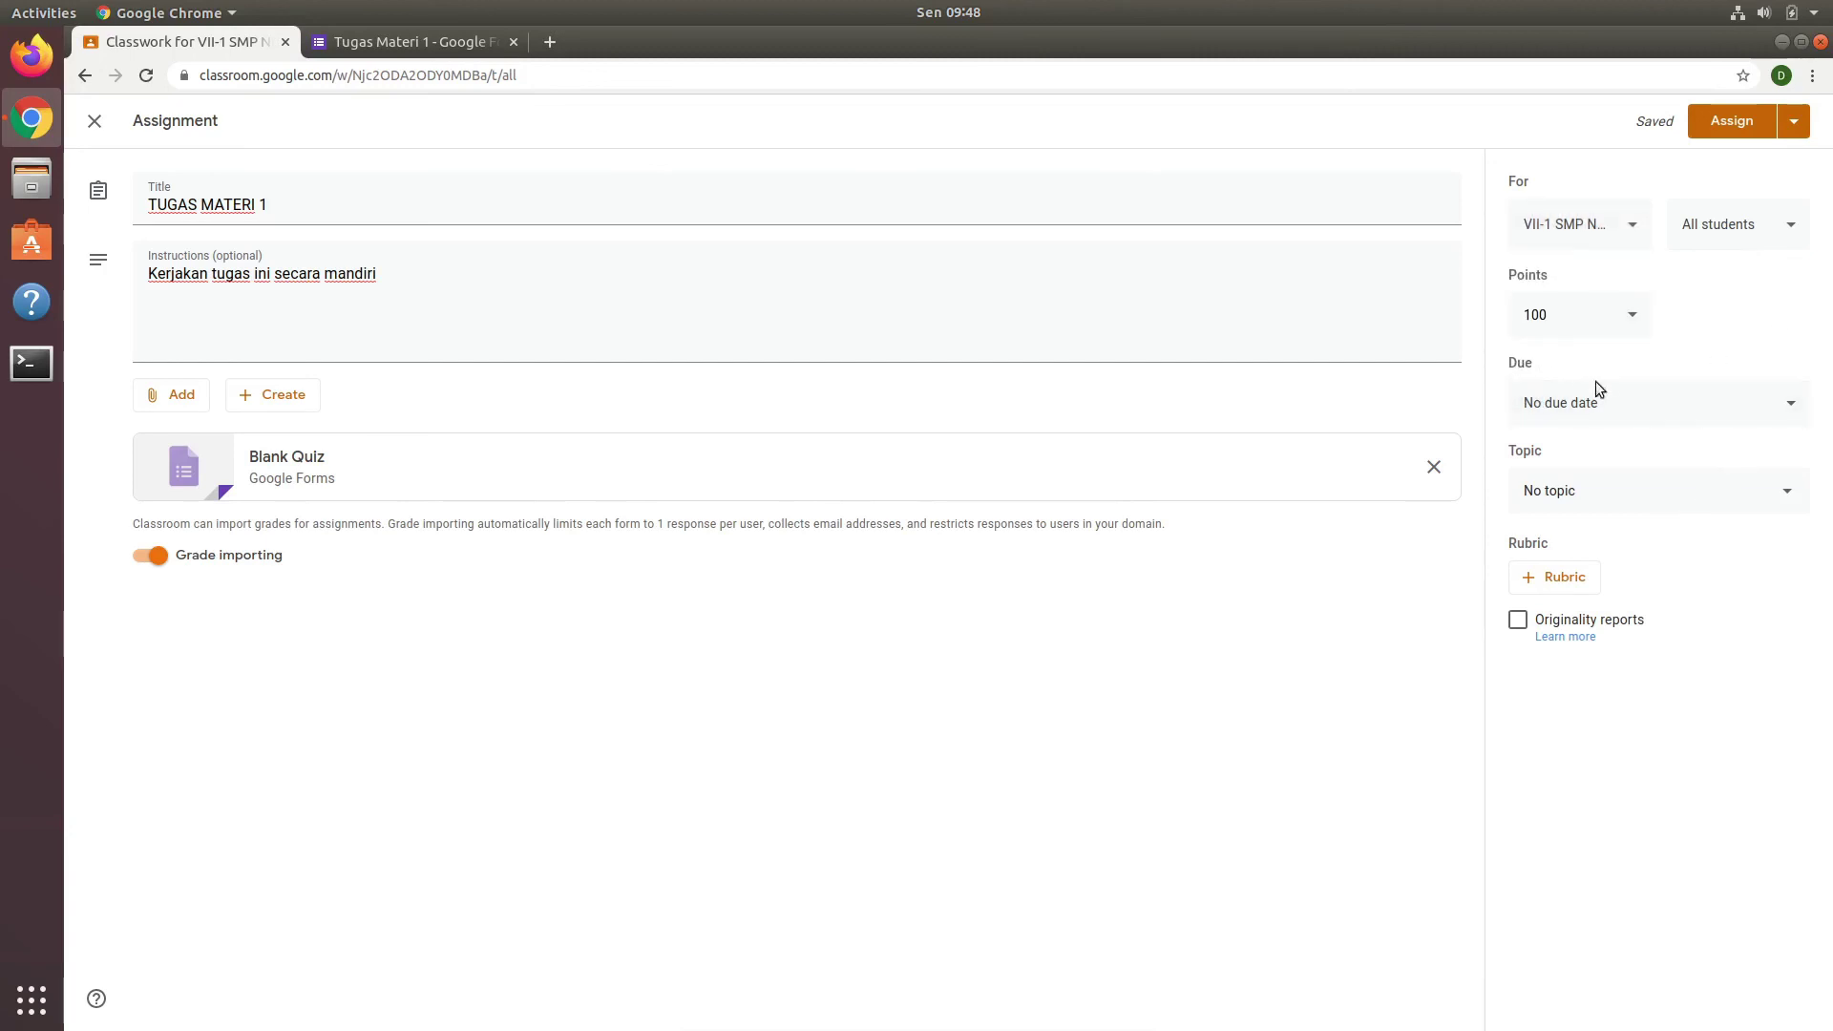
# Step: Set the due date to tomorrow, Apr 7, 2020, and assign TUGAS MATERI 1
pyautogui.click(1666, 404)
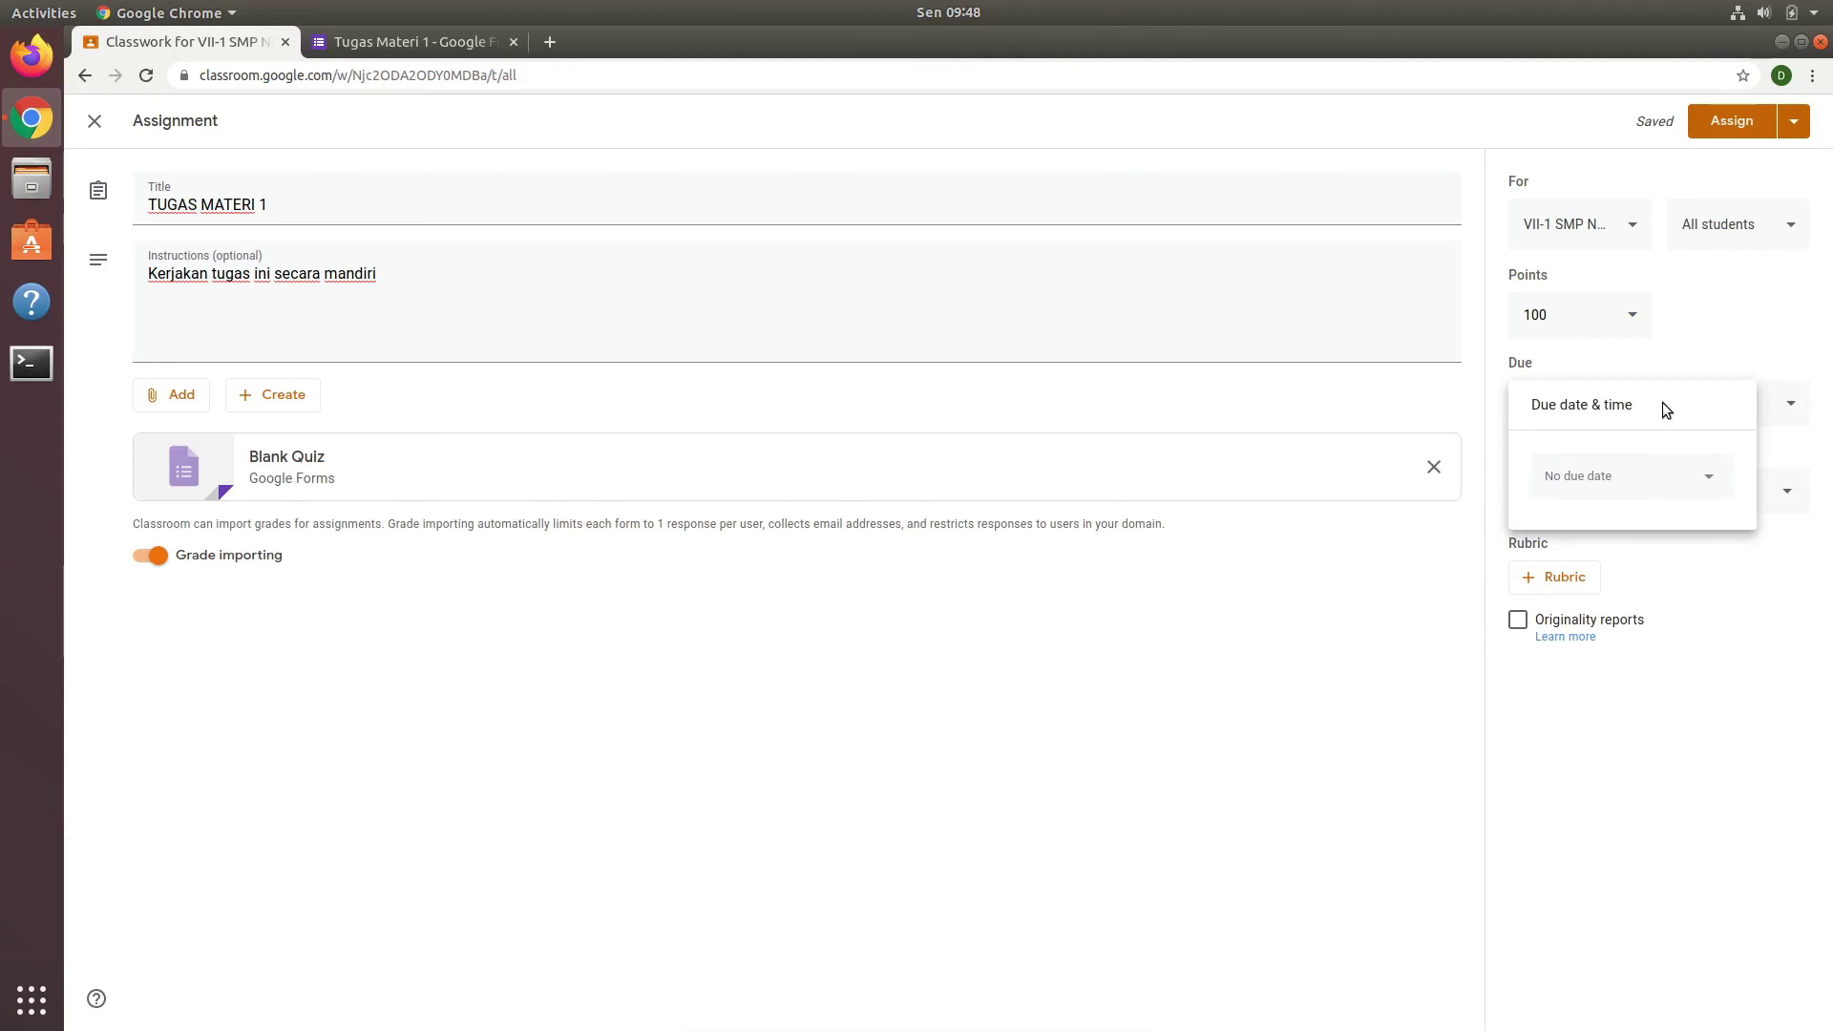
pyautogui.click(1645, 487)
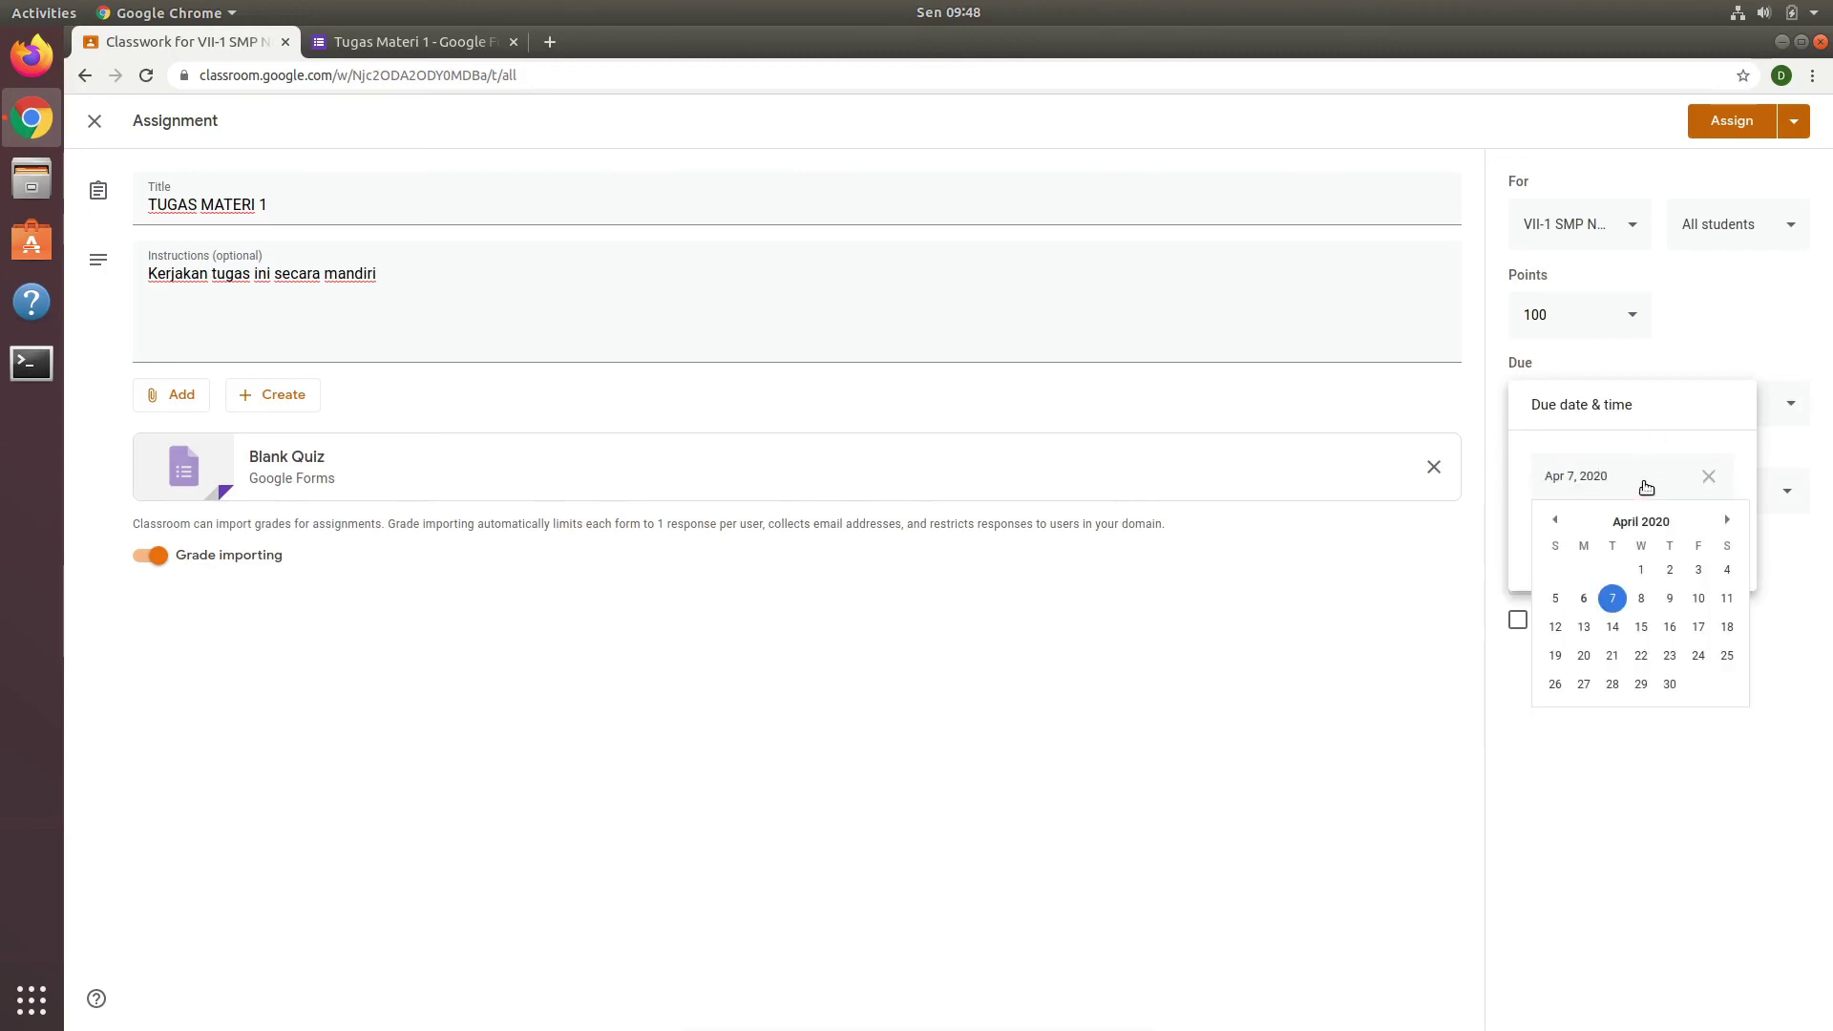
pyautogui.click(1613, 598)
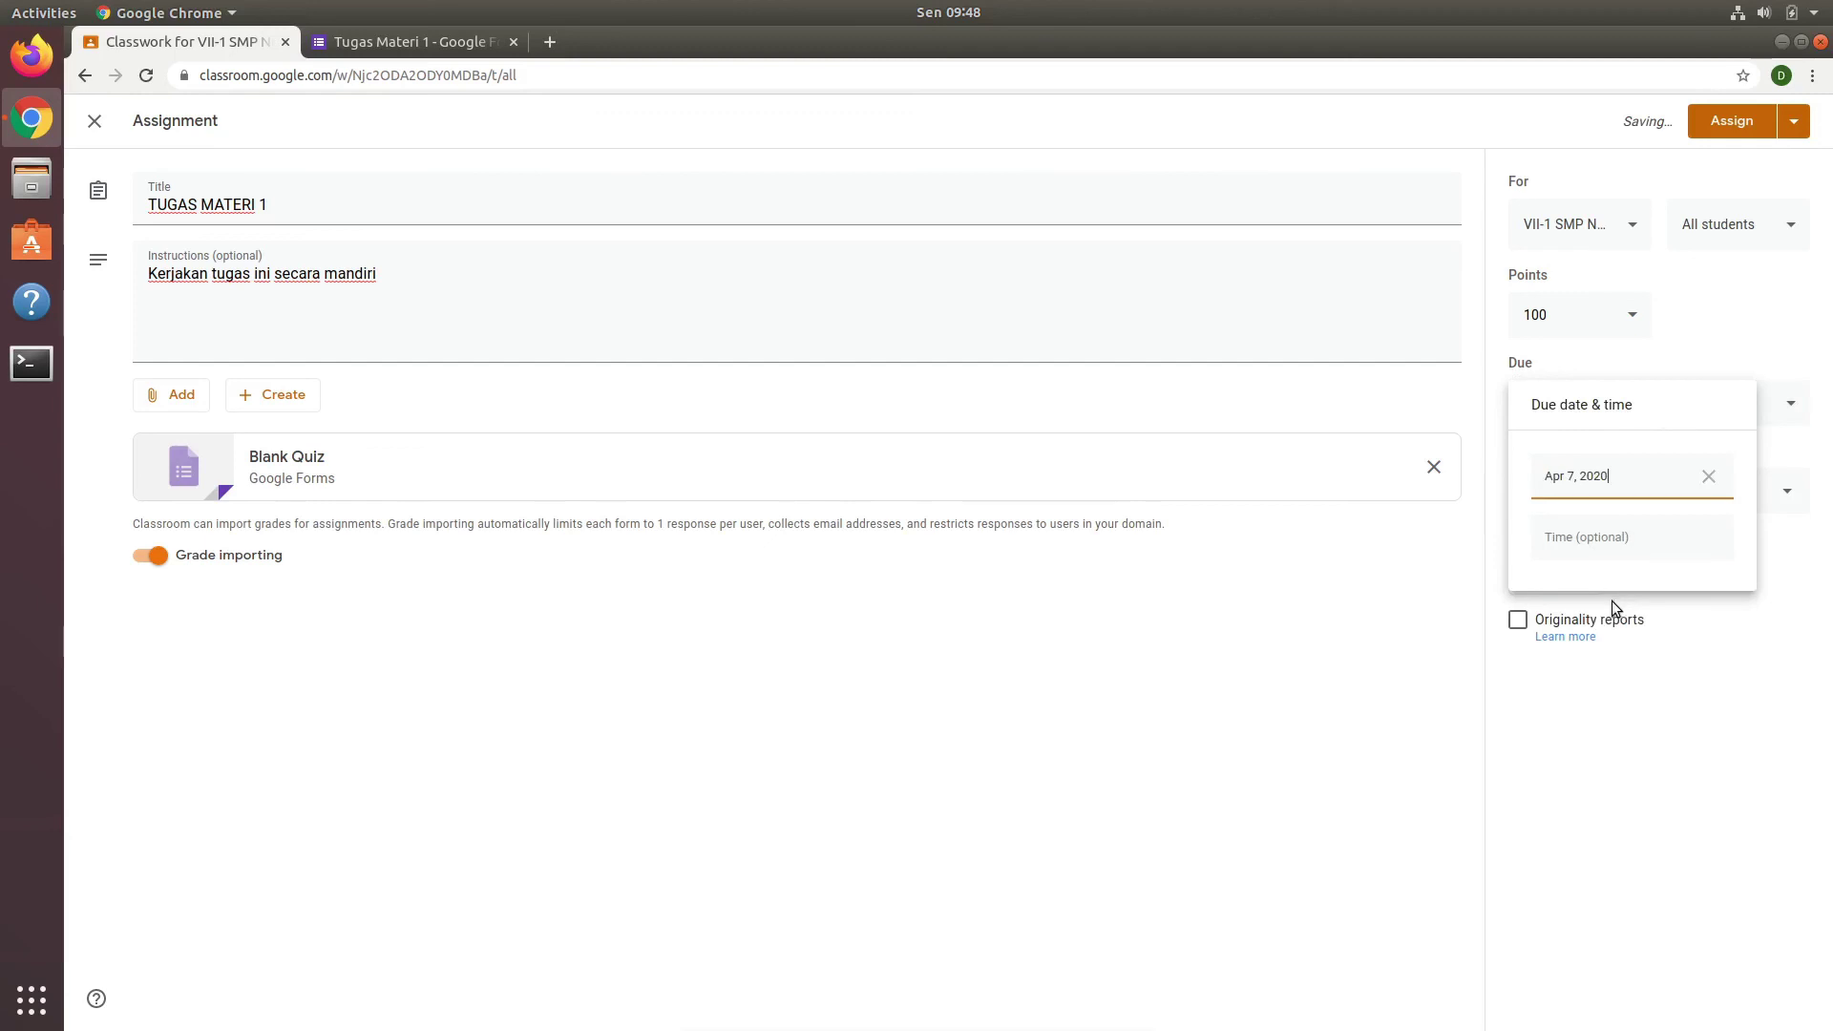
pyautogui.click(1634, 722)
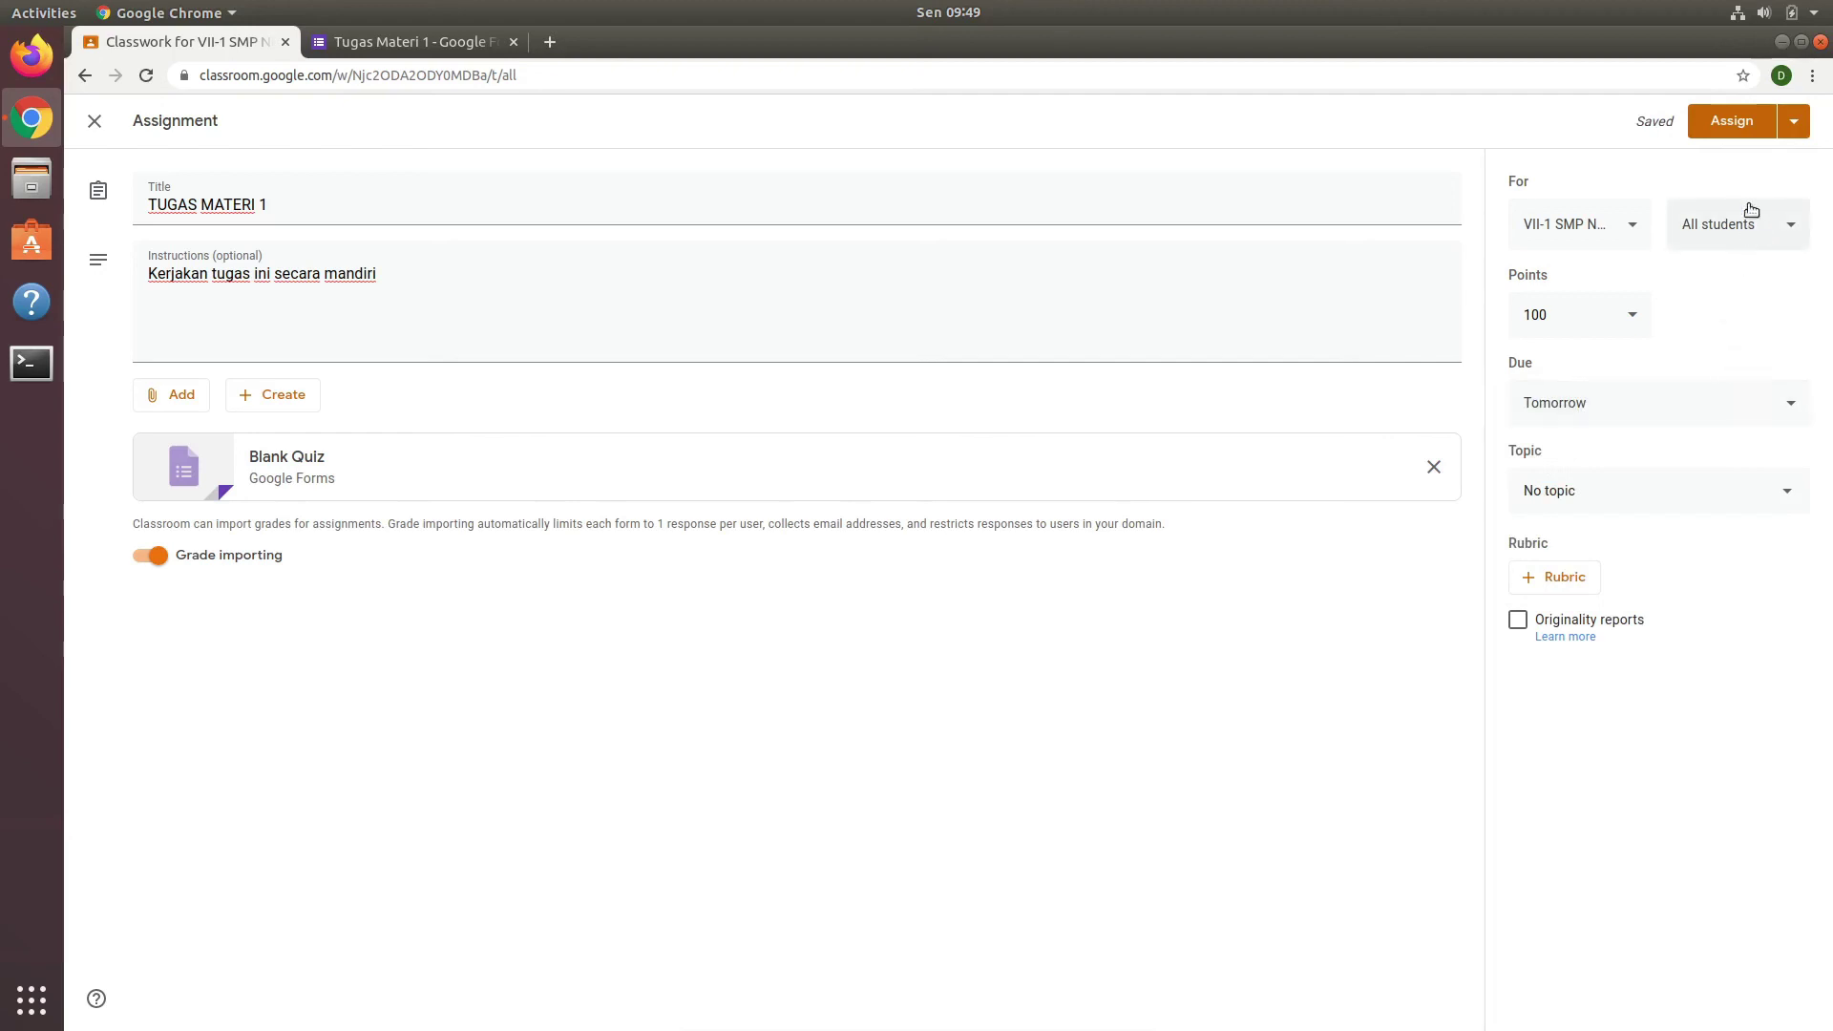
pyautogui.click(1723, 127)
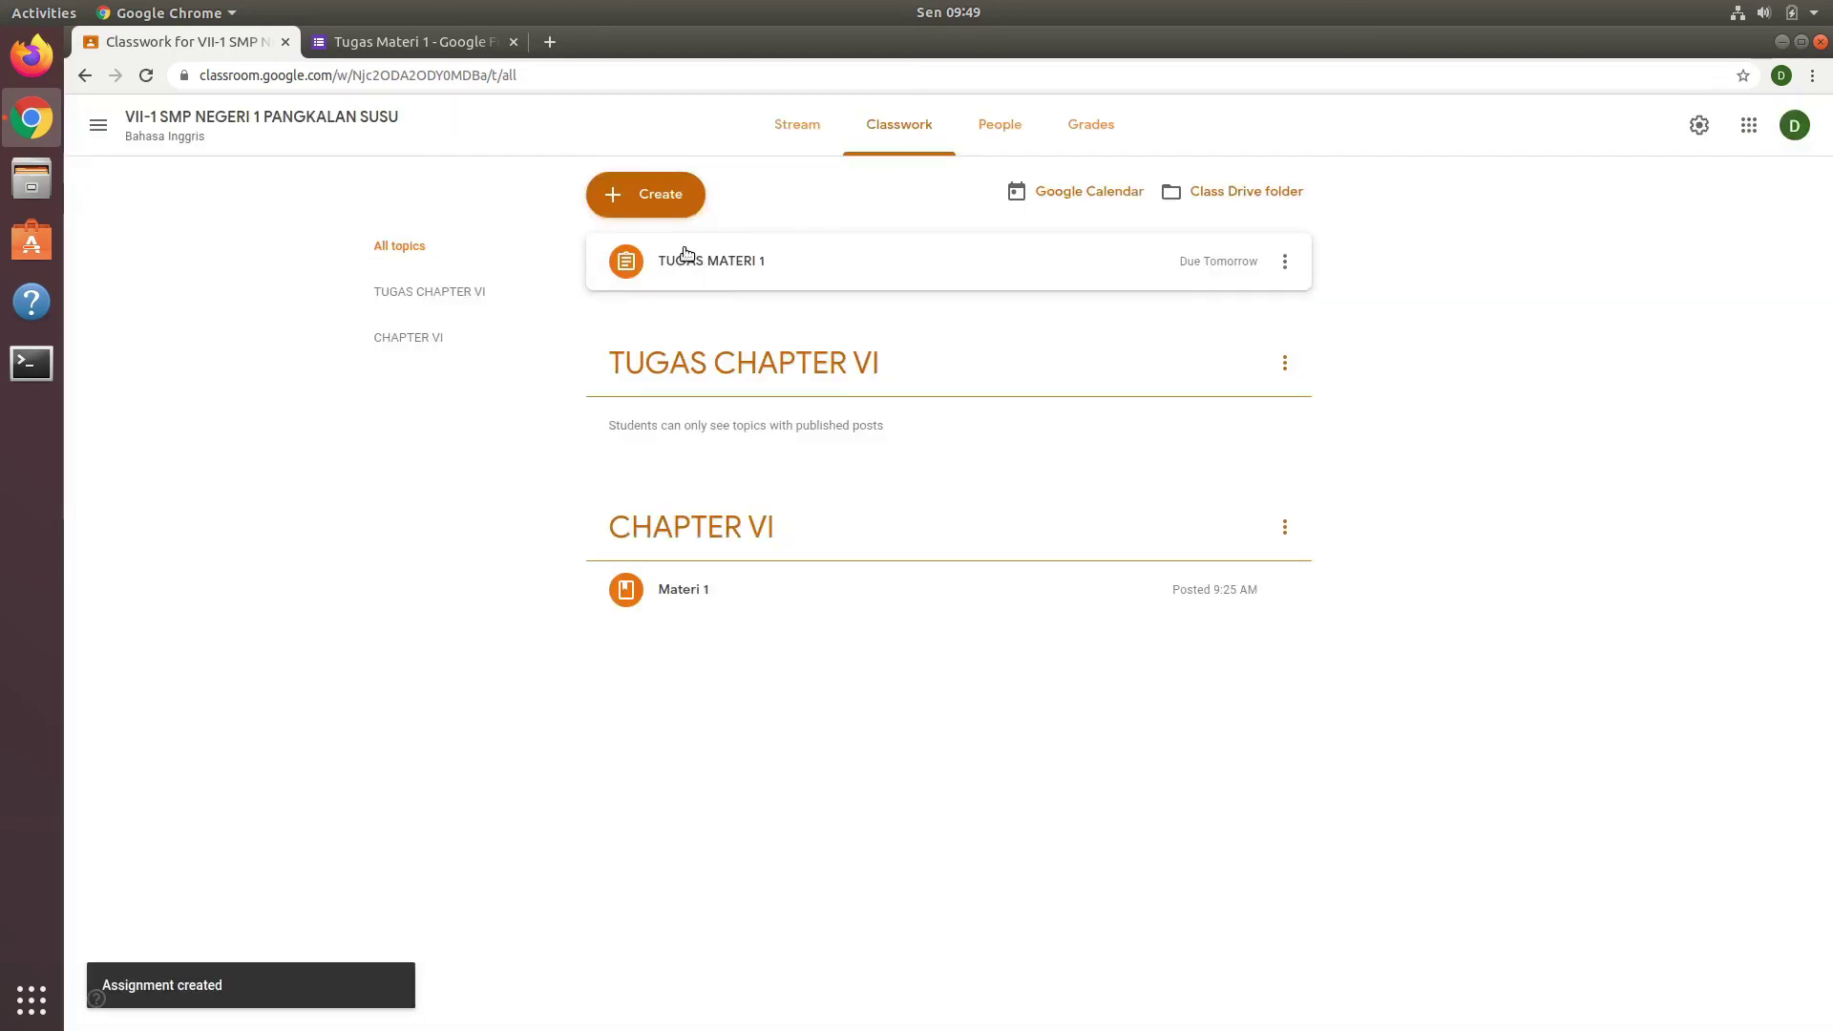
# Step: Move TUGAS MATERI 1 into the TUGAS CHAPTER VI topic, then preview Materi 1 and TUGAS MATERI 1
pyautogui.moveTo(706, 264); pyautogui.dragTo(728, 361)
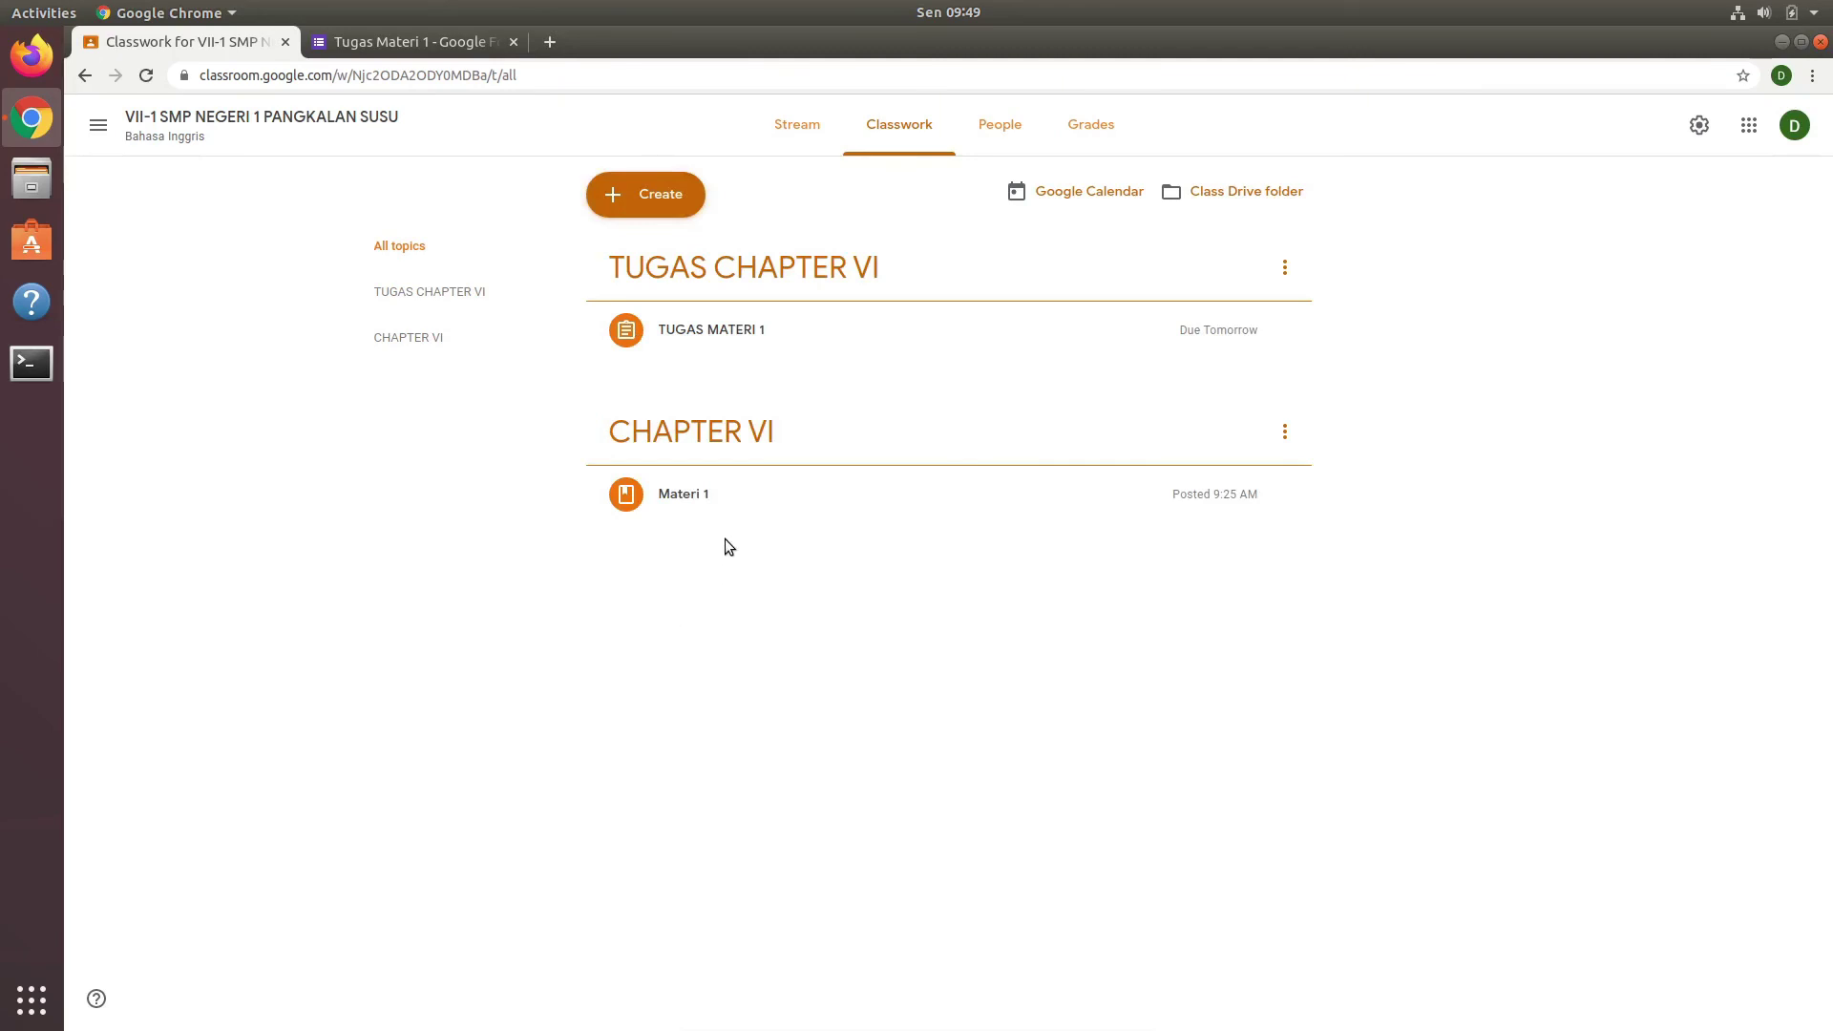
pyautogui.click(680, 495)
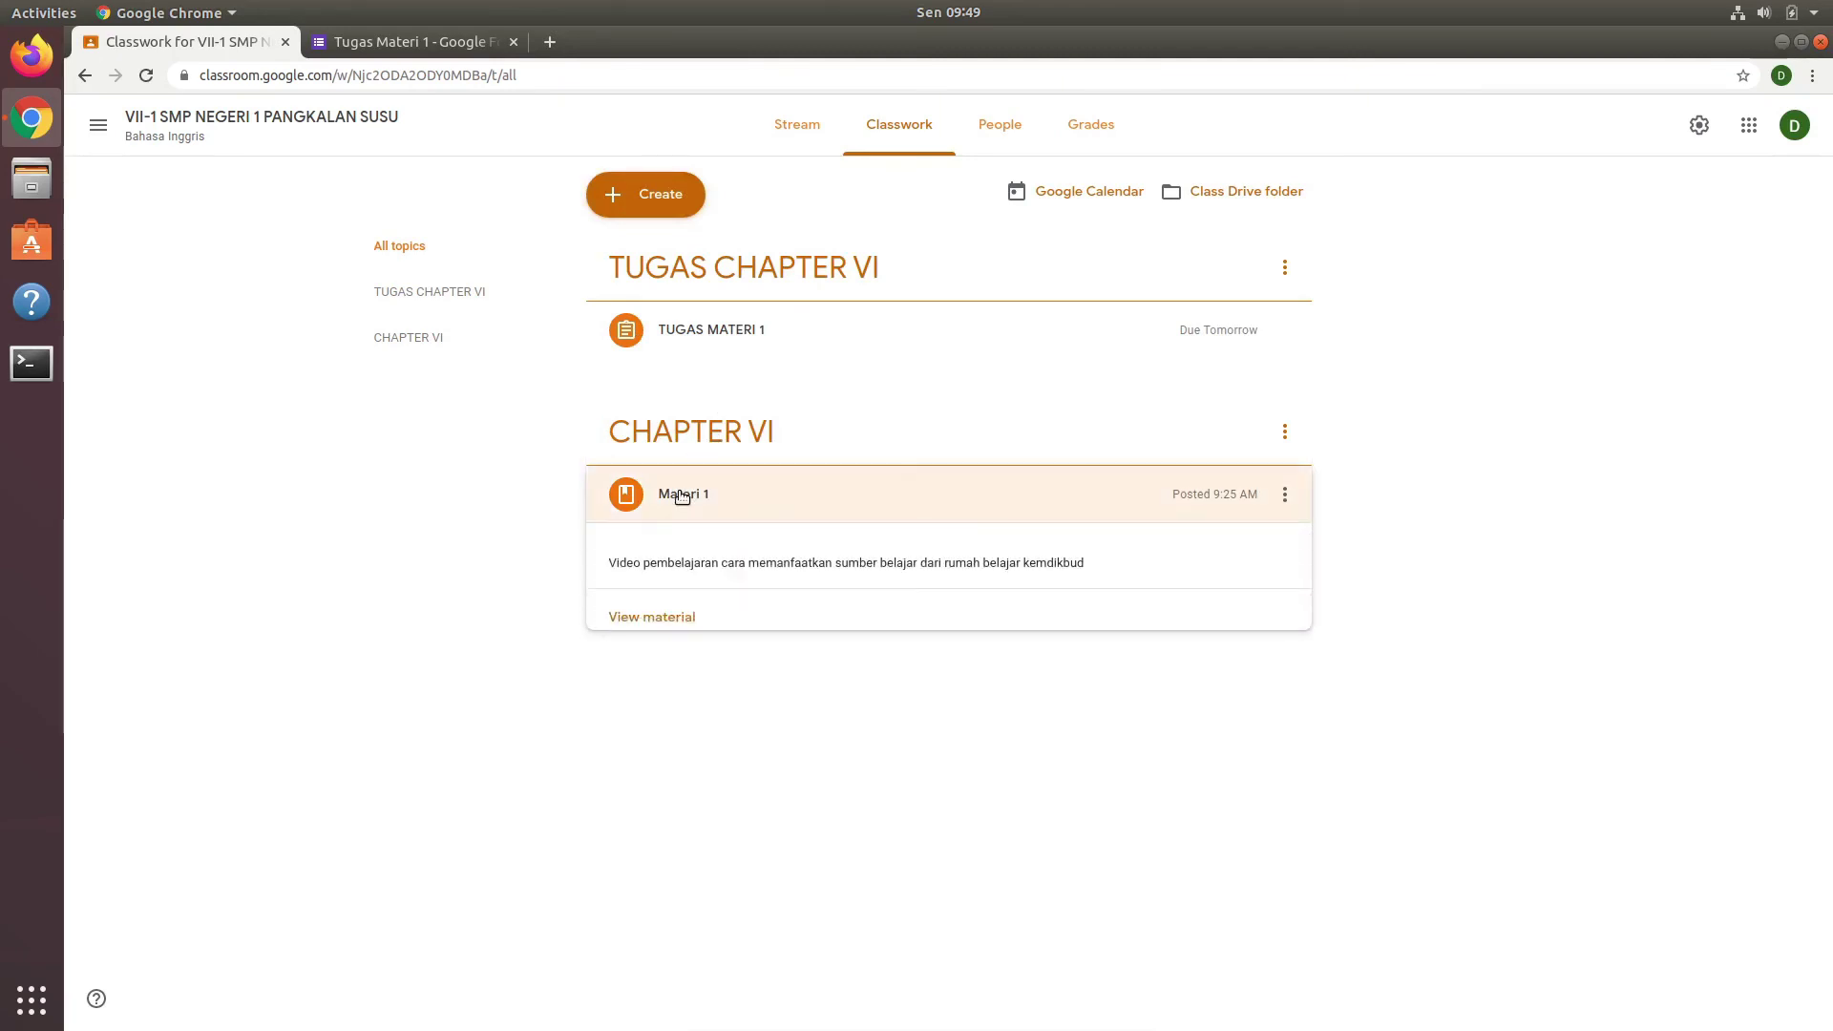
pyautogui.click(649, 623)
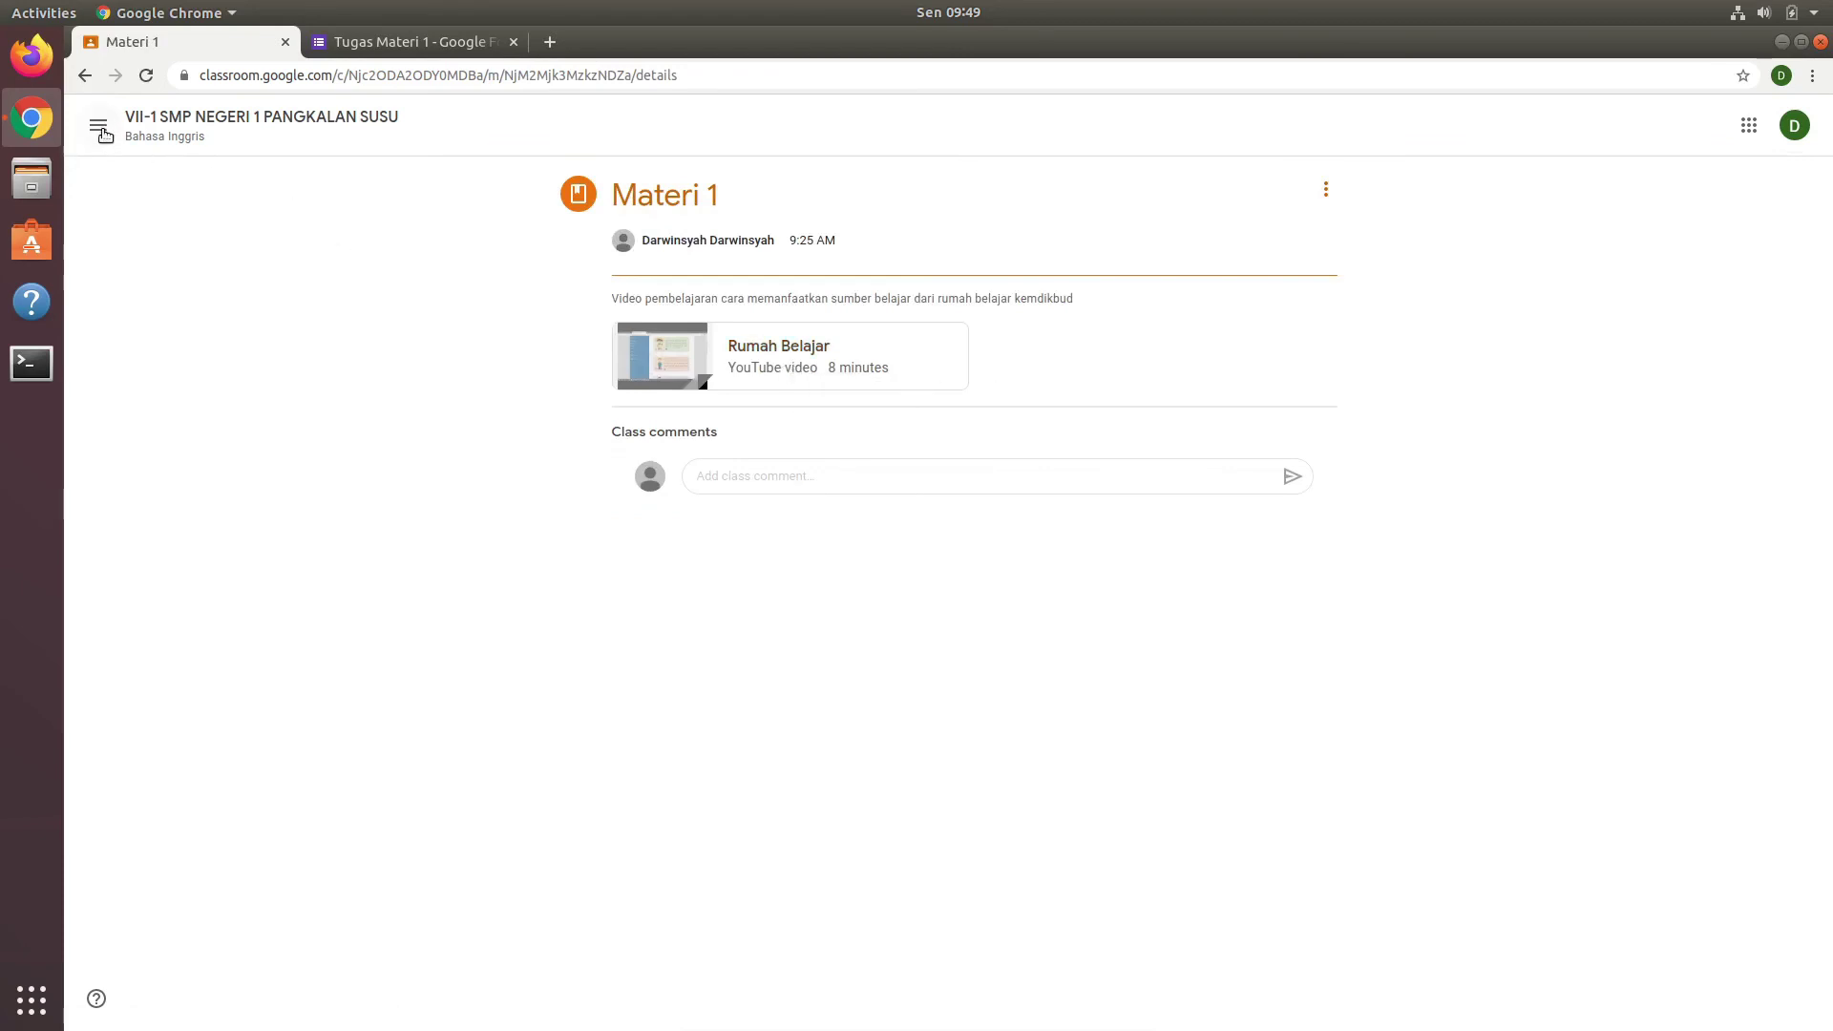
pyautogui.click(85, 76)
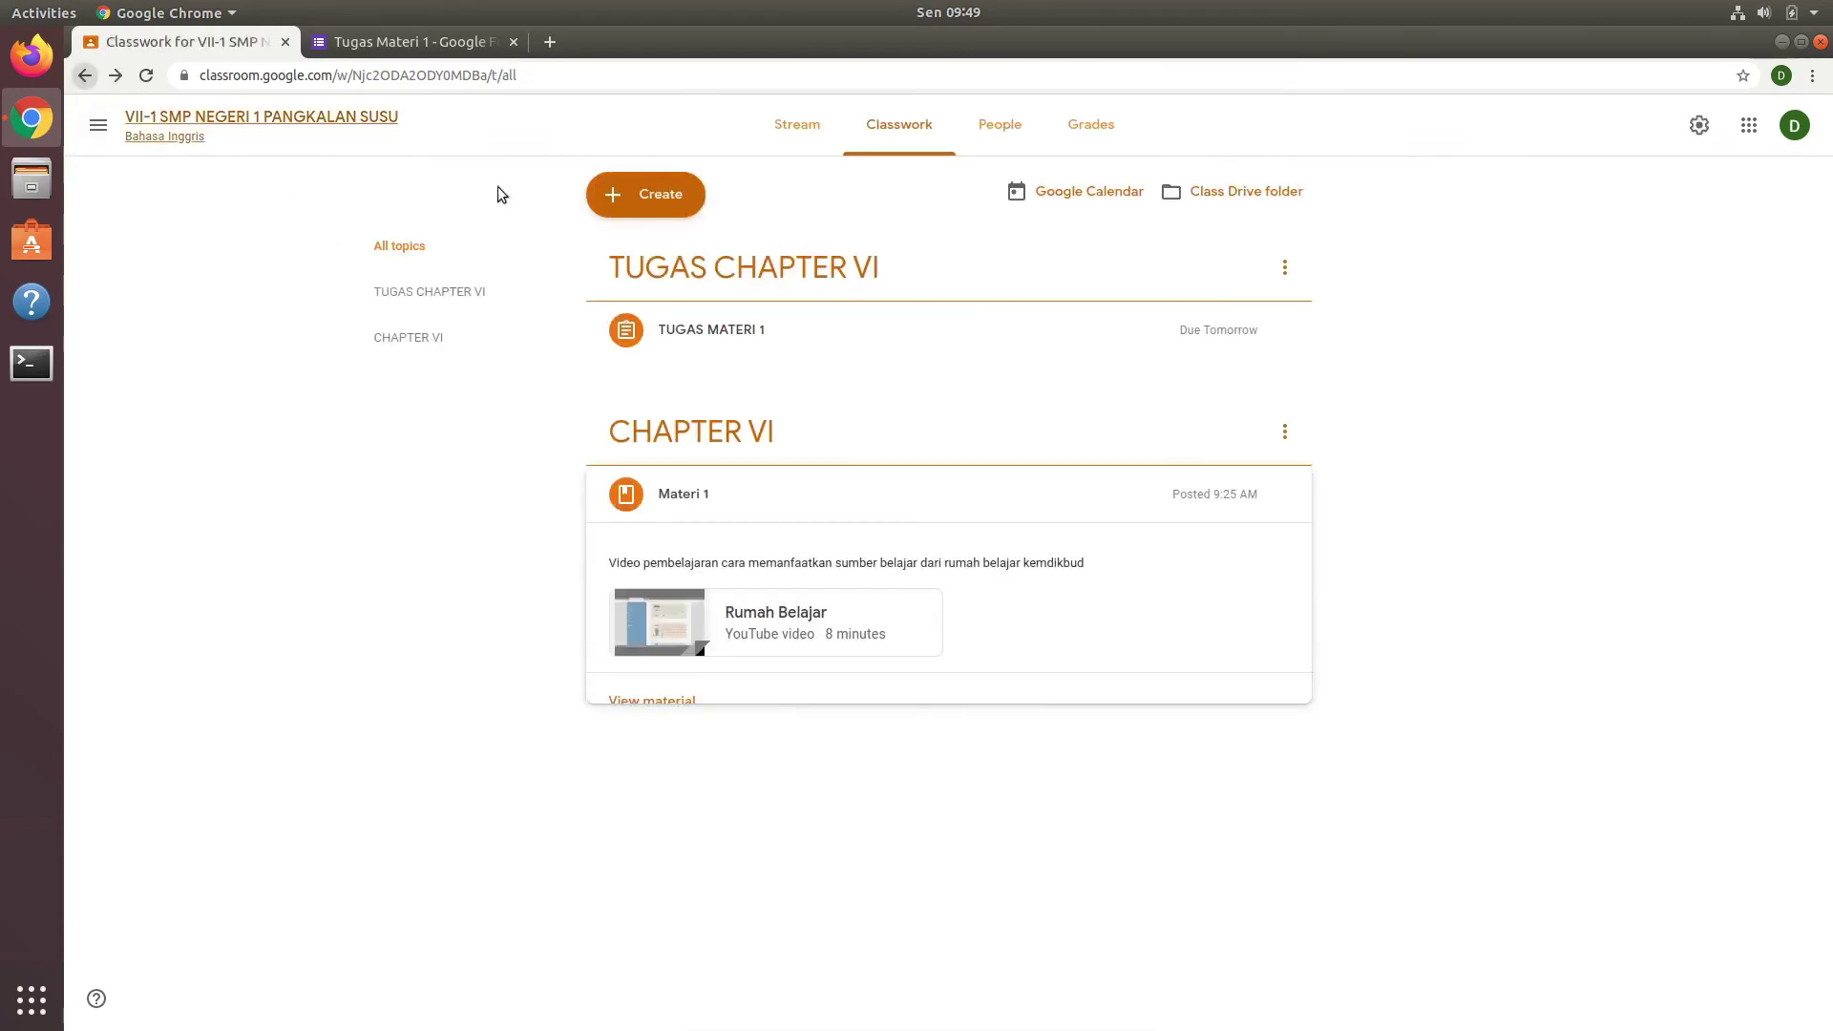
pyautogui.click(1043, 501)
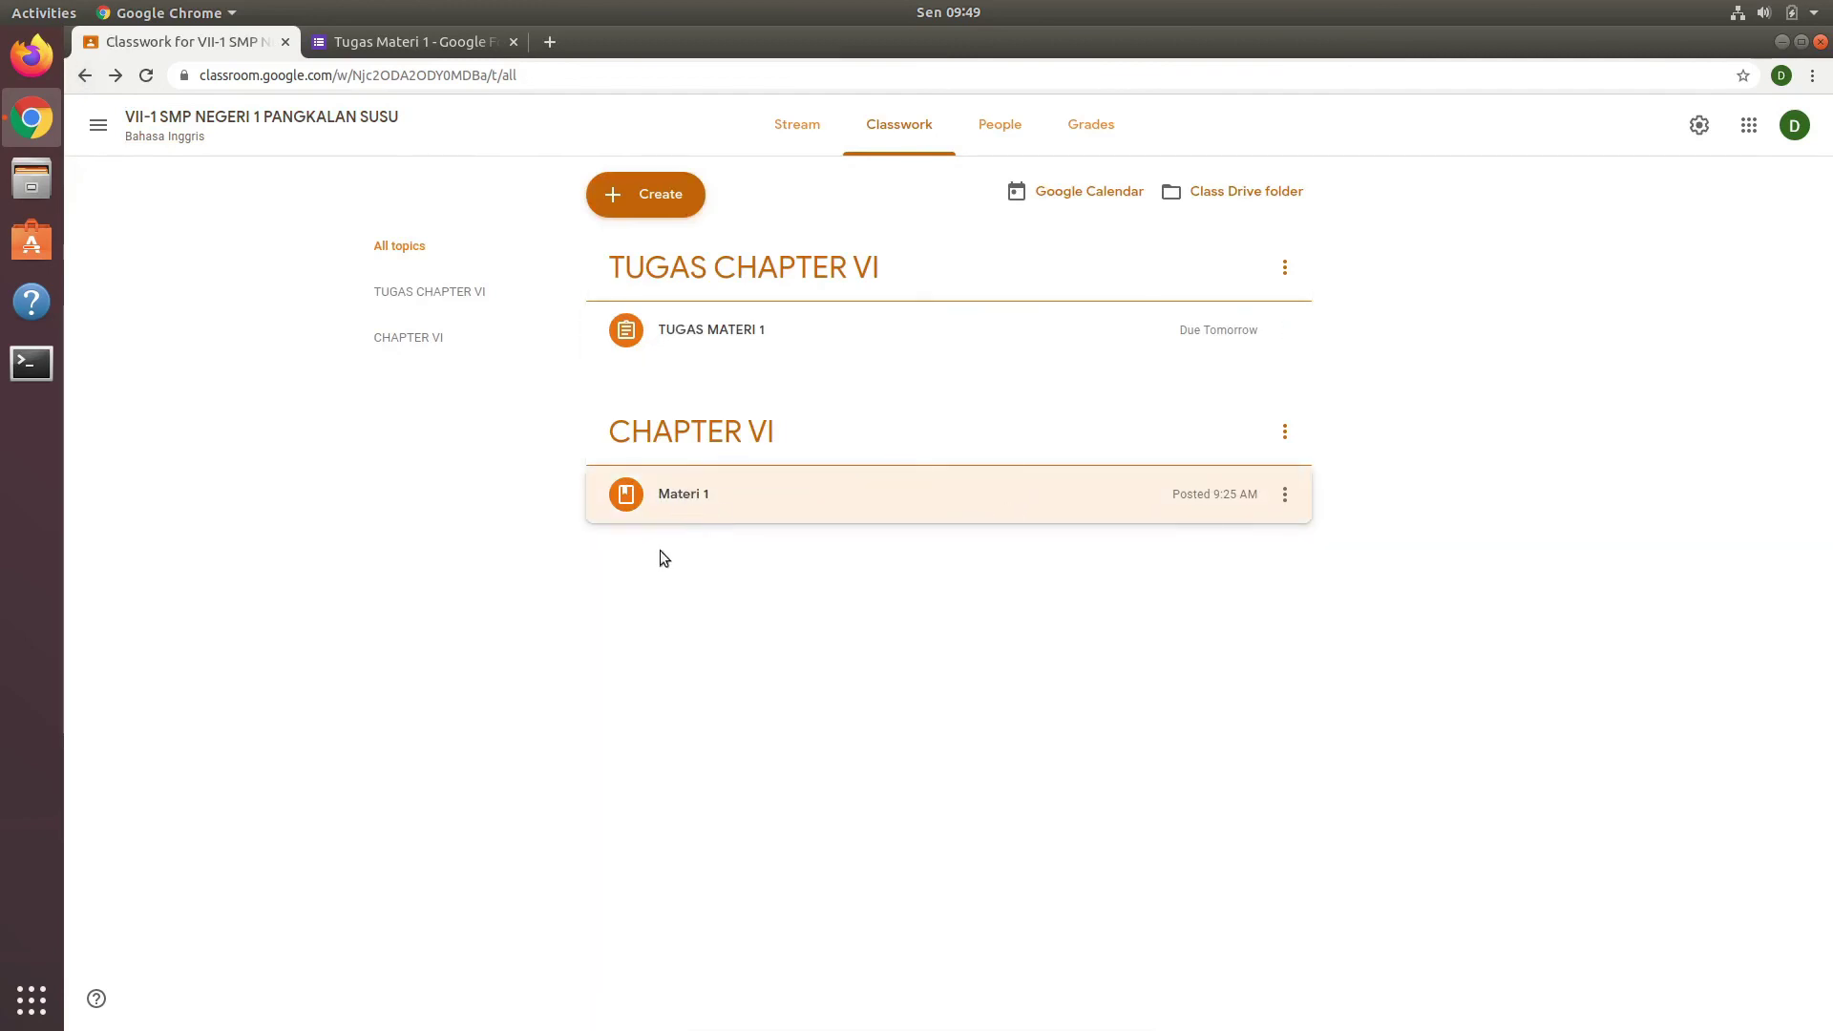
pyautogui.click(816, 336)
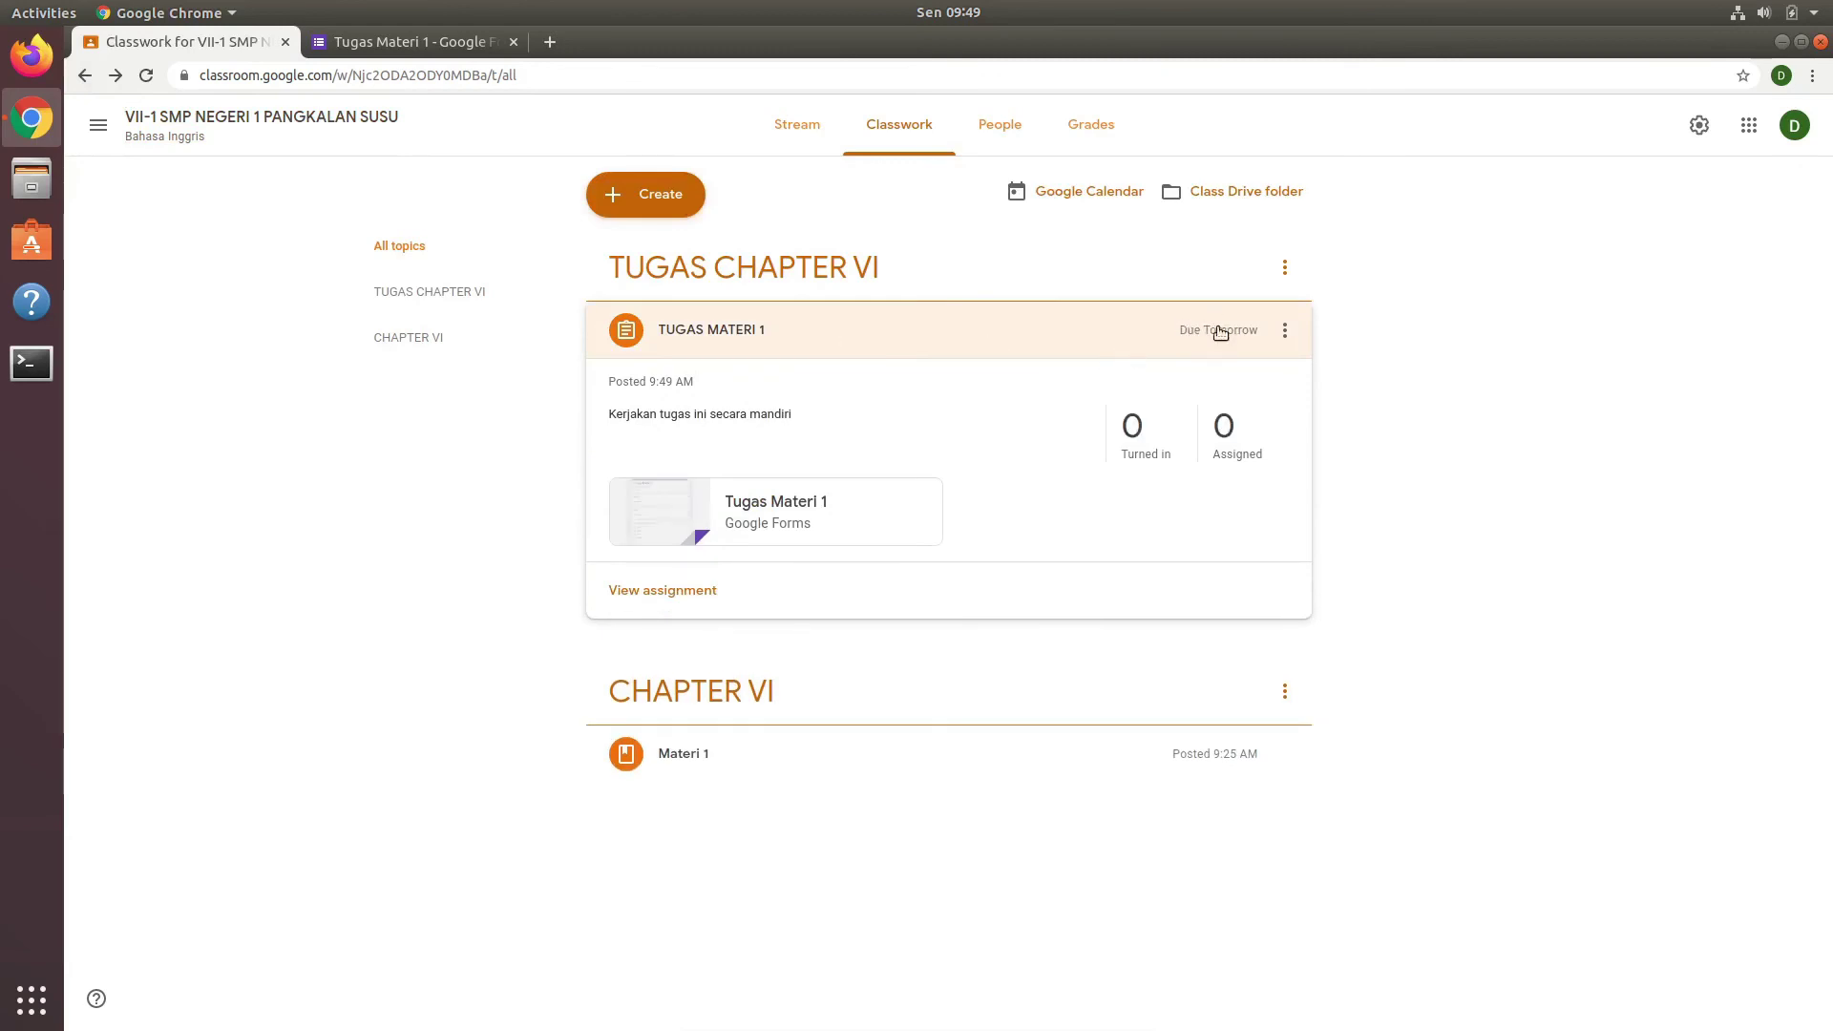
pyautogui.click(901, 331)
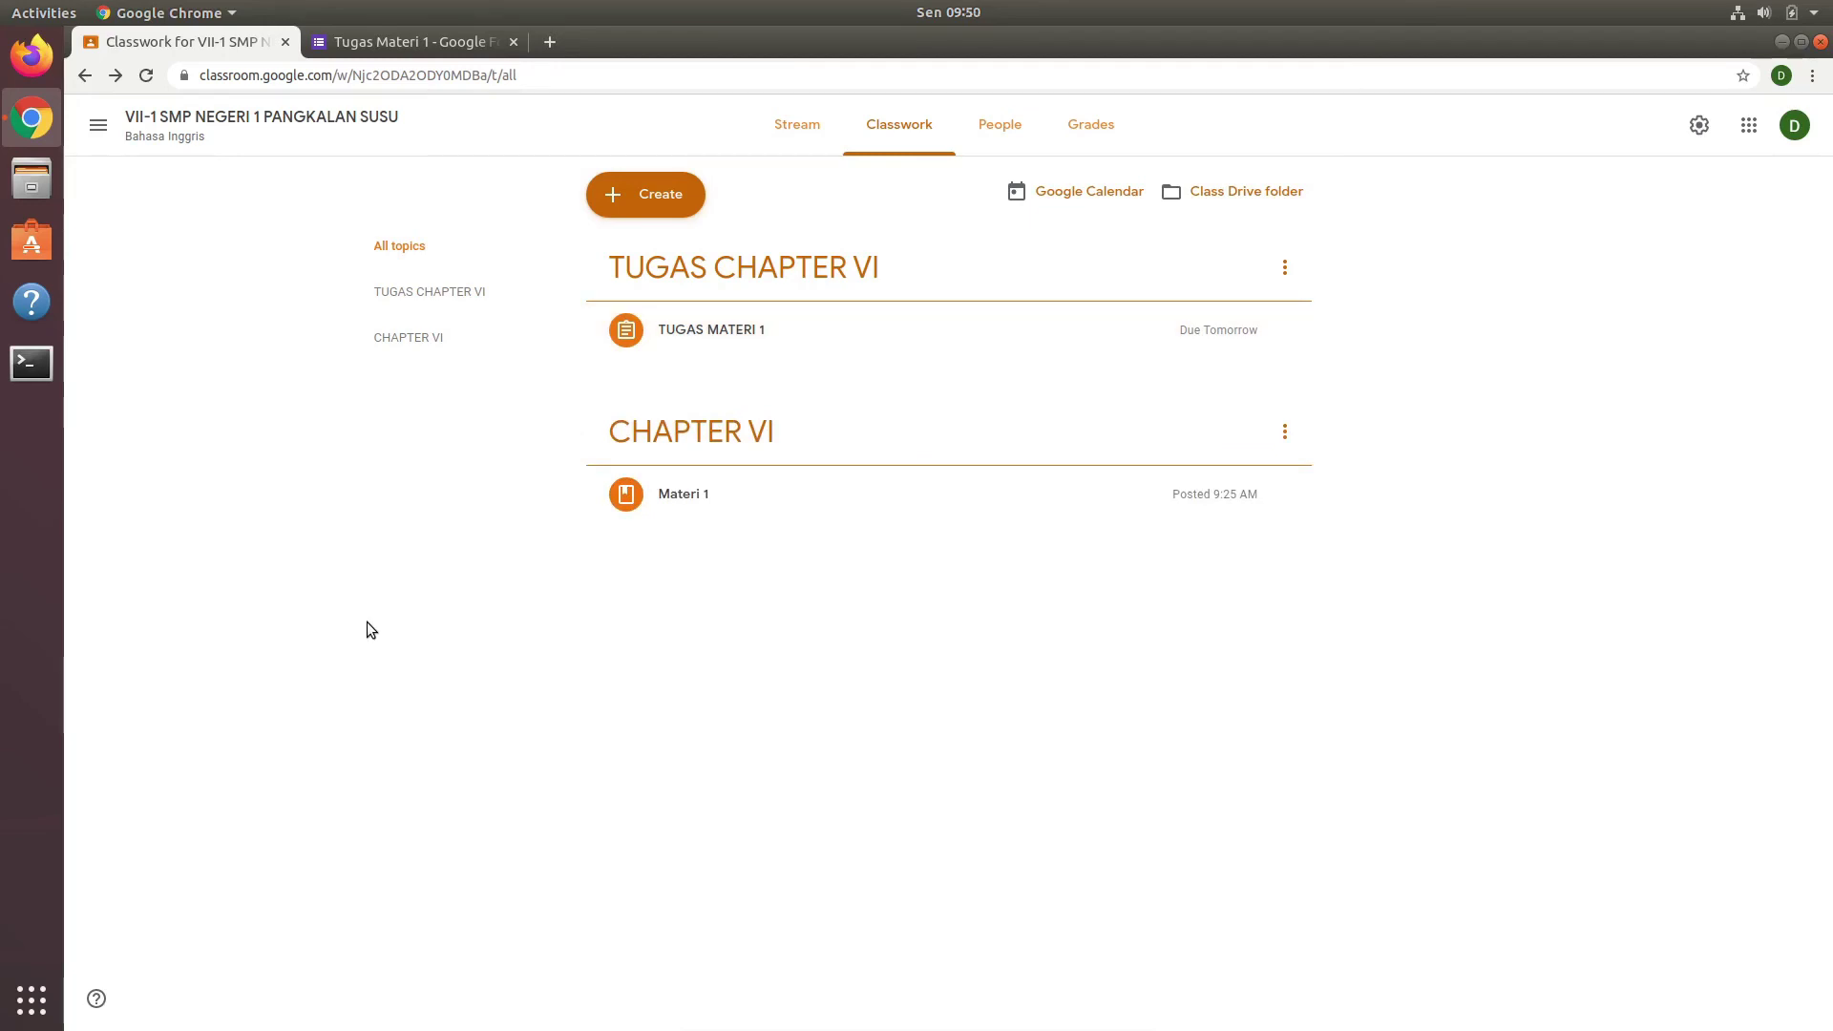
# Step: Create a material titled 'Materi 2' described as 'Materi ini berisi penjelasan tentang to be'
pyautogui.click(649, 195)
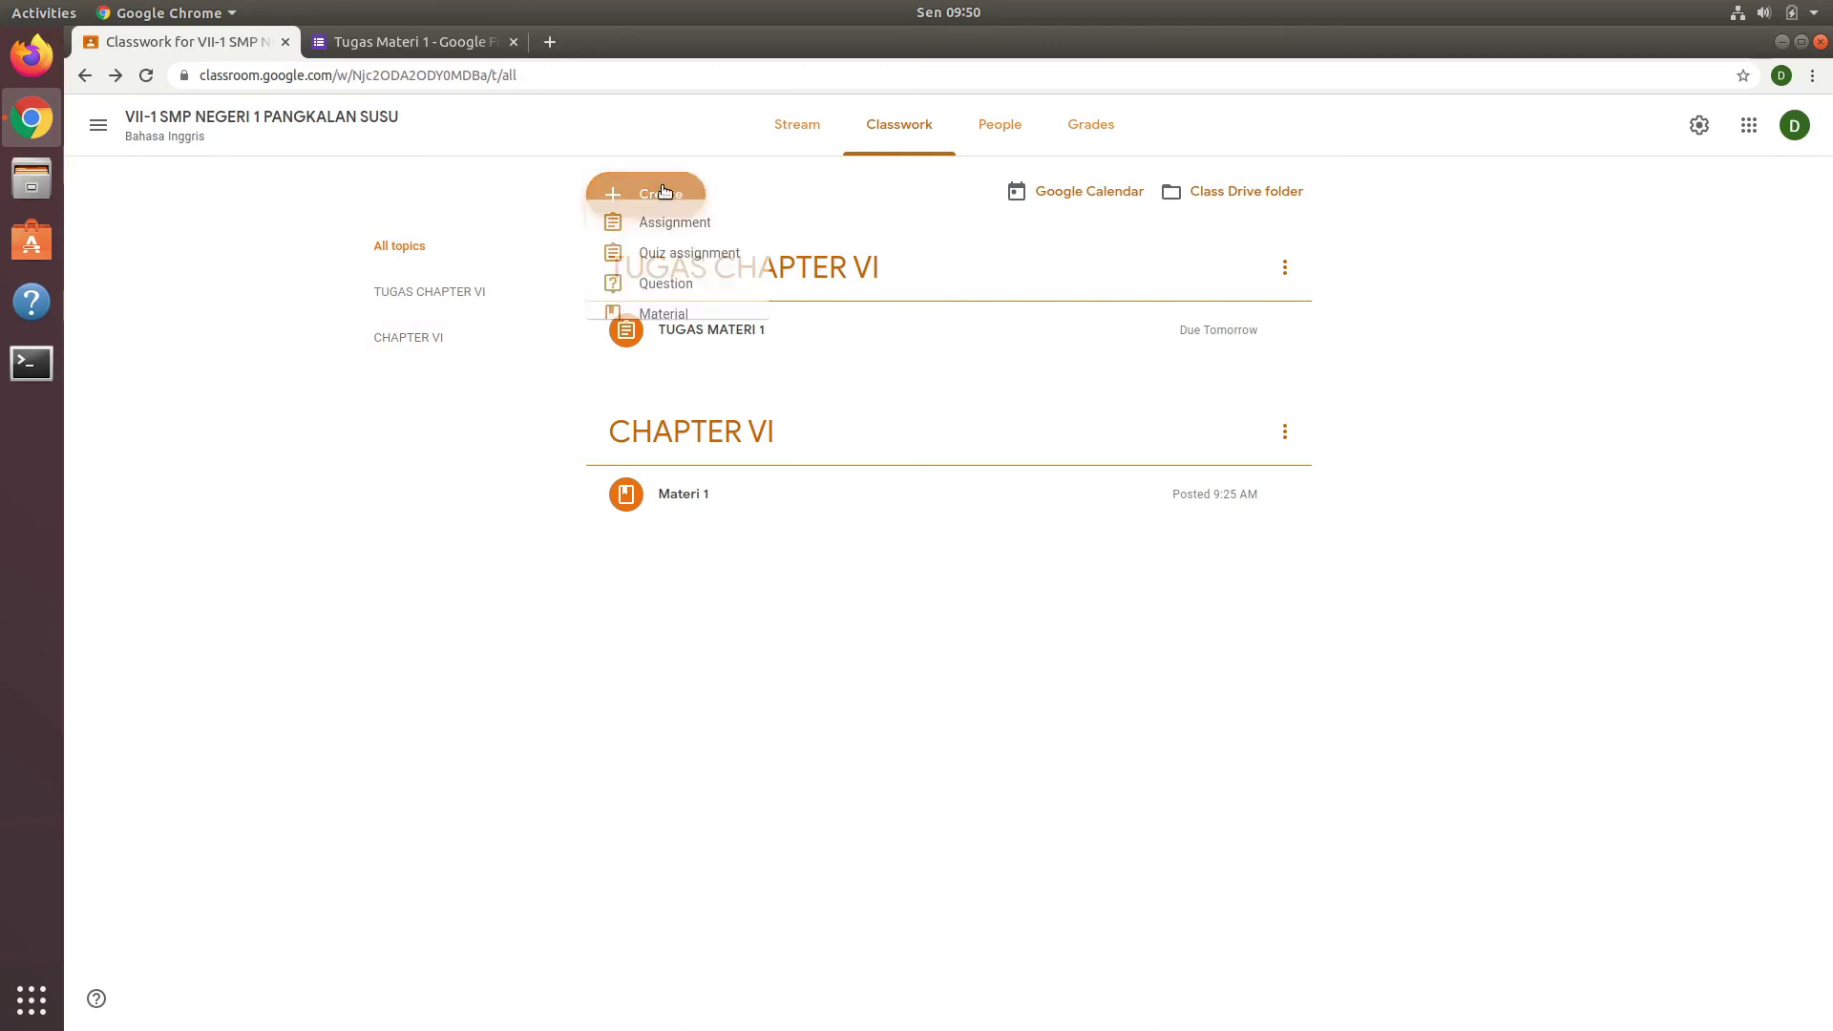
pyautogui.click(658, 339)
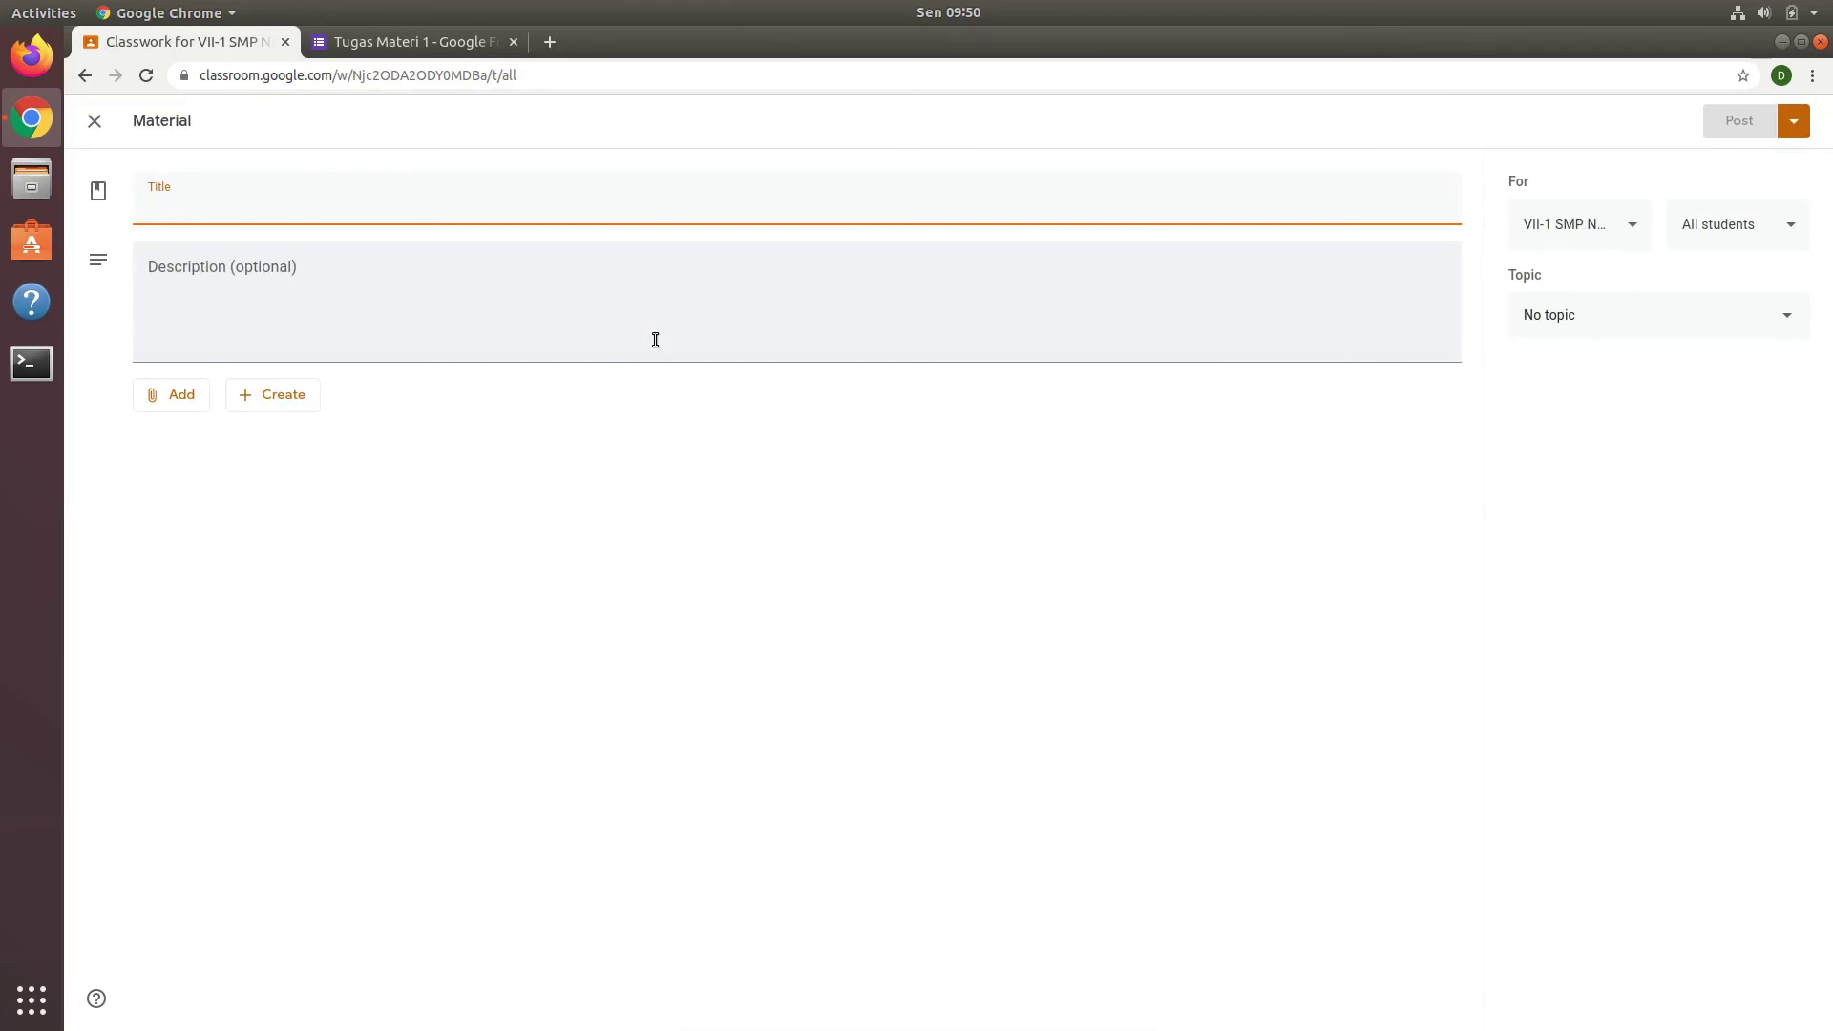
pyautogui.write('Mater')
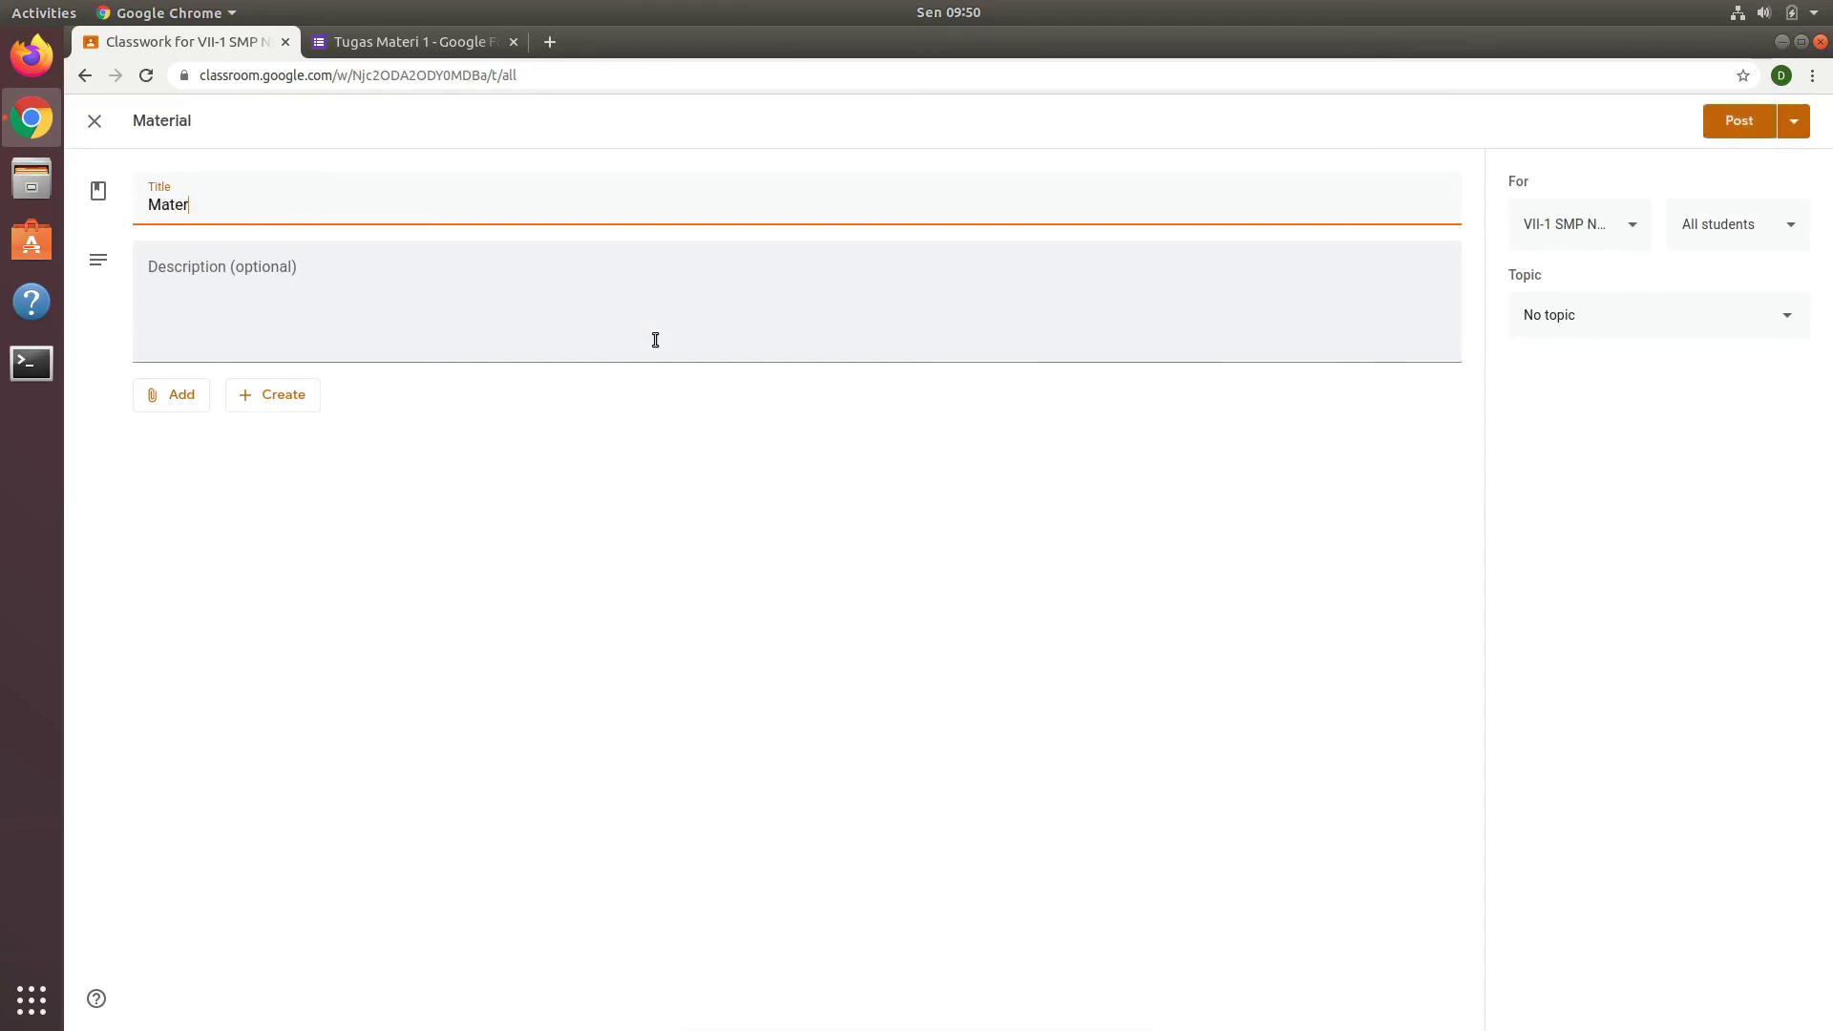
pyautogui.write('i 2')
pyautogui.click(713, 297)
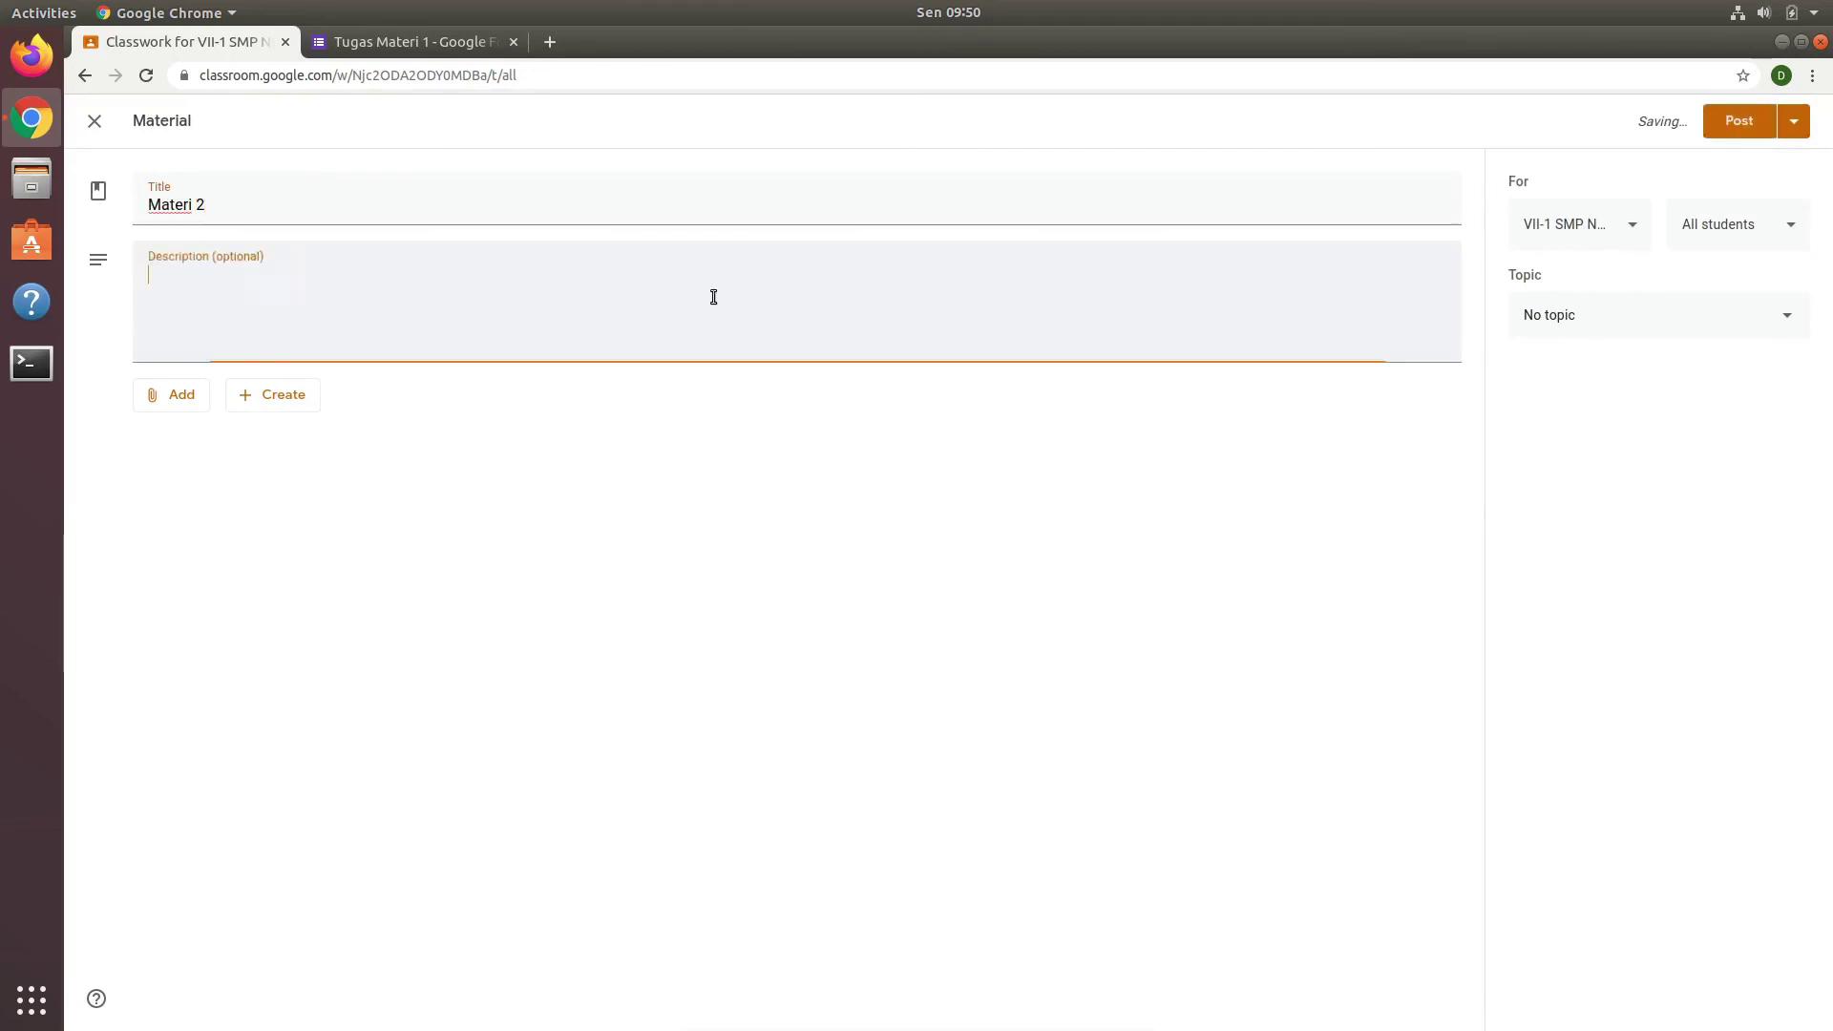
pyautogui.write('M')
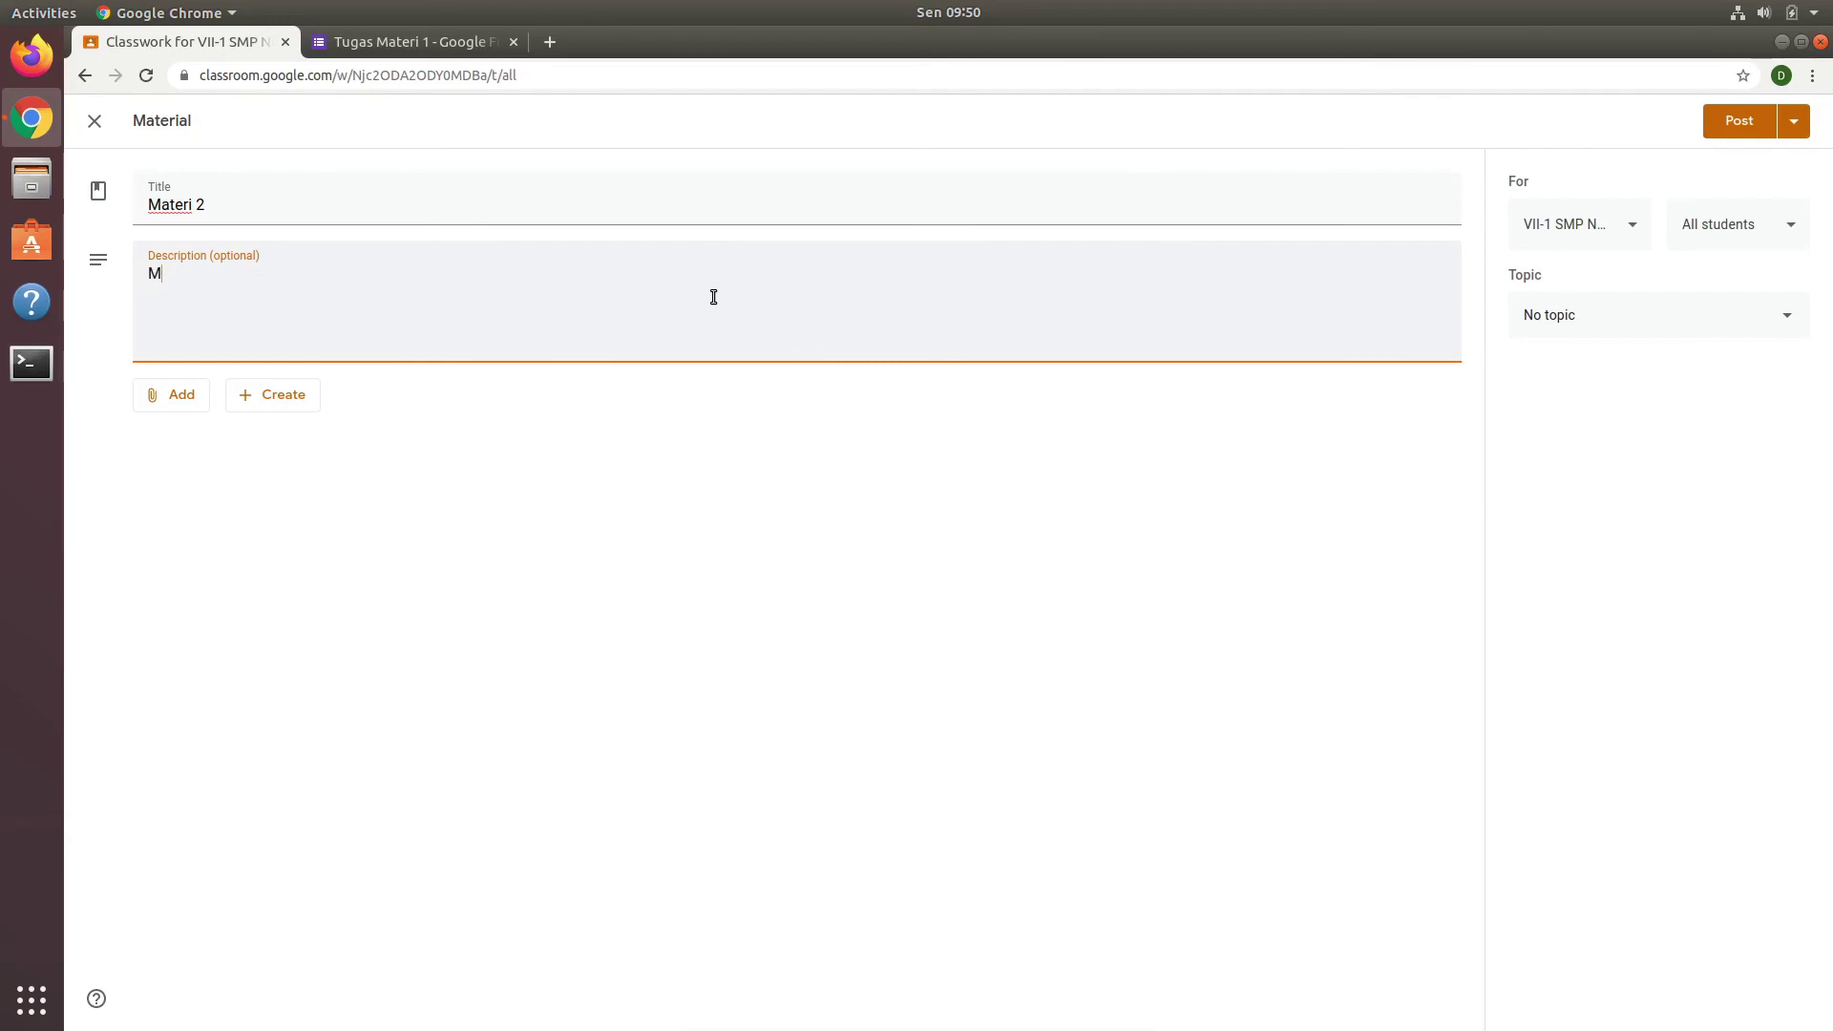
pyautogui.write('ateri ini berisi pen')
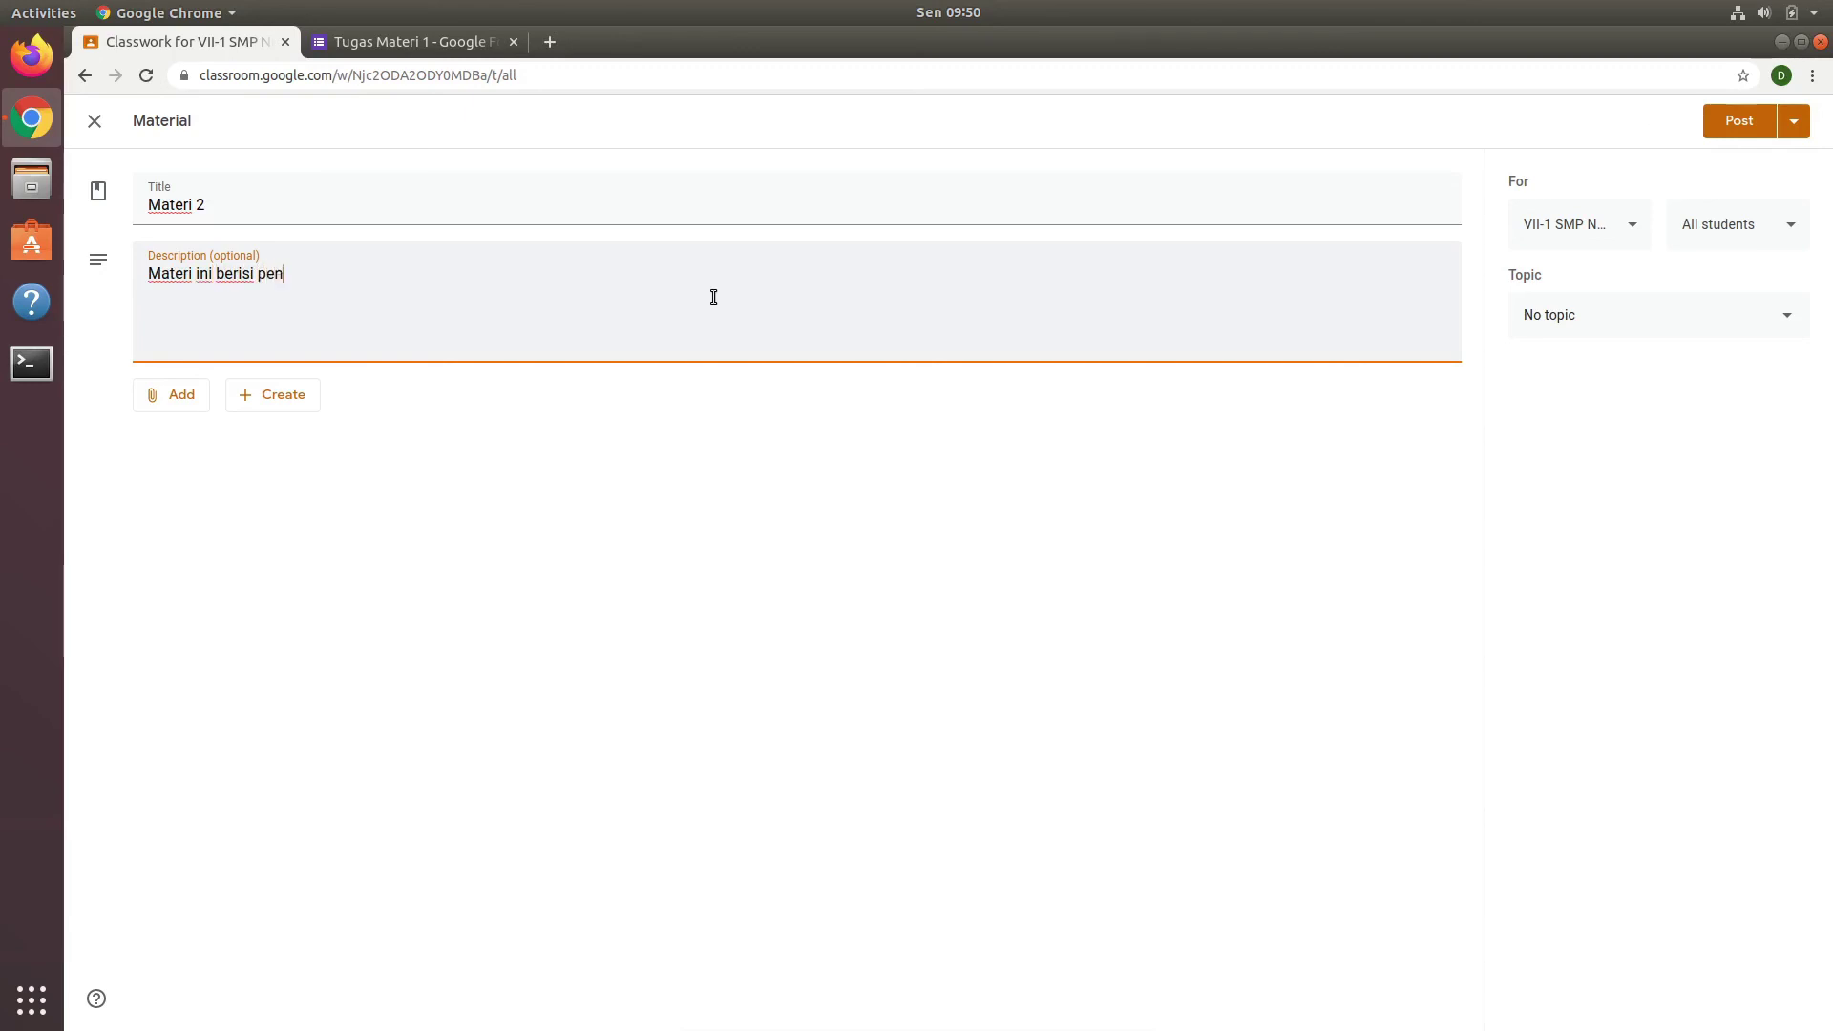
pyautogui.write('jelasan tentang to')
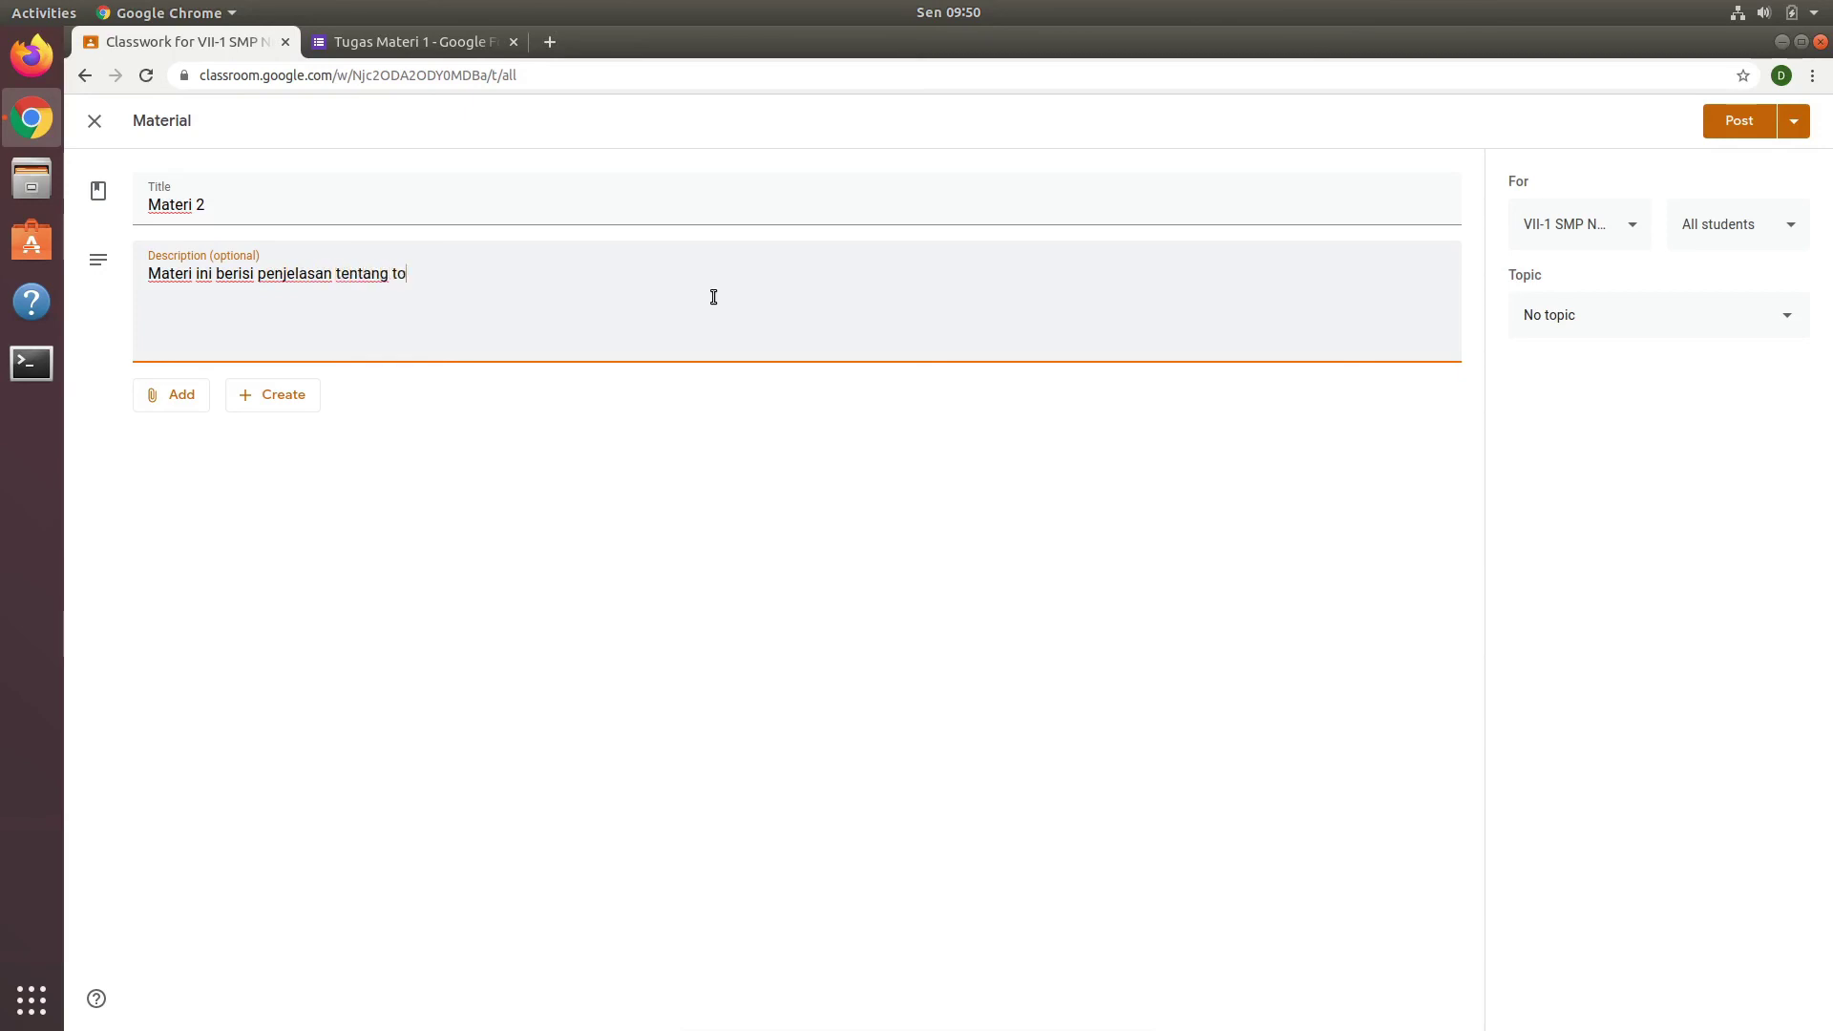
pyautogui.write(' be')
pyautogui.click(632, 529)
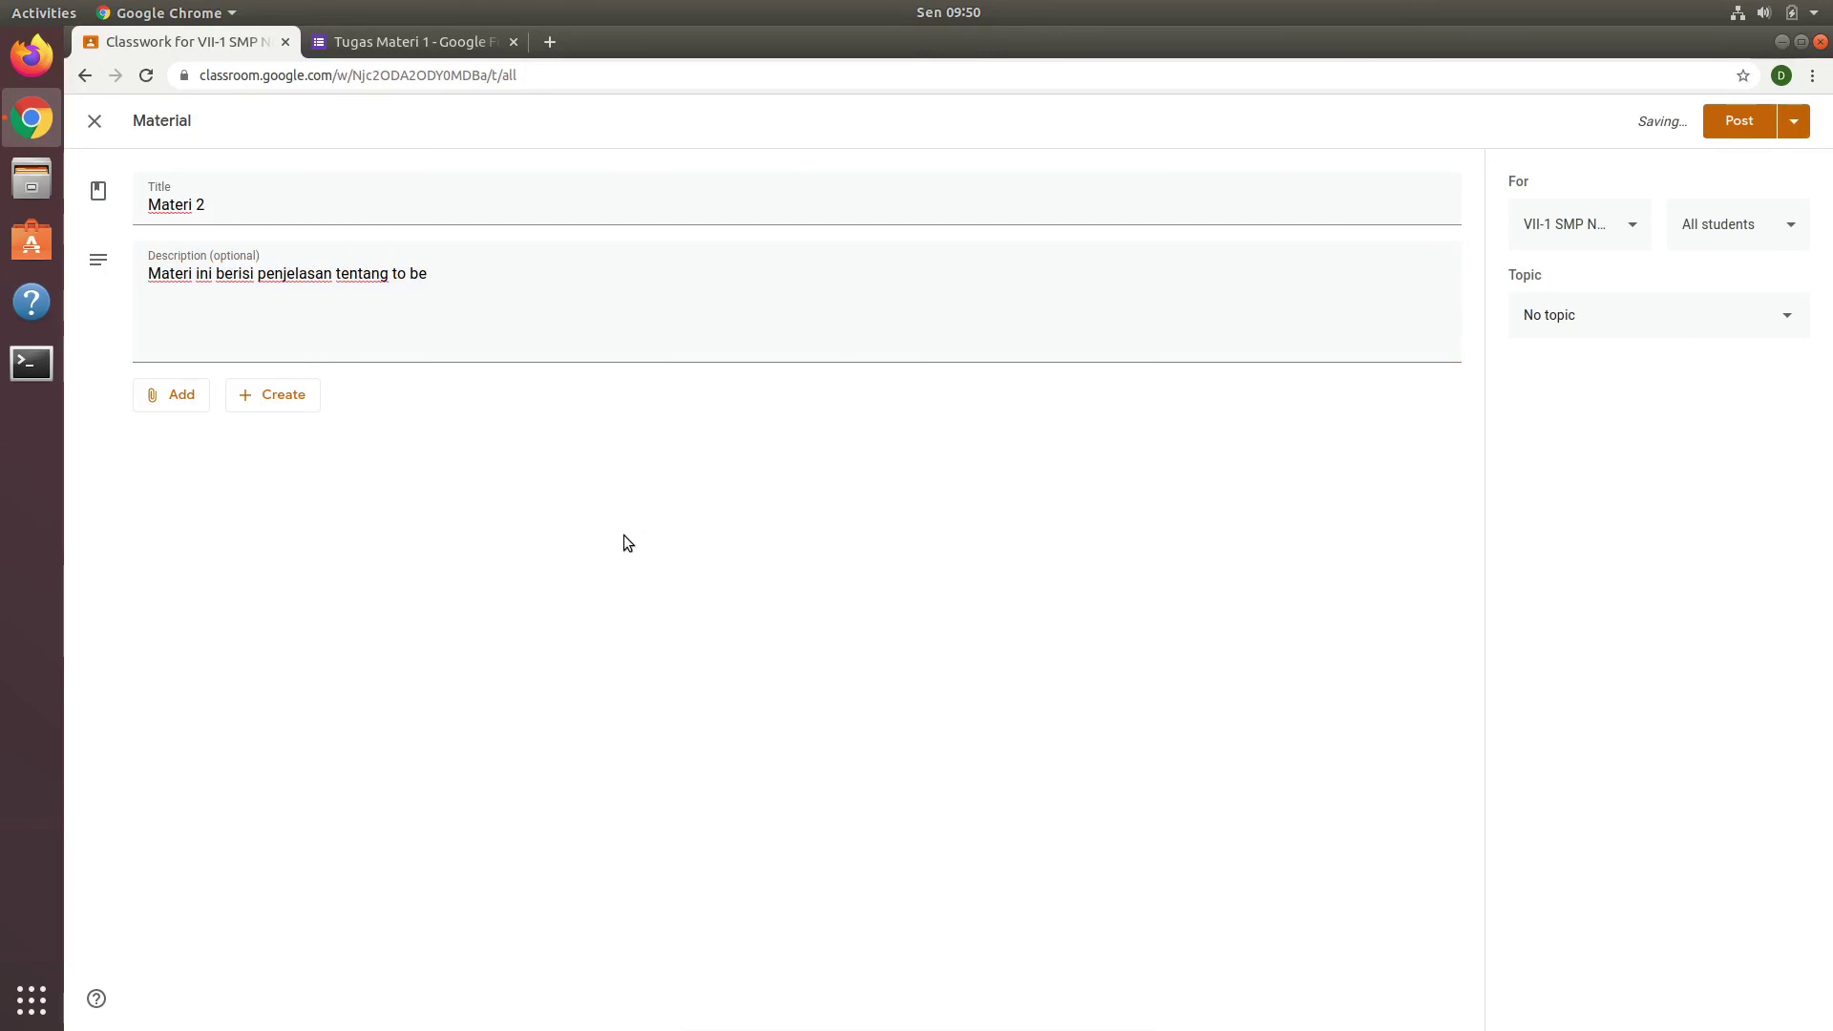
pyautogui.click(178, 412)
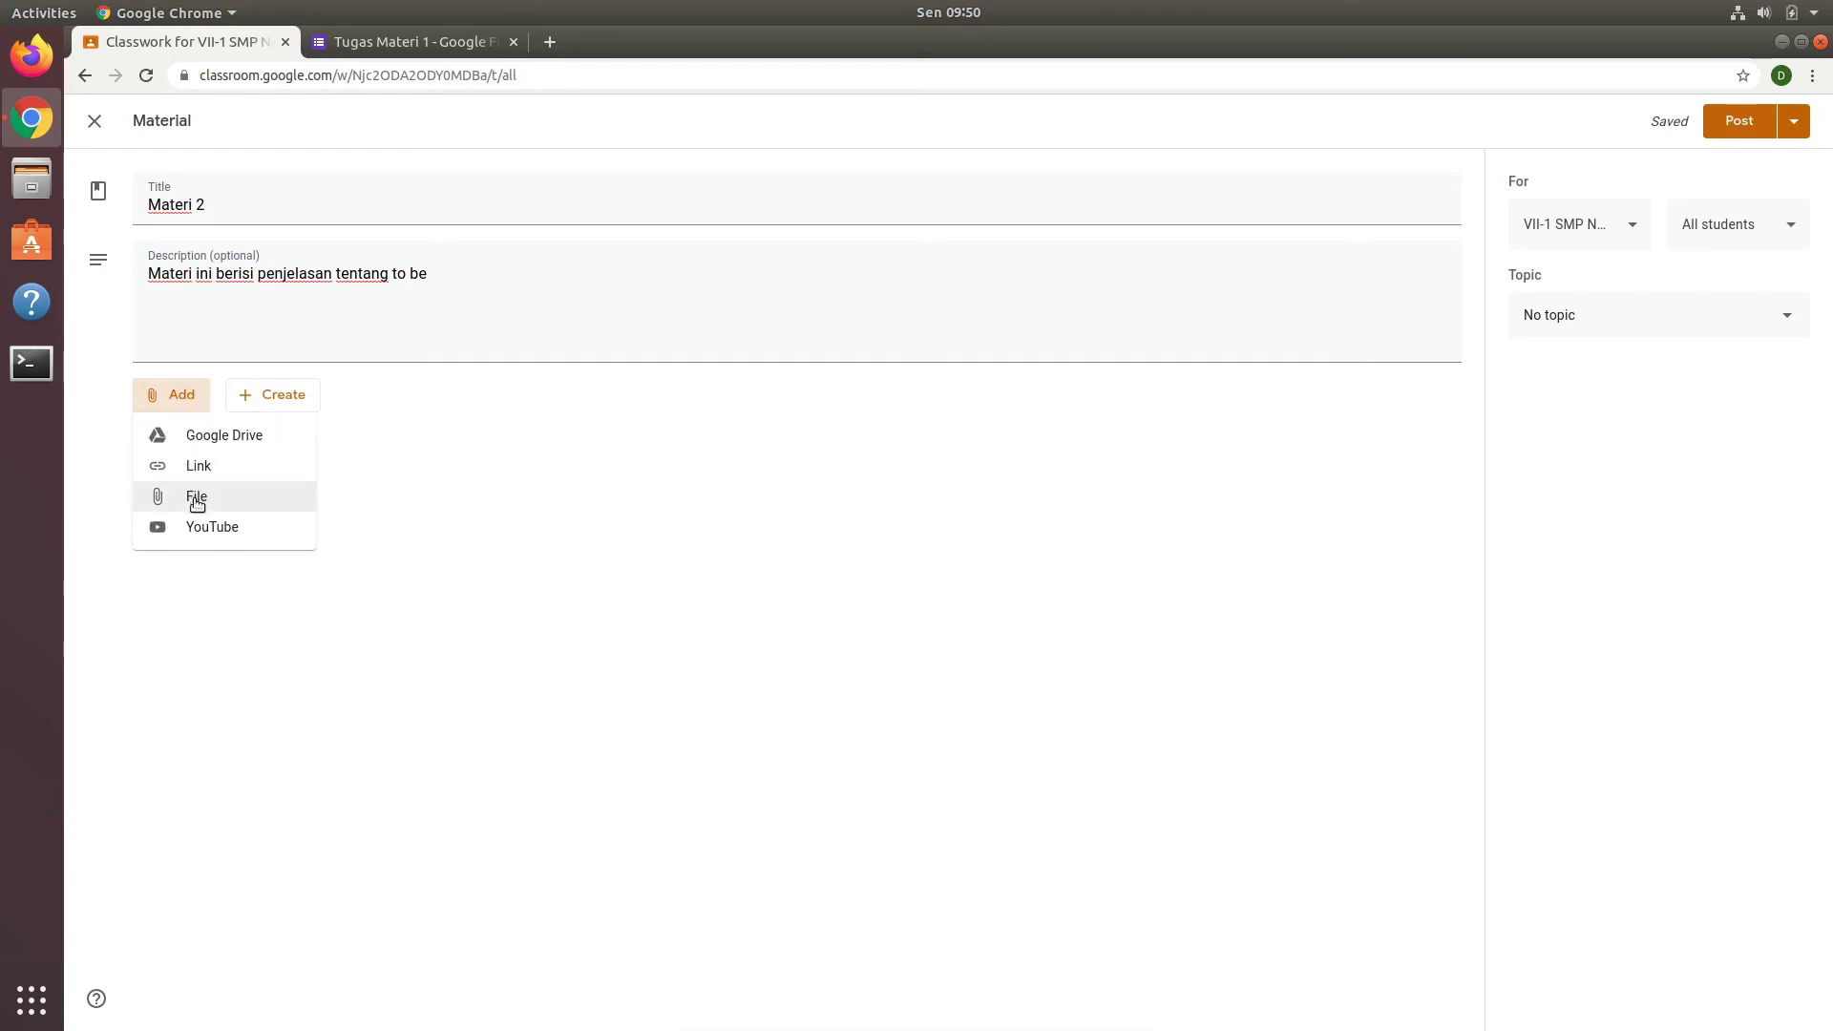
# Step: Upload bahan to be.pdf from the computer as Materi 2's attachment and post the material
pyautogui.click(197, 499)
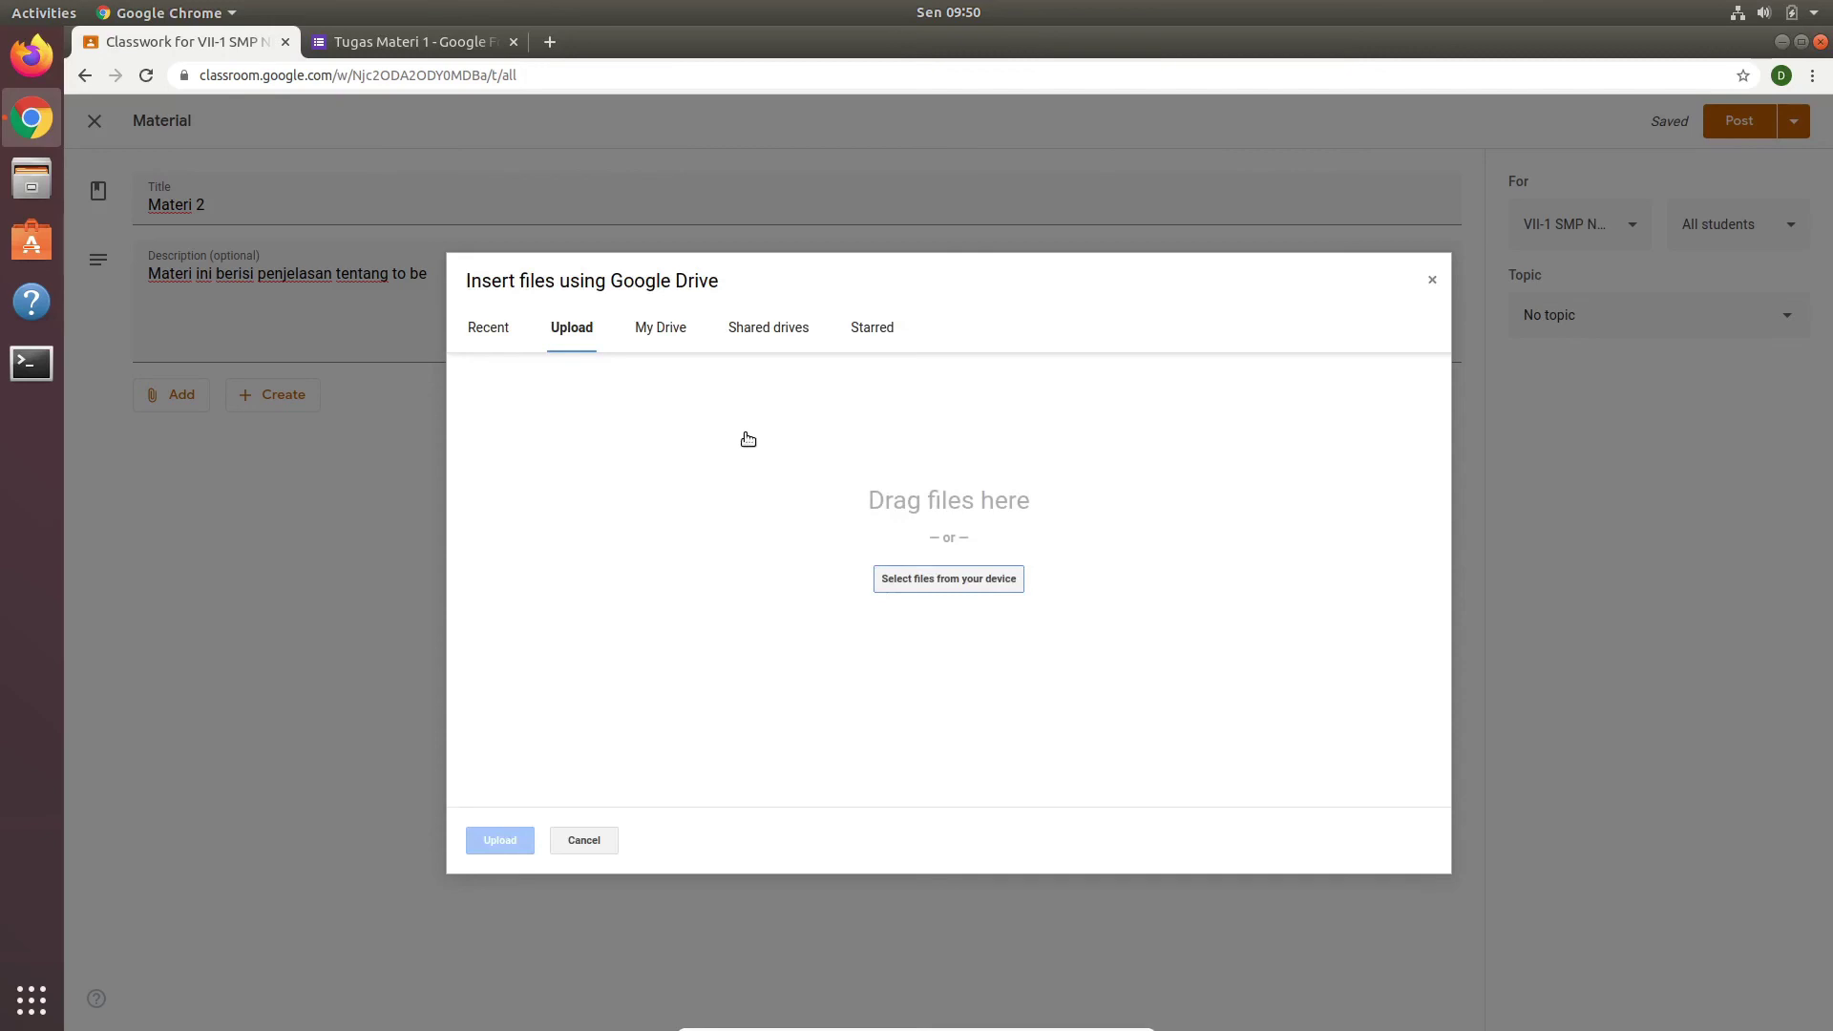
pyautogui.click(940, 581)
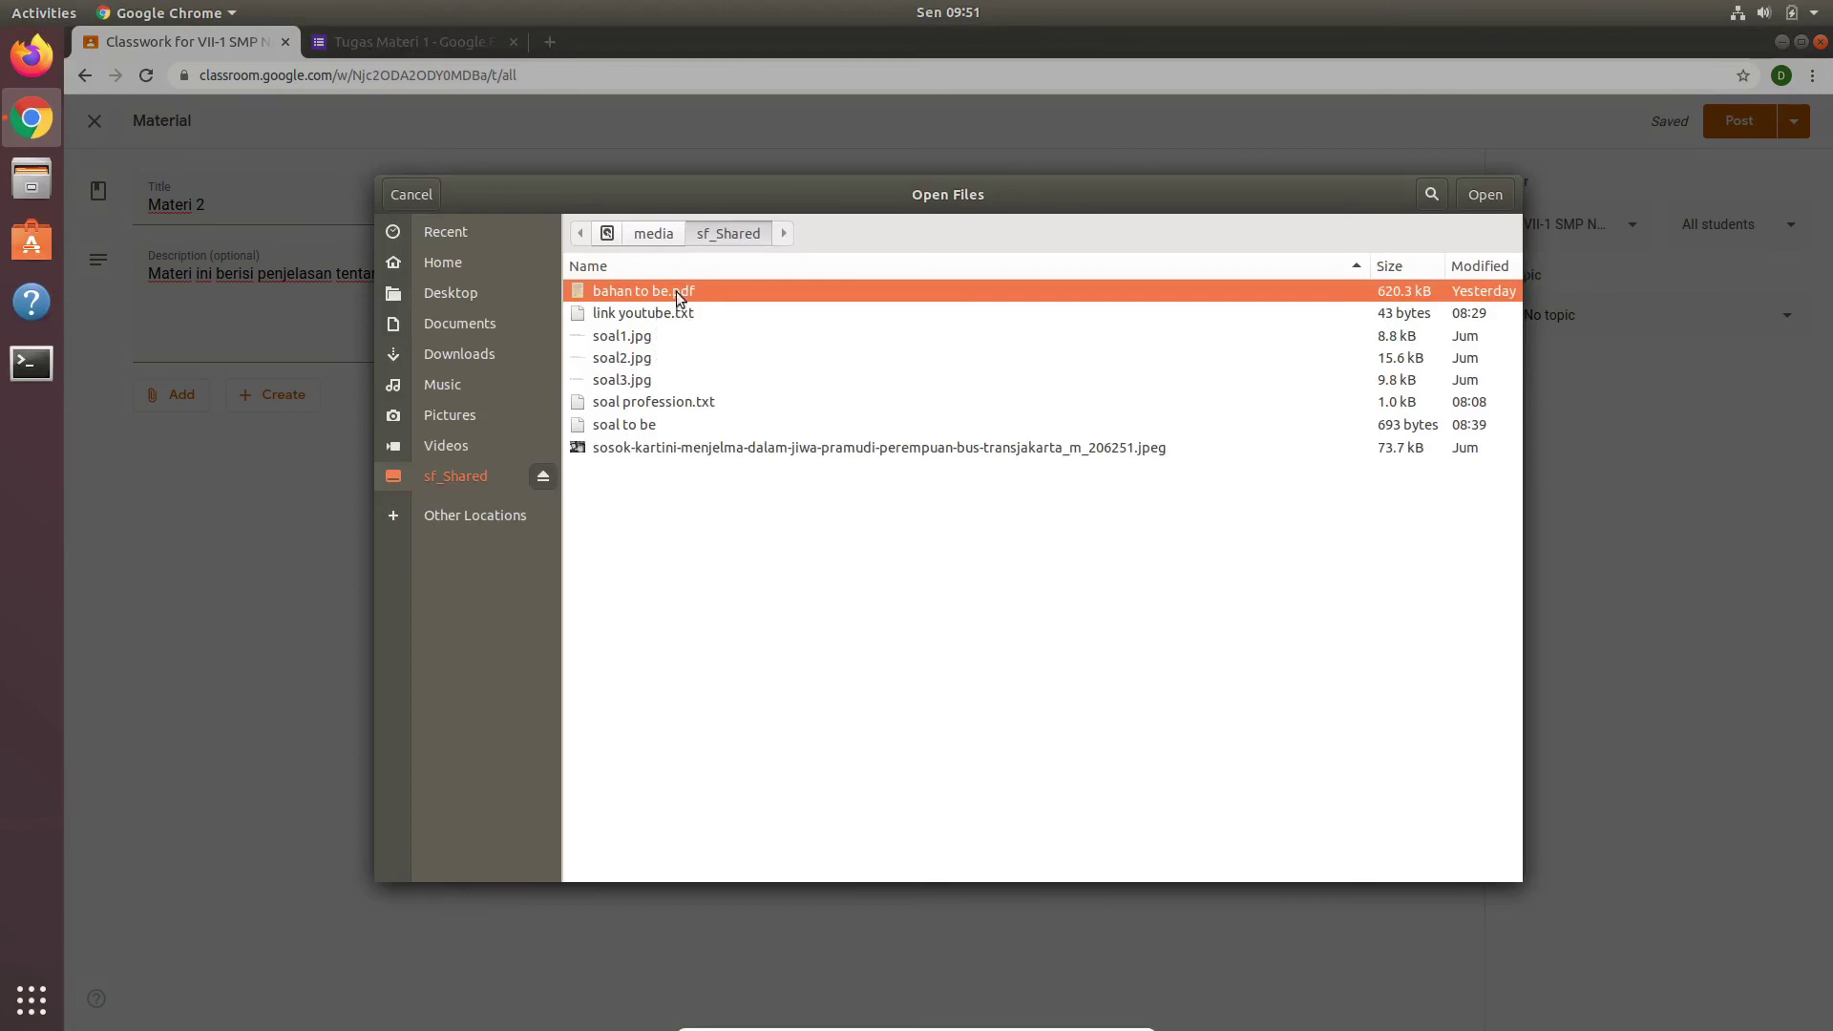
pyautogui.click(1478, 197)
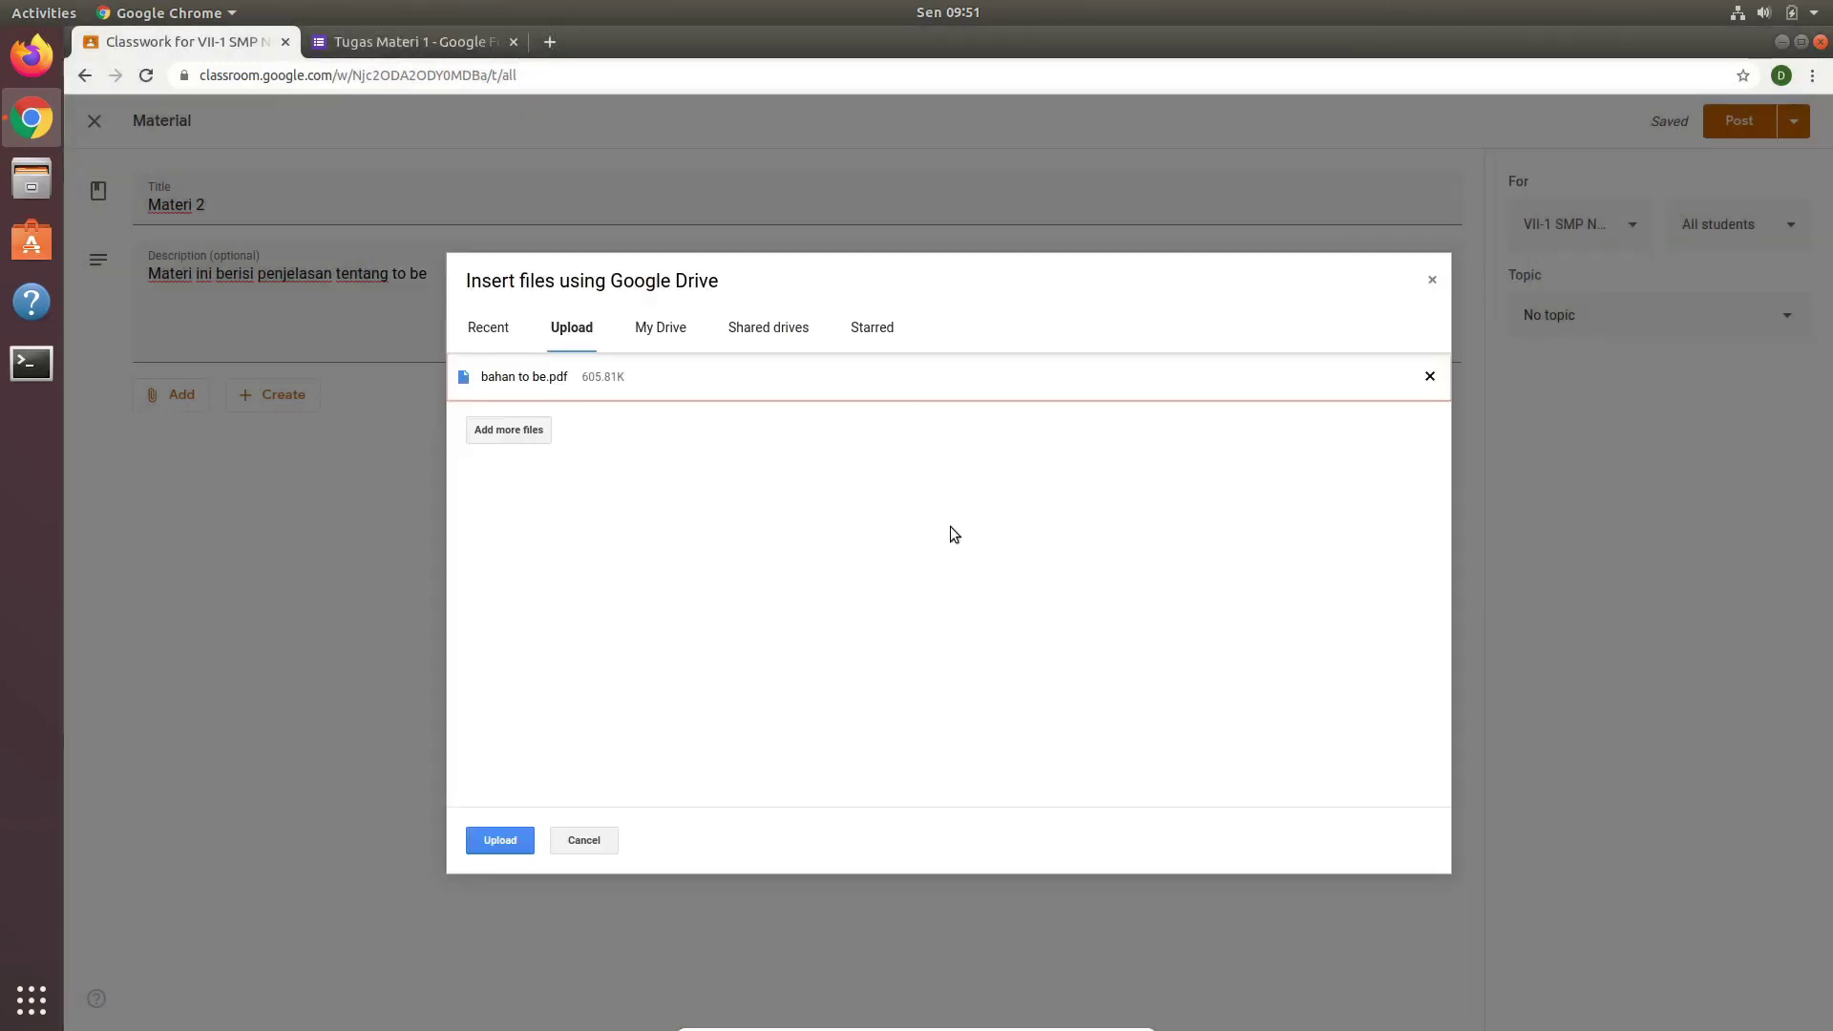
pyautogui.click(500, 840)
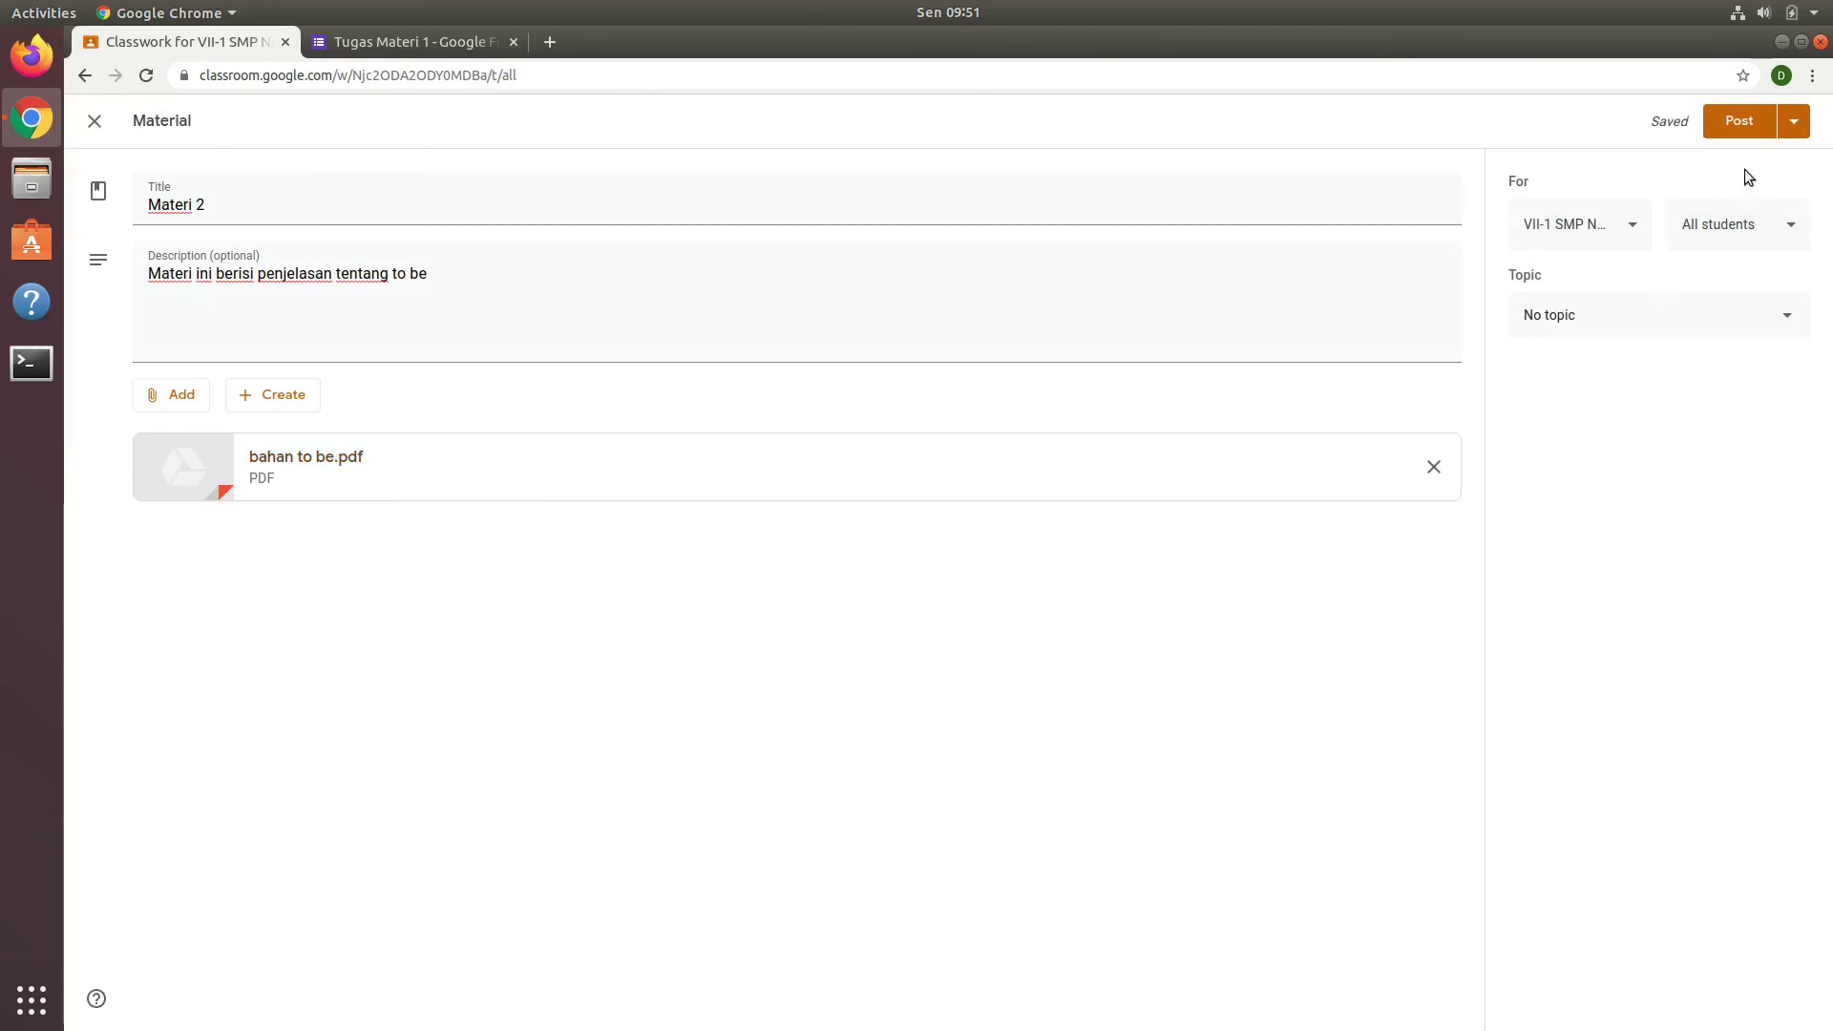
pyautogui.click(1737, 121)
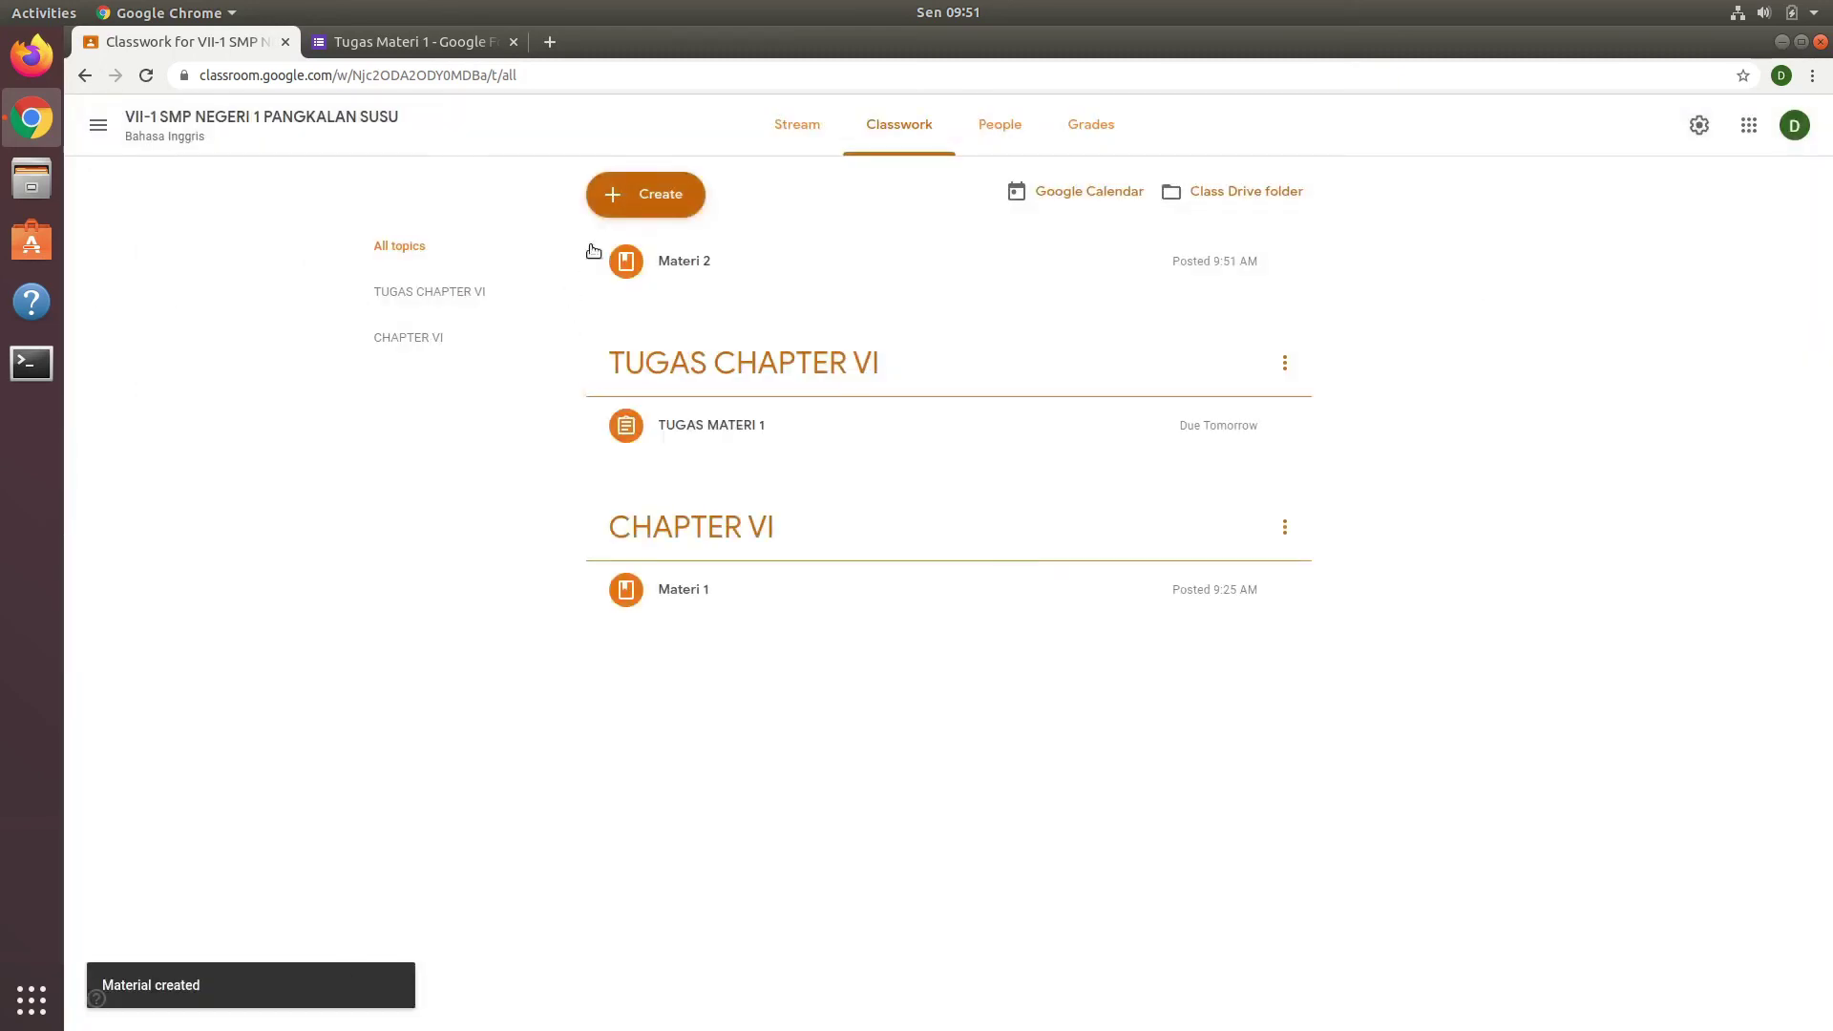
# Step: Move the Materi 2 card into the CHAPTER VI topic, directly below Materi 1
pyautogui.moveTo(739, 253); pyautogui.dragTo(859, 607)
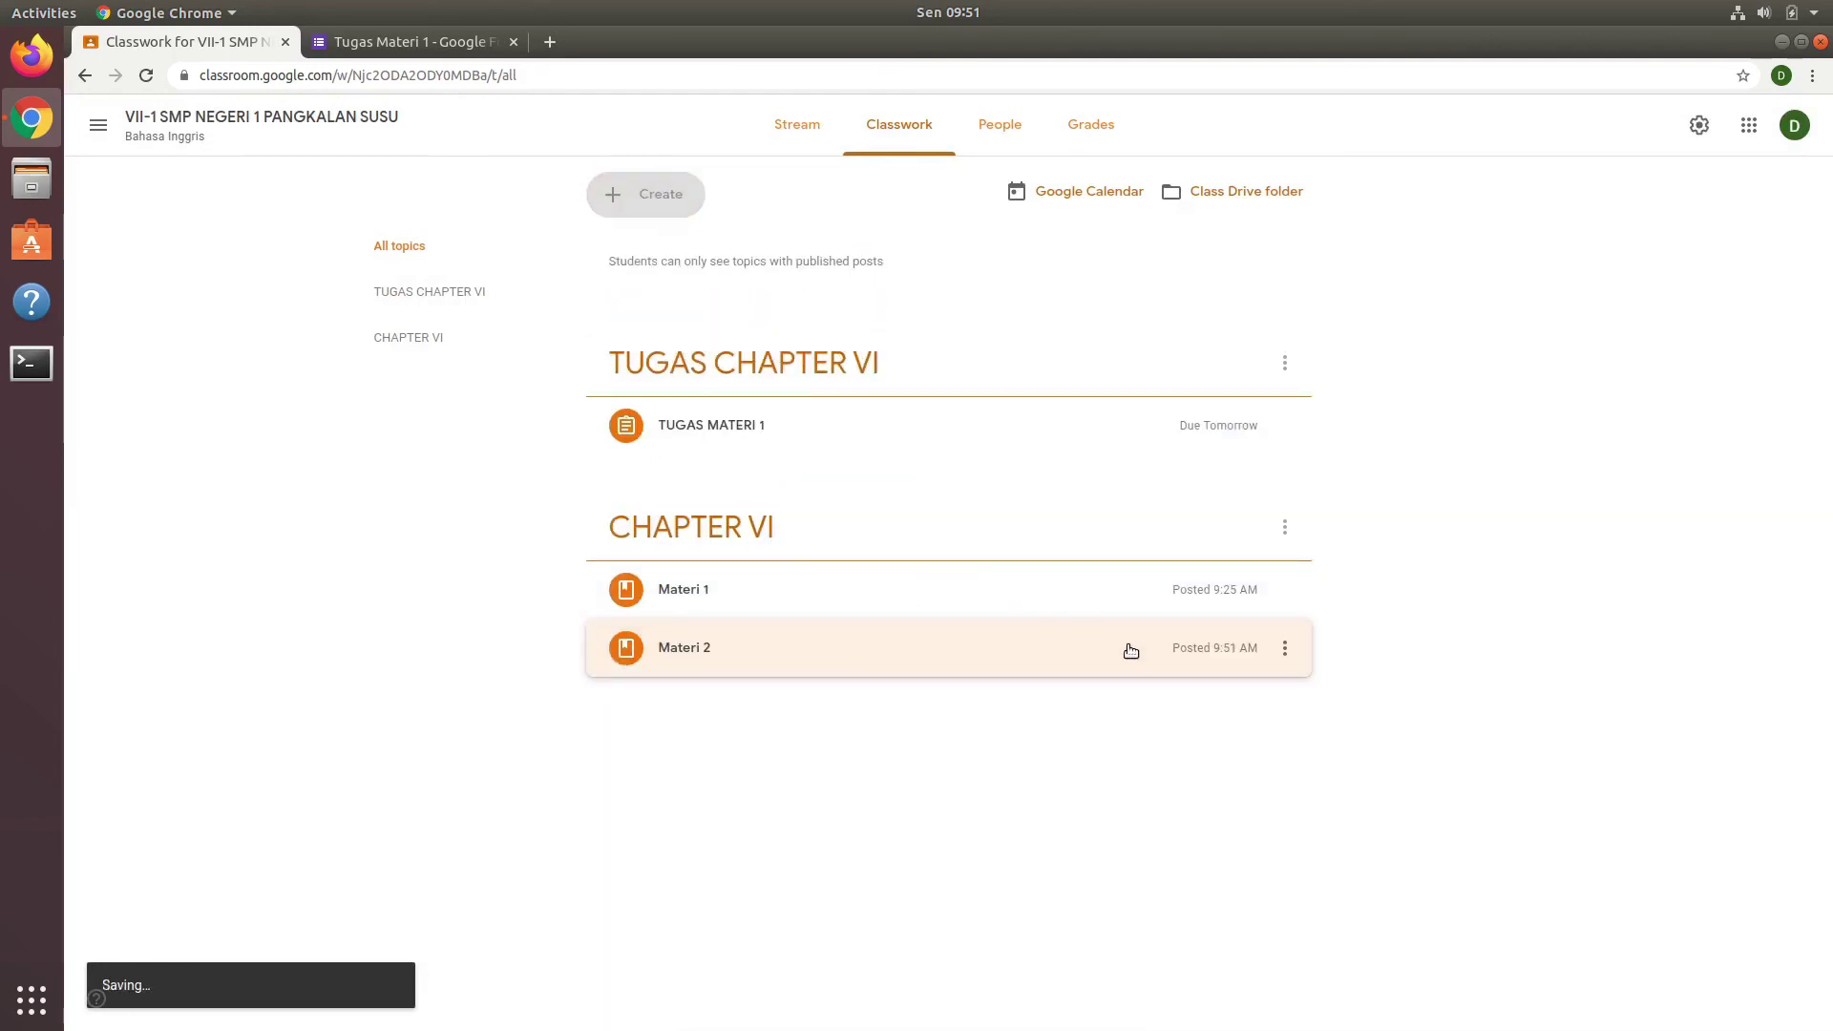